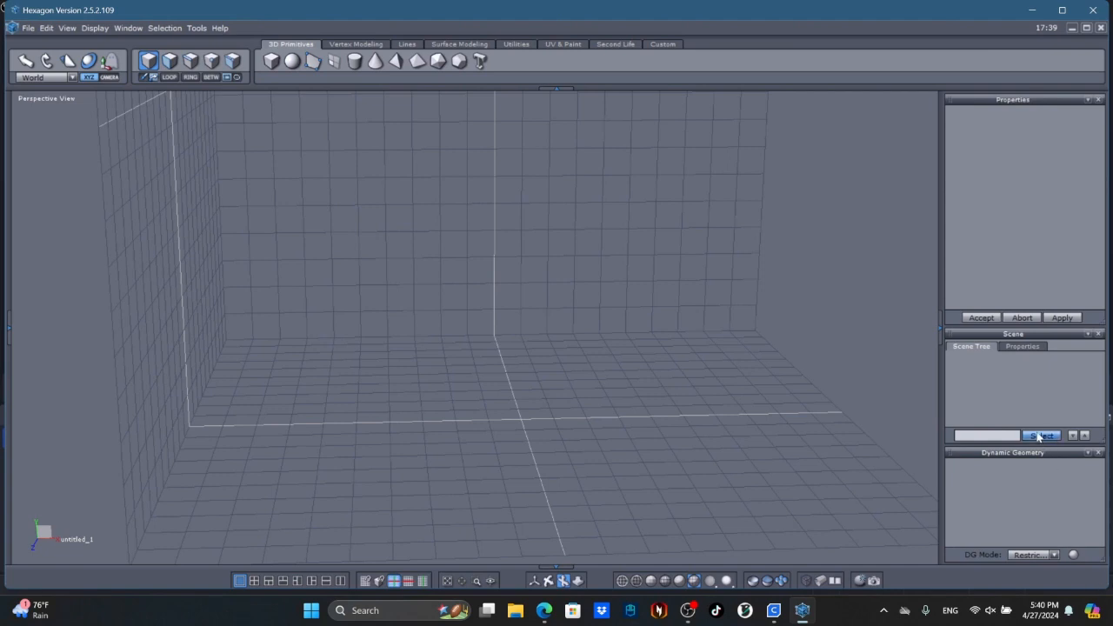
Step: Show the scene's properties, and search Google in the Edge browser for "Flappy Megaman Battle Network"
click(1019, 349)
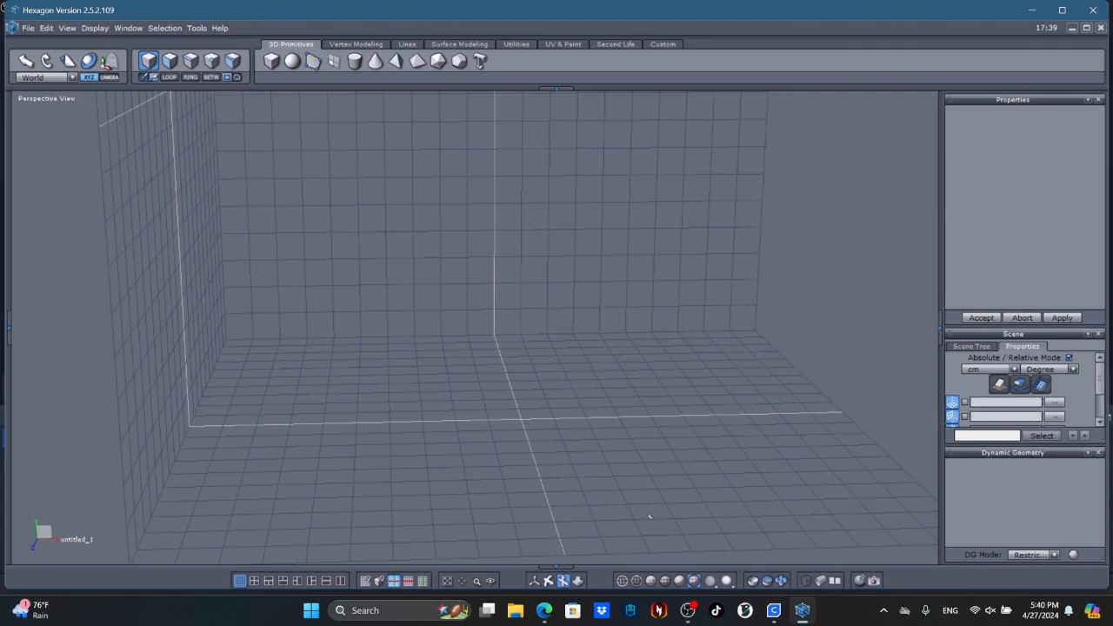
click(544, 611)
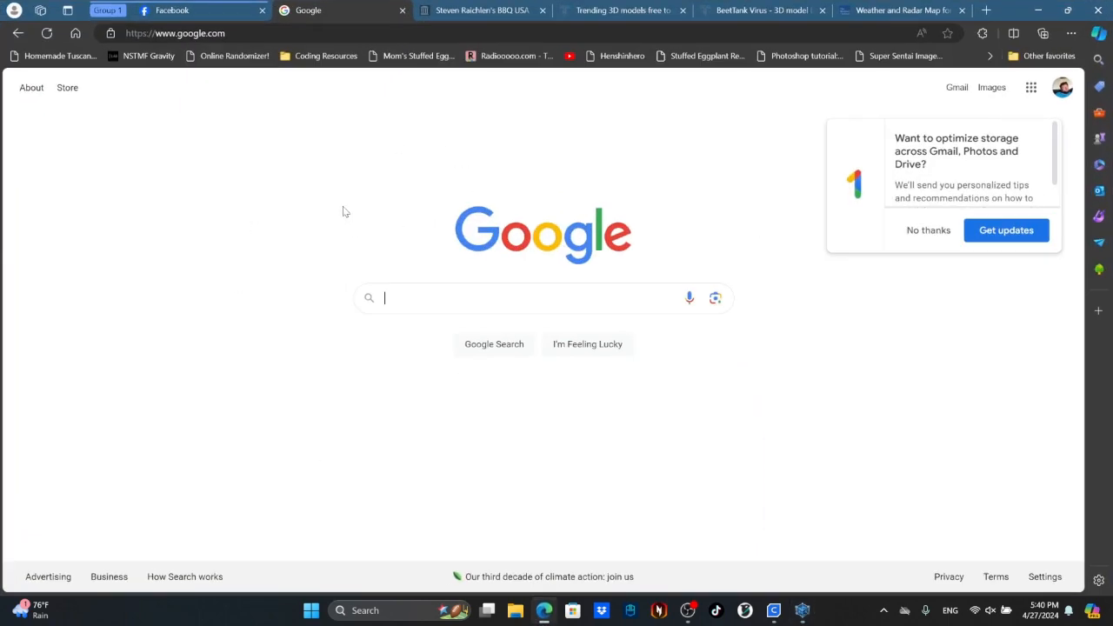
text(Flappy)
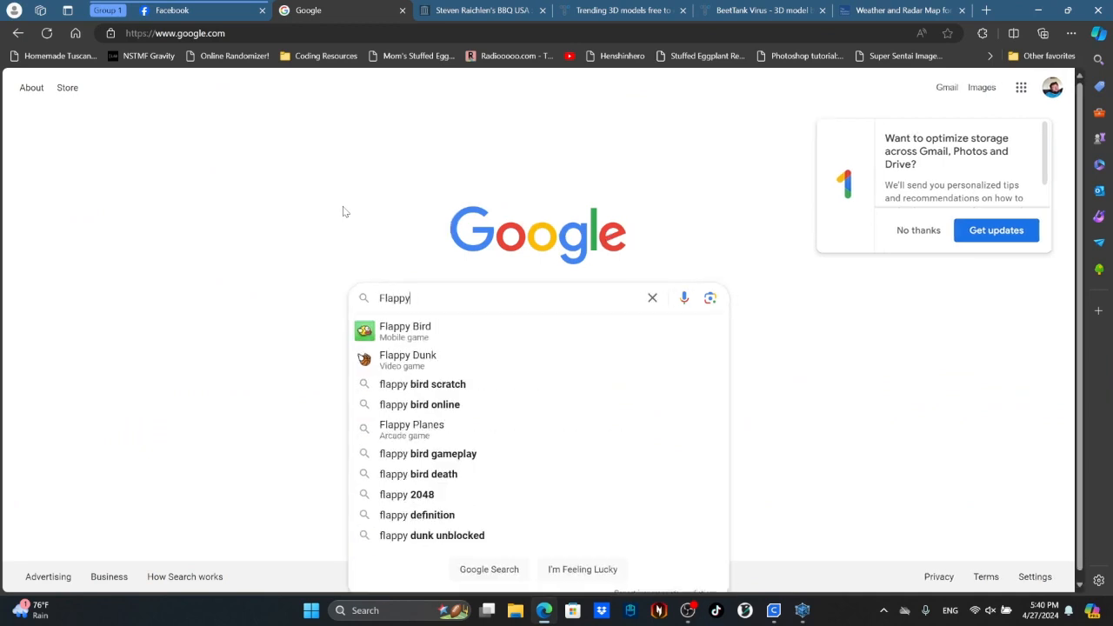
text( Meg)
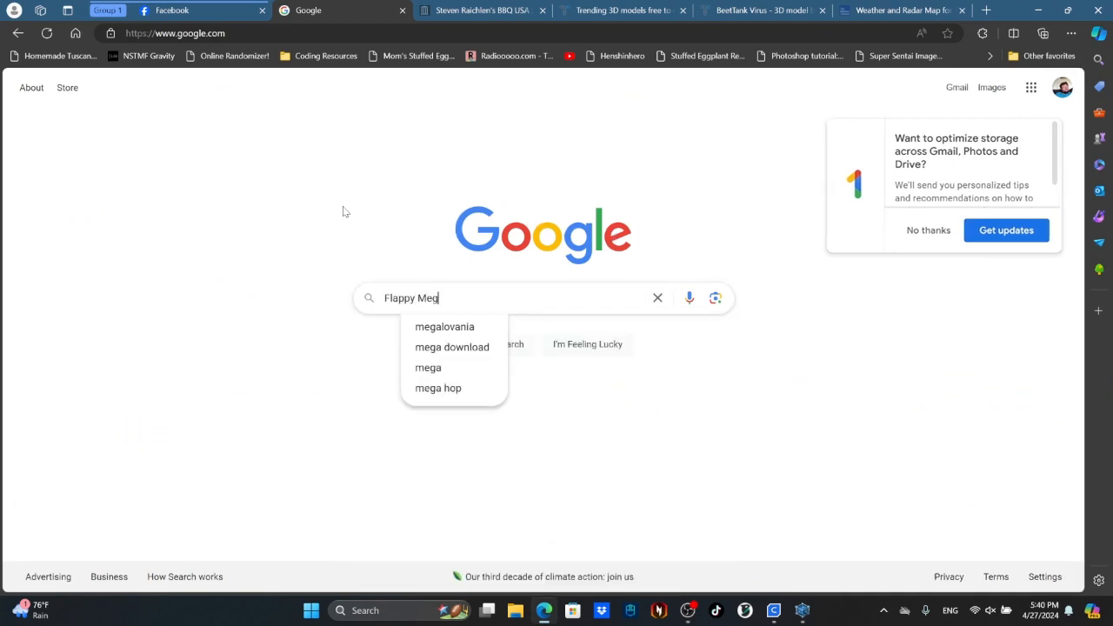
text(aman B)
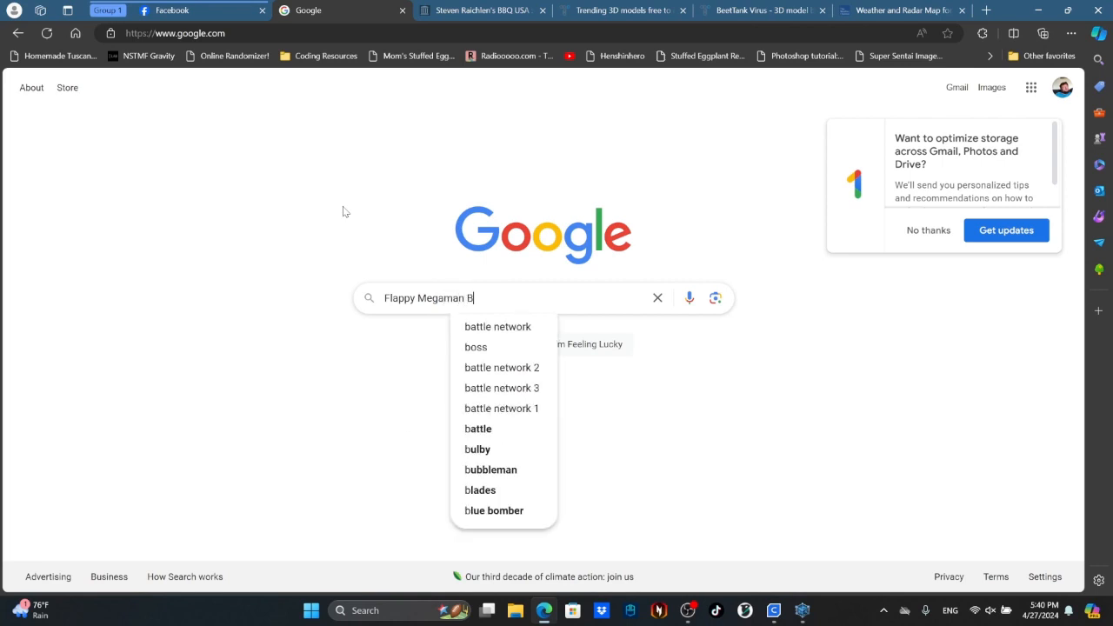
text(attlet)
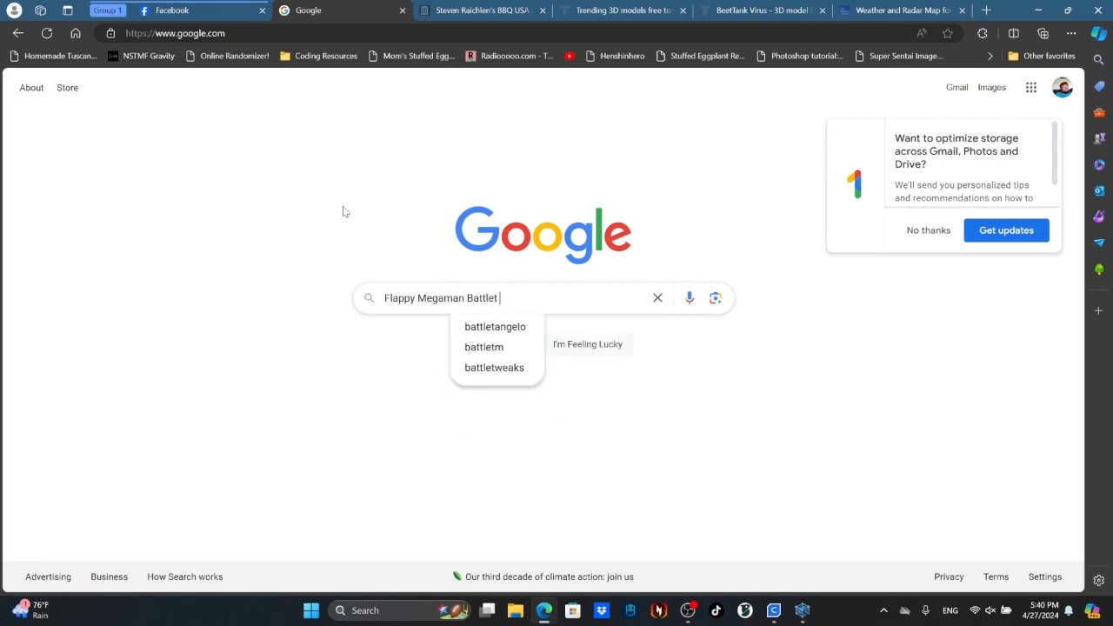
key(BackSpace)
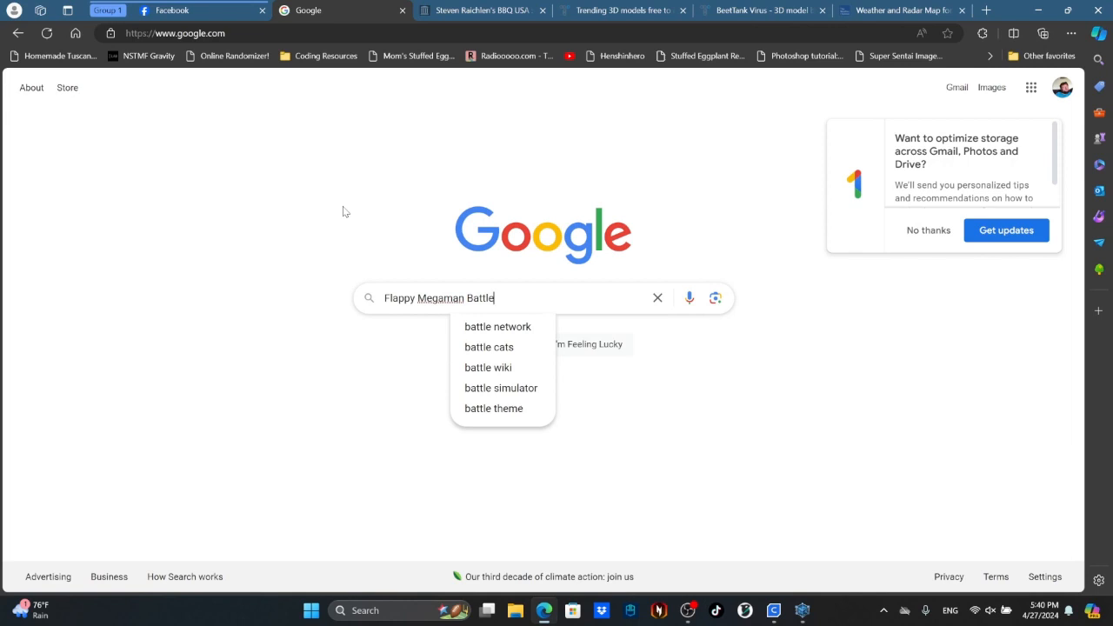
text(Network)
key(Return)
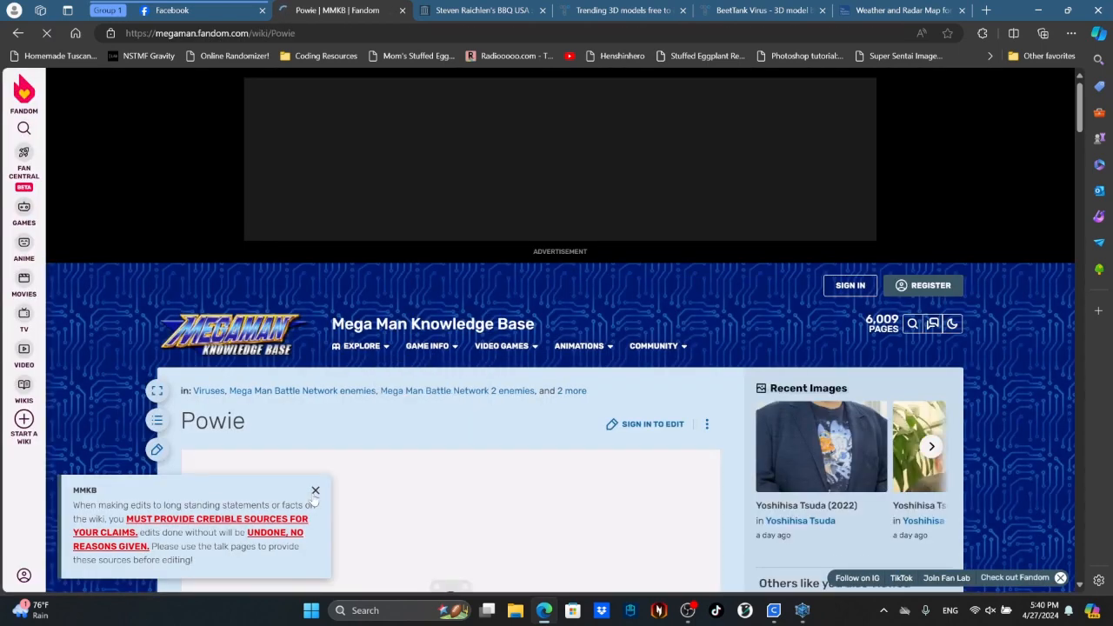
Step: Dismiss the notice on the Powie wiki page and open the enlarged Flappy artwork from the infobox
click(315, 491)
scroll(337, 406, down, 5)
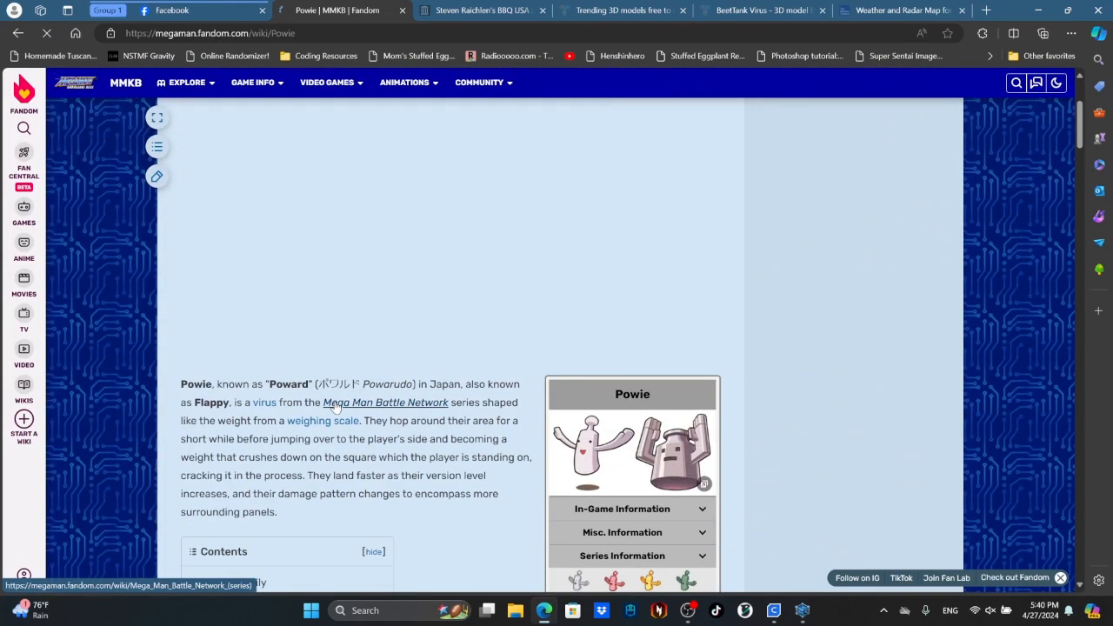
scroll(337, 407, up, 1)
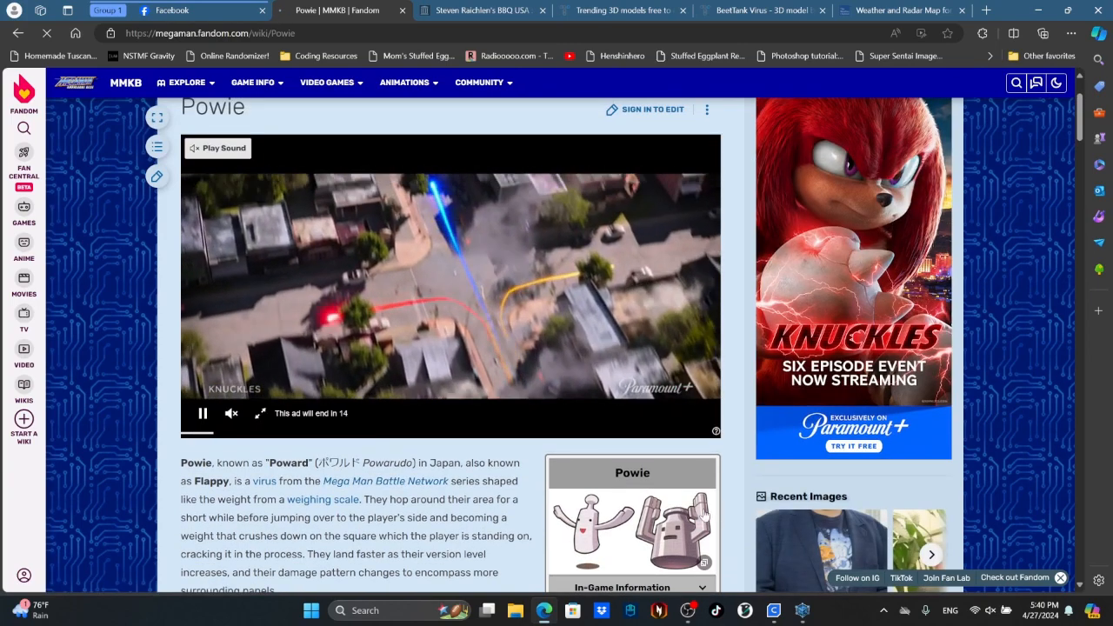
scroll(311, 435, down, 2)
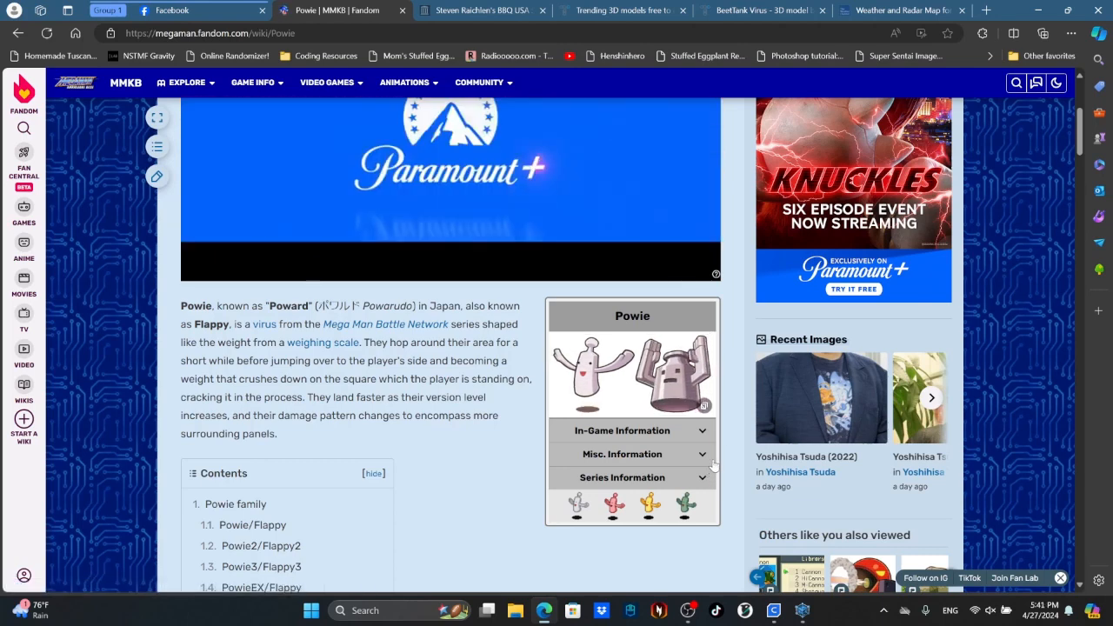
click(703, 396)
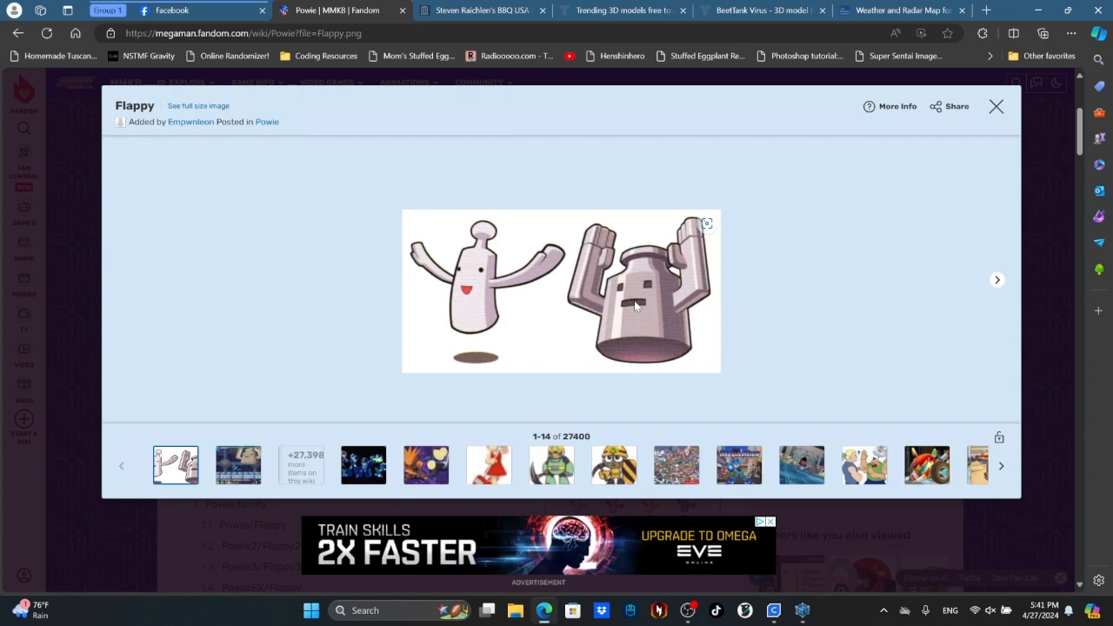
Step: Save the Flappy artwork to the Downloads folder as Flappy.jpeg, with the file type set to All files
right_click(634, 304)
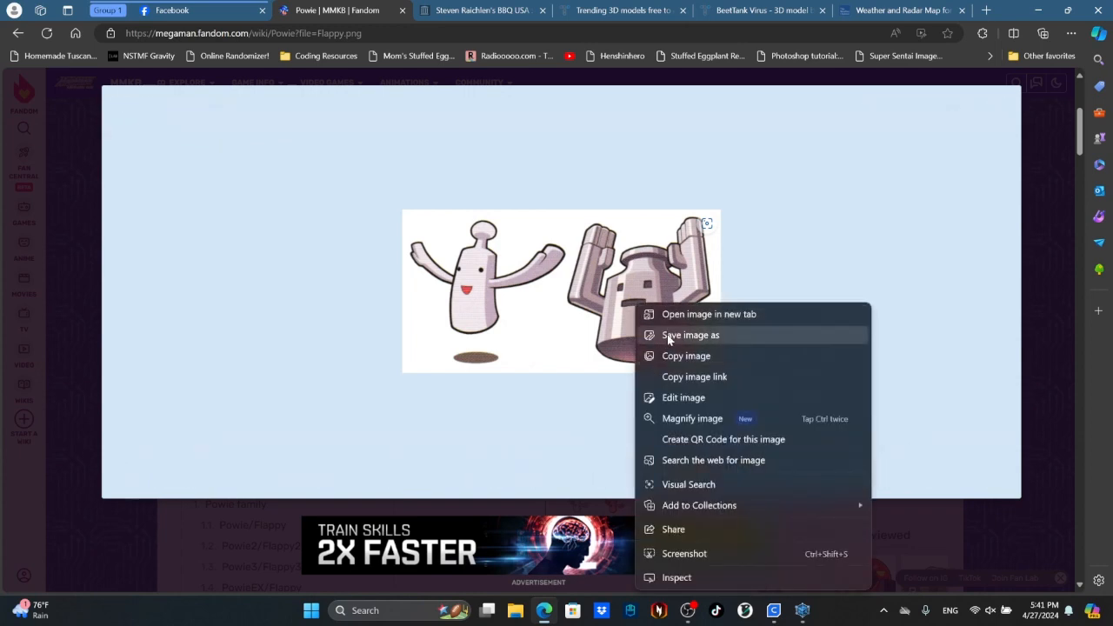
click(668, 336)
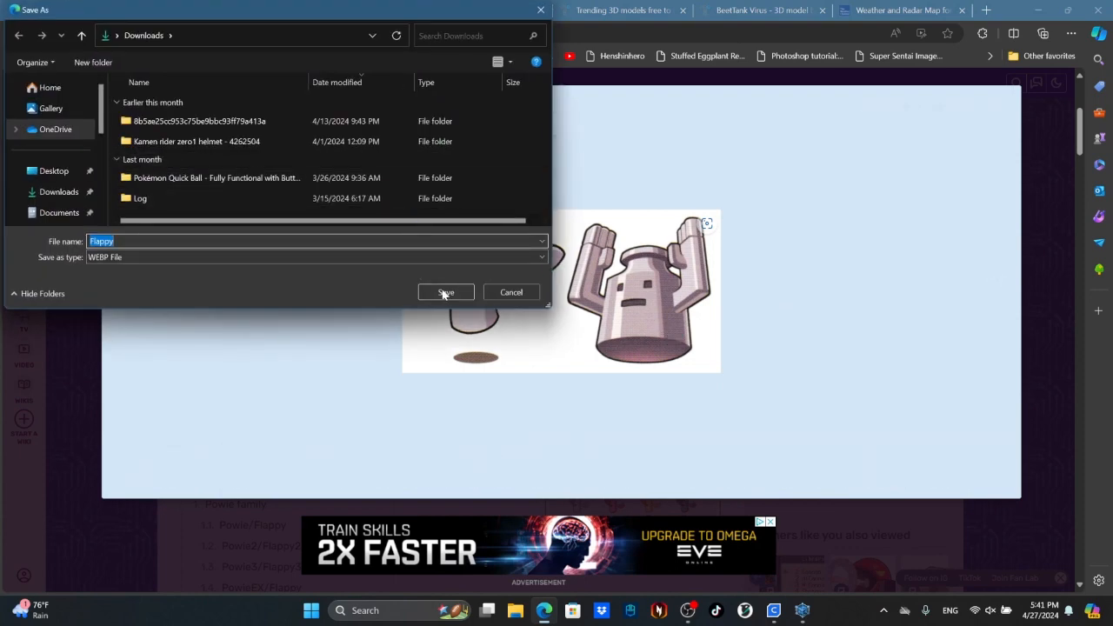
click(415, 257)
click(414, 258)
click(142, 259)
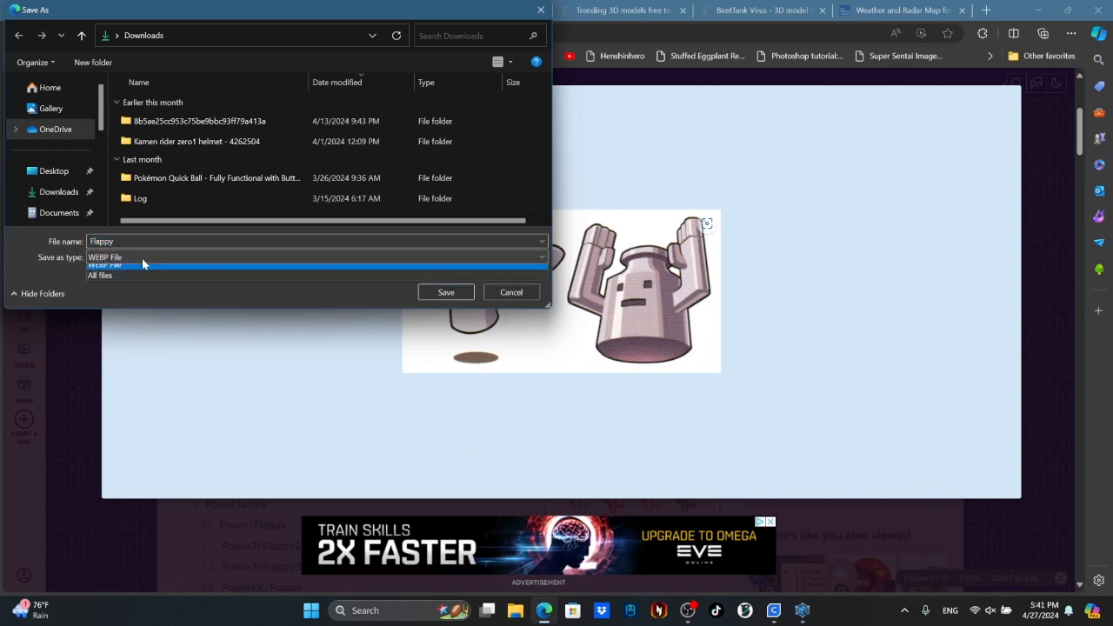
click(136, 280)
double_click(140, 241)
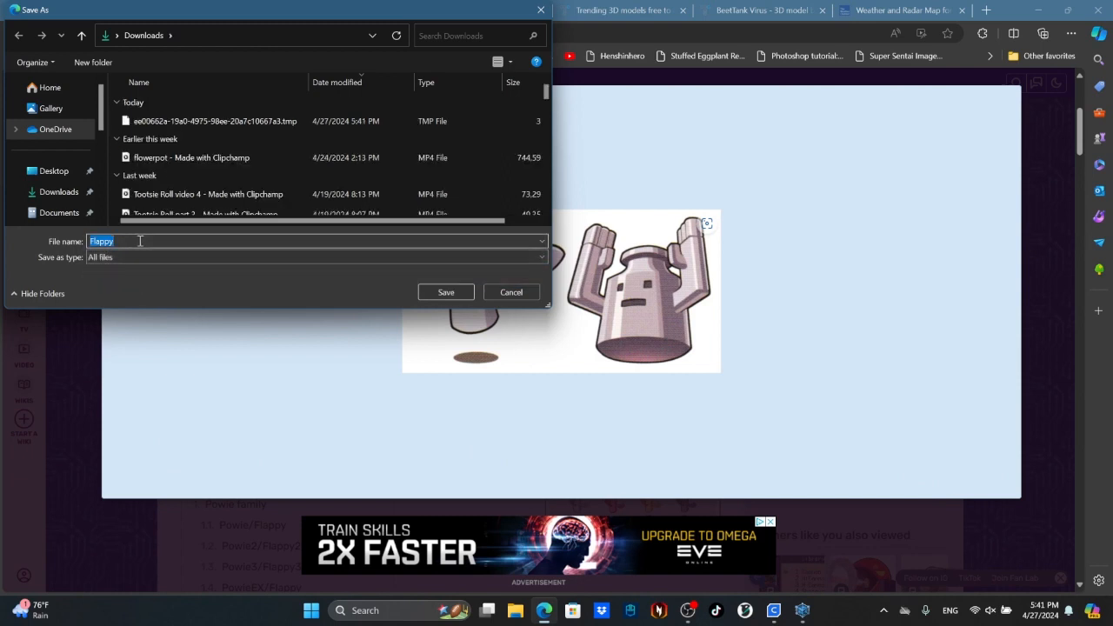
click(140, 241)
text(.jpeg)
key(Return)
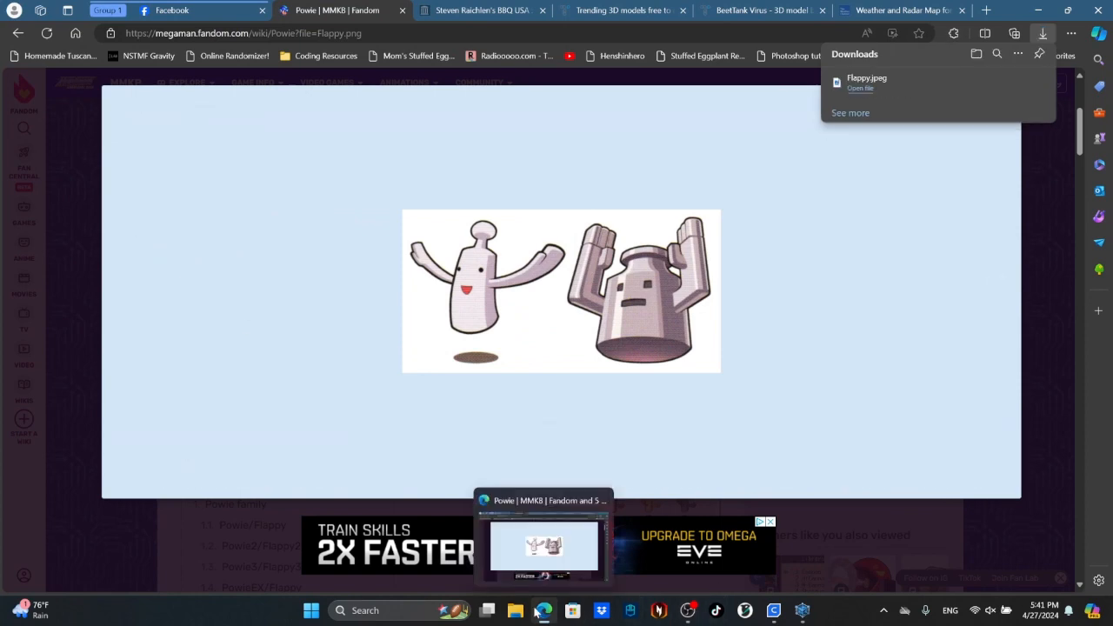
Step: Switch to Hexagon and open the image file chooser for the third grid in the scene properties
click(801, 611)
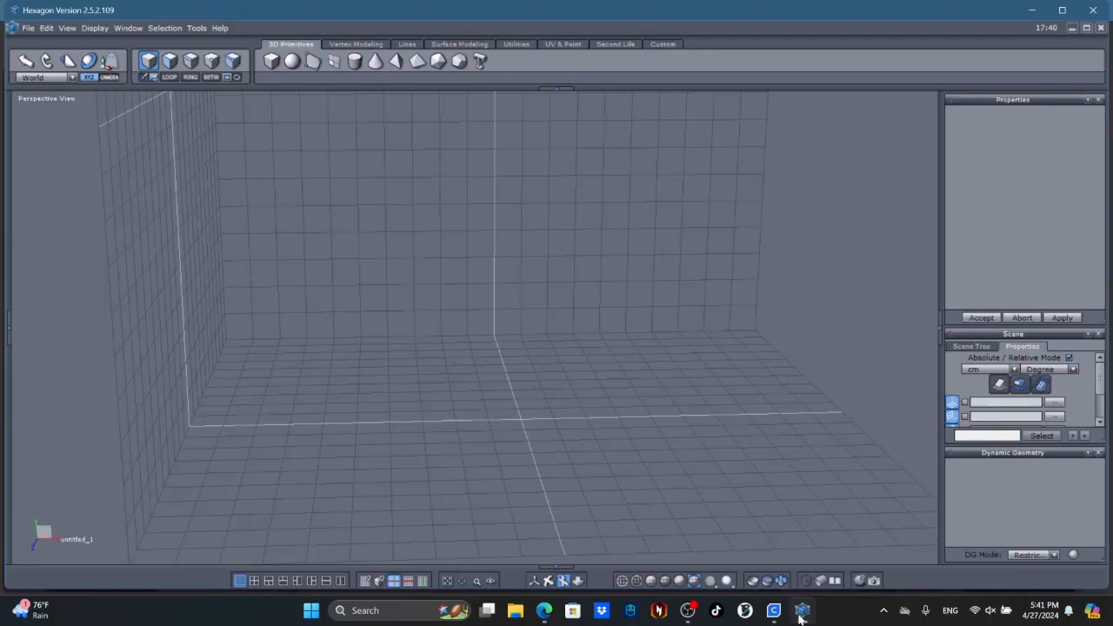
middle_drag(537, 403, 576, 412)
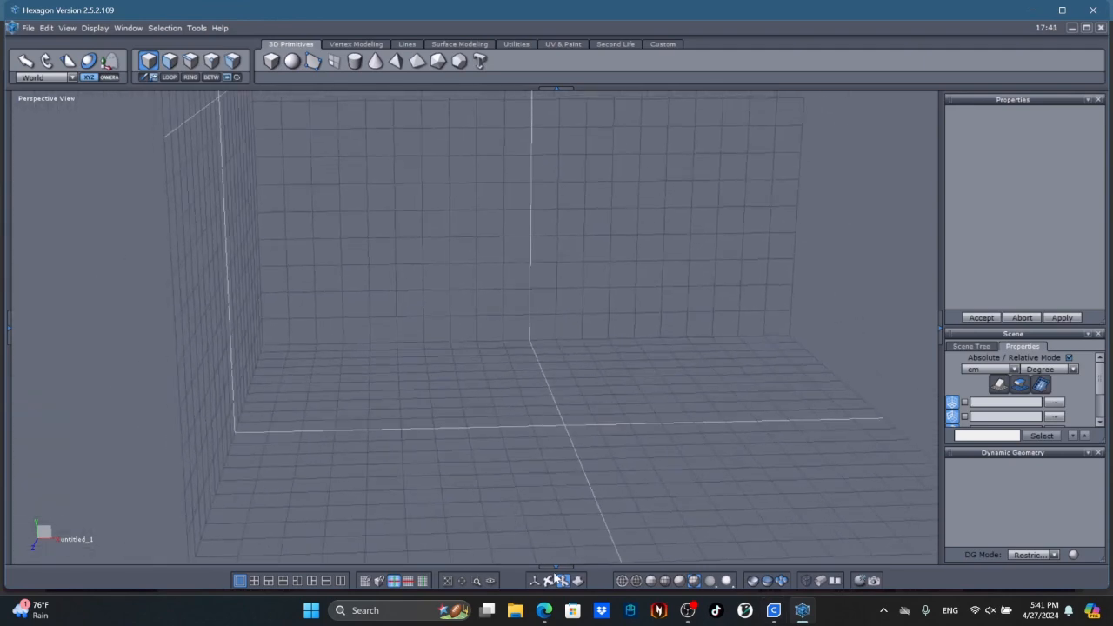
click(549, 581)
middle_drag(549, 493, 510, 455)
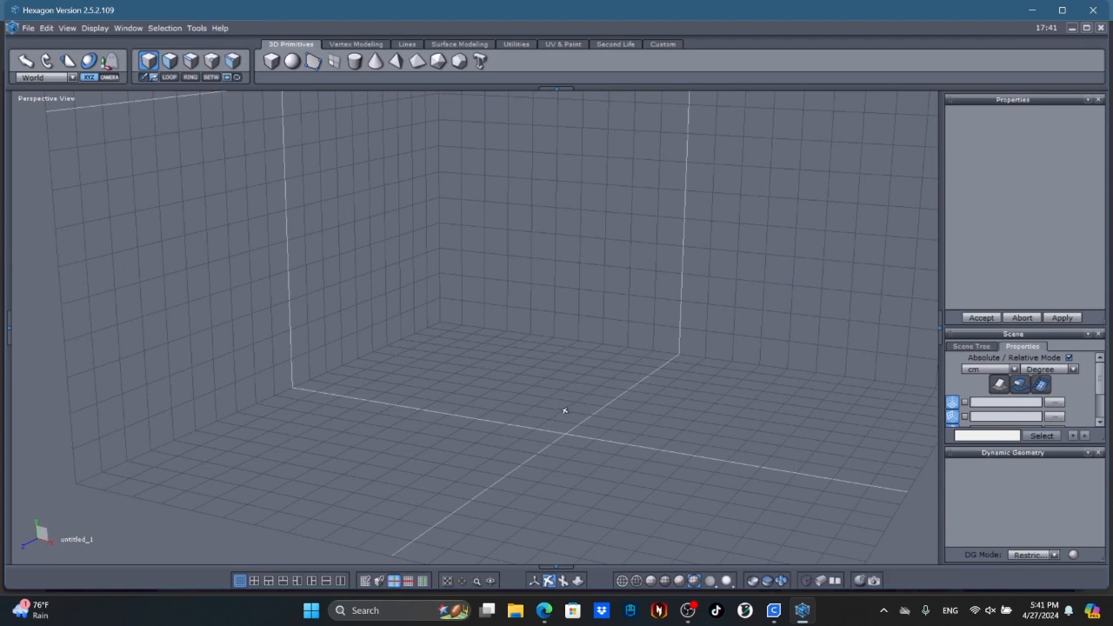
click(535, 581)
drag(1100, 392, 1101, 410)
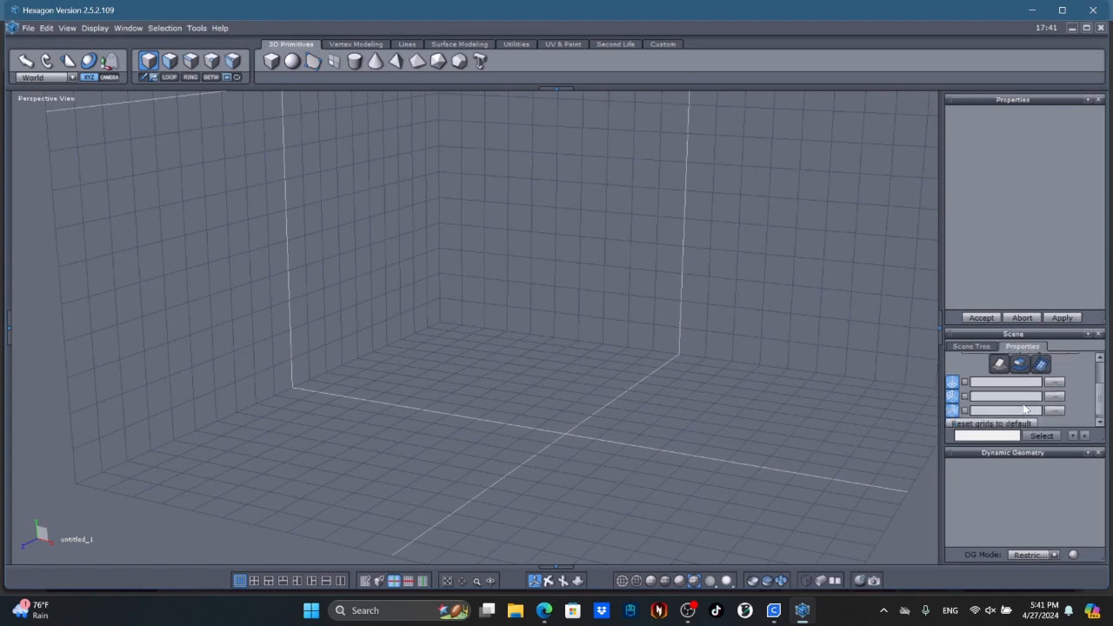
click(1052, 409)
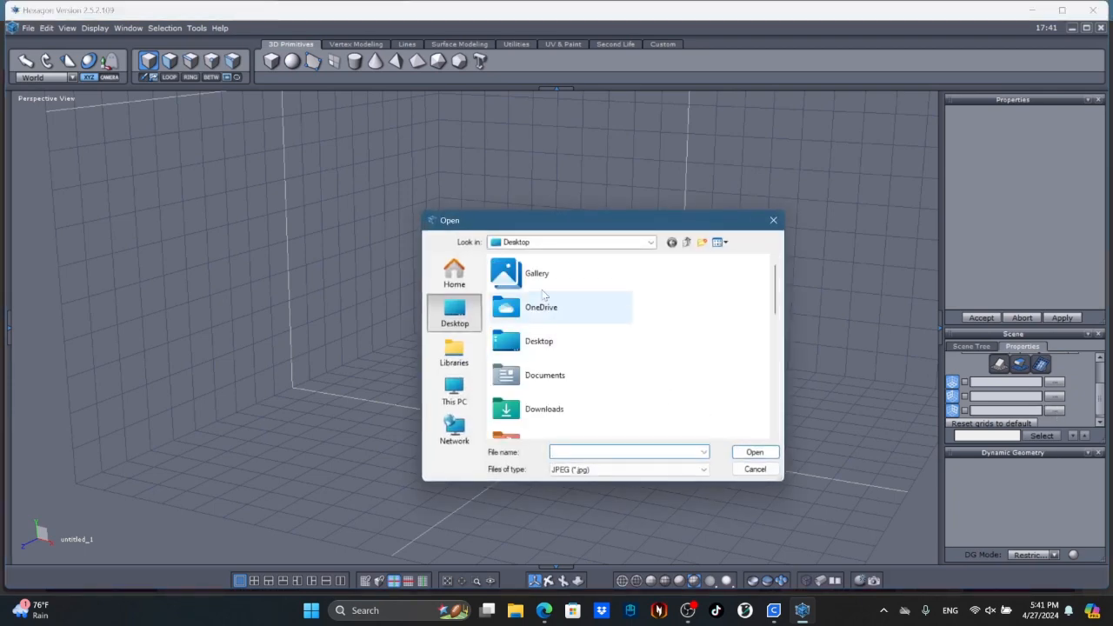
Step: Browse the Downloads folder for the reference image and check which image file types can be opened
click(521, 407)
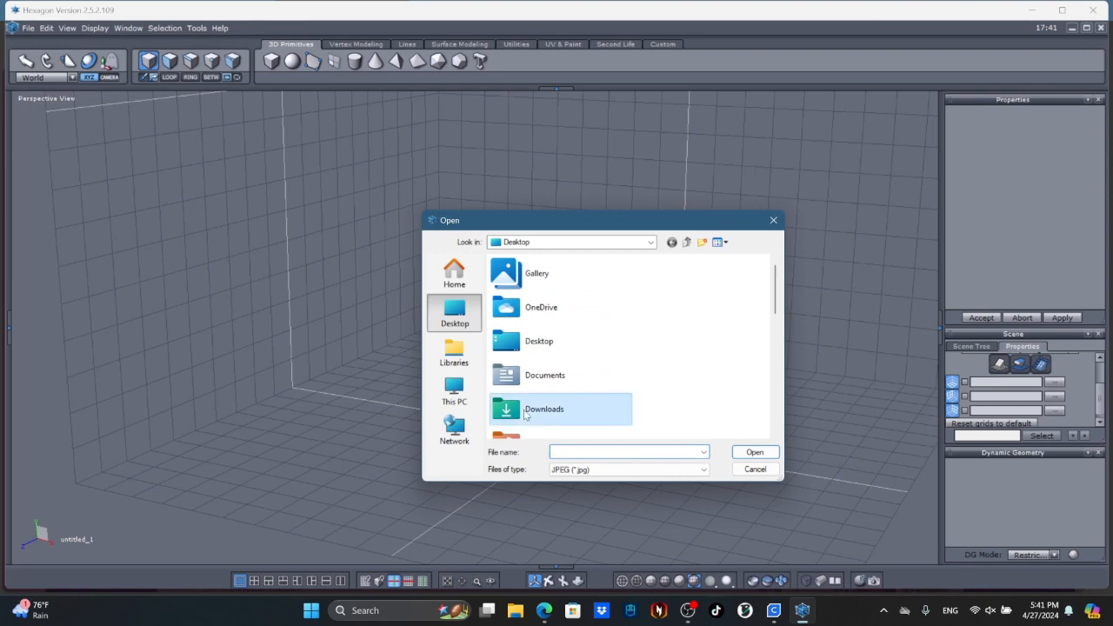
click(755, 452)
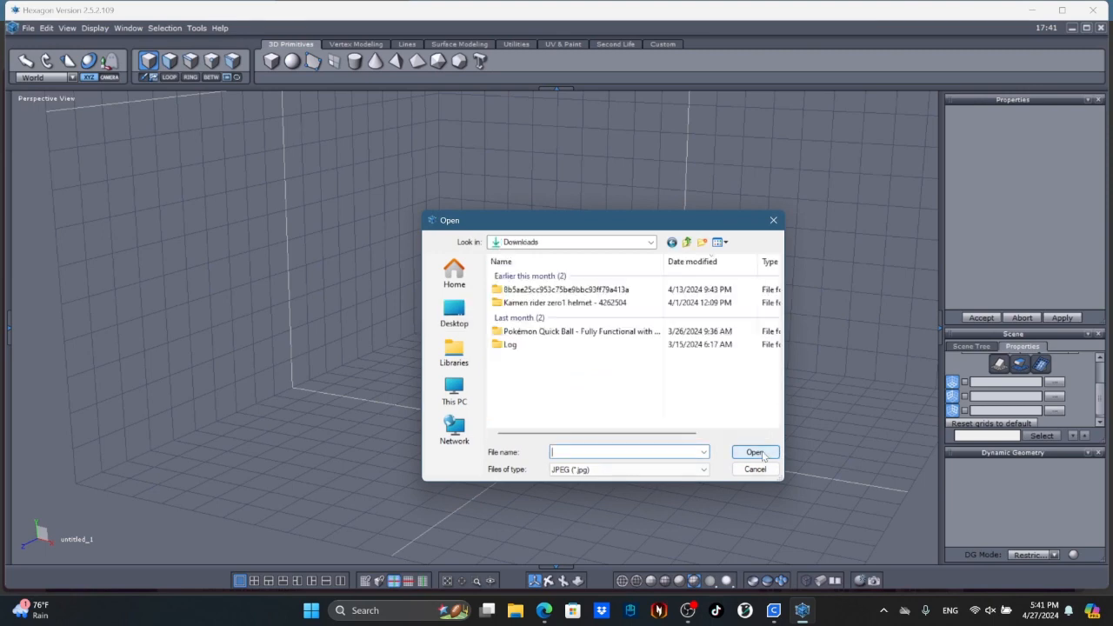
click(580, 470)
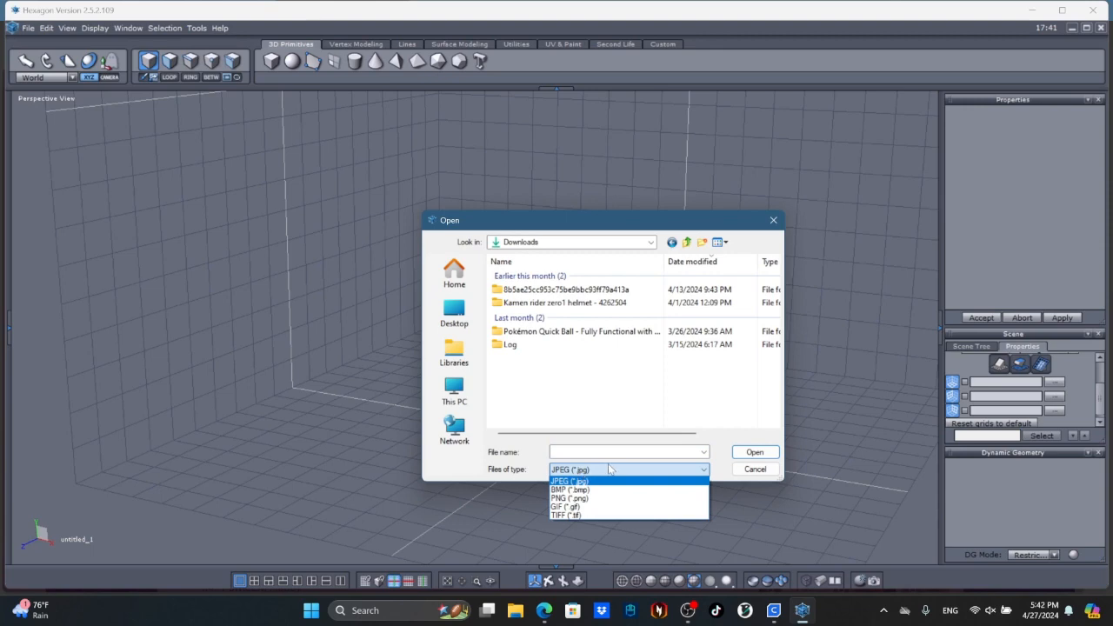
click(612, 470)
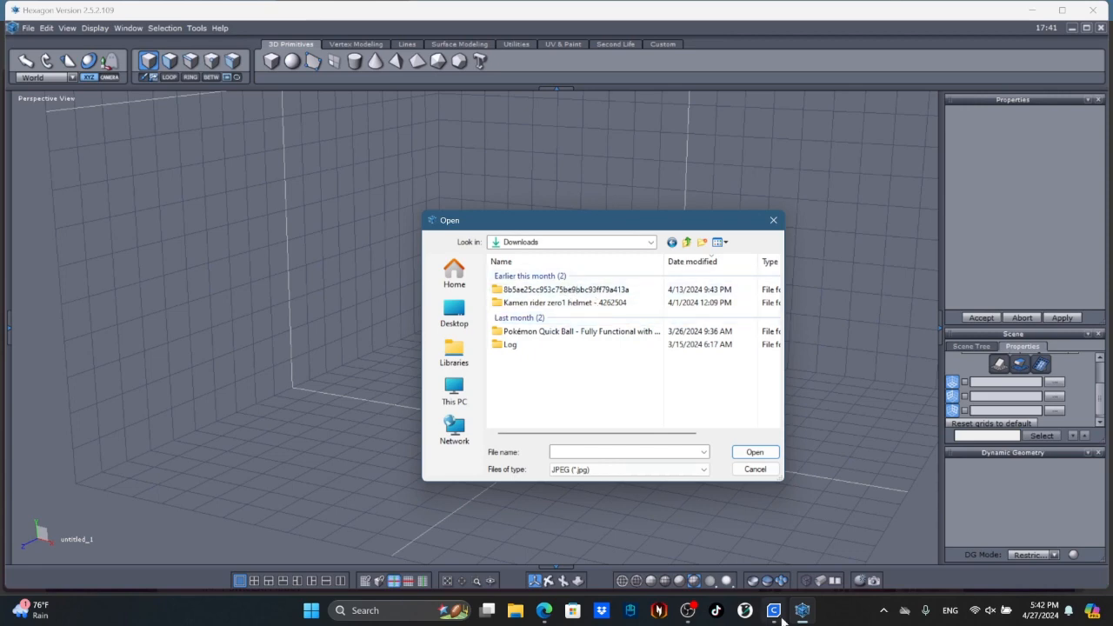
Step: Switch to the Edge browser and bring up the save dialog for the Flappy artwork, listing all file types
click(542, 610)
right_click(579, 296)
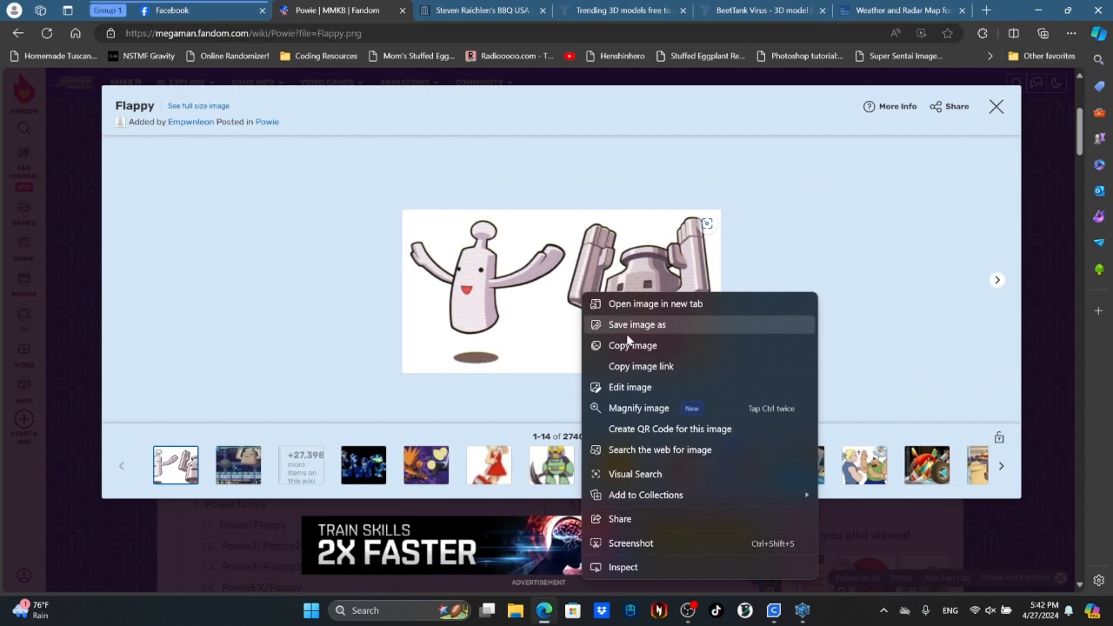
click(626, 324)
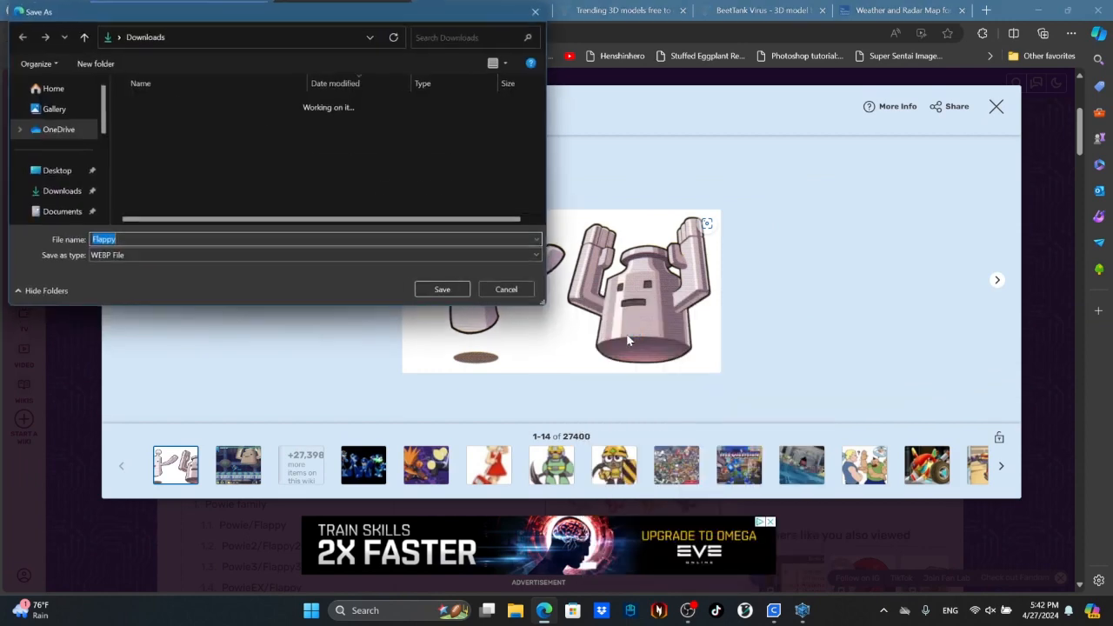
click(128, 257)
click(122, 277)
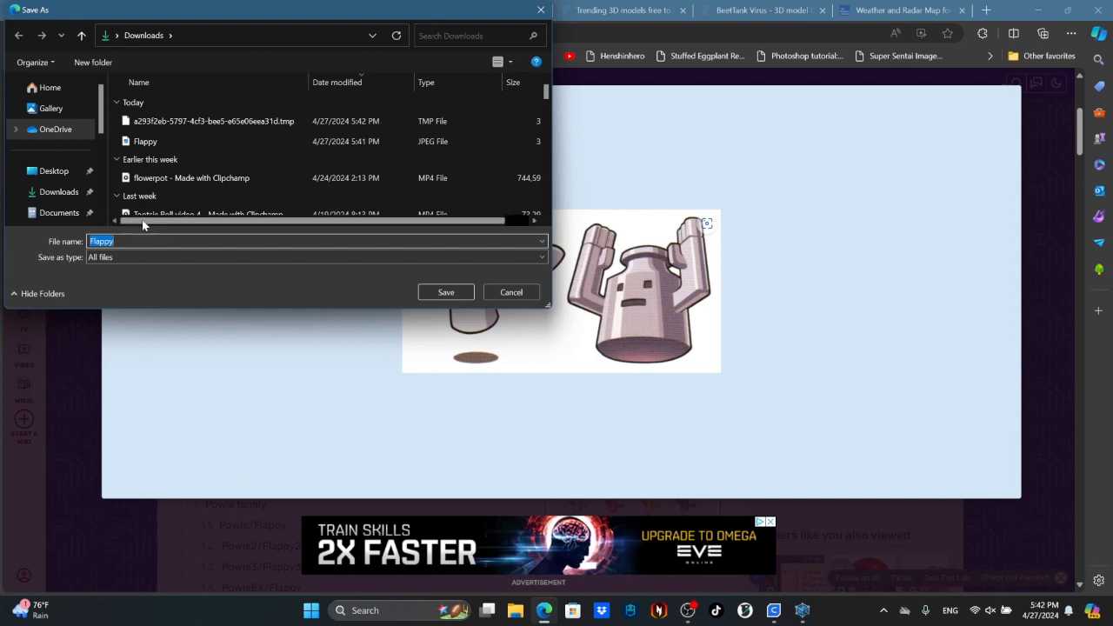
click(313, 144)
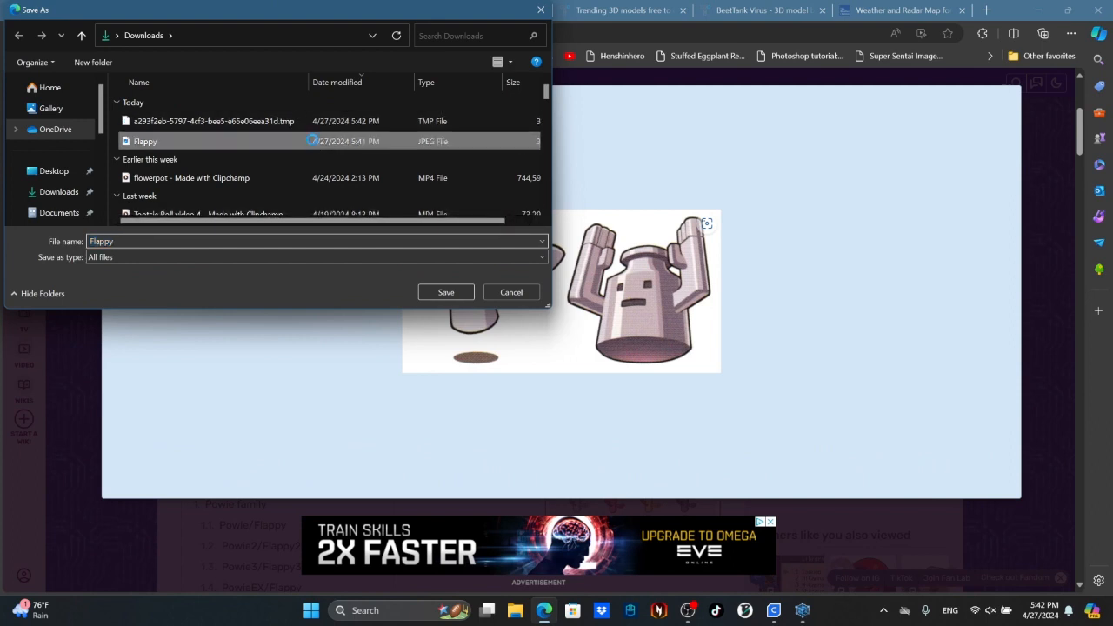
right_click(314, 144)
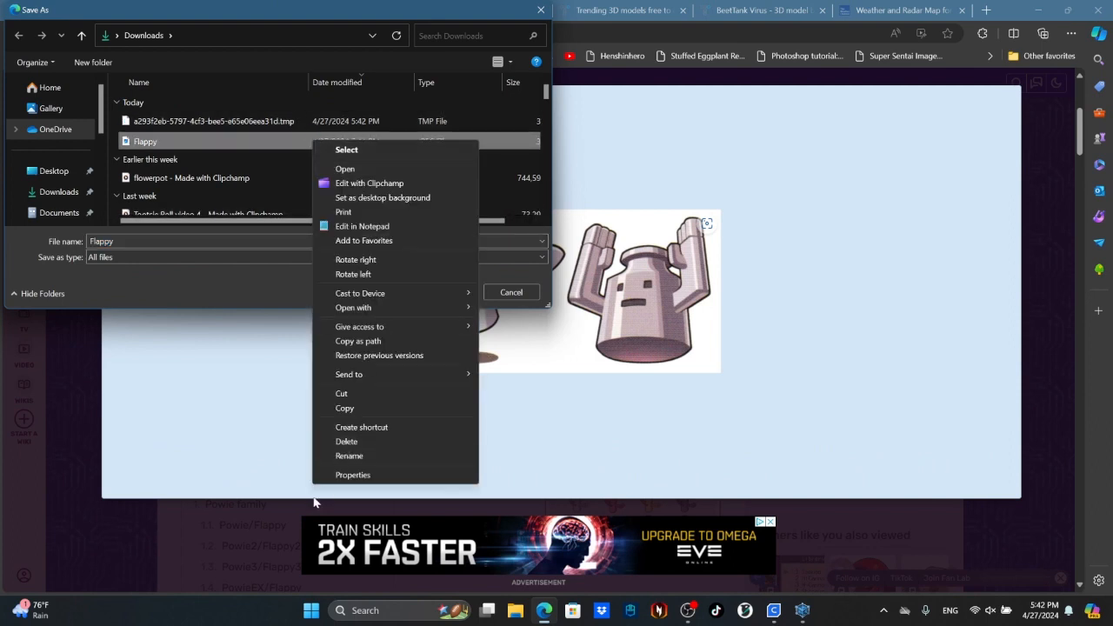
click(354, 459)
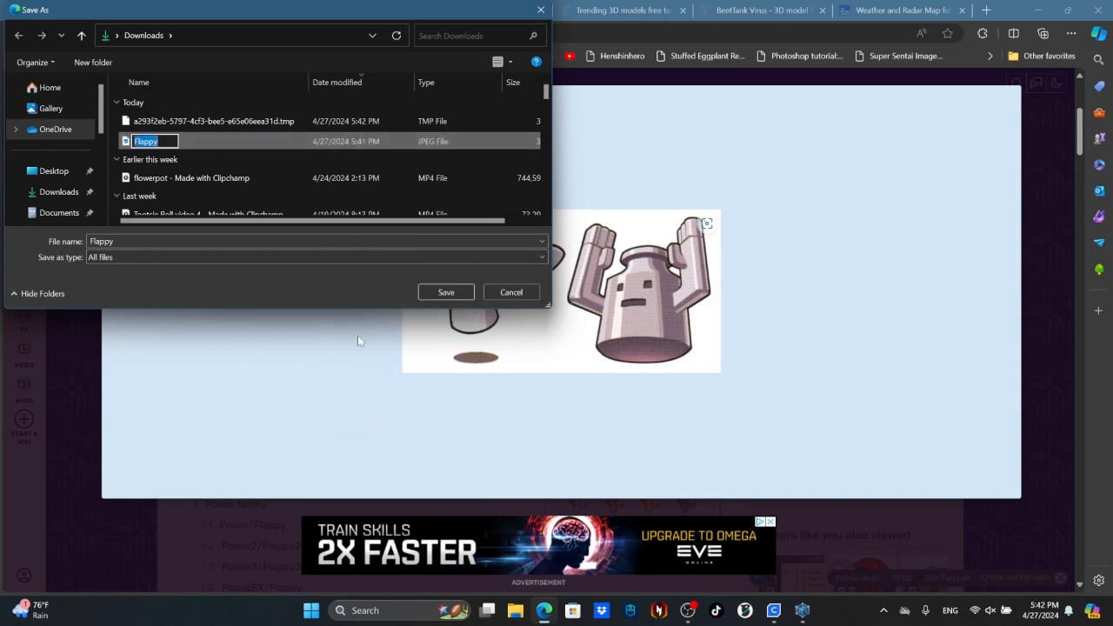
key(End)
key(Return)
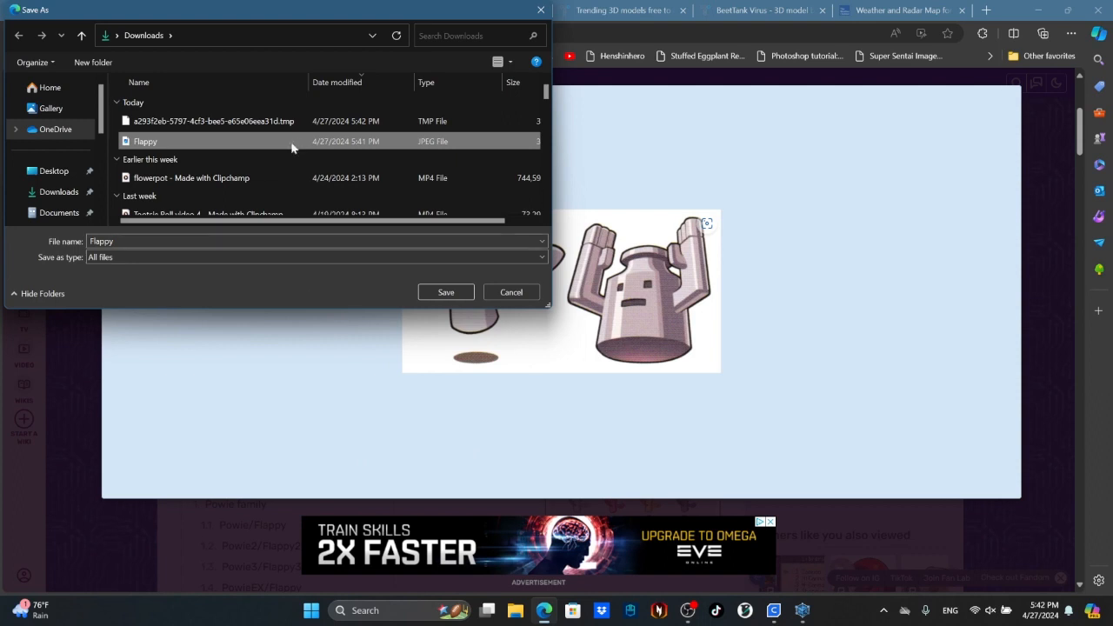
key(F2)
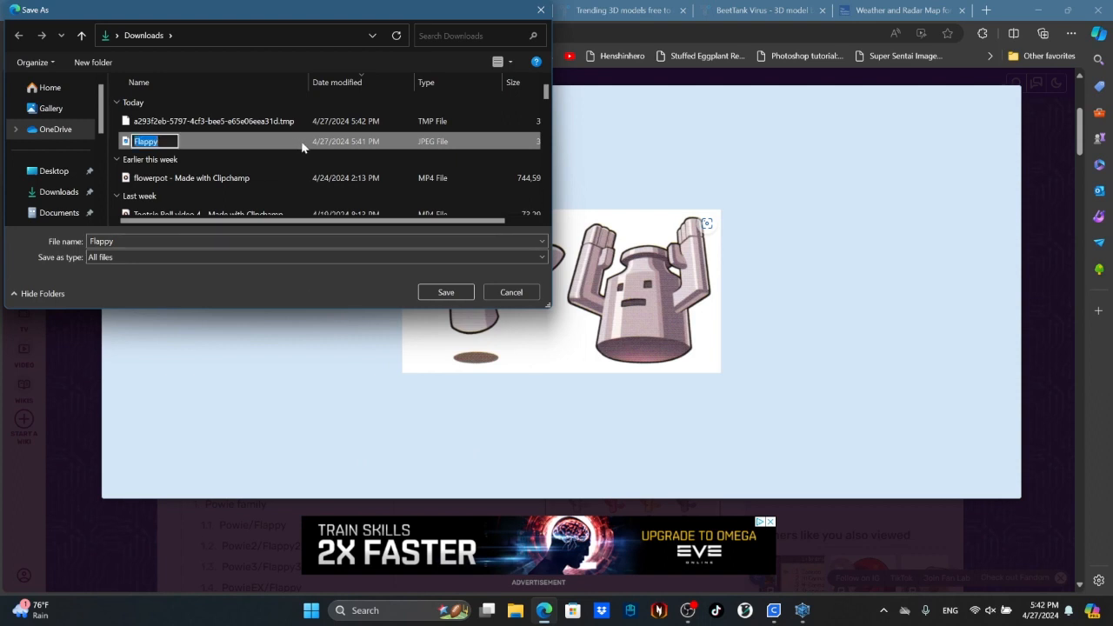
key(Return)
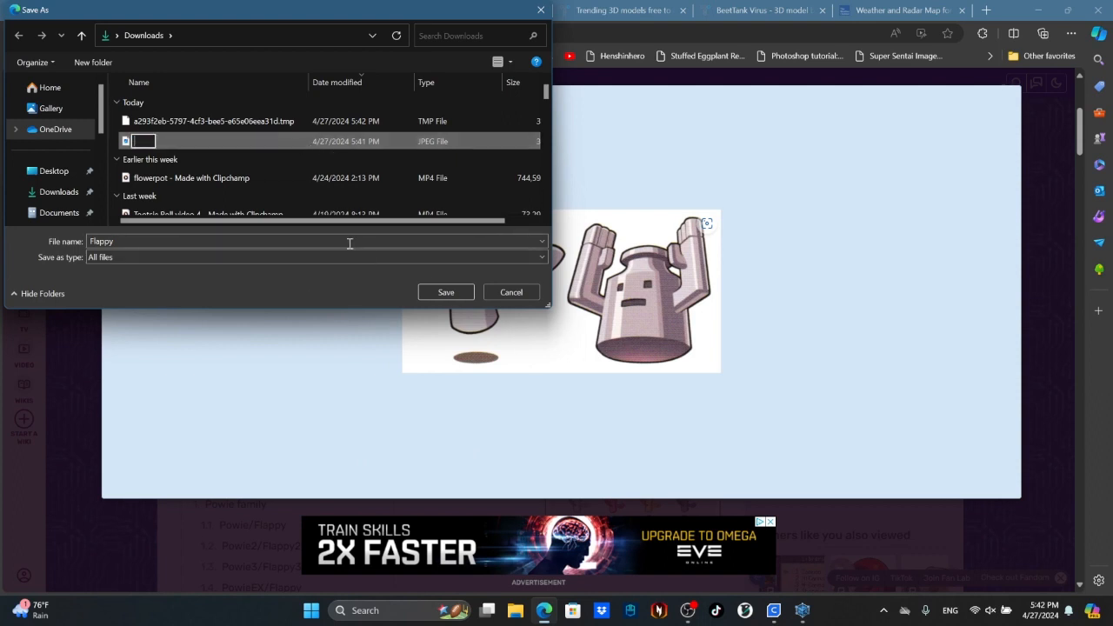
Step: Delete the existing Flappy JPEG file from the Downloads folder and save the artwork there as Flappy.jpg
key(Delete)
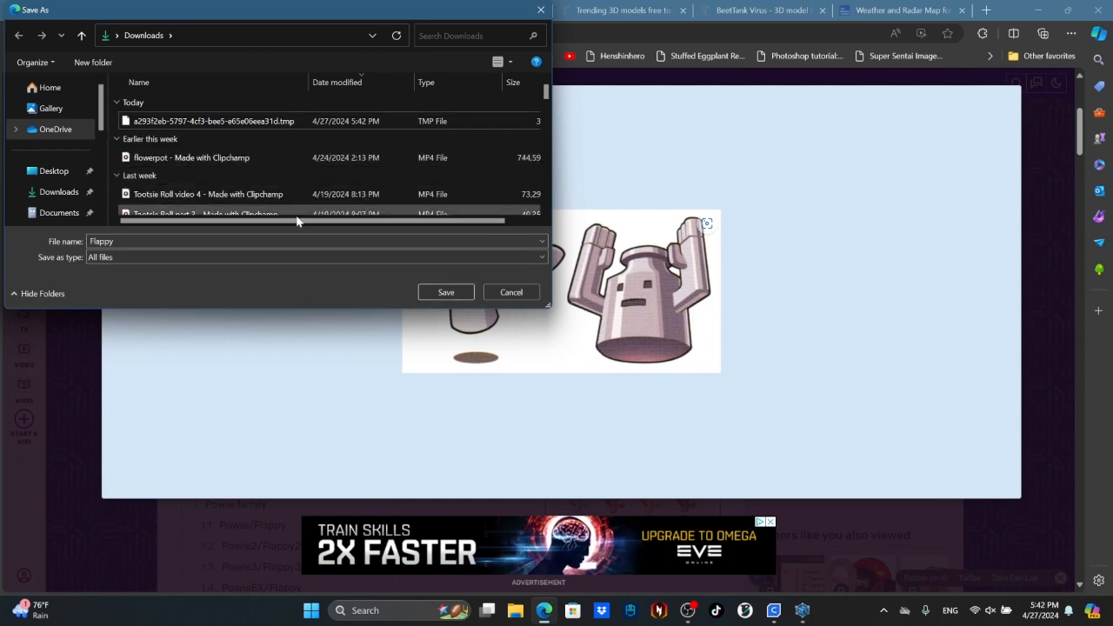
click(213, 256)
click(213, 254)
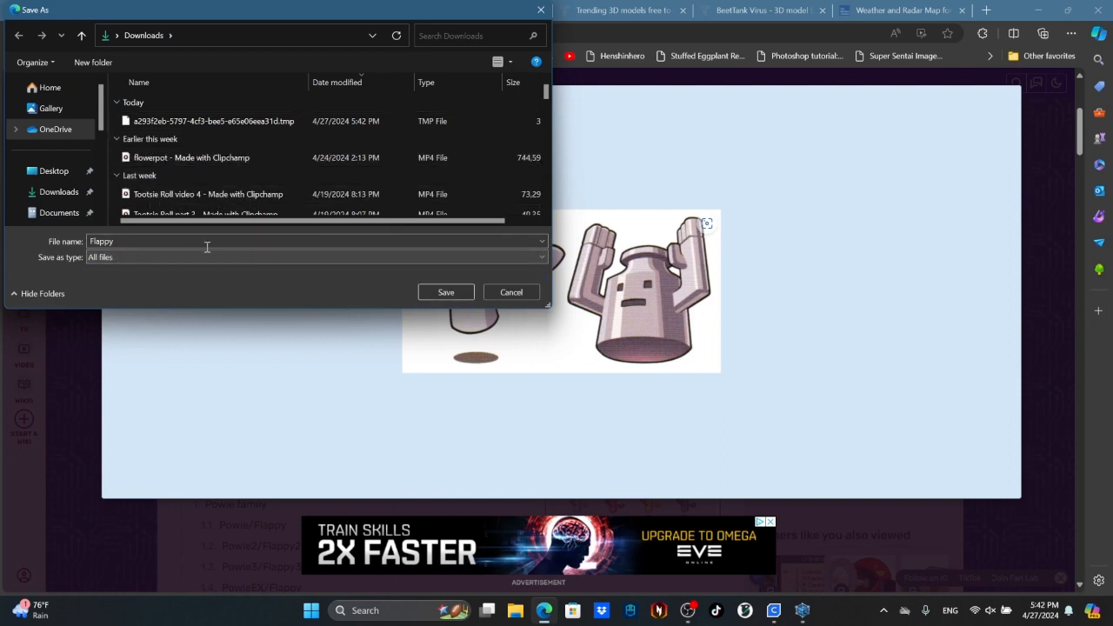
click(201, 241)
click(192, 241)
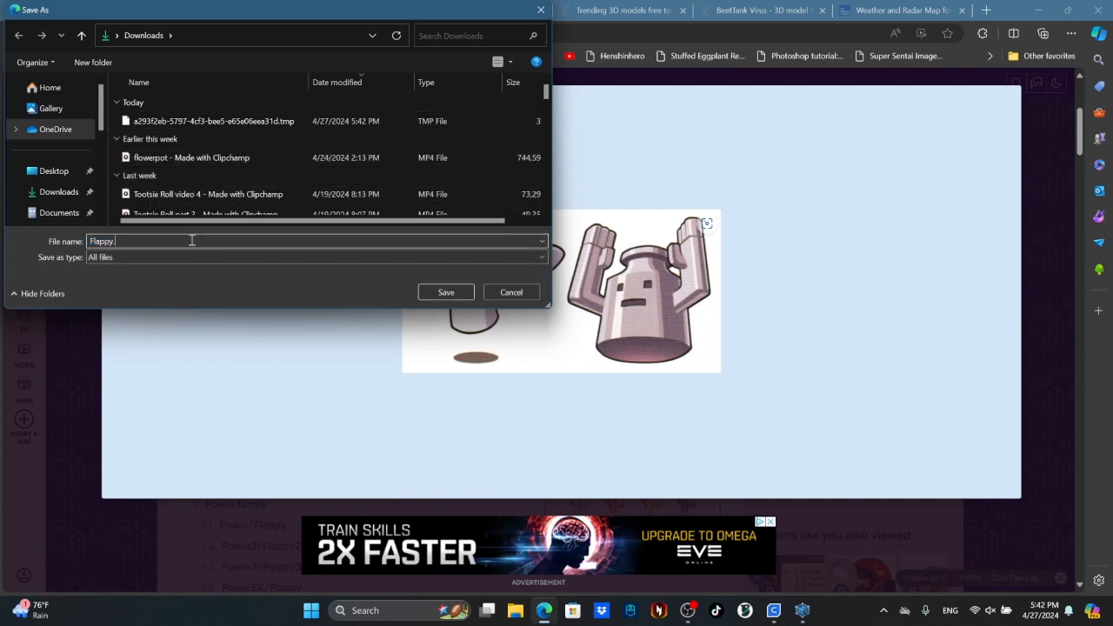
text(.jpg)
key(Return)
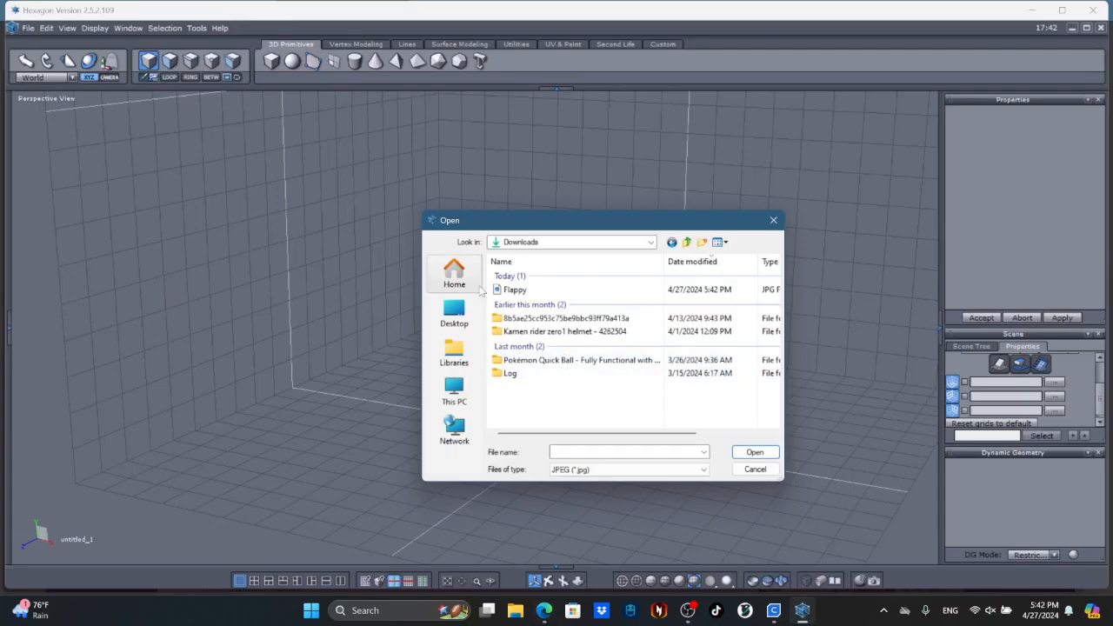
Step: Switch to Hexagon, choose the Flappy JPG as the third grid's image and try to display it on the grid
click(515, 289)
click(755, 453)
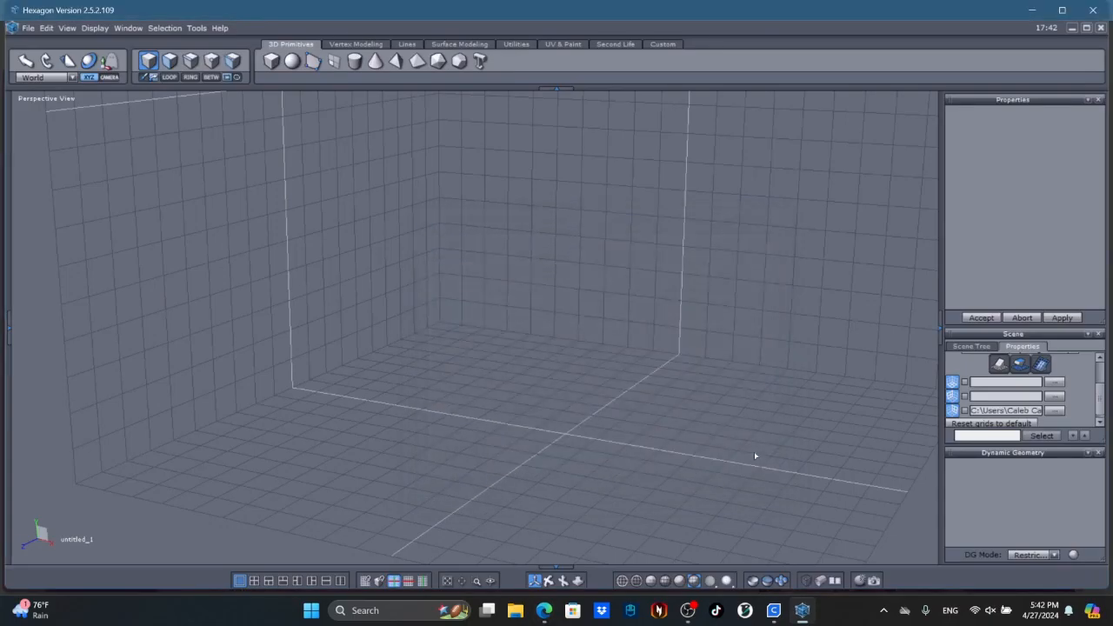
click(963, 411)
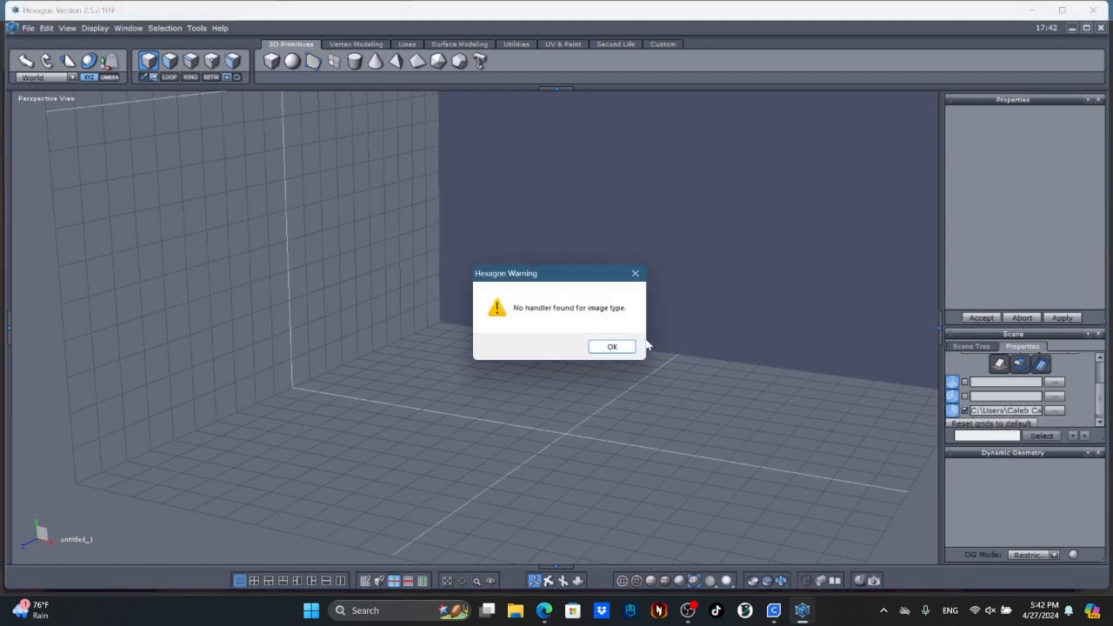
click(611, 346)
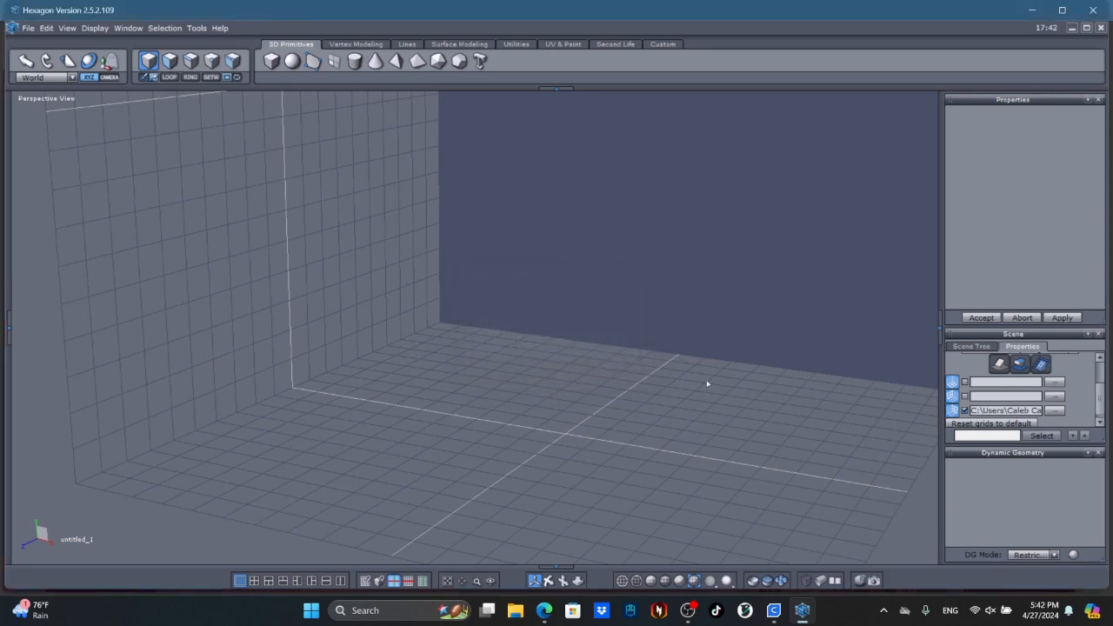
click(964, 409)
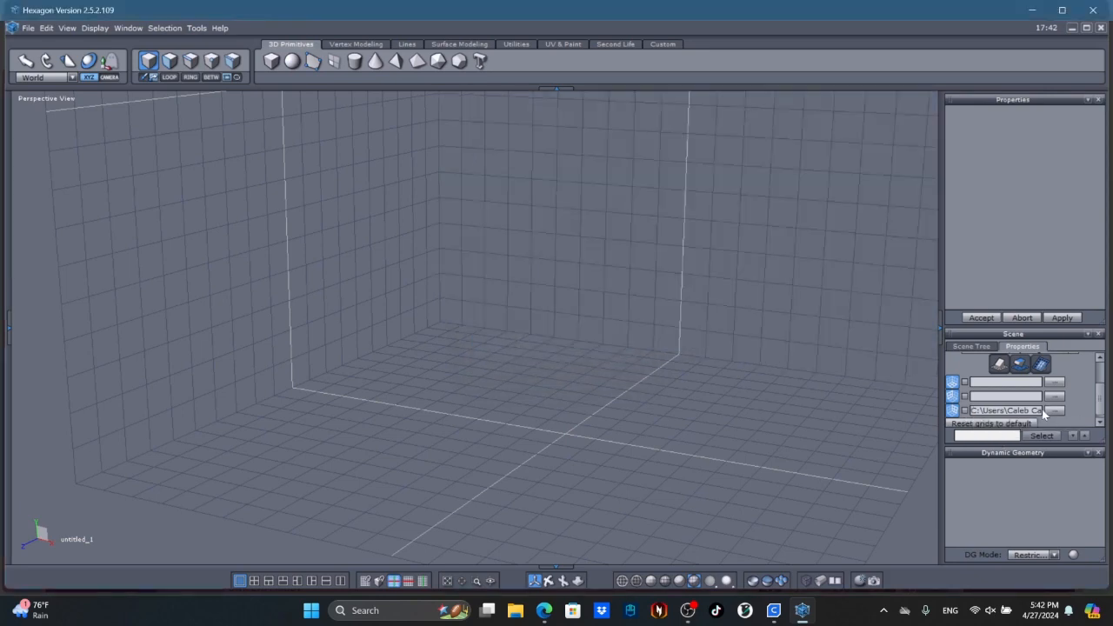
Step: Reload the Flappy JPG from Downloads for the third grid, try displaying it again, and switch its display off
click(1051, 411)
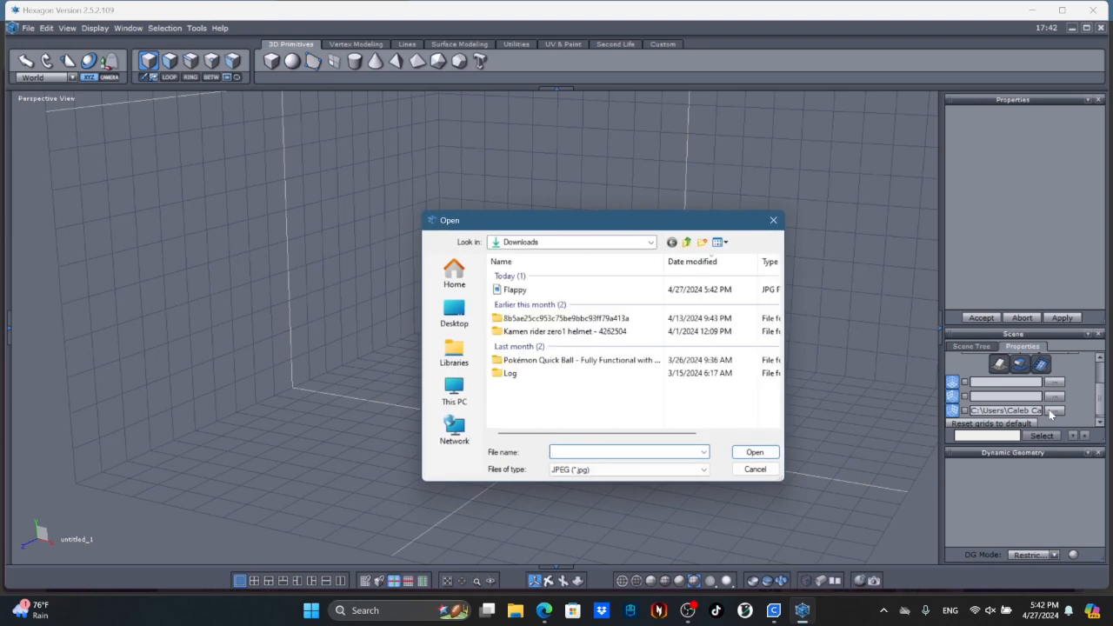
click(620, 289)
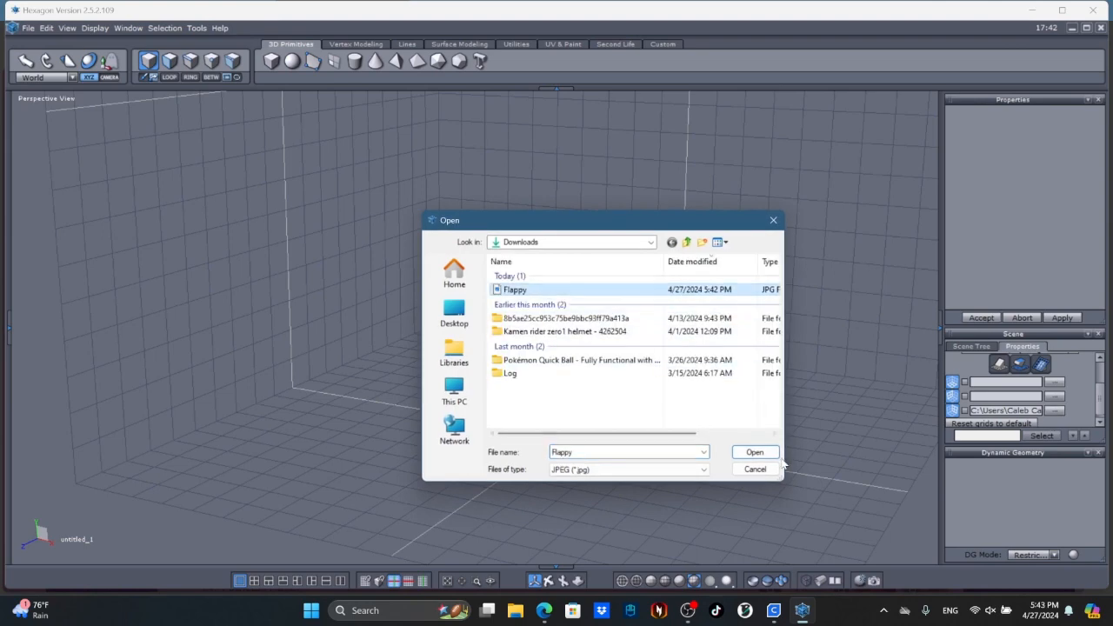
click(754, 452)
click(964, 410)
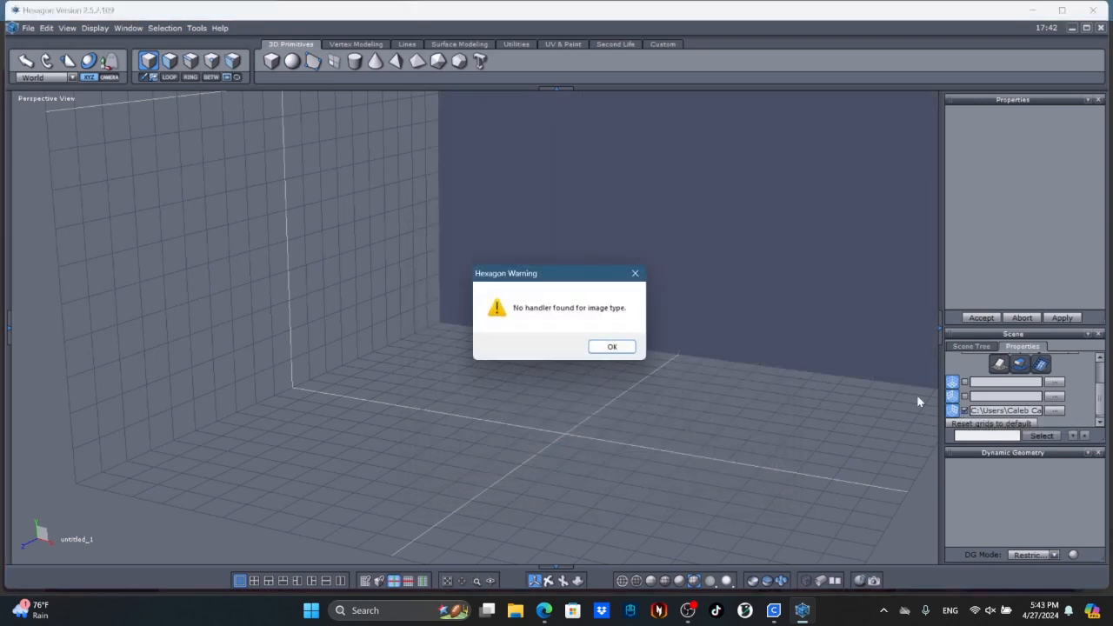
key(Return)
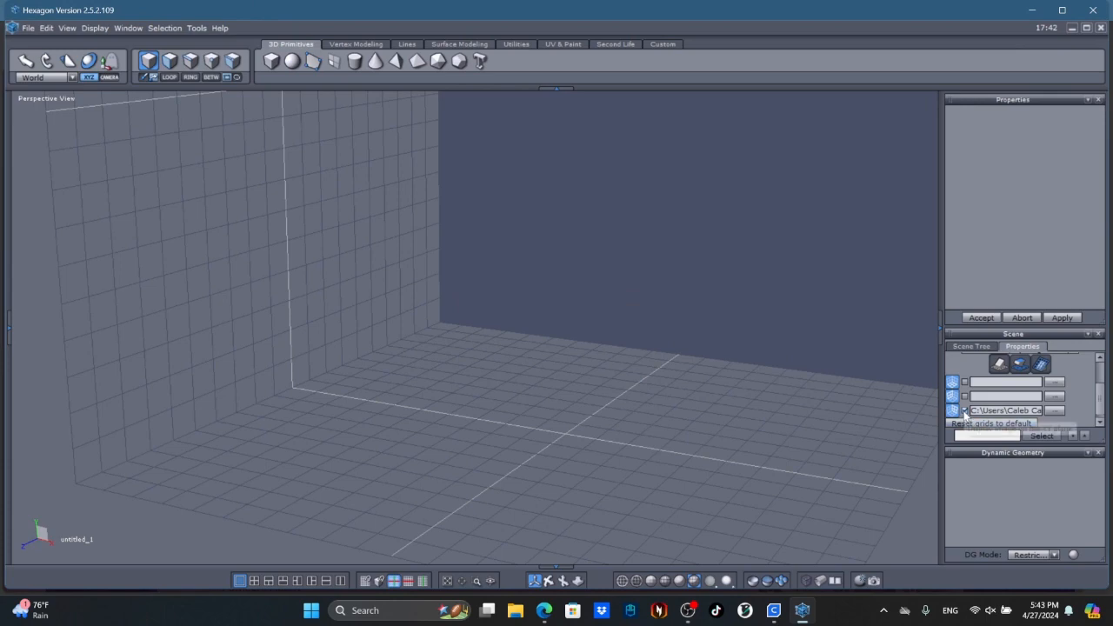
click(968, 423)
mouse_move(763, 620)
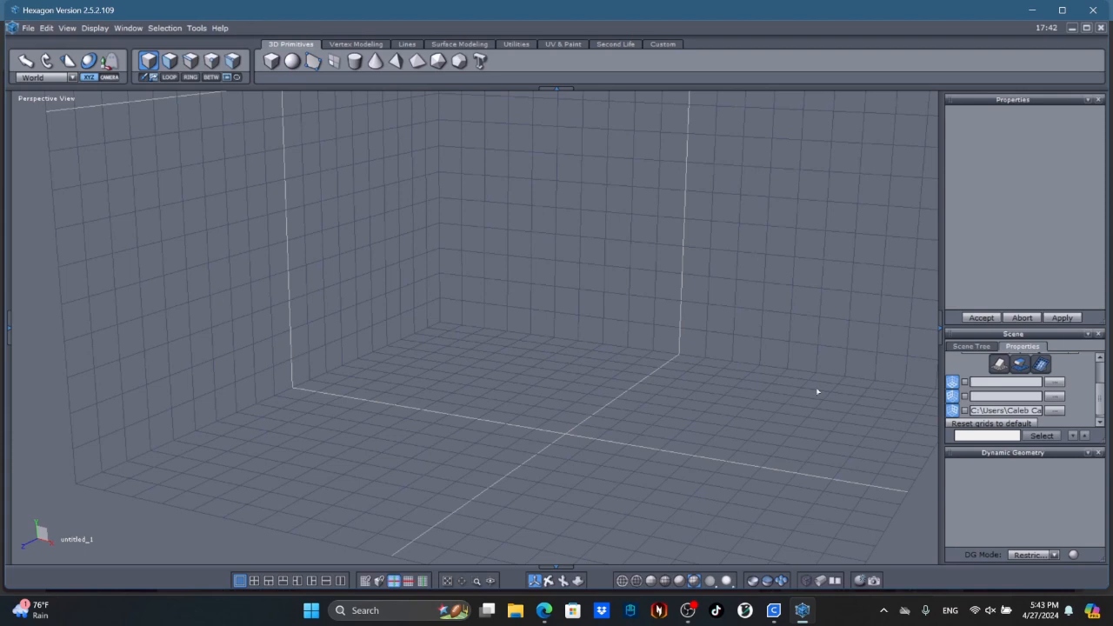
click(1055, 13)
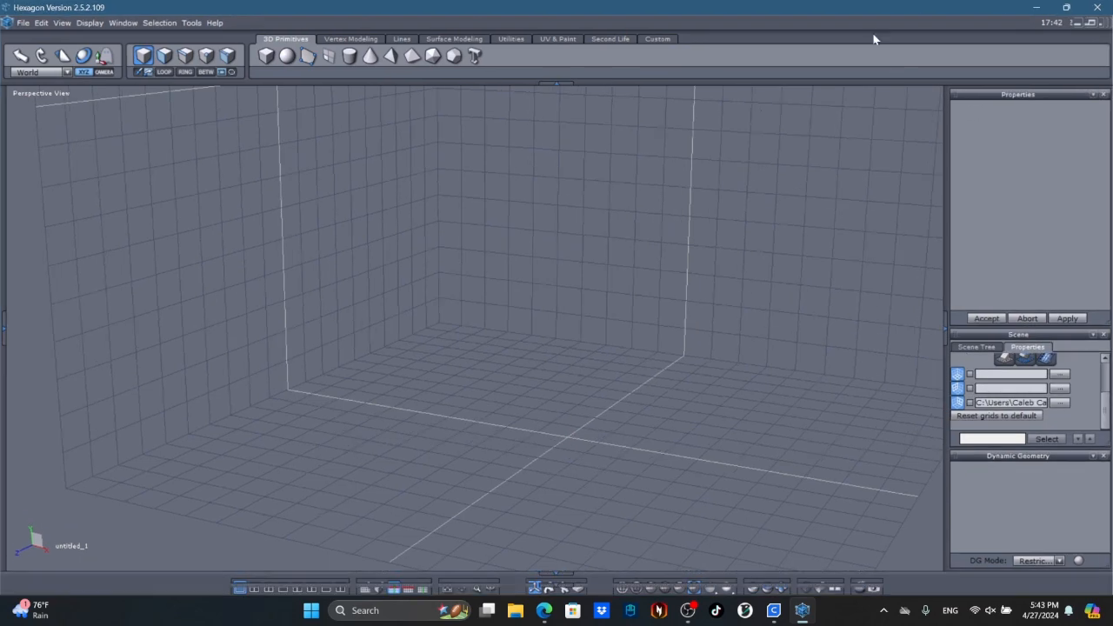
click(1059, 14)
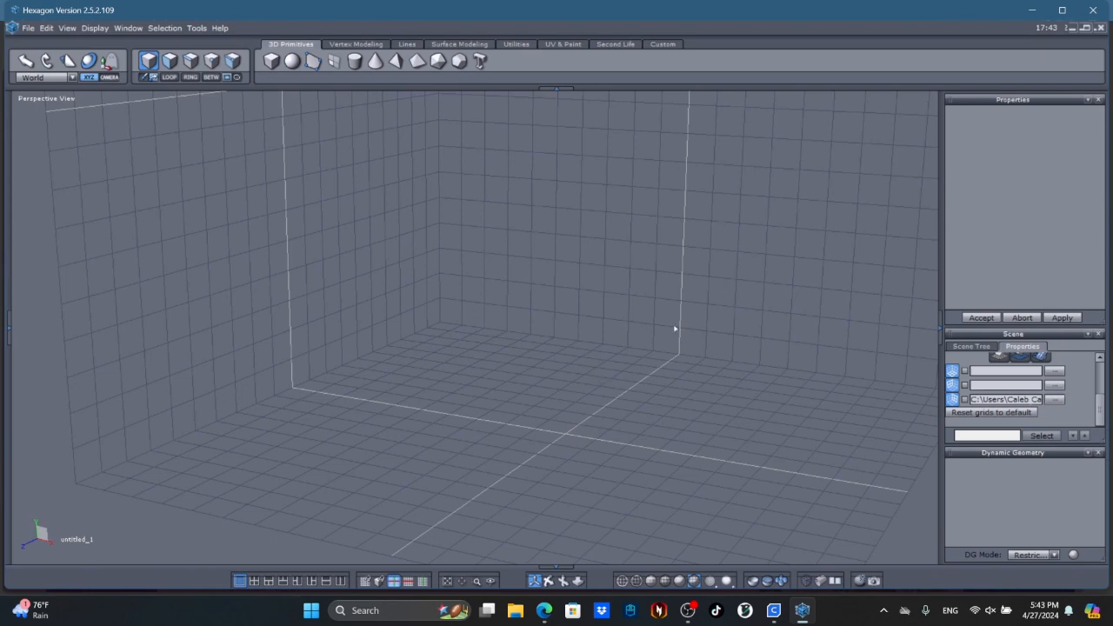
Step: Examine the Flappy artwork in the Edge browser as a modeling reference, and return to Hexagon with the Cylinder tool started
click(544, 610)
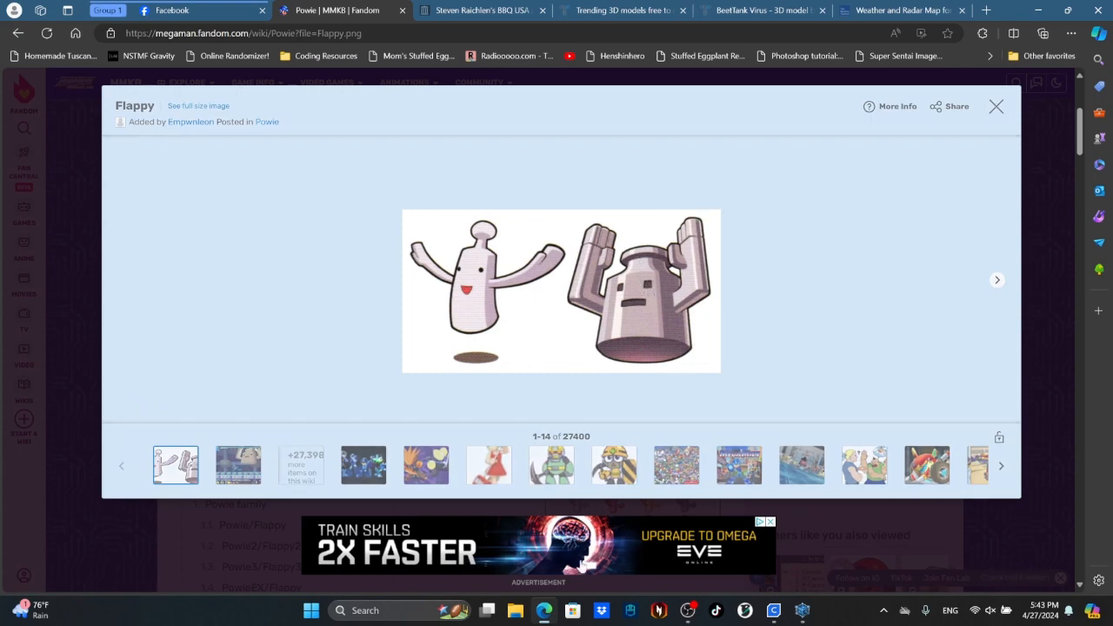
click(546, 614)
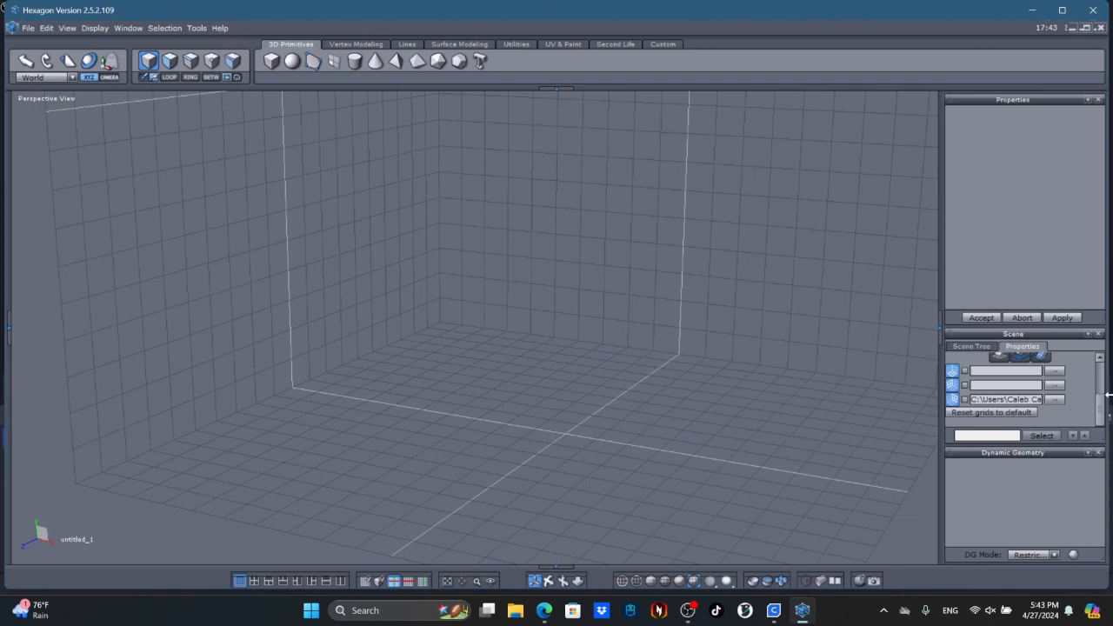
click(355, 61)
mouse_move(549, 615)
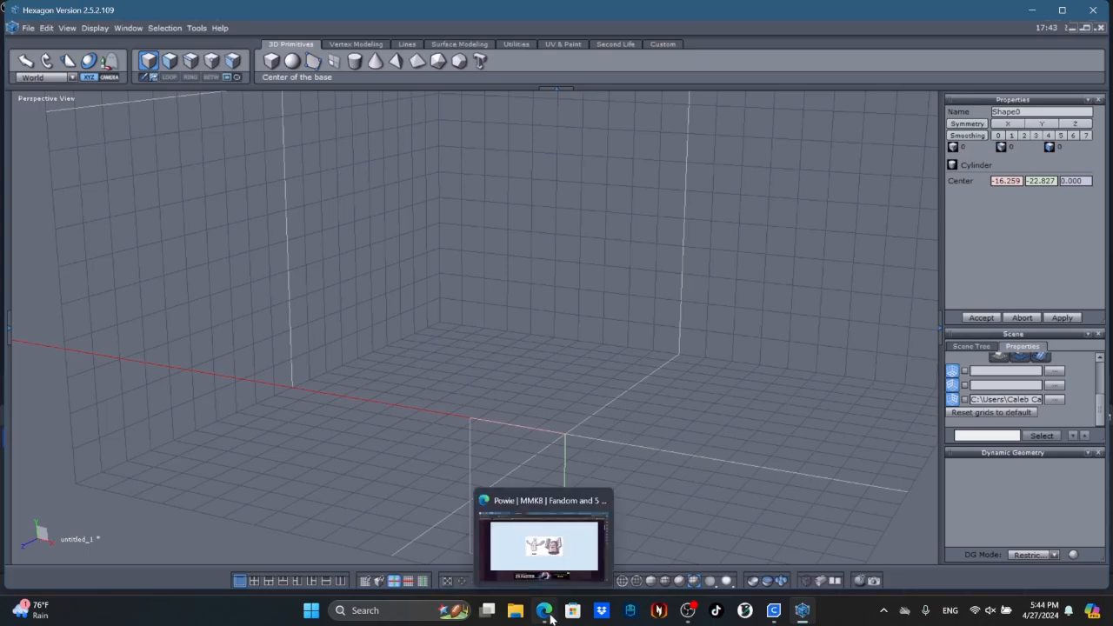
click(546, 576)
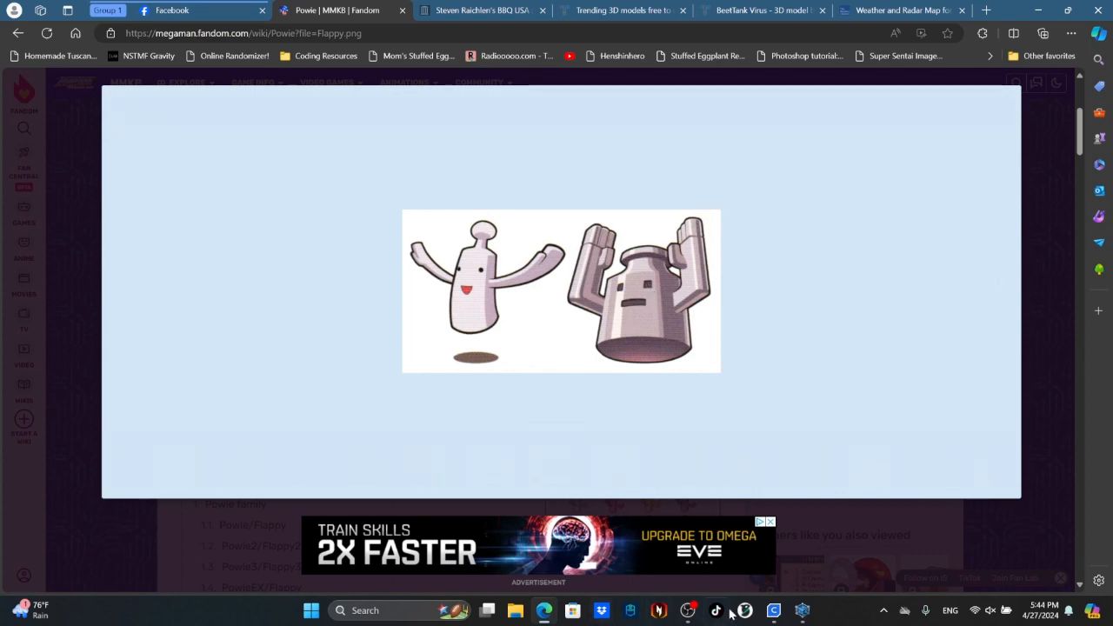
click(796, 613)
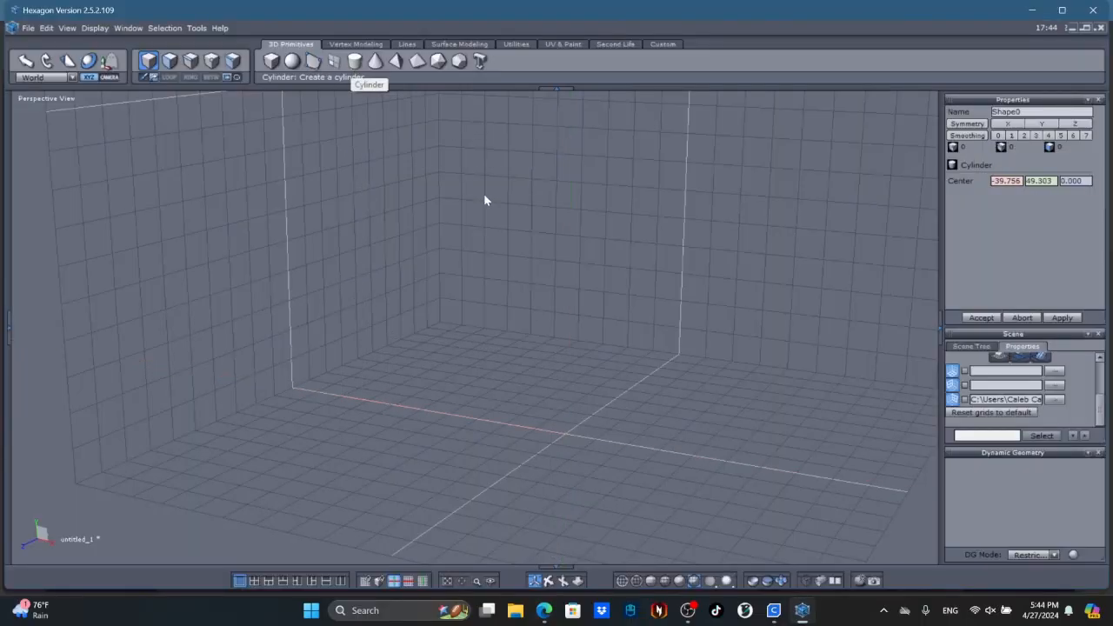
Step: Draw a trial cylinder about 26.7 wide and 19.6 high near the grid's centre, with 8 points per section, and delete it
click(533, 442)
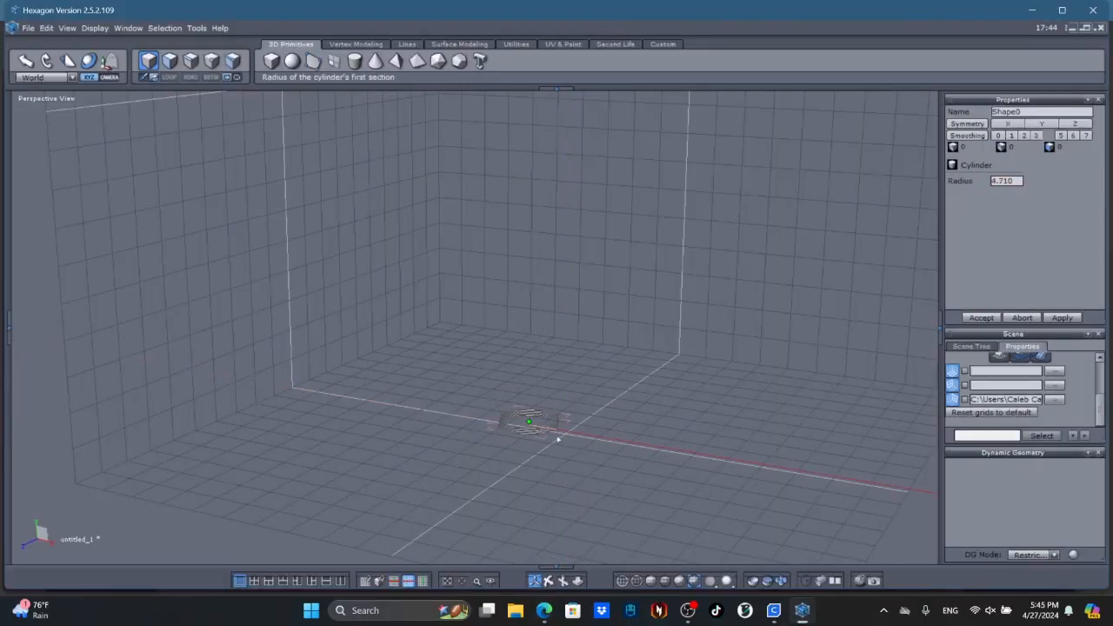
click(609, 461)
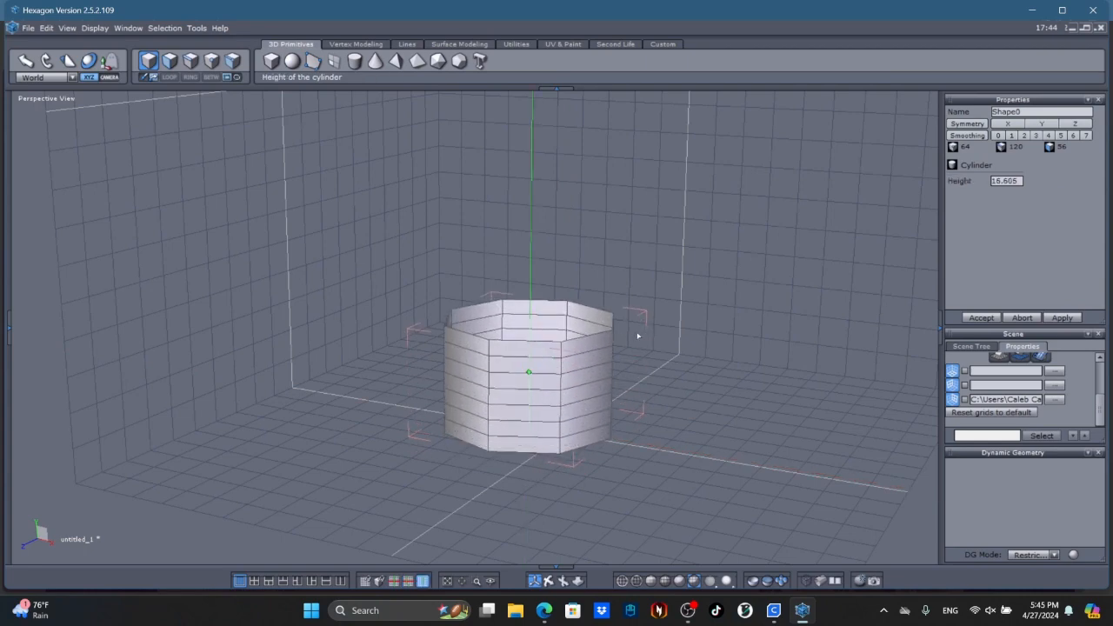
click(632, 315)
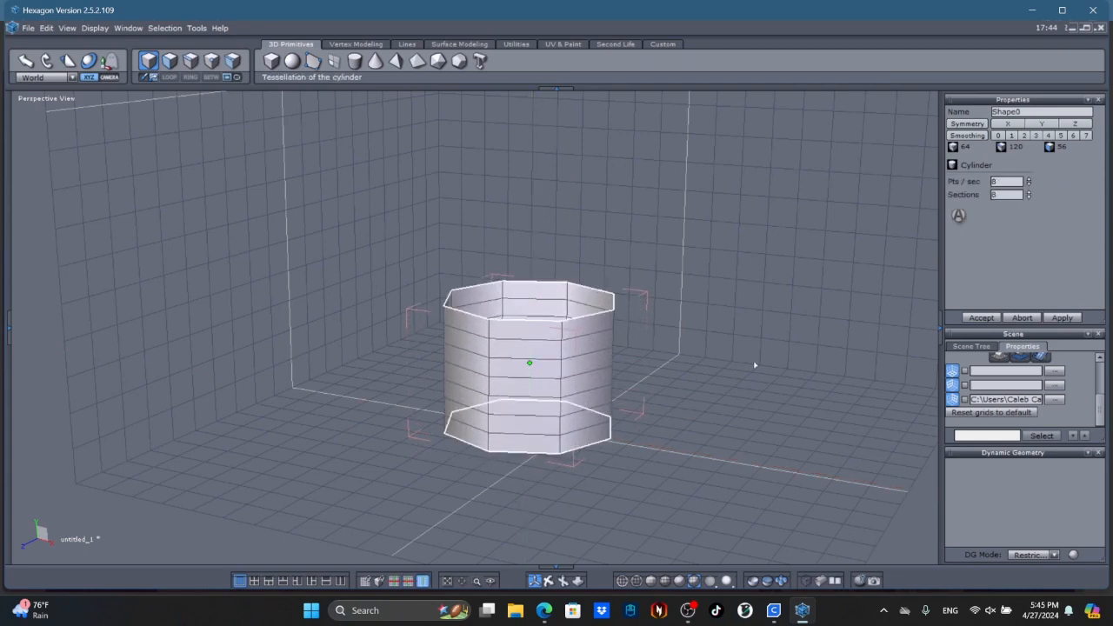
drag(1012, 181, 904, 233)
key(Tab)
key(Return)
click(956, 215)
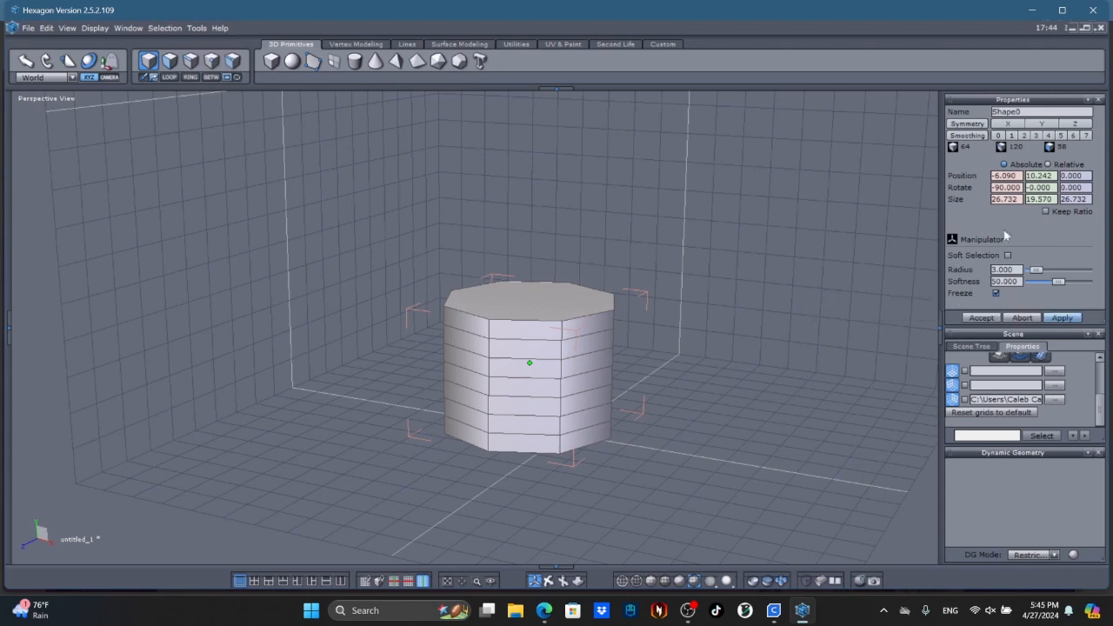
drag(500, 443, 542, 416)
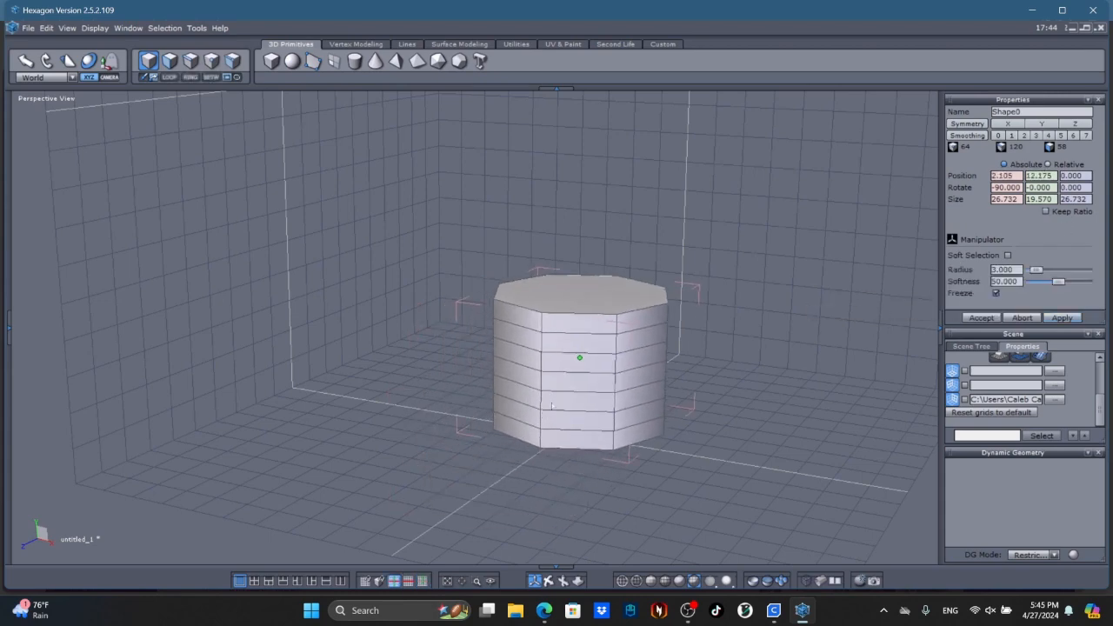
key(Delete)
Step: Draw a new, smaller cylinder standing on the floor grid near its centre
click(355, 61)
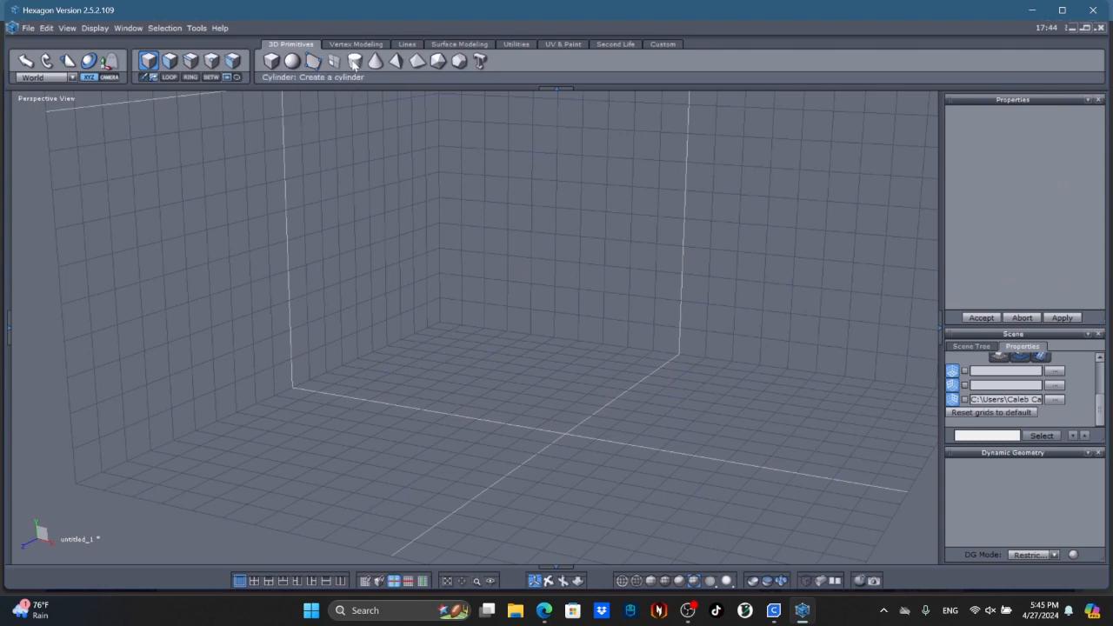
click(528, 427)
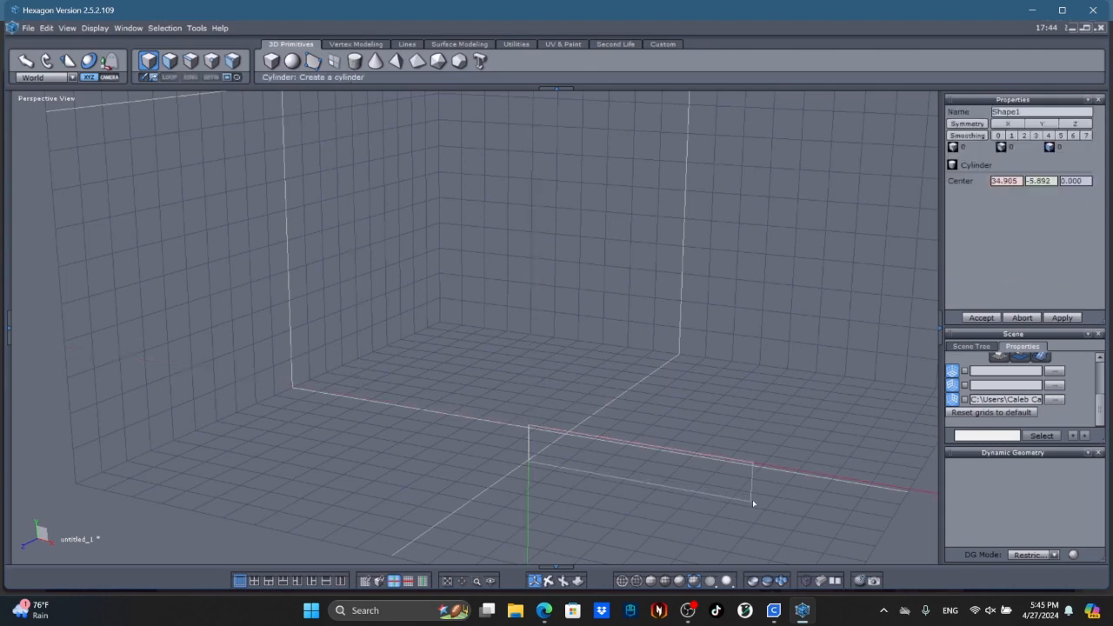
click(614, 400)
click(636, 369)
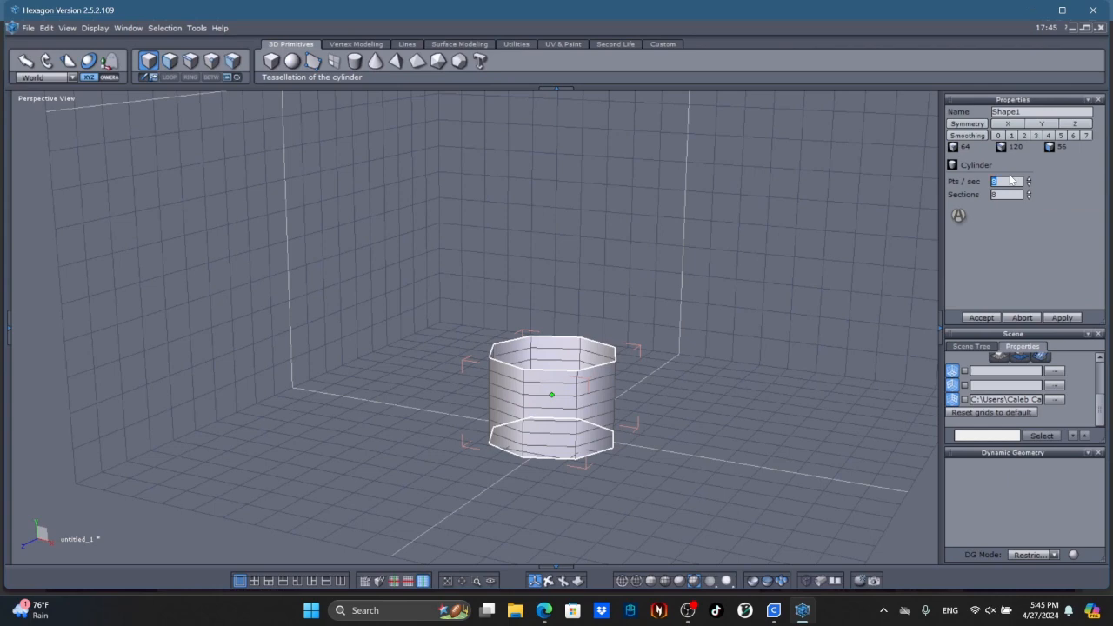
Step: Set the cylinder's tessellation to 50 points per section and finish creating it
key(Num_Lock)
drag(1020, 185, 868, 203)
text(50)
drag(988, 199, 918, 204)
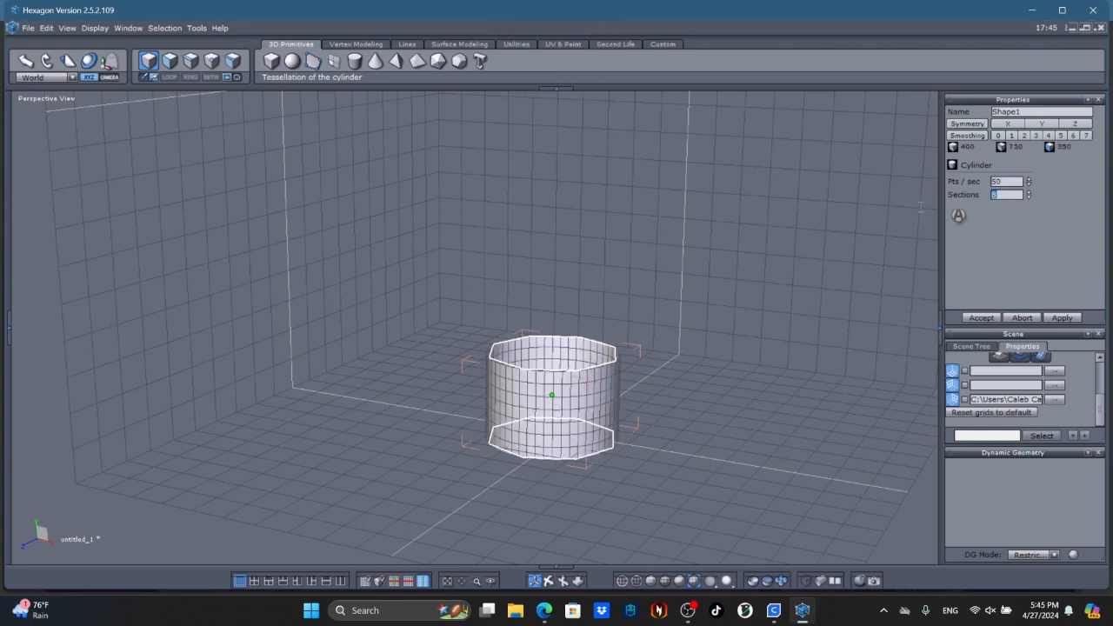
text(50)
click(956, 217)
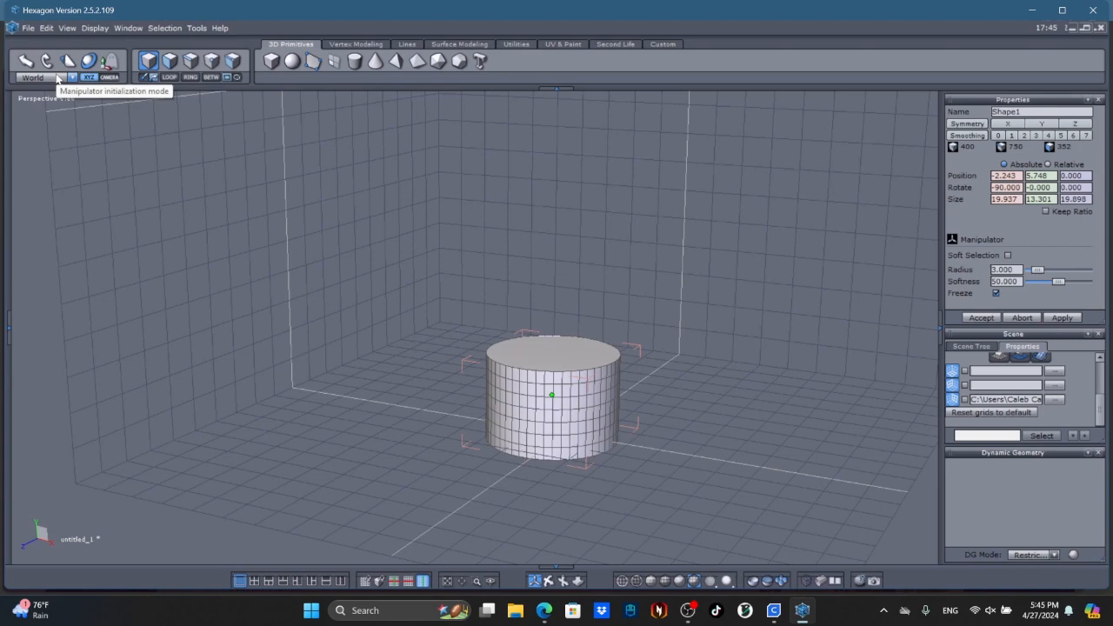
Step: Centre the cylinder horizontally on the grid by setting its X and Z positions to 0
click(1016, 176)
text(0)
key(Return)
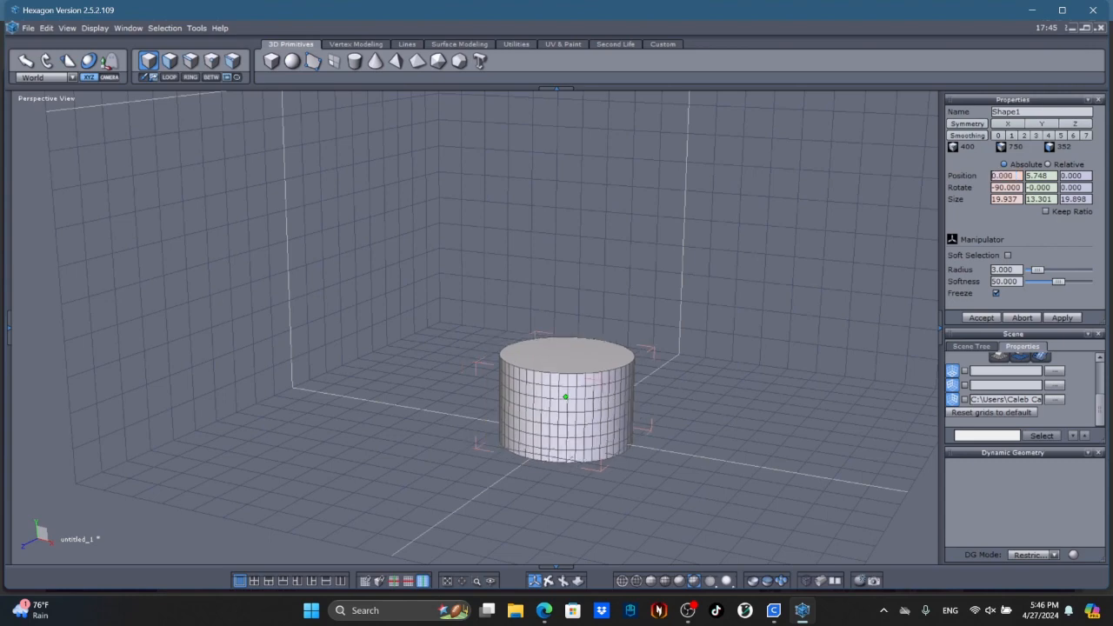
click(1075, 176)
text(0)
Step: Set the cylinder's size to 13 on the X, Y and Z axes
drag(1017, 199, 930, 196)
text(13)
key(Tab)
text(13)
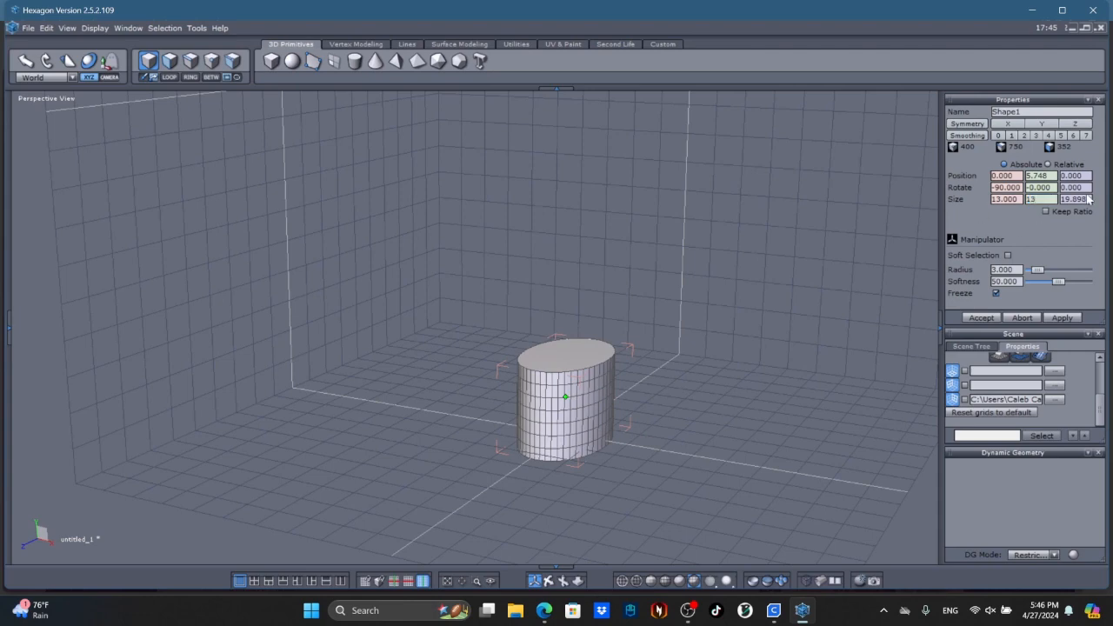
key(Tab)
text(13)
key(Return)
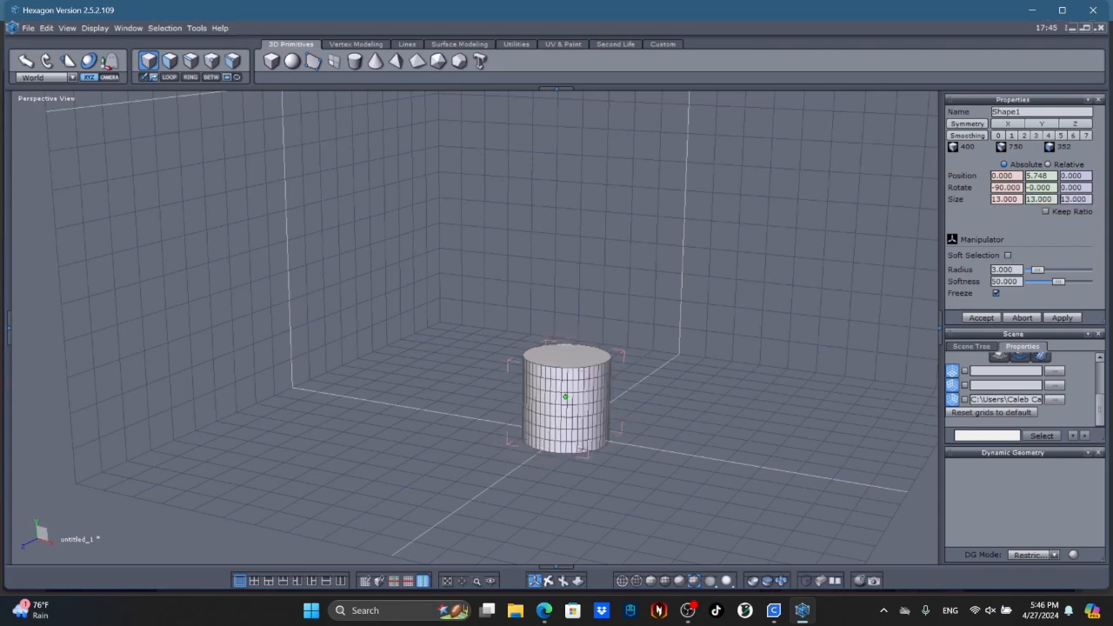
Step: Set the cylinder's X and Z sizes to 19
drag(1018, 198, 886, 224)
text(19)
double_click(1087, 199)
text(19)
key(Return)
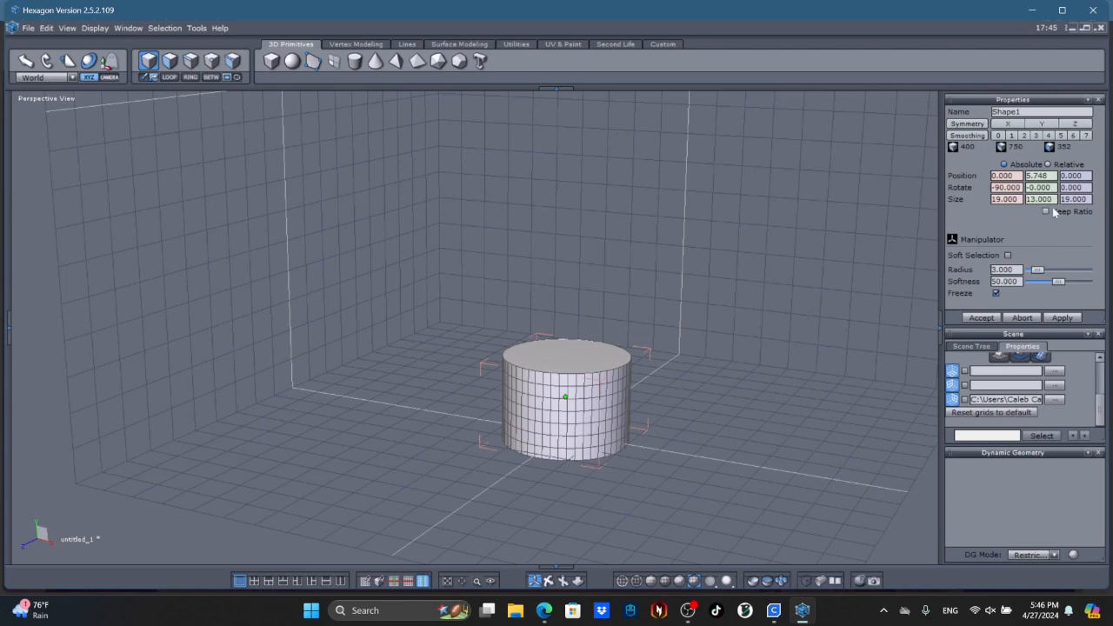
Step: Set the cylinder's Y size to 16
drag(1052, 199, 852, 231)
text(16)
key(Return)
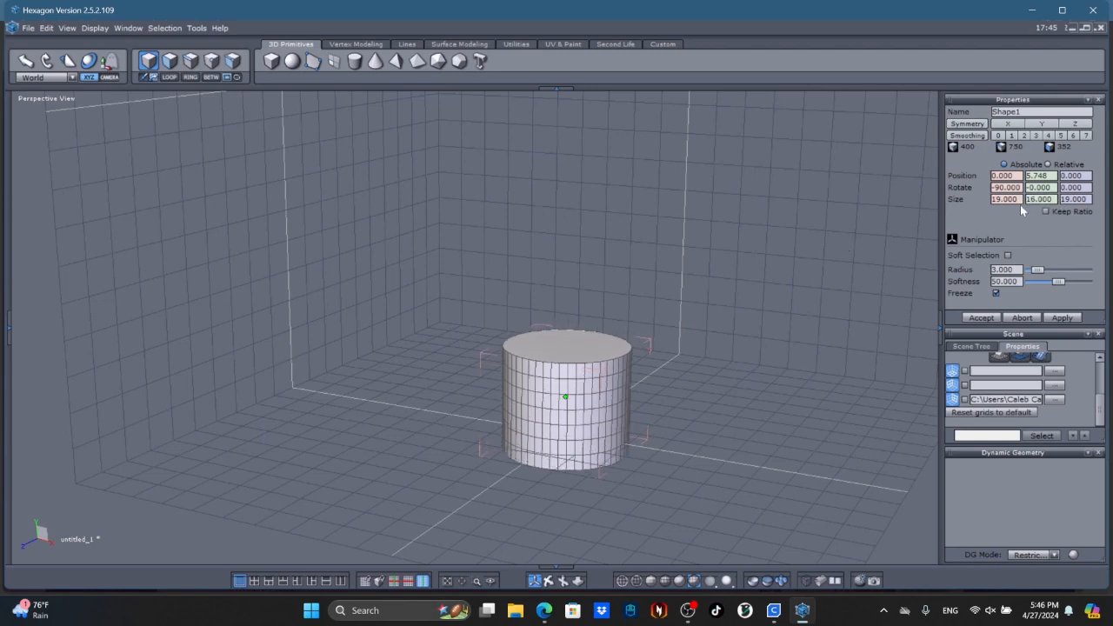
Step: Set the cylinder's Y size to 18 and its Y position to 9 so it stands on the floor grid
drag(1040, 199, 855, 226)
text(18)
key(Return)
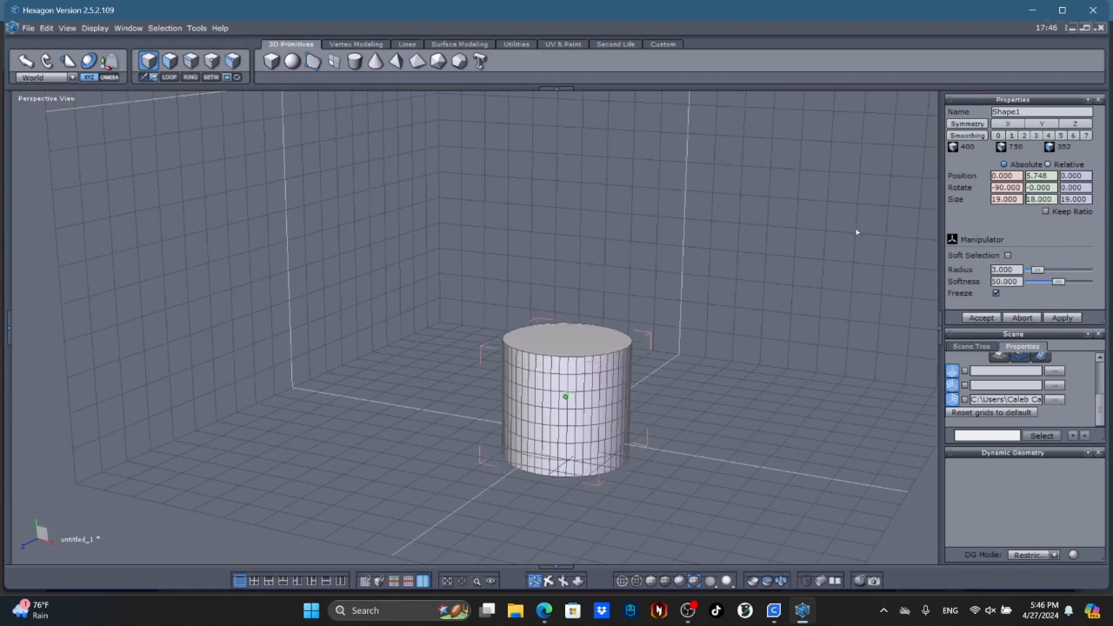
drag(1050, 175, 887, 179)
text(9)
key(Return)
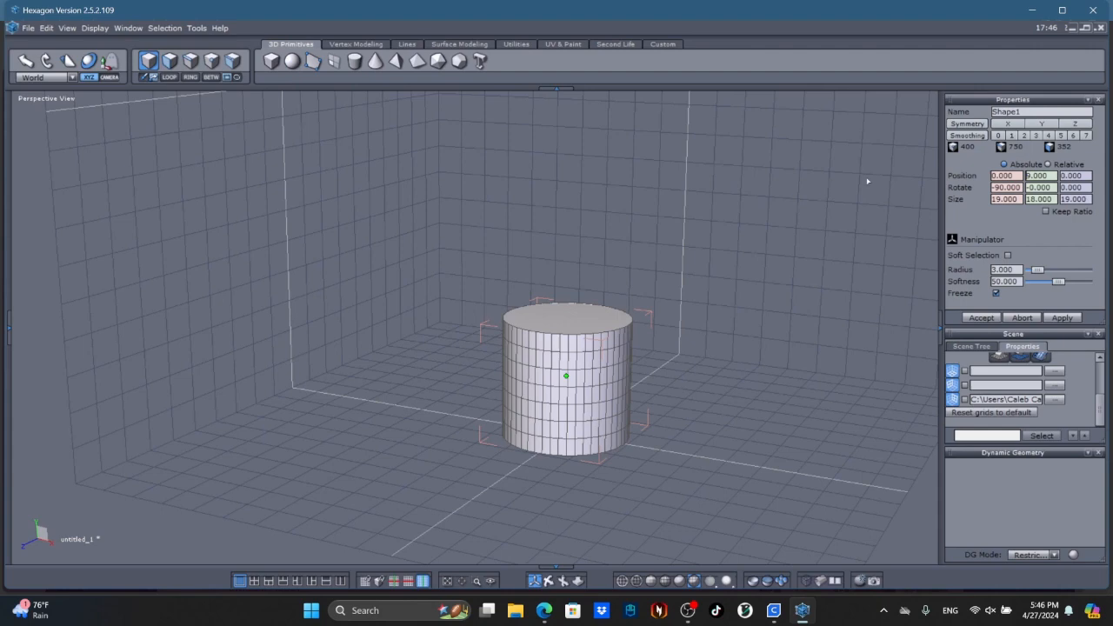
Step: Draw a cone about 26 wide and 20.3 high on the floor grid beside the cylinder
click(374, 60)
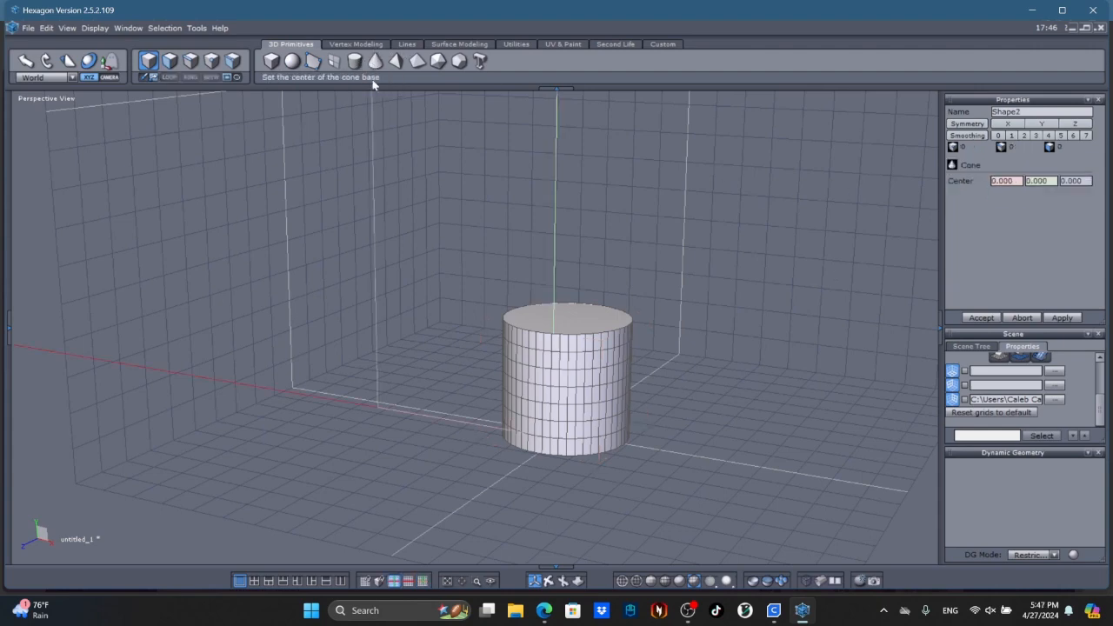
click(337, 455)
click(413, 451)
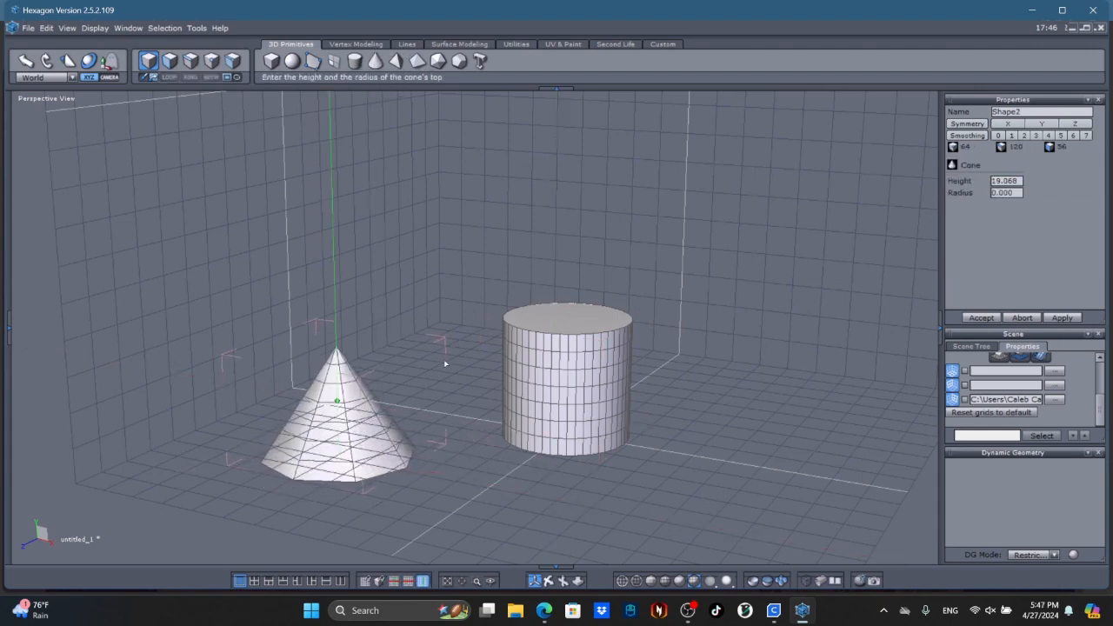
click(426, 398)
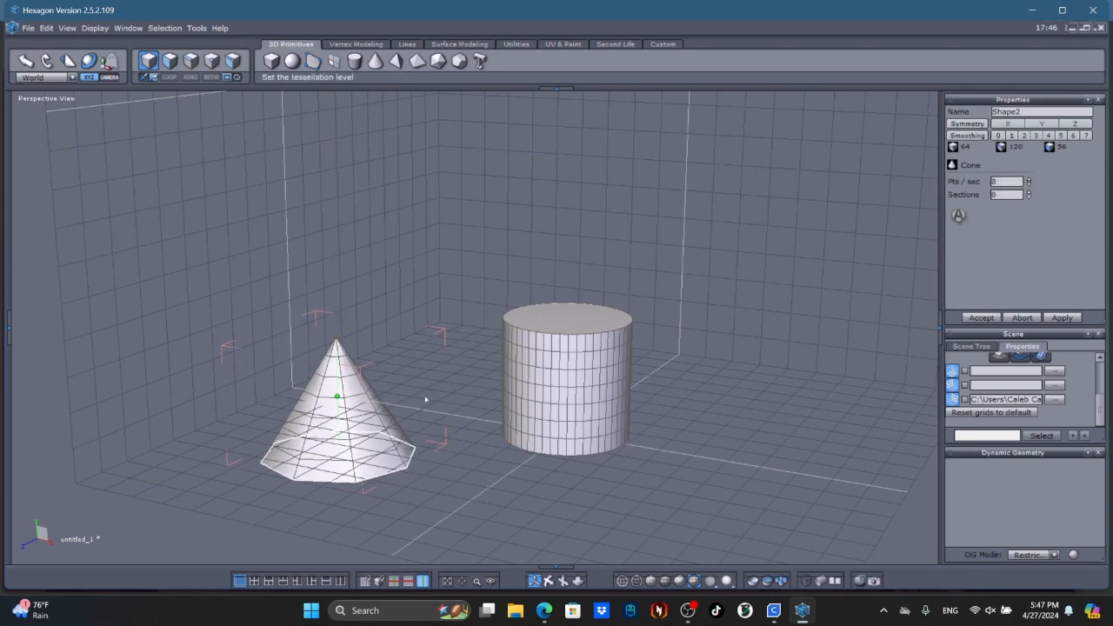
Step: Set the cone's tessellation to 50 points per section and 50 sections, and finish creating it
drag(1004, 182, 798, 227)
text(50)
key(Return)
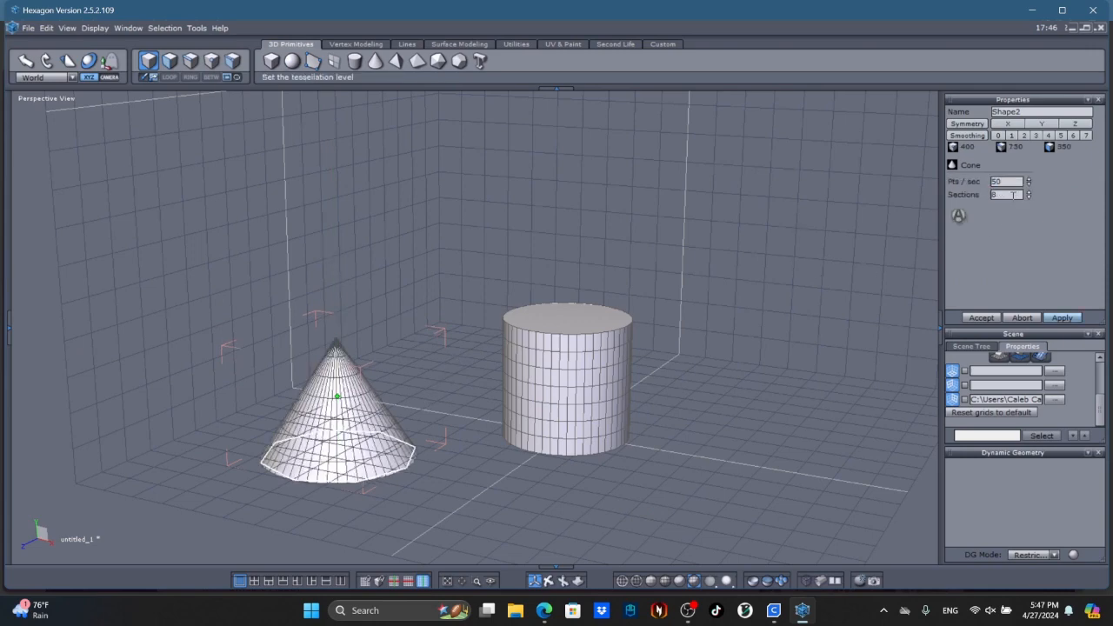
drag(1013, 194, 896, 217)
text(50)
key(Return)
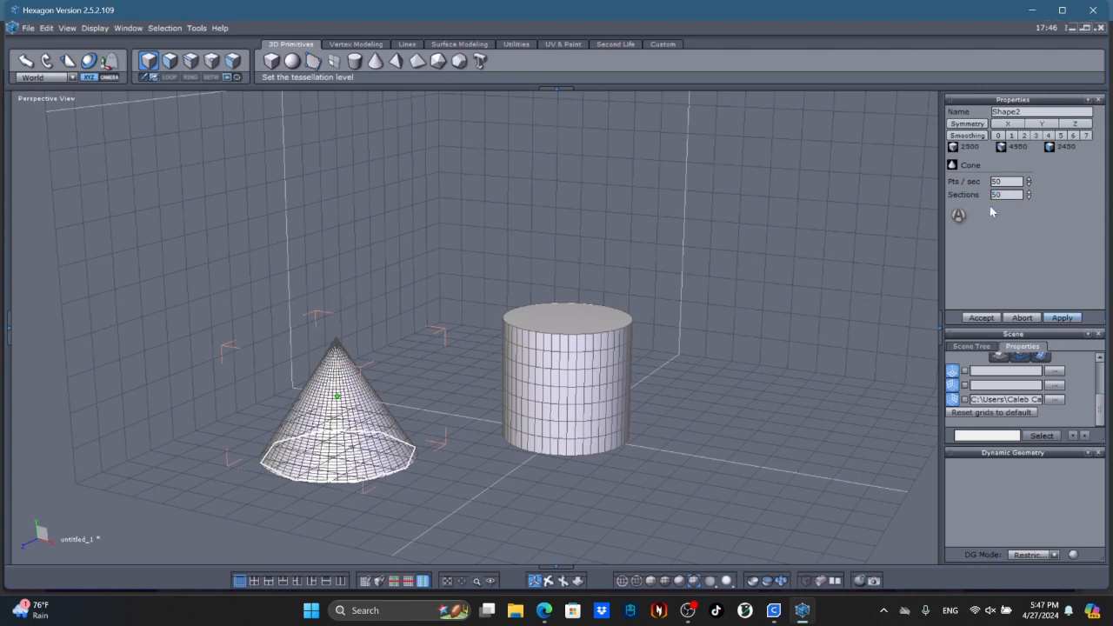
click(960, 217)
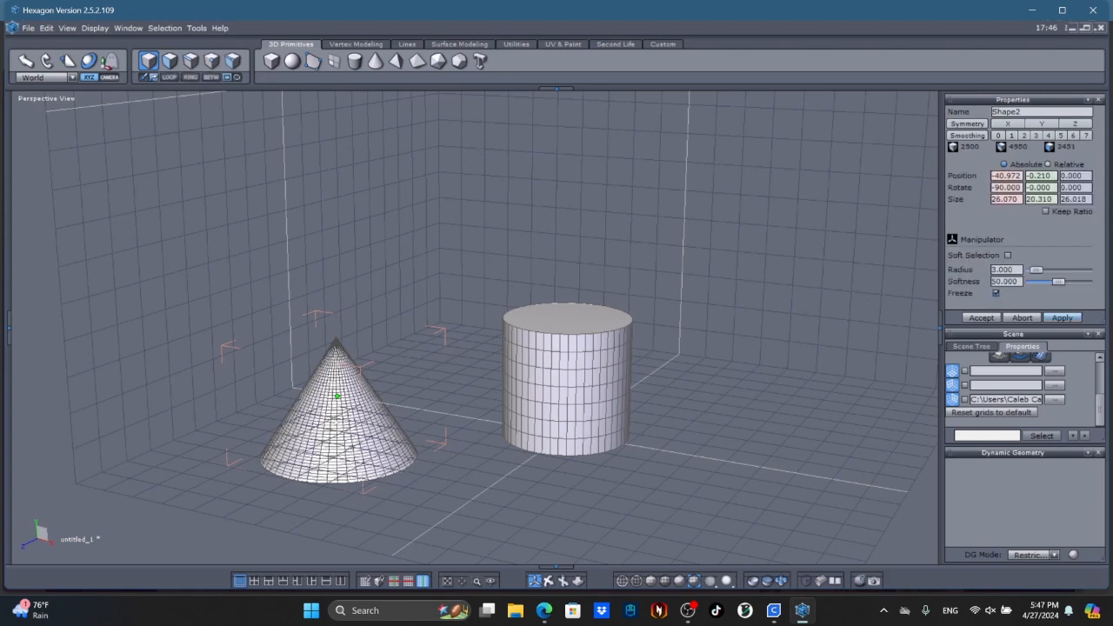
Step: Match the cone's base to the cylinder's diameter by setting the cone's X and Z sizes to 19
click(537, 393)
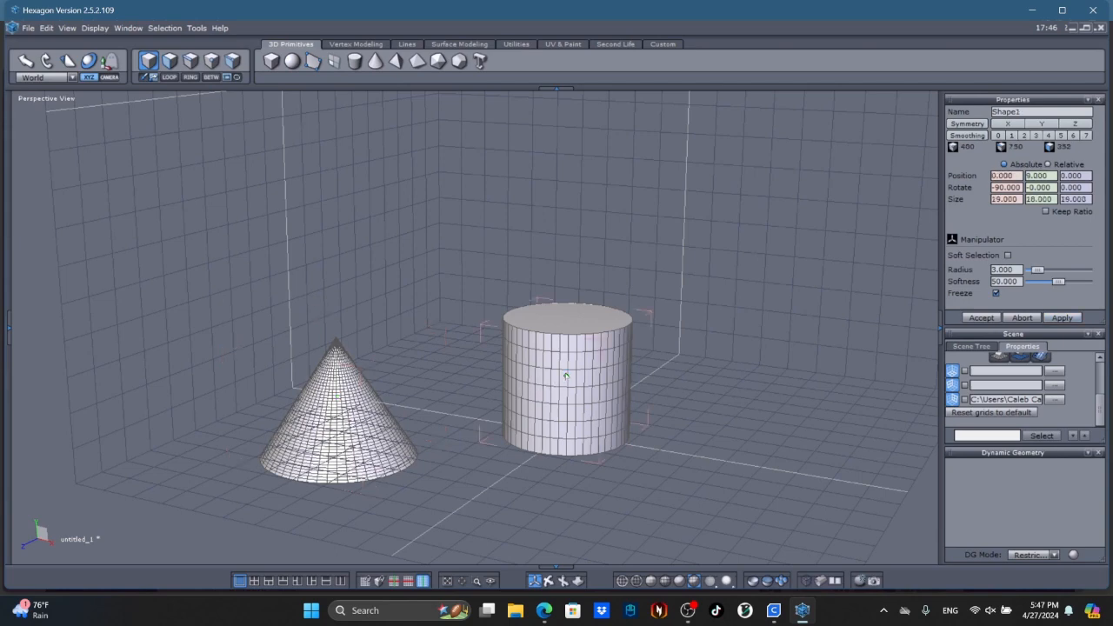
click(391, 419)
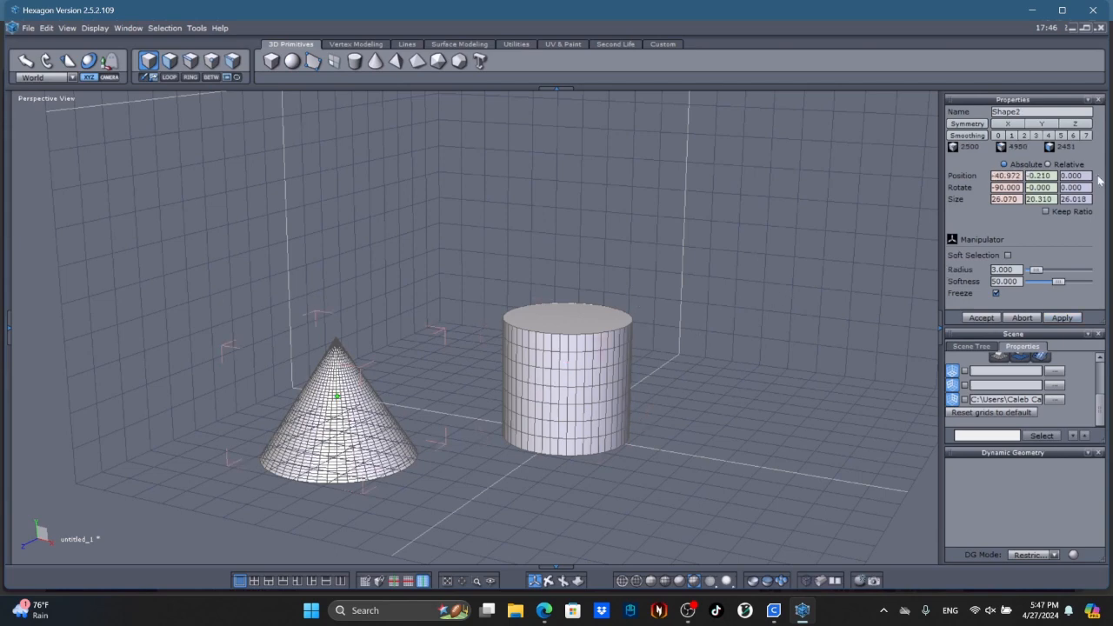
drag(1019, 199, 688, 275)
text(19)
key(Return)
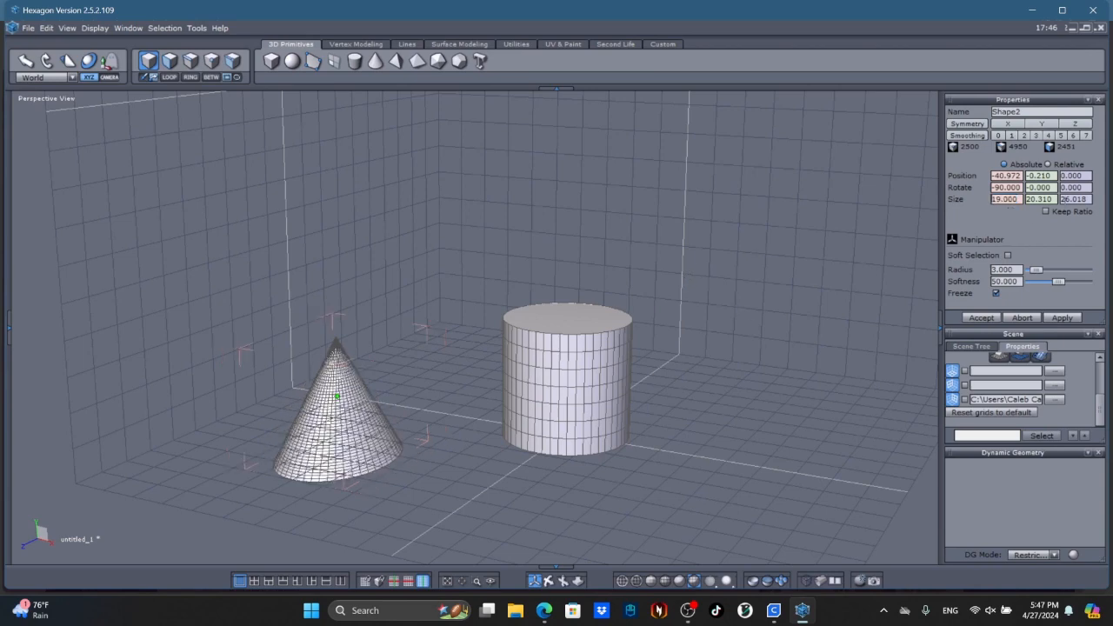
drag(1090, 201, 521, 315)
text(19)
key(Return)
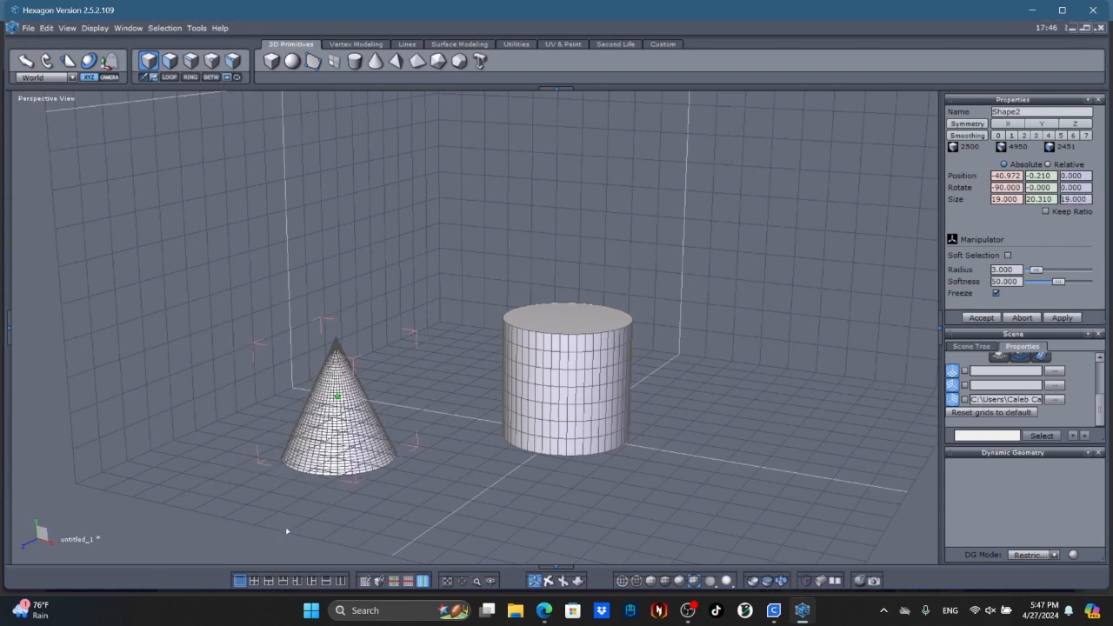
Step: Place the cone on the cylinder with the Lay On tool, joining the cone's base facet to the cylinder's top facet
click(548, 580)
drag(514, 551, 615, 520)
click(446, 45)
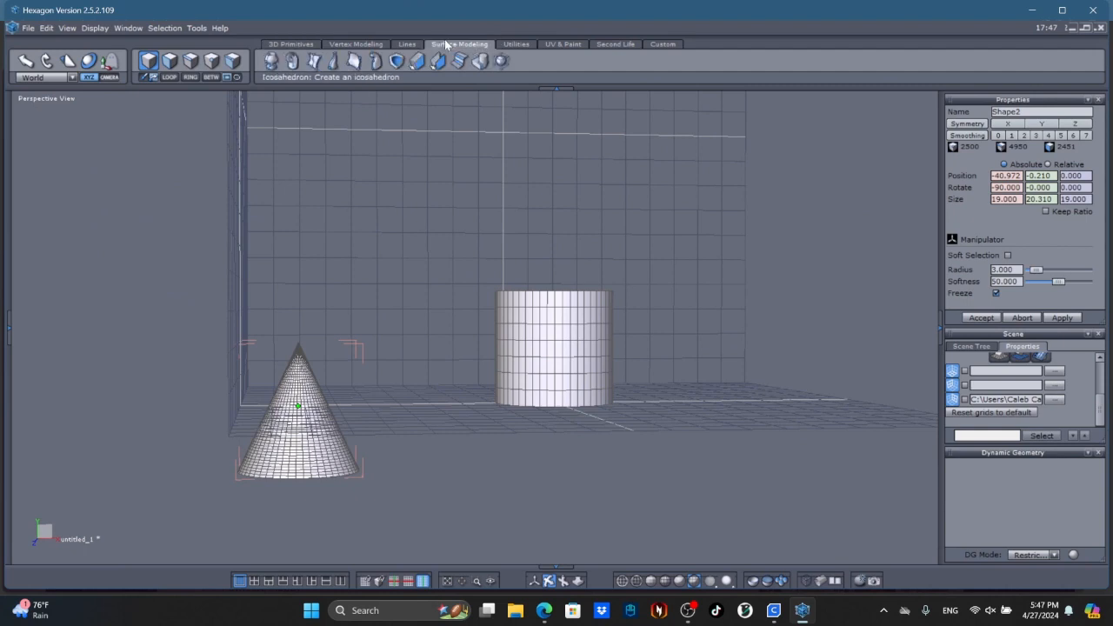
click(504, 45)
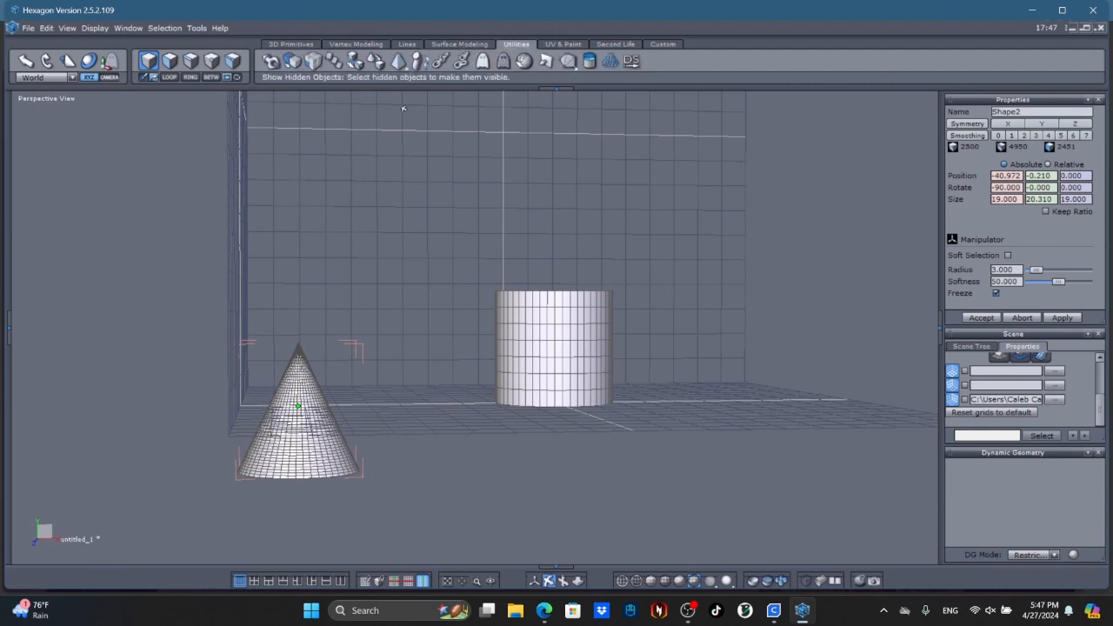
click(374, 62)
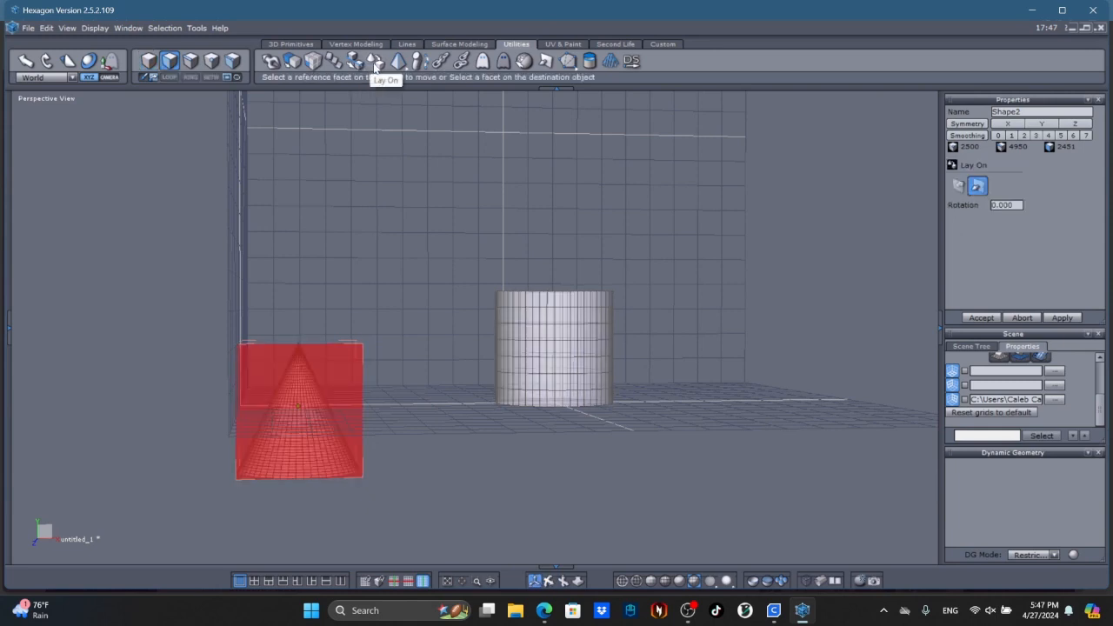
drag(549, 580, 549, 443)
click(534, 583)
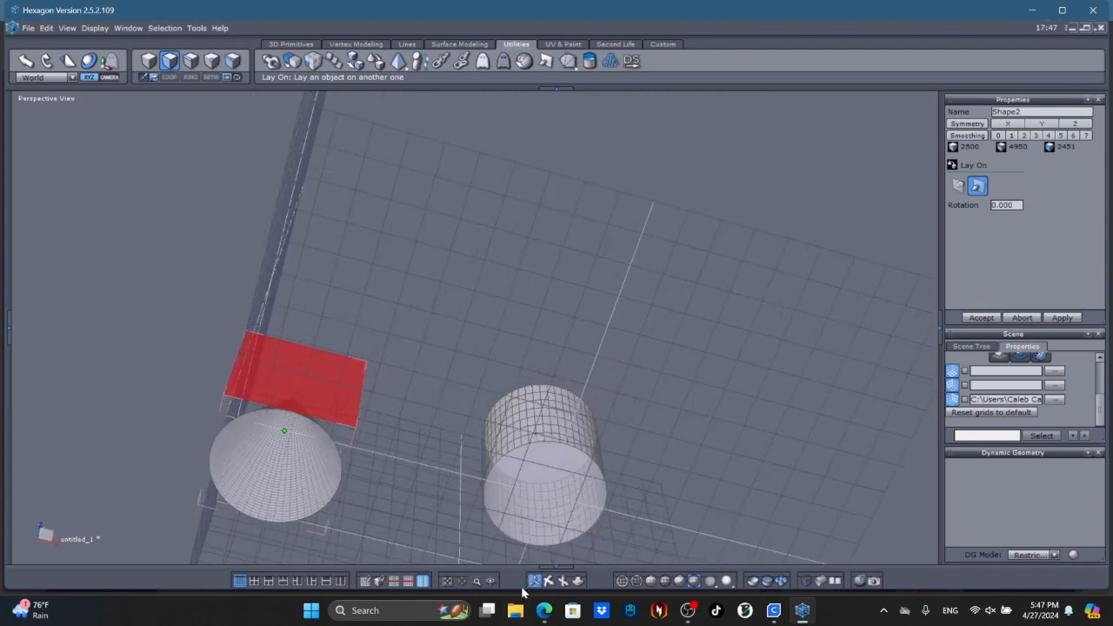
click(264, 471)
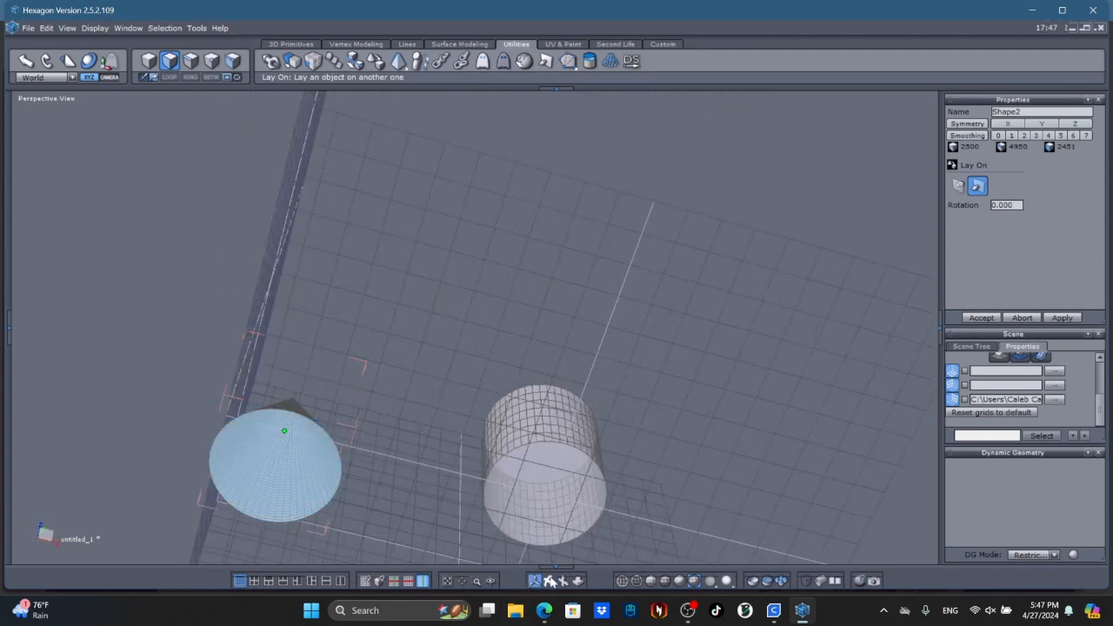
click(548, 581)
drag(463, 437, 432, 572)
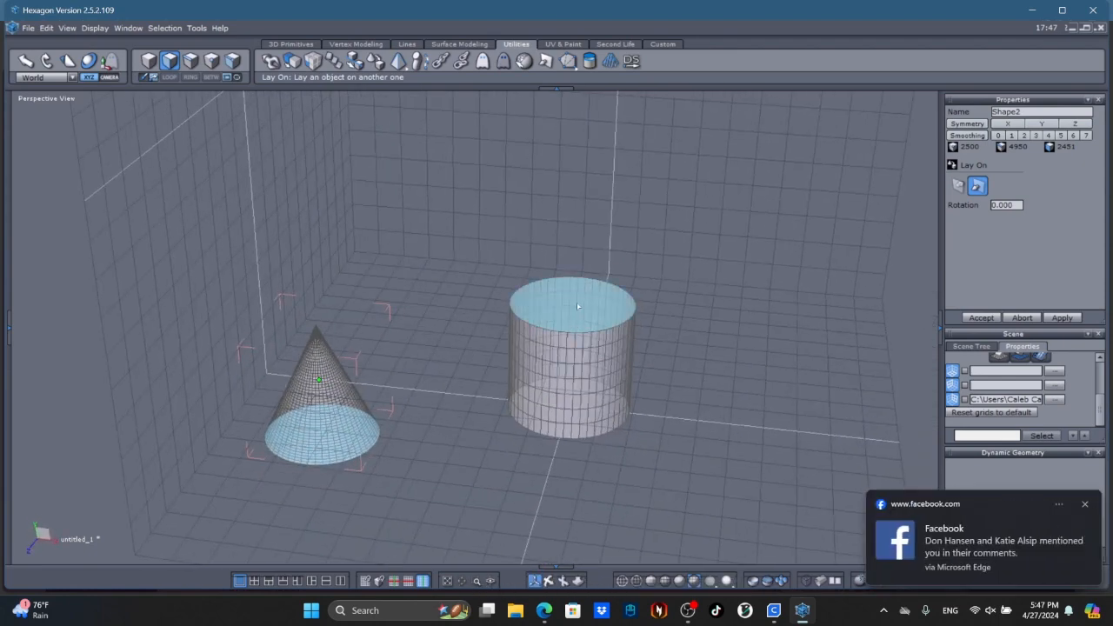
click(577, 306)
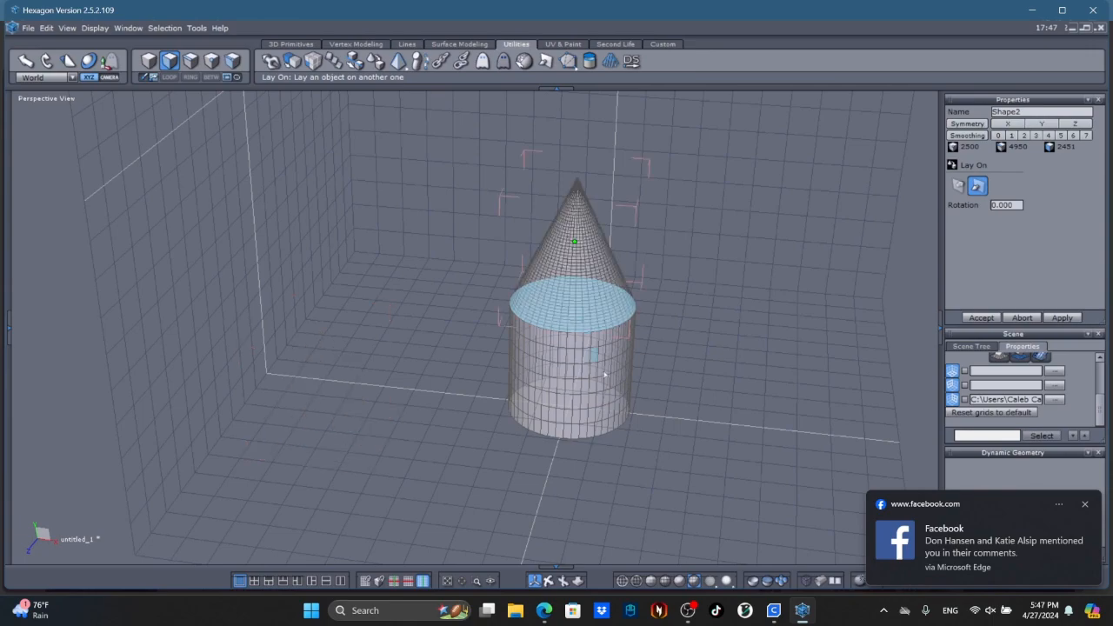
Step: Check the body shape in the Flappy artwork in the Edge browser, and return to Hexagon
drag(547, 586, 561, 532)
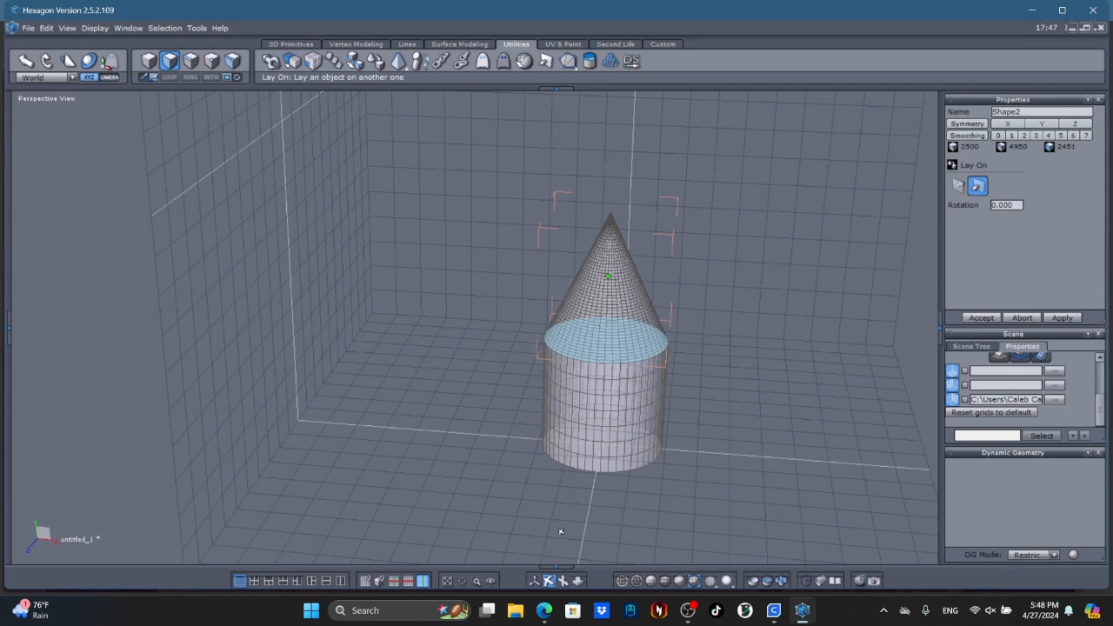
click(545, 611)
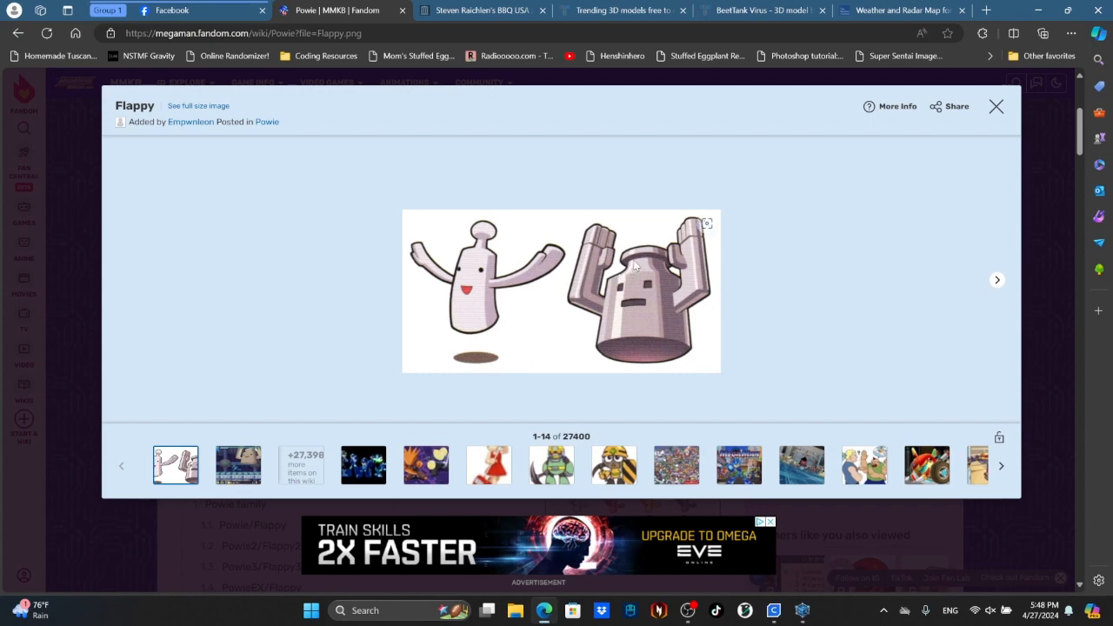
click(544, 613)
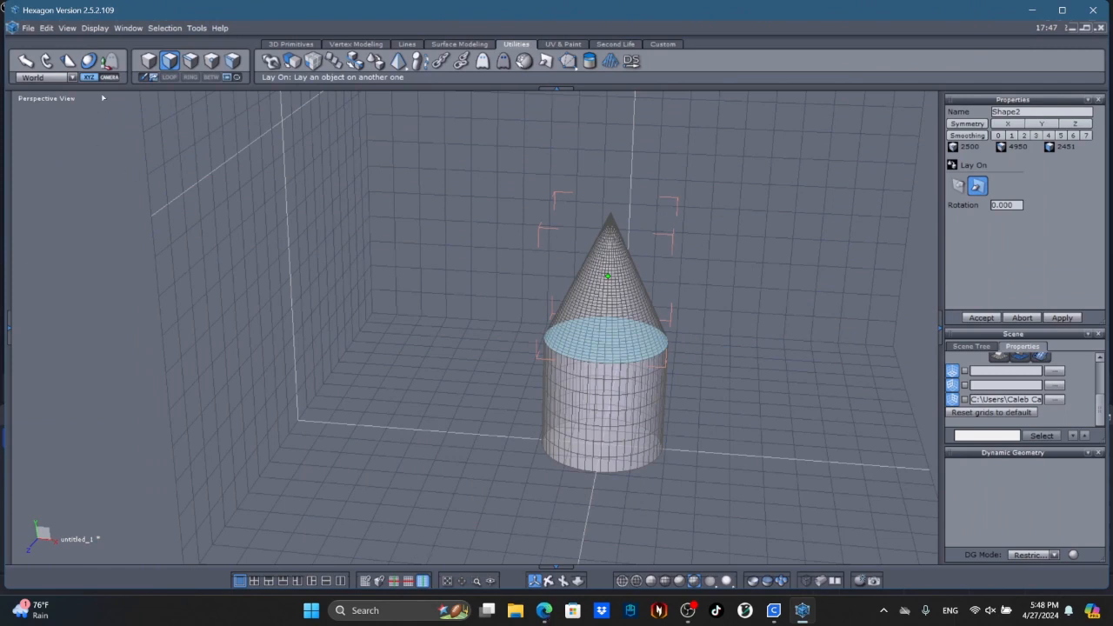
Step: Leave Lay On and scale the cone down vertically from its apex to form a shorter, flatter cap on the cylinder
click(111, 64)
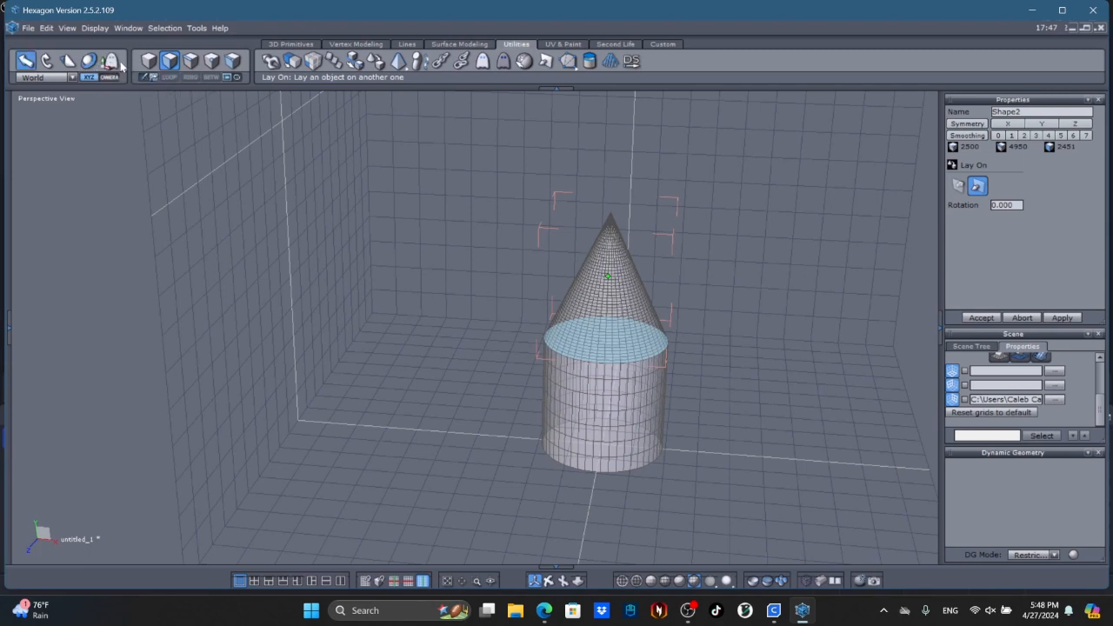
click(69, 62)
scroll(612, 200, up, 3)
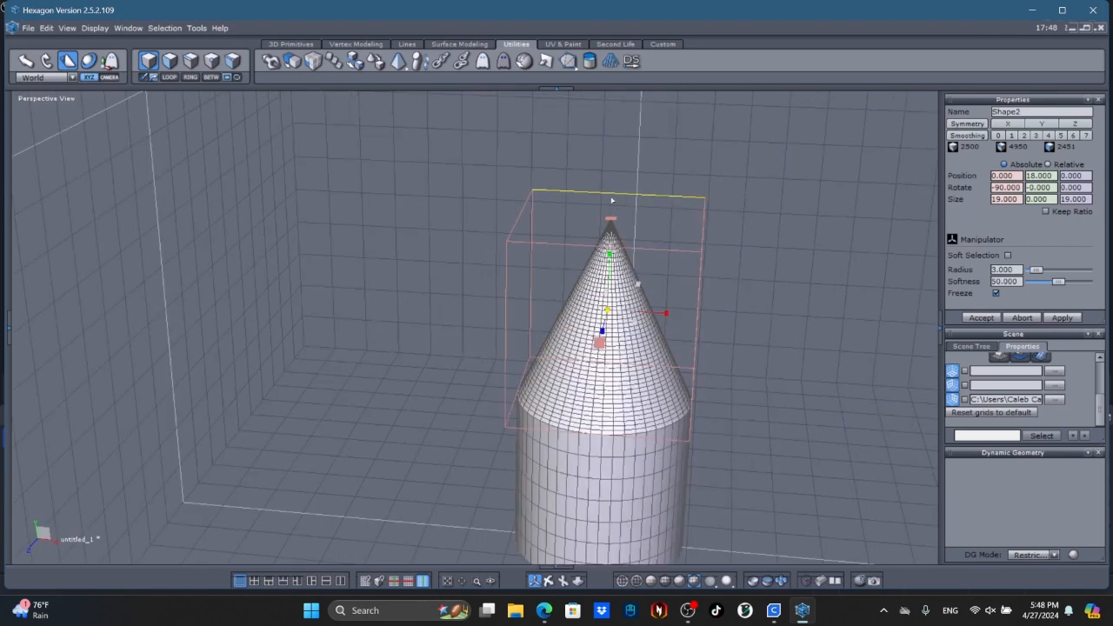
scroll(611, 200, up, 2)
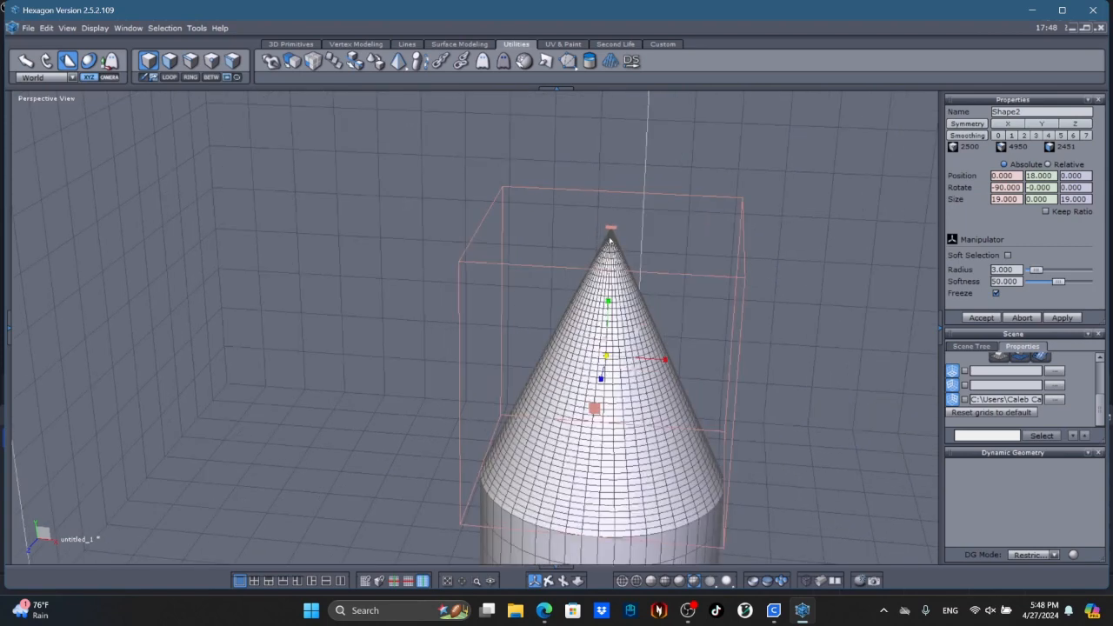
drag(609, 233, 611, 340)
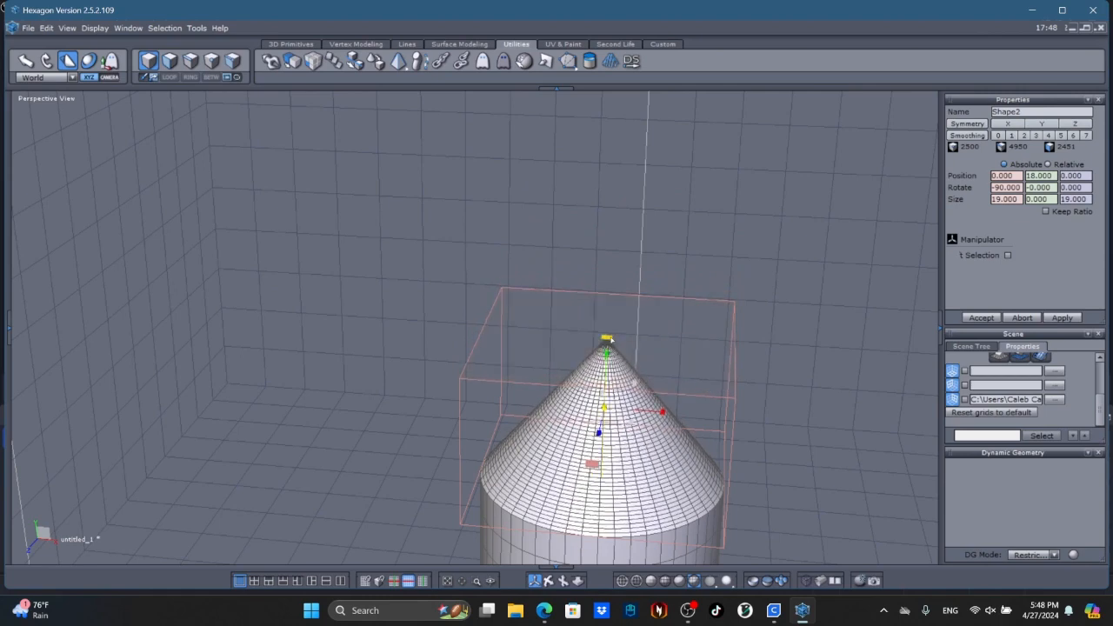
scroll(432, 479, down, 3)
scroll(448, 515, up, 2)
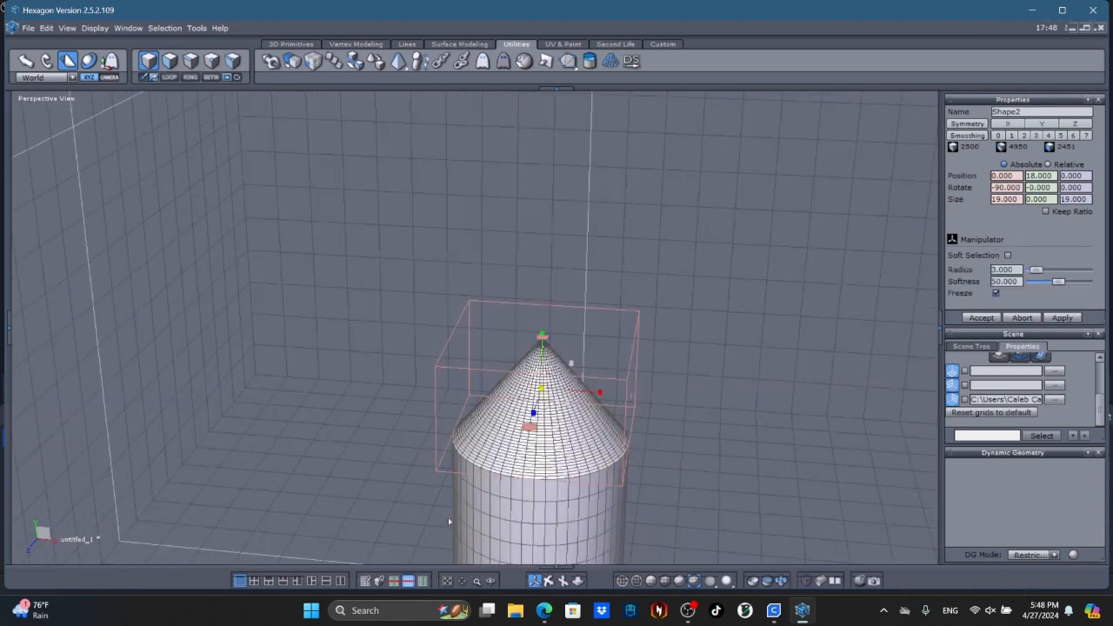
click(548, 581)
middle_drag(541, 556, 478, 508)
scroll(478, 508, down, 3)
scroll(492, 536, up, 2)
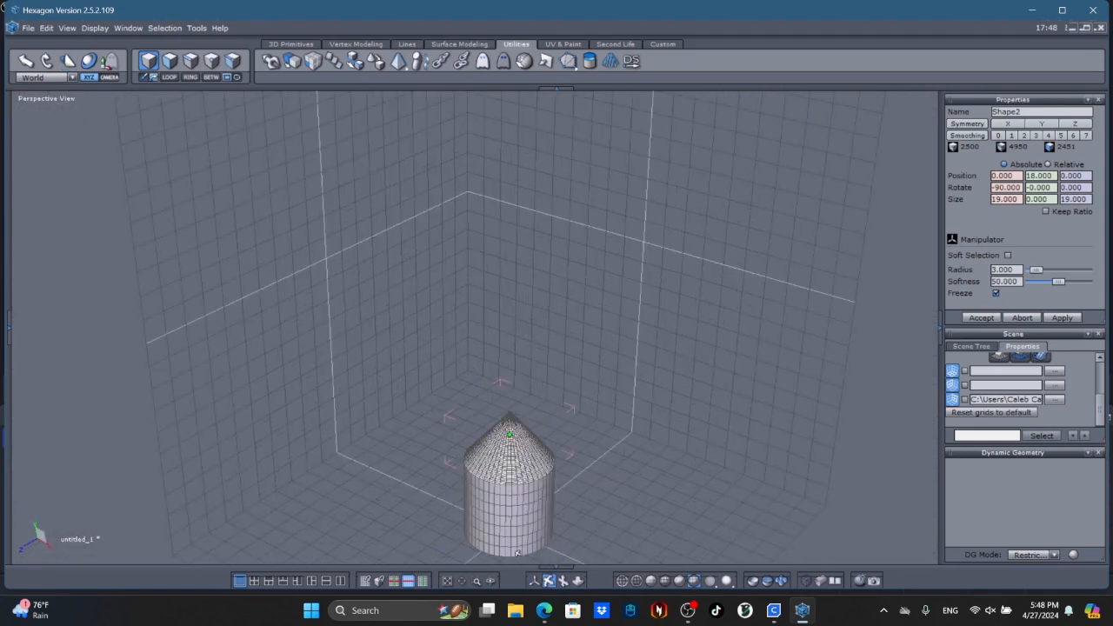
Step: Stretch the cone vertically from its apex to form a taller, more pointed cap on the cylinder
click(564, 581)
scroll(538, 551, up, 5)
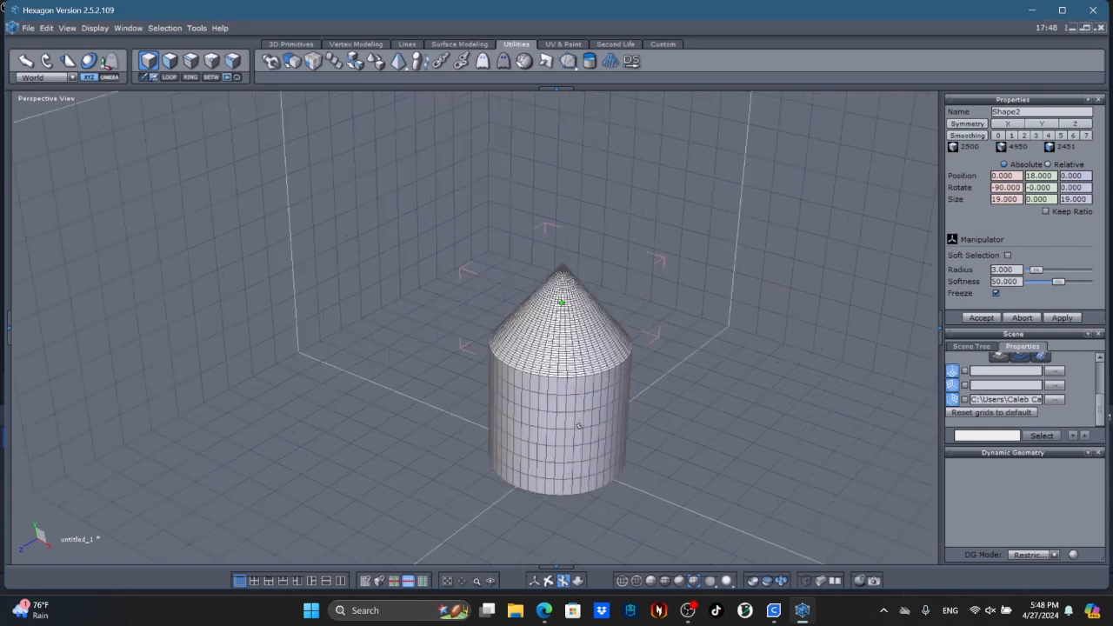
scroll(464, 520, down, 3)
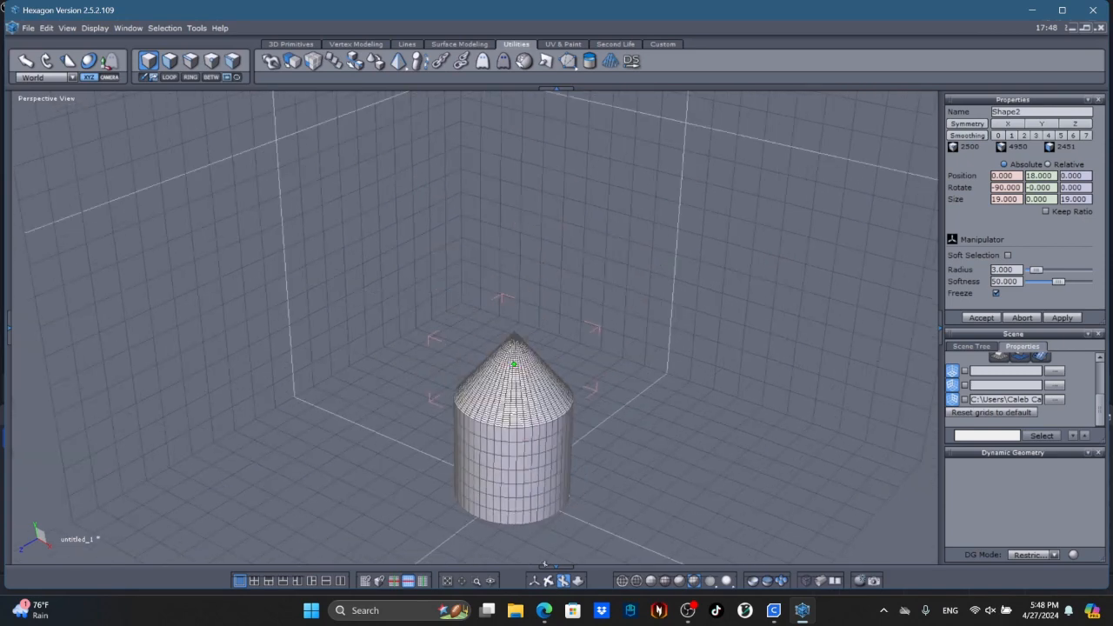
click(534, 580)
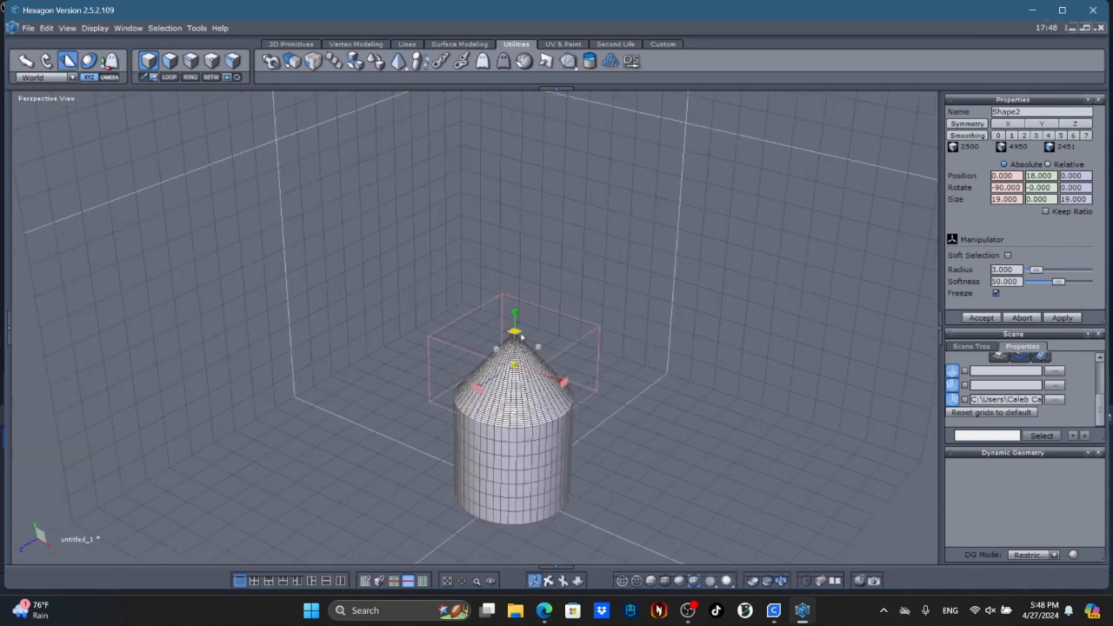
drag(521, 337, 544, 308)
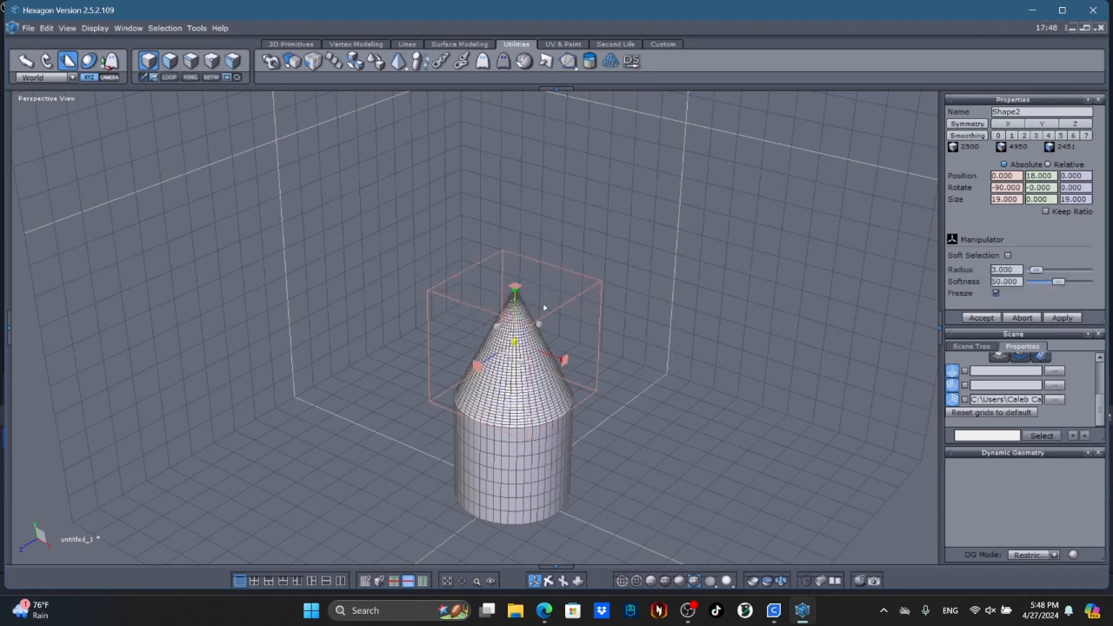
click(550, 581)
middle_drag(512, 542, 545, 519)
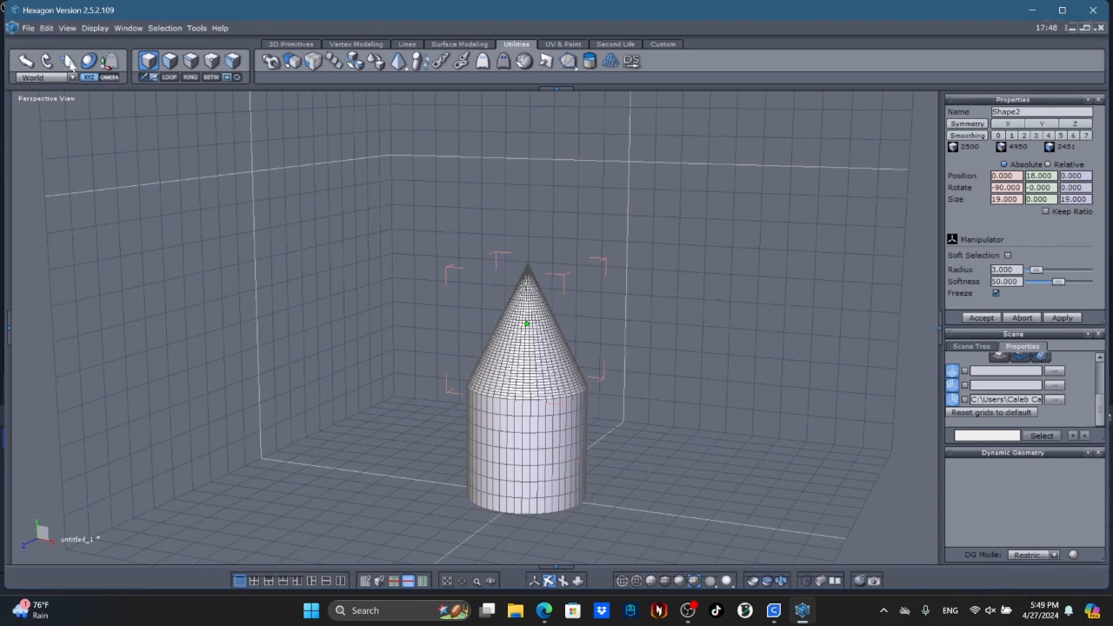
Step: Try to widen a single face at the cone's tip with the universal manipulator, and undo the scaling
click(69, 62)
click(539, 581)
click(563, 581)
drag(585, 536, 591, 562)
click(549, 581)
click(534, 580)
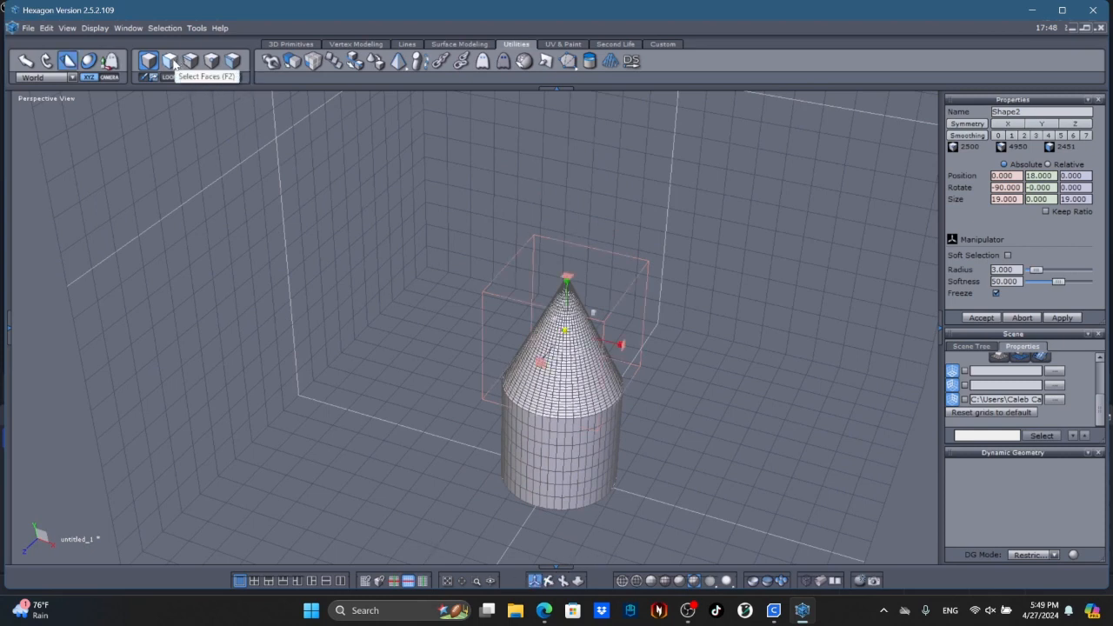
click(170, 60)
click(566, 278)
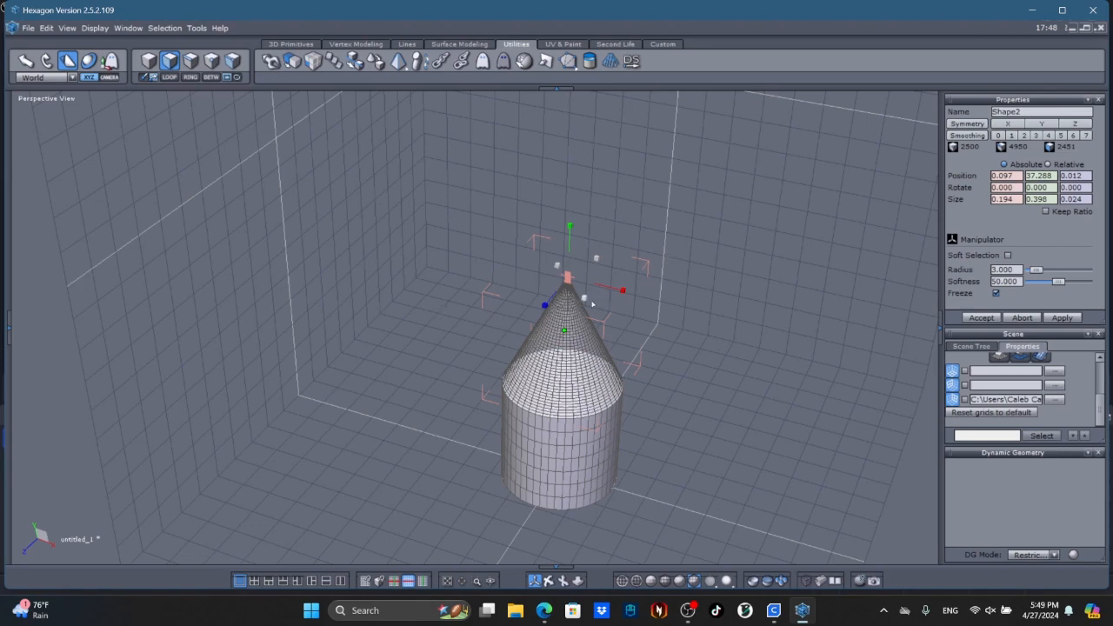
drag(585, 299, 553, 305)
click(46, 27)
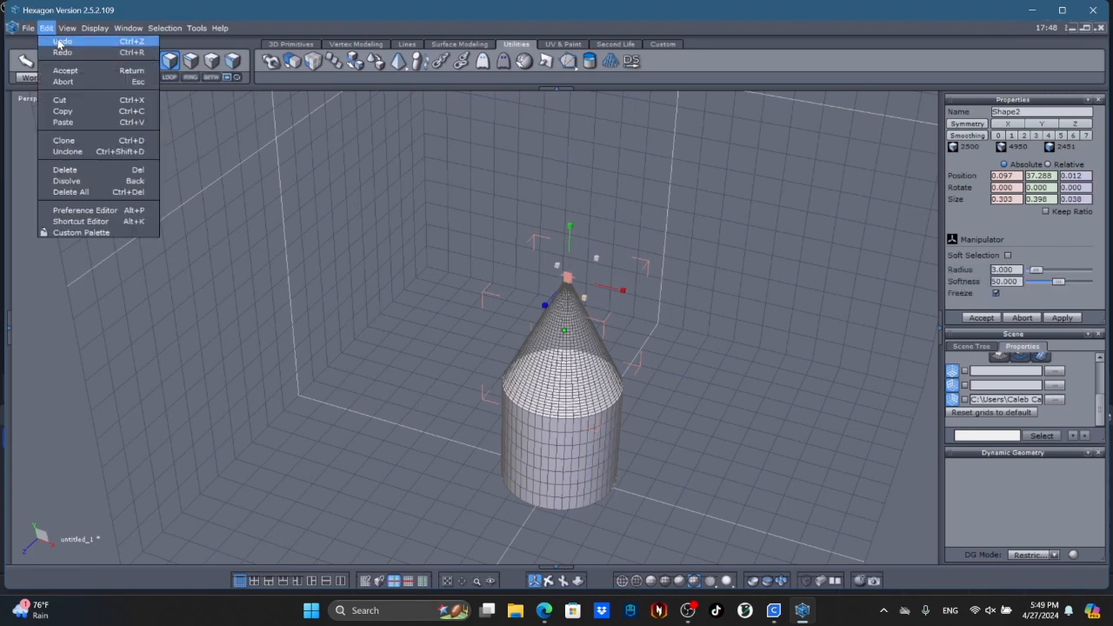
click(58, 42)
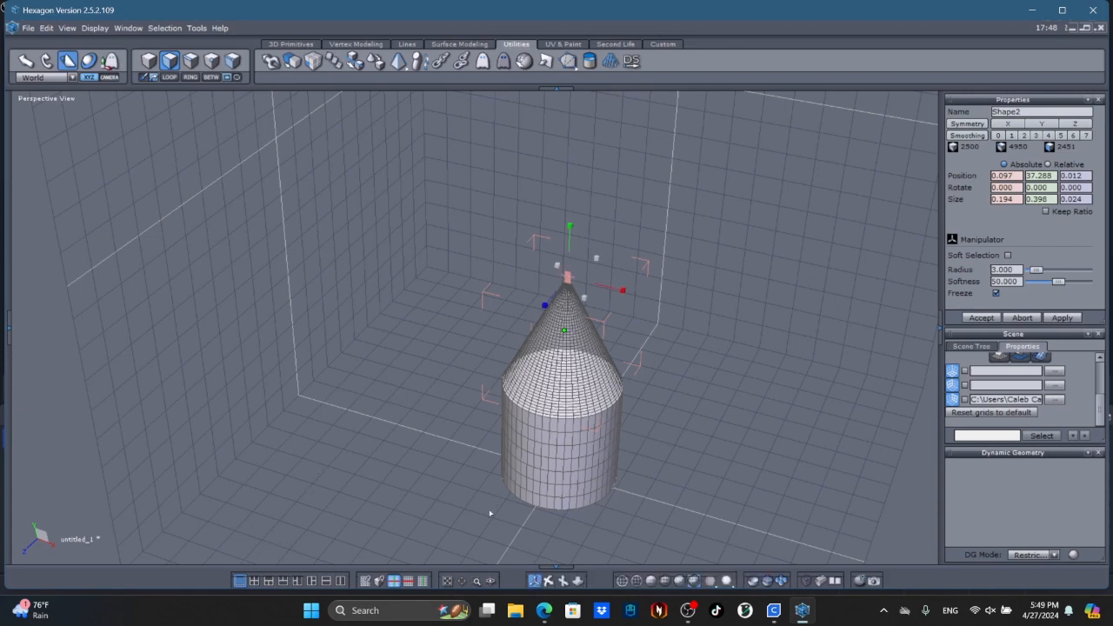
click(548, 581)
drag(533, 536, 596, 503)
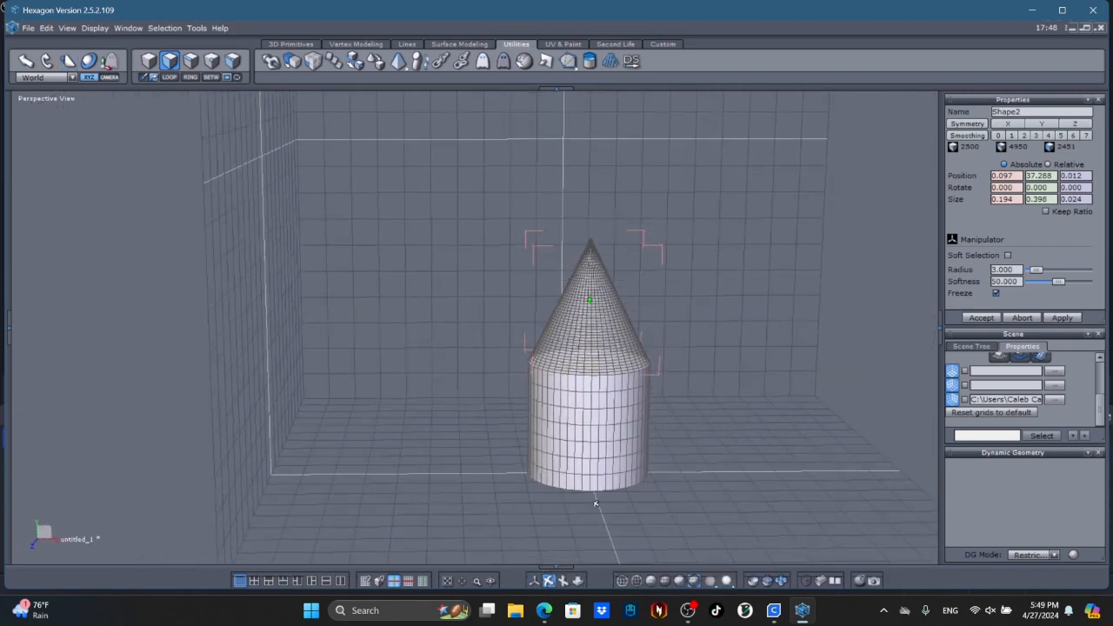
Step: Return to object selection and create a cube with about 14.9 unit sides on the floor beside the body
click(148, 60)
click(290, 44)
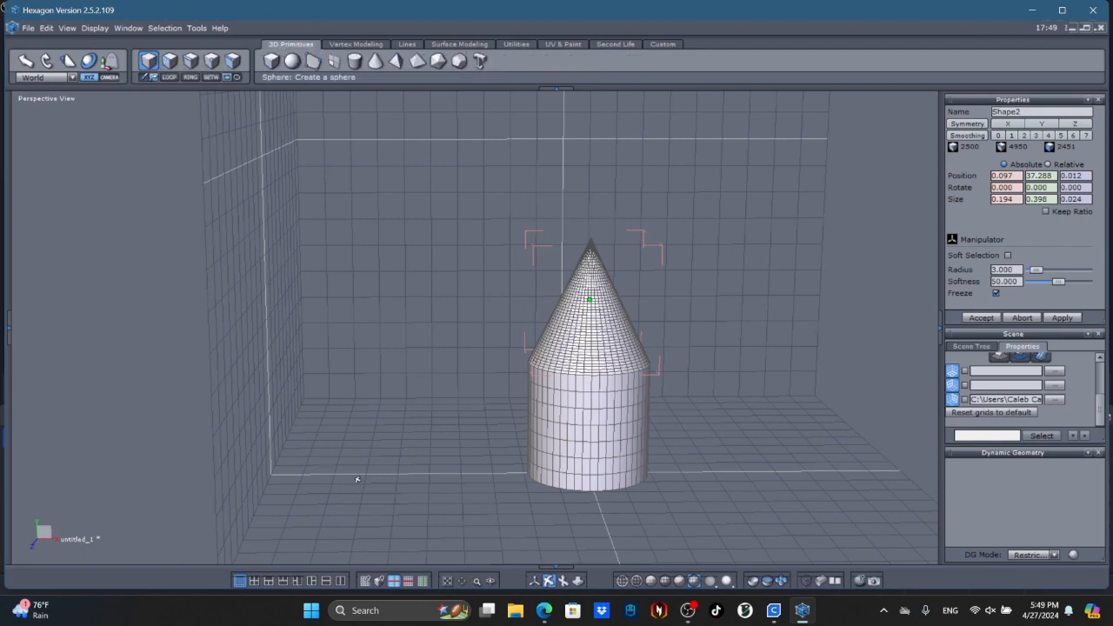
click(271, 60)
click(317, 476)
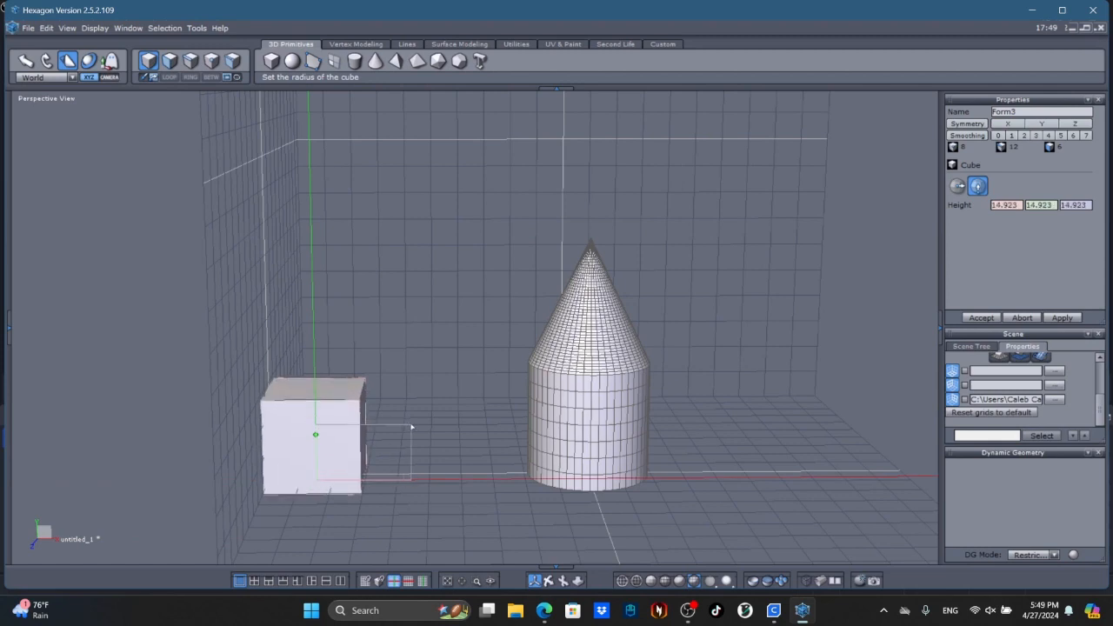
click(369, 476)
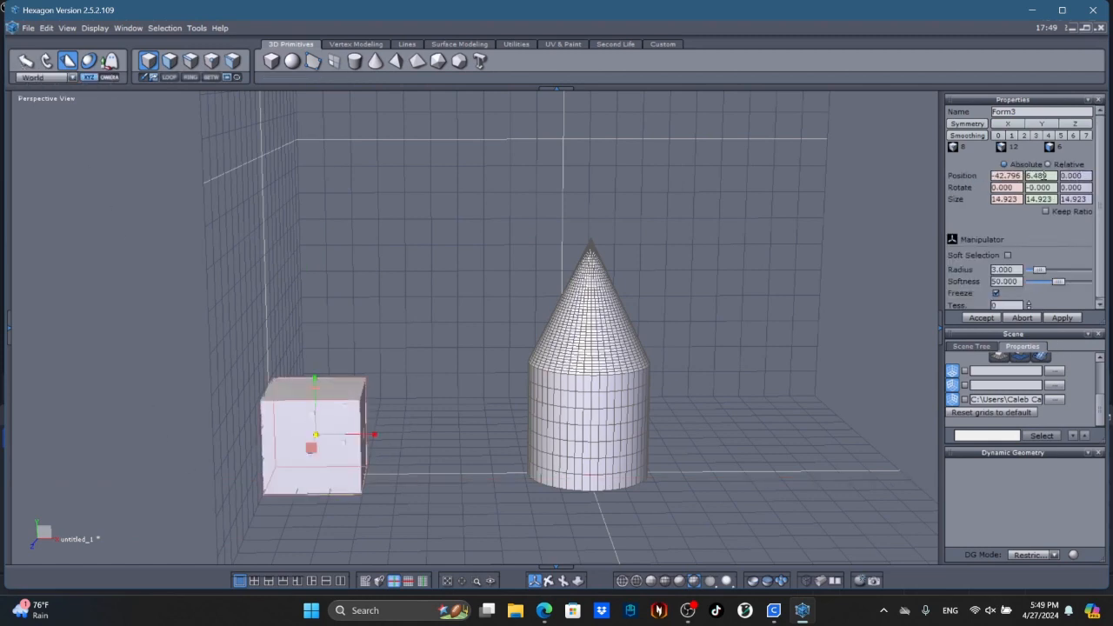
Step: Centre the cube on the body with an X position of 0, and raise it over the cone to a height of about 29.6
click(1019, 175)
text(0)
key(Return)
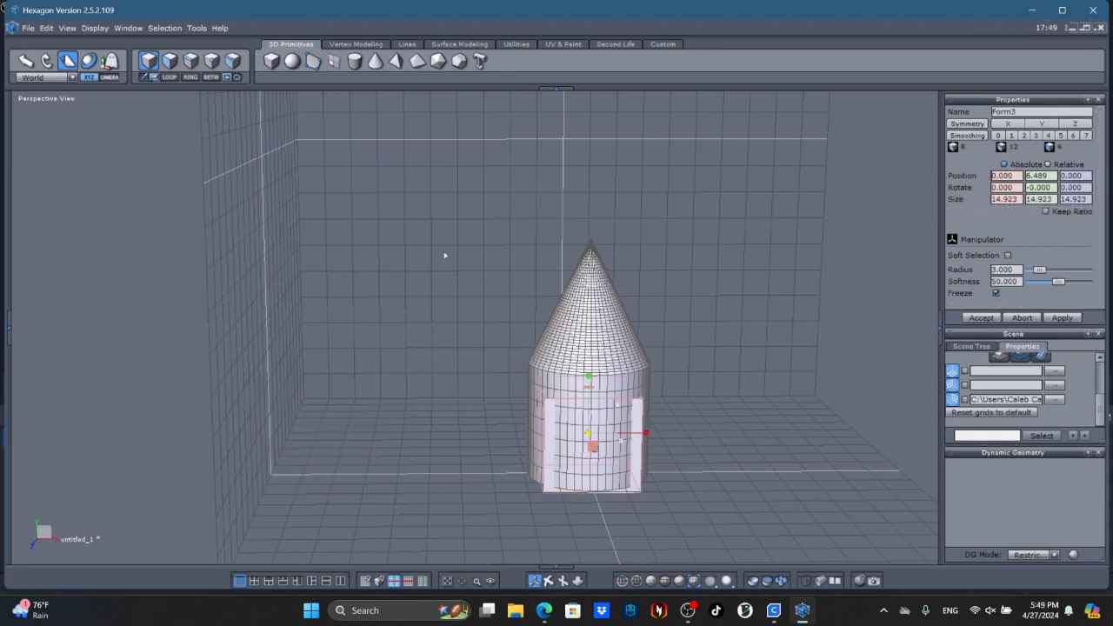
click(25, 60)
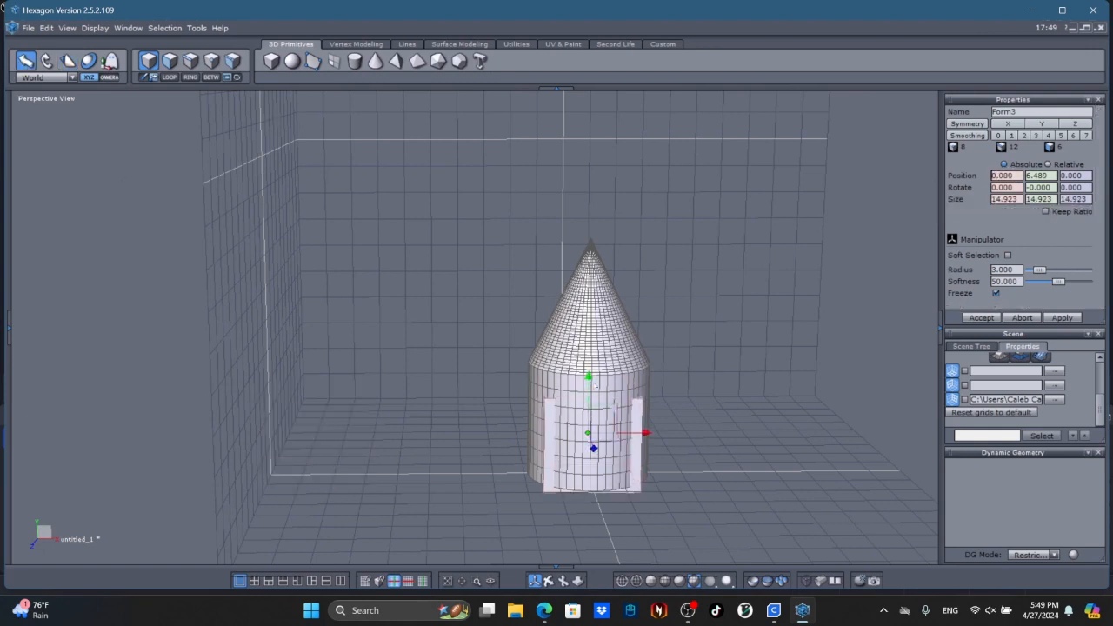
drag(595, 384, 577, 216)
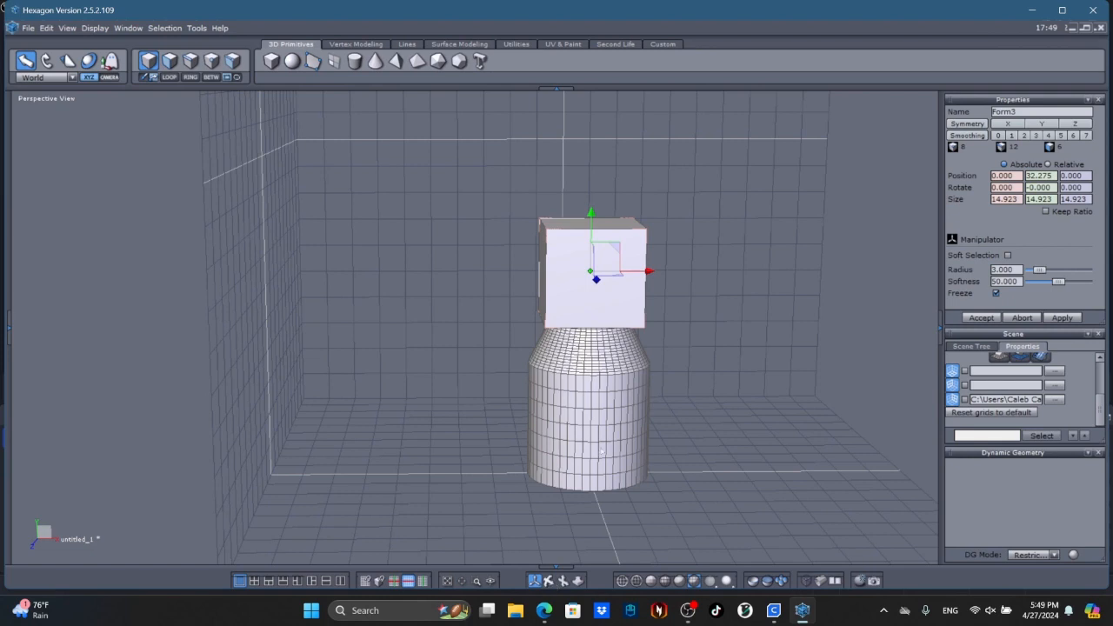
drag(590, 213, 597, 233)
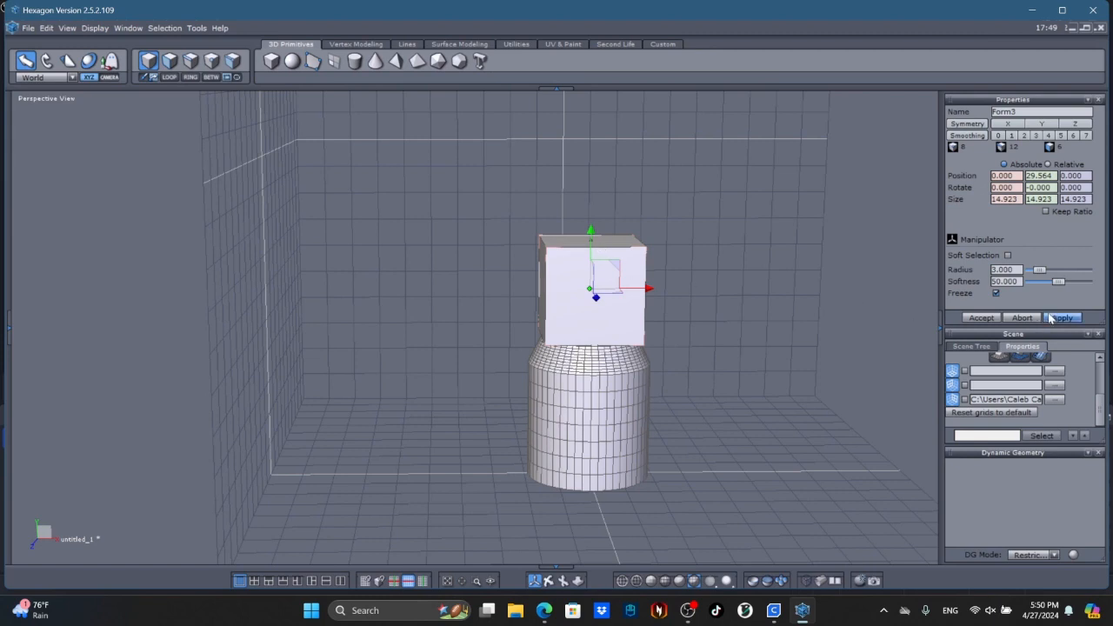
Step: Delete the cube and the cone above the cylinder
click(1024, 318)
click(593, 306)
key(Delete)
click(595, 304)
key(Delete)
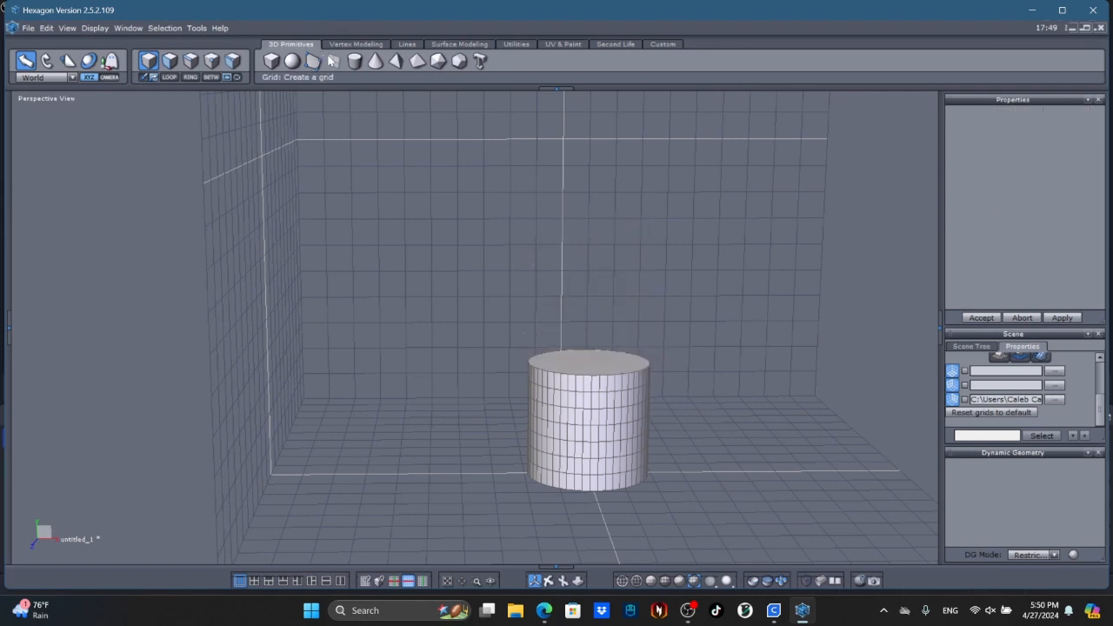
Step: Create a cone about 24 wide and 25 high beside the cylinder, with 50 points per section and a closed base
click(375, 61)
click(353, 489)
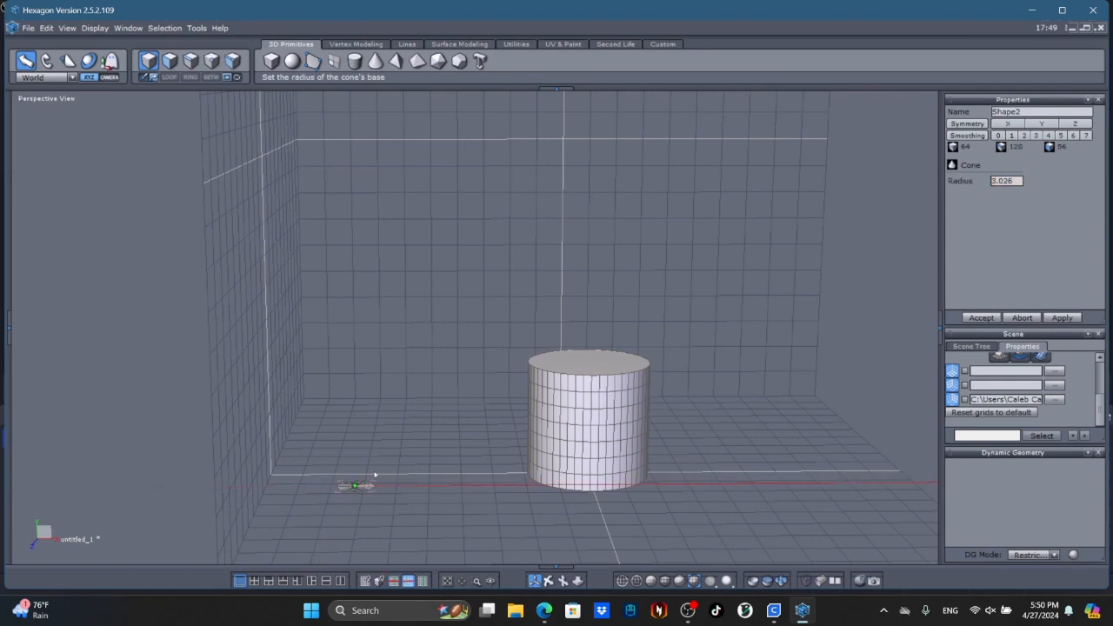
click(429, 465)
click(477, 333)
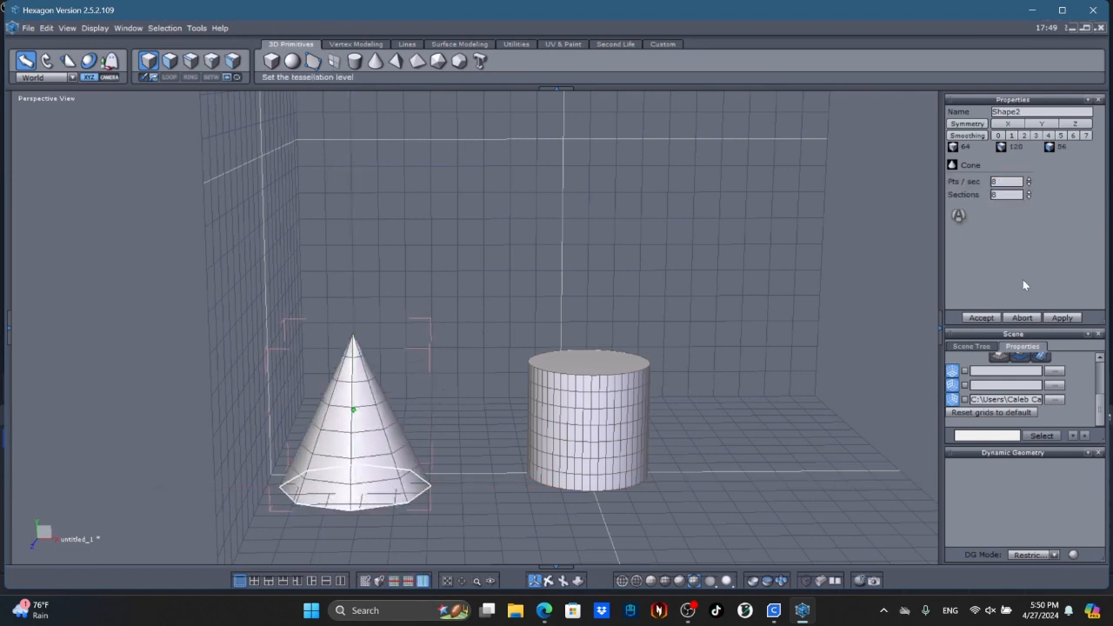
drag(1005, 180, 836, 208)
text(5050)
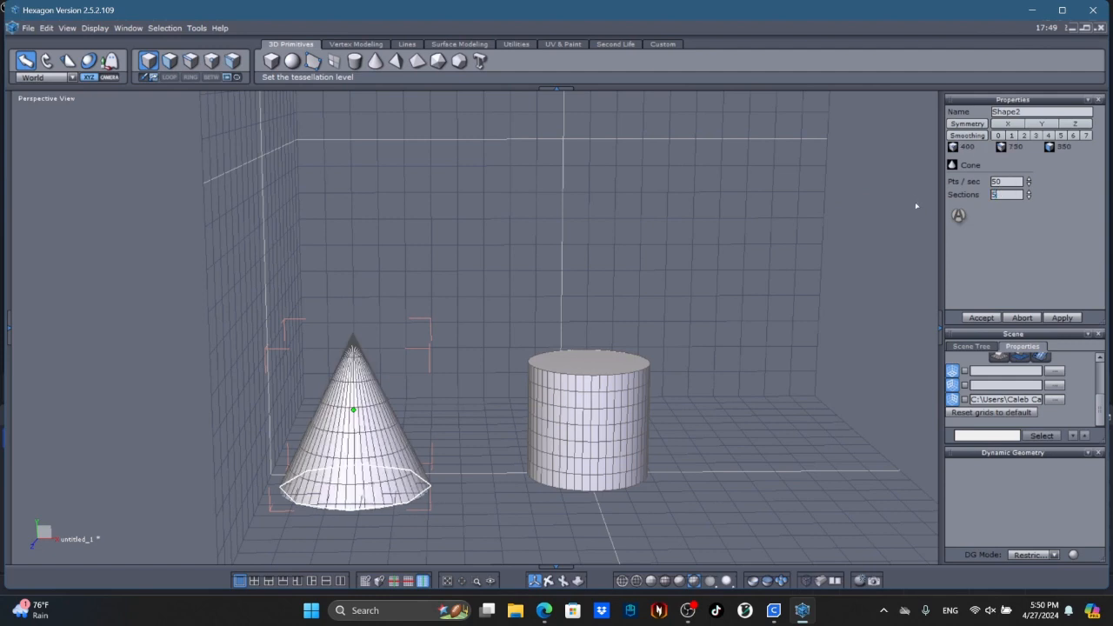
click(956, 218)
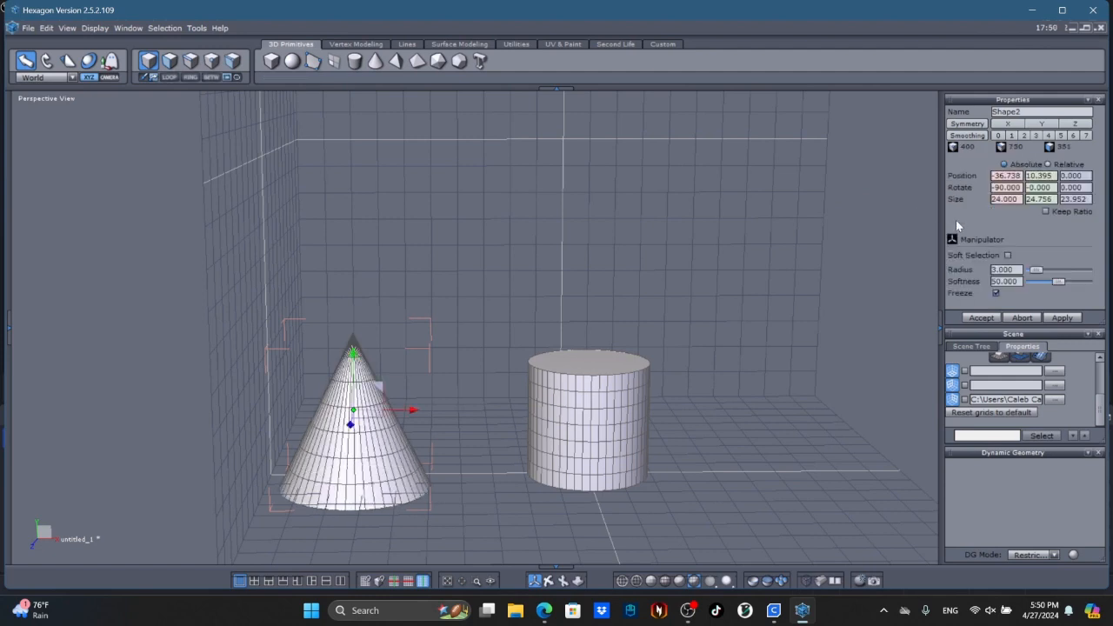
Step: Check the cylinder's size values, and reselect the cone
click(587, 372)
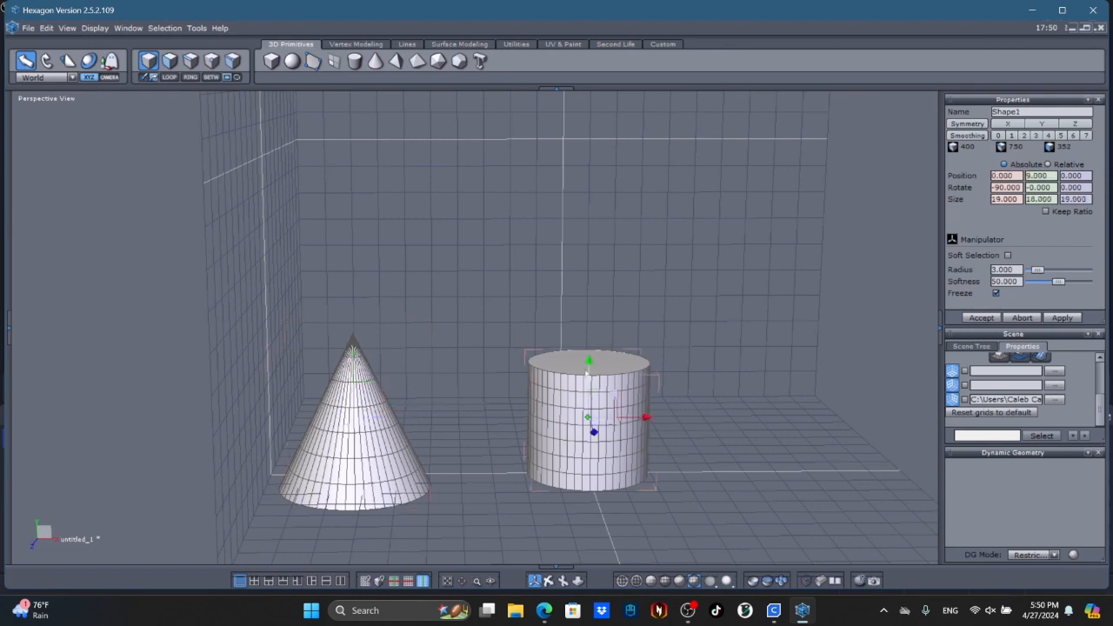
click(377, 385)
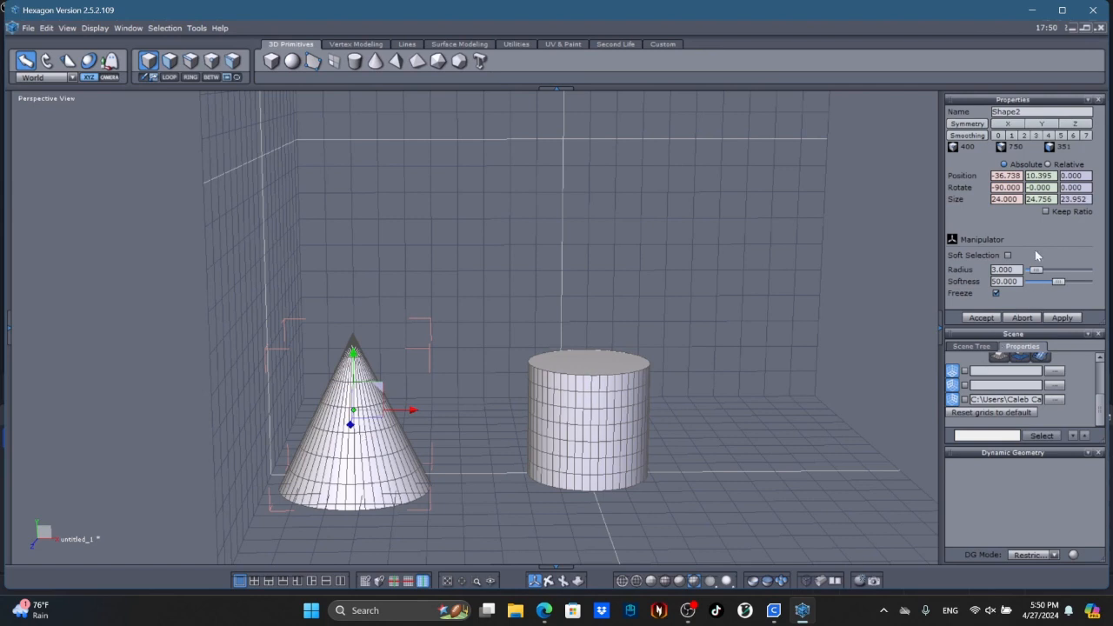
double_click(1019, 198)
Step: Switch to Copilot, ask it to calculate 19 divided by 2, and return to Hexagon
click(1092, 610)
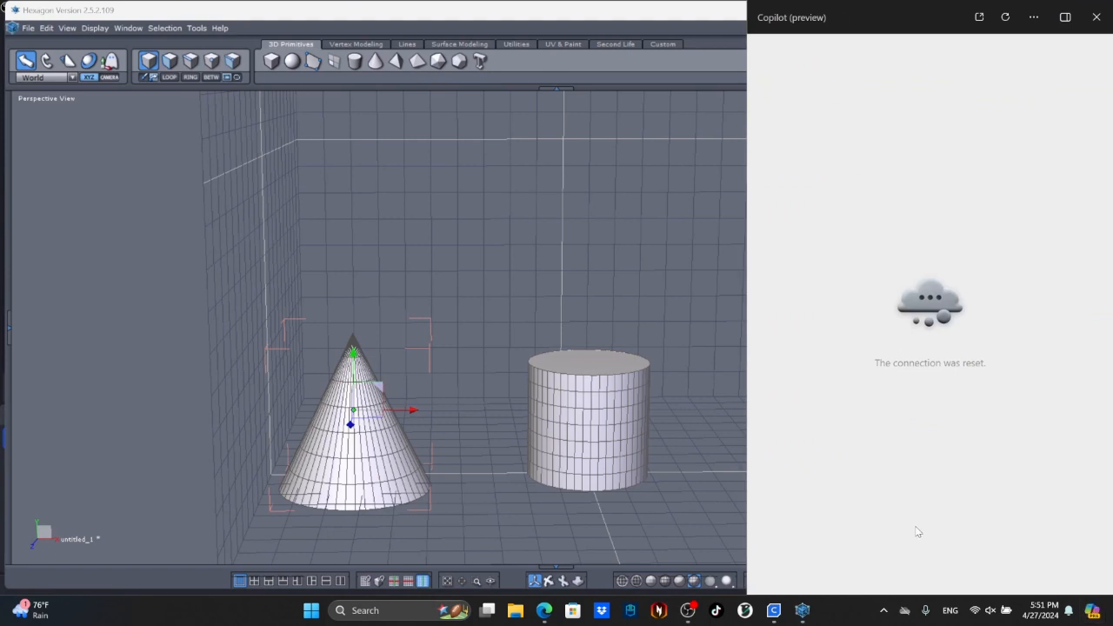
click(1092, 612)
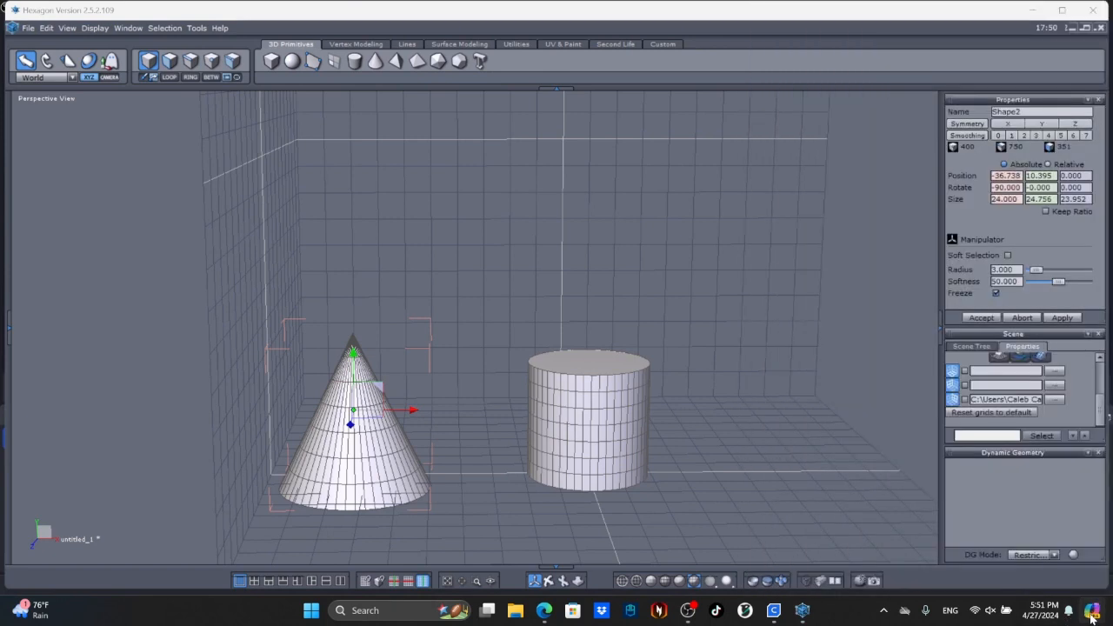
click(1092, 612)
click(1092, 612)
click(1092, 612)
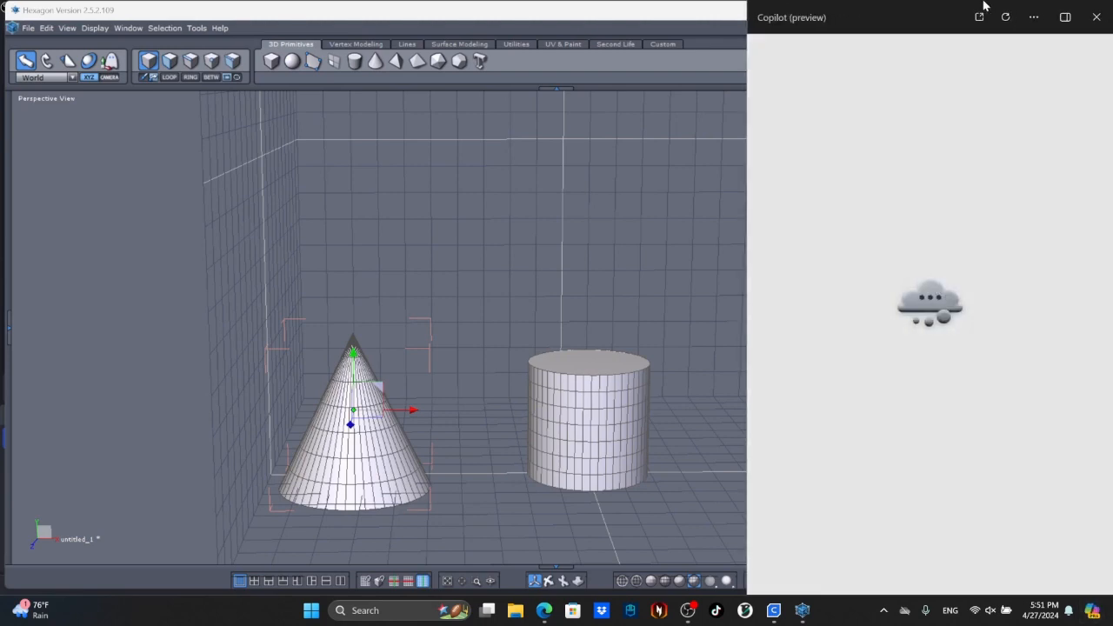
click(1009, 16)
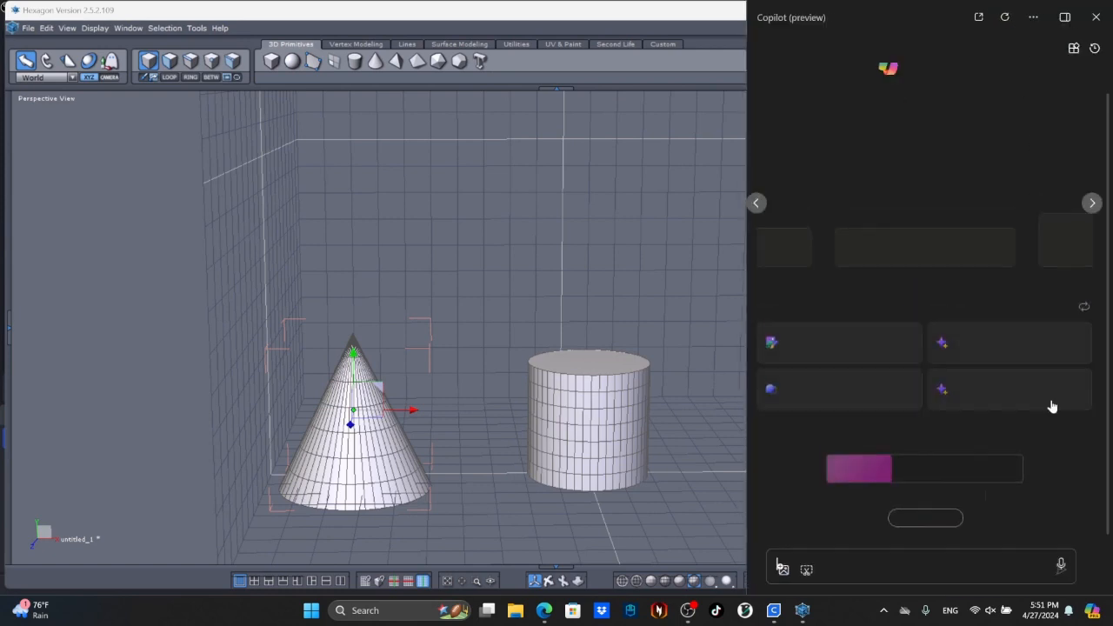
text(19/2)
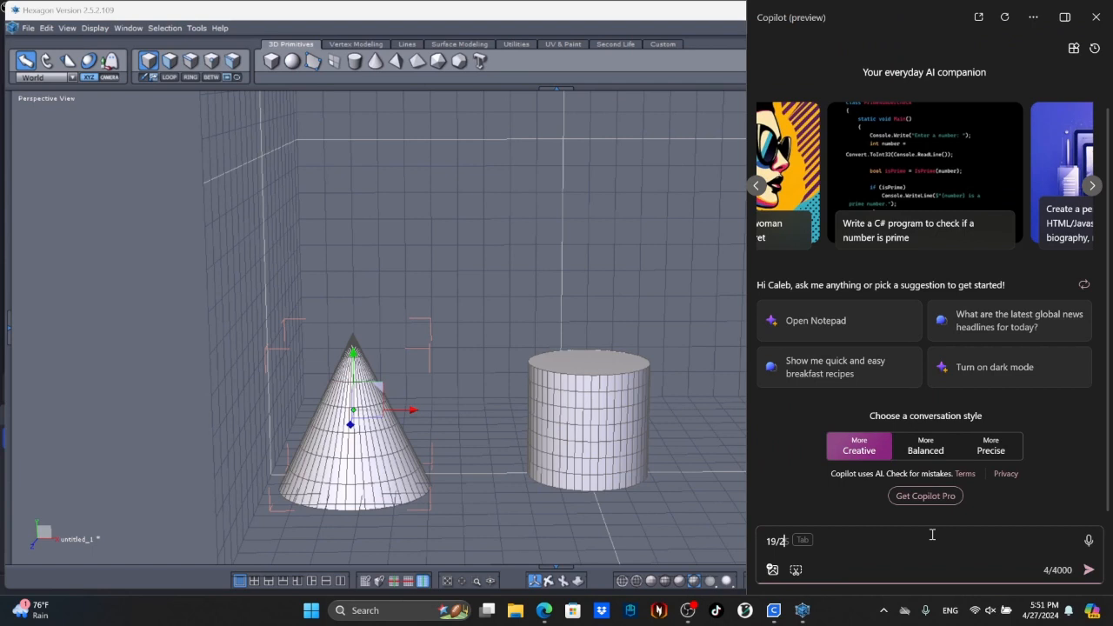
key(Return)
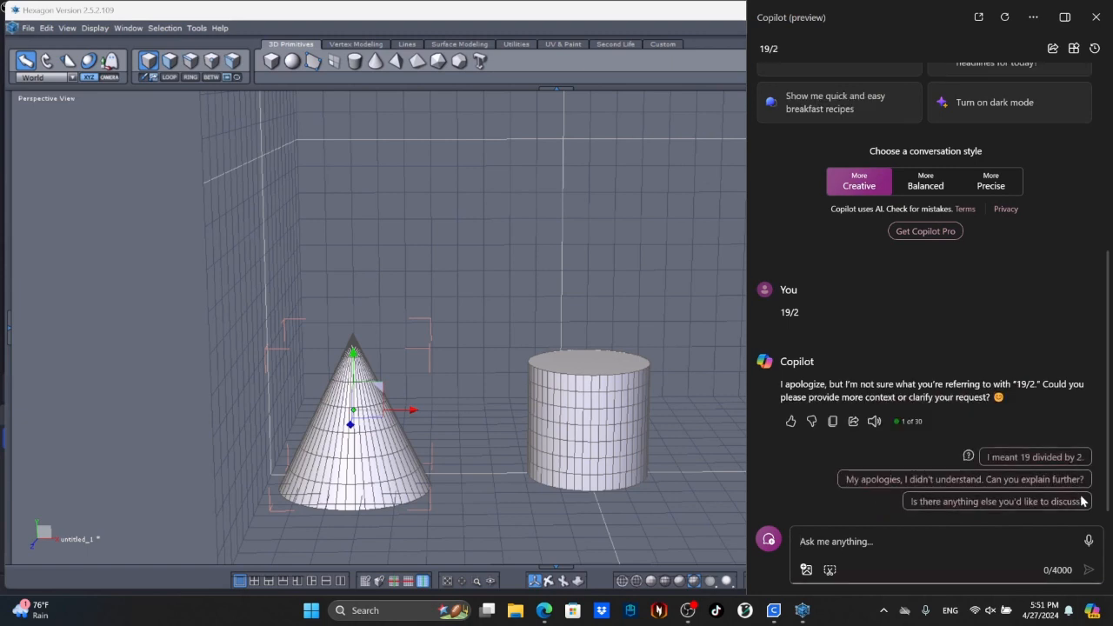
click(1056, 459)
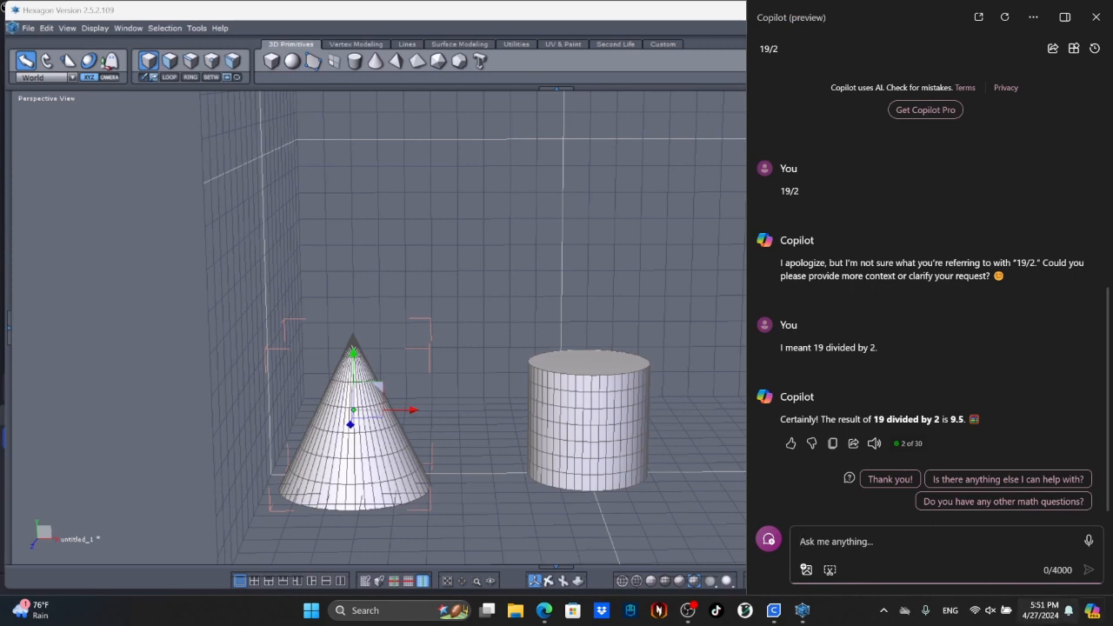
click(1094, 612)
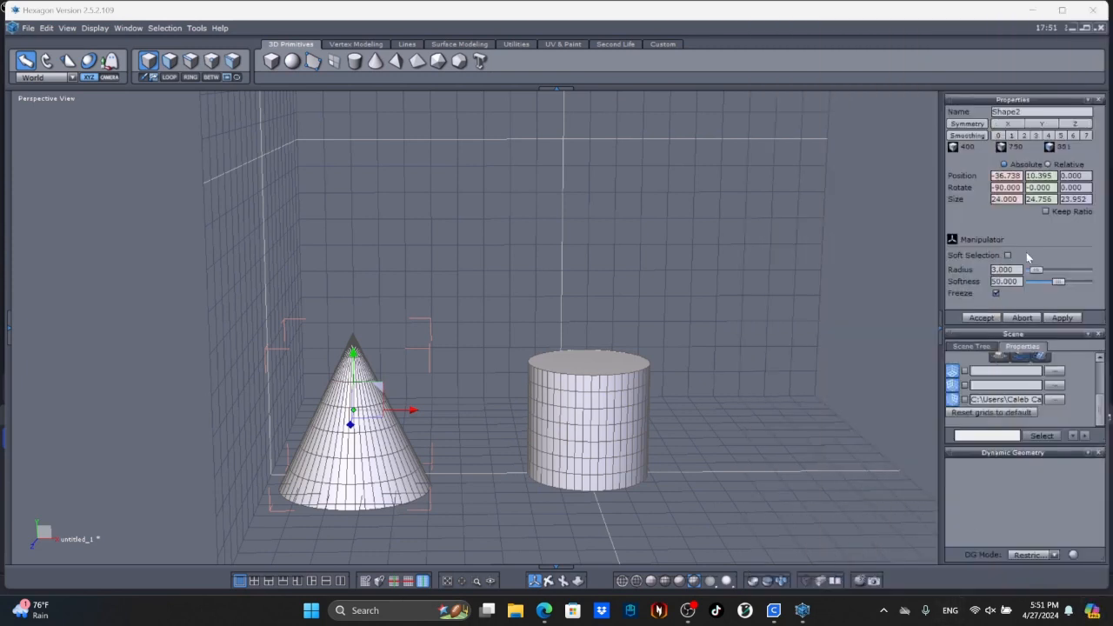
Step: Set the cone's X and Z sizes to 9.5
click(1014, 199)
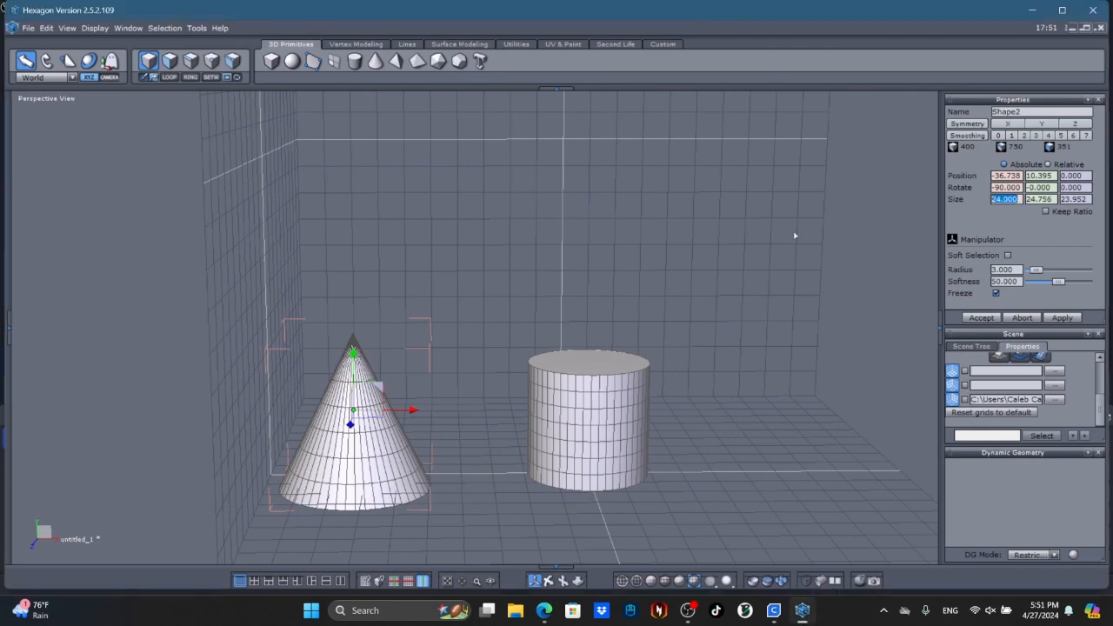
text(9.5)
key(Tab)
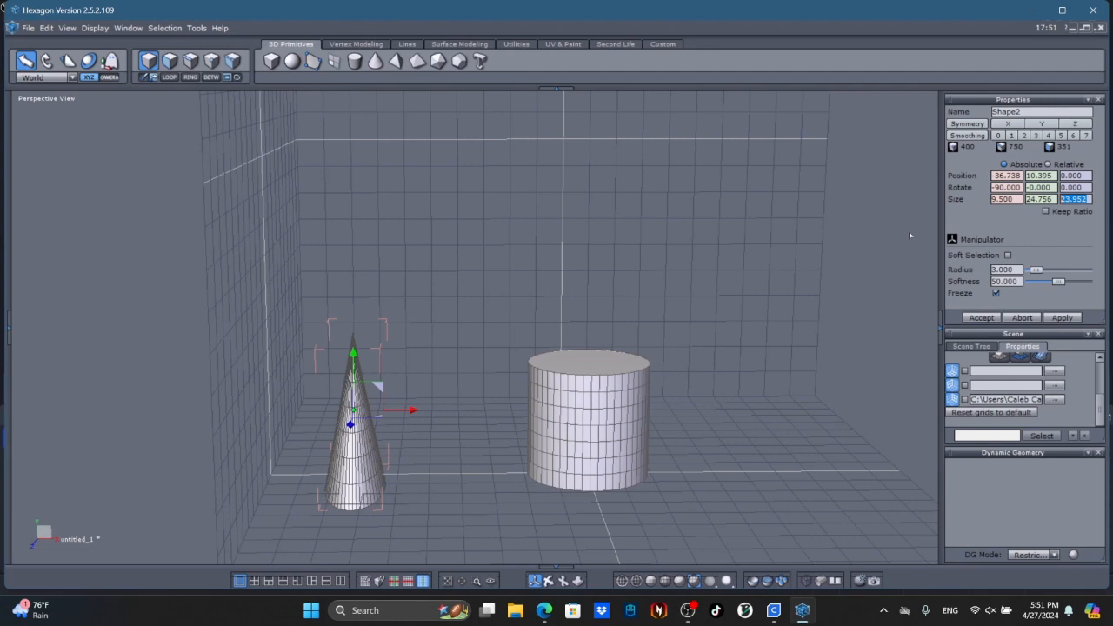
text(9.5)
key(Return)
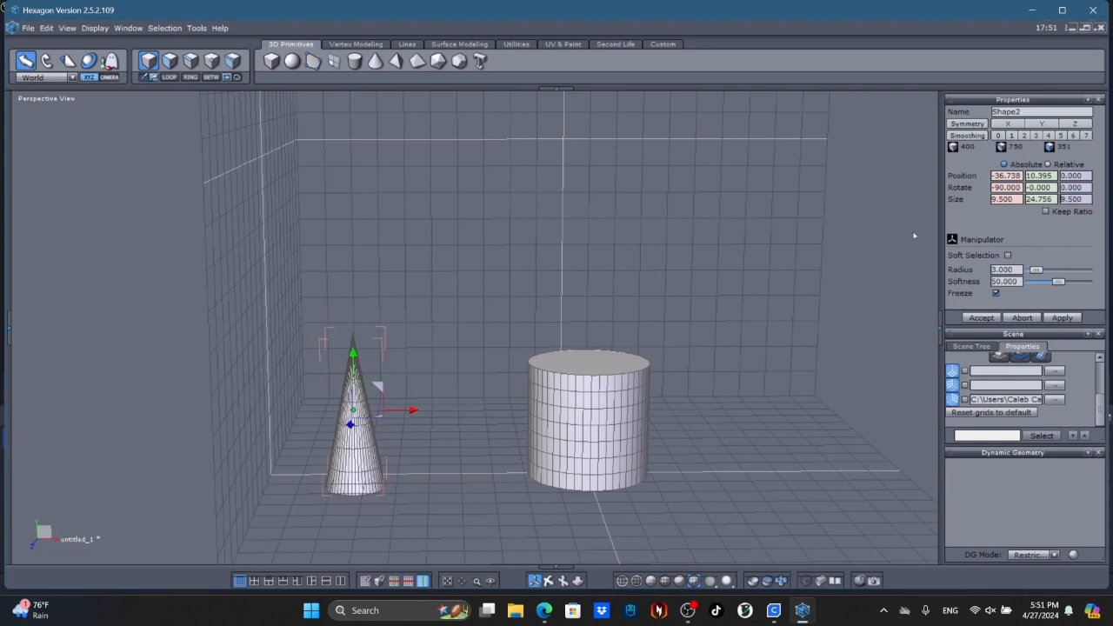
Step: Set the cone's X and Z sizes to 11
click(1017, 199)
text(11)
click(1087, 199)
text(11)
key(Return)
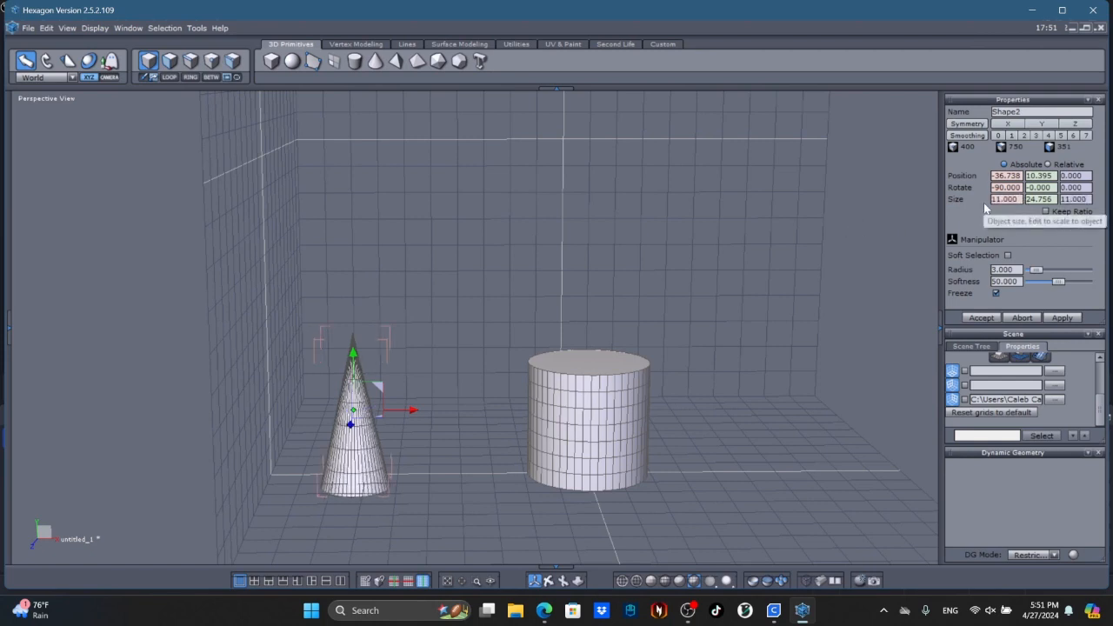
Step: Set the cone's X and Z sizes to 11.5
drag(1084, 199, 868, 230)
text(11.5)
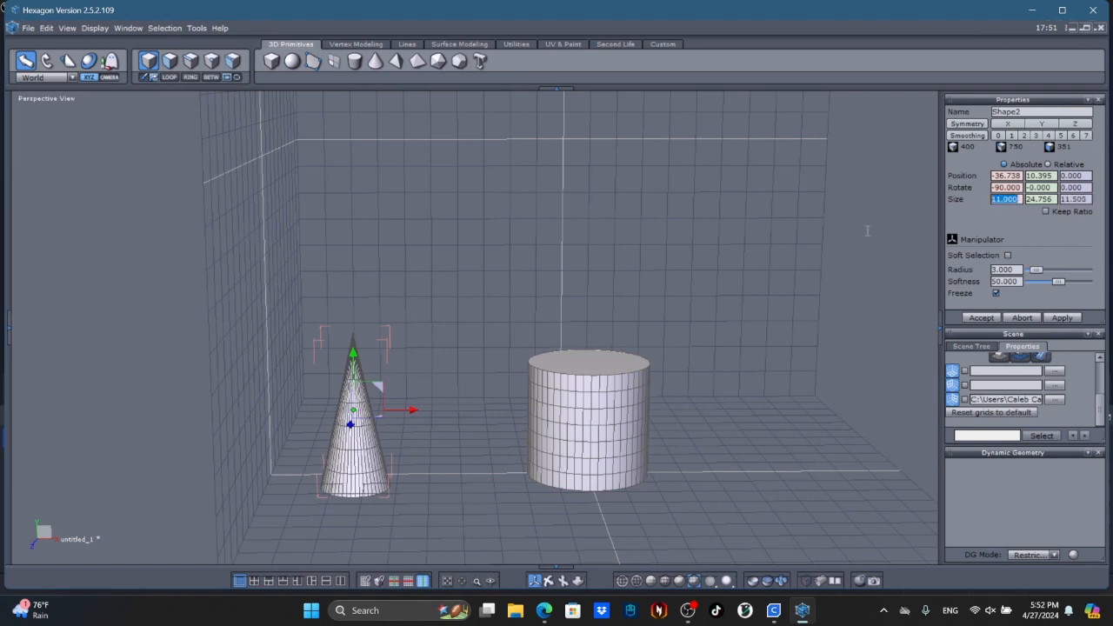
text(11.5)
key(Return)
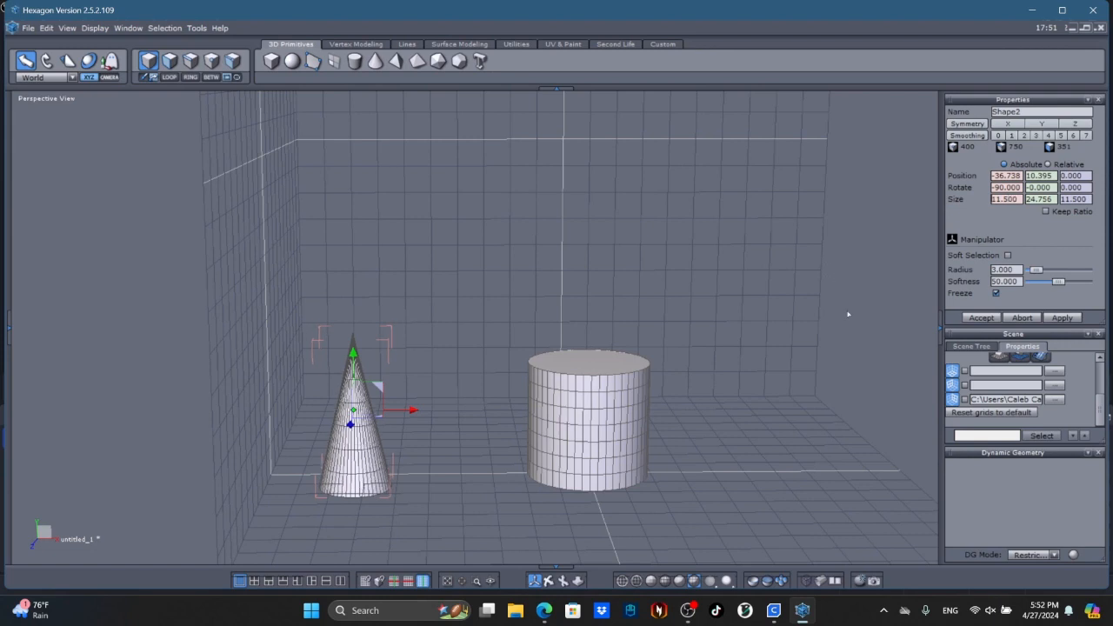
Step: Set the cone's X and Z sizes to 13
drag(1019, 199, 897, 202)
text(13)
drag(1088, 199, 850, 218)
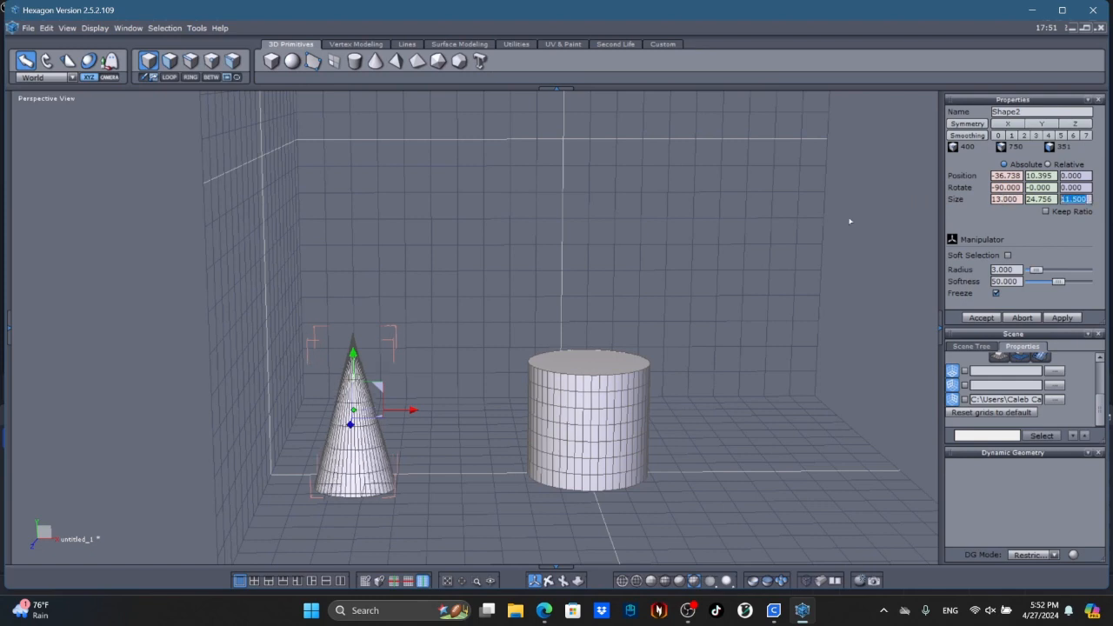
text(13)
key(Return)
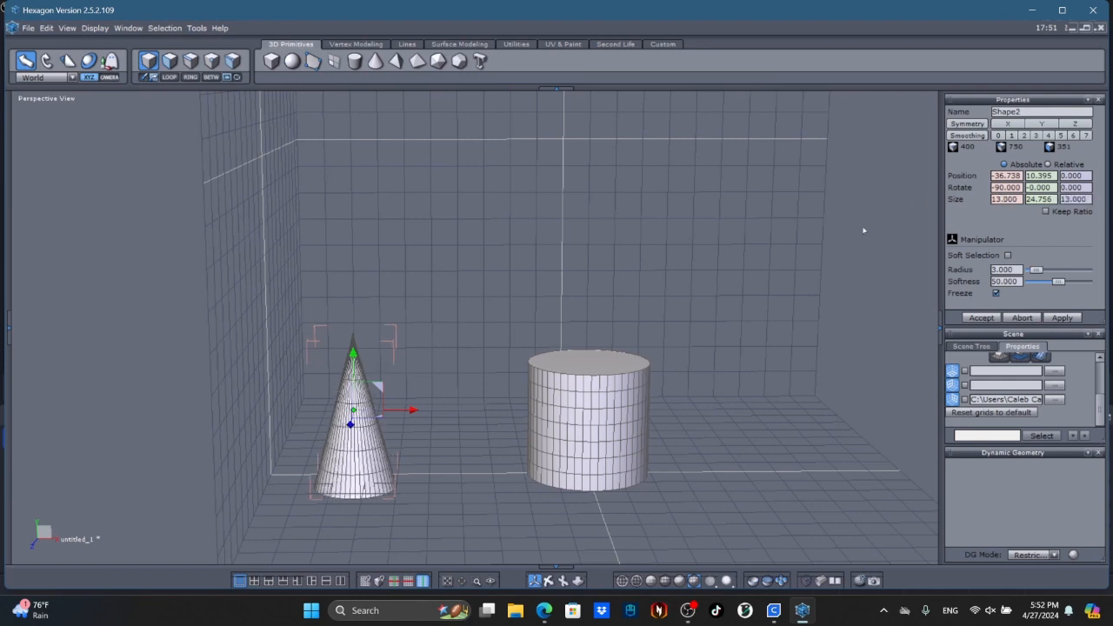
Step: Set the cone's X and Z sizes to 15
drag(1019, 200, 883, 210)
text(15)
drag(1089, 199, 936, 231)
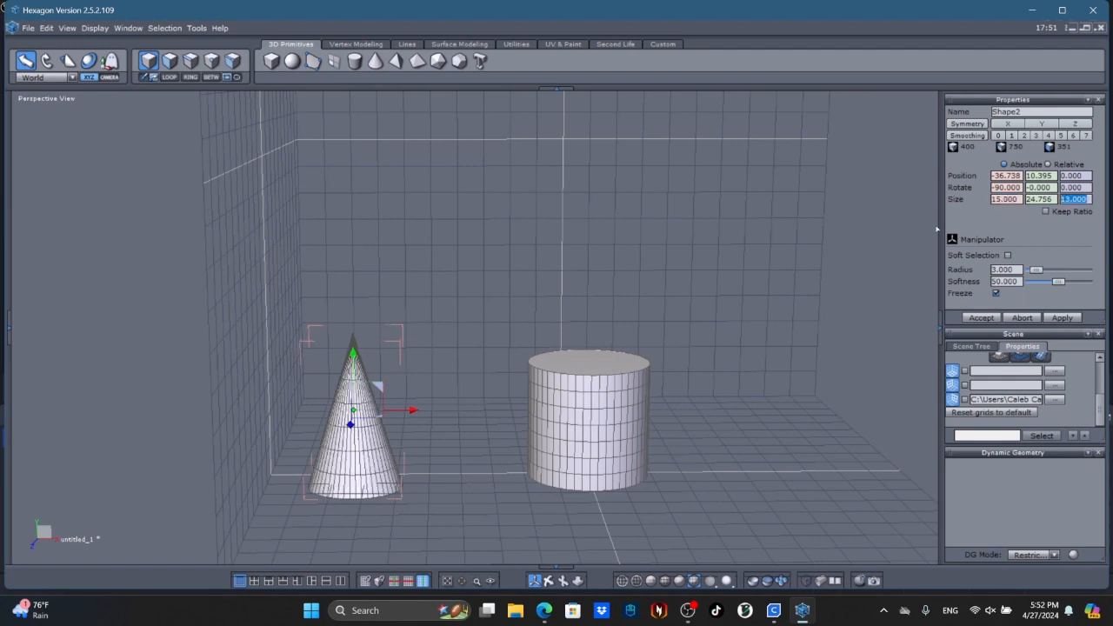
text(15)
key(Return)
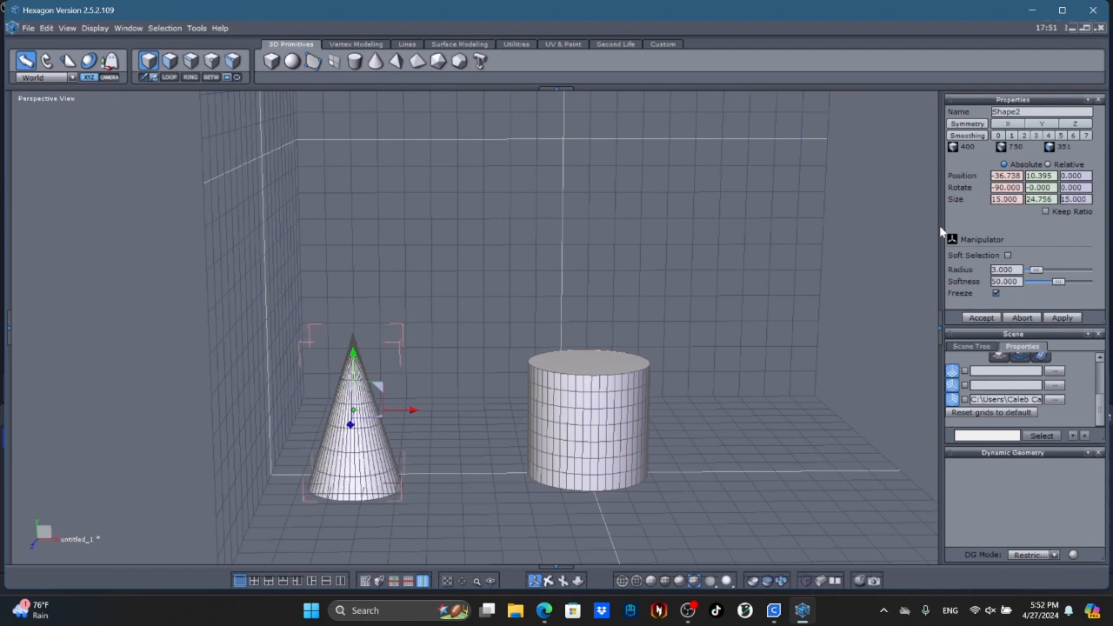
Step: Set the cone's X and Z sizes to 14
drag(1019, 199, 942, 215)
text(14)
key(Return)
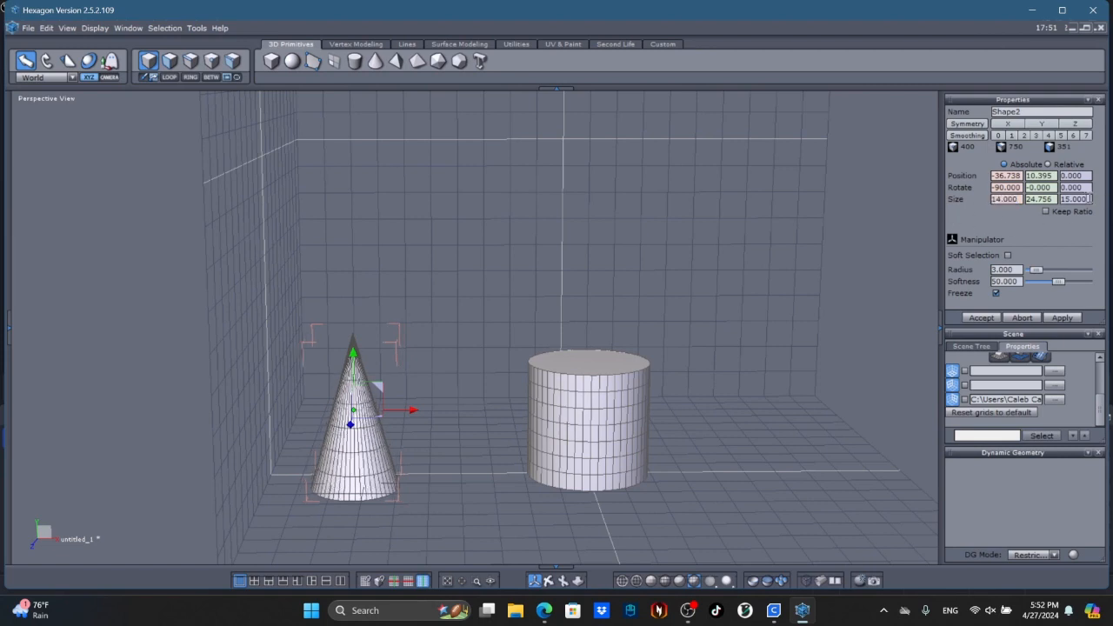
drag(1089, 199, 889, 211)
text(14)
key(Return)
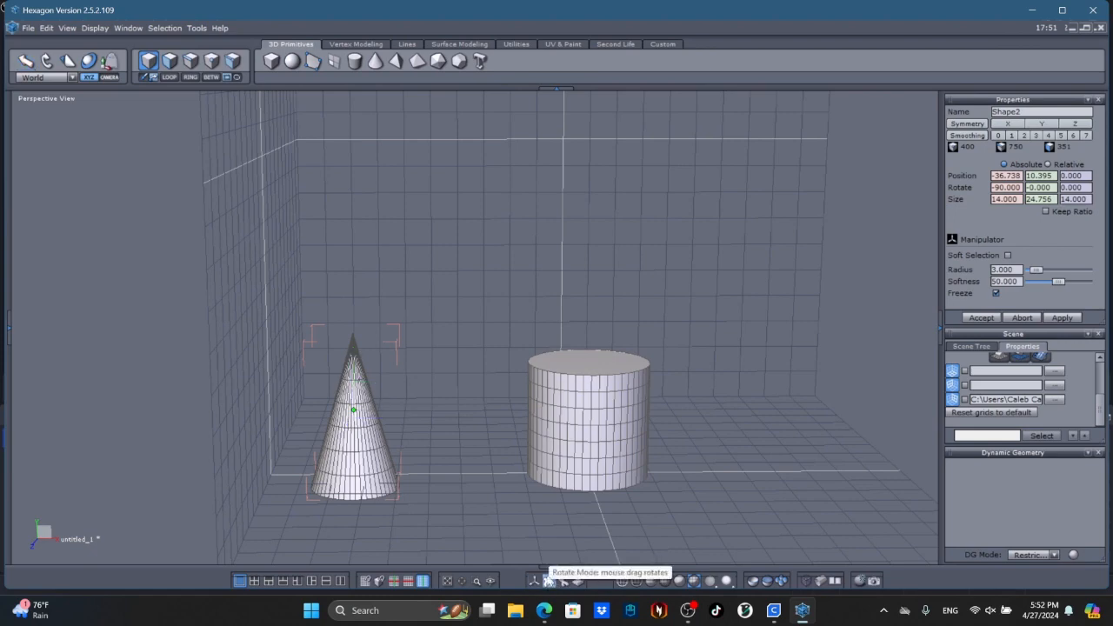
Step: Use Lay On to seat the cone's base face on the cylinder's top face, and accept the placement
drag(549, 580, 639, 446)
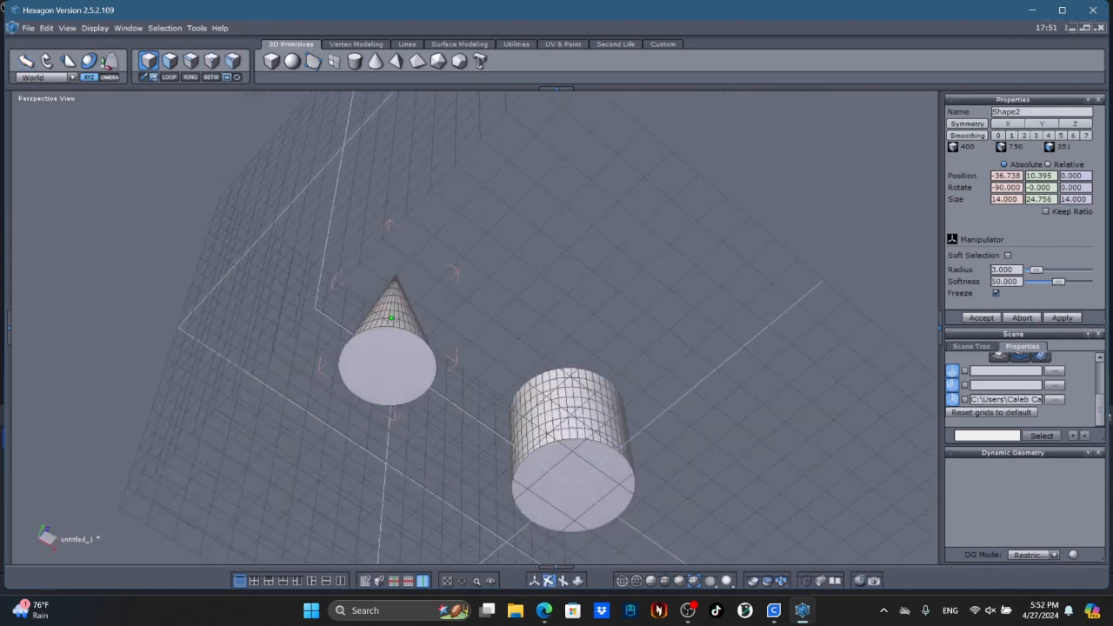
click(534, 580)
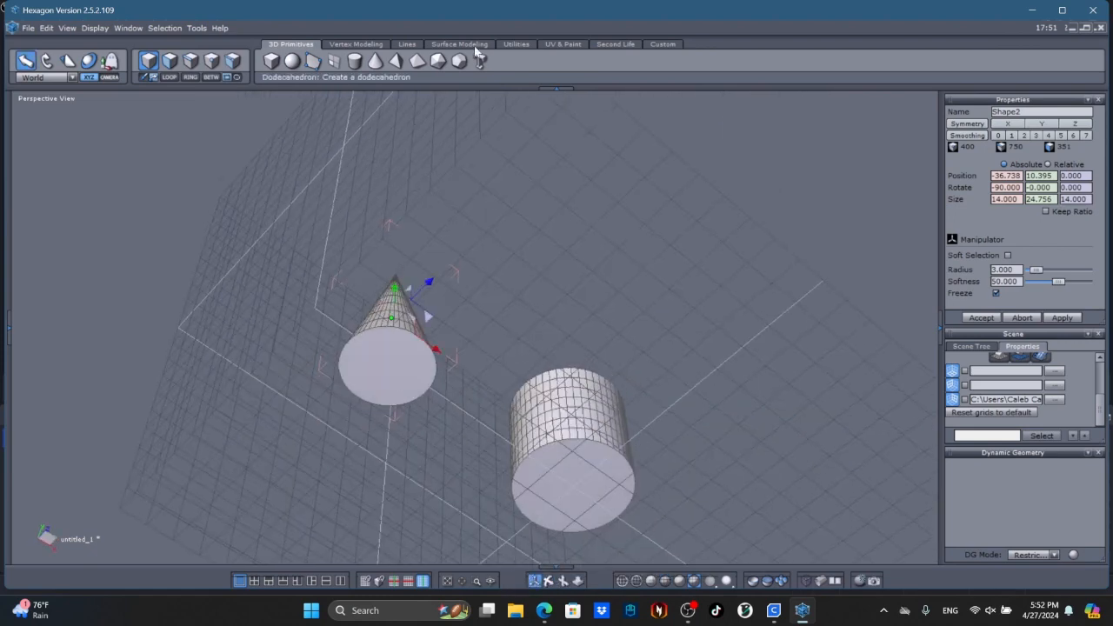
click(516, 43)
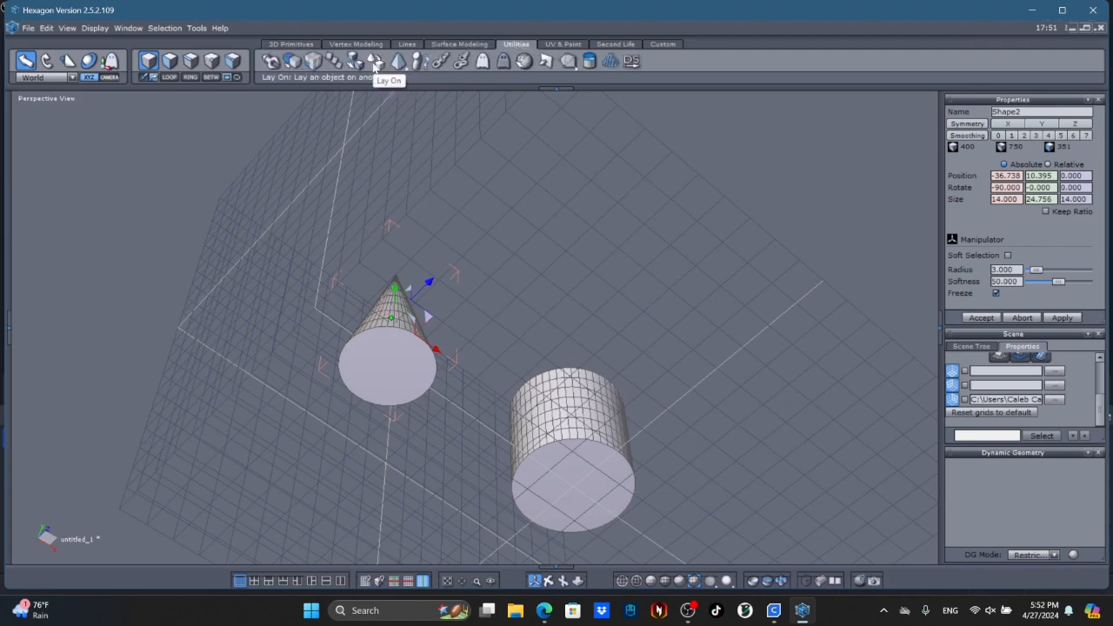
click(375, 63)
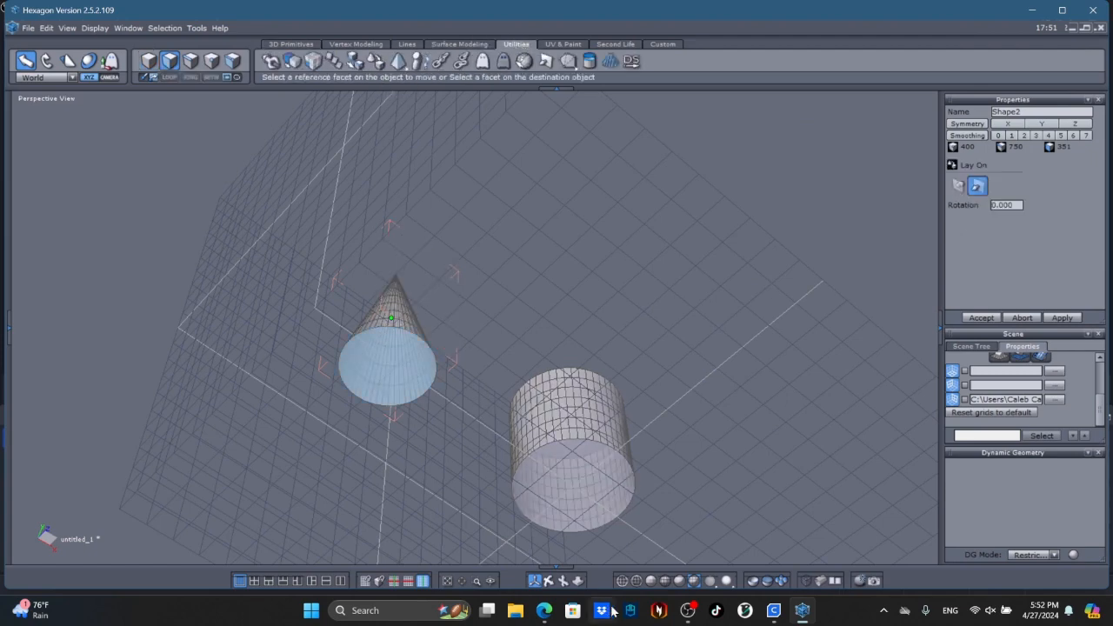
click(549, 582)
drag(673, 474, 679, 543)
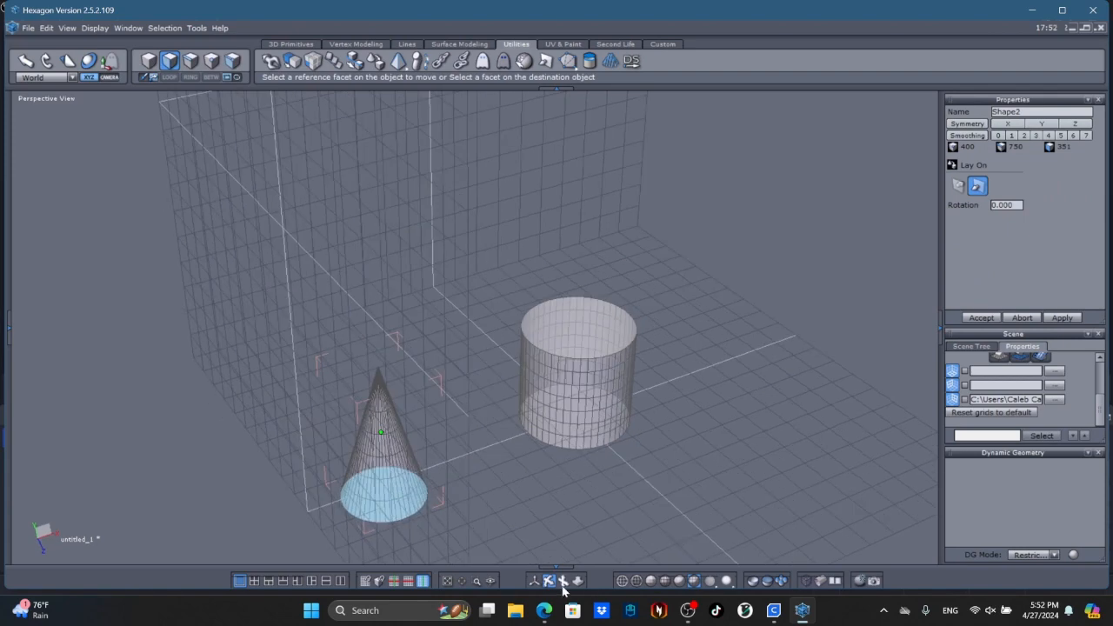
click(535, 582)
click(587, 342)
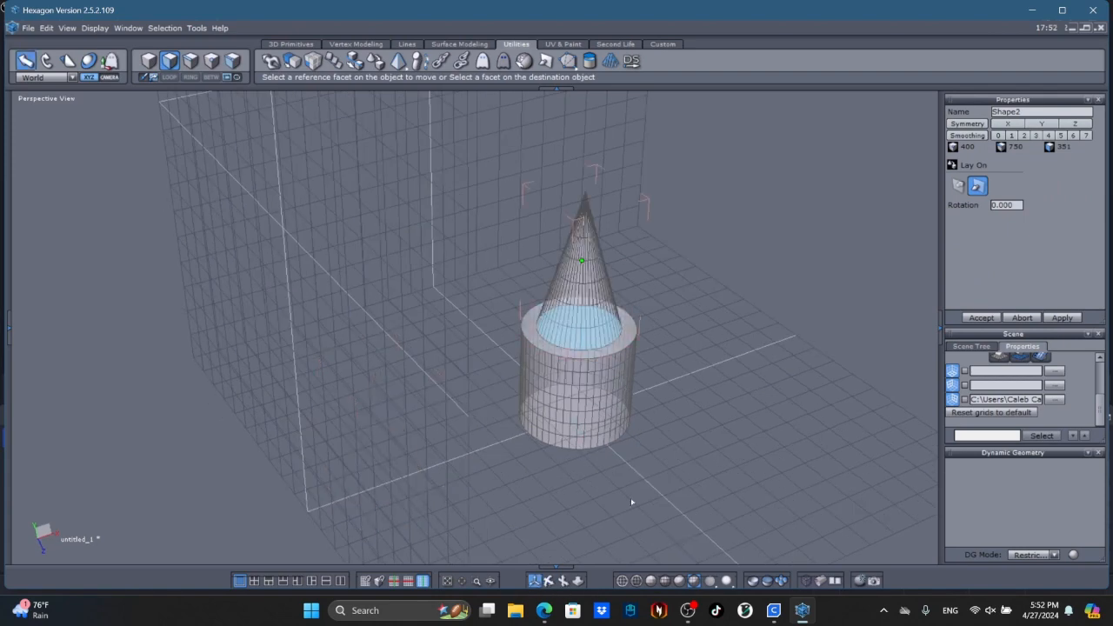
click(549, 582)
drag(661, 504, 601, 472)
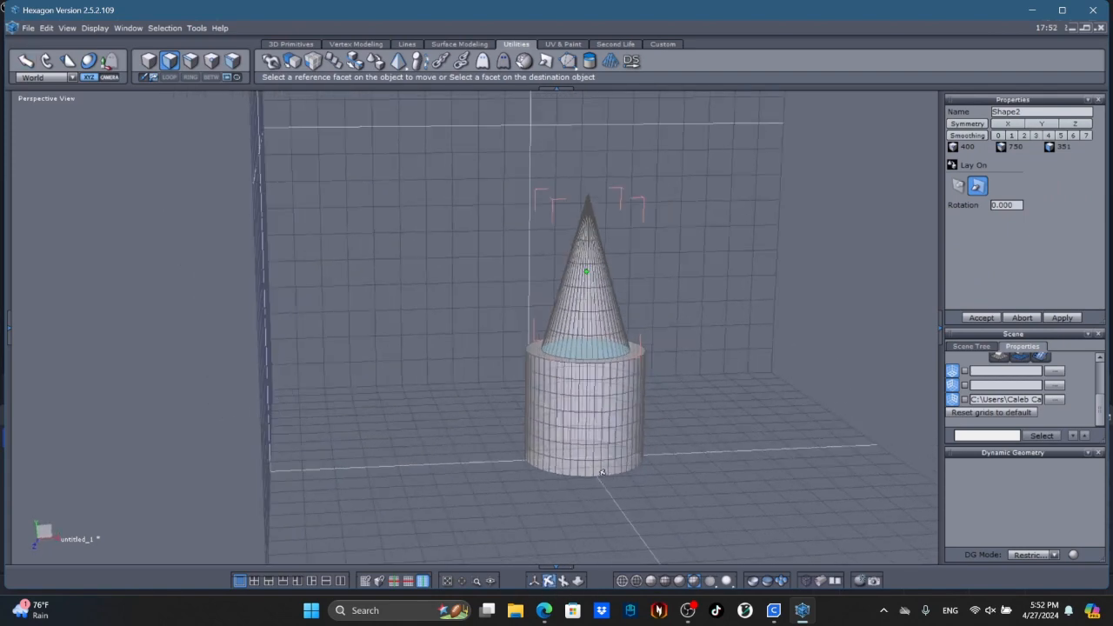
click(535, 582)
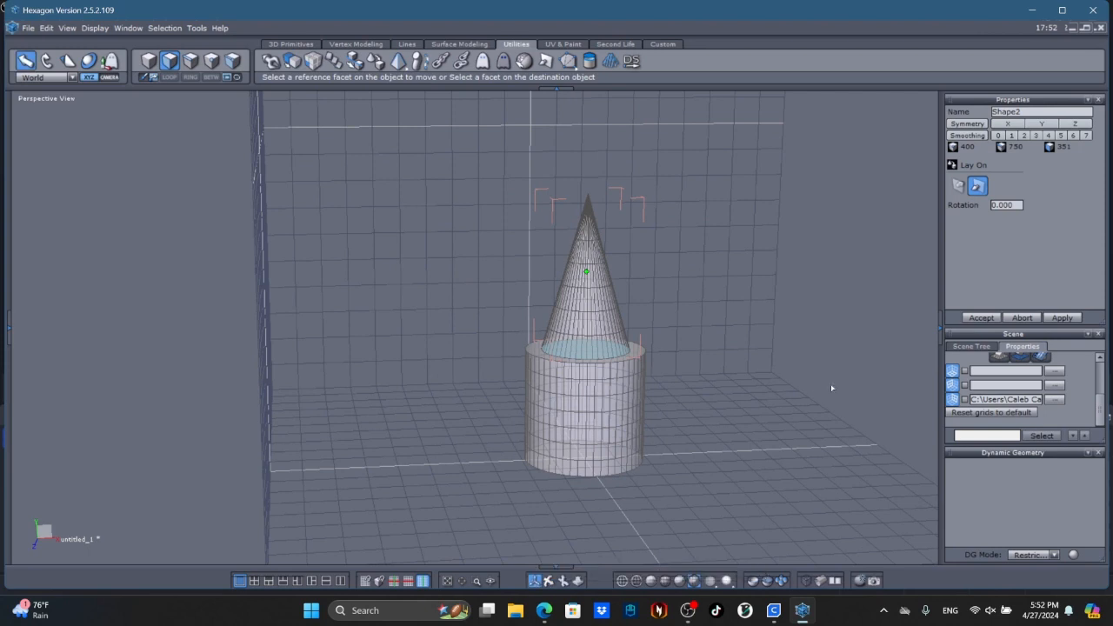
click(995, 318)
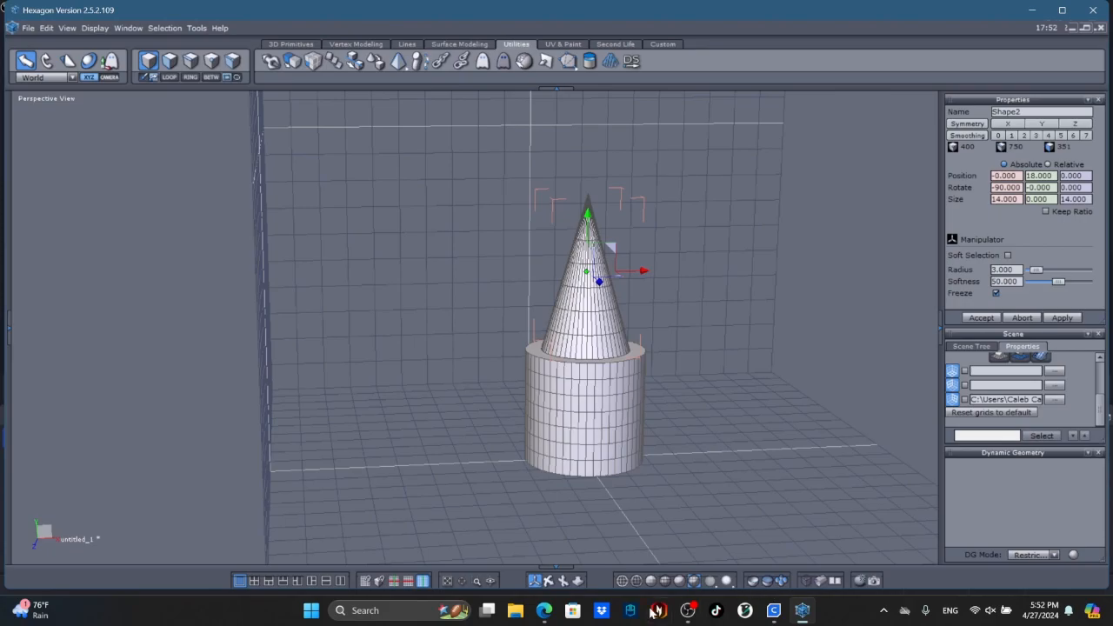
Step: Switch to the browser to check the Flappy reference artwork, and return to Hexagon
click(544, 611)
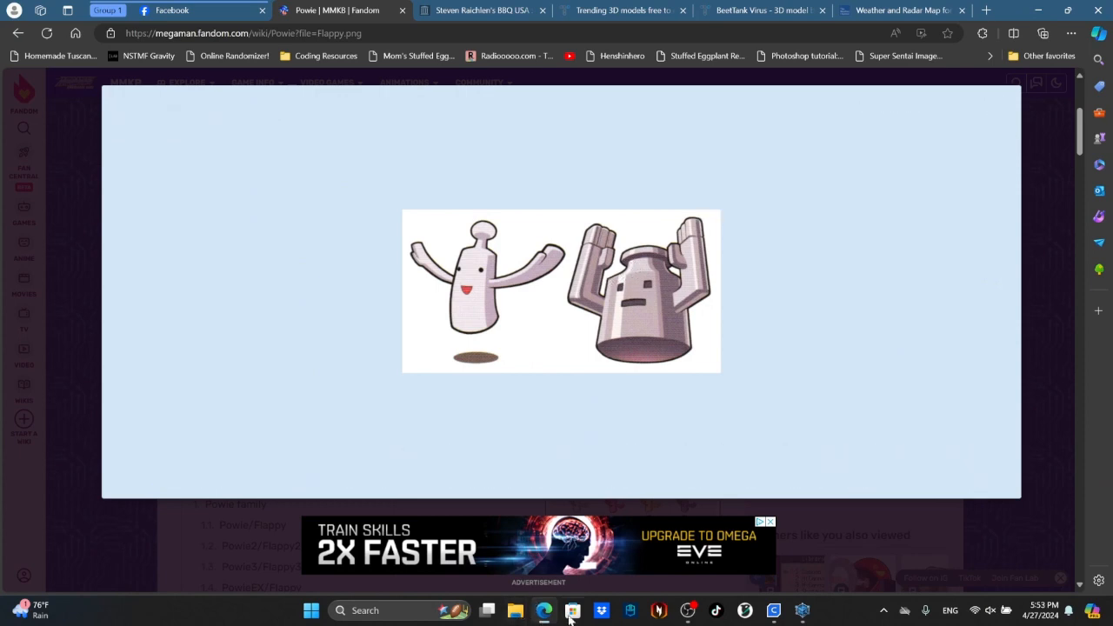
click(803, 611)
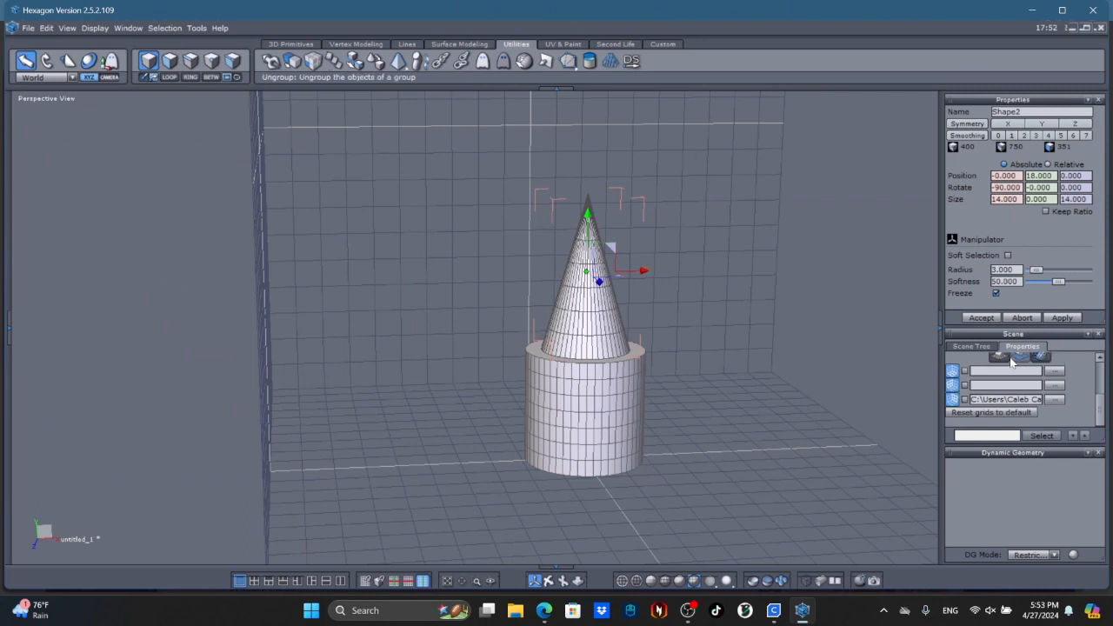
Step: Identify the cylinder in the scene by hiding and reshowing it, and group it with the cone
click(983, 347)
click(983, 358)
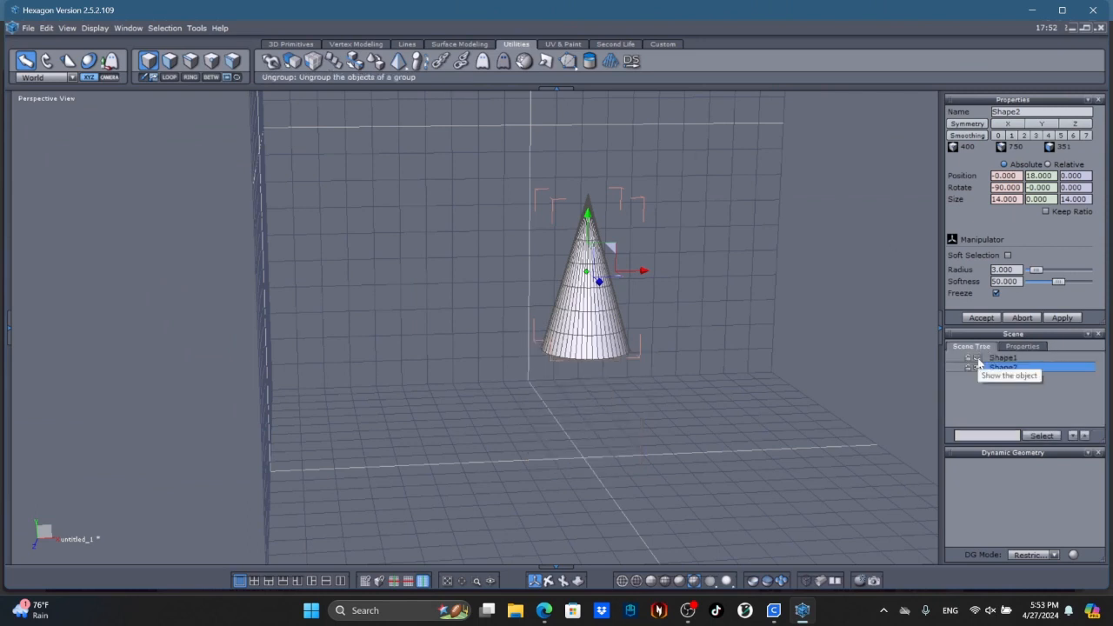
click(978, 357)
click(993, 357)
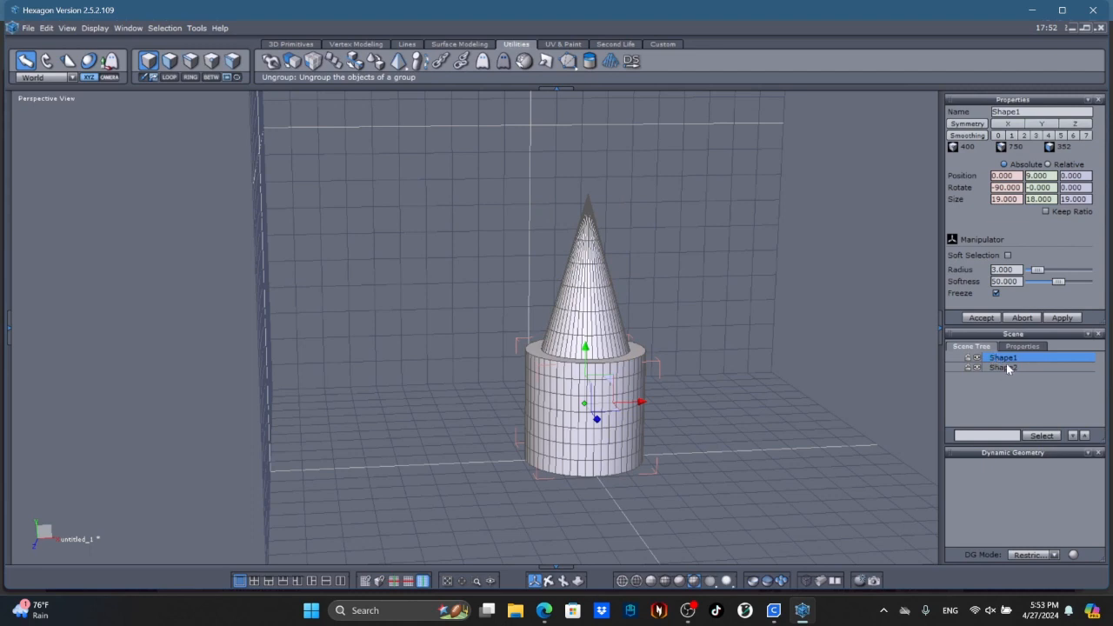
shift+click(1004, 367)
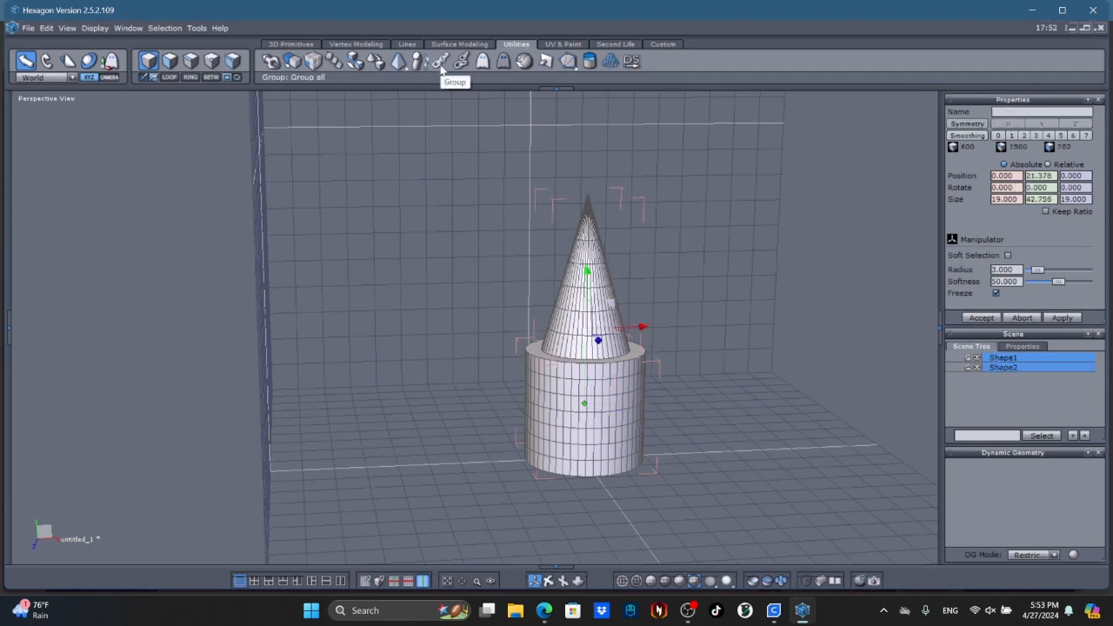
click(441, 61)
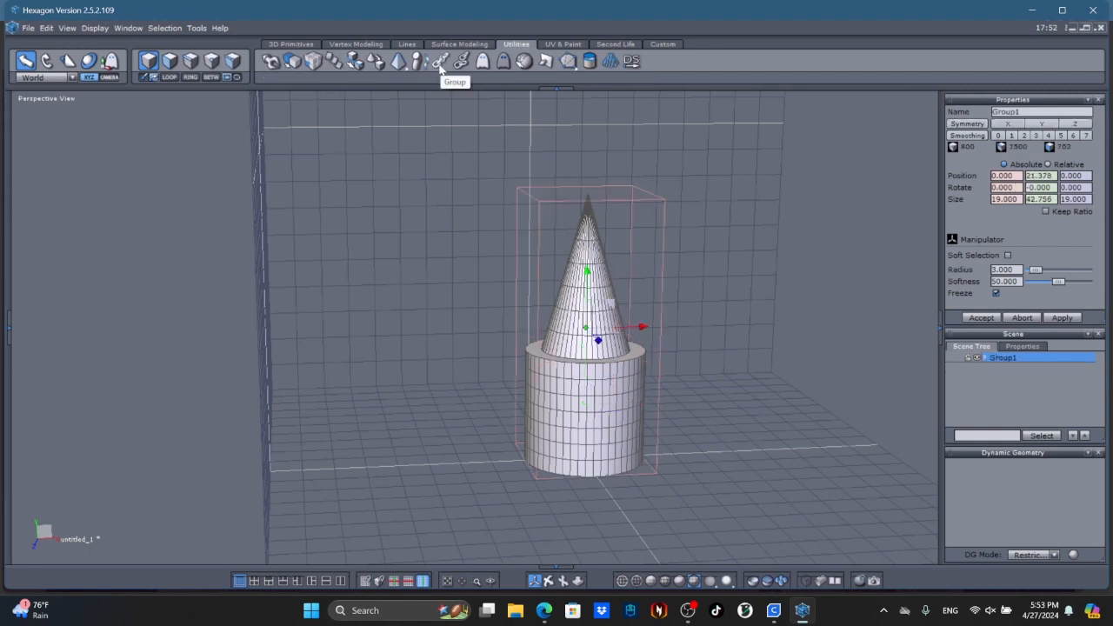
Step: Apply the Smooth tool to the cone-and-cylinder group and inspect its preview
click(436, 46)
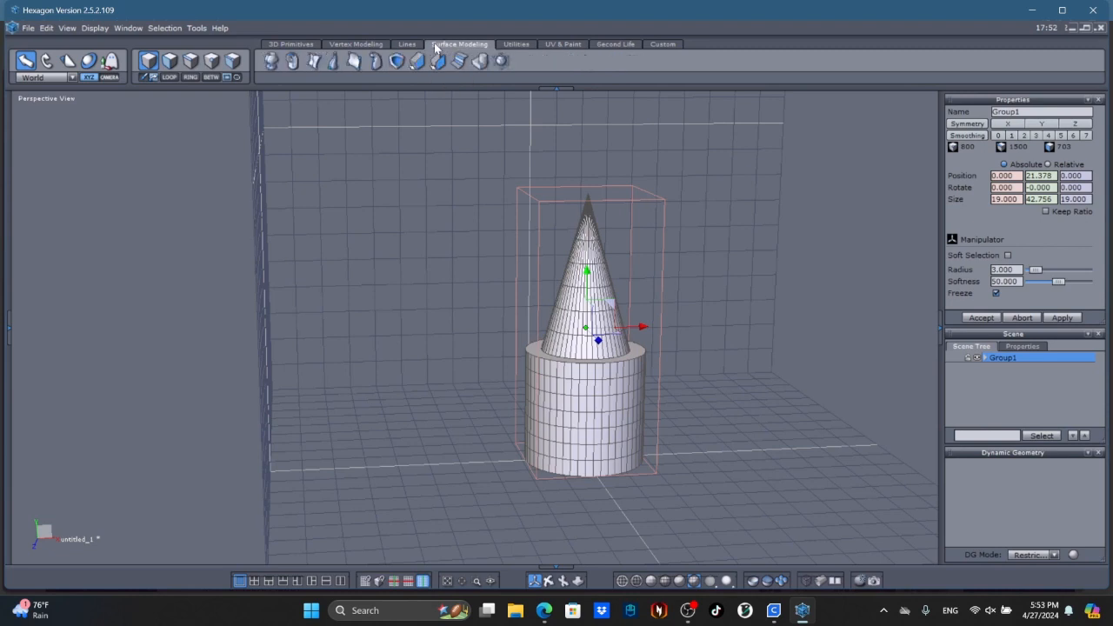
click(499, 65)
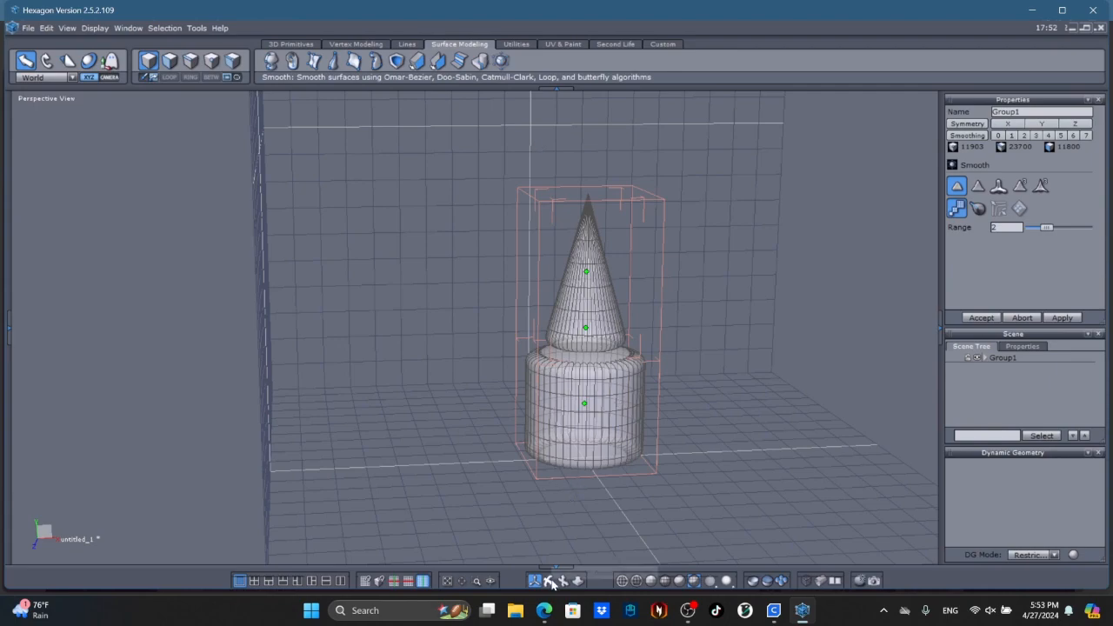
drag(554, 578, 666, 485)
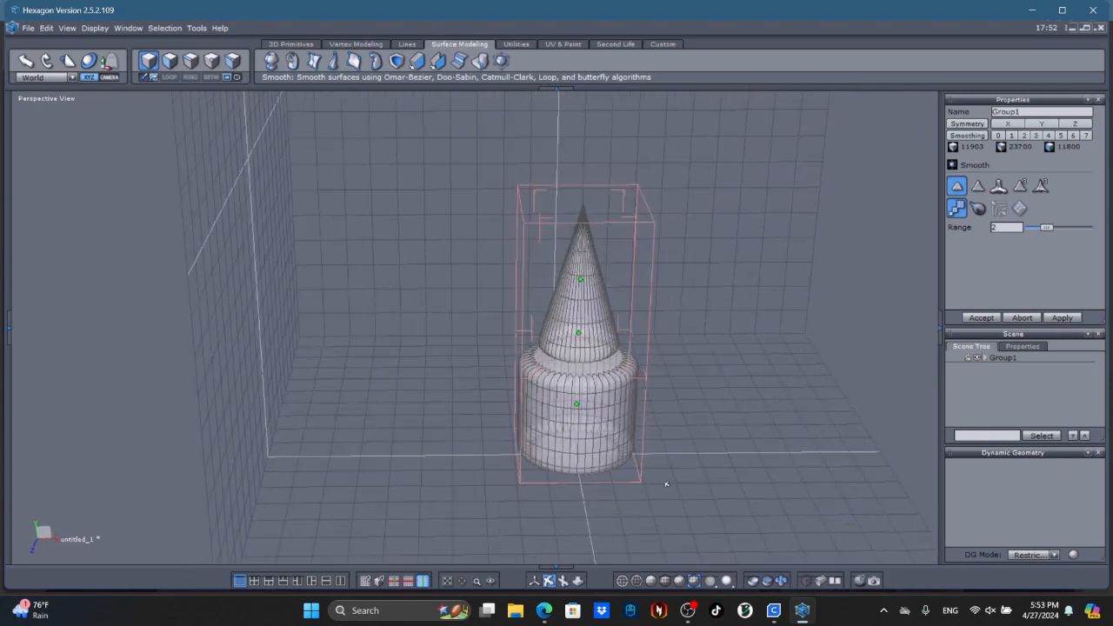
Step: Try Doo-Sabin, Catmull-Clark and Loop smoothing on the group, and inspect the previews from different angles
click(976, 186)
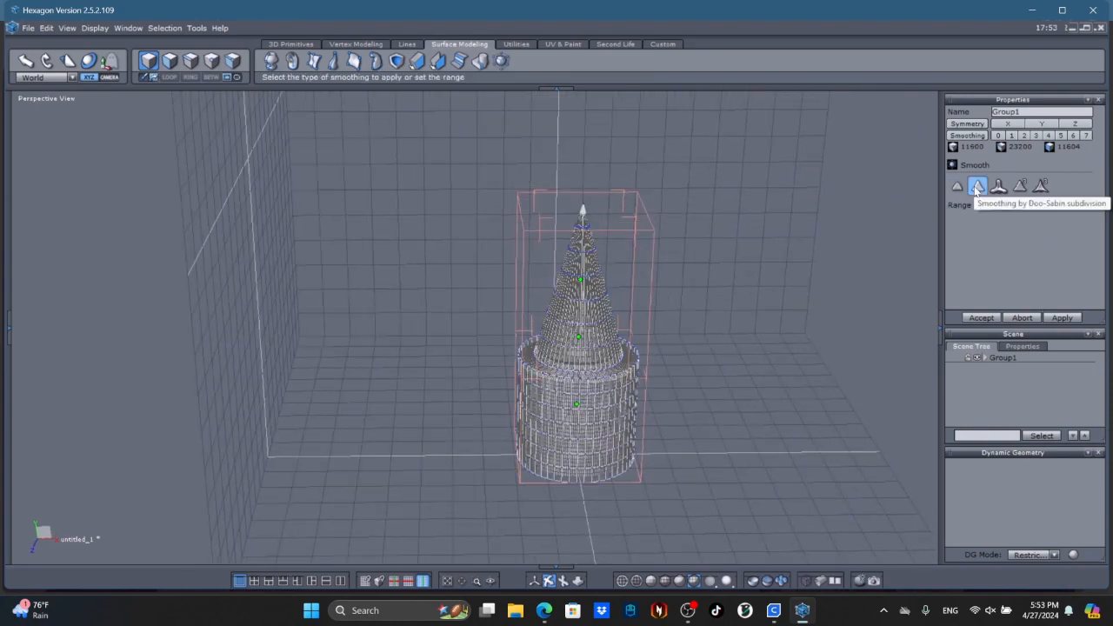
drag(728, 417, 591, 404)
click(998, 185)
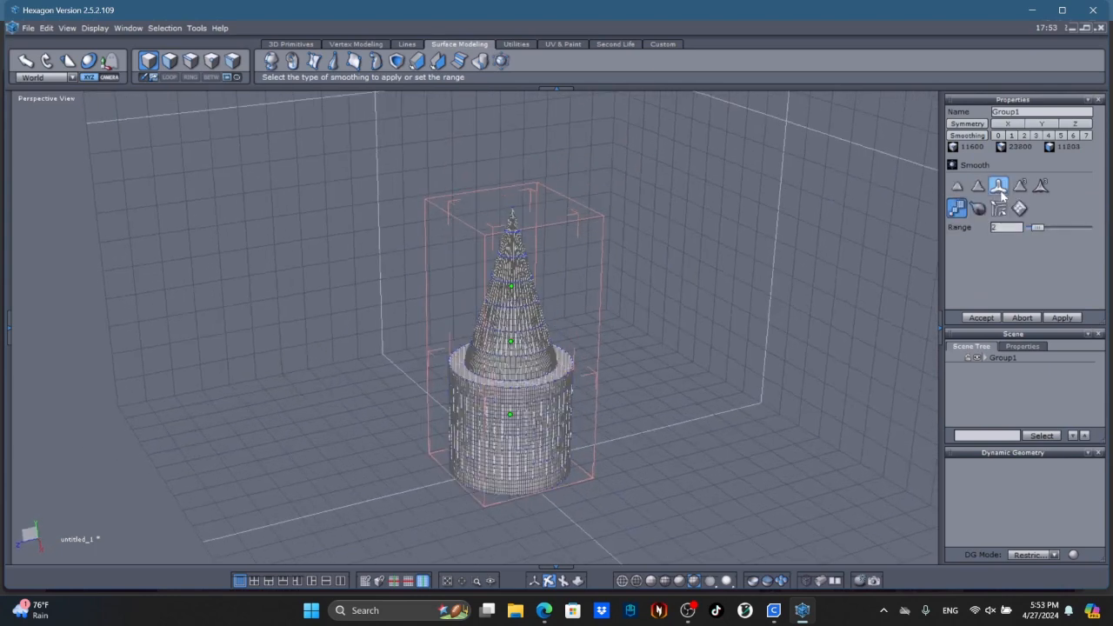
click(1019, 186)
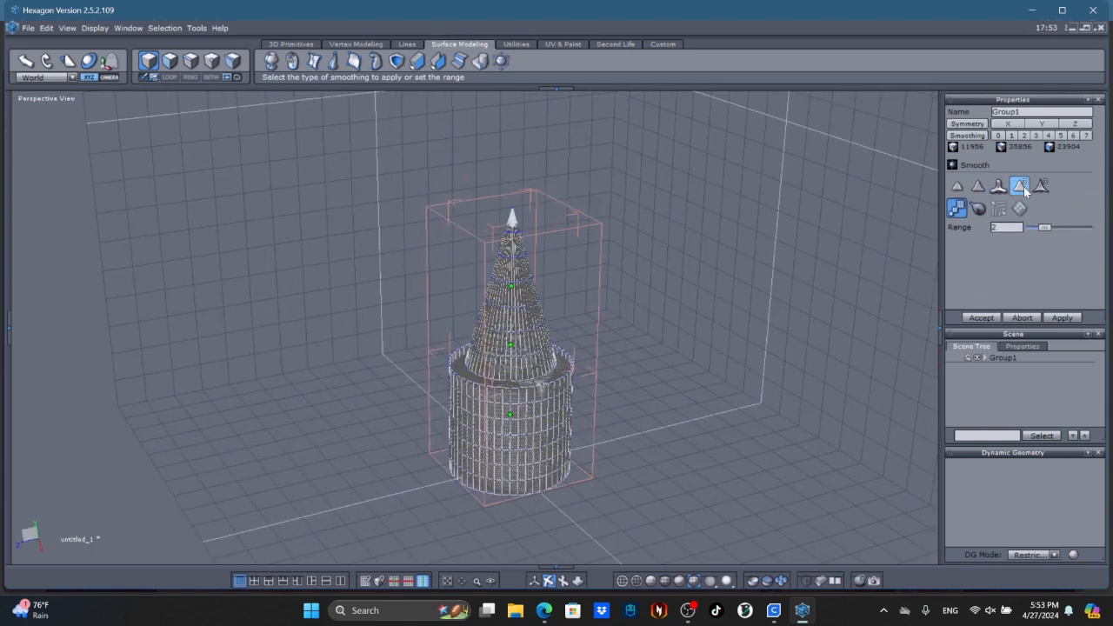
right_drag(661, 425, 607, 406)
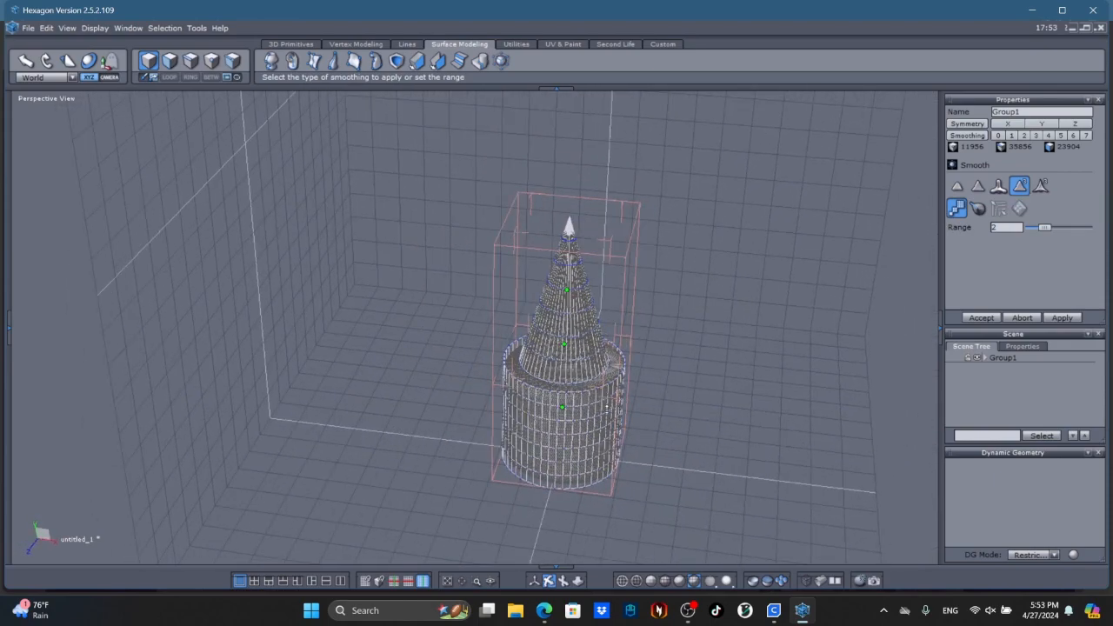
Step: Inspect the group's smoothing preview in other shading modes, try Butterfly smoothing, then abort the Smooth tool and restore the shaded wireframe display
click(664, 579)
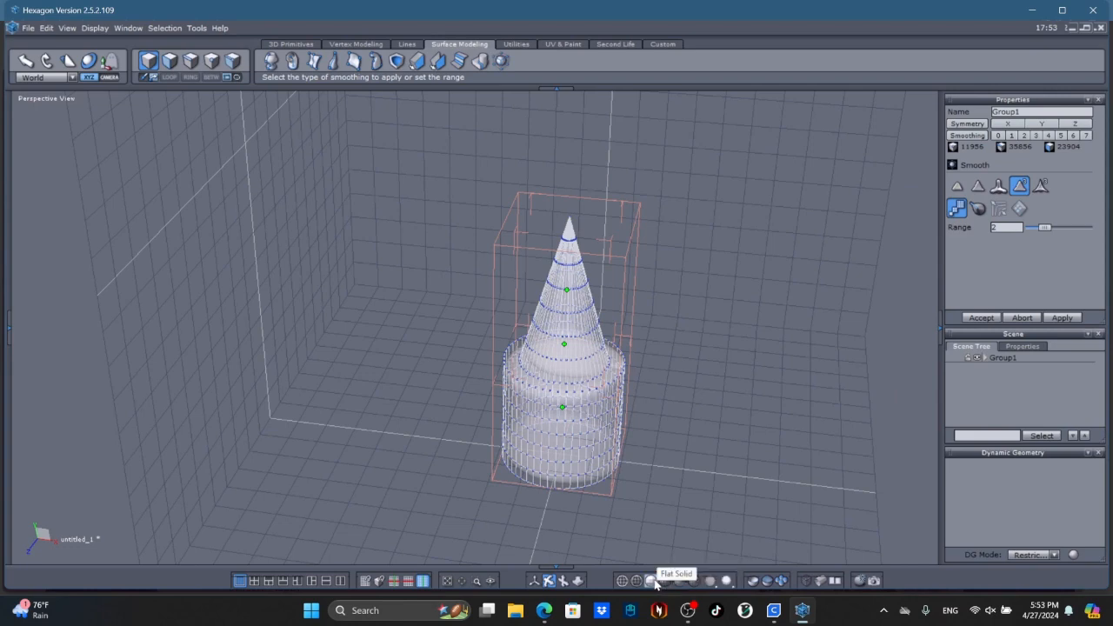
click(652, 581)
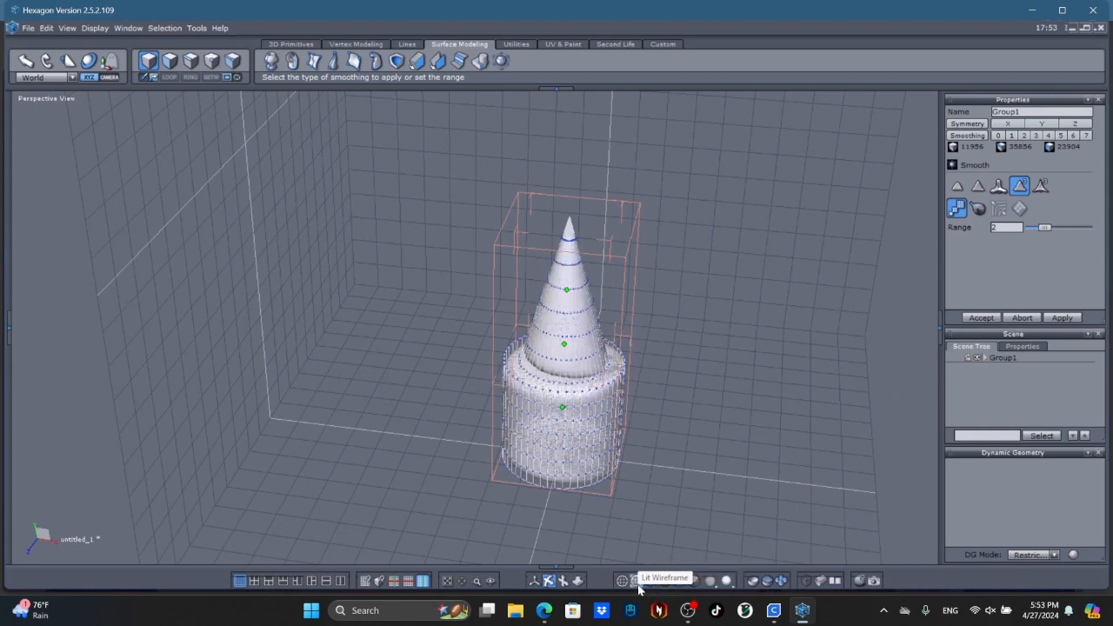
right_drag(634, 516, 726, 491)
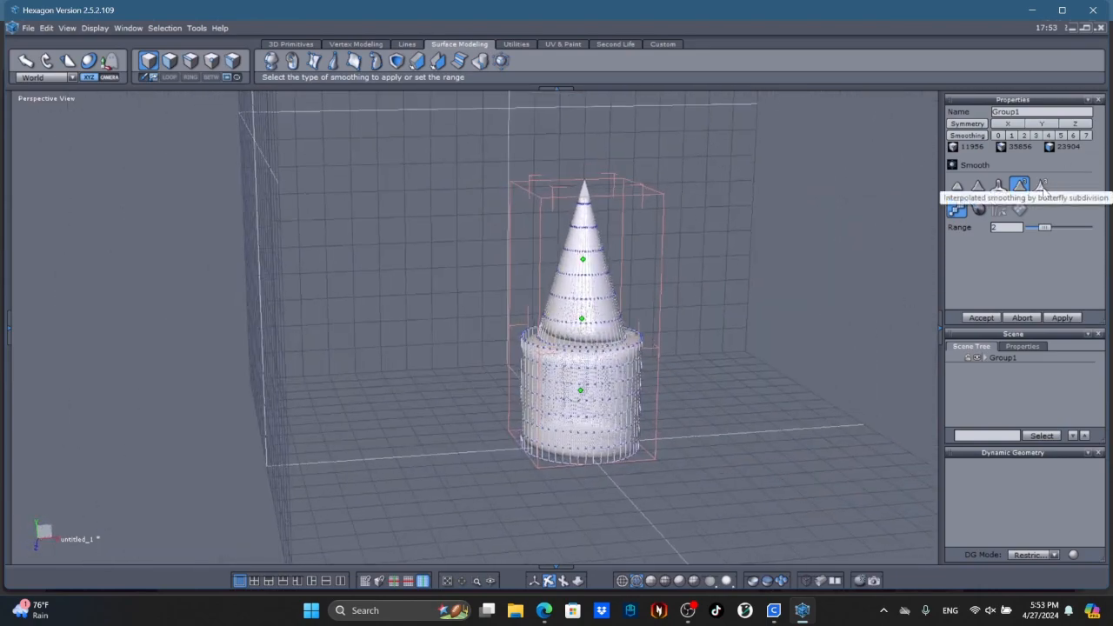
click(1041, 186)
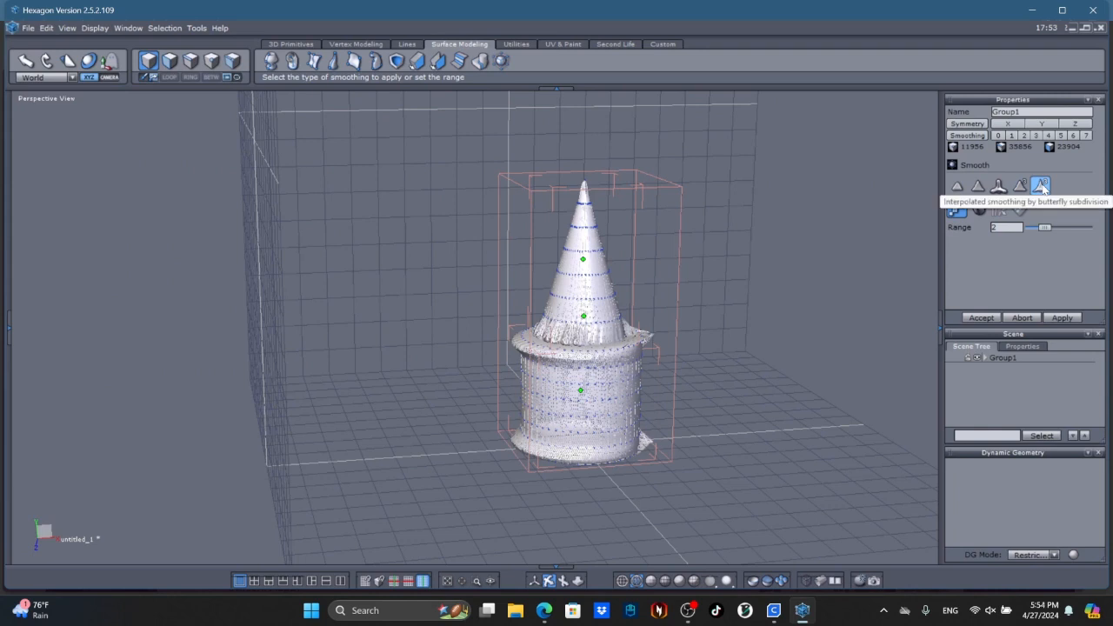
click(1021, 318)
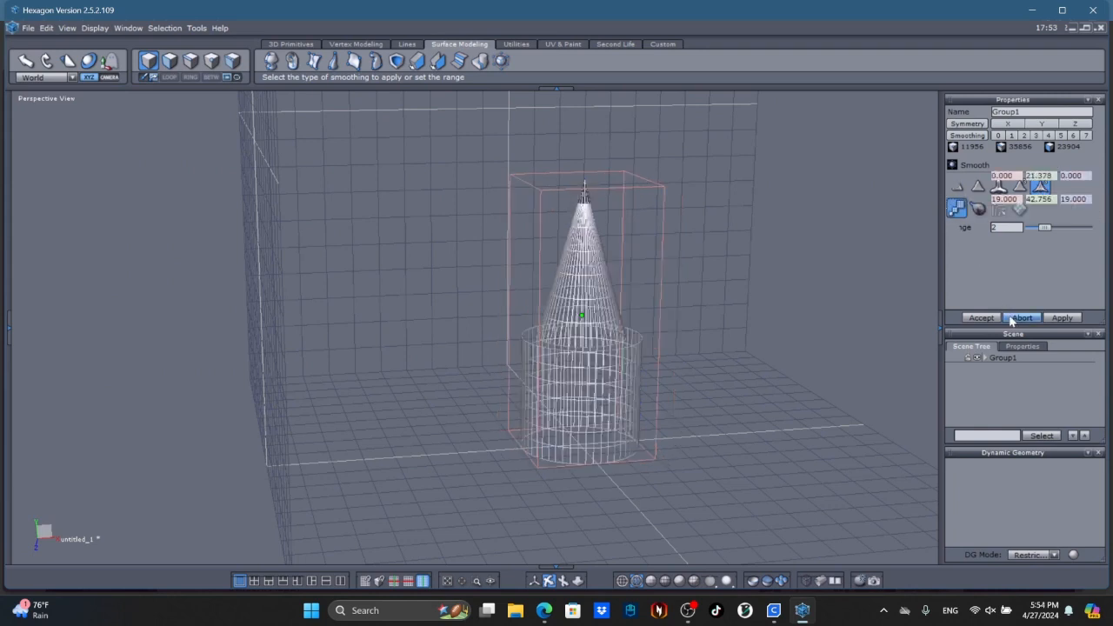
click(695, 581)
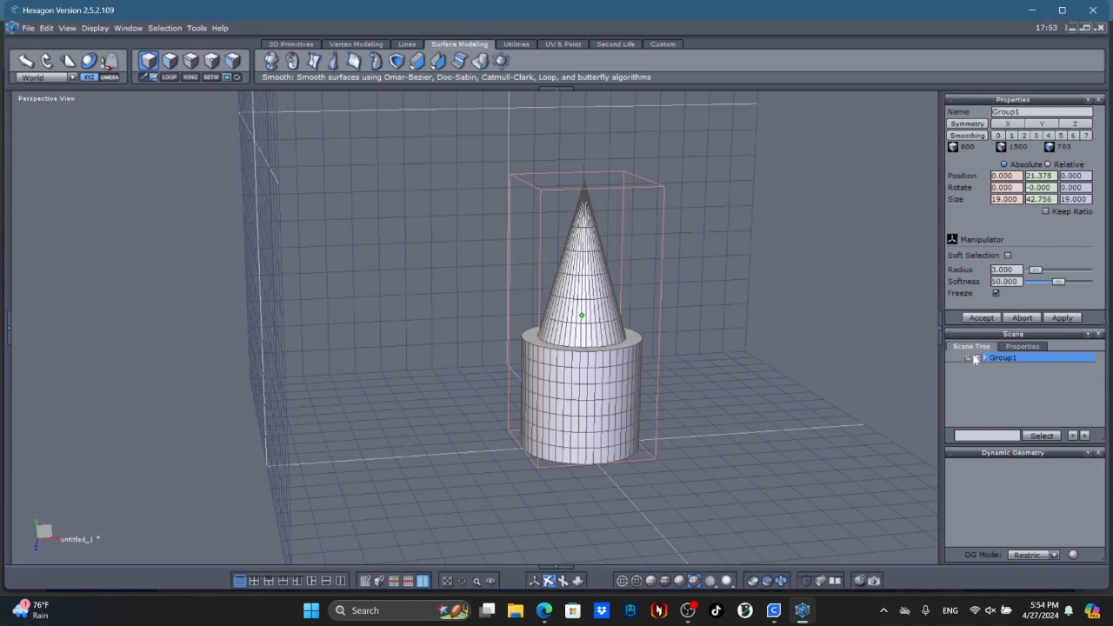
Step: Ungroup the cone and cylinder, and select only the cone with the Scale manipulator
click(516, 43)
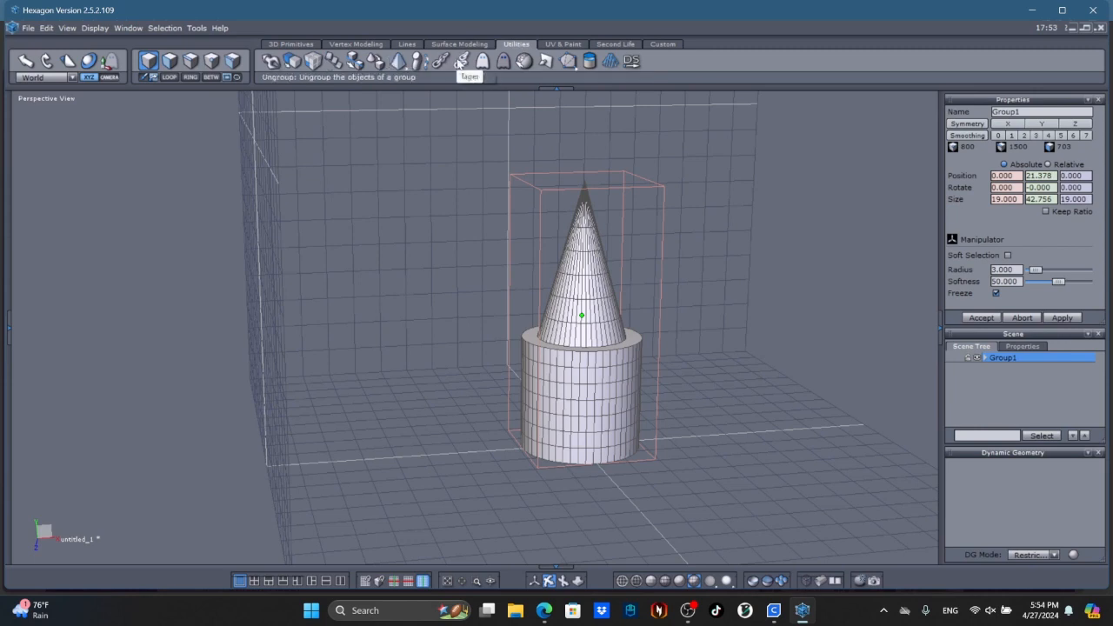
click(460, 62)
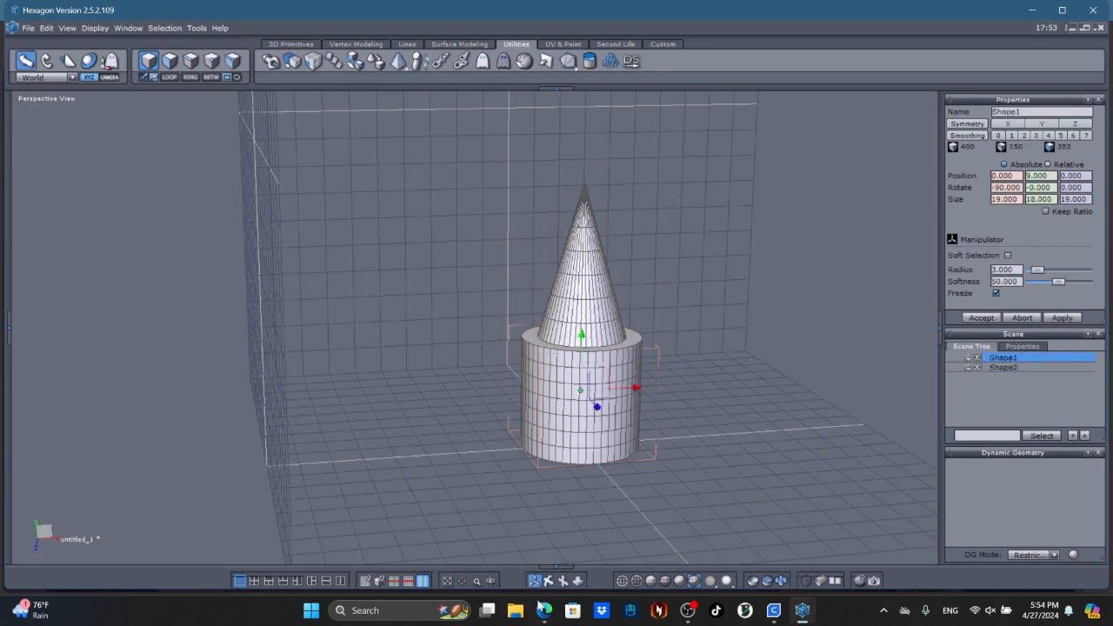
click(548, 579)
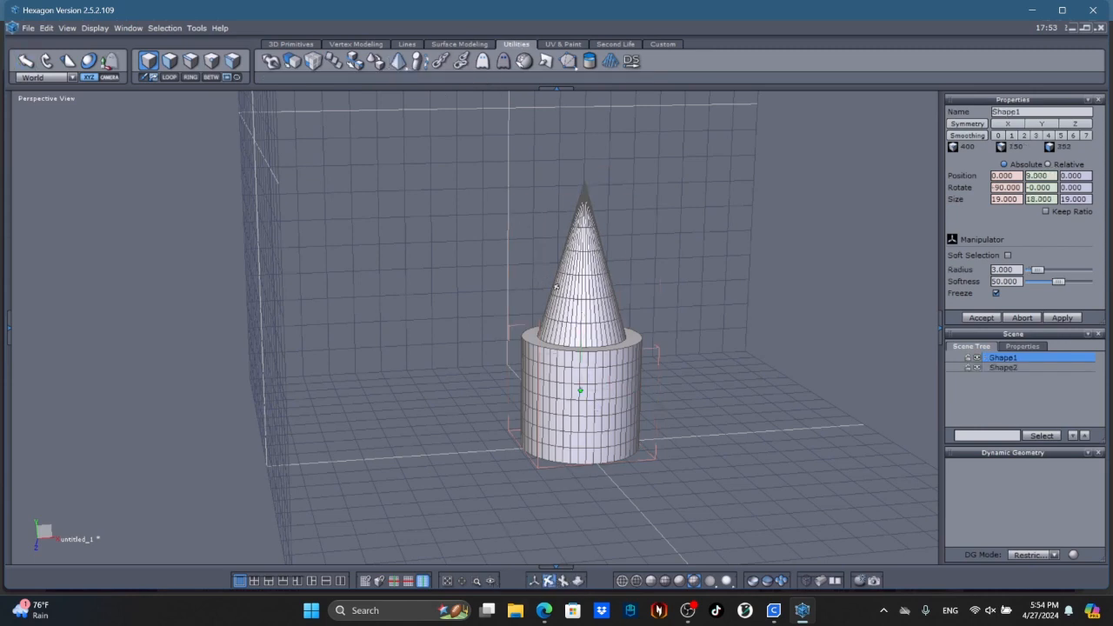
click(534, 579)
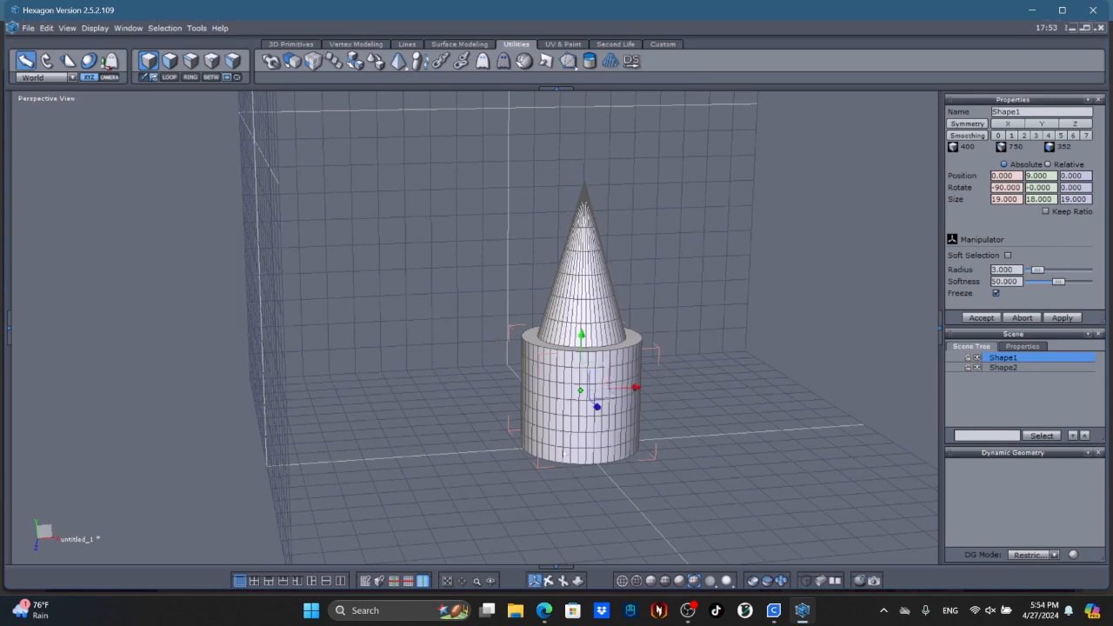
click(603, 232)
scroll(583, 330, up, 3)
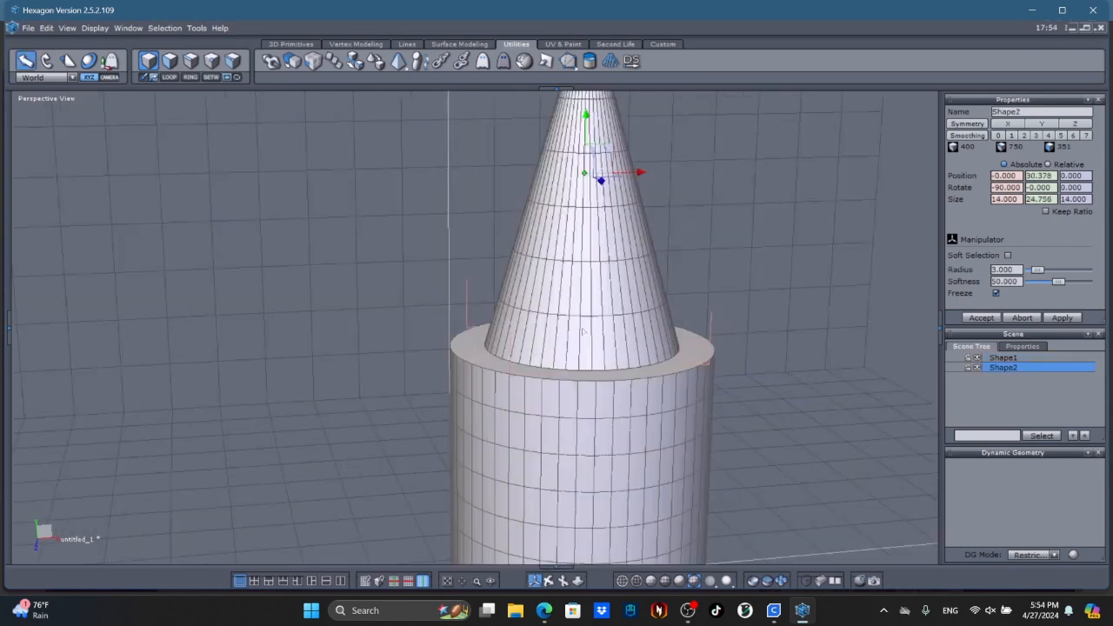
scroll(583, 331, down, 2)
scroll(583, 331, down, 2)
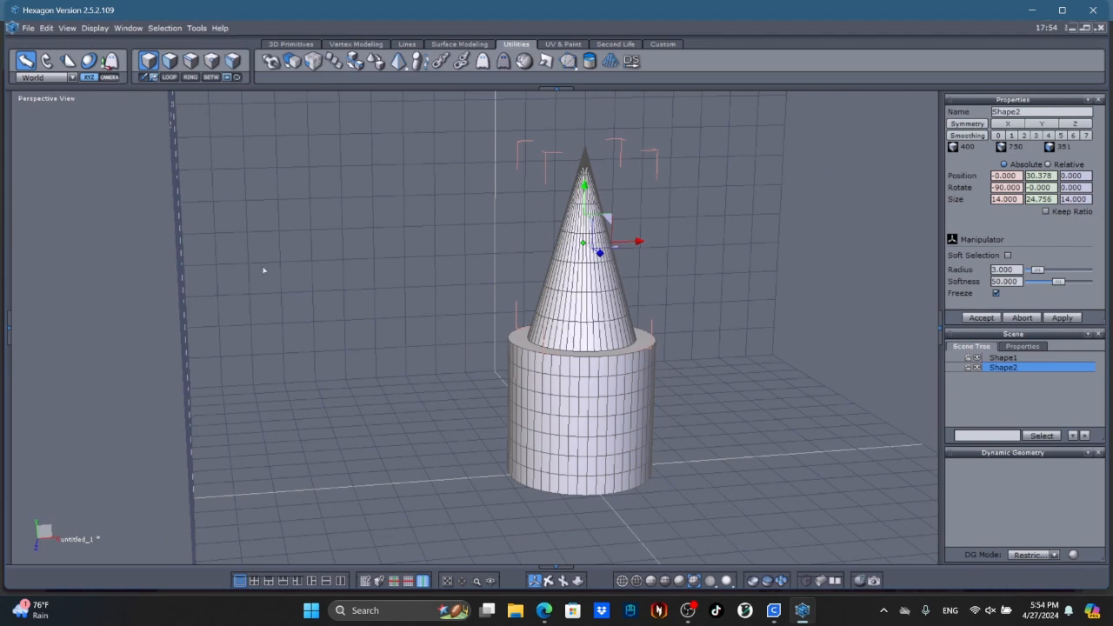
click(68, 62)
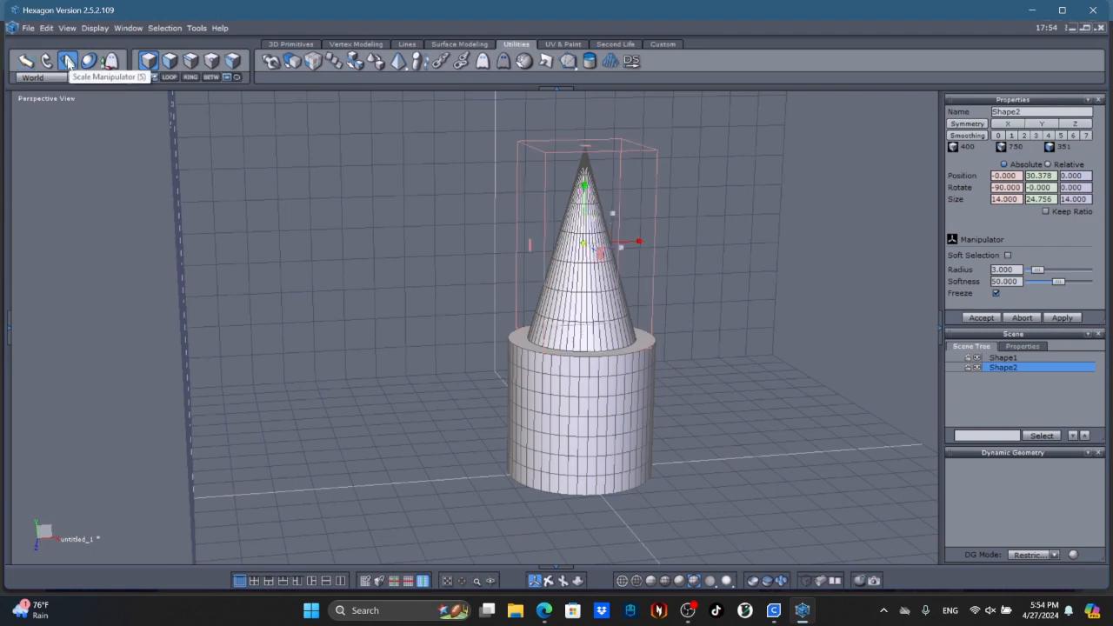
Step: Try stretching the cone downward through the cylinder to a height of about 49.8, and undo the scaling
click(547, 581)
right_drag(559, 546, 555, 453)
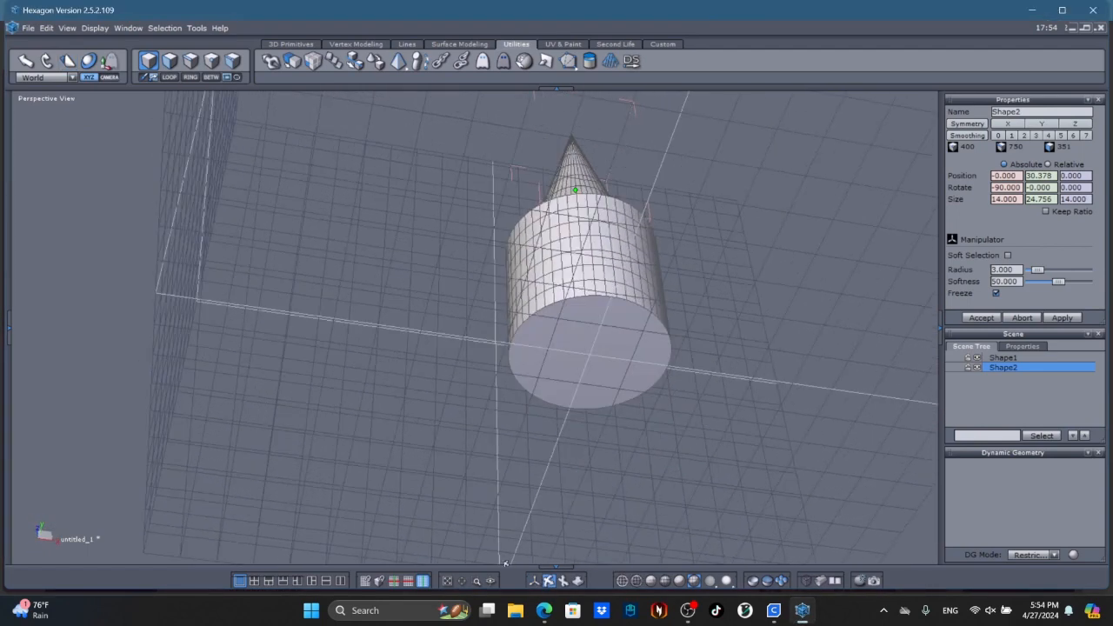
click(534, 582)
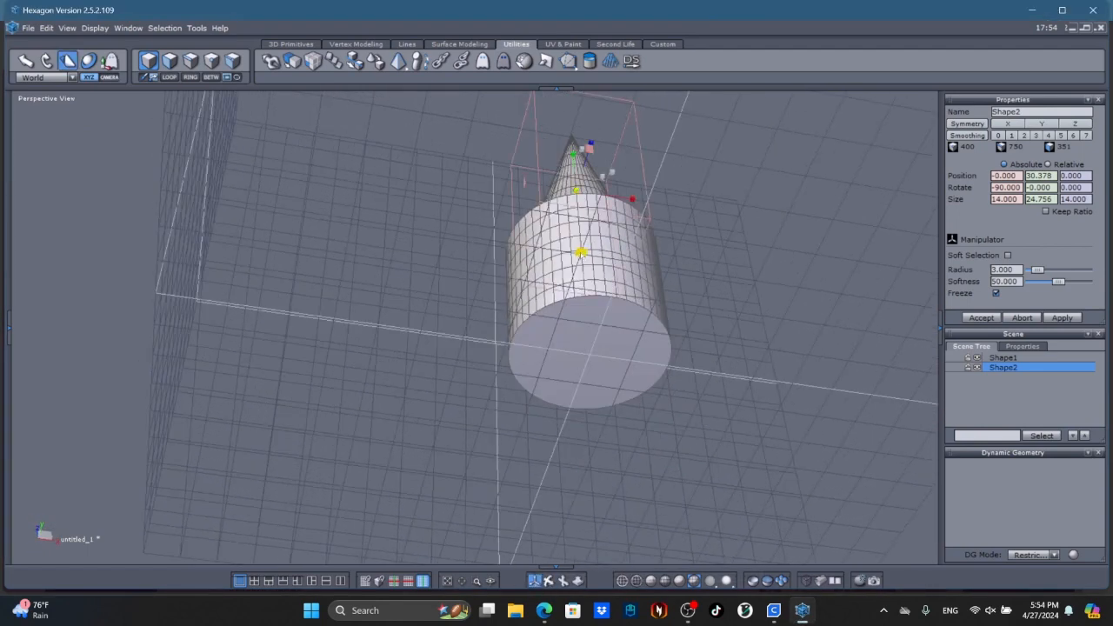
drag(581, 253, 477, 383)
click(47, 28)
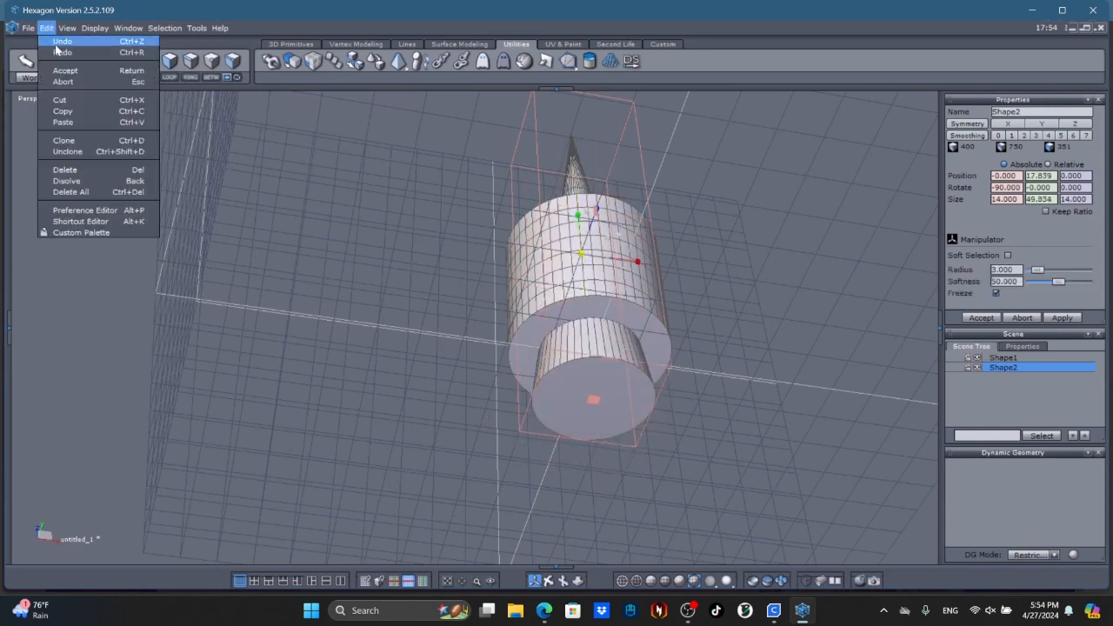
click(55, 46)
Step: Try widening the whole cone to about 20.7 in X and Z, and undo the scaling
click(548, 580)
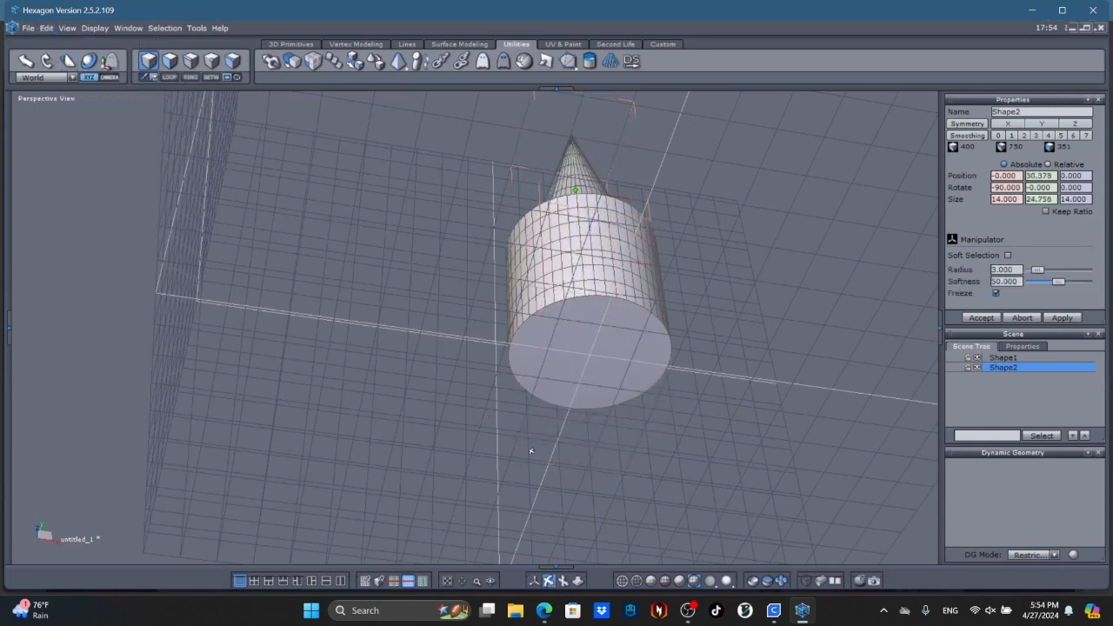
click(535, 580)
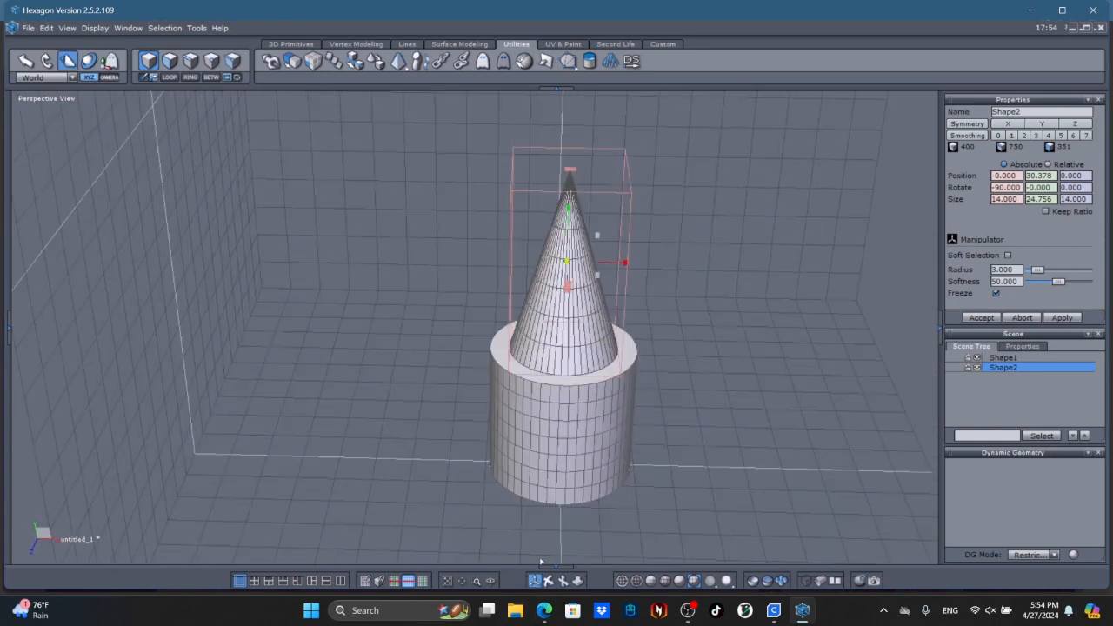
drag(598, 278, 598, 234)
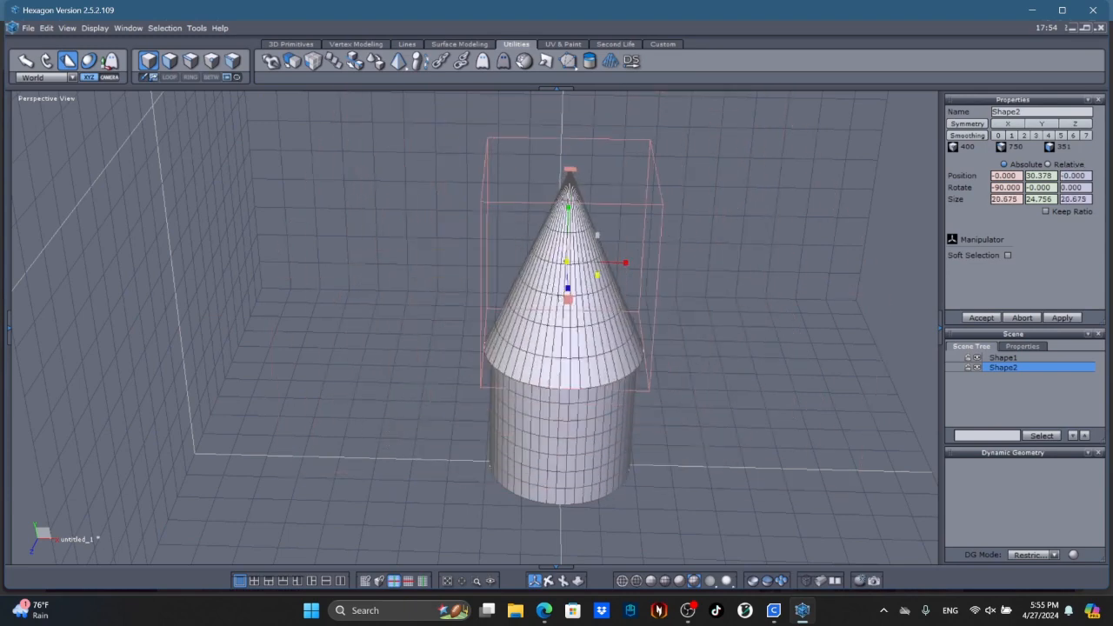
click(46, 28)
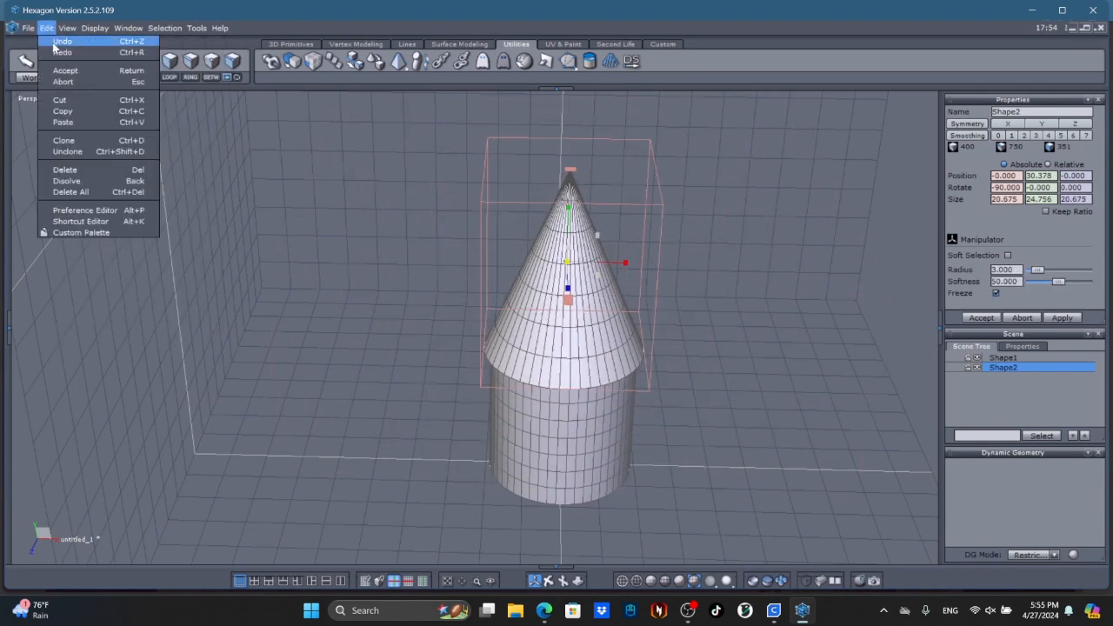
click(54, 43)
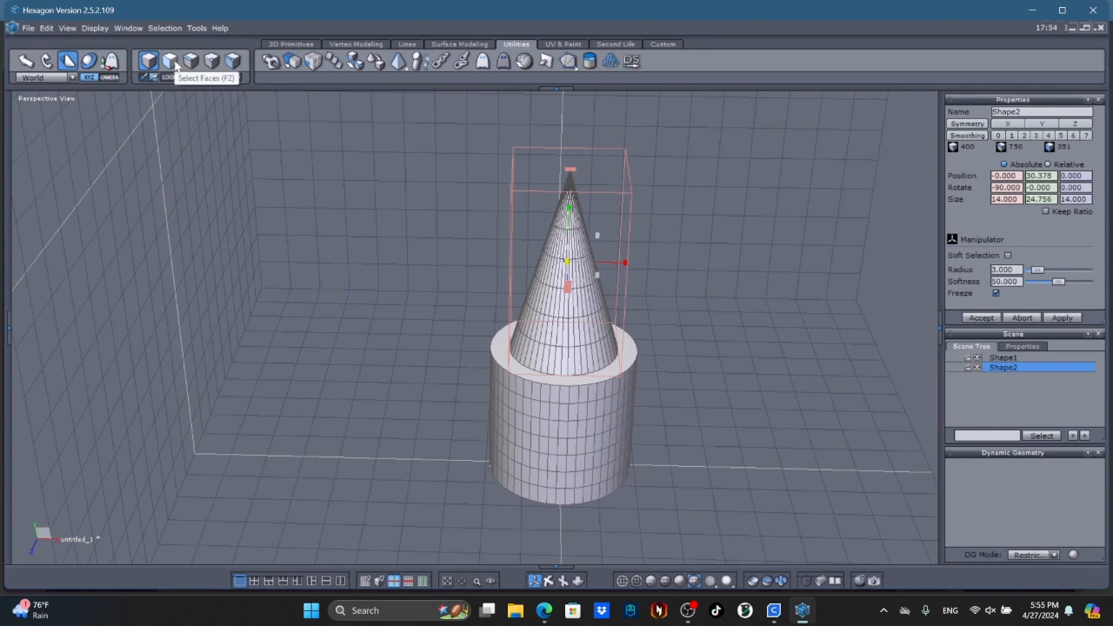
Step: Select the cone's circular base face in face selection mode, temporarily hiding the cylinder to reach it
click(173, 63)
drag(548, 580, 540, 445)
click(534, 579)
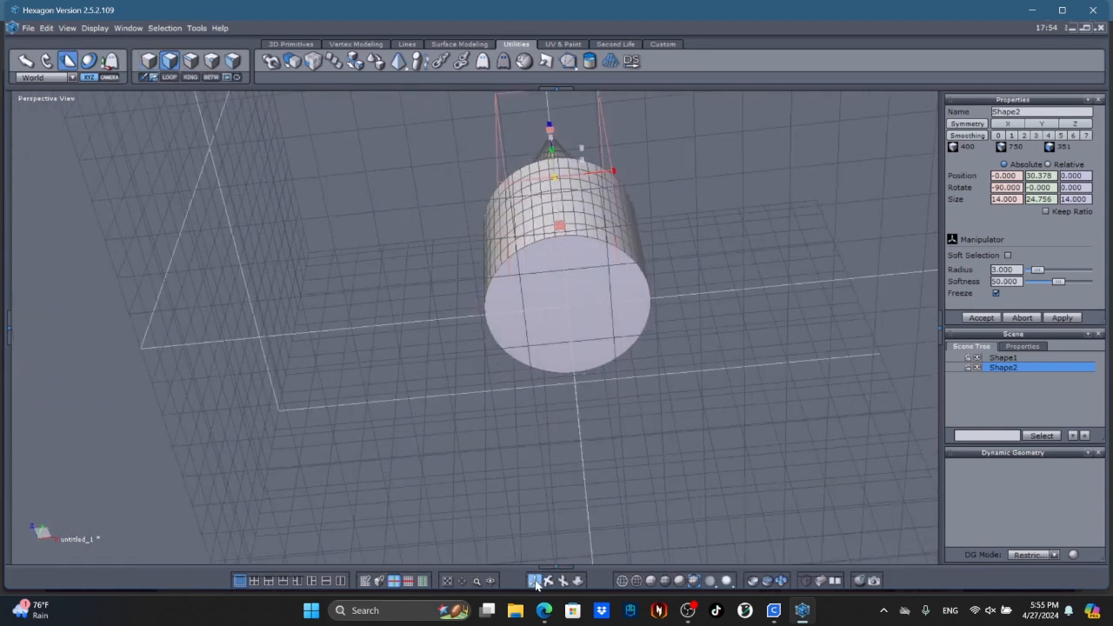
click(976, 357)
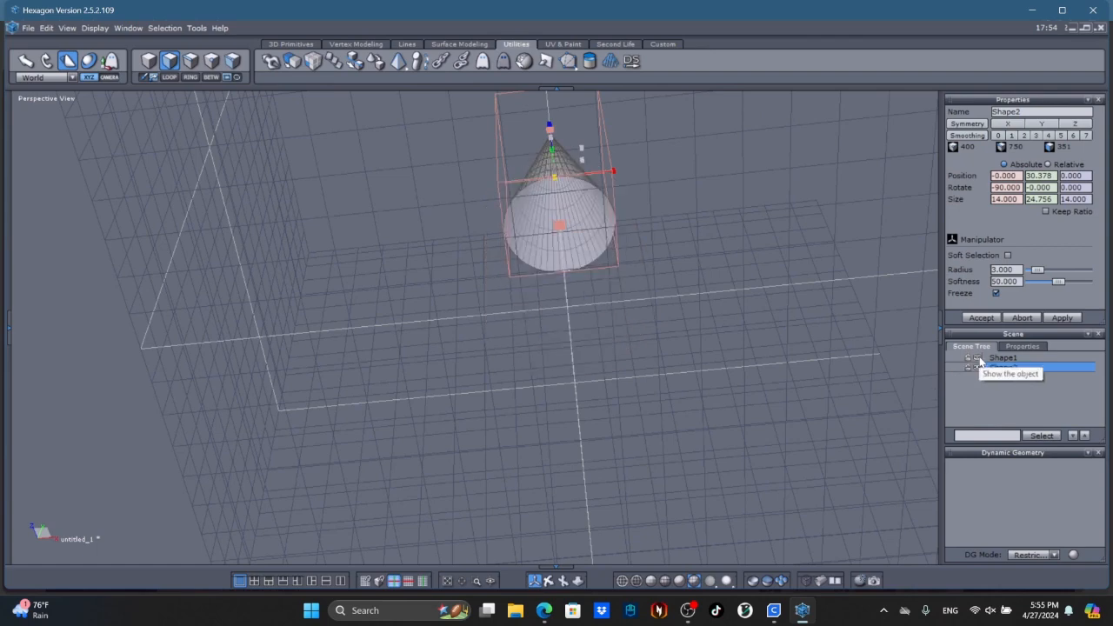
click(600, 223)
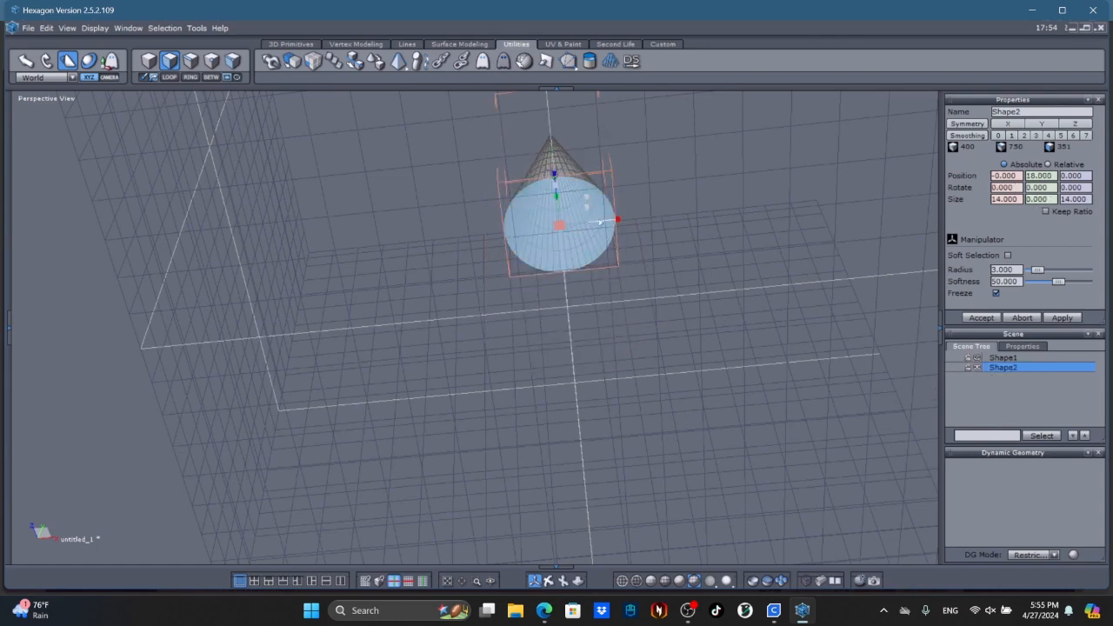
click(976, 357)
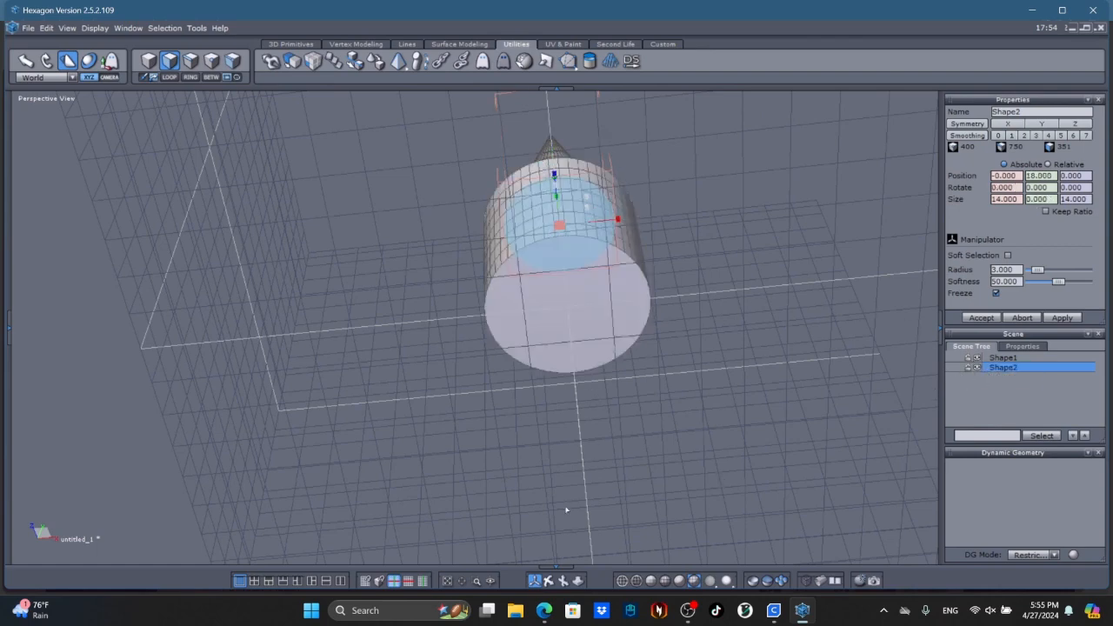
Step: Scale the cone's base face to 19 in X and Z to match the cylinder's rim
click(550, 581)
right_drag(675, 376, 612, 537)
click(535, 581)
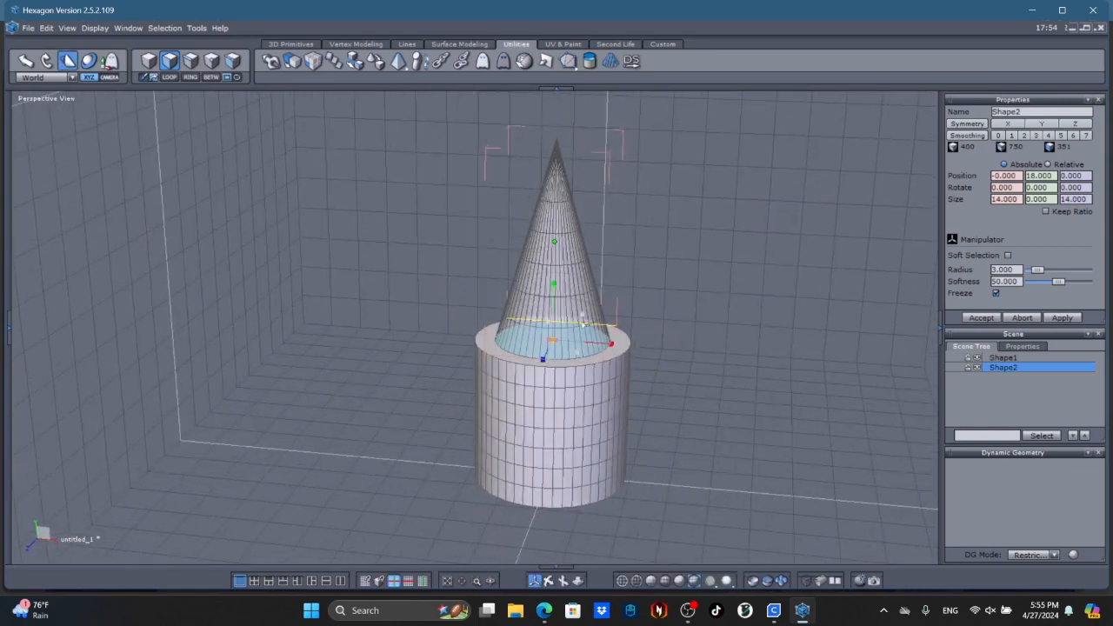
drag(578, 358, 577, 355)
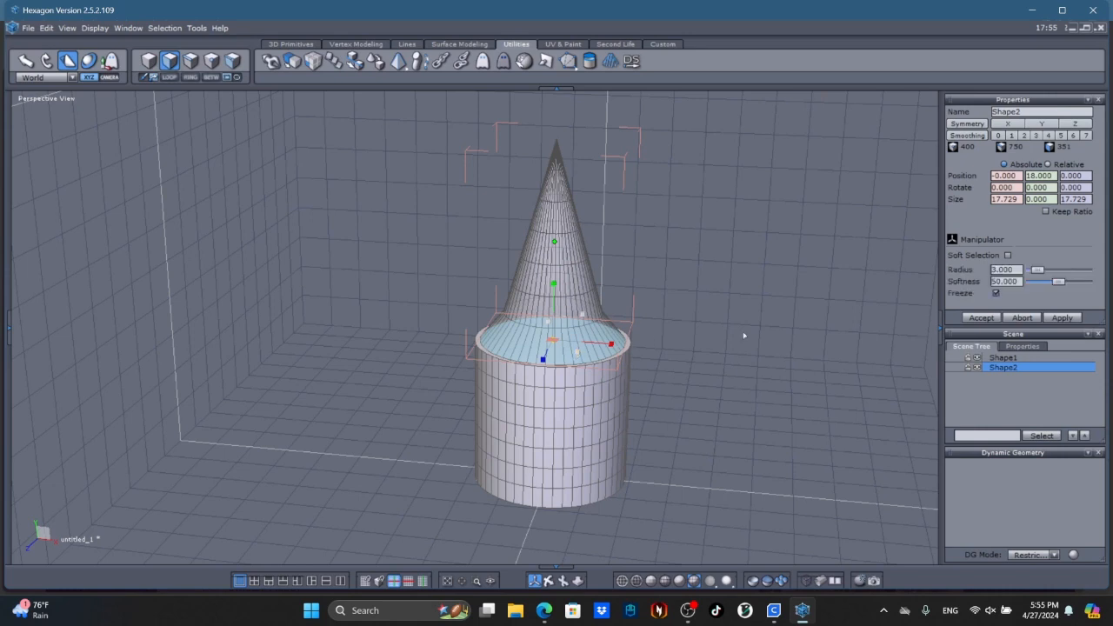
click(1013, 199)
text(19)
key(Tab)
key(Tab)
text(19)
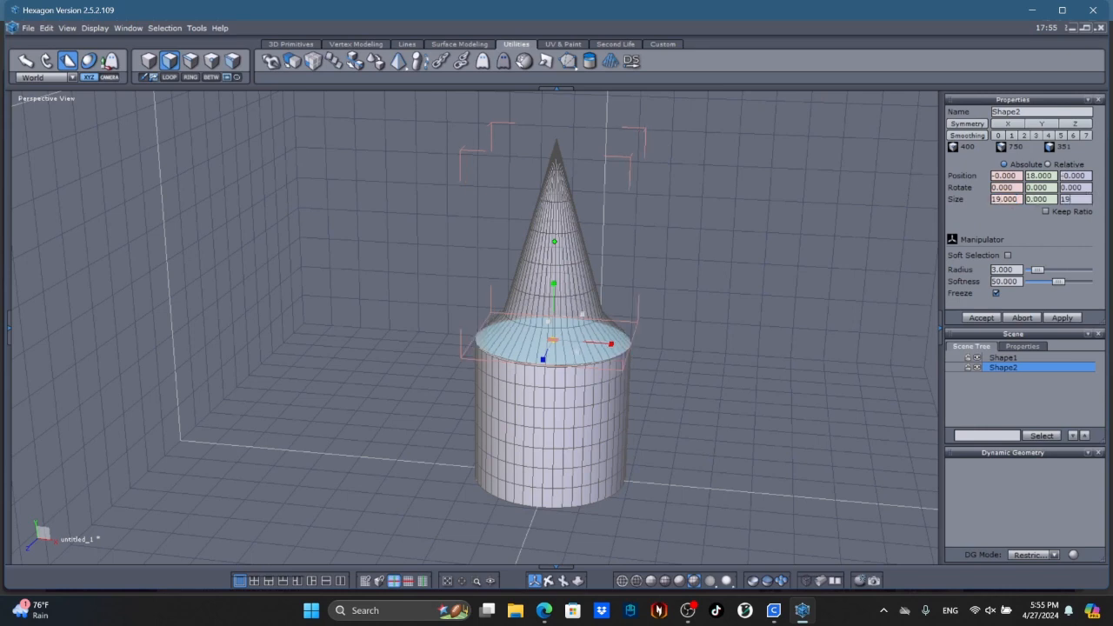
key(Return)
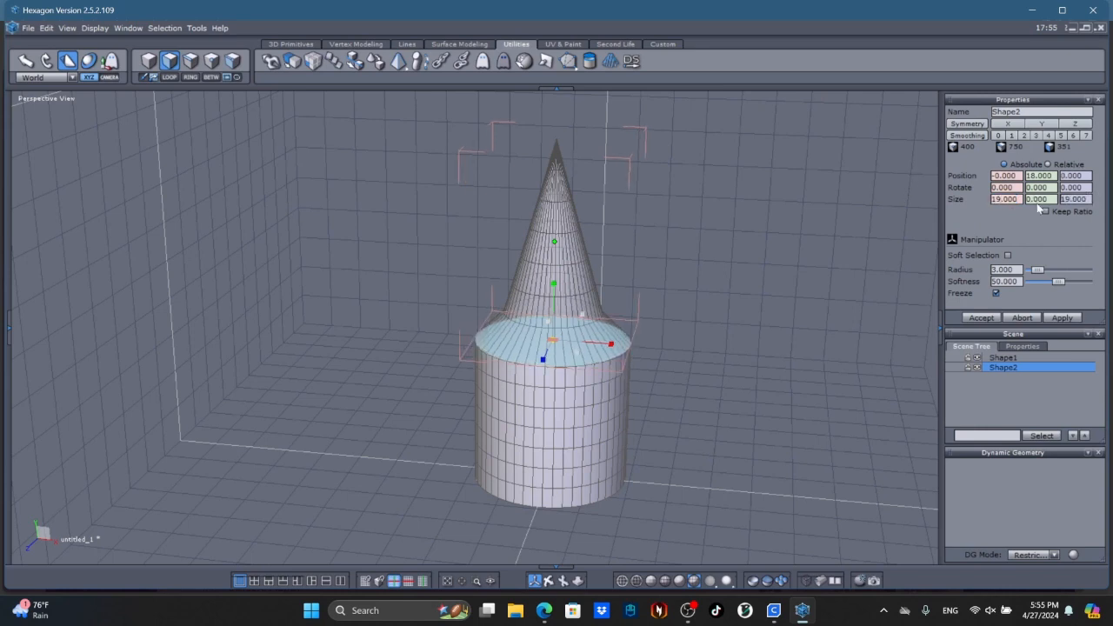
Step: Examine the widened cone from the side, compare it with the Flappy reference artwork in the browser, and return to Hexagon
click(548, 582)
middle_drag(530, 546, 435, 528)
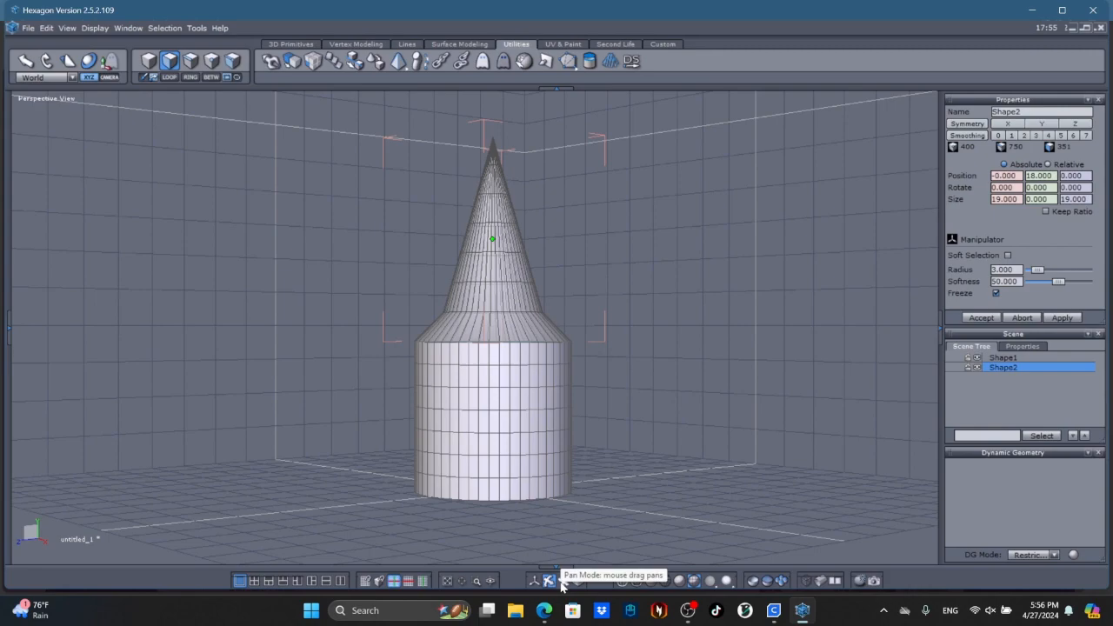
mouse_move(544, 611)
click(535, 561)
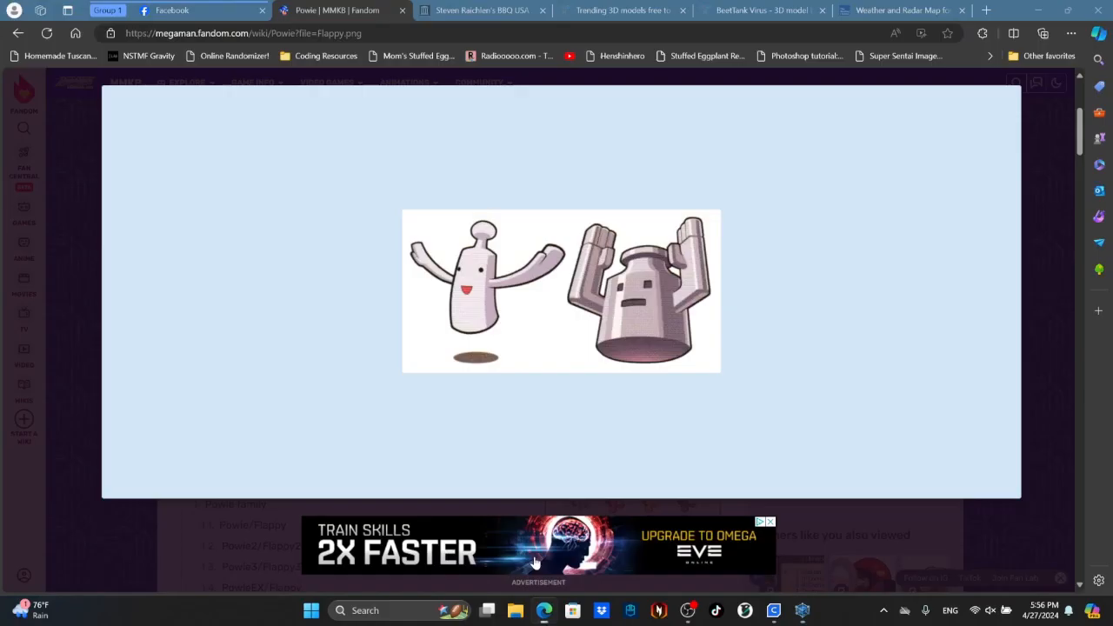
mouse_move(542, 613)
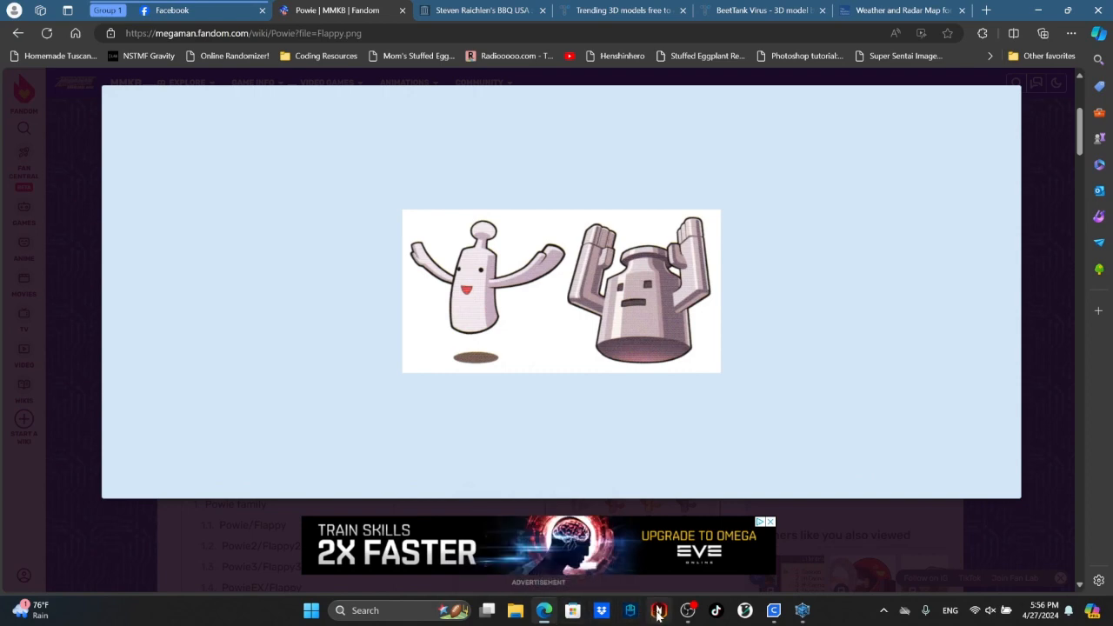
click(801, 610)
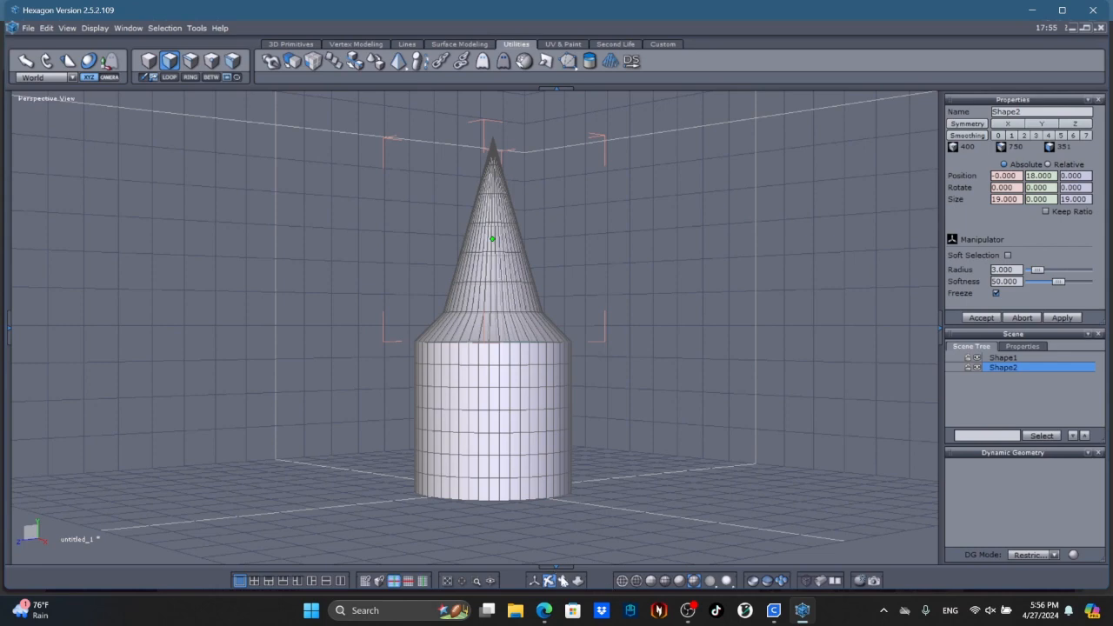
Step: Review the cone and cylinder from a new angle, and return to object selection with the whole cone selected
click(563, 581)
mouse_move(581, 444)
middle_down()
mouse_move(582, 454)
mouse_move(564, 450)
middle_up()
drag(563, 450, 563, 408)
click(549, 580)
drag(584, 463, 664, 477)
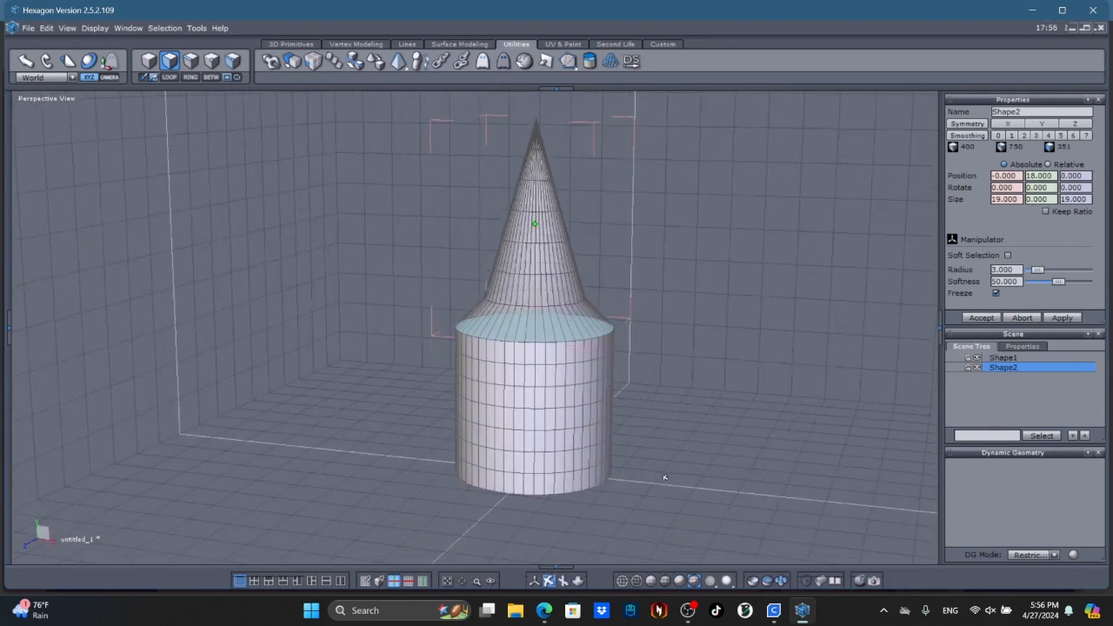
click(149, 60)
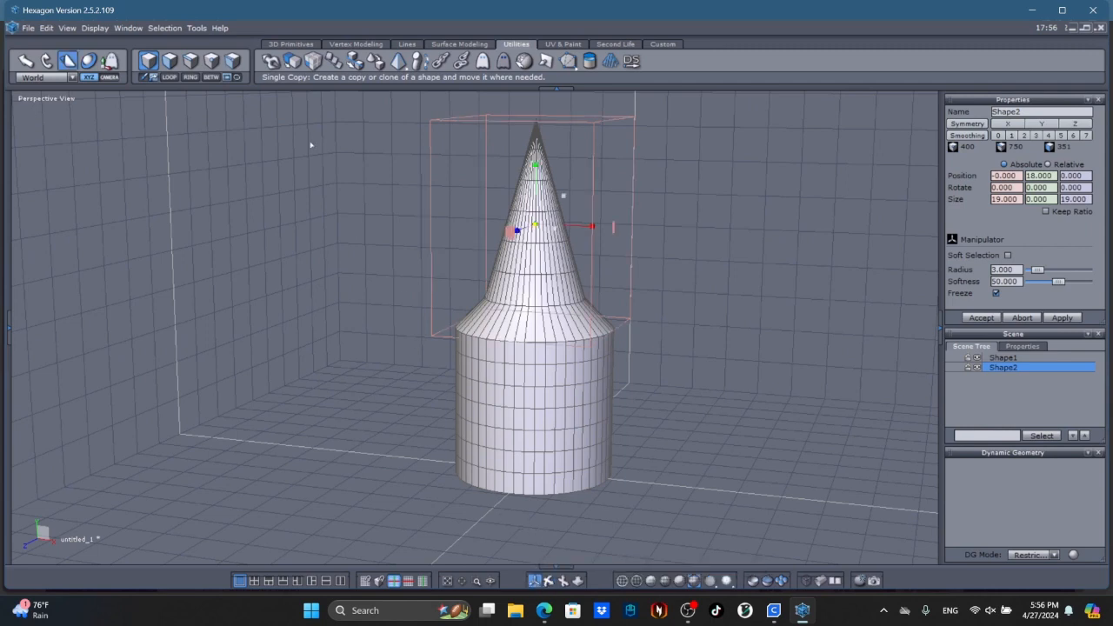
Step: Create a cube about 22.3 units per side beside the cylinder and set its X position to 0
click(285, 45)
click(271, 60)
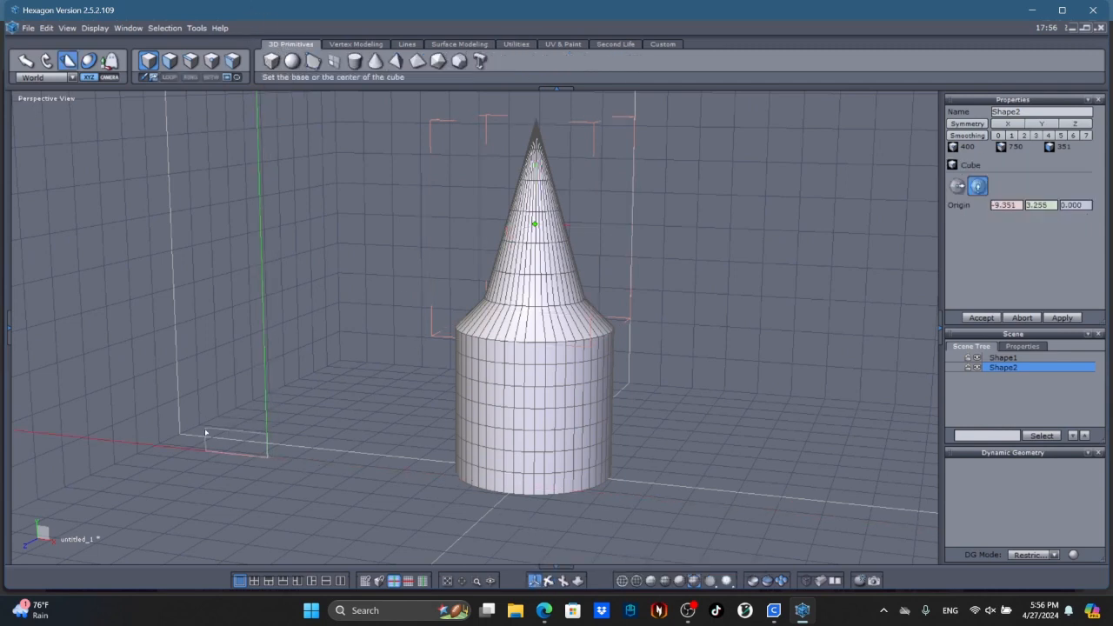
click(209, 506)
click(360, 497)
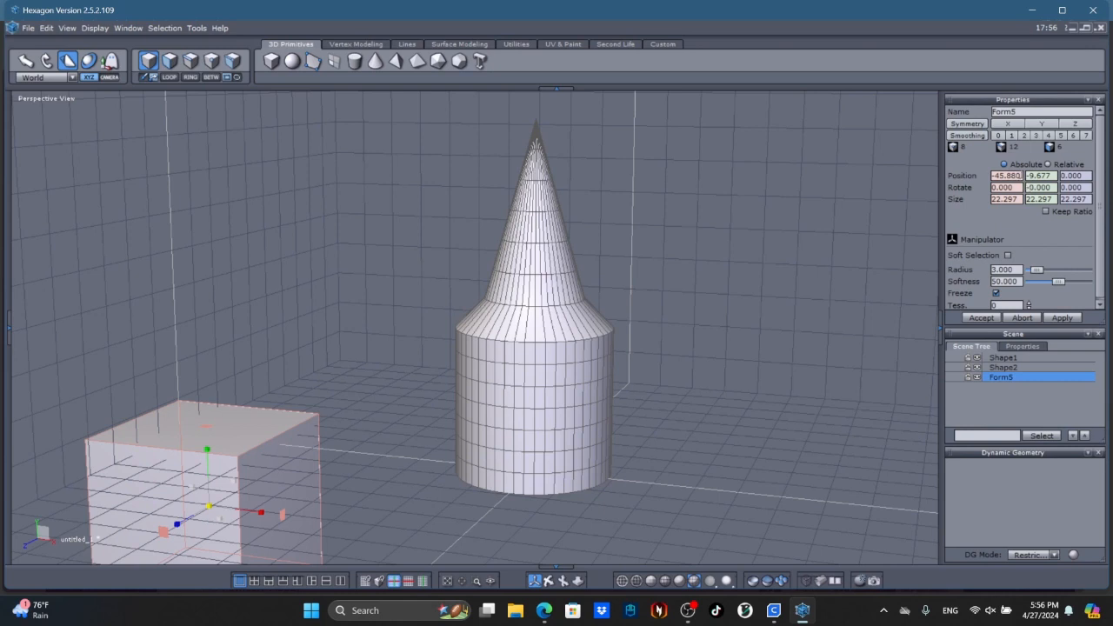
drag(1021, 177, 741, 216)
text(0)
key(Return)
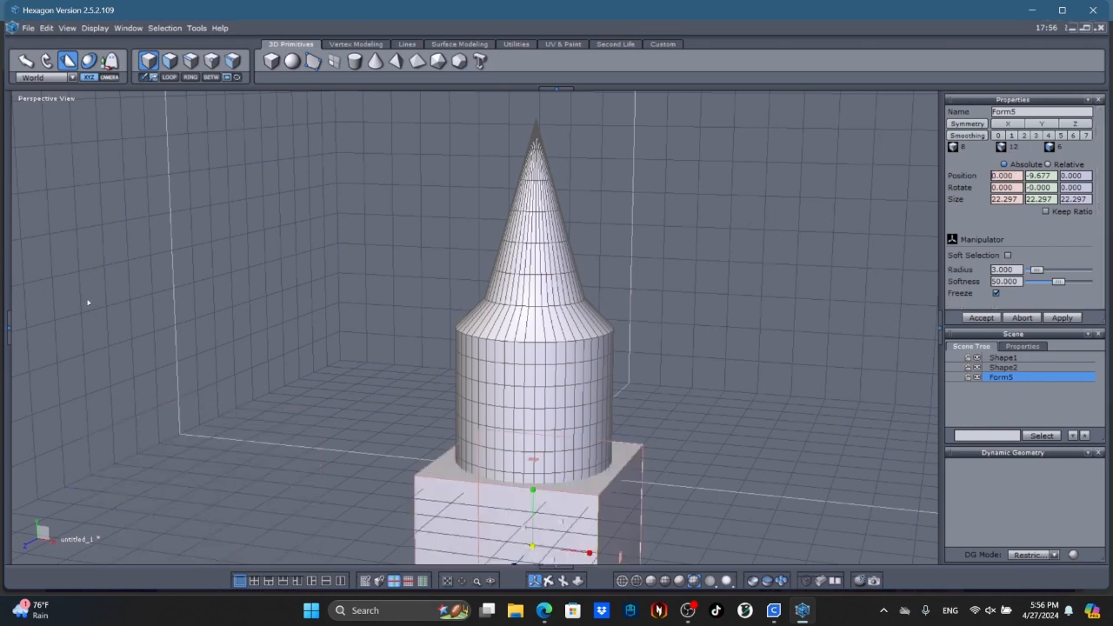
Step: Raise the cube along Y to about 36.28 so it covers the upper part of the cone, checking the overlap from the side
click(27, 61)
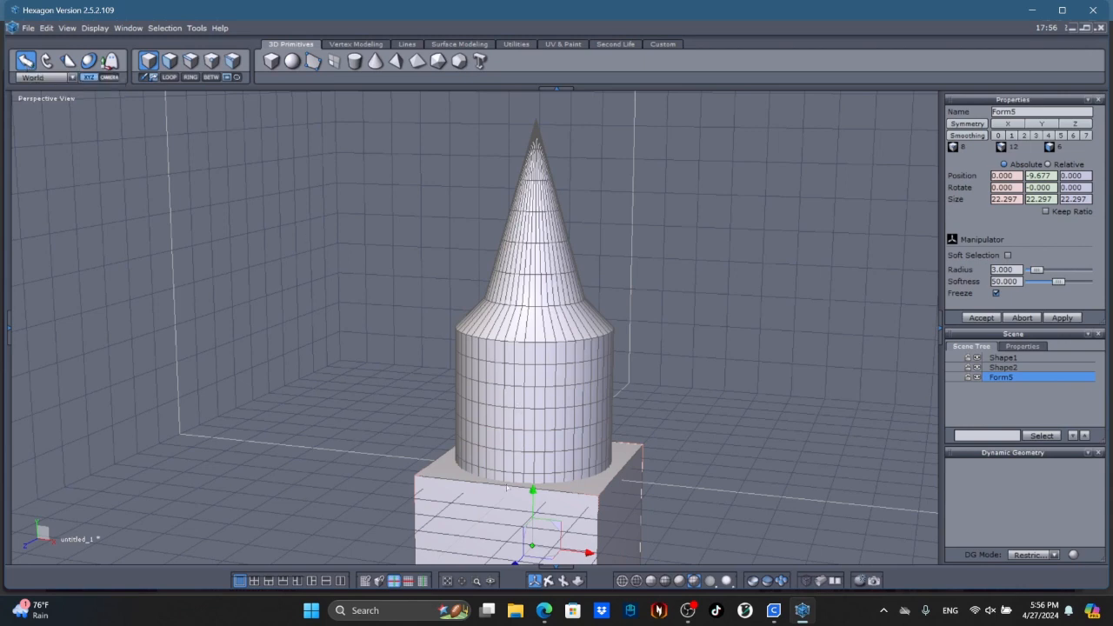
drag(533, 491, 620, 130)
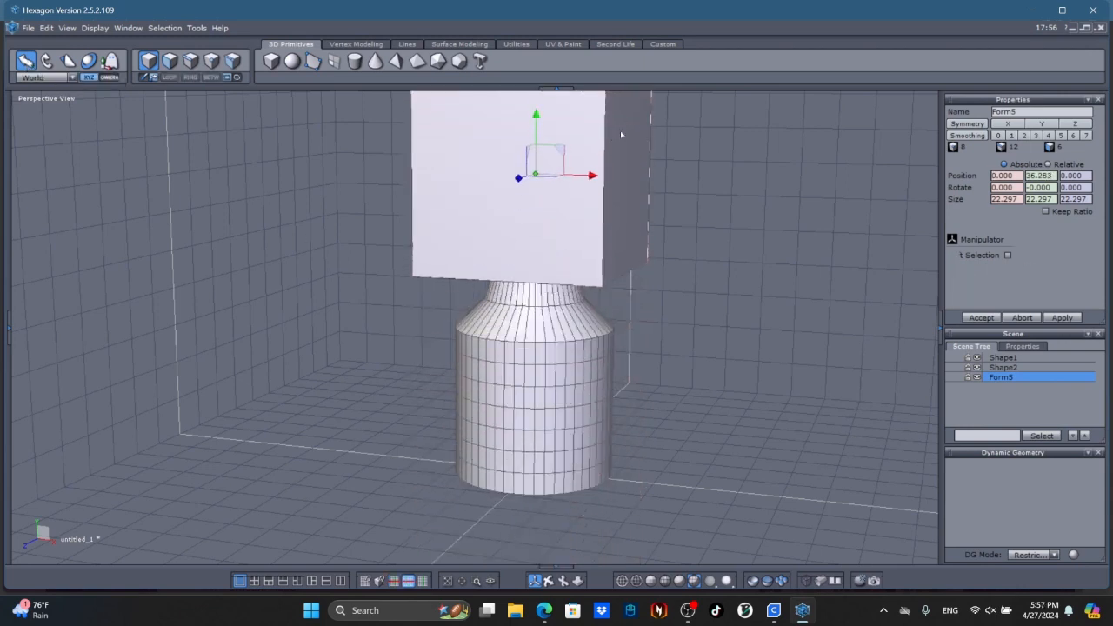
click(549, 582)
drag(380, 452, 432, 431)
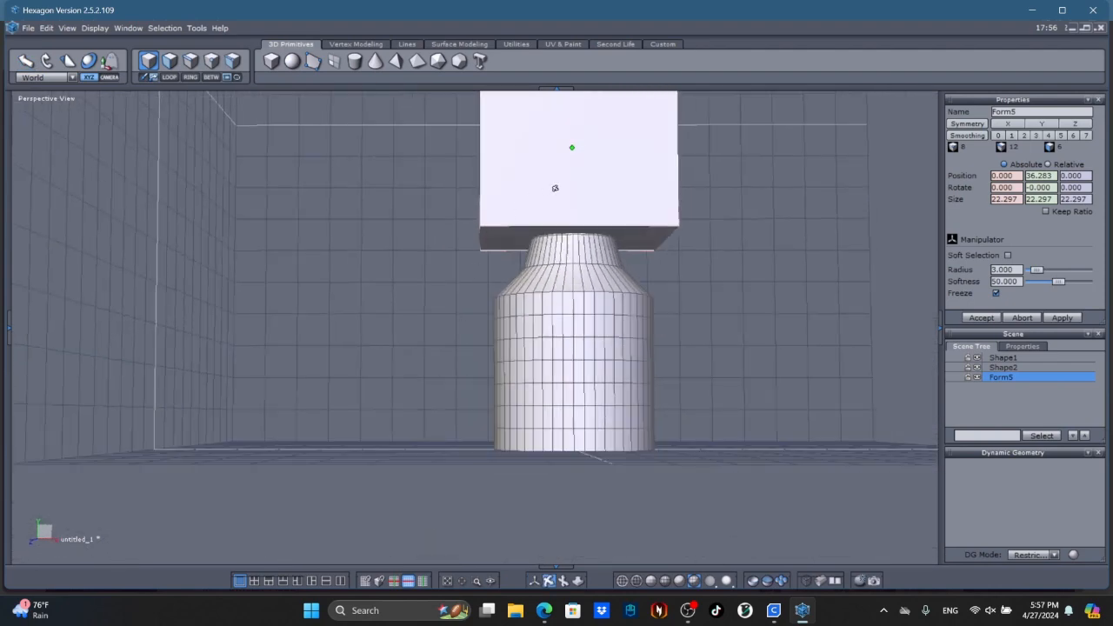
scroll(606, 203, up, 5)
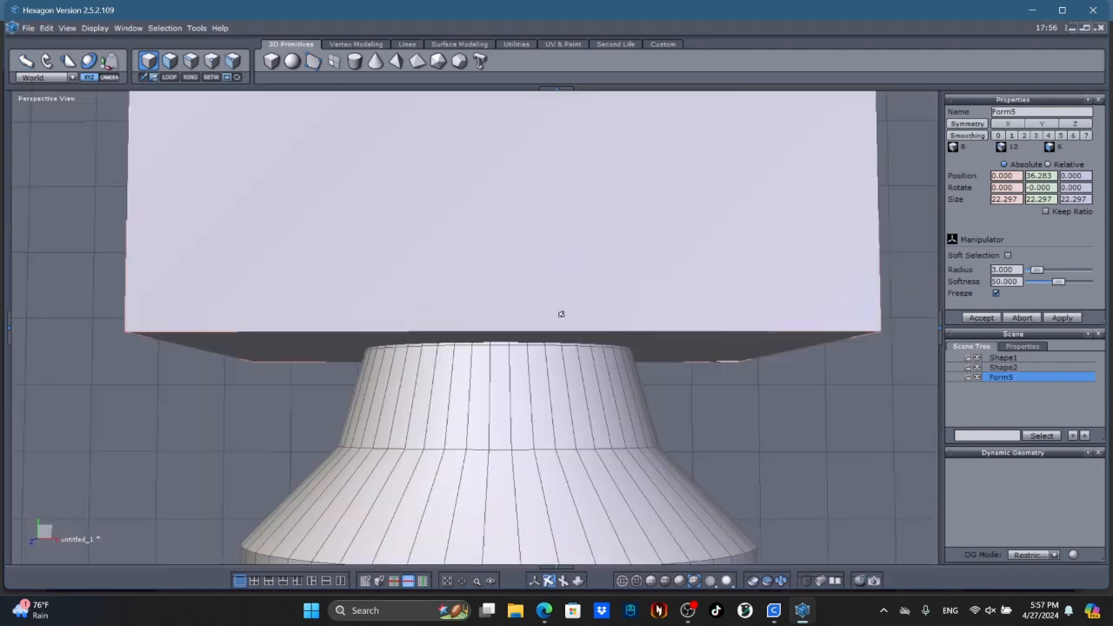
click(534, 580)
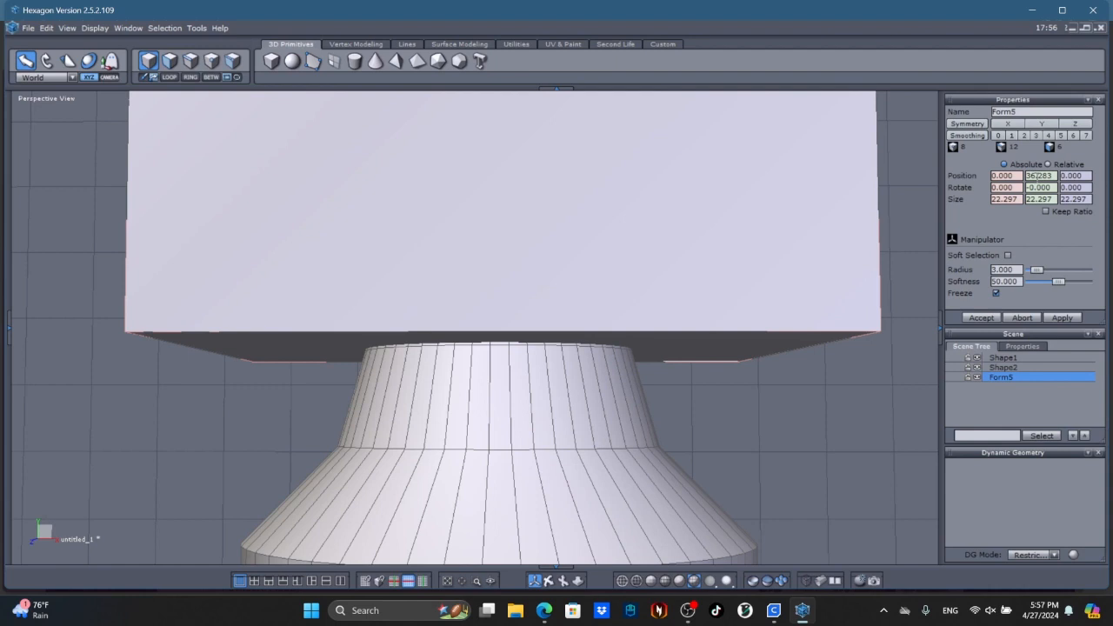
Step: Try nudging the cube's Y position back and forth between 36.183 and 36.283
scroll(1046, 175, down, 1)
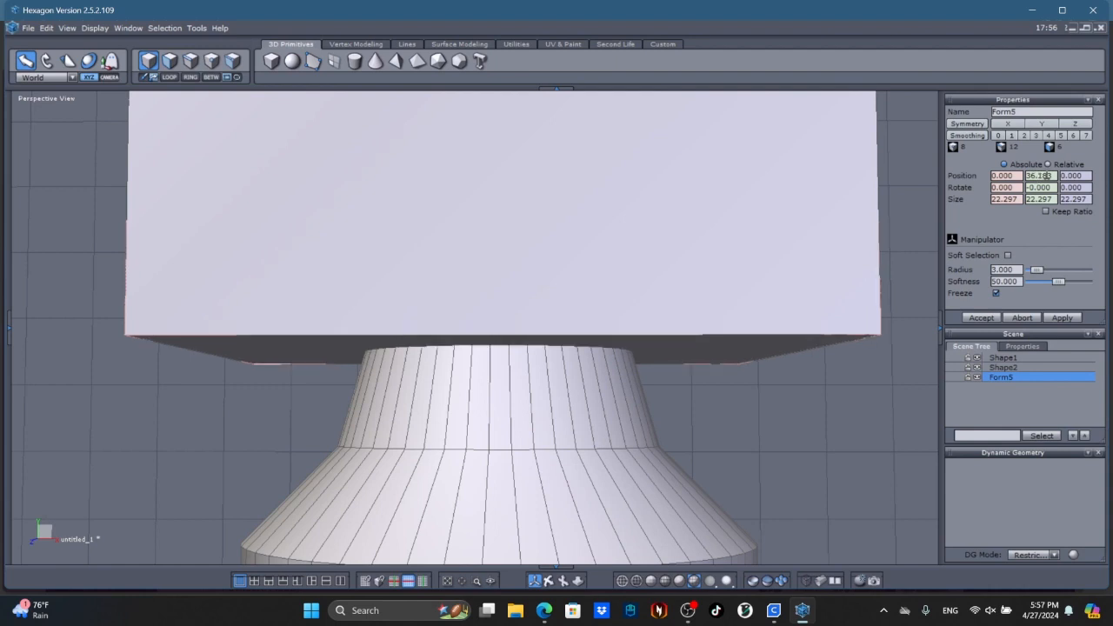
scroll(1046, 176, up, 1)
scroll(1046, 176, down, 1)
scroll(1046, 176, up, 1)
scroll(1047, 175, down, 1)
scroll(1047, 176, up, 1)
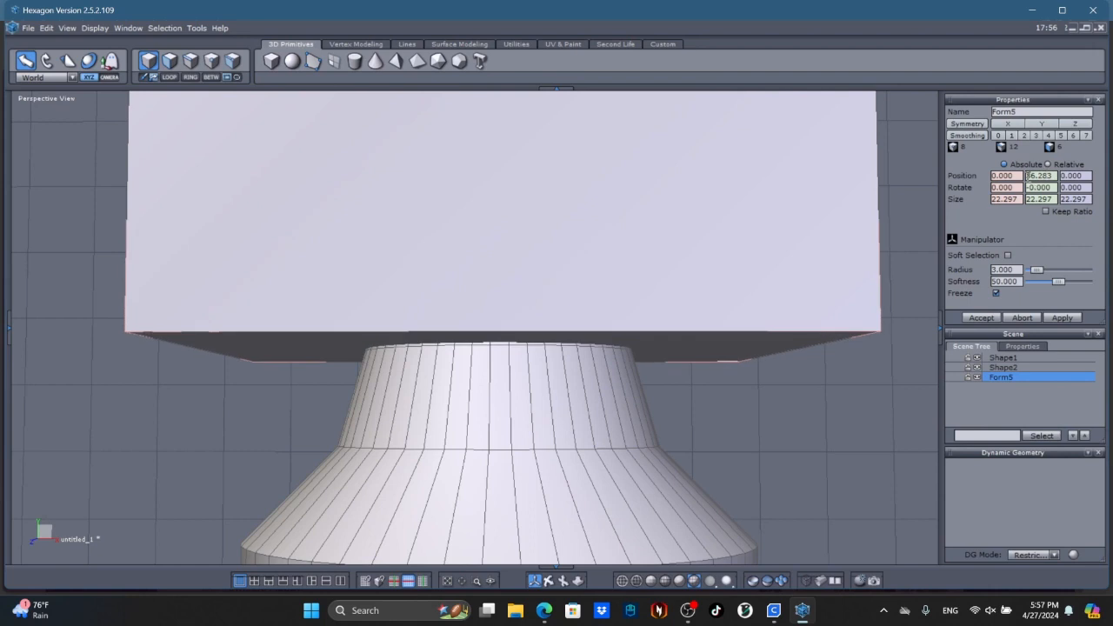
scroll(1028, 176, down, 1)
scroll(1029, 175, up, 1)
scroll(1028, 176, down, 1)
scroll(1029, 175, up, 1)
scroll(1029, 175, down, 1)
scroll(1029, 176, up, 1)
scroll(1028, 176, down, 1)
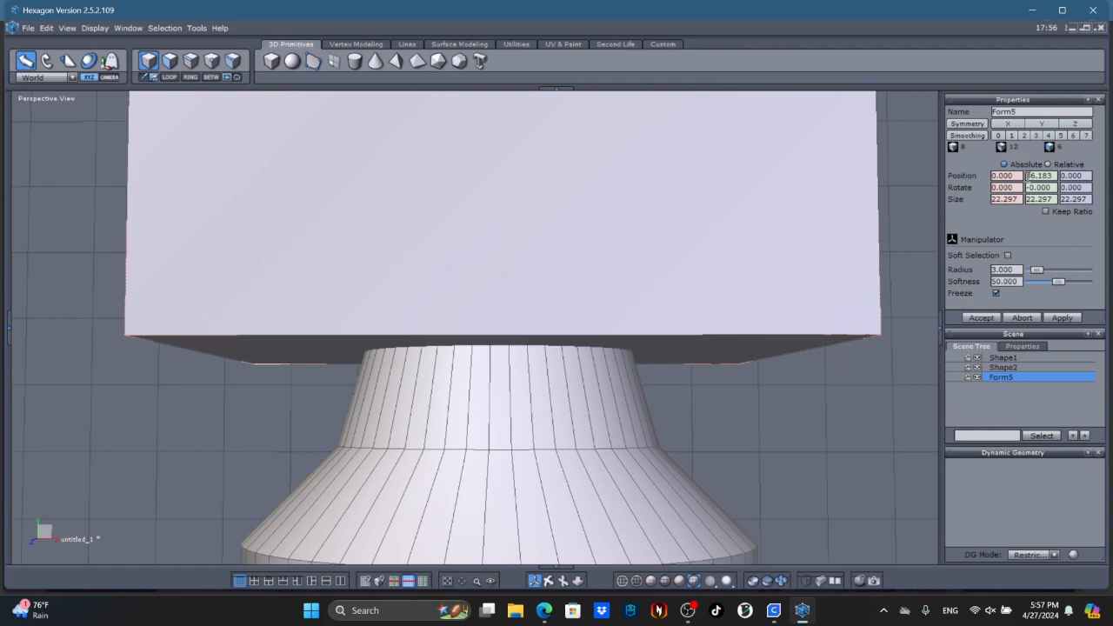
scroll(1028, 176, up, 1)
scroll(1029, 175, down, 1)
scroll(1029, 176, up, 1)
scroll(1028, 176, down, 1)
scroll(1028, 175, up, 1)
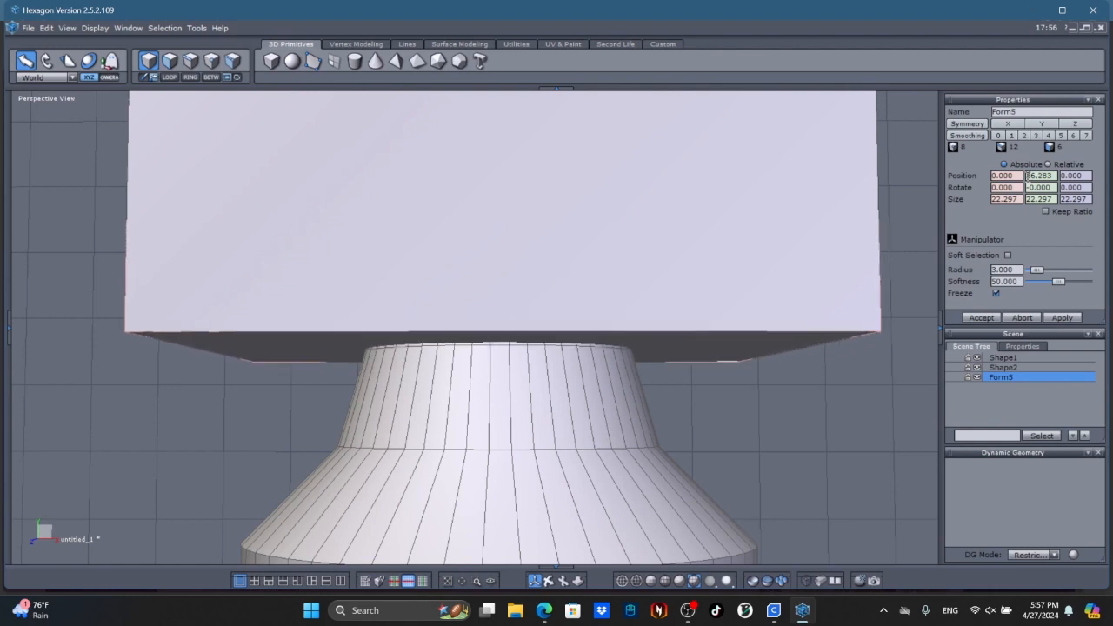
scroll(1028, 176, down, 1)
scroll(1029, 175, up, 1)
scroll(1028, 176, down, 1)
scroll(1028, 176, up, 1)
scroll(1029, 176, down, 1)
scroll(1029, 176, up, 1)
scroll(1028, 175, down, 1)
scroll(1029, 175, up, 1)
scroll(1028, 175, down, 1)
scroll(1028, 176, up, 1)
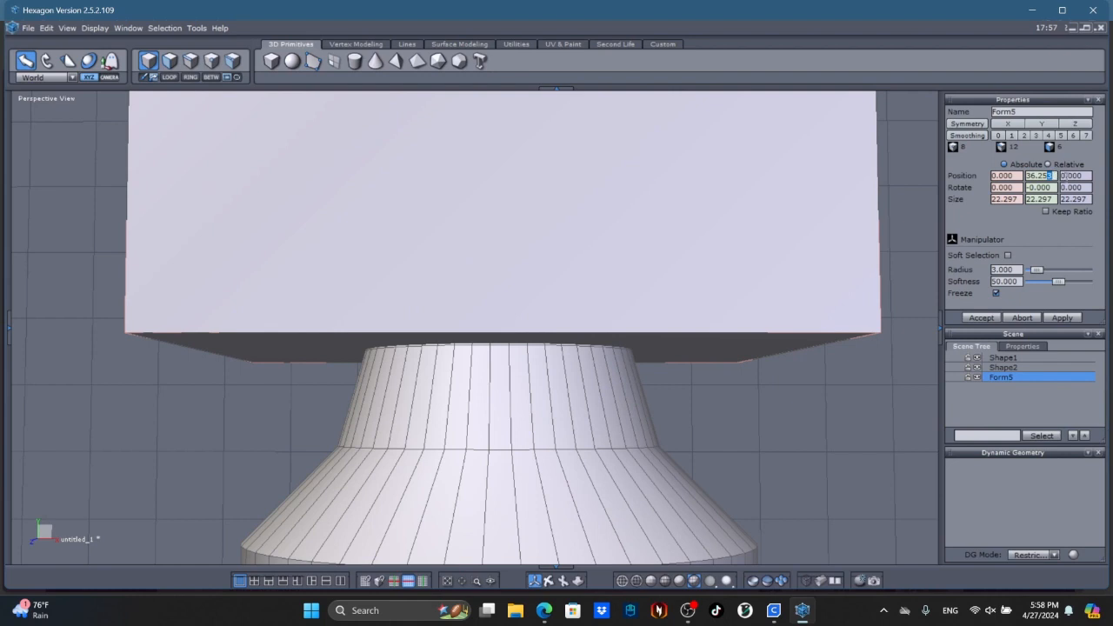
Step: Set the cube's Y position to 36.200
text(0)
text(25)
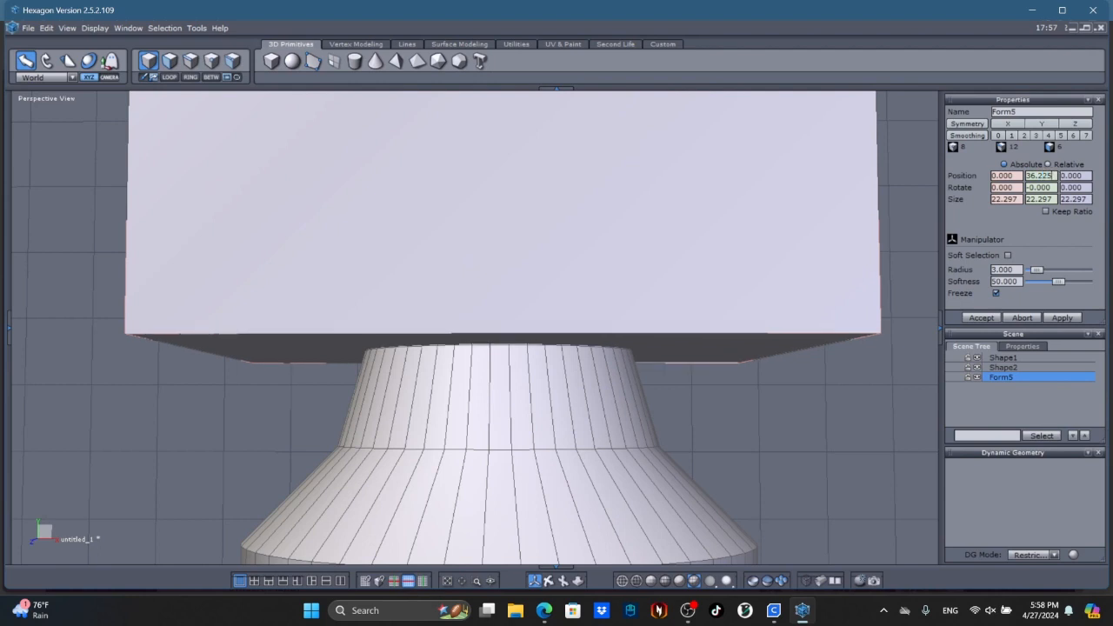
drag(1044, 175, 1054, 176)
text(00)
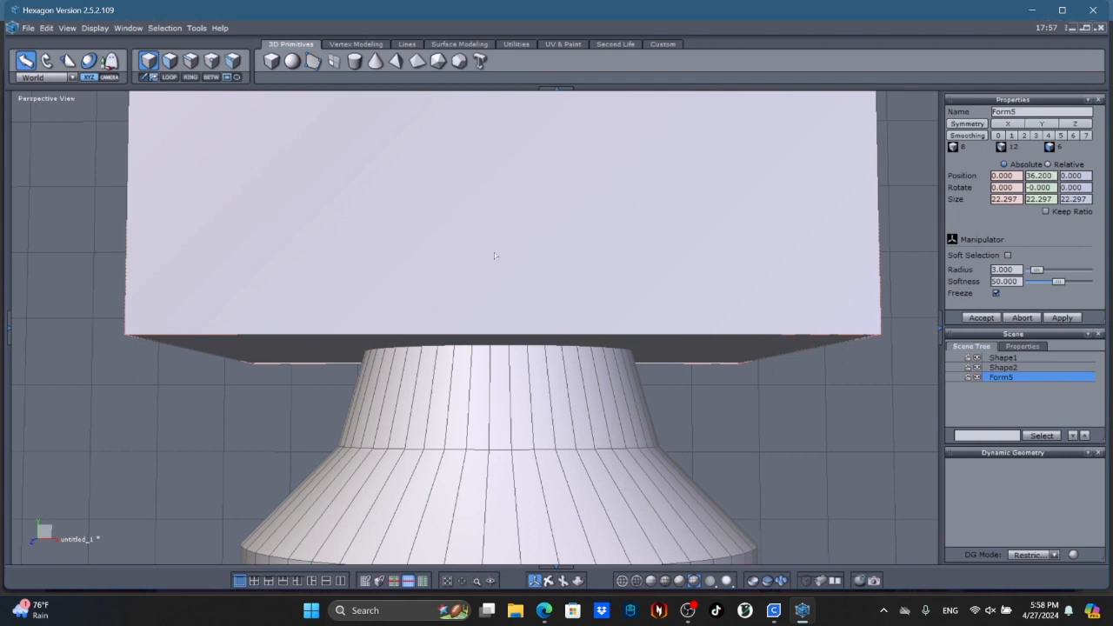
Step: Cut the upper part off the cone with a Boolean operation using the cube, check the cut, and accept it
click(464, 45)
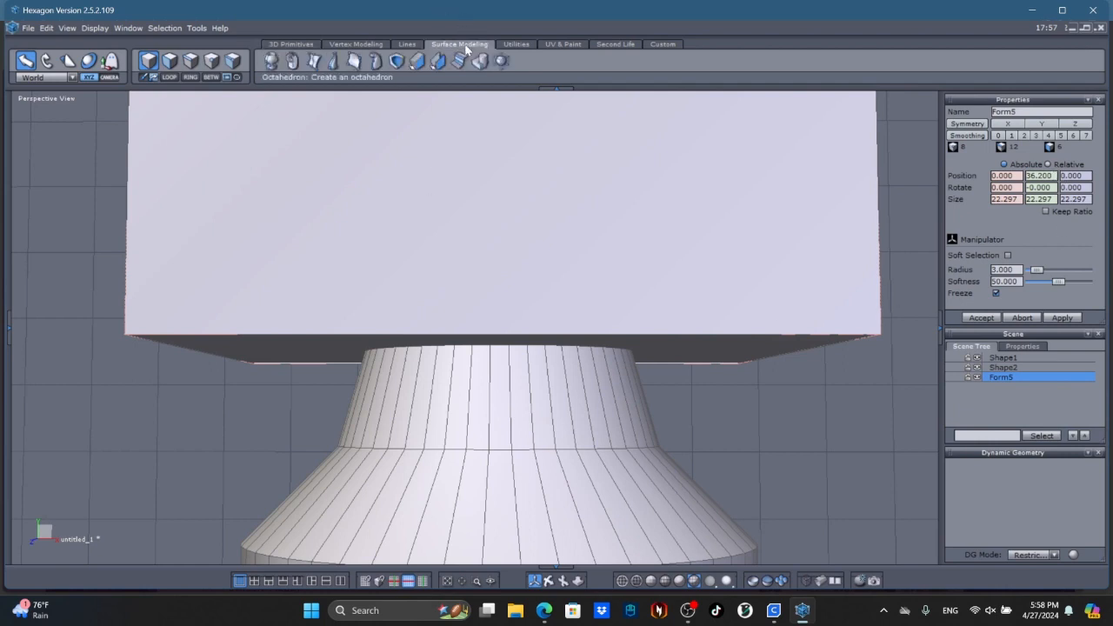
click(398, 61)
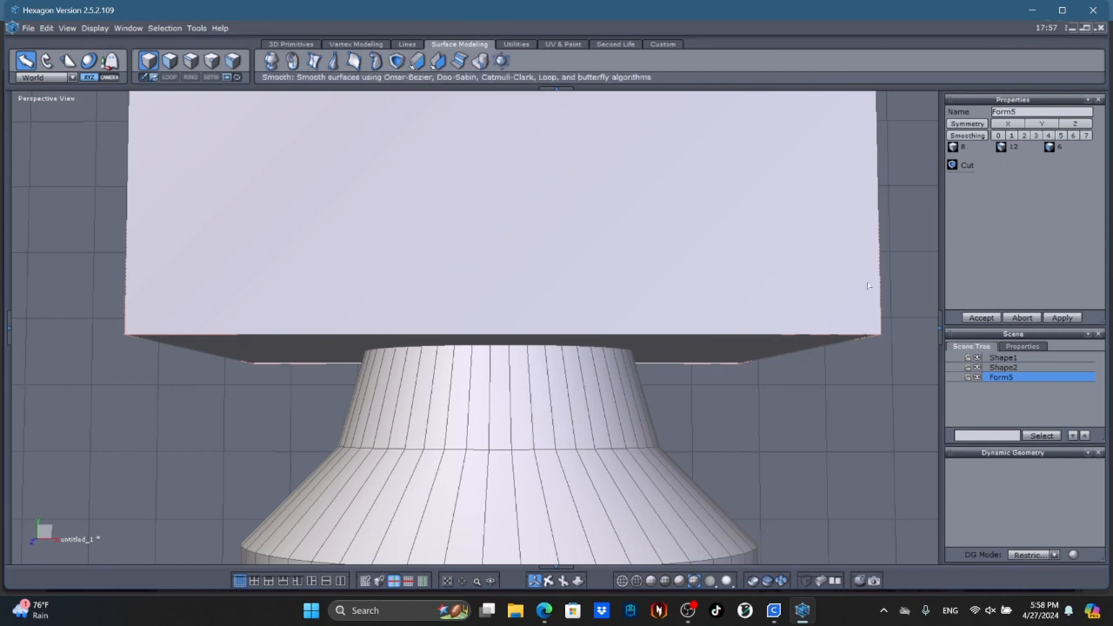
click(496, 474)
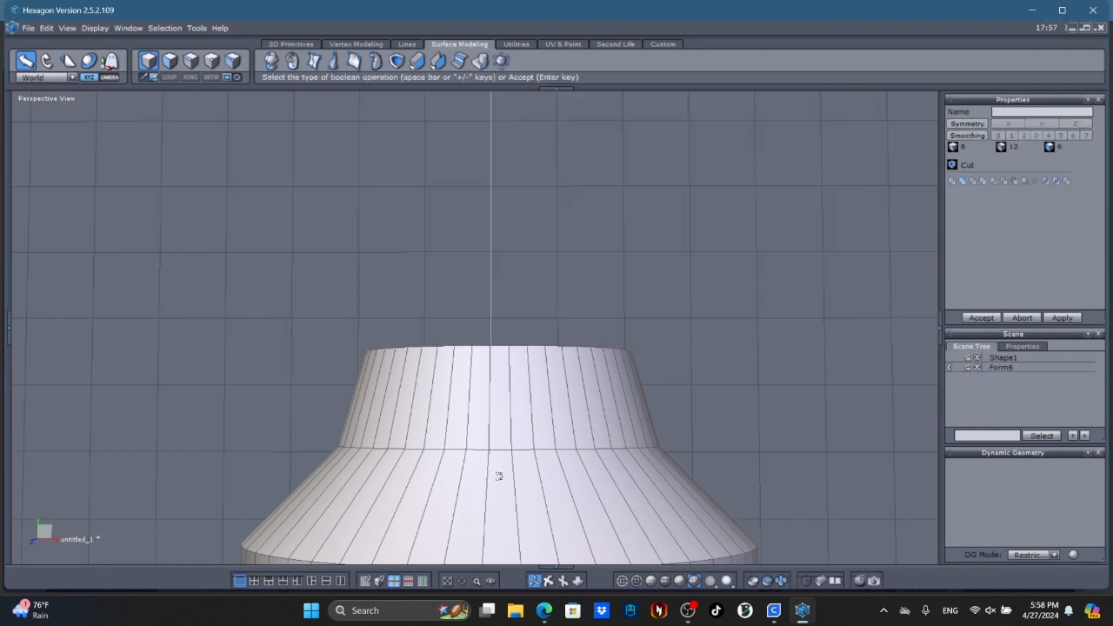
click(549, 580)
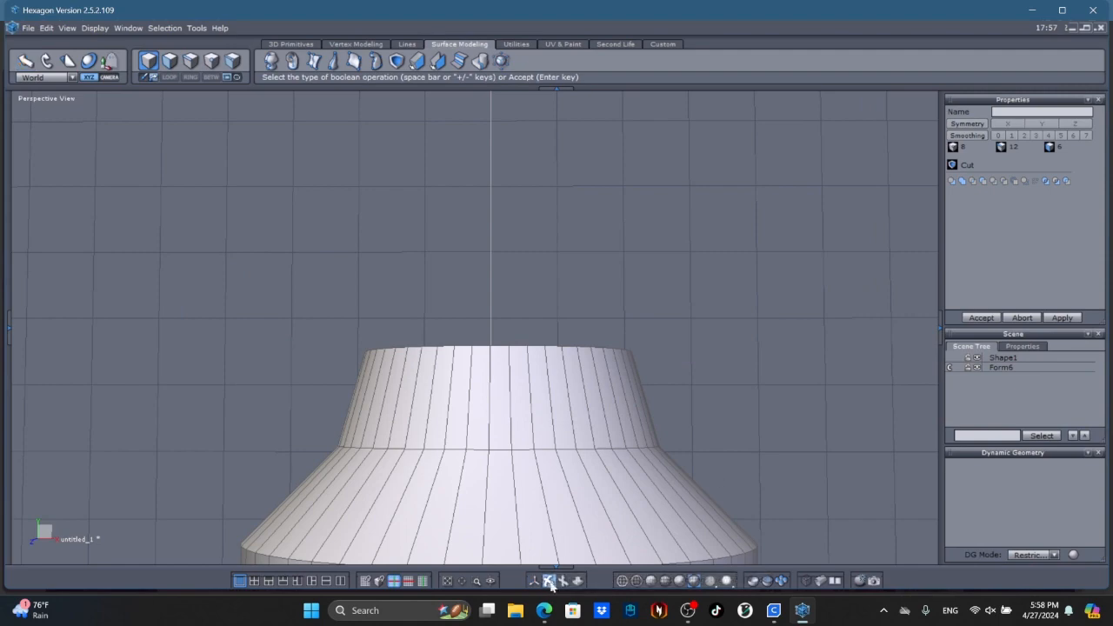
right_drag(780, 404, 766, 443)
scroll(761, 442, down, 4)
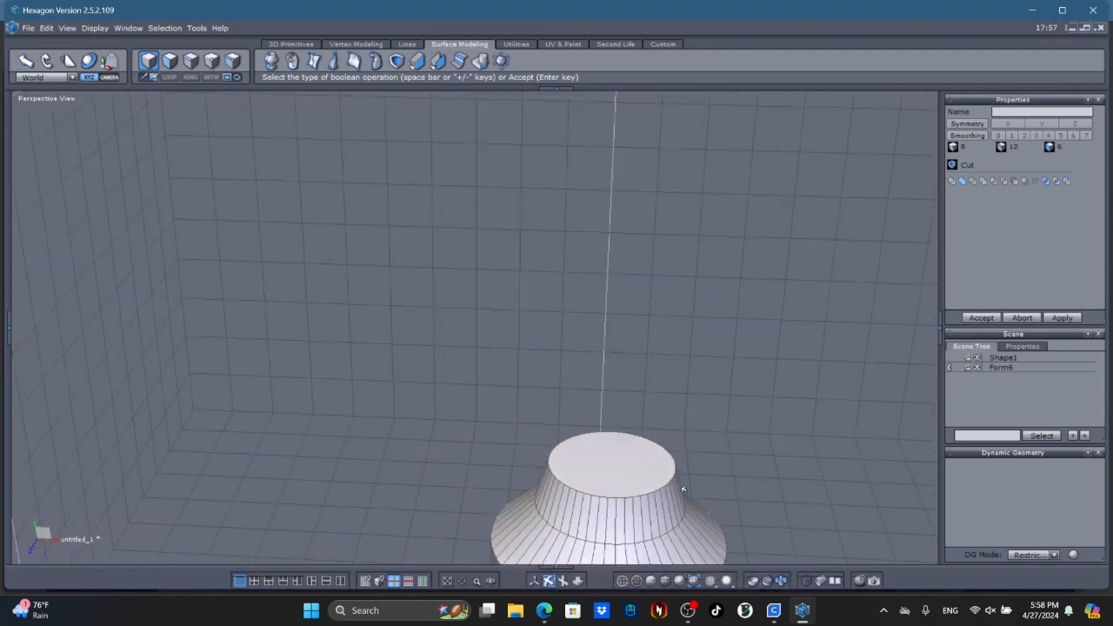
click(563, 581)
middle_drag(602, 549, 604, 474)
click(534, 580)
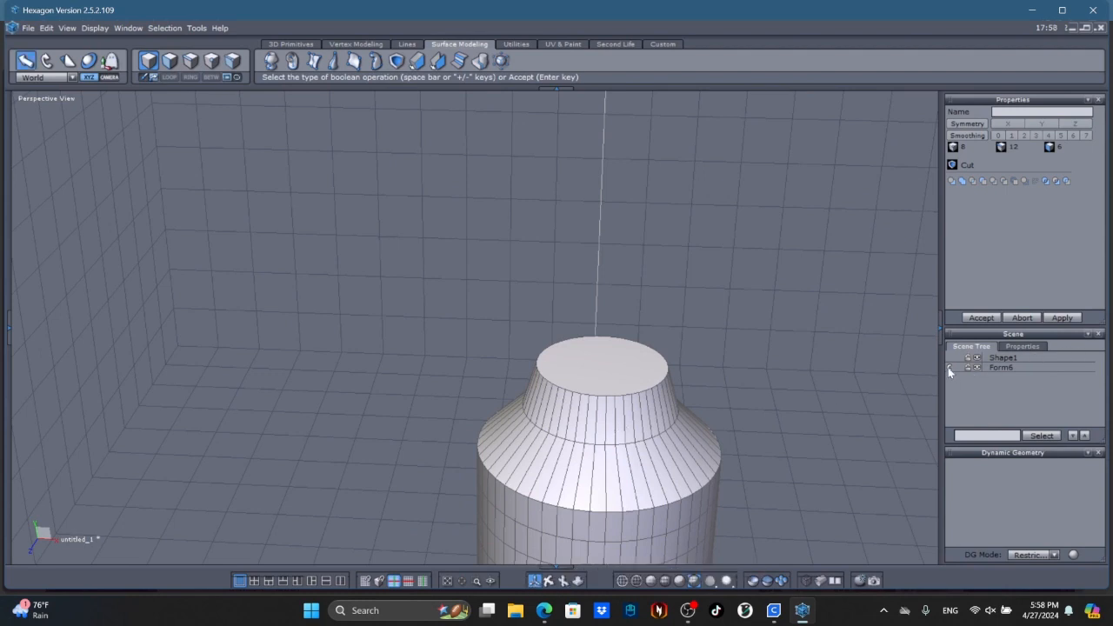
click(986, 318)
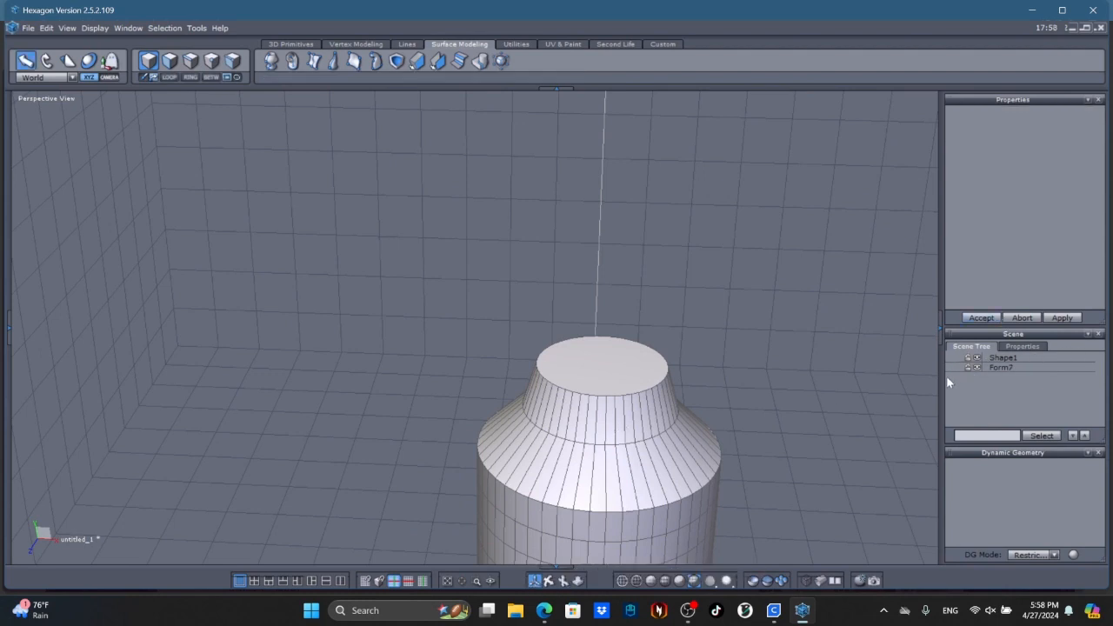
Step: Select the truncated cone and examine its flat top from above and at an angle
click(998, 368)
scroll(579, 421, up, 4)
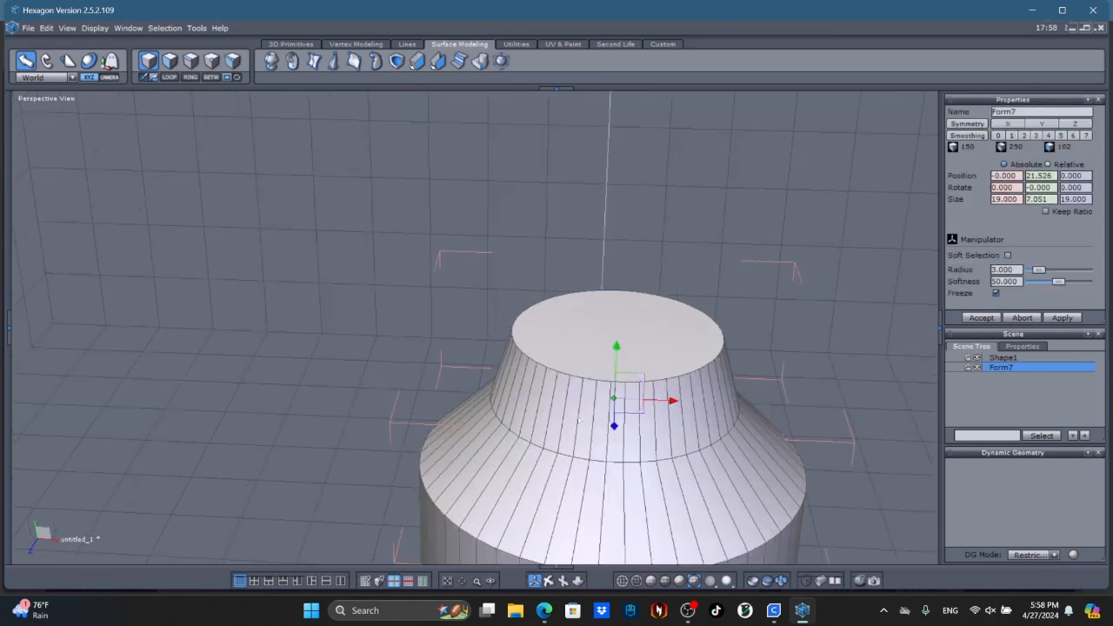
scroll(579, 420, down, 2)
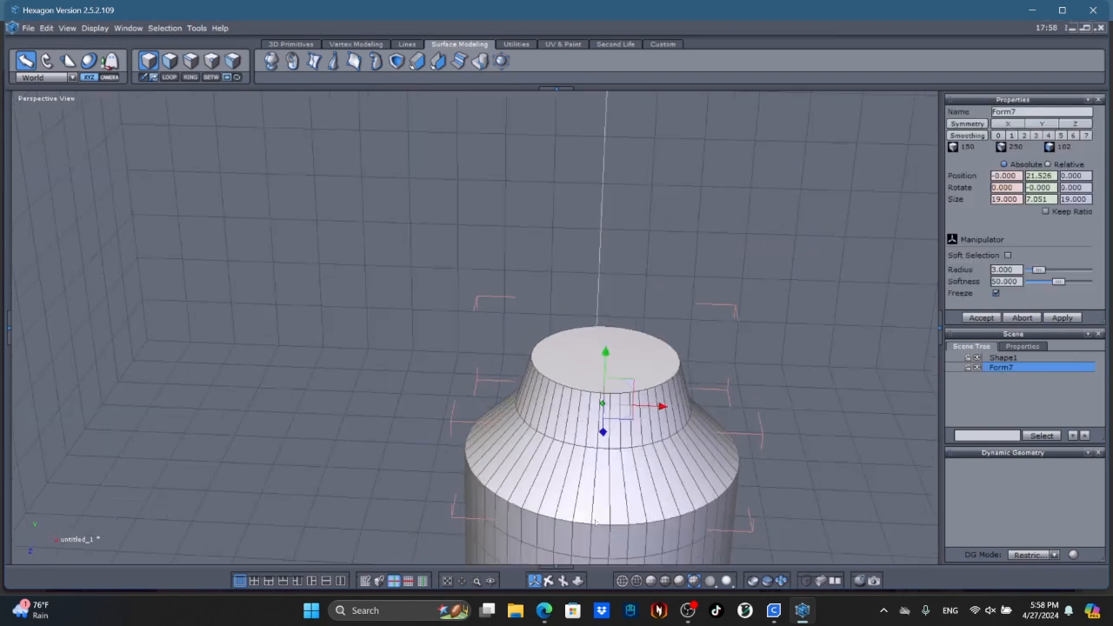
click(549, 580)
drag(514, 335, 432, 403)
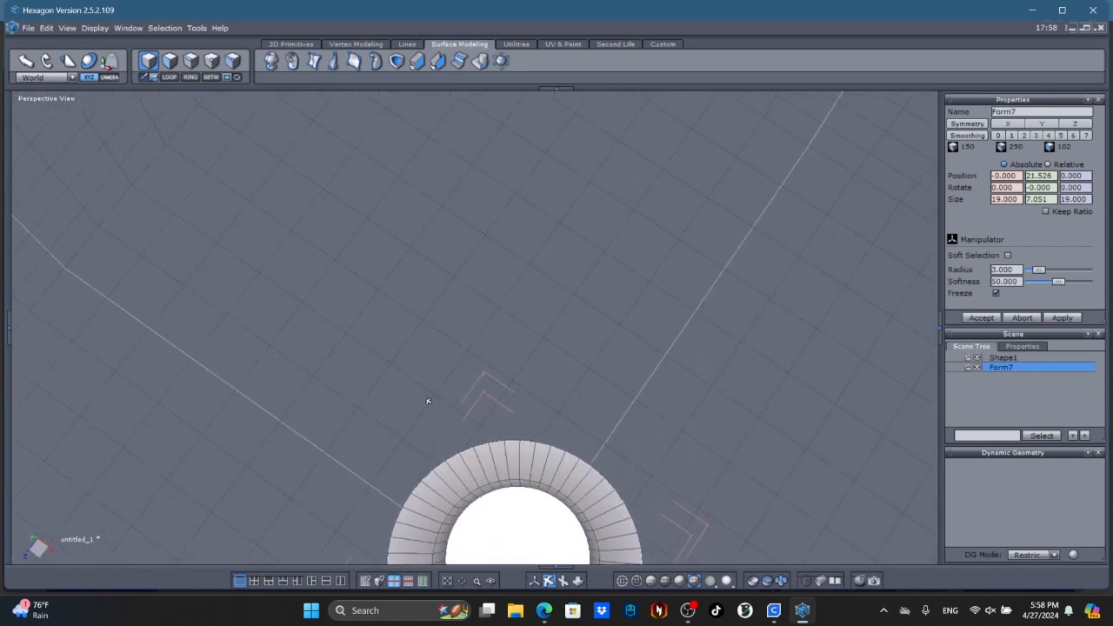
click(564, 581)
drag(554, 534, 478, 455)
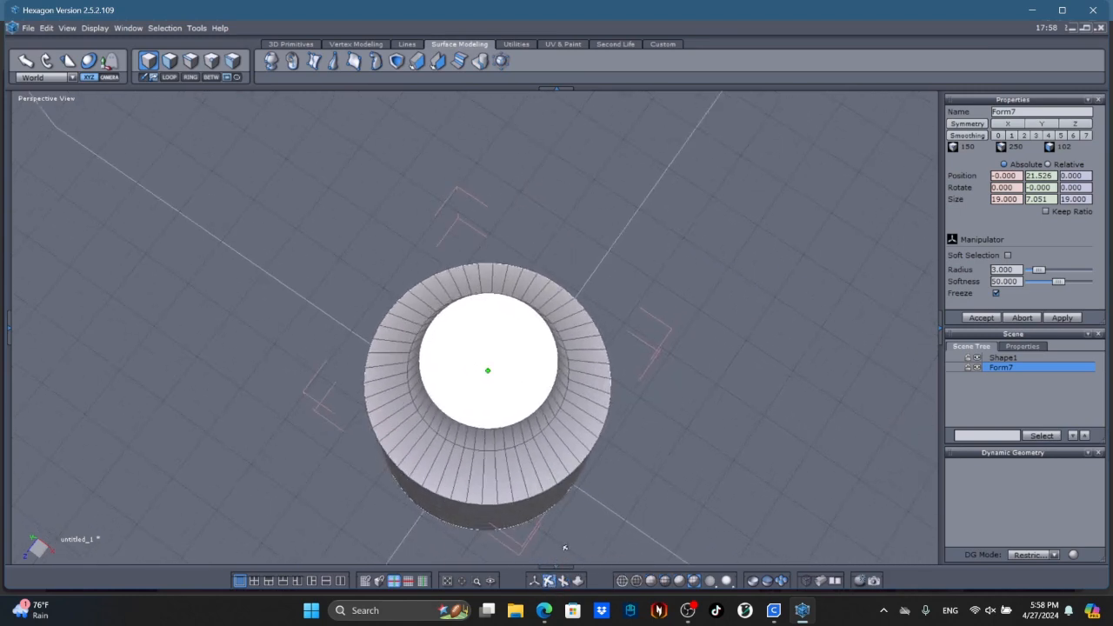
click(562, 580)
drag(465, 419, 460, 443)
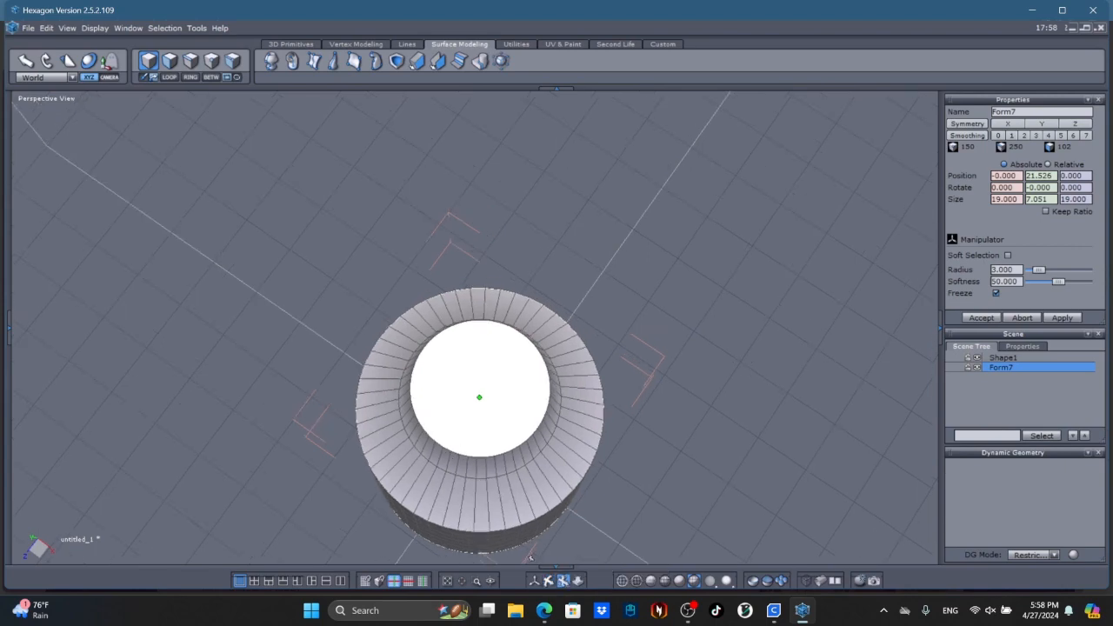
click(547, 580)
drag(541, 447, 606, 392)
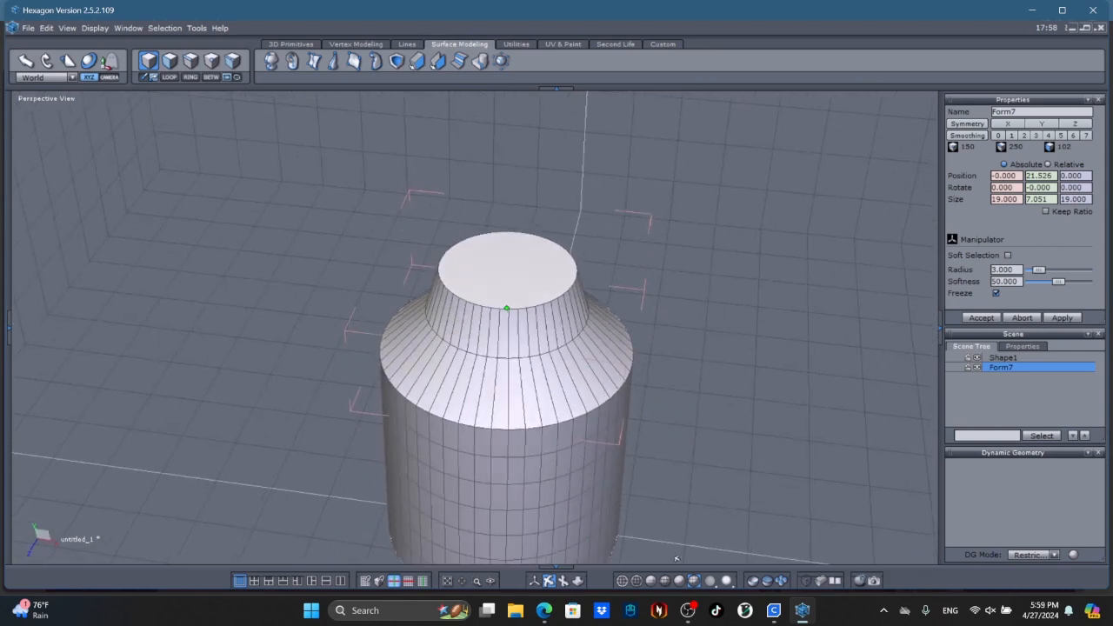
click(534, 582)
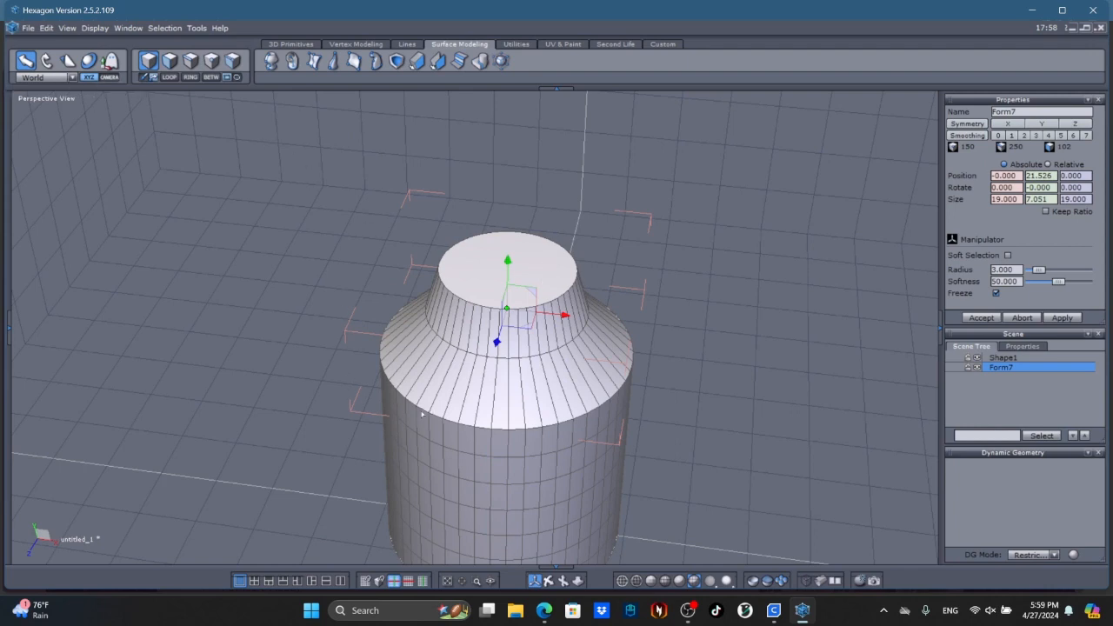
Step: Switch to the scale manipulator and select the truncated cone's circular top face in face selection mode
click(68, 61)
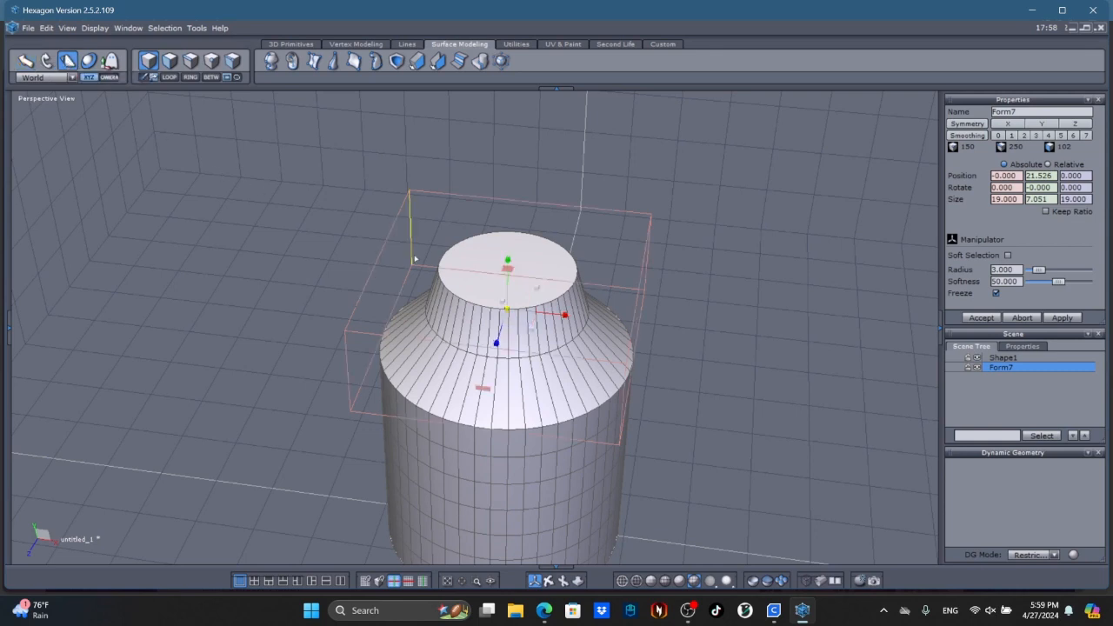
click(170, 60)
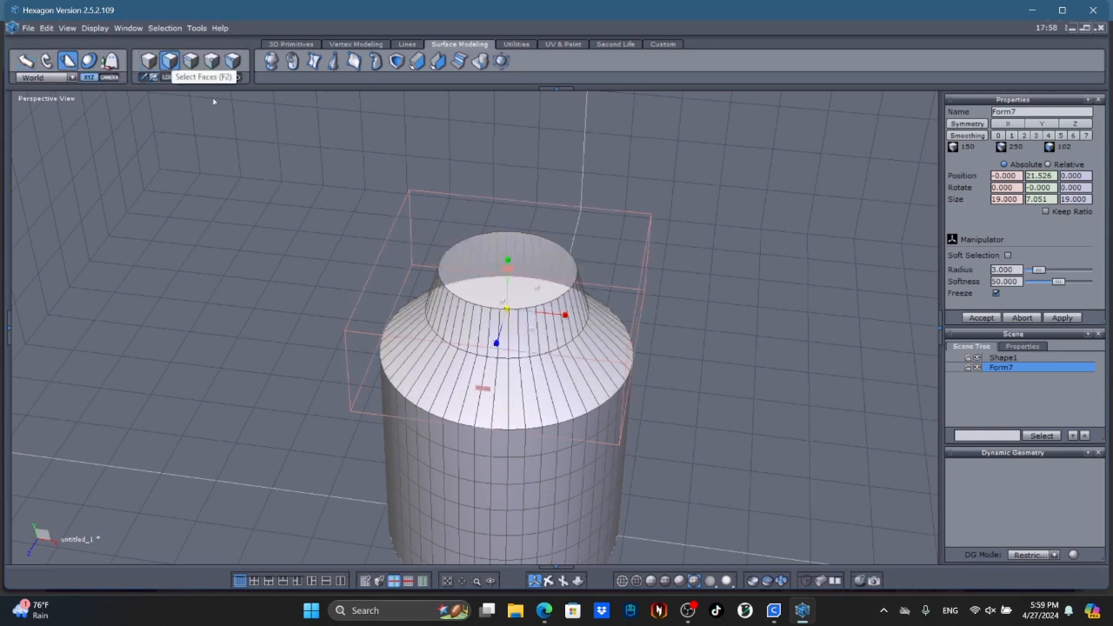
click(538, 260)
click(538, 259)
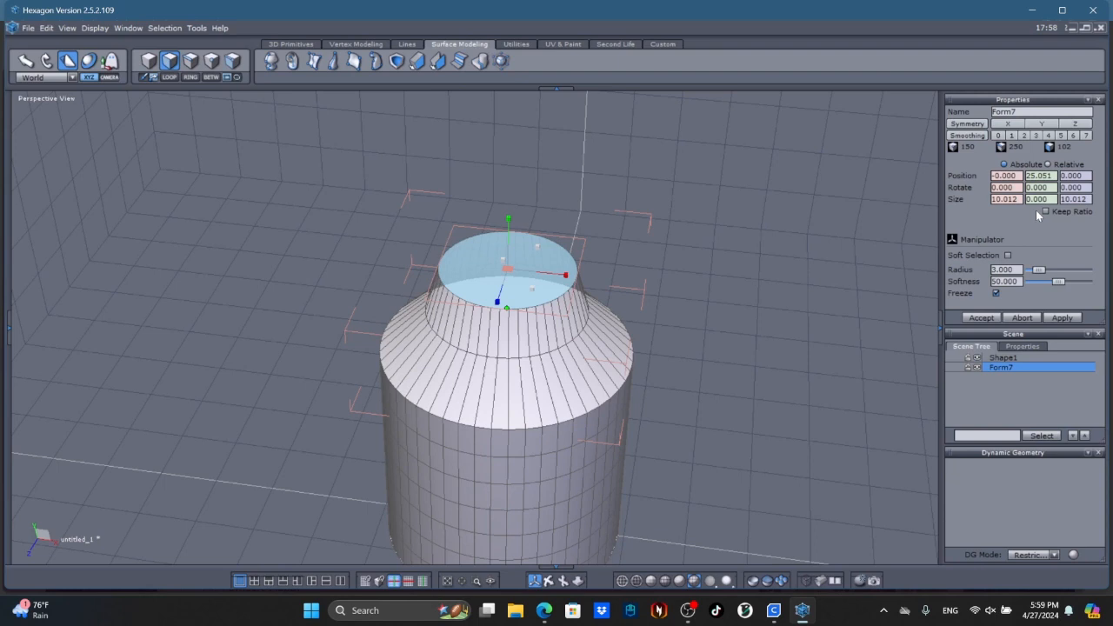
Step: Scale the truncated cone's top face to 15 in X and Z
drag(995, 200, 1083, 209)
text(15)
key(Return)
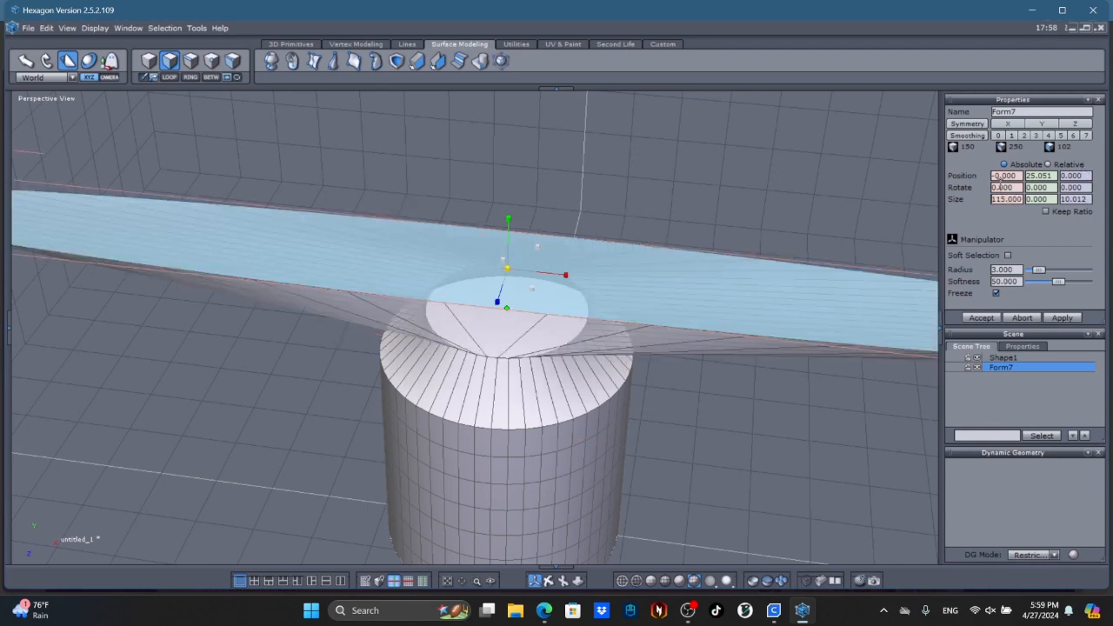
key(ctrl+z)
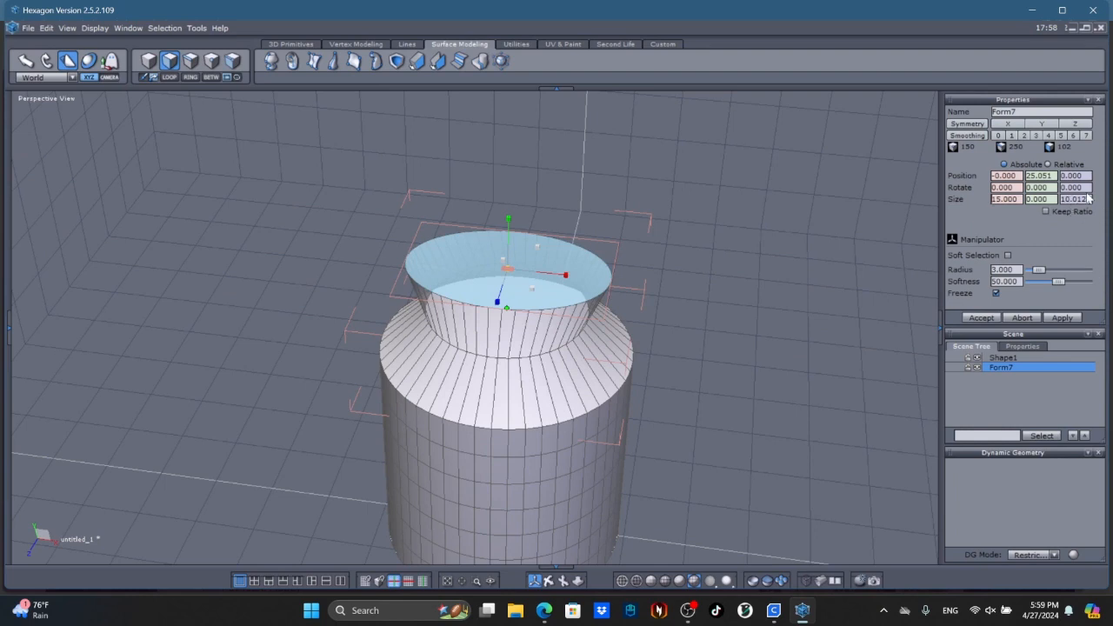
drag(1089, 200, 1059, 199)
text(15)
key(Return)
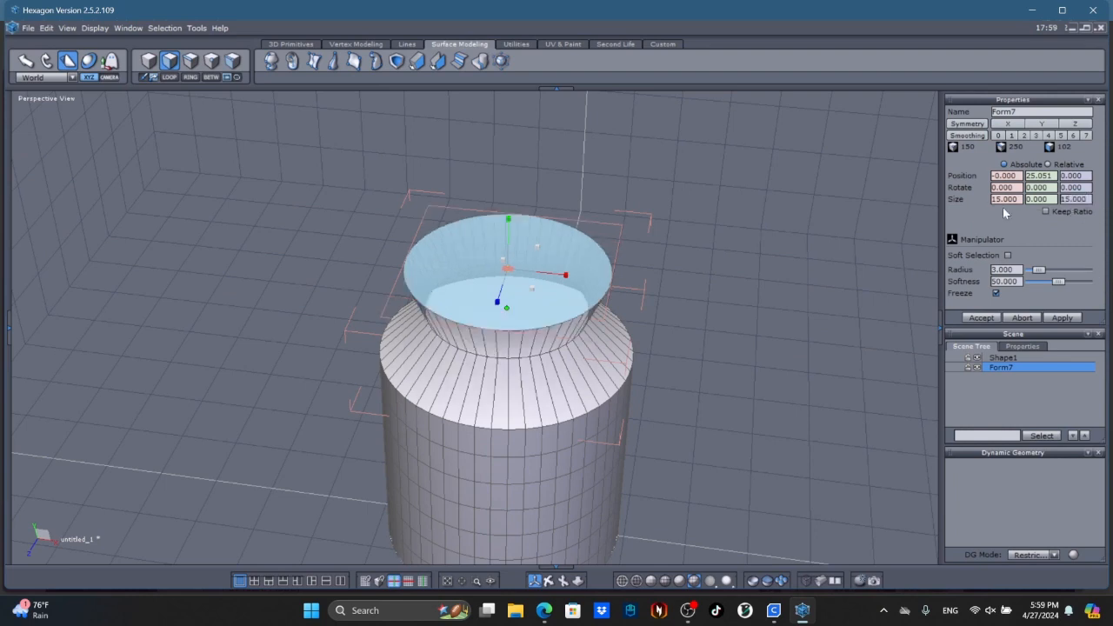
Step: Scale the truncated cone's top face to 12 in X and Z
click(549, 580)
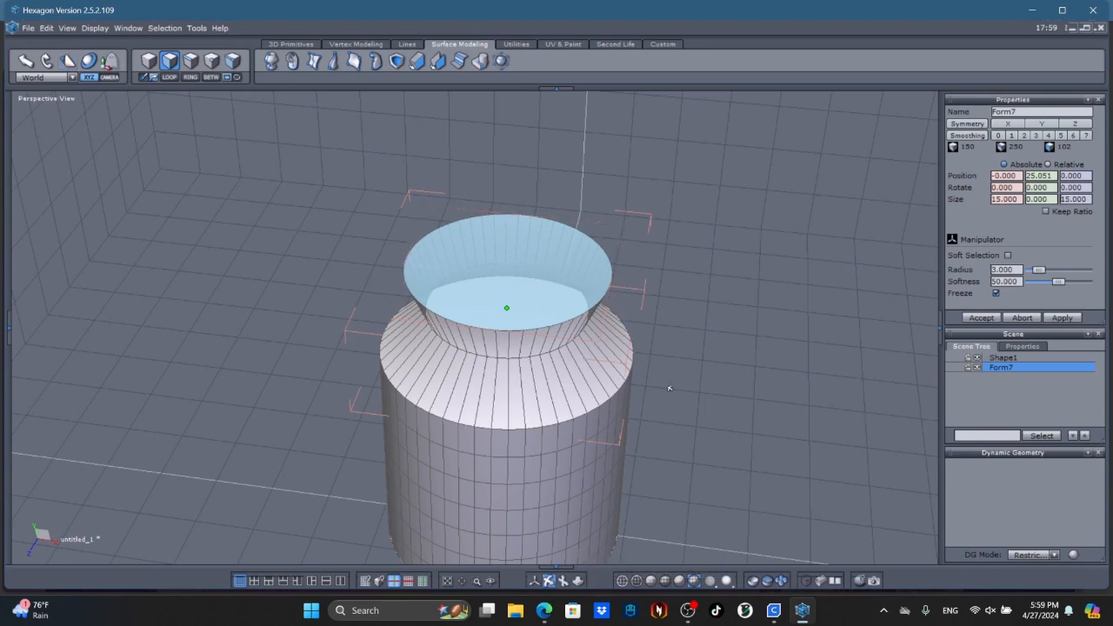
middle_drag(666, 385, 631, 452)
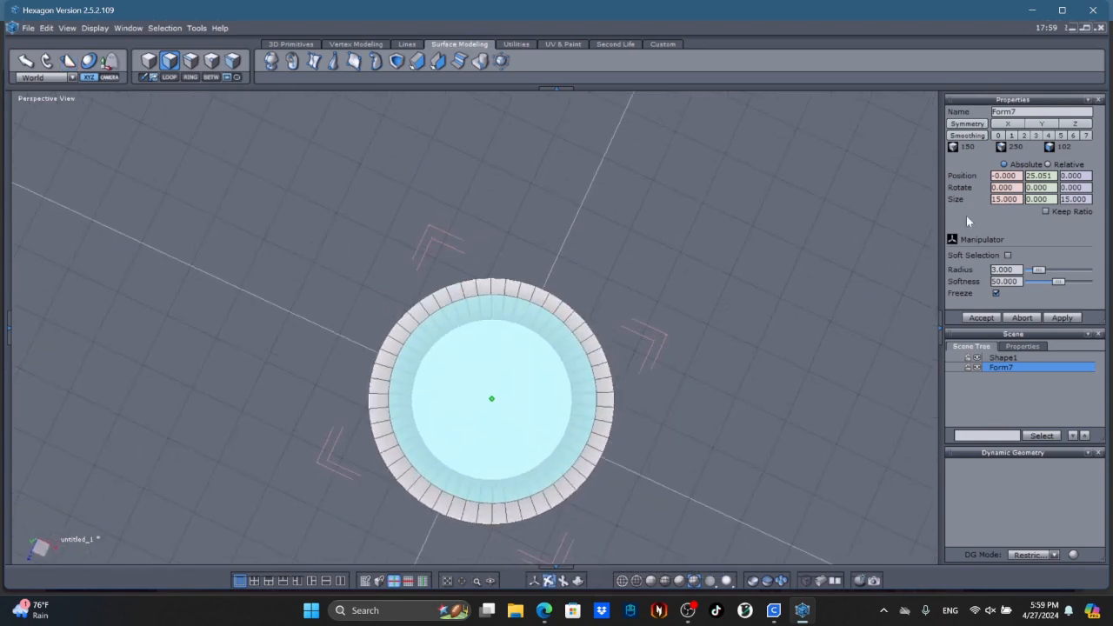
drag(1019, 198, 911, 225)
text(12)
key(Return)
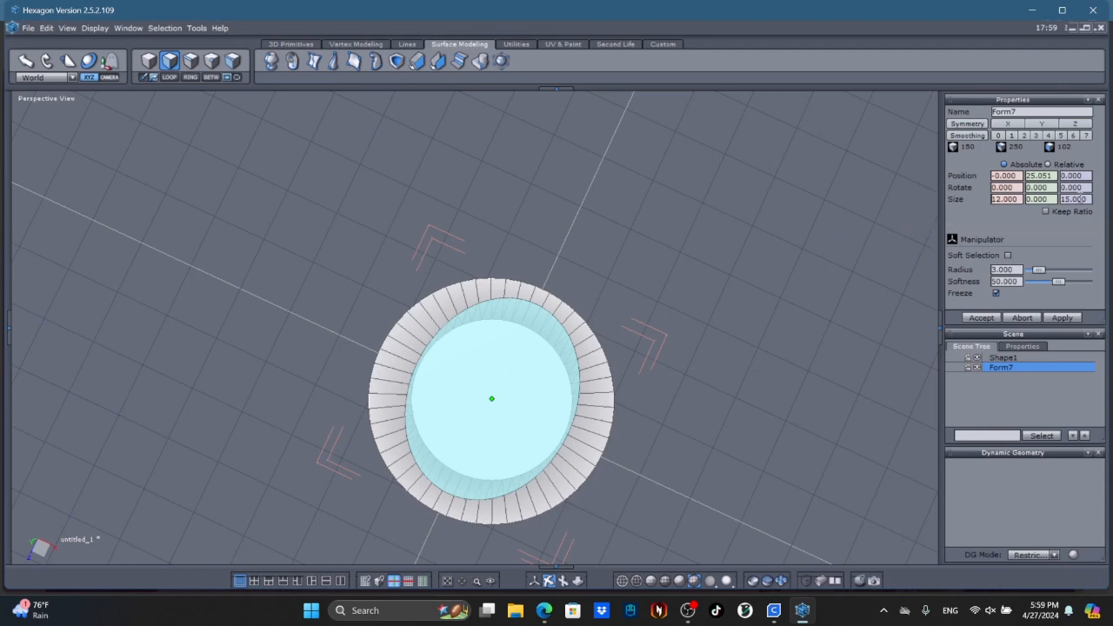
drag(1086, 199, 989, 209)
text(12)
key(Return)
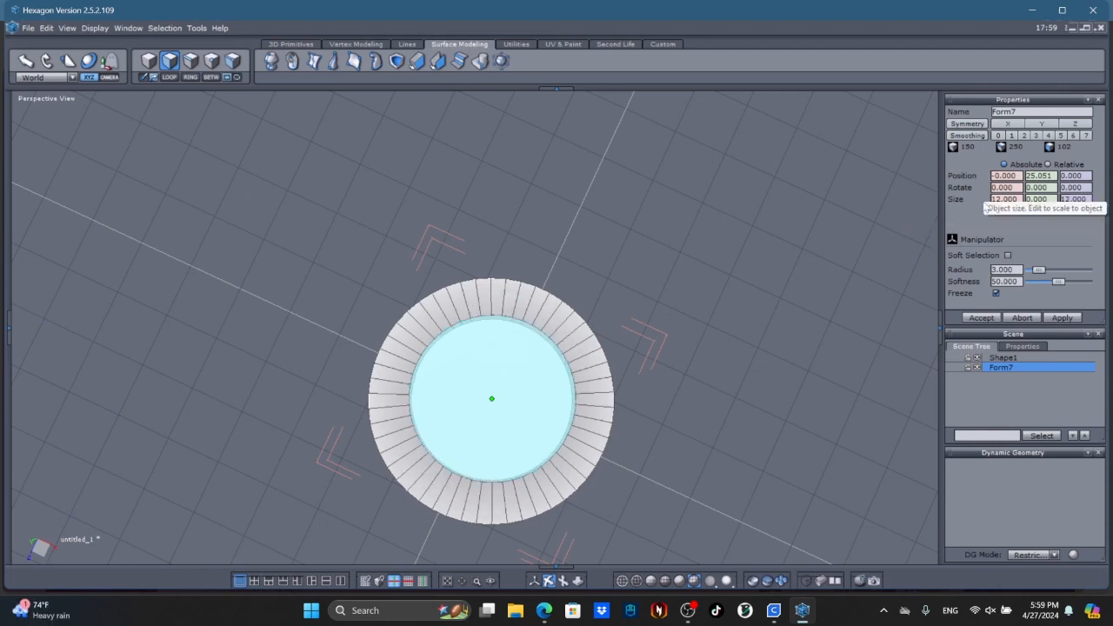
Step: Reduce the neck's top face to a size of 11 in X and Z
middle_drag(318, 510, 427, 432)
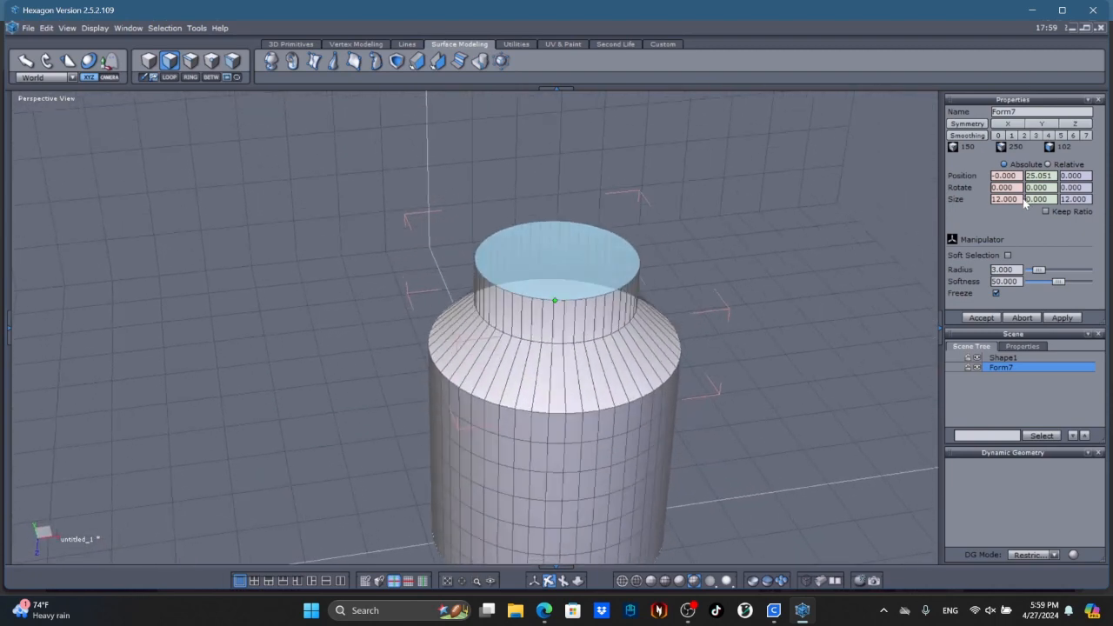
drag(1023, 199, 794, 238)
text(11)
key(Return)
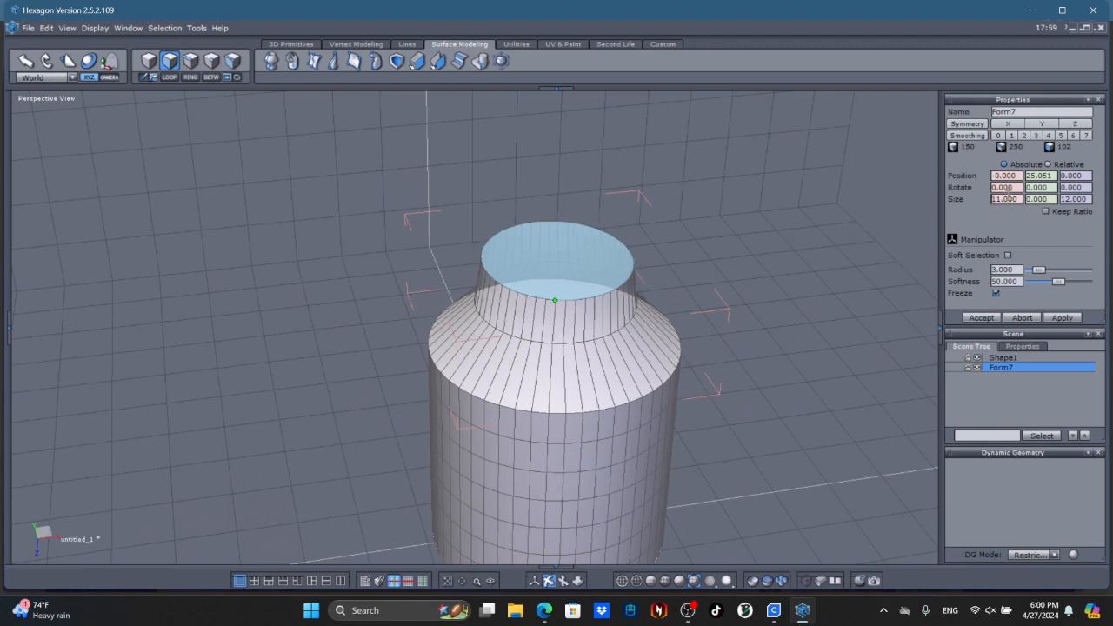
drag(1088, 199, 1000, 207)
text(11)
key(Return)
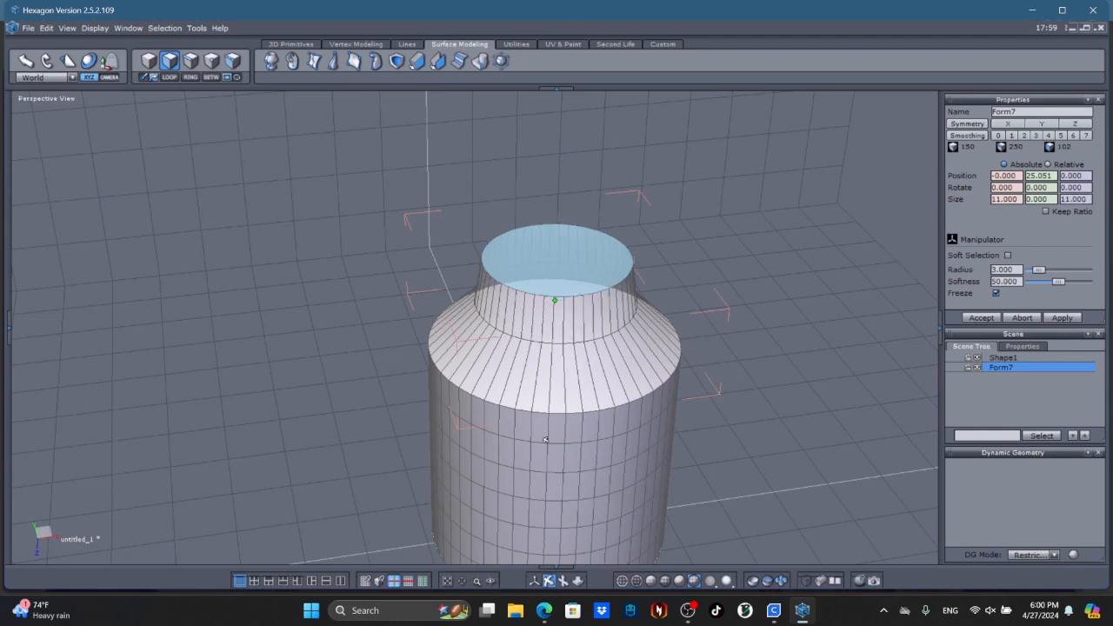
Step: Set the neck's top face to a size of 11.5 in X and Z
mouse_move(546, 439)
middle_down()
mouse_move(513, 514)
mouse_move(452, 497)
mouse_move(438, 504)
mouse_move(465, 514)
mouse_move(549, 454)
middle_up()
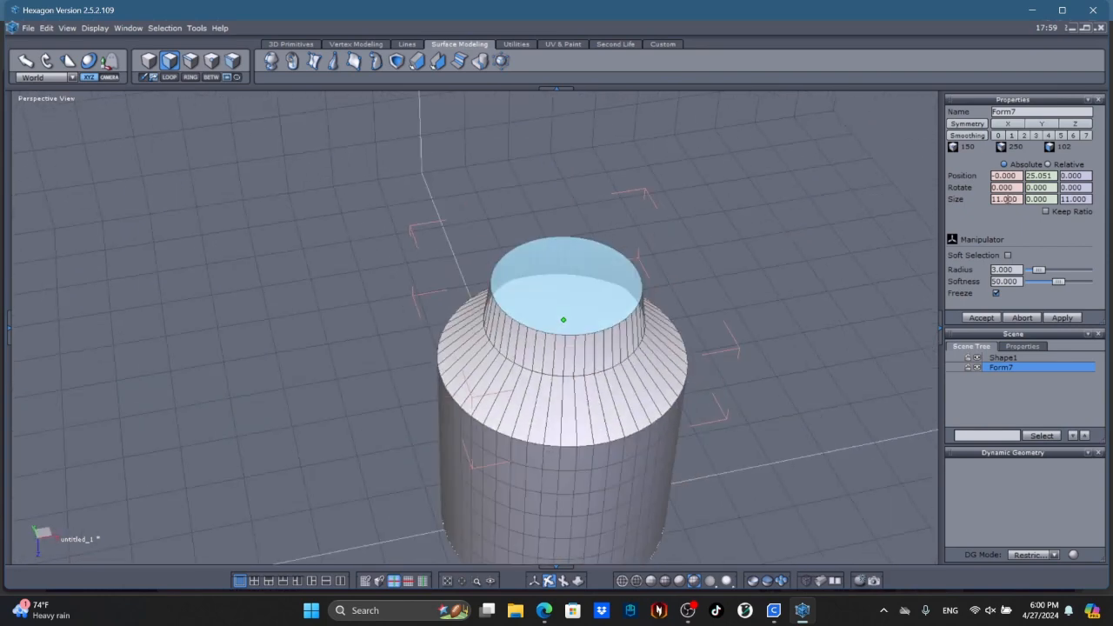
double_click(1005, 199)
text(11.5)
double_click(1078, 200)
text(11.5)
key(Return)
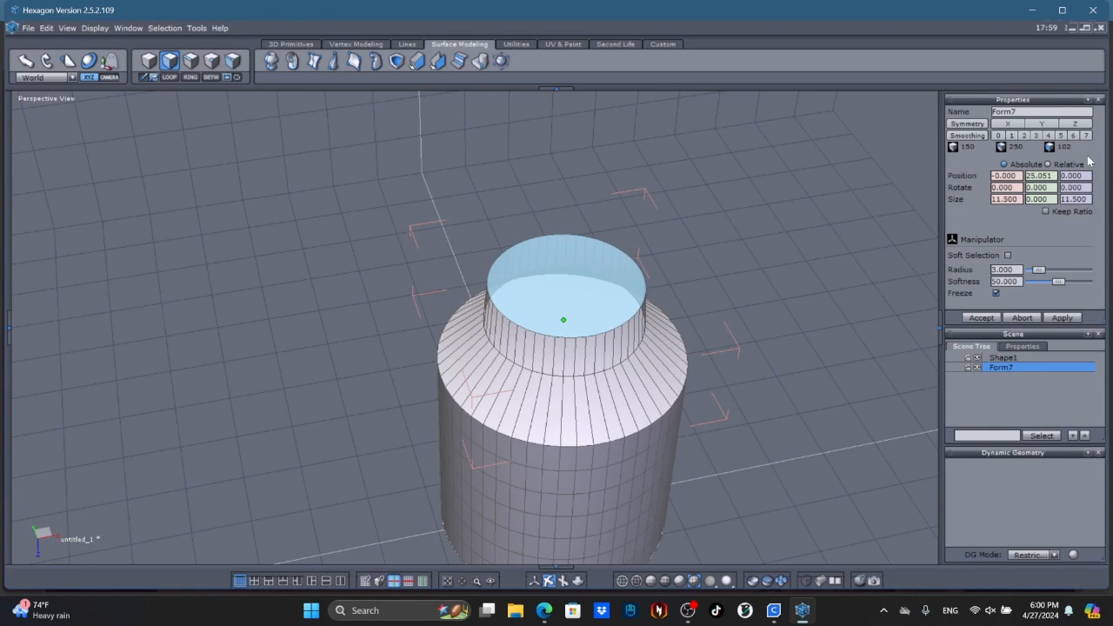
Step: Examine the body and neck from the side and compare them with the Flappy reference artwork in the browser before returning to Hexagon
middle_drag(372, 255, 316, 230)
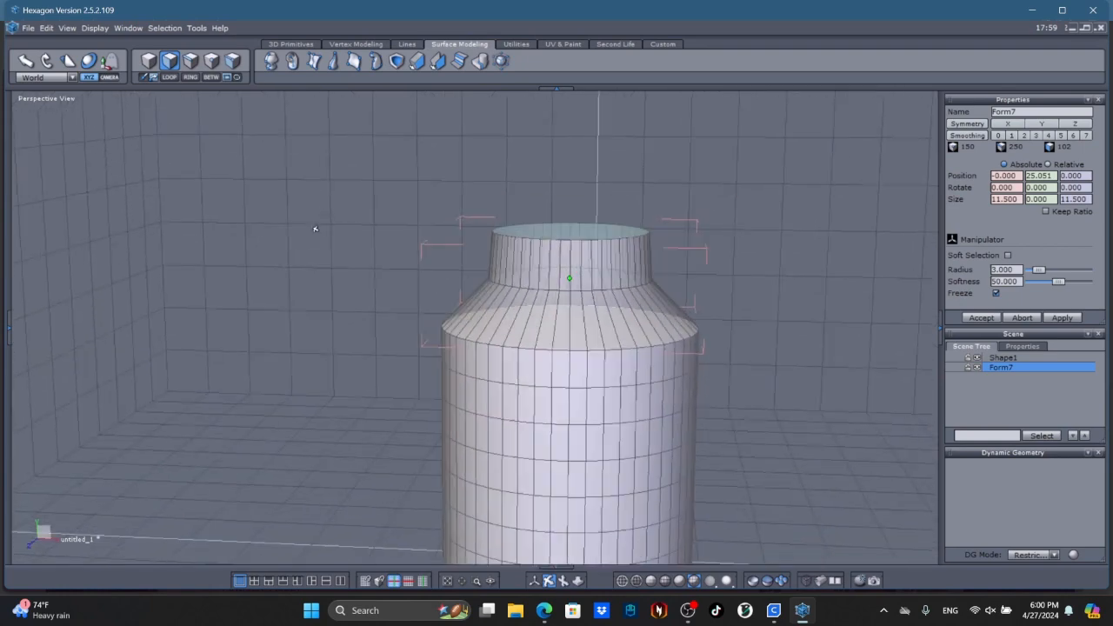
scroll(306, 306, down, 4)
scroll(305, 363, up, 2)
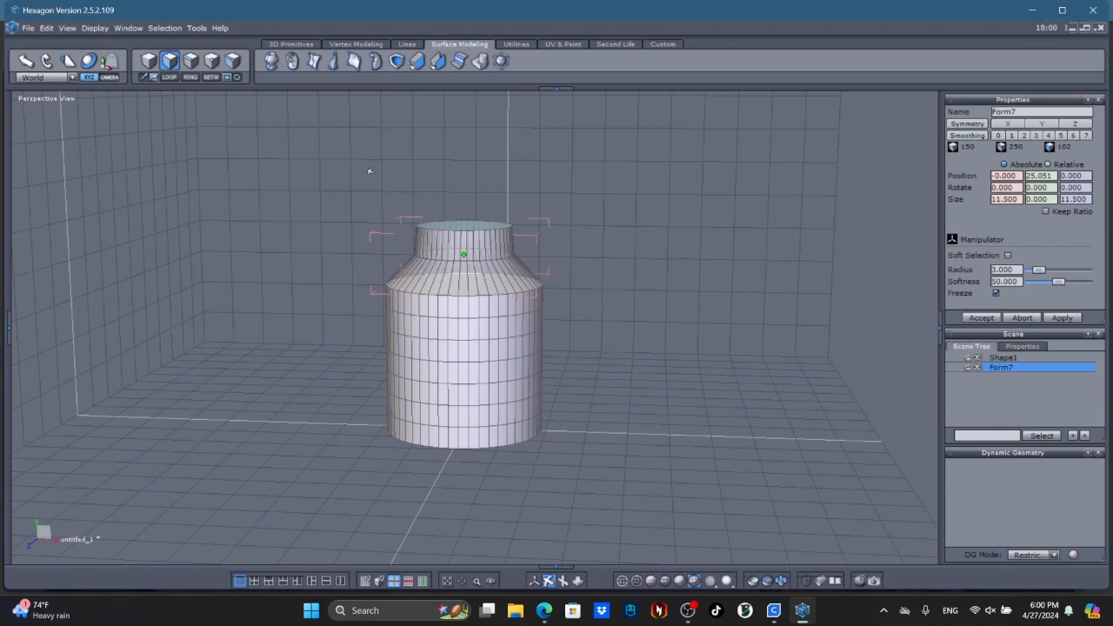
click(544, 610)
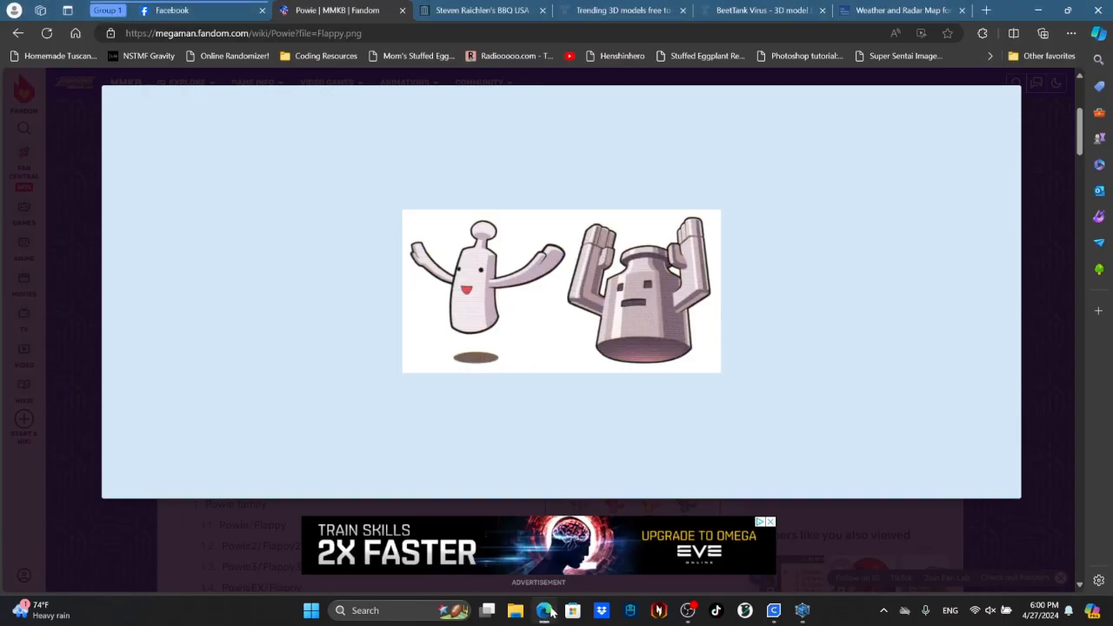
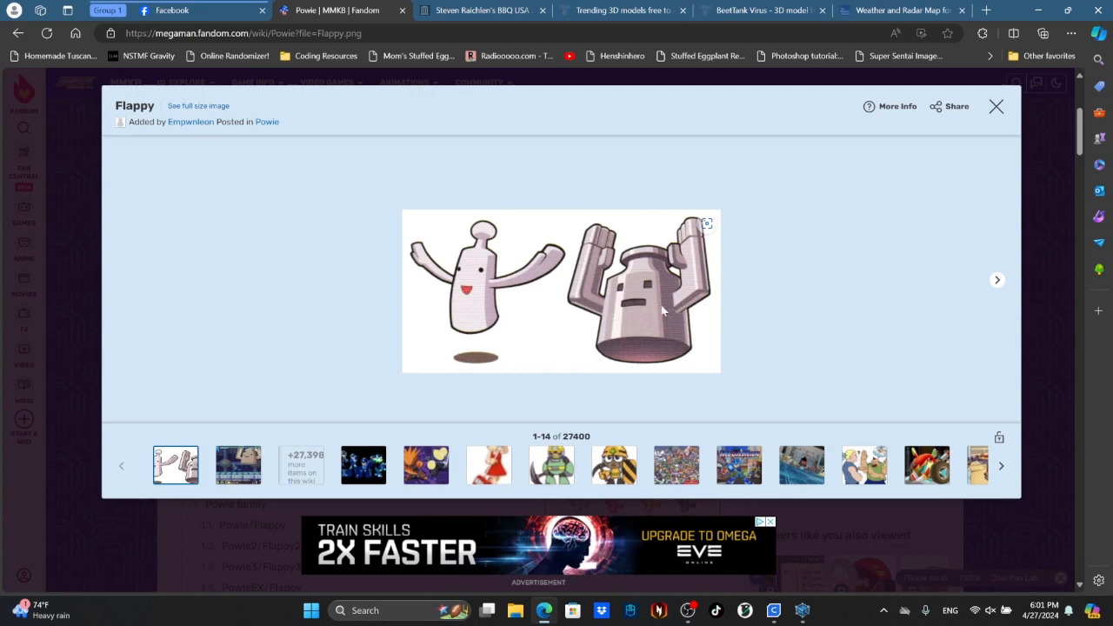
click(802, 611)
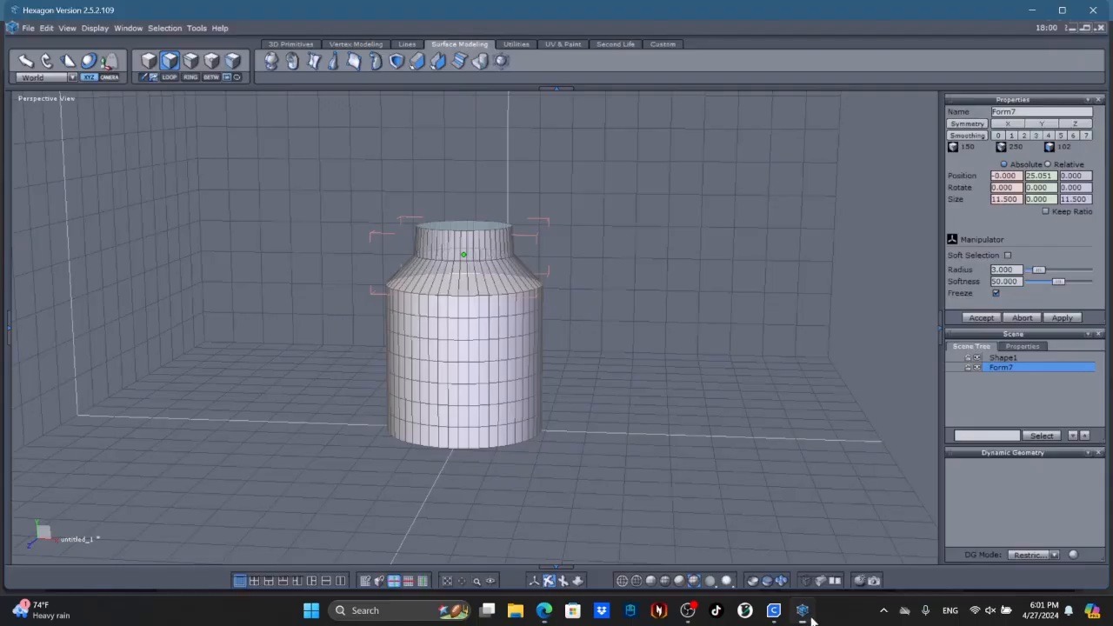
Step: Create a closed cylinder about 23 across and 11.5 high beside the body, with 50 points per section
right_drag(389, 450, 417, 473)
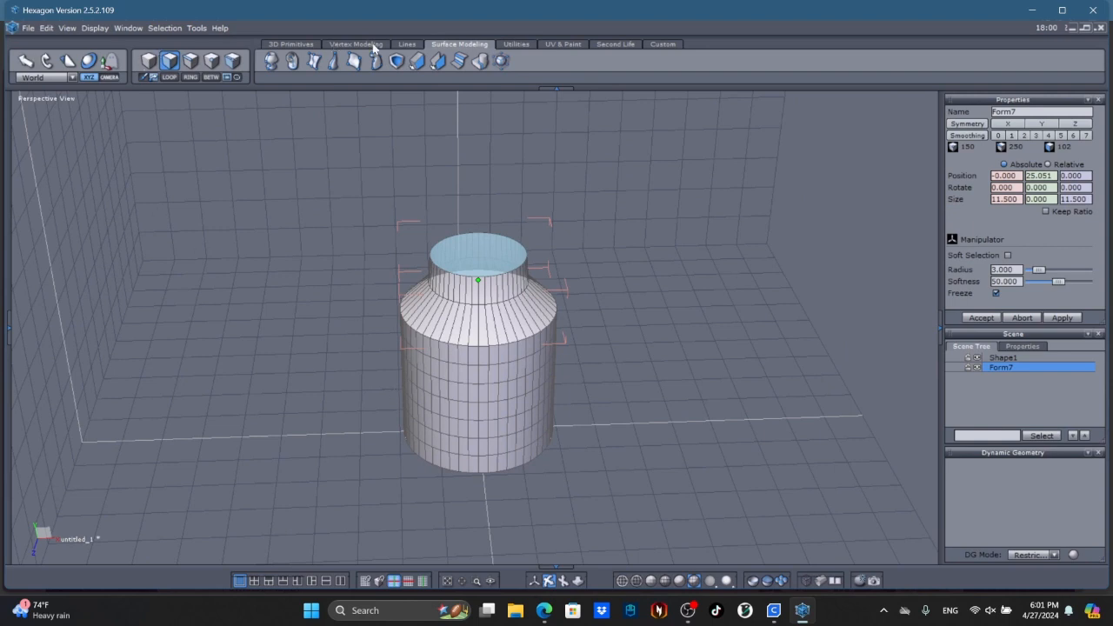
click(272, 44)
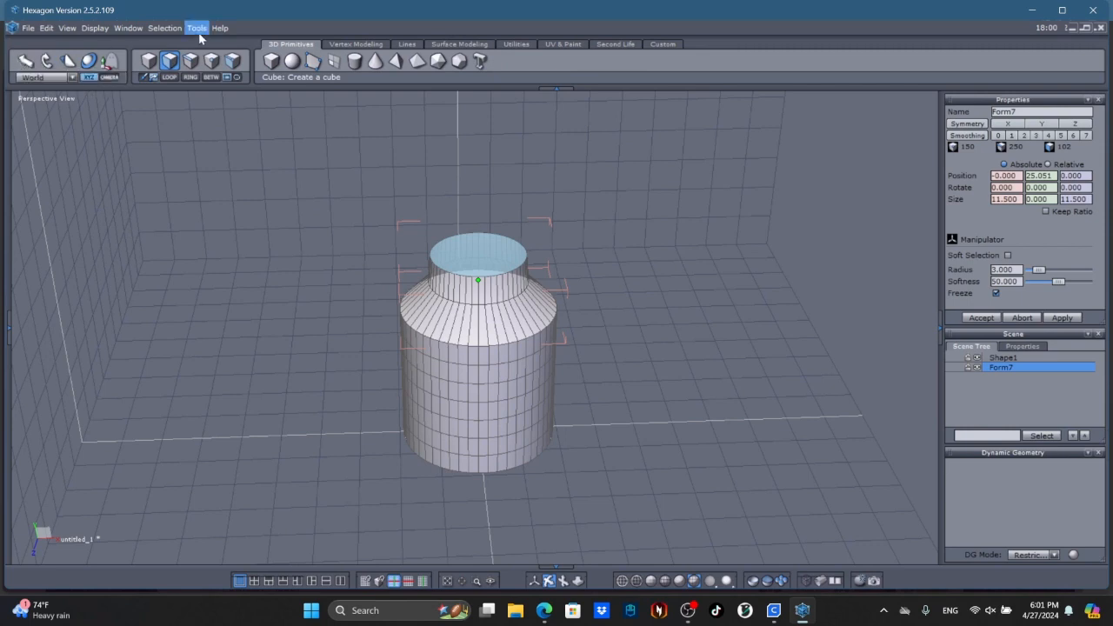
click(148, 60)
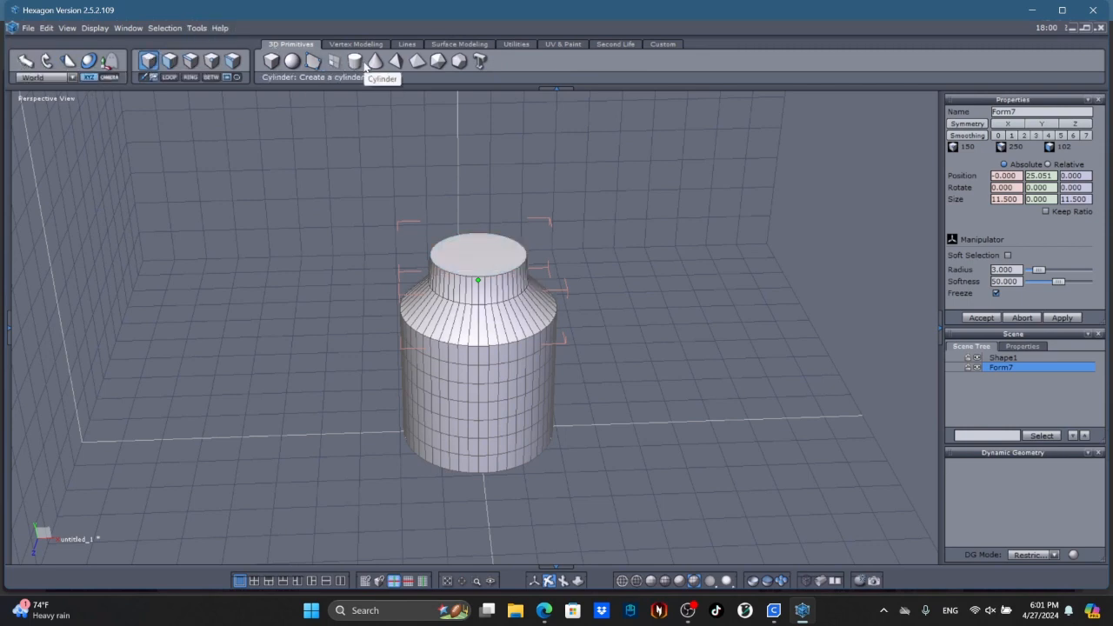
click(354, 66)
click(194, 483)
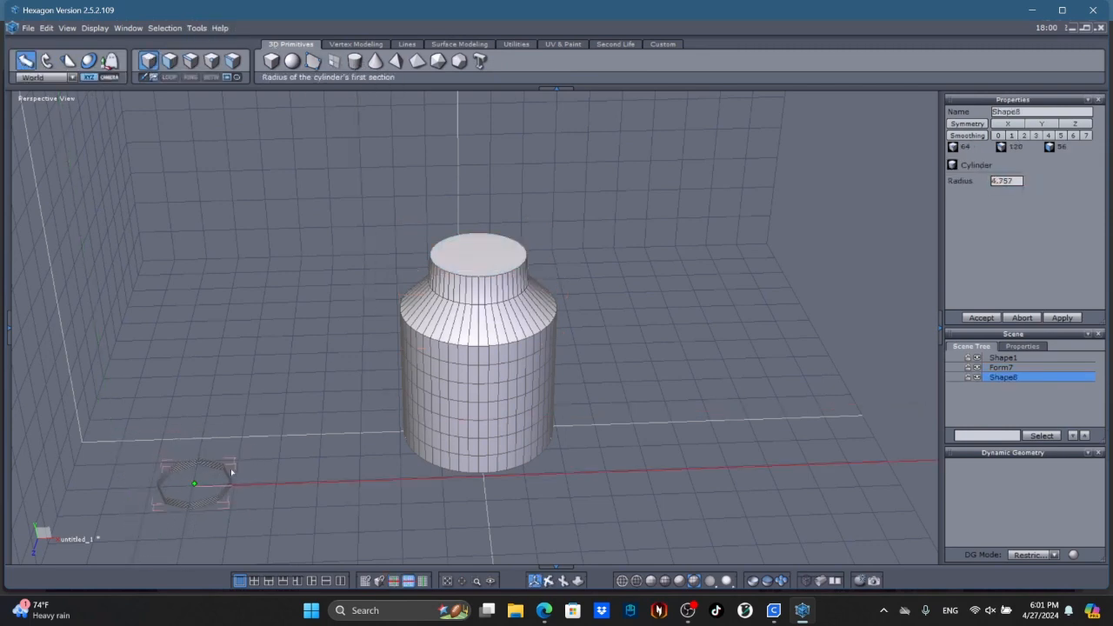
click(282, 439)
click(312, 498)
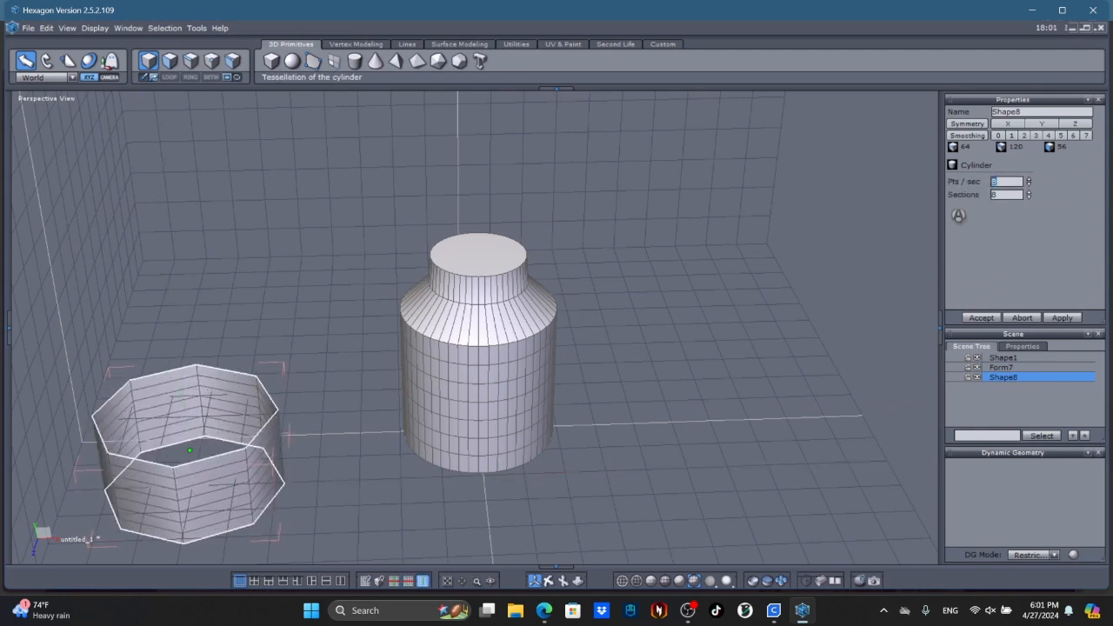
text(50)
click(1002, 194)
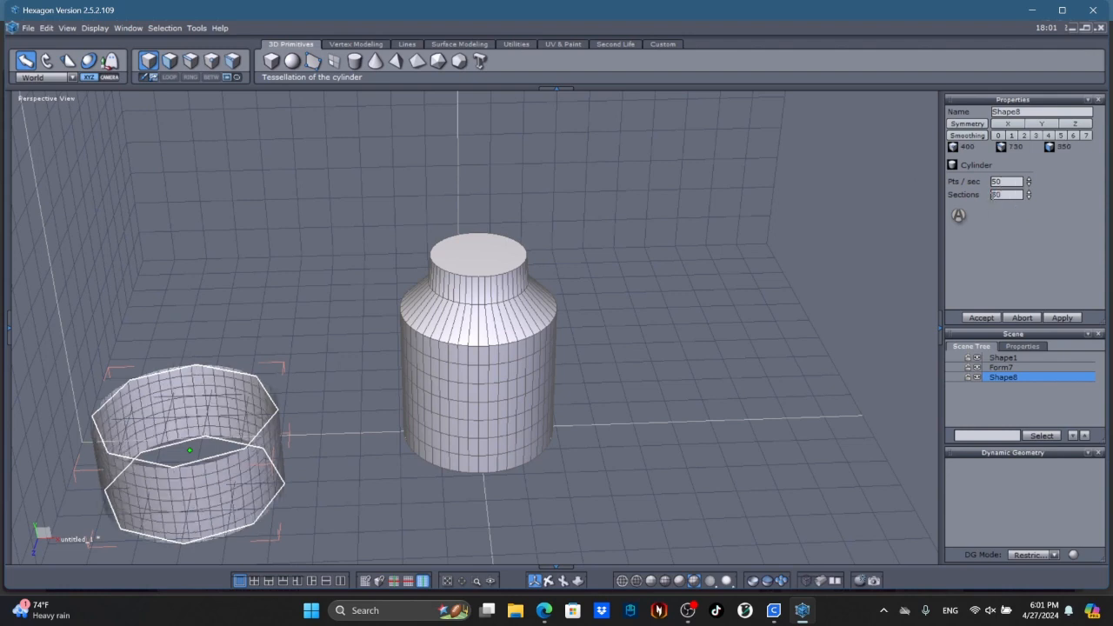
click(958, 216)
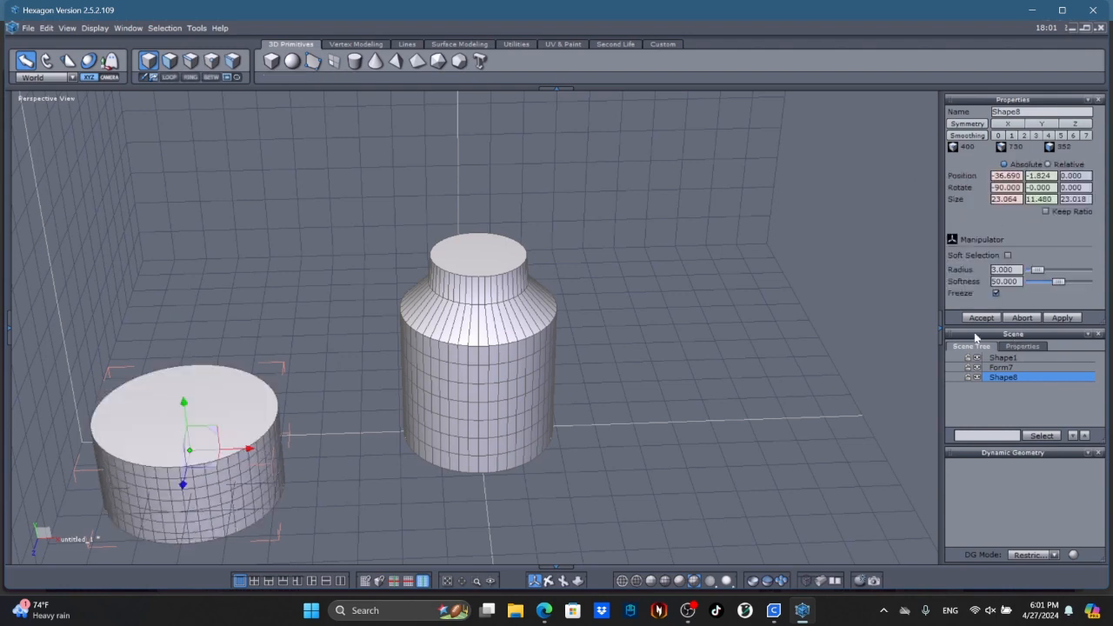
Step: Set the new cylinder's size to 14 in X and Z
drag(1019, 200, 880, 207)
text(14)
key(Tab)
key(Tab)
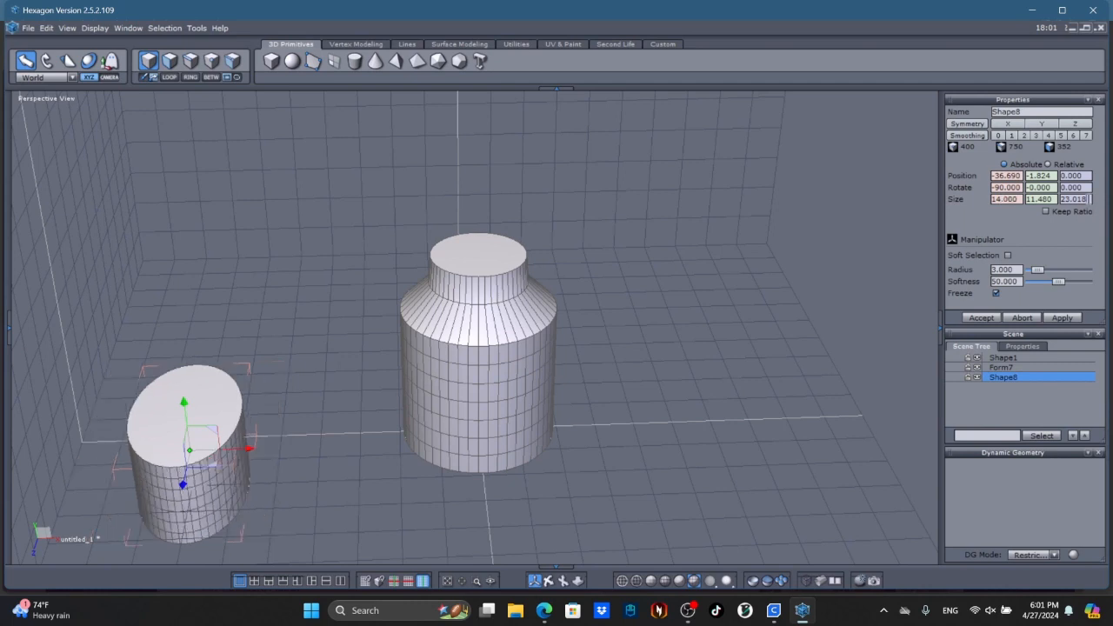
text(14)
key(Return)
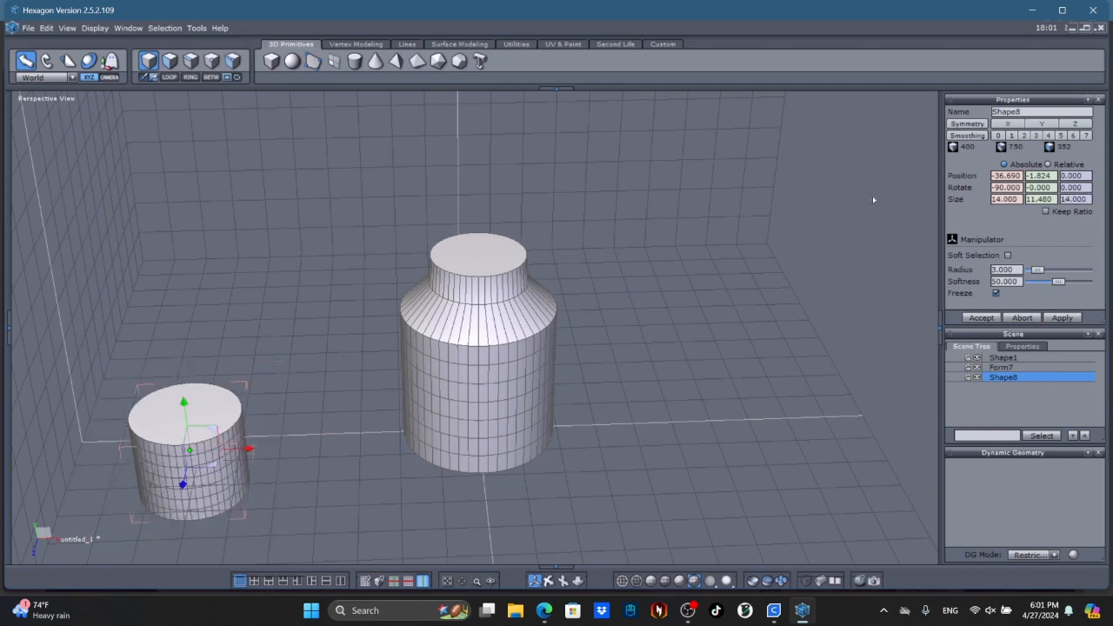
Step: Lay the new cylinder's end face onto the neck's top face with Lay On and accept the placement
click(417, 45)
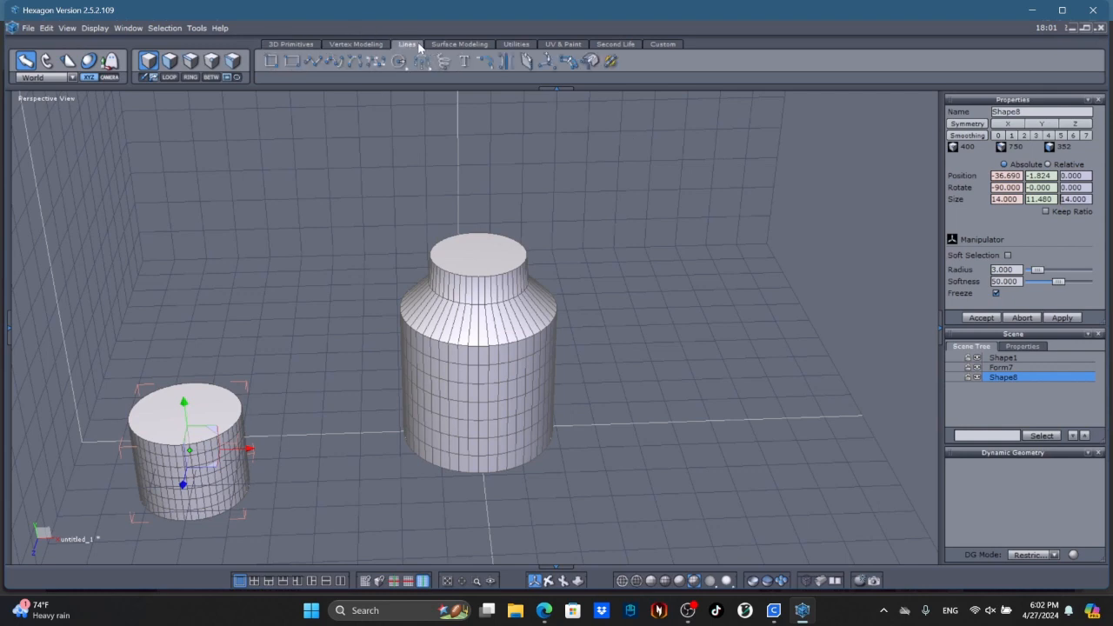
click(434, 44)
click(511, 44)
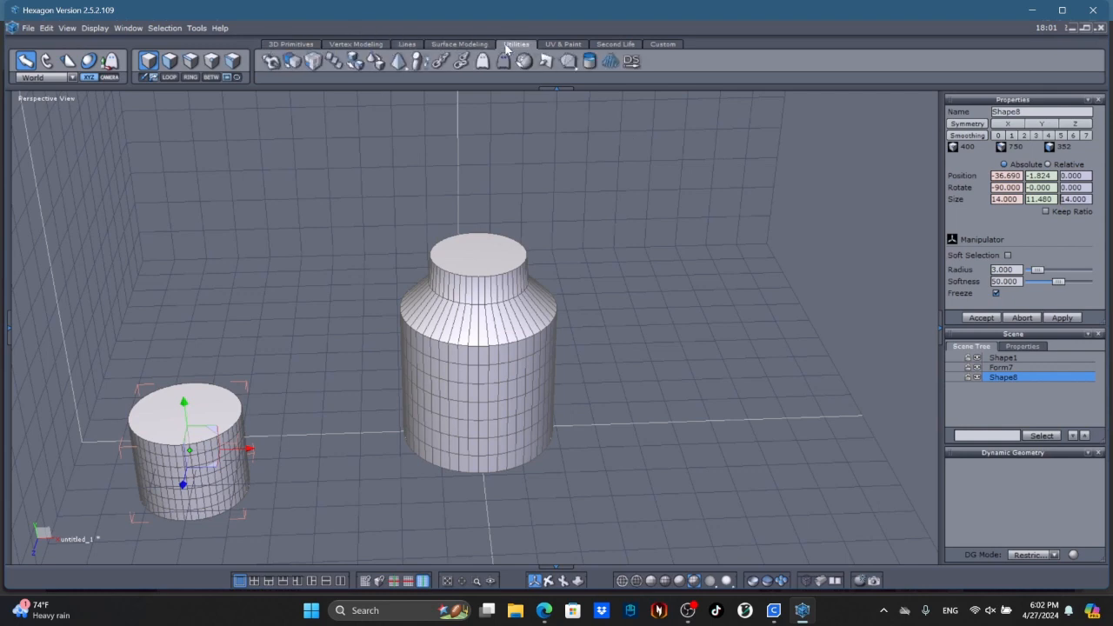
click(374, 62)
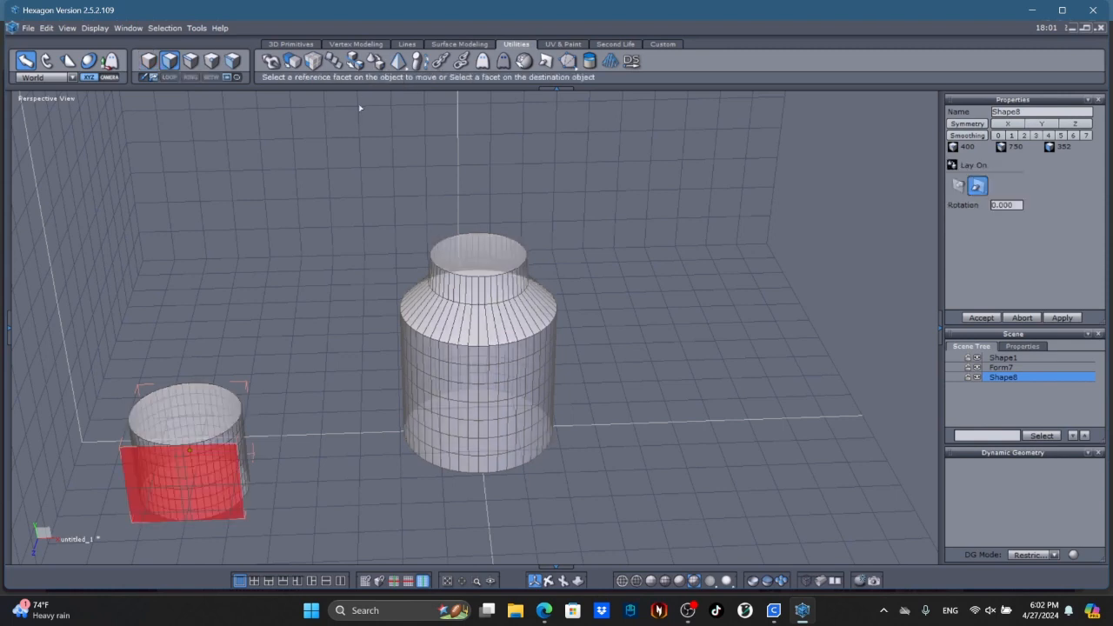
click(185, 417)
click(479, 254)
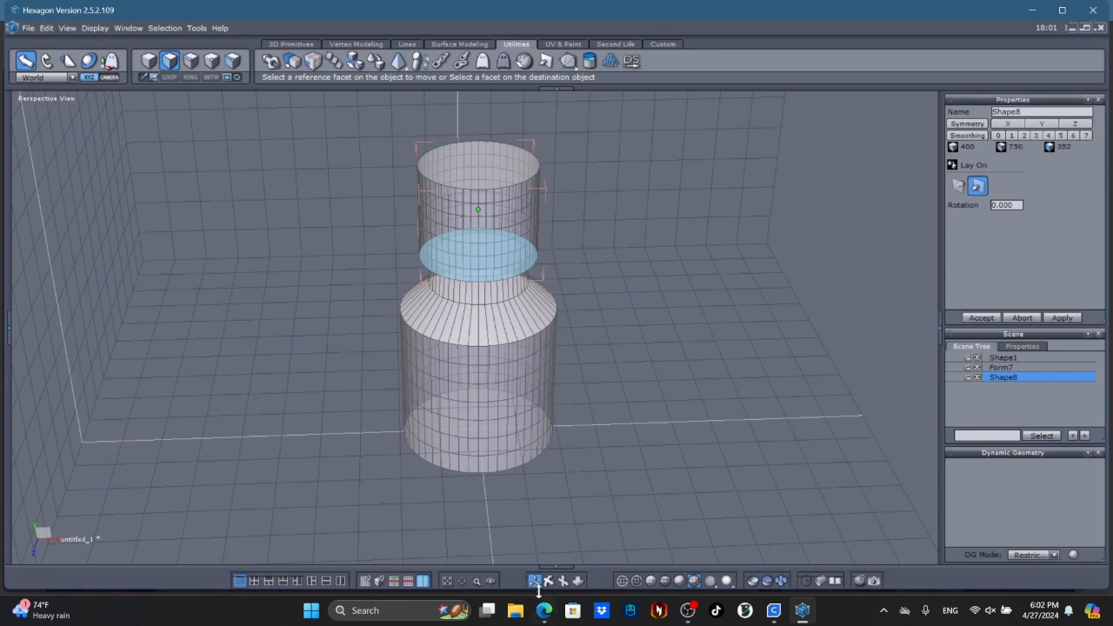
drag(548, 580, 580, 472)
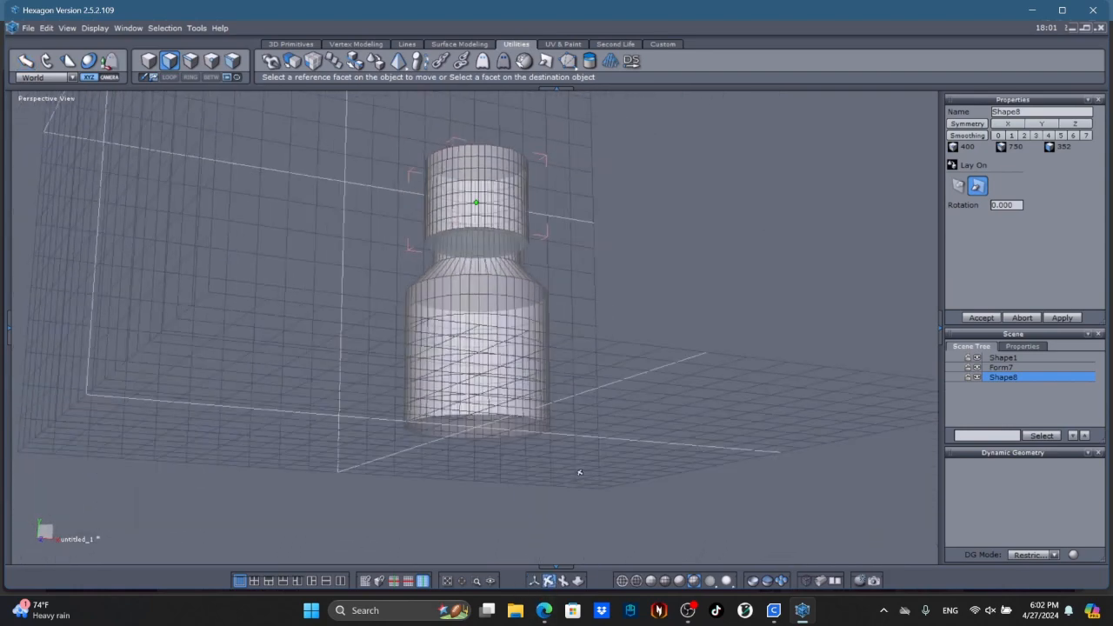
click(998, 318)
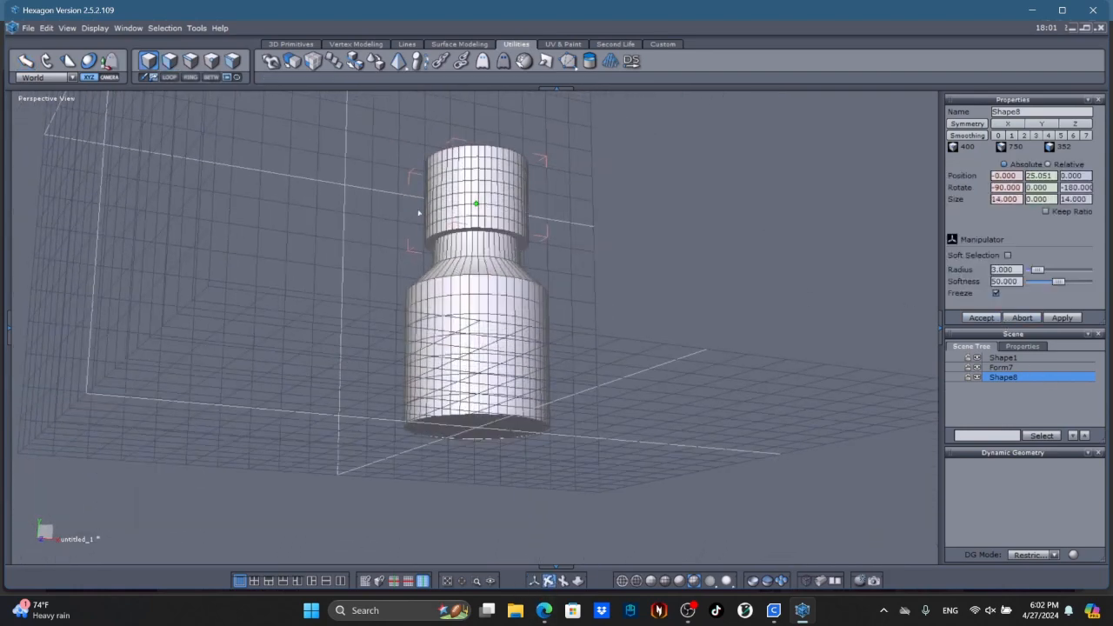
Step: Set the upper cylinder's size to 16 in X and Z and activate the translation manipulator on it
scroll(481, 231, up, 5)
scroll(481, 231, down, 5)
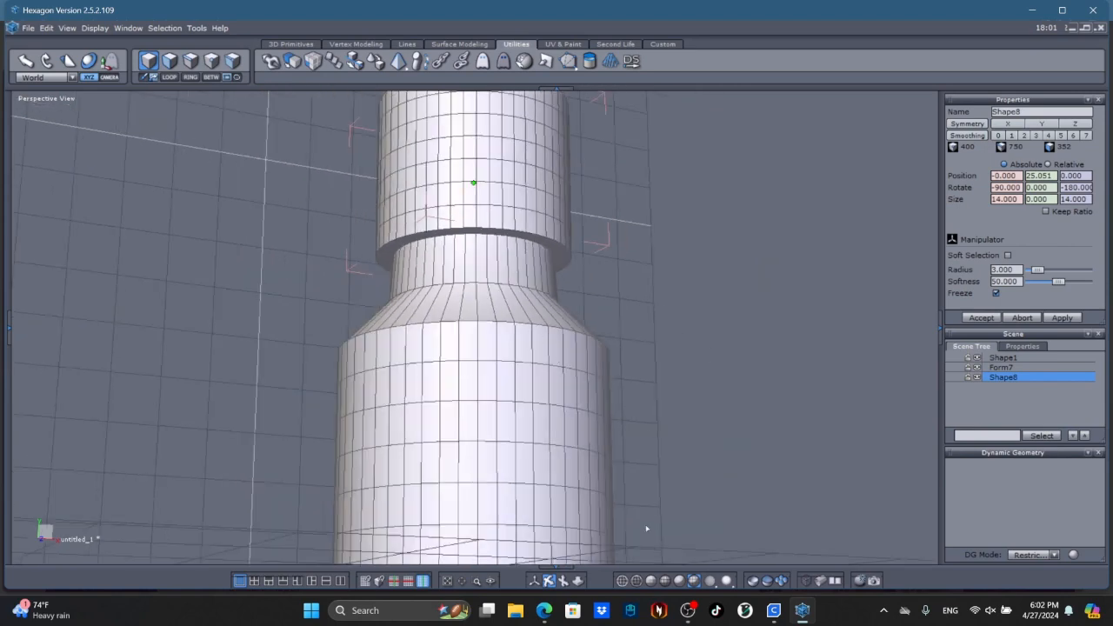
drag(554, 590, 620, 563)
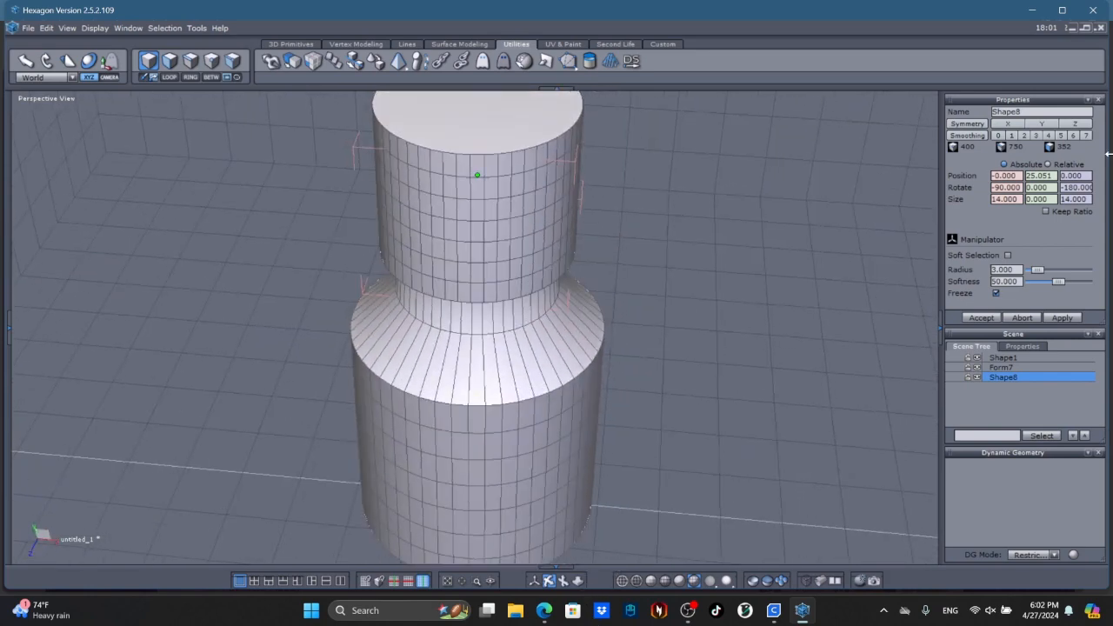
drag(1017, 199, 991, 199)
text(16)
key(Tab)
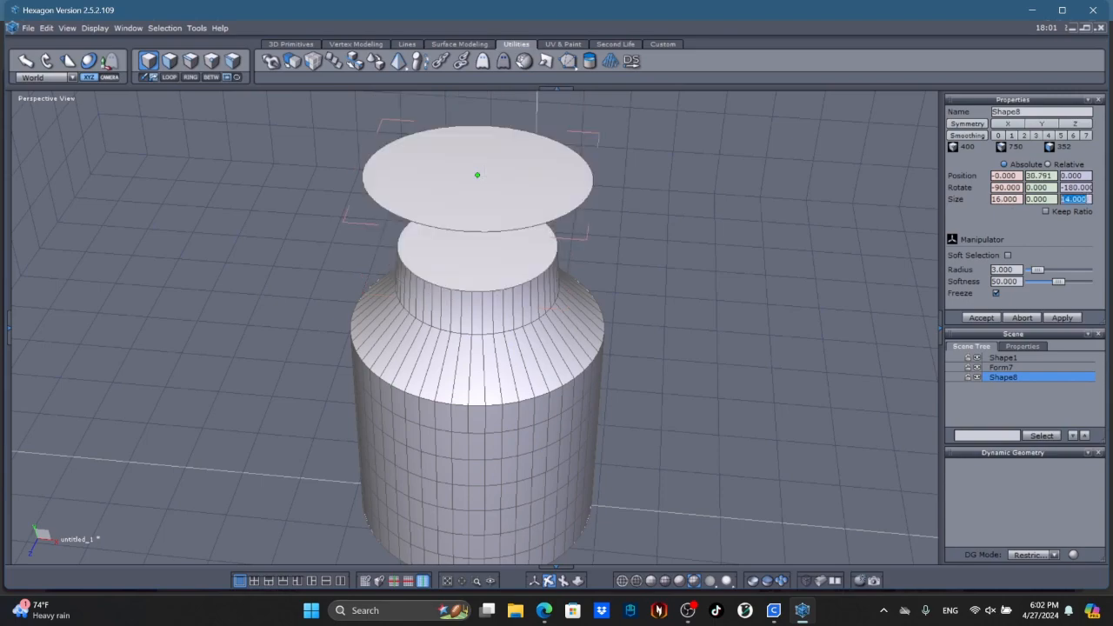
text(16)
key(Return)
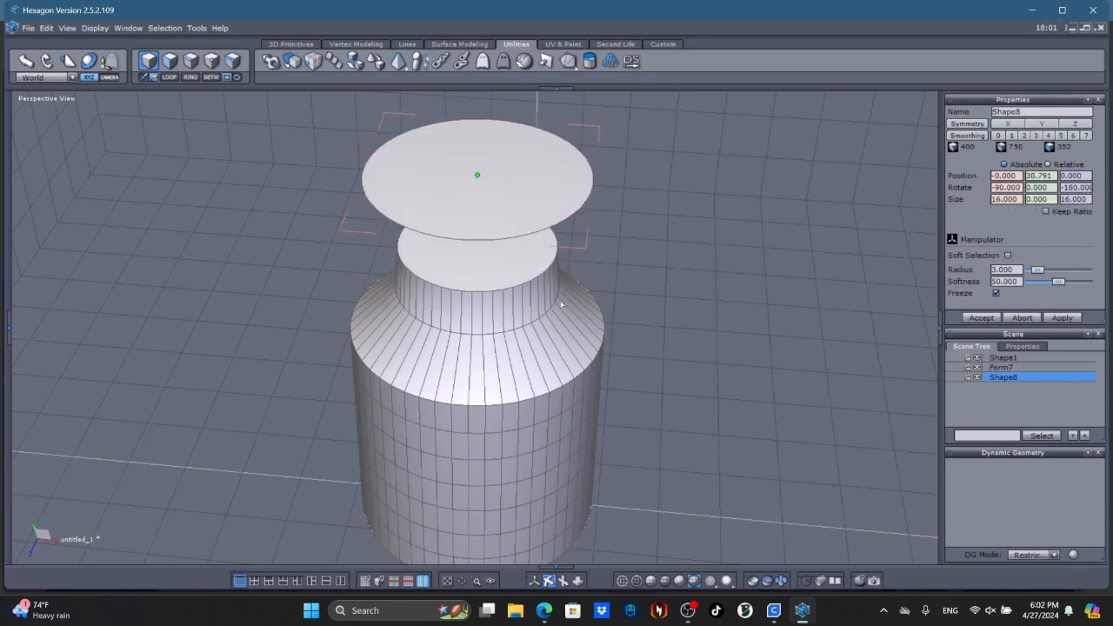
middle_drag(576, 308, 594, 330)
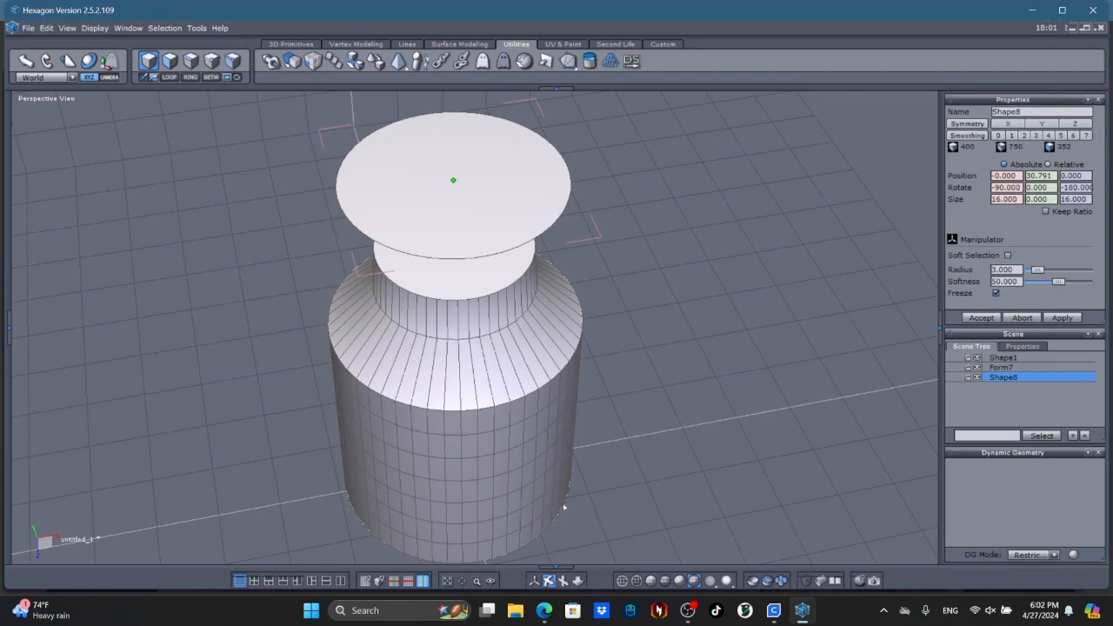
click(534, 580)
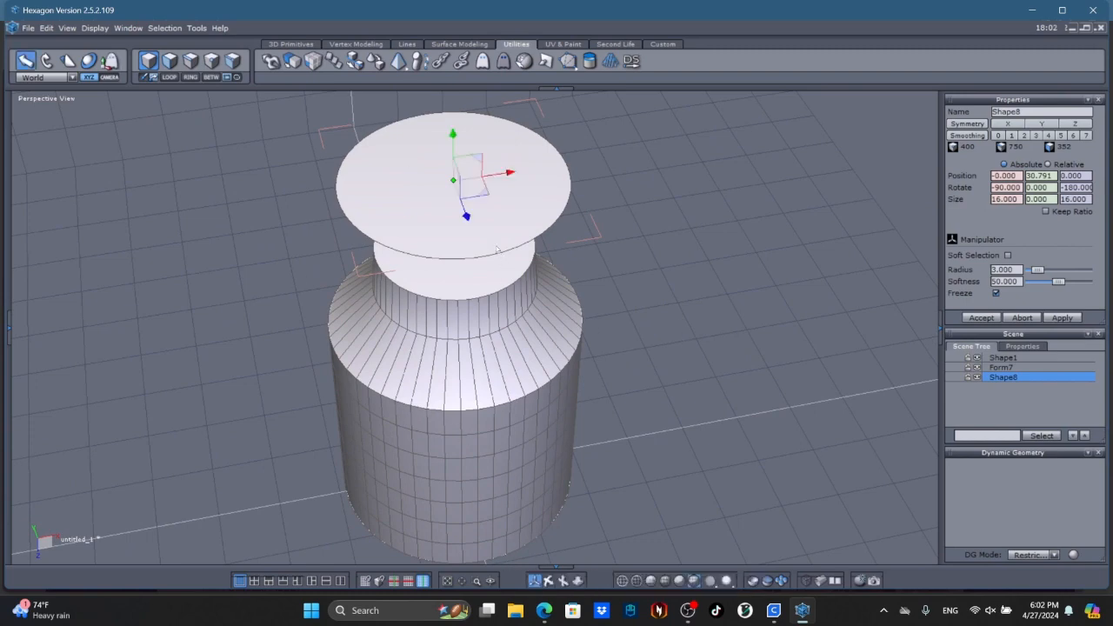
Step: Delete the flattened disc above the neck and create a closed cylinder about 12.7 across and 9.2 high beside the body, with 50 points per section
key(Delete)
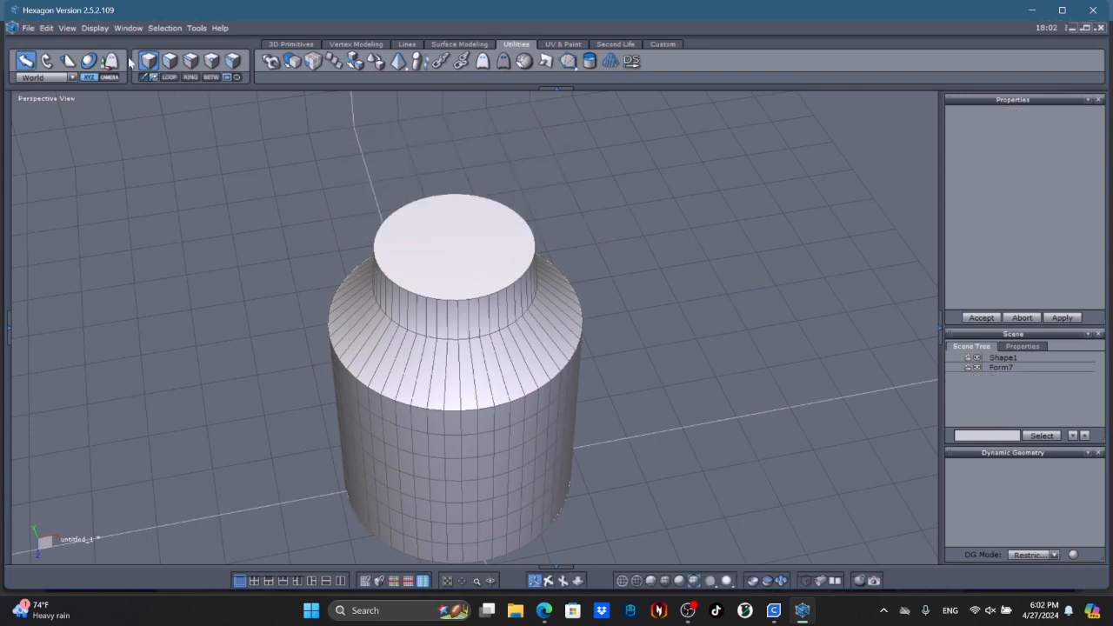
click(287, 44)
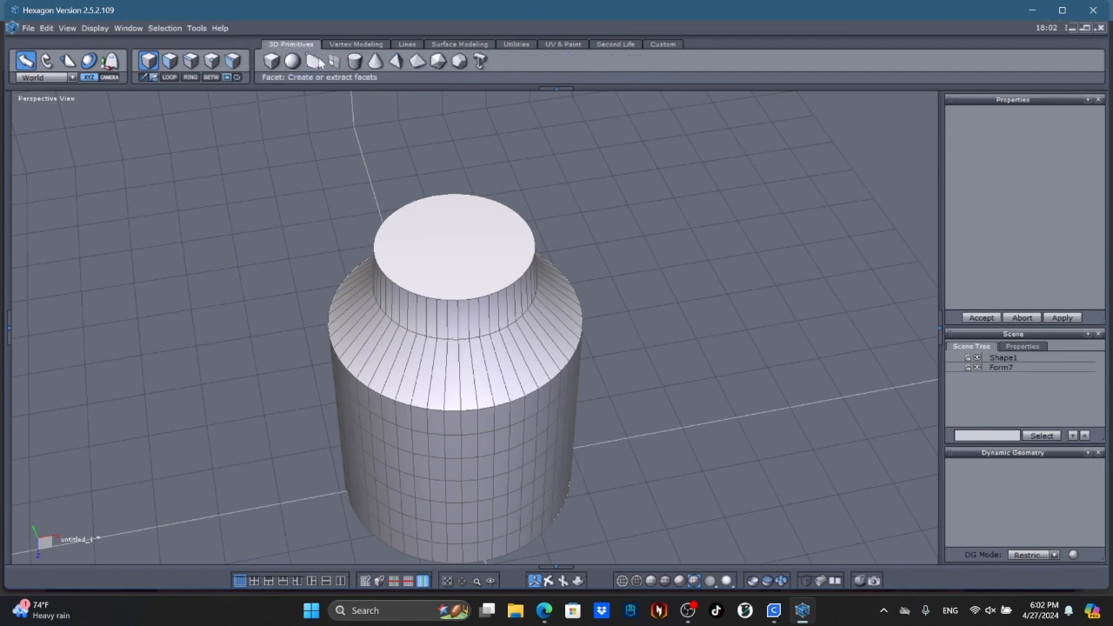
click(354, 60)
click(702, 308)
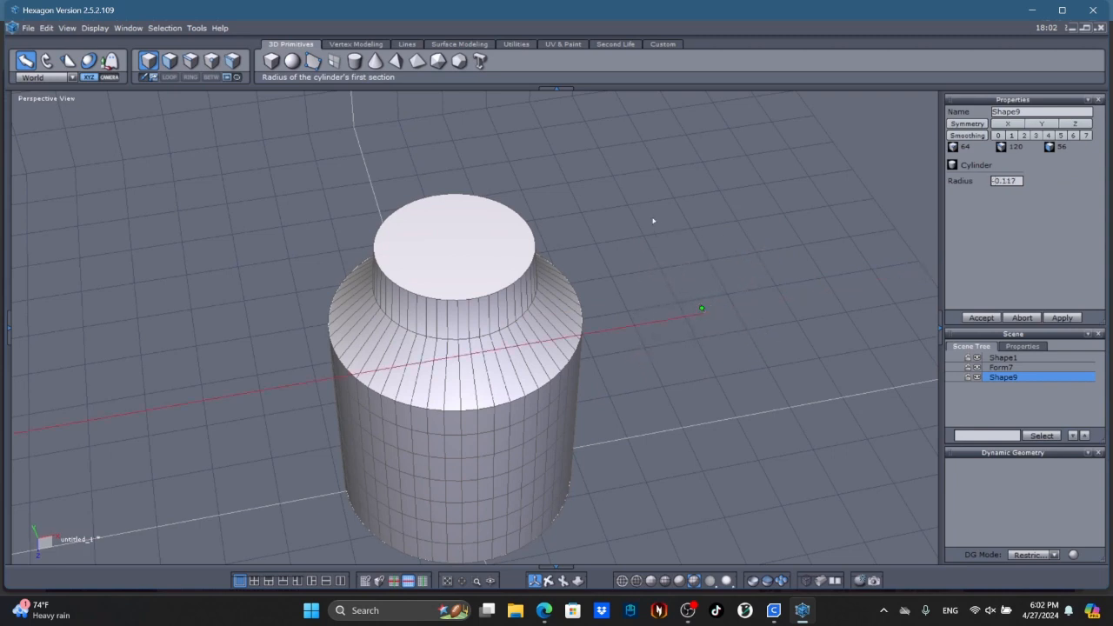
click(554, 187)
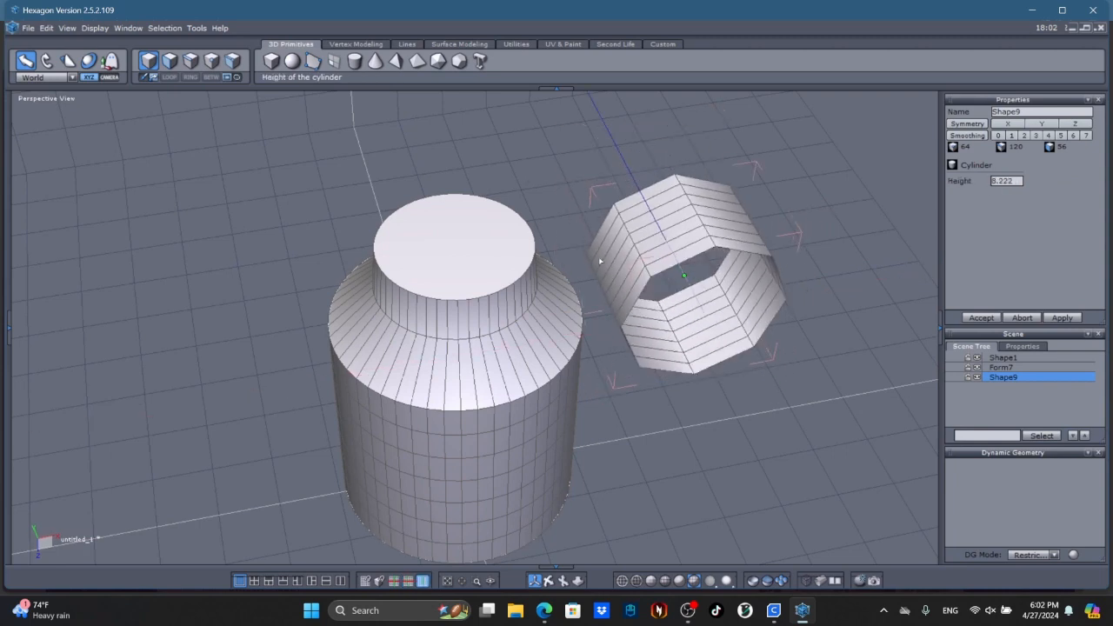
click(668, 386)
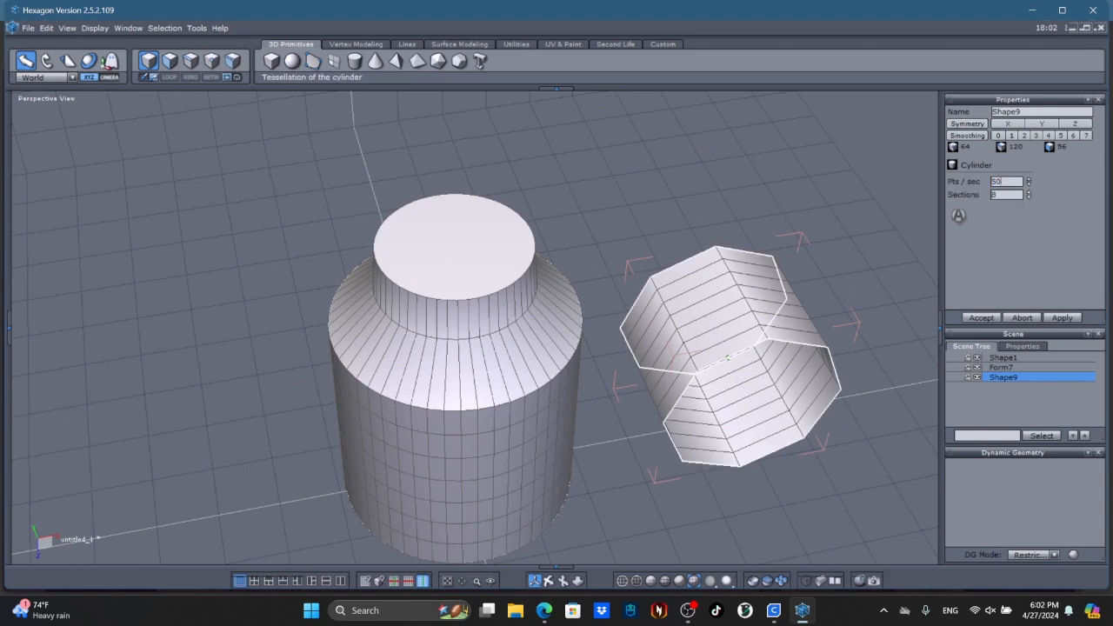
text(50)
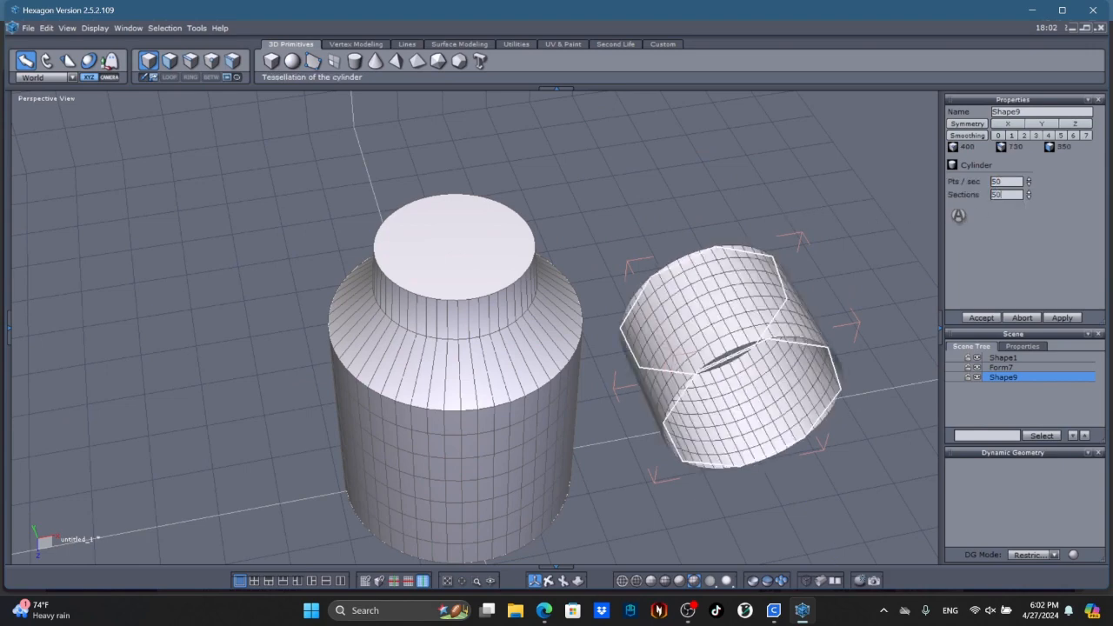
click(959, 215)
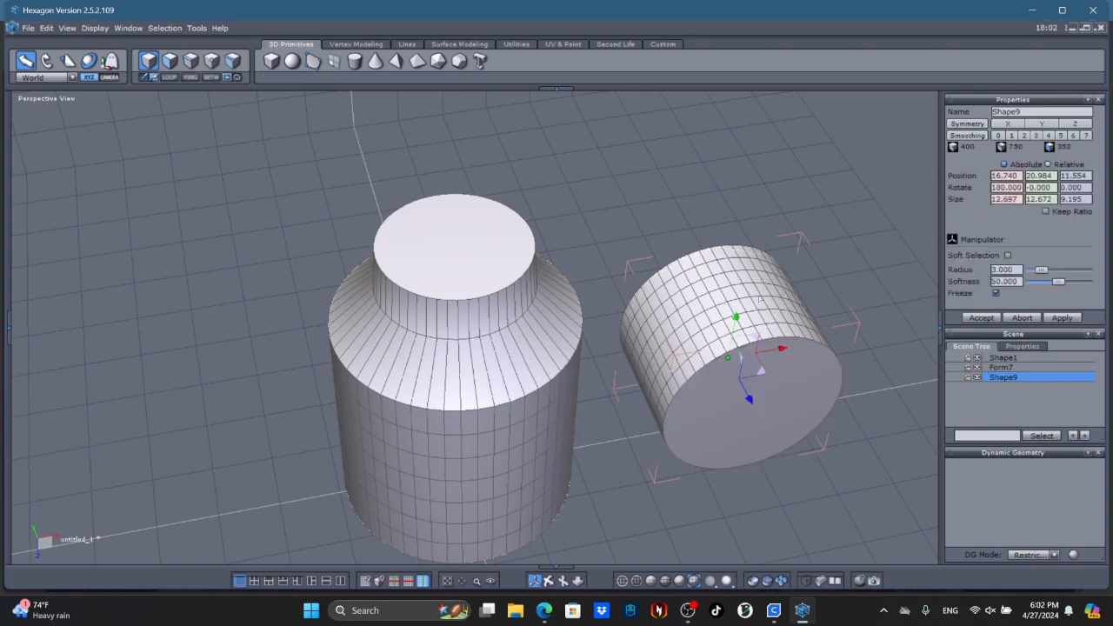
Step: Stand the new cylinder upright by setting its X rotation to 90
click(46, 60)
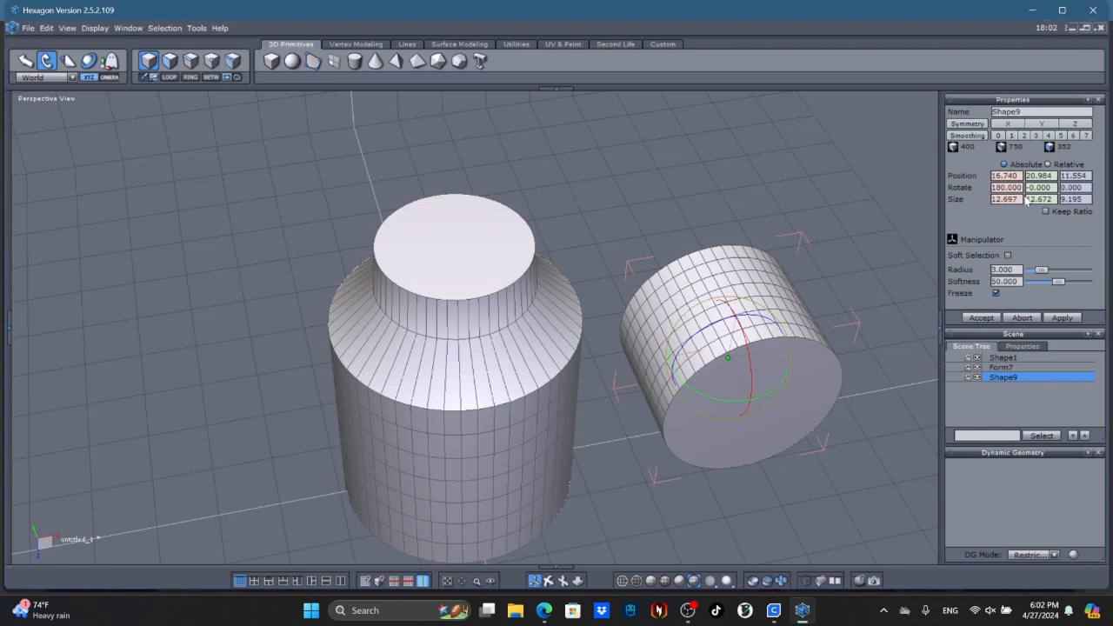
double_click(1004, 187)
text(0)
key(Return)
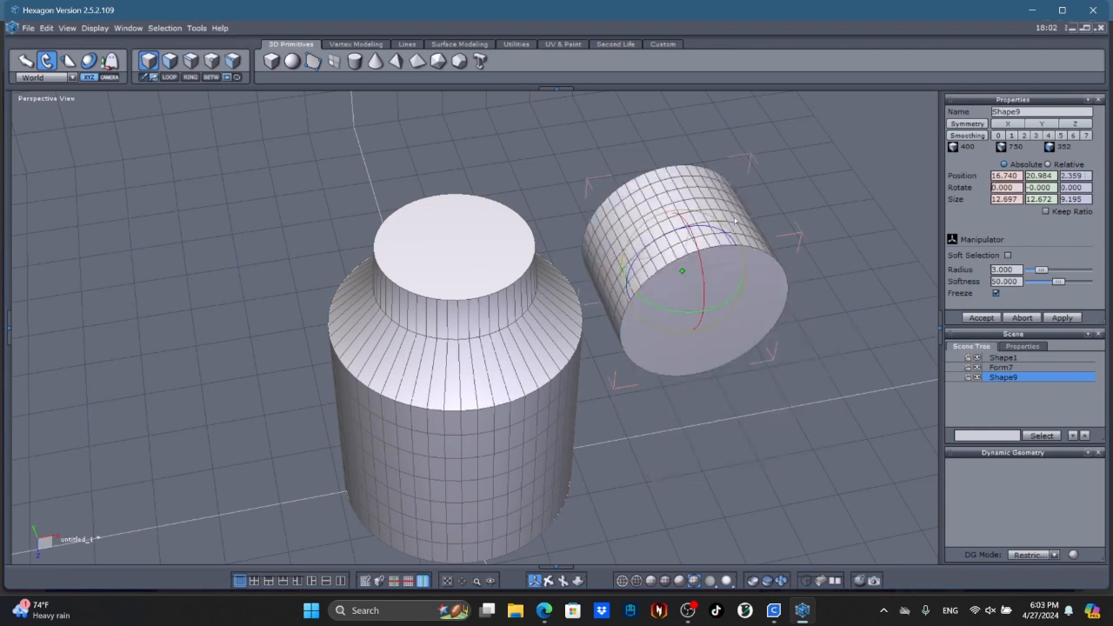
drag(1017, 186, 761, 207)
text(90)
key(Return)
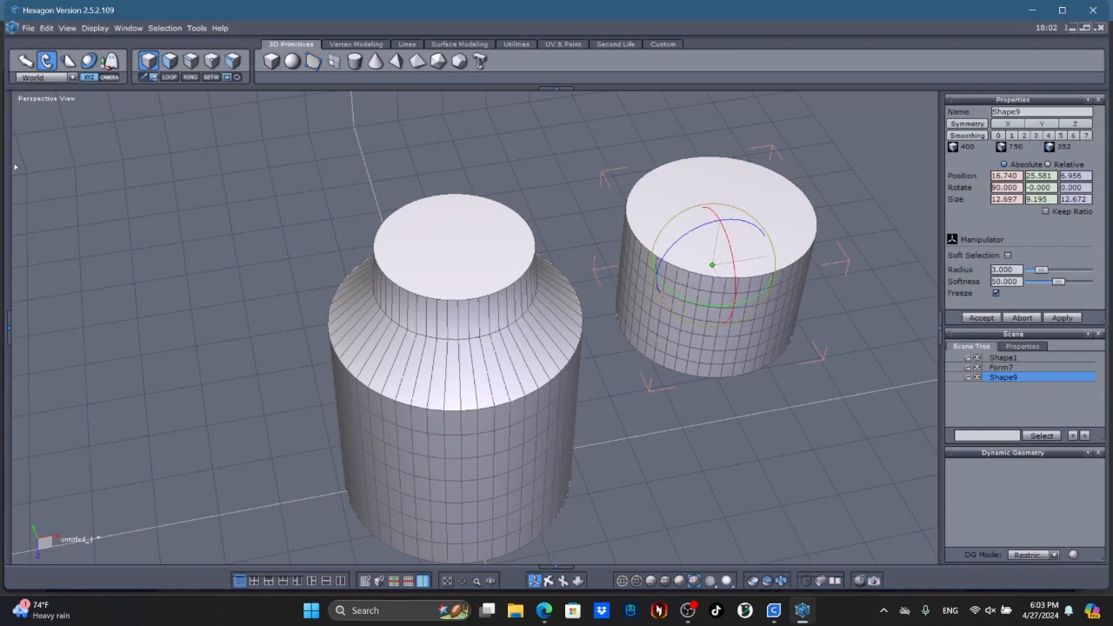
Step: Set the upright cylinder's size to 16 in X and Z
click(26, 60)
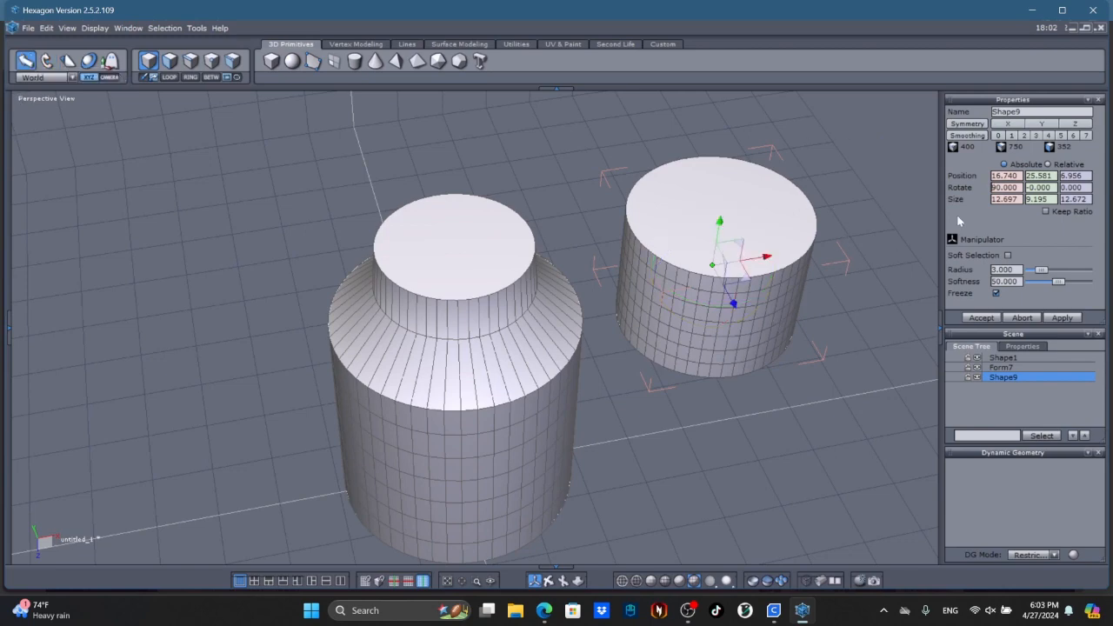
text(16)
key(Return)
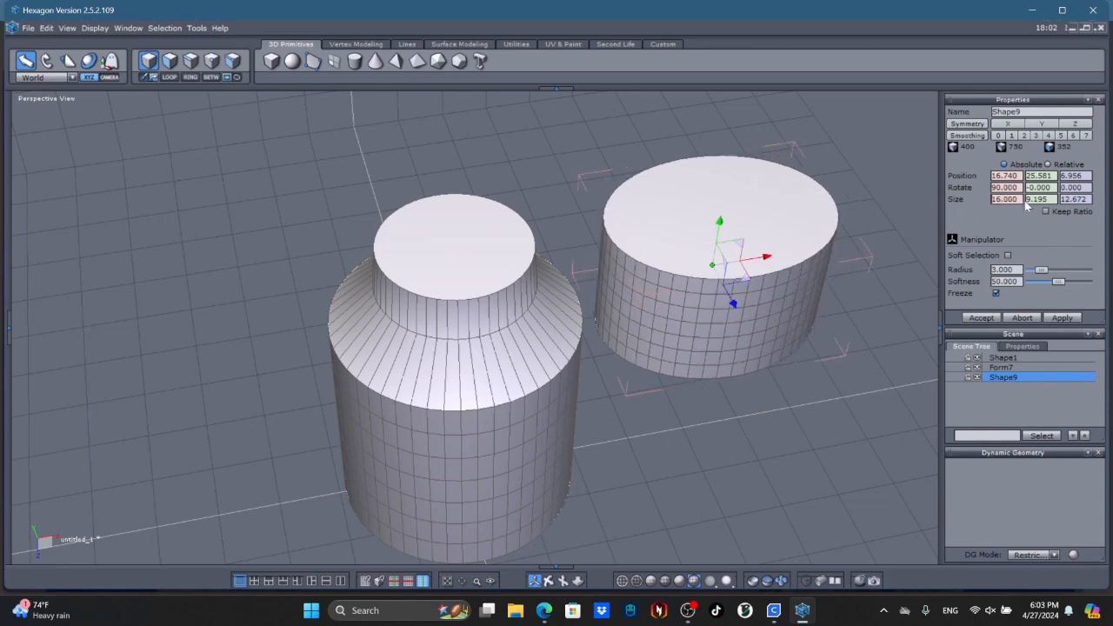
double_click(1078, 199)
text(16)
key(Return)
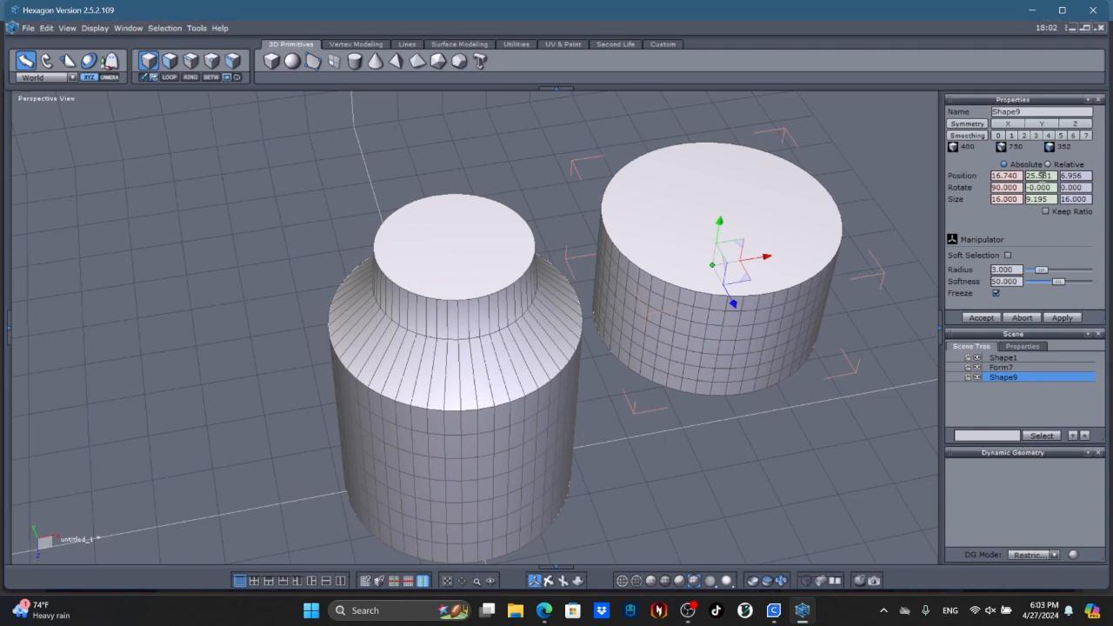
Step: Centre the cylinder over the body by setting its X and Z positions to 0
double_click(1078, 175)
text(0)
key(Return)
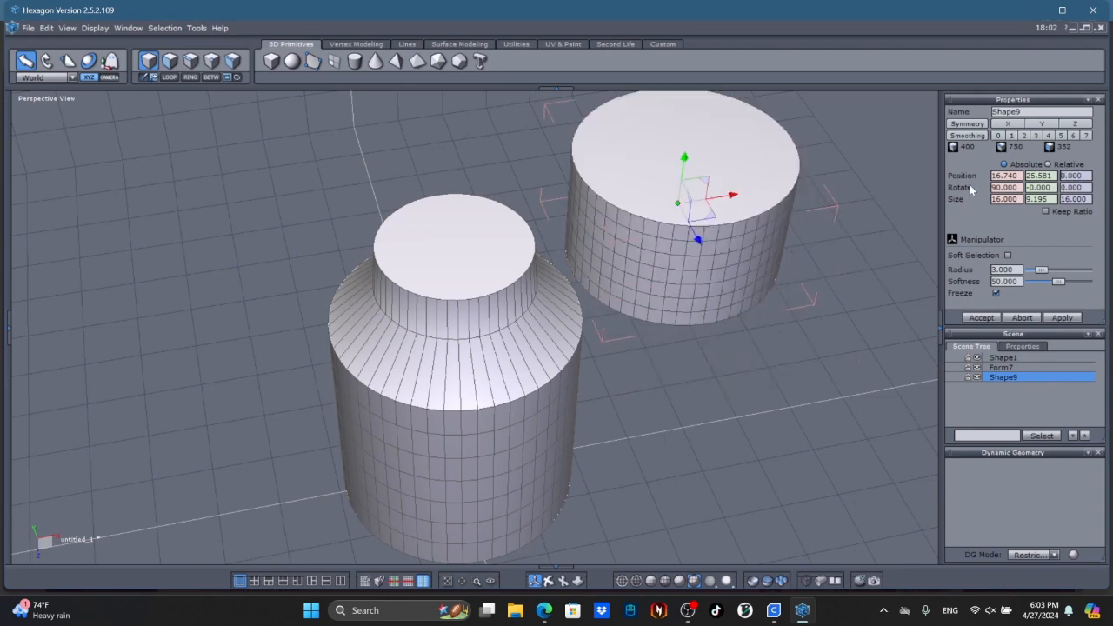
text(0)
key(Return)
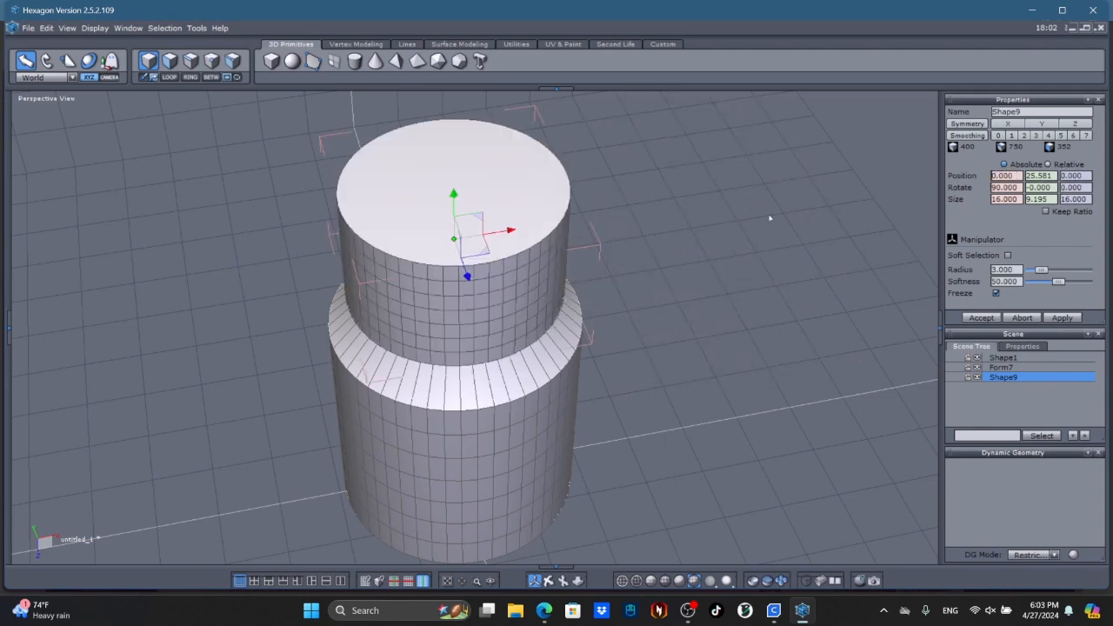
Step: Raise the cylinder along Y to a position of about 29.6, above the body's shoulder
click(549, 582)
drag(565, 521, 578, 452)
click(534, 583)
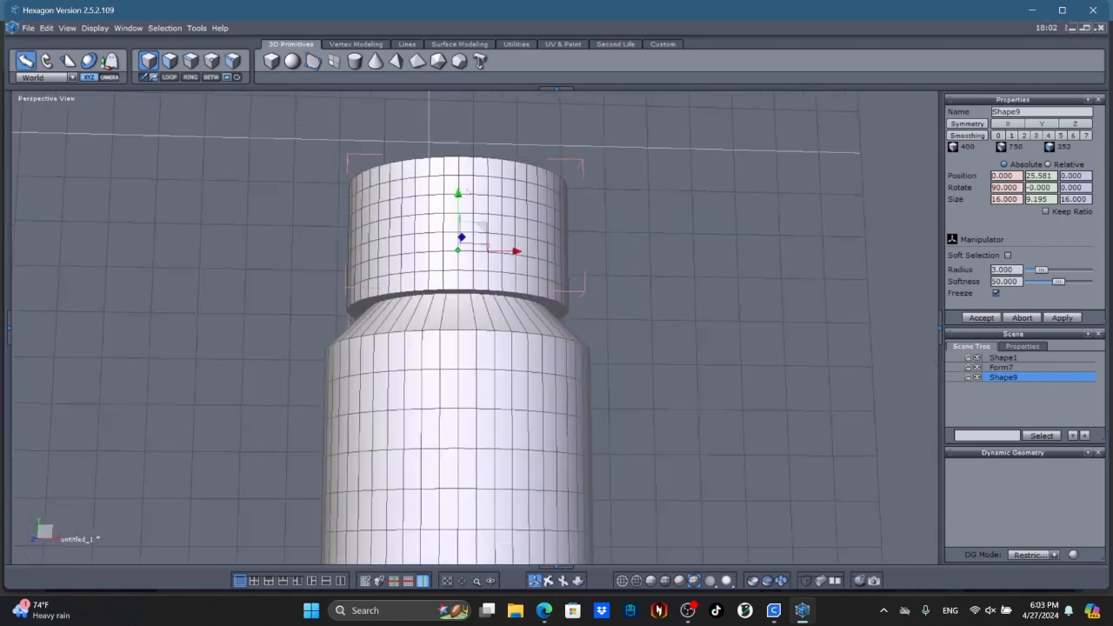
drag(458, 196, 457, 142)
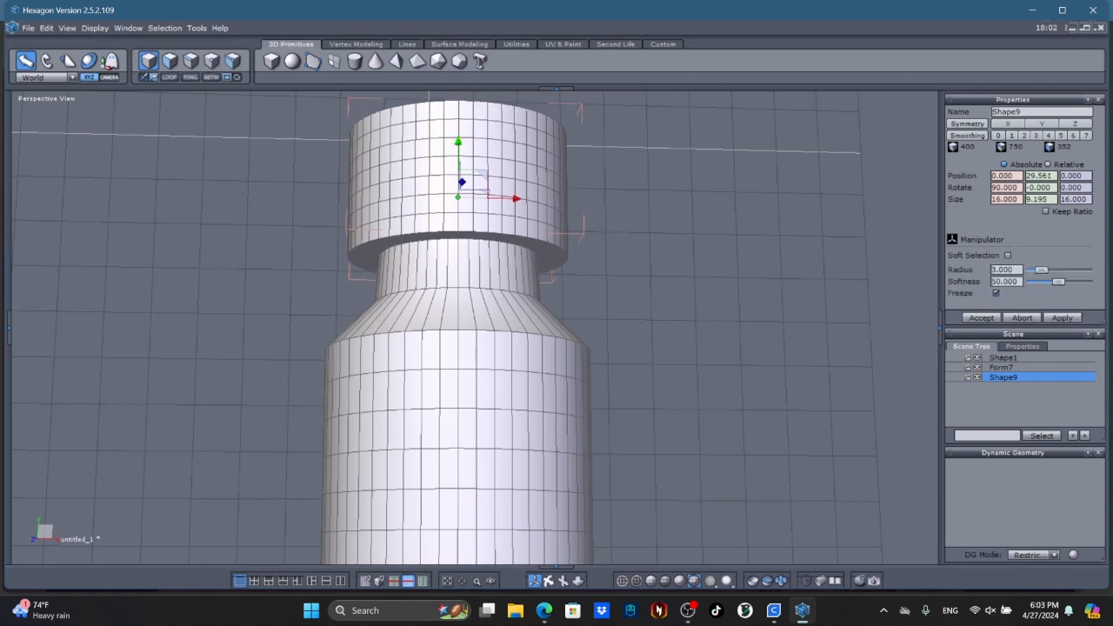
Step: Move the cylinder along Z to a position of about 20.5, clear of the neck
click(548, 580)
middle_drag(544, 388, 732, 418)
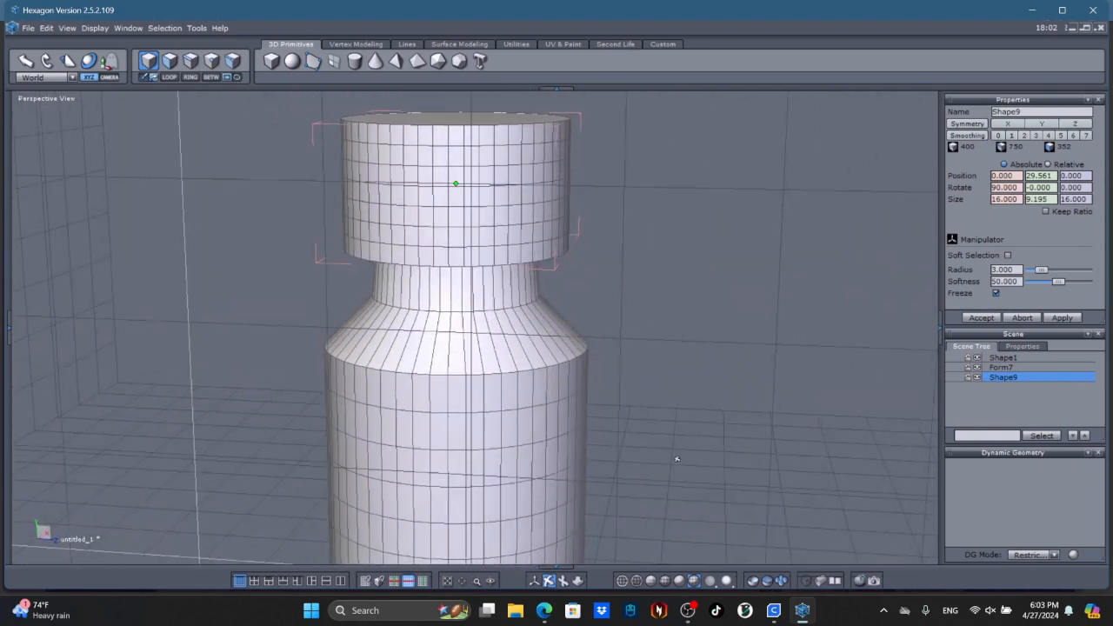
middle_drag(677, 459, 559, 547)
click(533, 580)
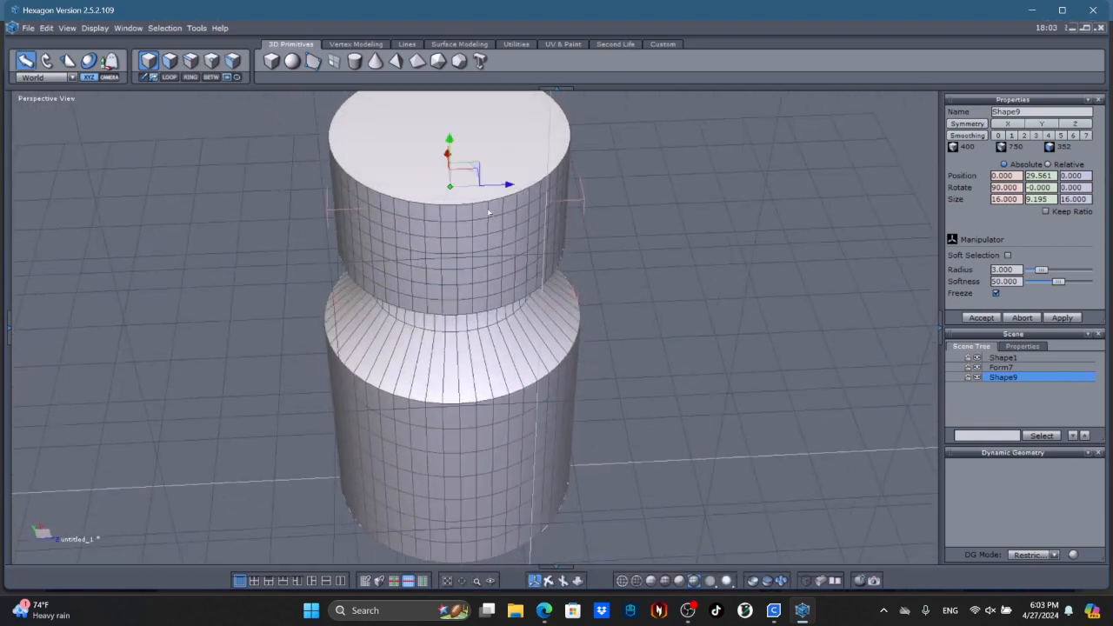
drag(506, 189, 804, 173)
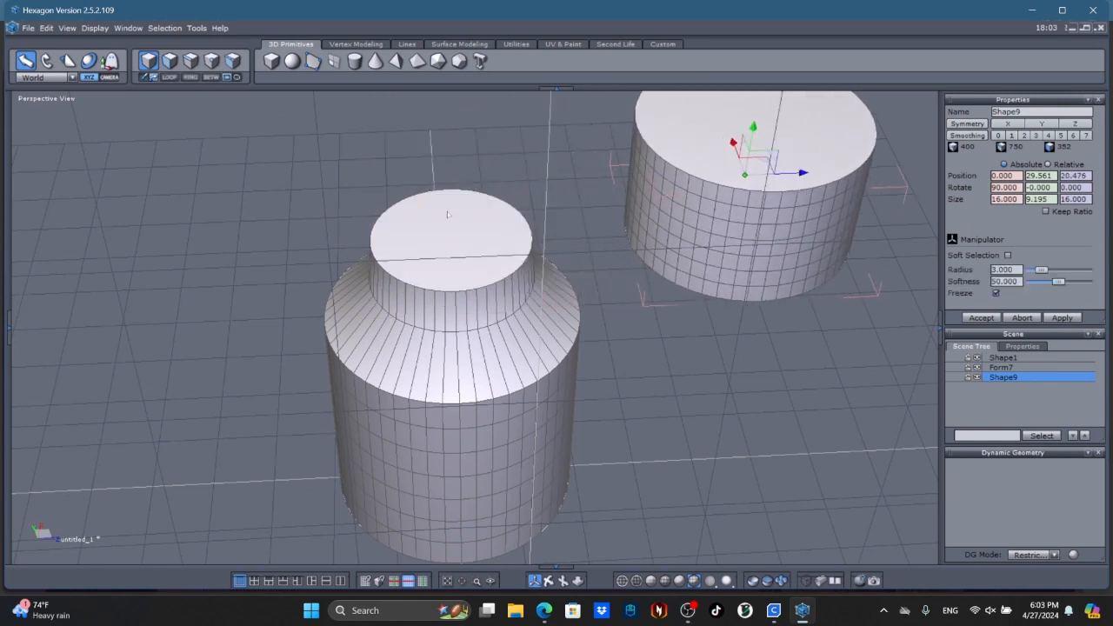
Step: Scale the cylinder down in height to a flat rim about 2.9 high
click(67, 63)
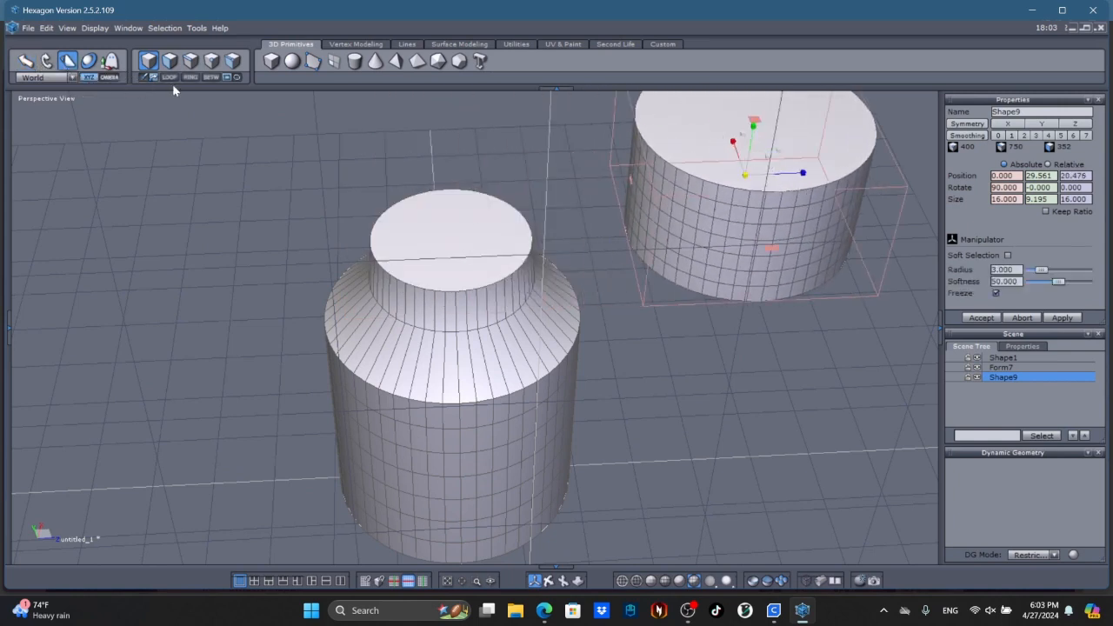
drag(760, 123, 768, 211)
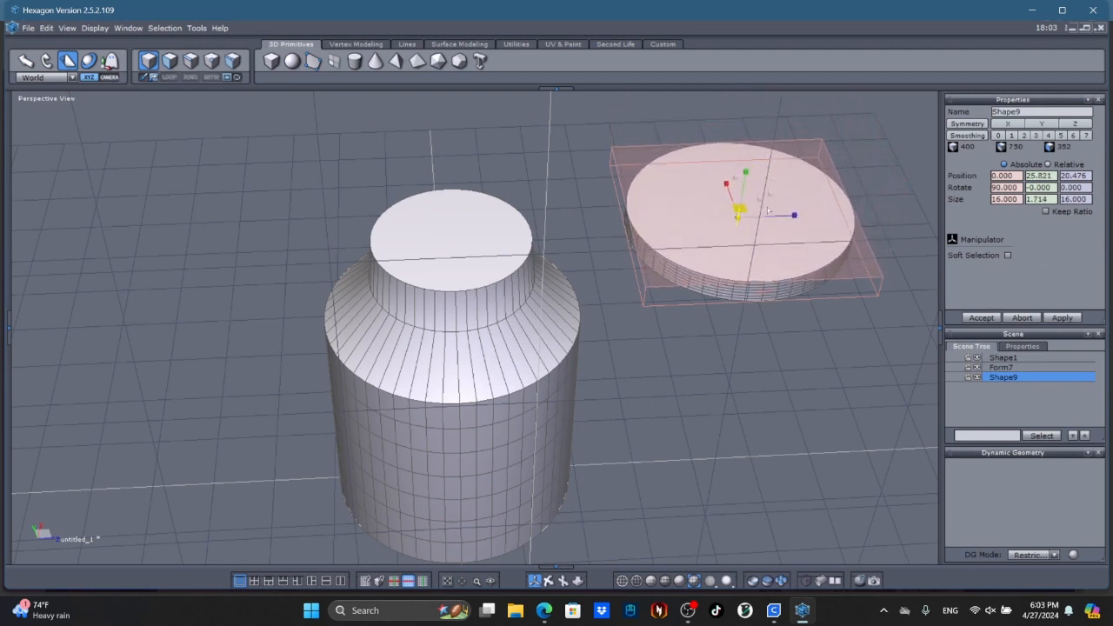
click(549, 581)
middle_drag(639, 510, 579, 498)
click(533, 581)
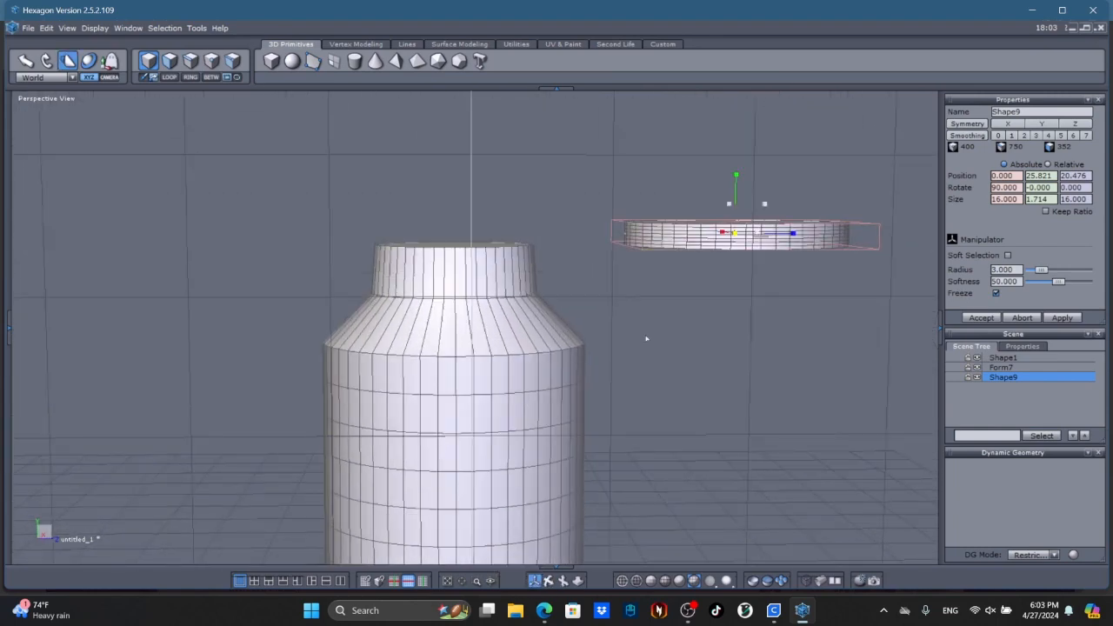
click(548, 581)
middle_drag(679, 405, 674, 427)
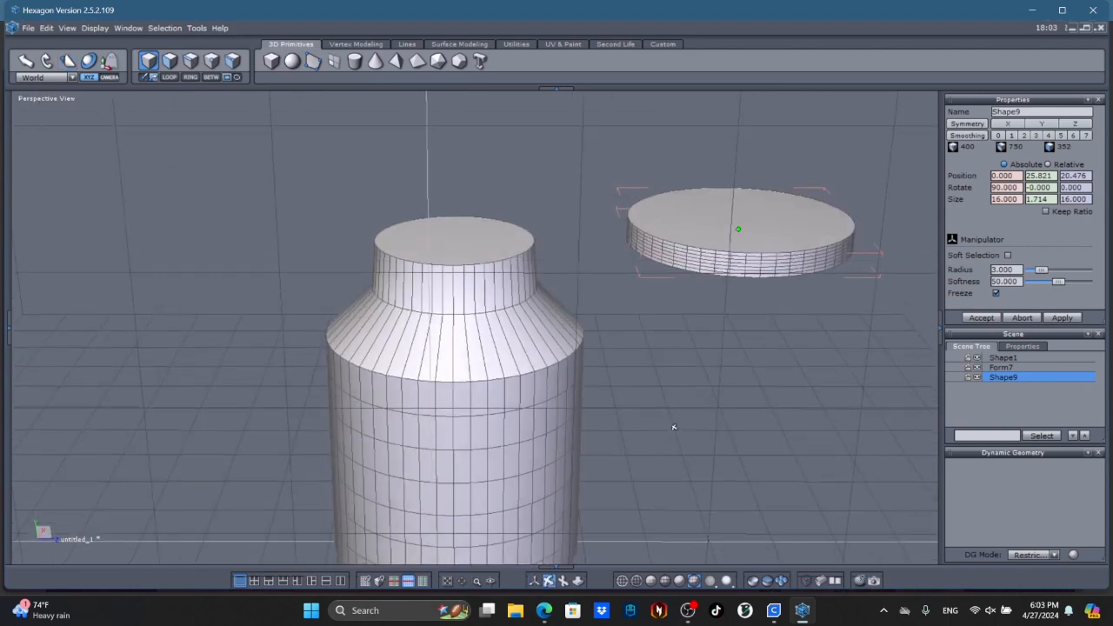
click(534, 581)
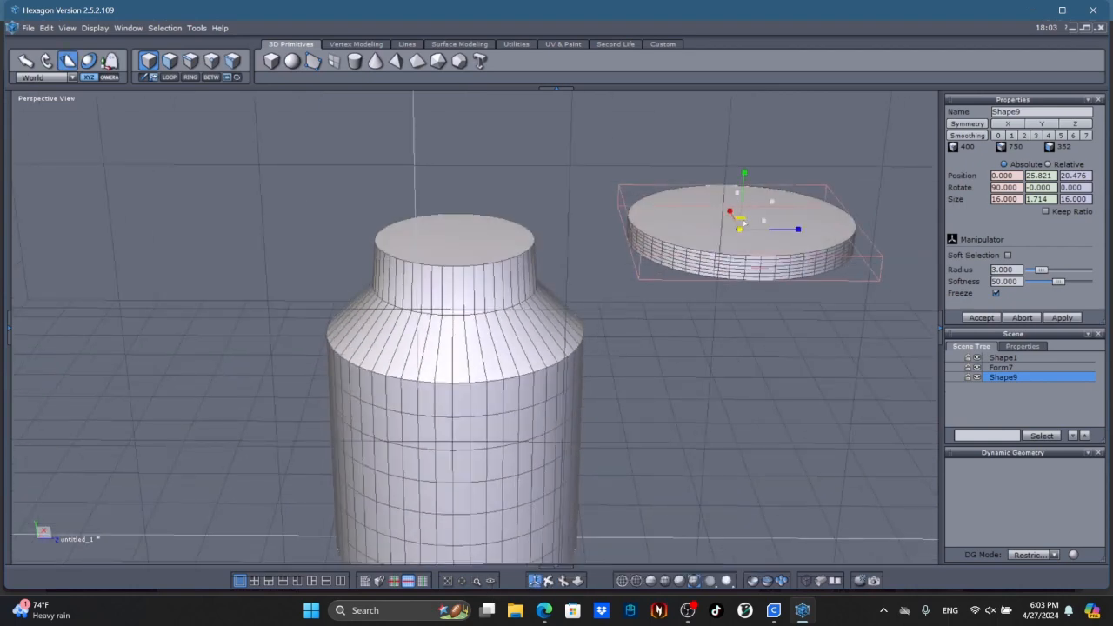
drag(737, 221, 738, 202)
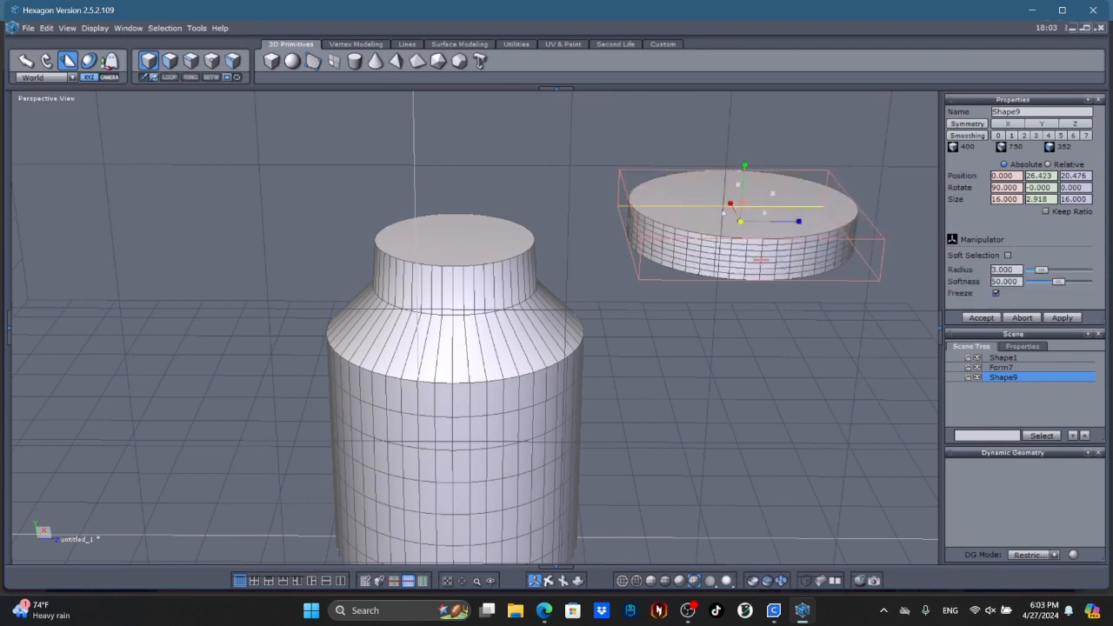
Step: Lay the rim's end face onto the neck's top face with Lay On and accept the placement
click(442, 44)
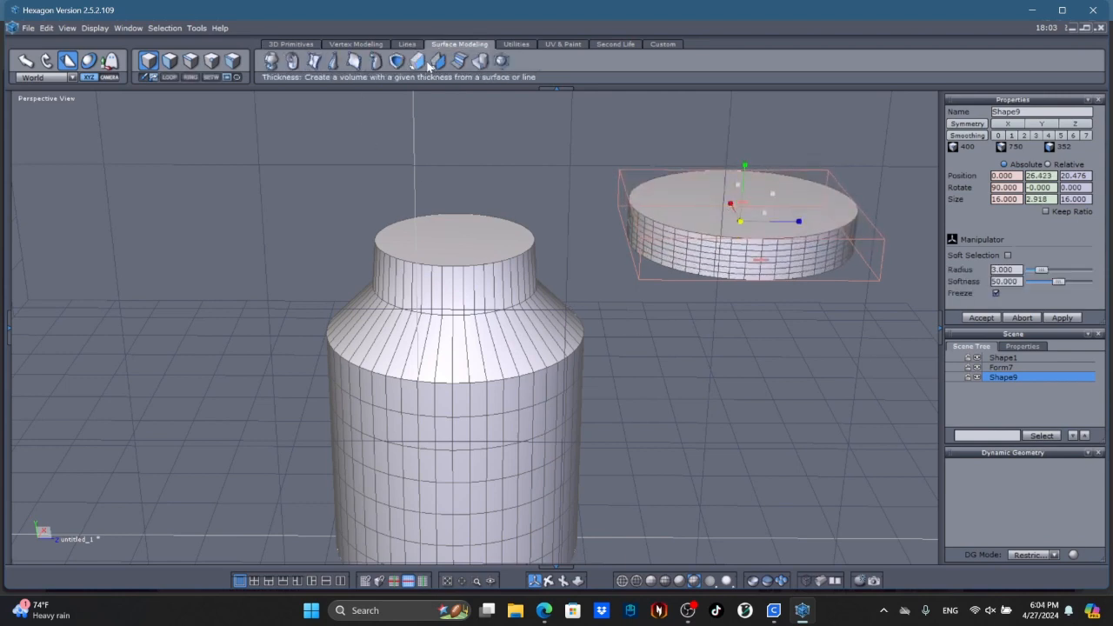
click(510, 45)
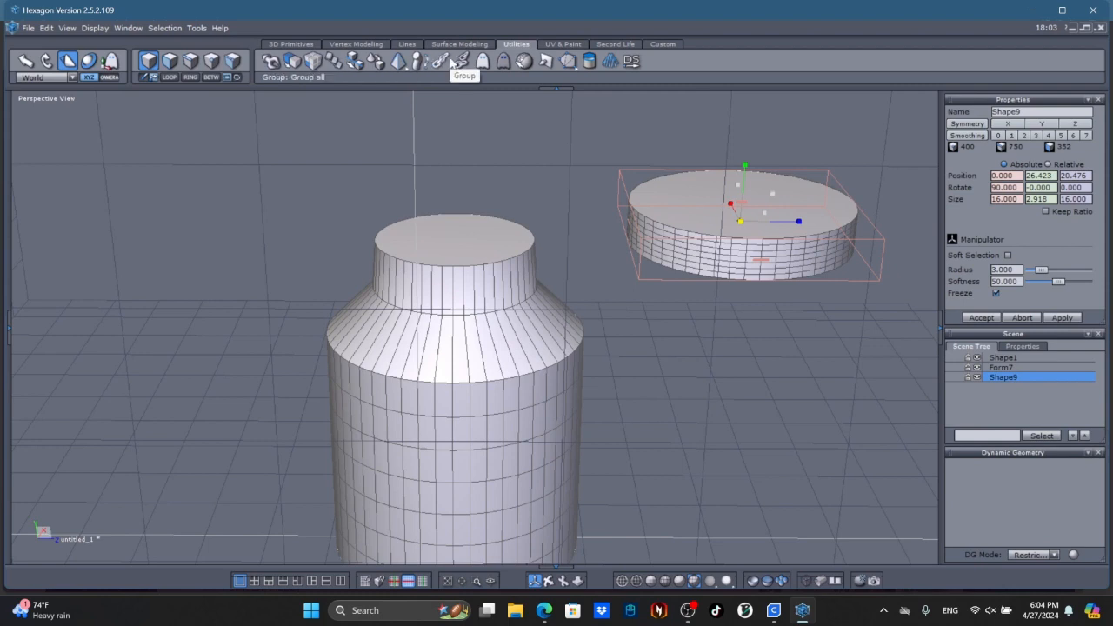
click(383, 68)
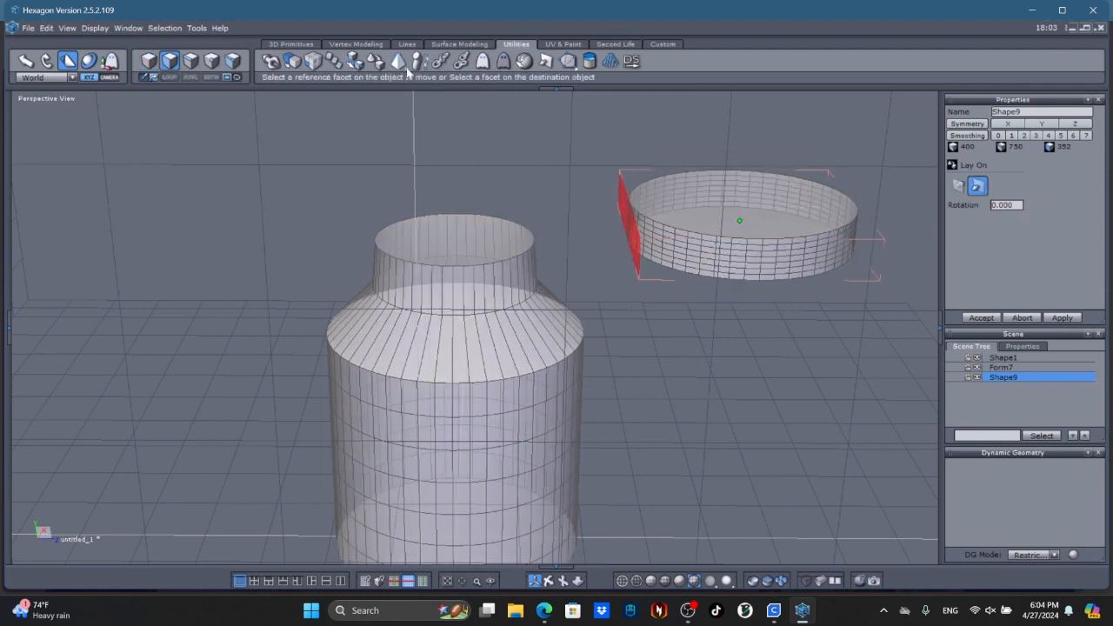
click(435, 234)
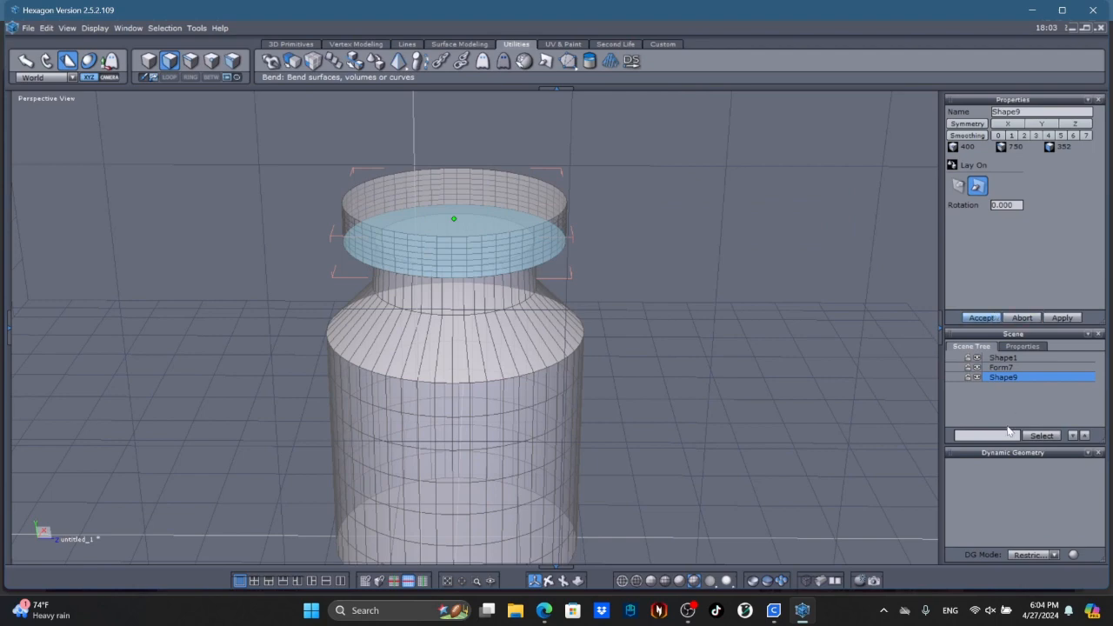
click(980, 317)
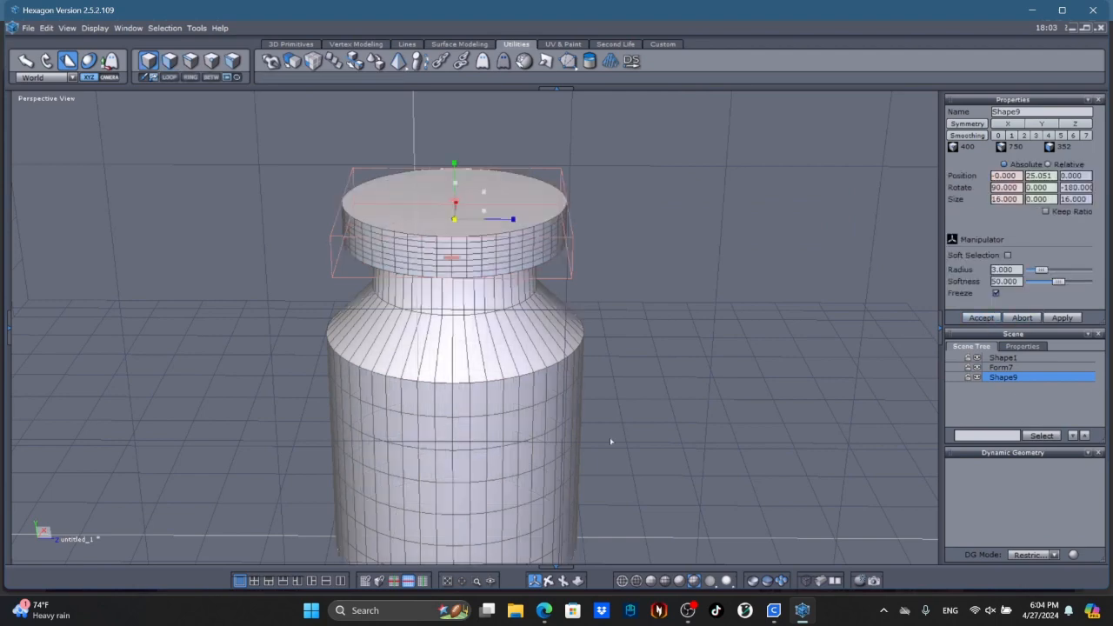
Step: Inspect the rimmed body from several angles and switch to the browser to compare it with the Powie reference artwork
drag(549, 579, 602, 472)
right_drag(601, 473, 569, 499)
scroll(569, 499, down, 5)
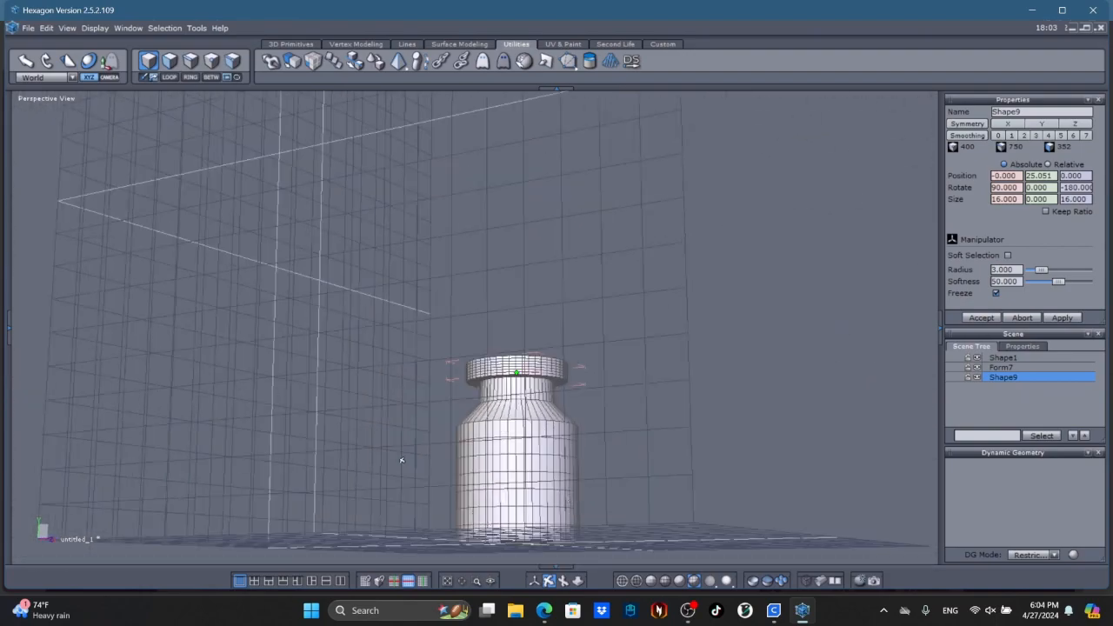
drag(402, 460, 174, 477)
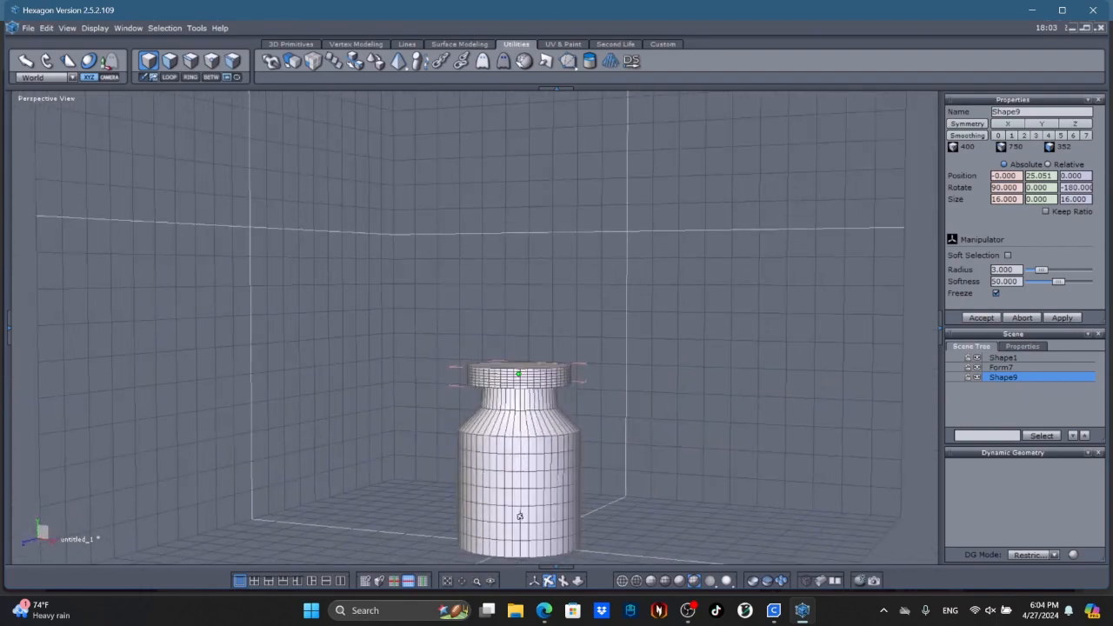
drag(519, 516, 426, 515)
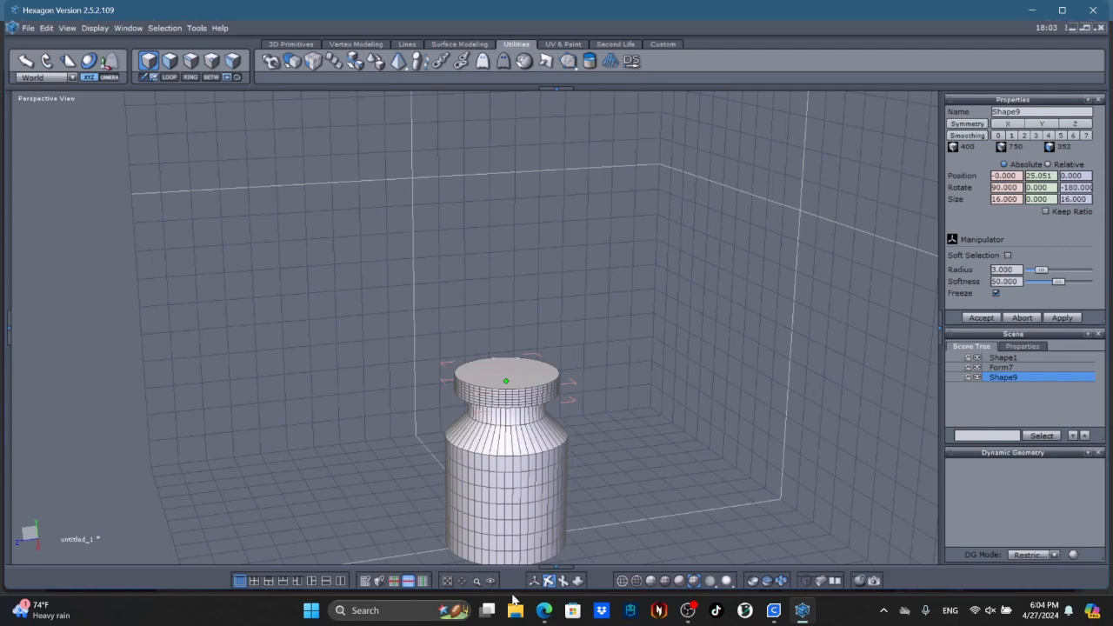
click(544, 611)
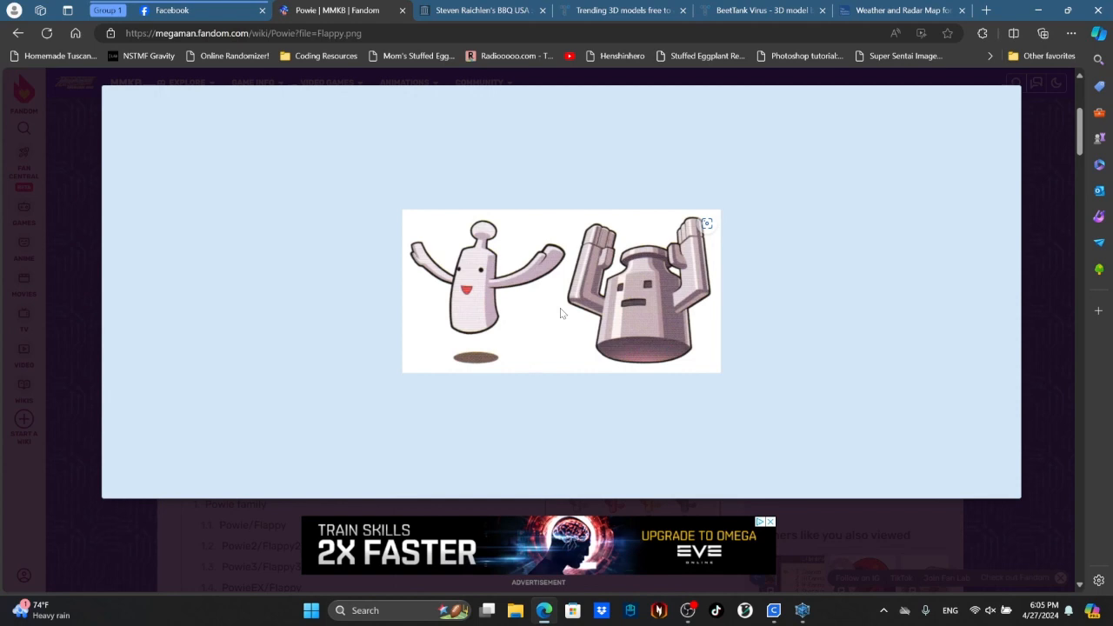
Step: Switch back to Hexagon and create a cube about 14.9 on each side on the floor beside the body
click(802, 609)
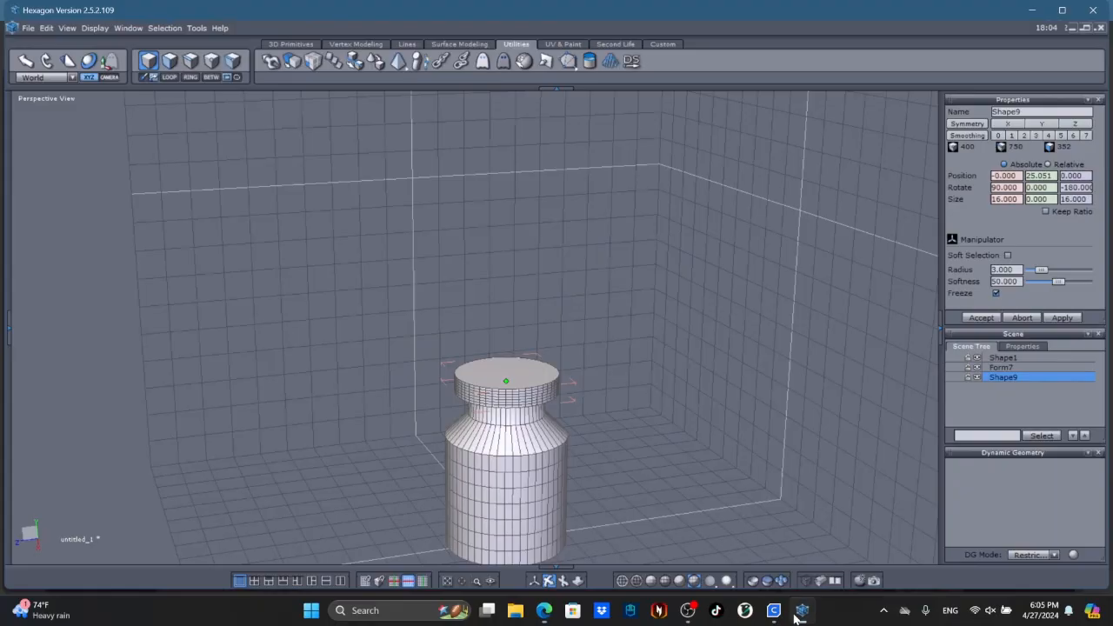
scroll(522, 463, down, 5)
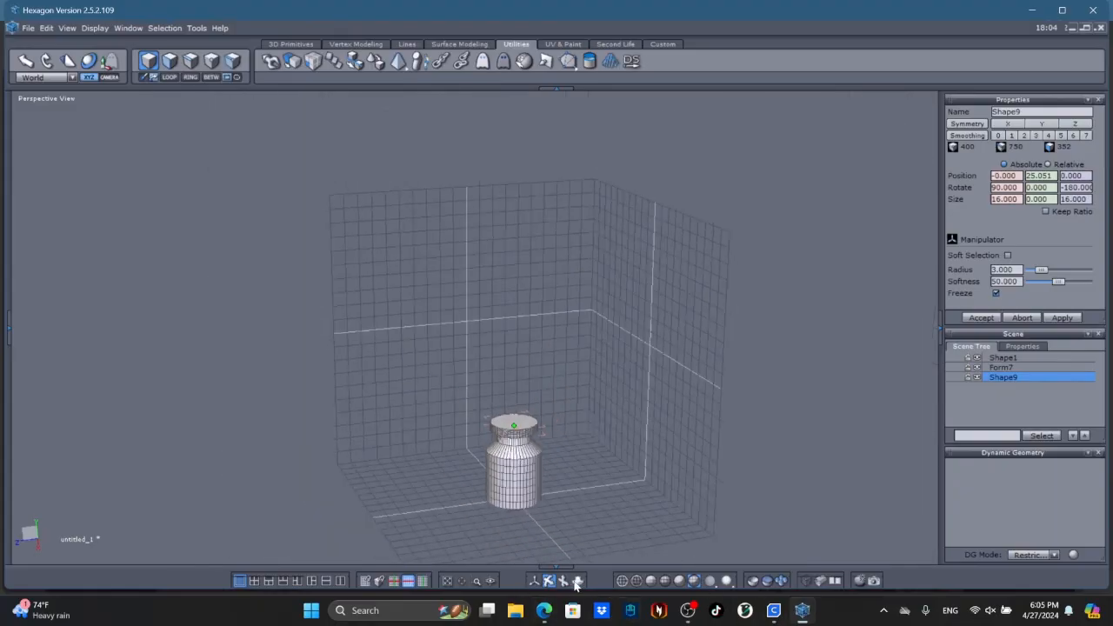
middle_drag(494, 502, 525, 364)
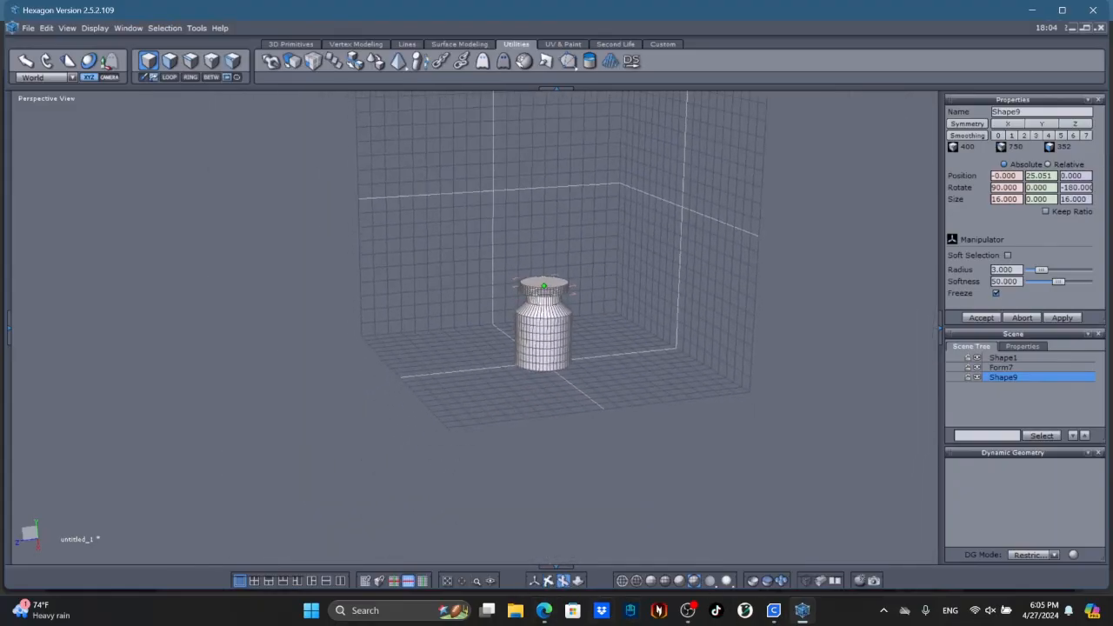
click(548, 582)
drag(495, 422, 452, 432)
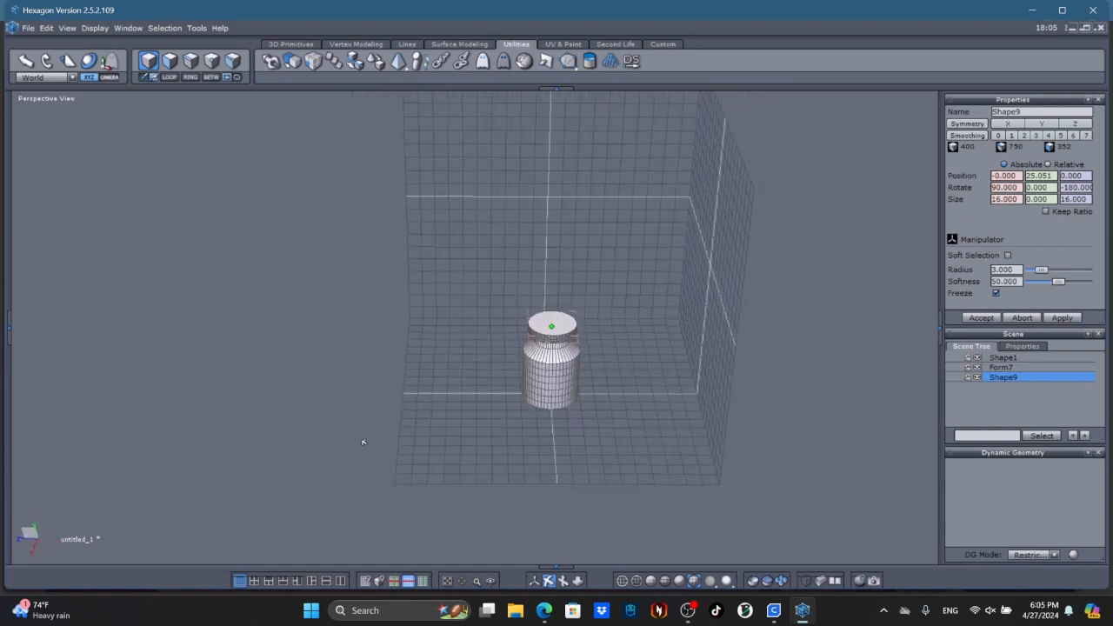
click(285, 43)
click(292, 61)
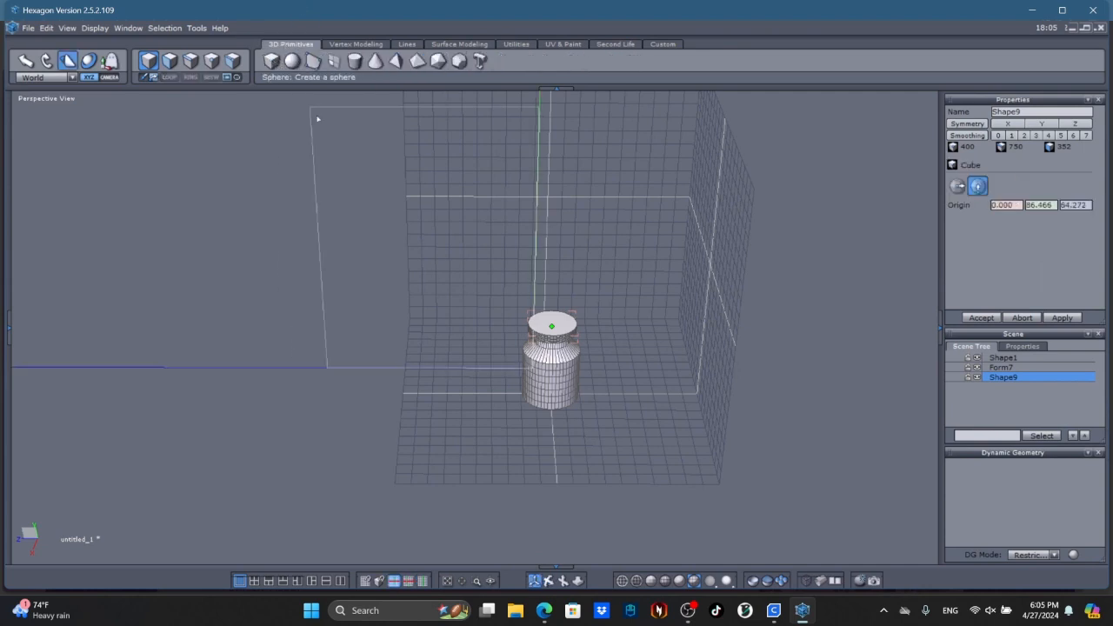
click(480, 400)
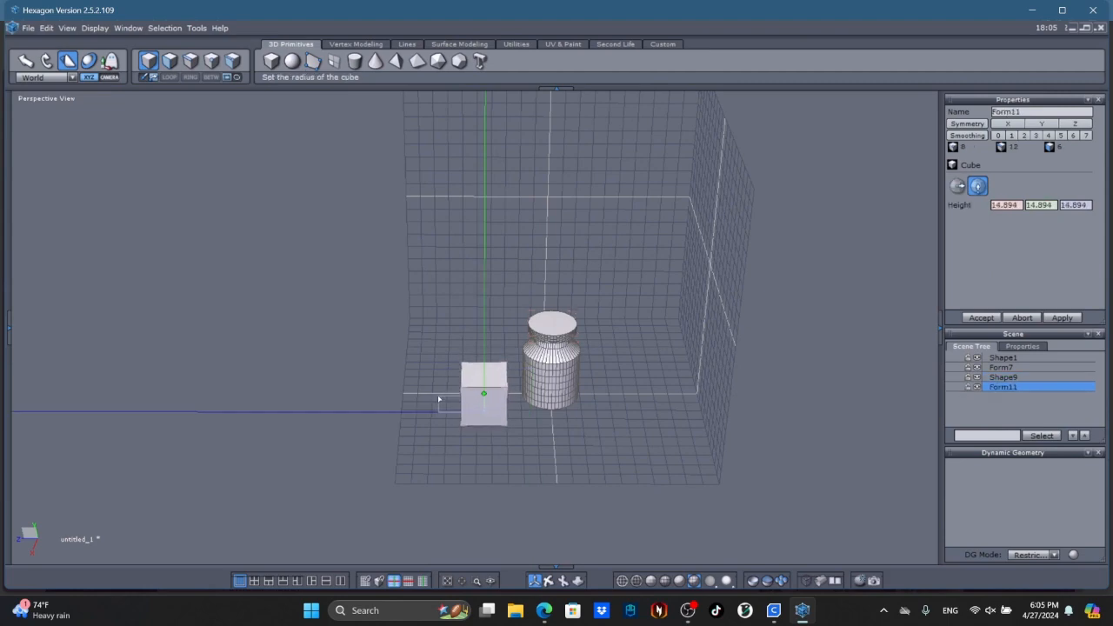
click(439, 399)
scroll(487, 416, up, 5)
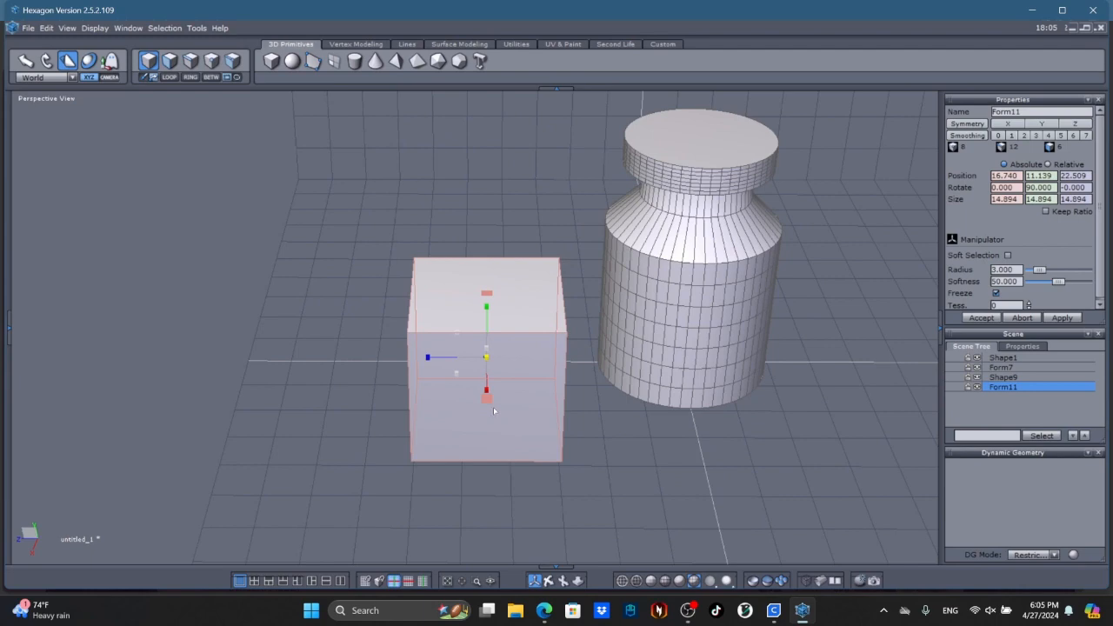
Step: Move the cube along X to about -25.3, on the opposite side of the body
click(549, 580)
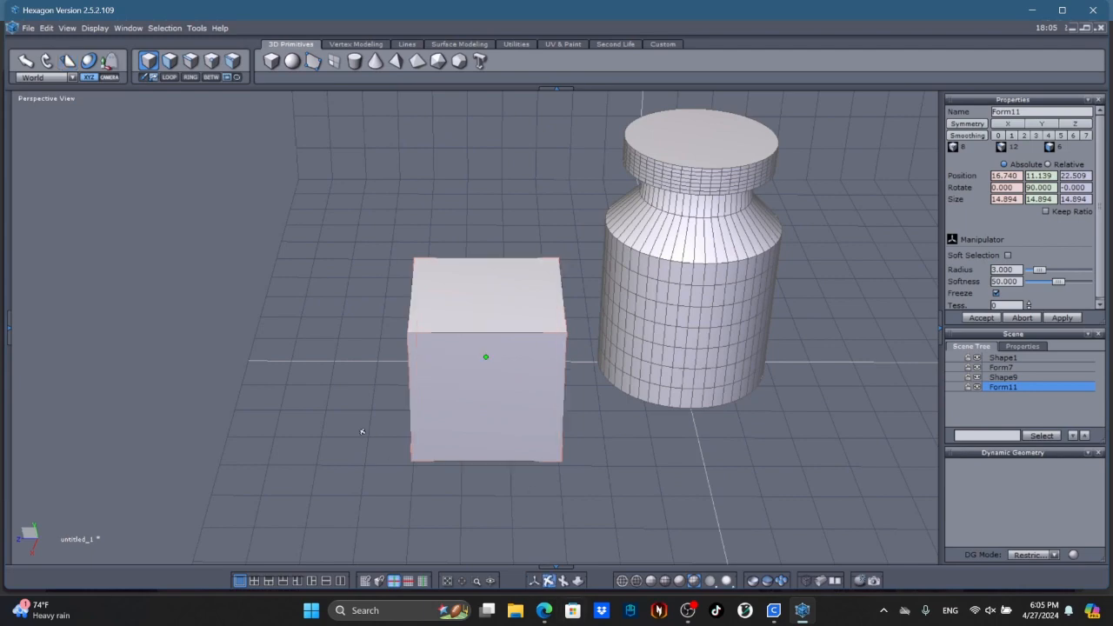
drag(363, 431, 606, 430)
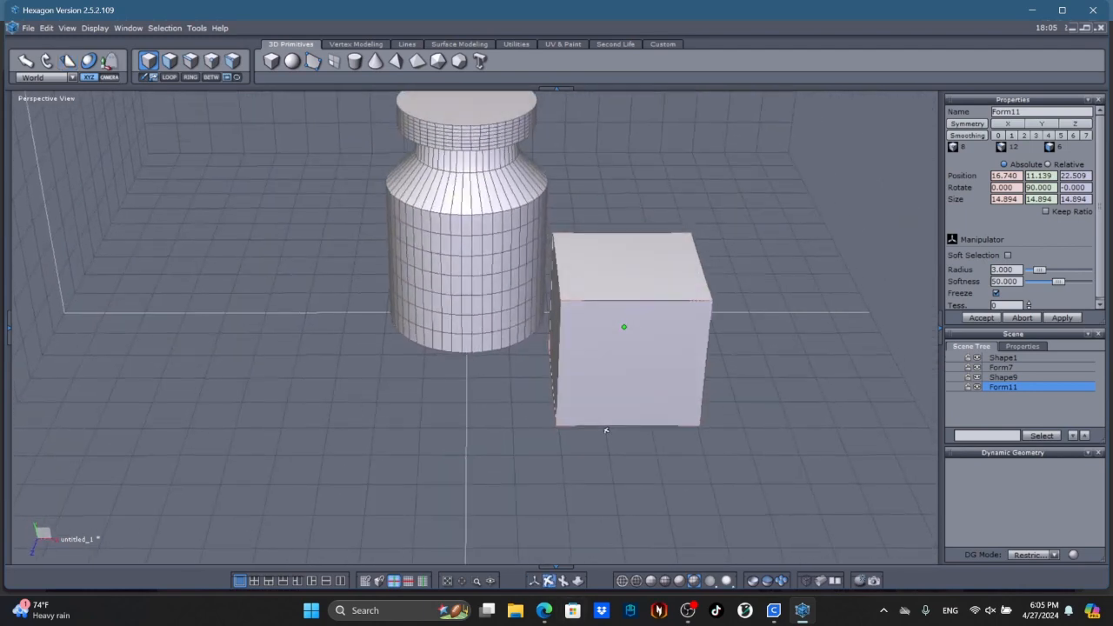
click(535, 581)
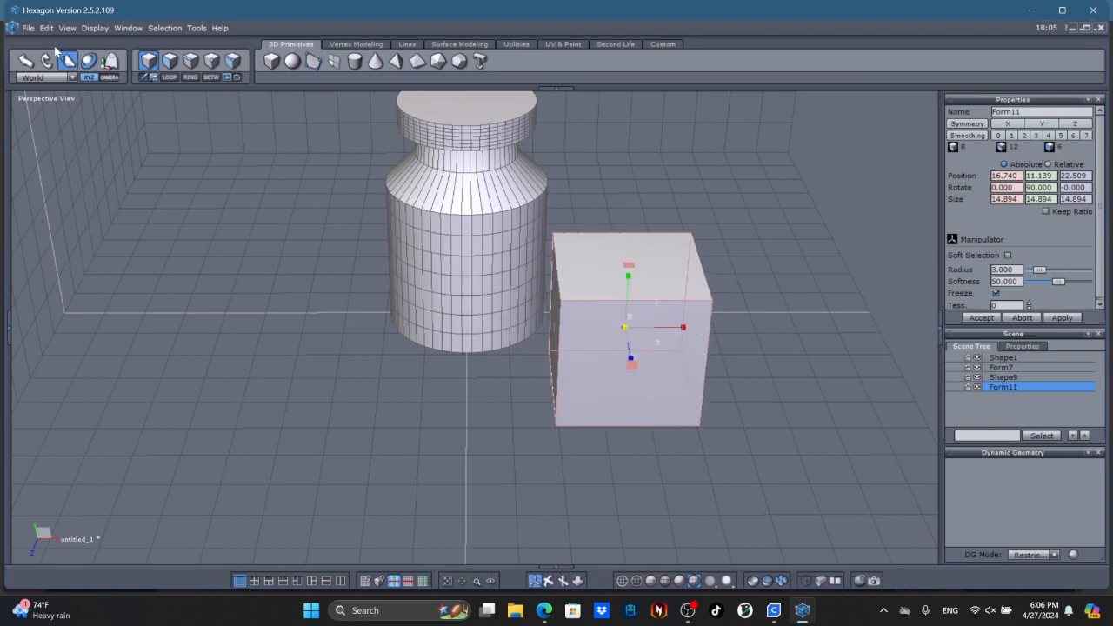
click(25, 60)
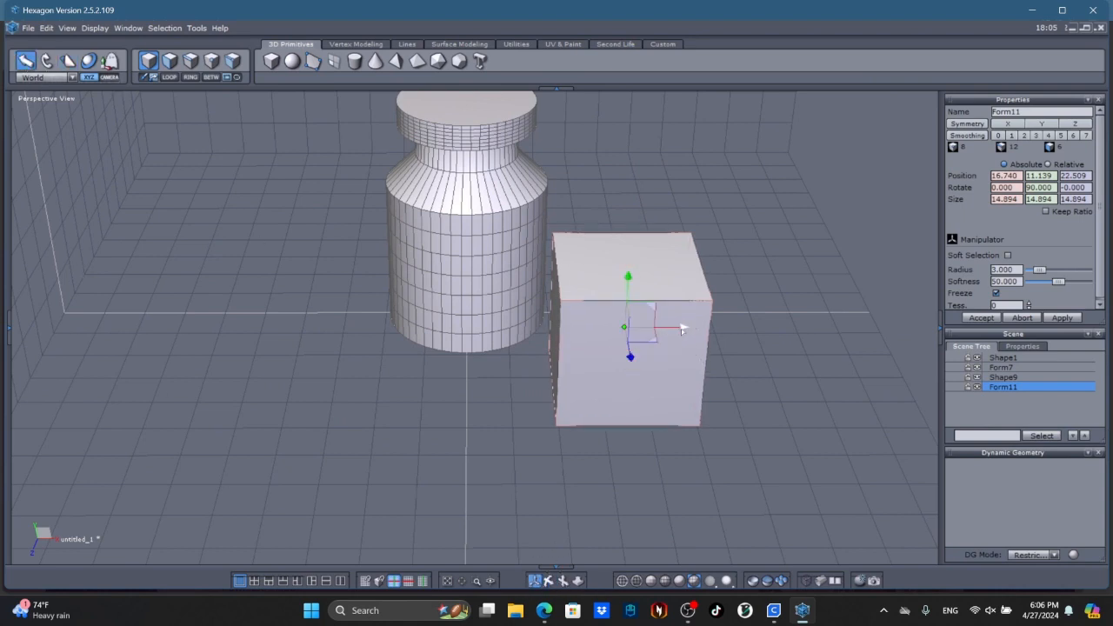
drag(683, 330, 285, 328)
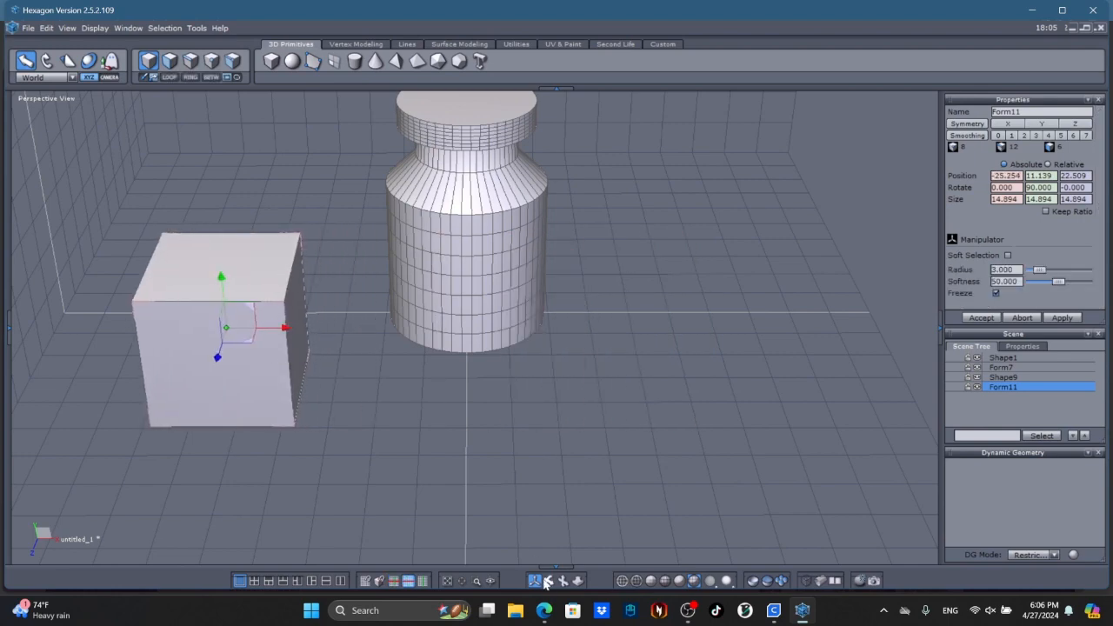
Step: Scale the cube down in height from its top face to a flat slab about 3.4 high
drag(547, 581, 577, 598)
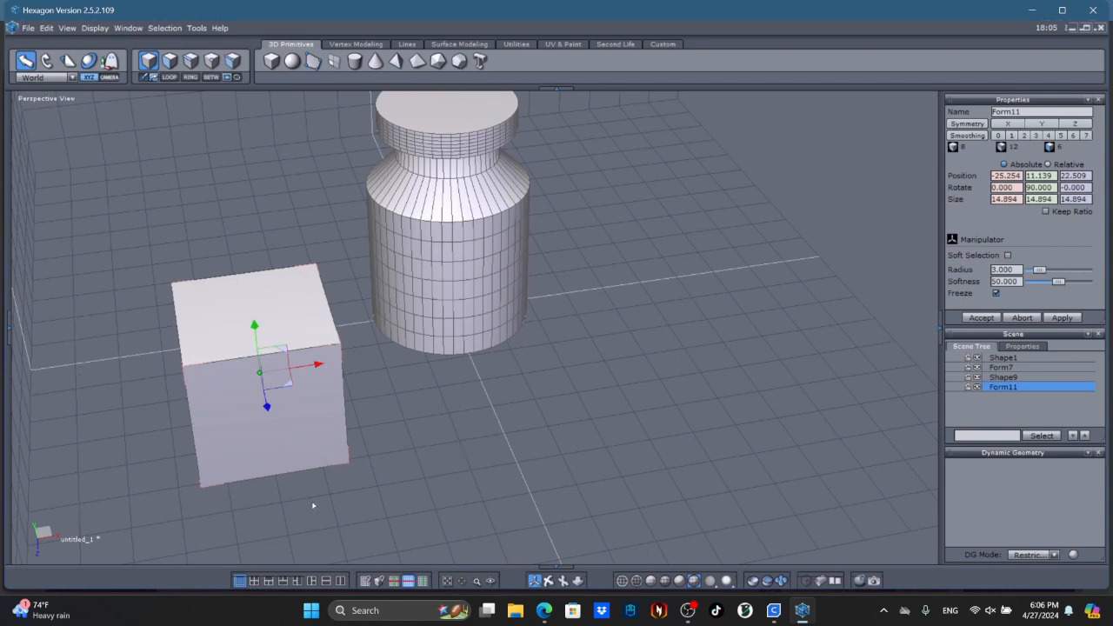
scroll(313, 509, down, 5)
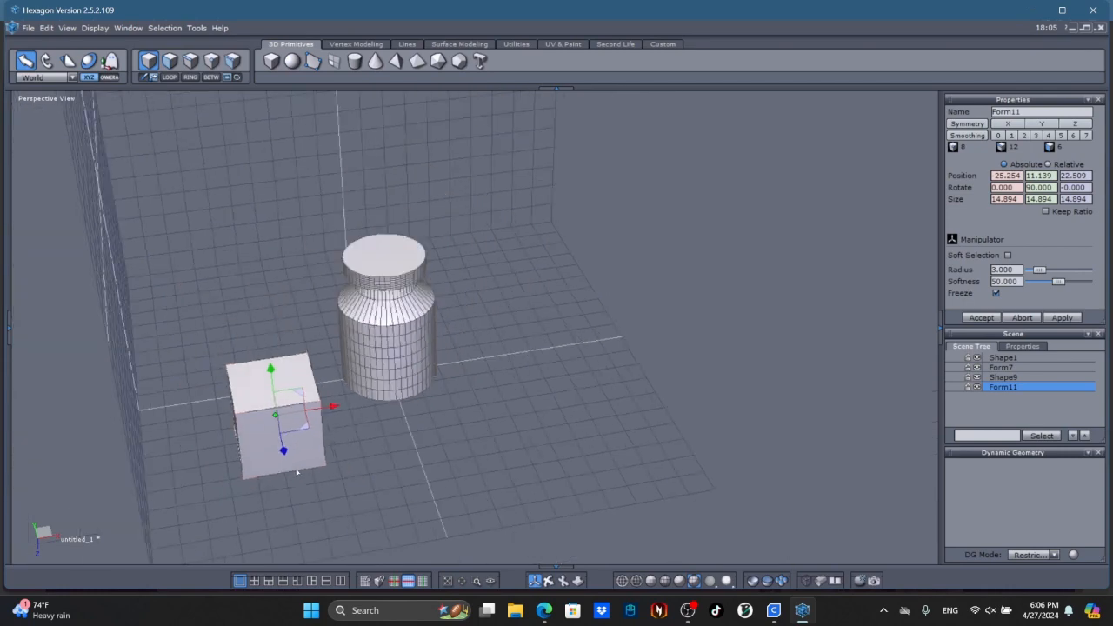
click(548, 582)
right_drag(437, 500, 358, 493)
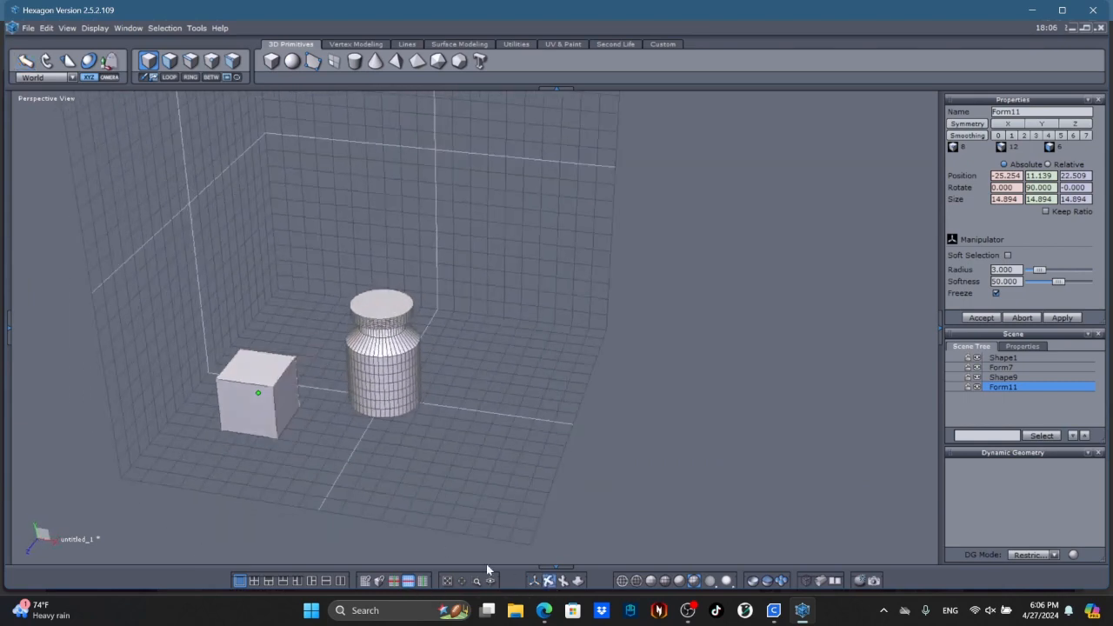
click(563, 581)
middle_drag(283, 455, 415, 456)
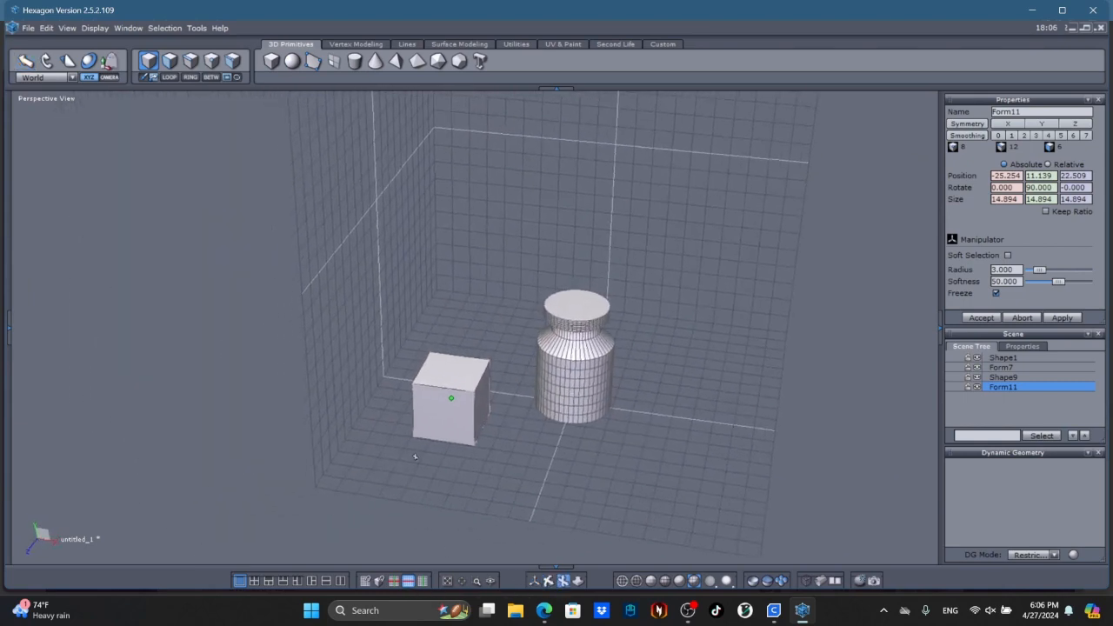
scroll(420, 500, up, 3)
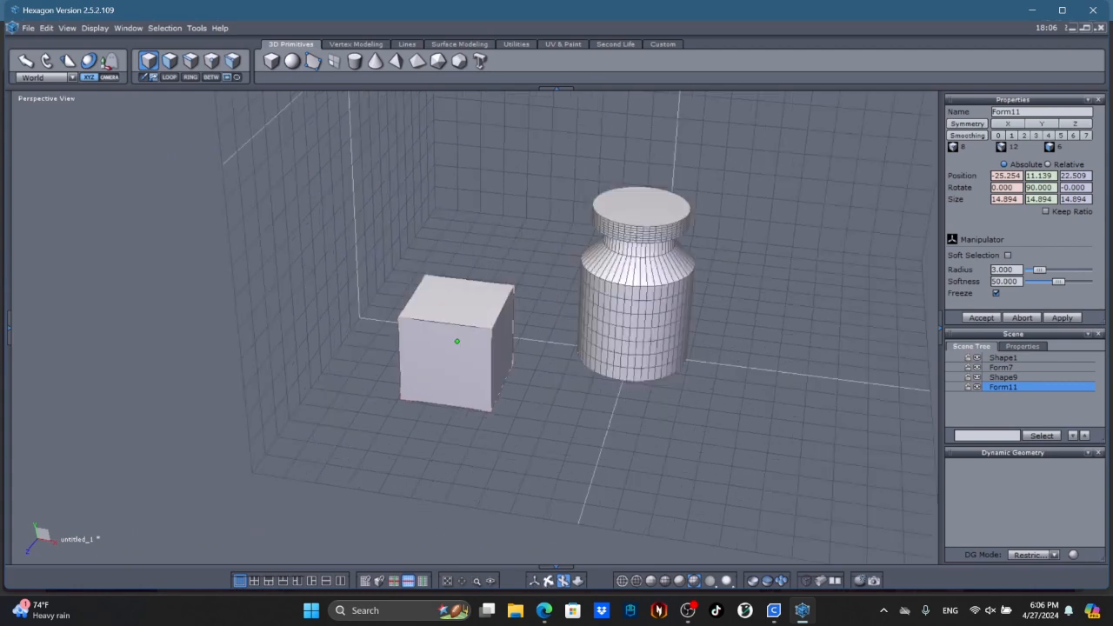
click(548, 581)
click(73, 65)
click(535, 580)
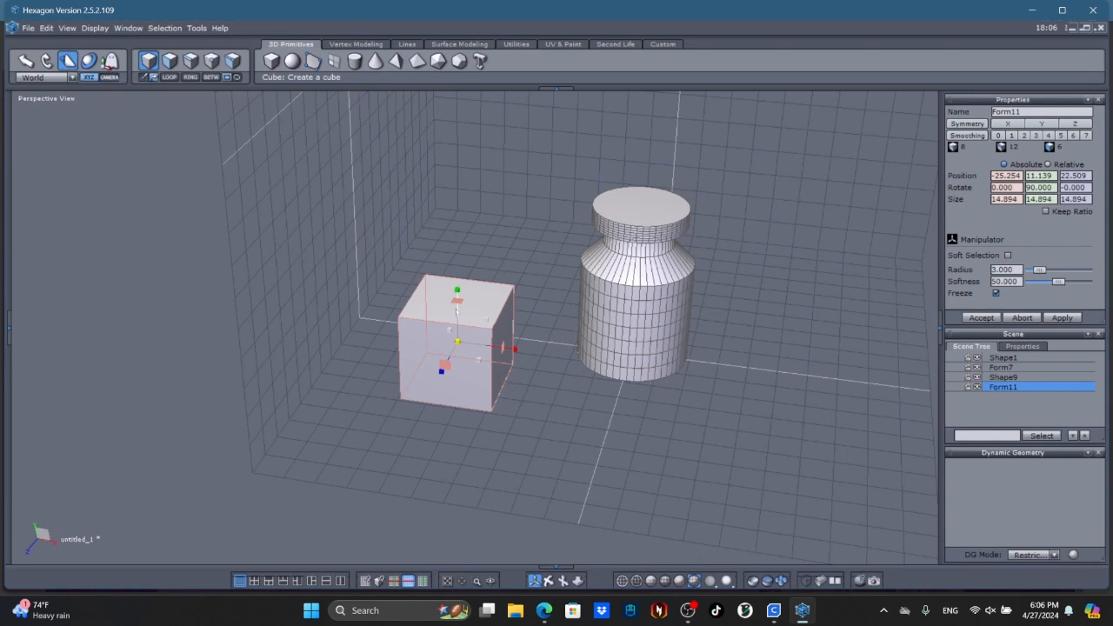
drag(457, 301, 467, 367)
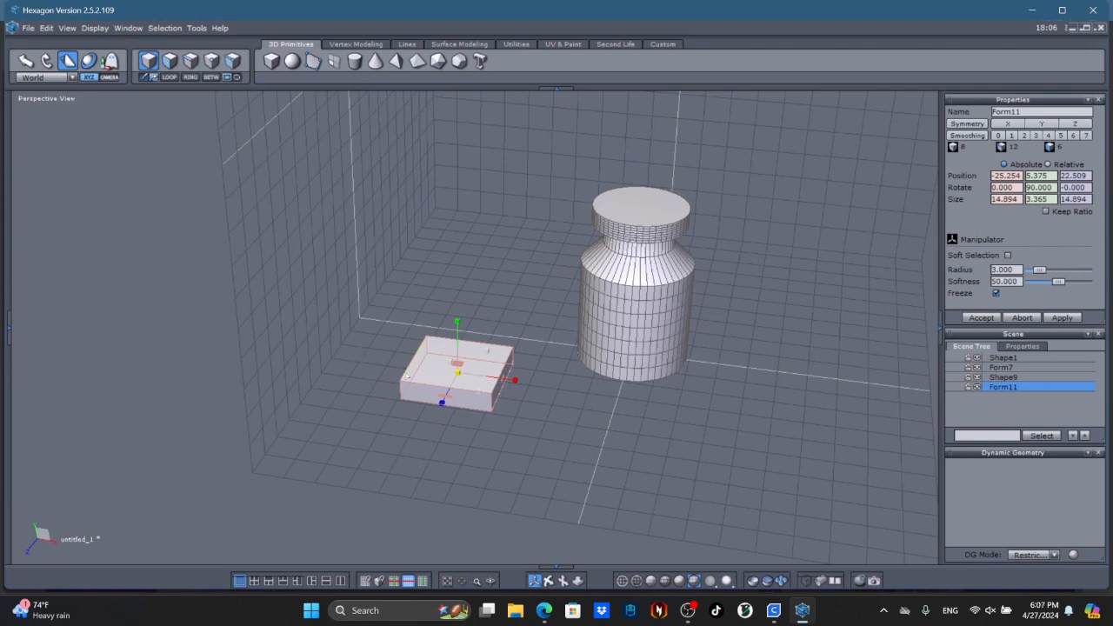
Step: Narrow the slab to about 8.7 along X and stretch it to about 23.7 along Z
scroll(509, 381, up, 2)
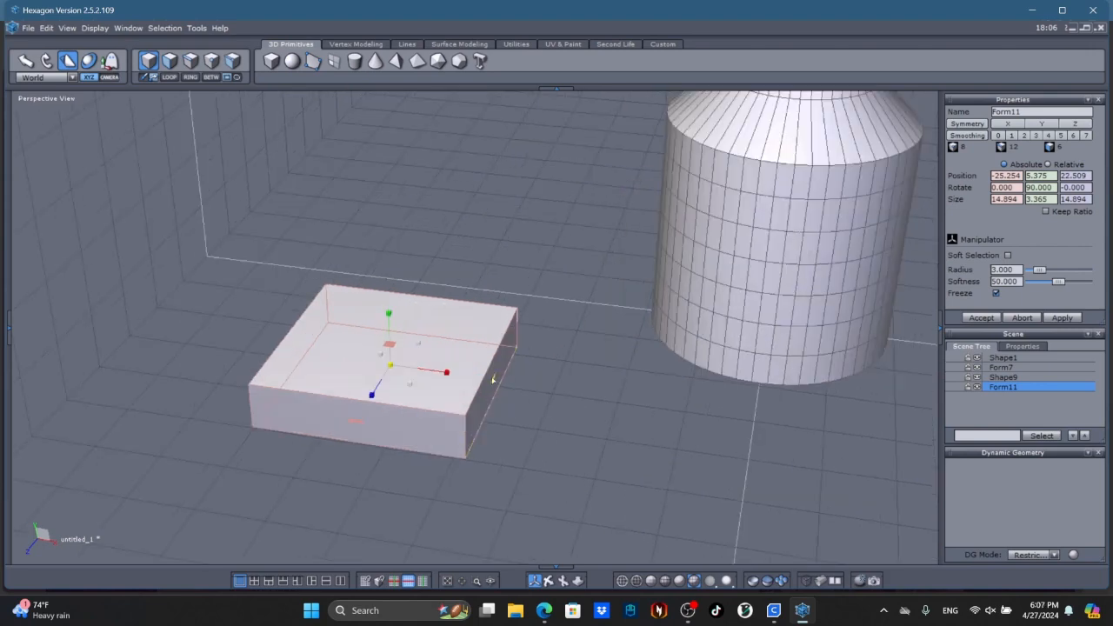
drag(503, 379, 403, 366)
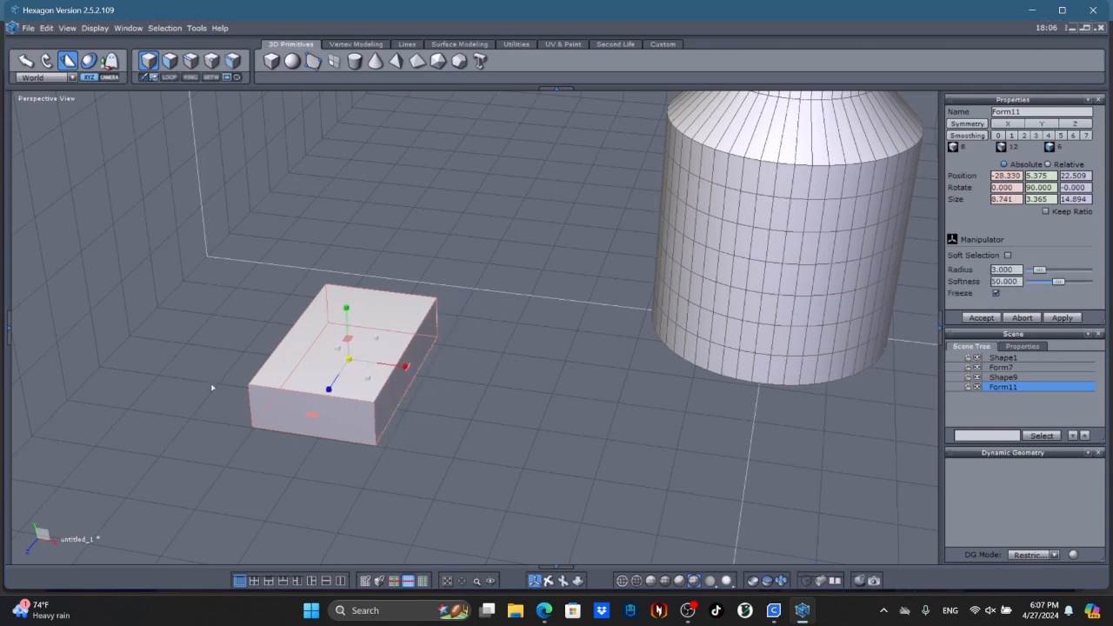
drag(315, 419, 266, 528)
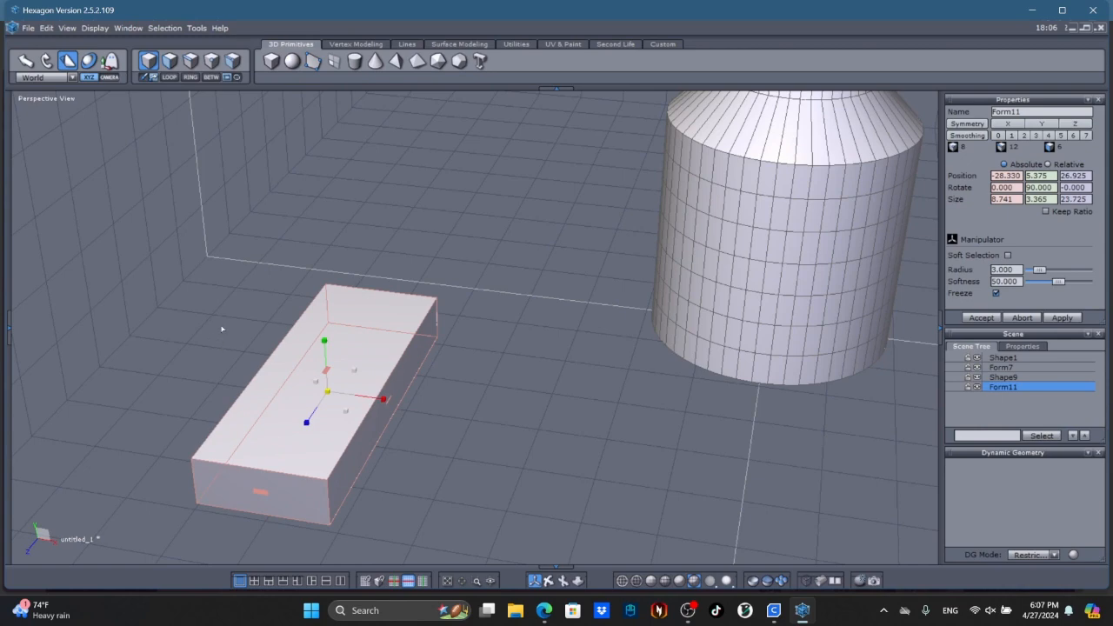
Step: Check the slab against the Powie reference artwork in the browser, and shorten it in Hexagon to about 21.1 along Z
mouse_move(800, 612)
click(544, 611)
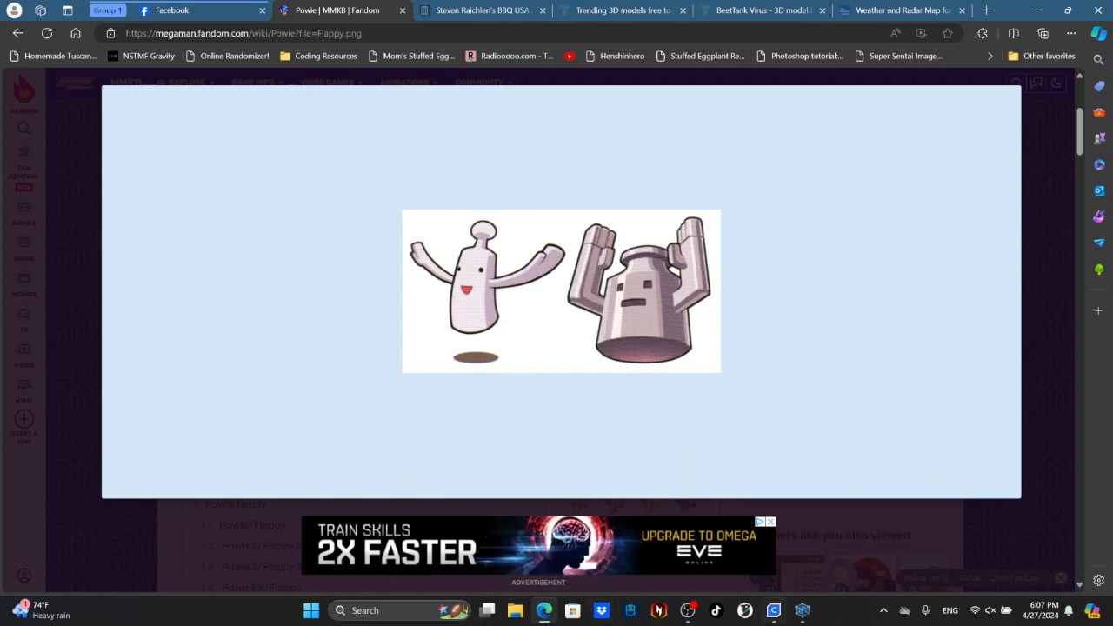
click(801, 614)
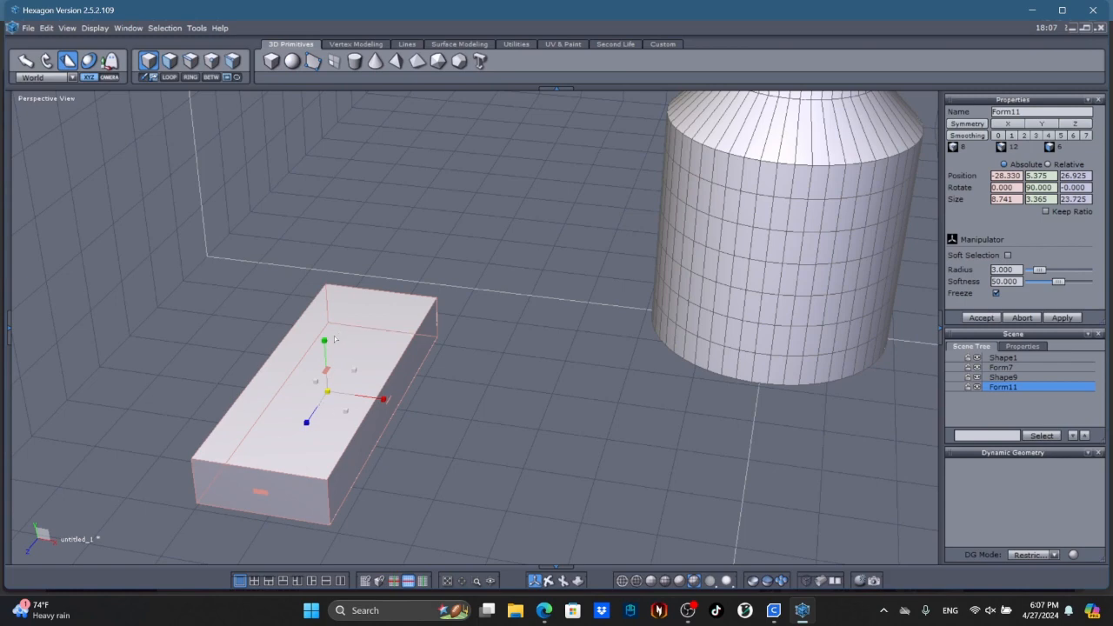
drag(261, 494, 276, 476)
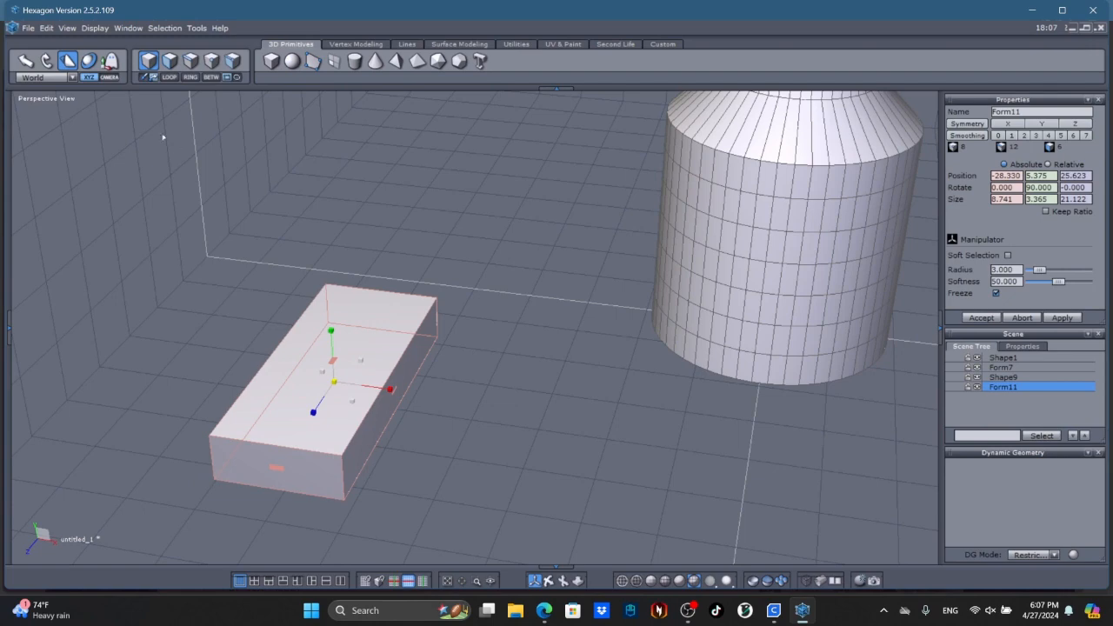
Step: Using Edge Tools, extract a new vertical edge from the slab's near corner along the long side facing the body, to Z about 30.6
click(25, 61)
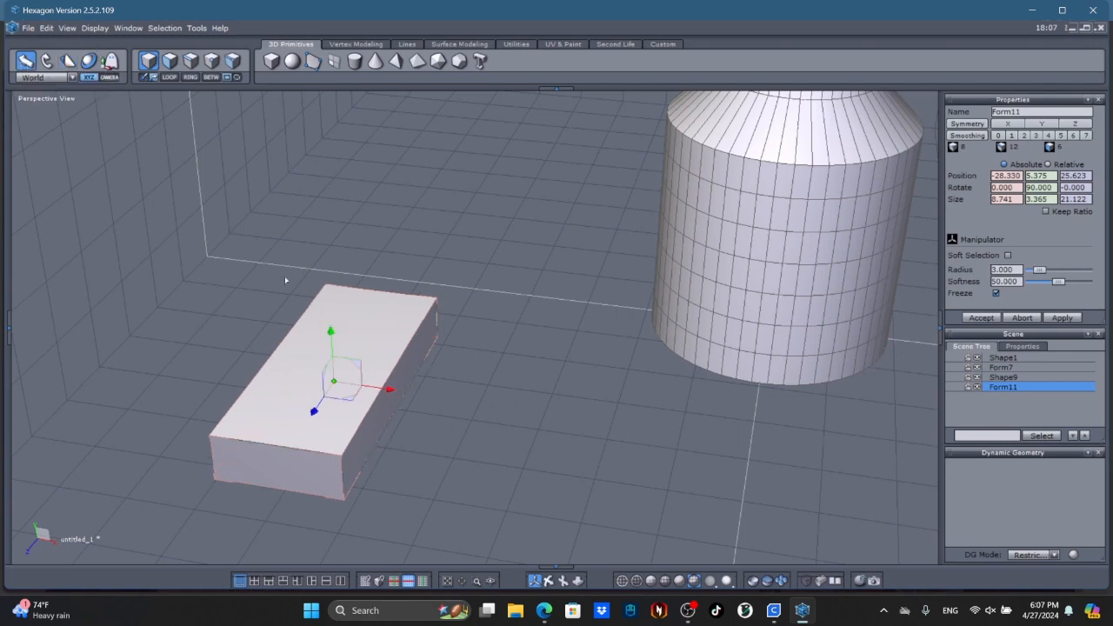
click(358, 45)
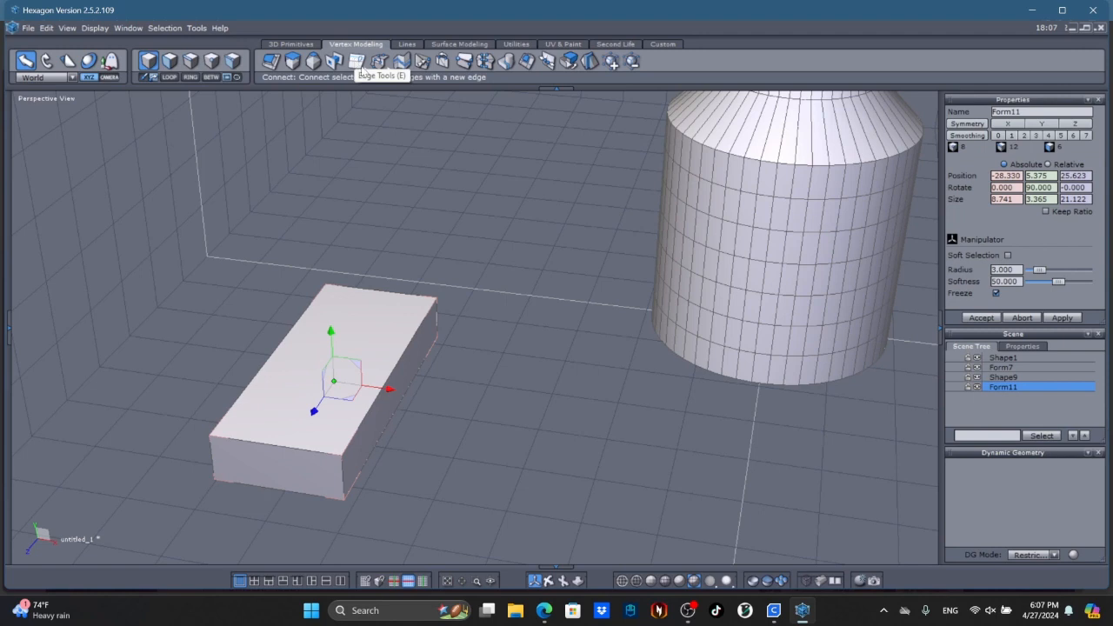
click(355, 61)
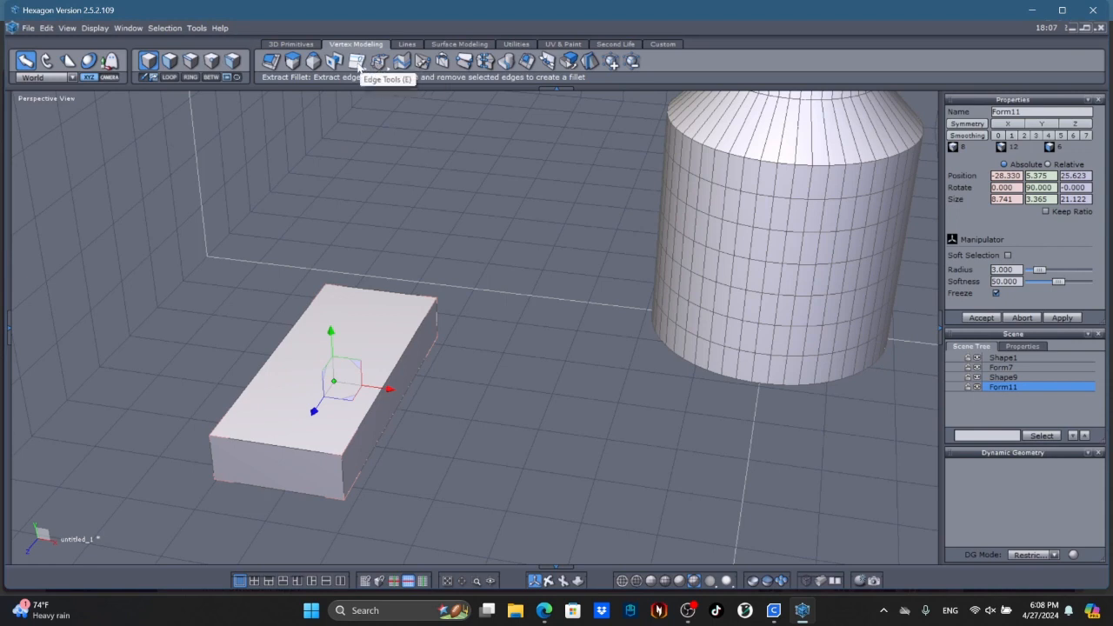
click(355, 67)
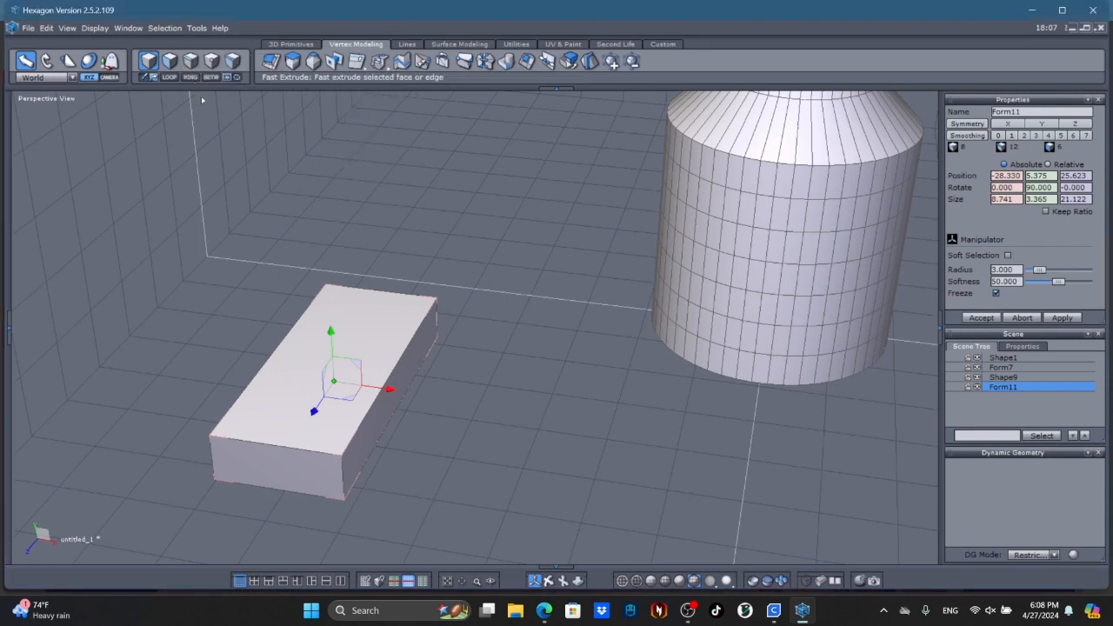
click(190, 61)
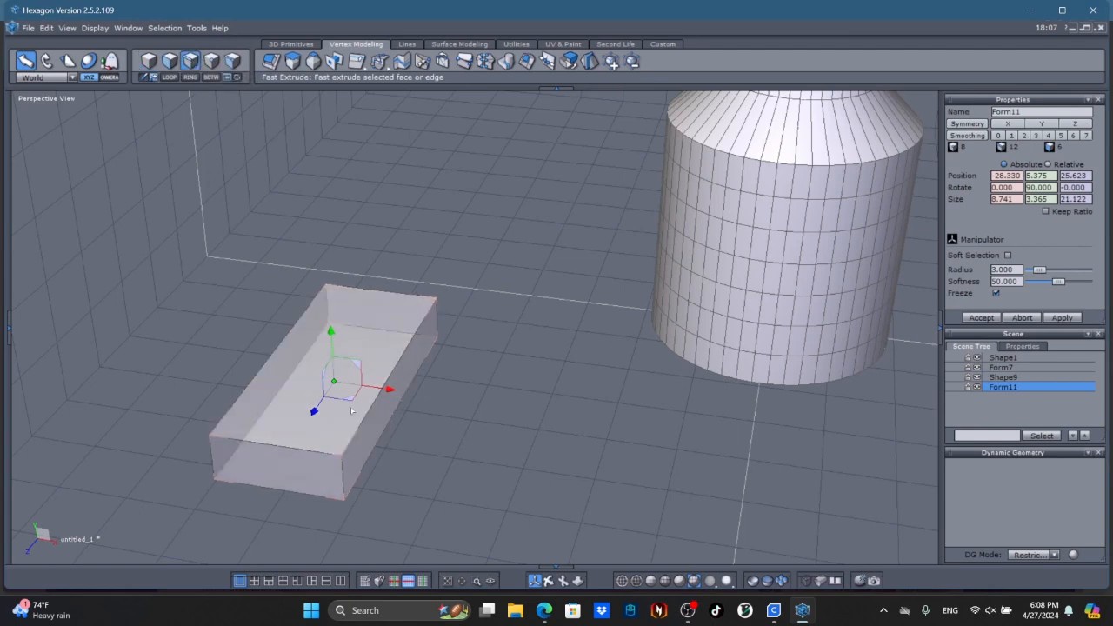
click(344, 483)
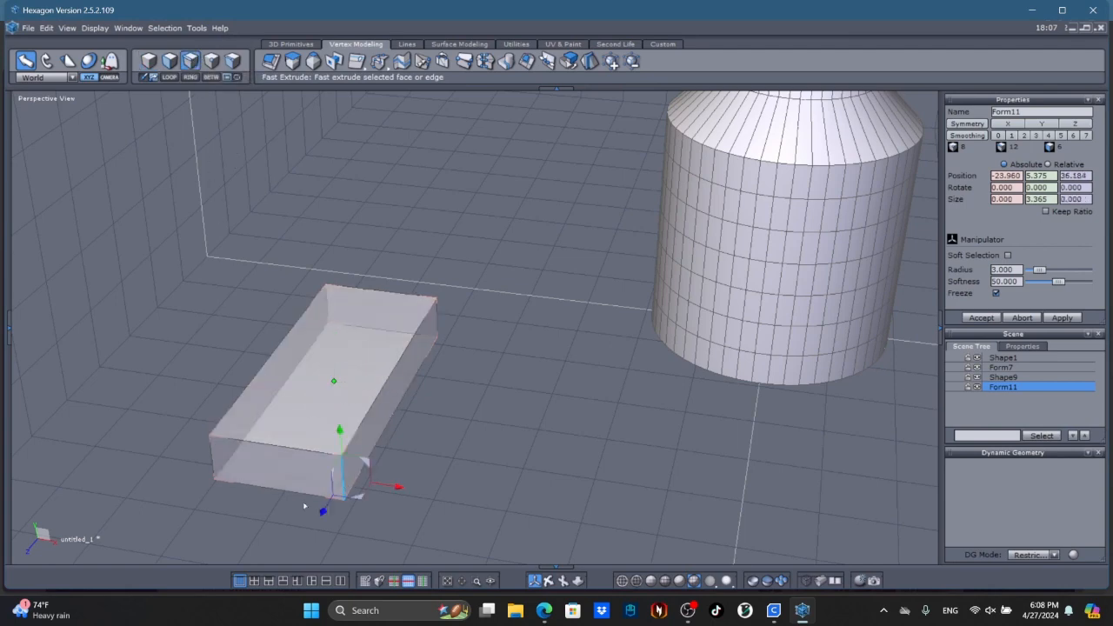
click(357, 60)
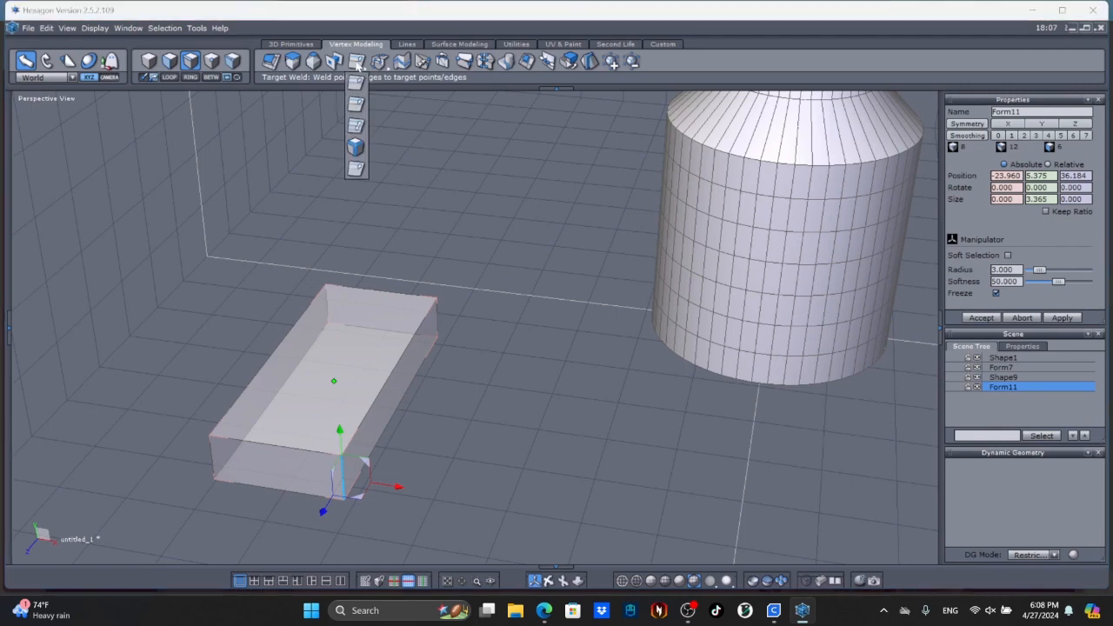
click(356, 82)
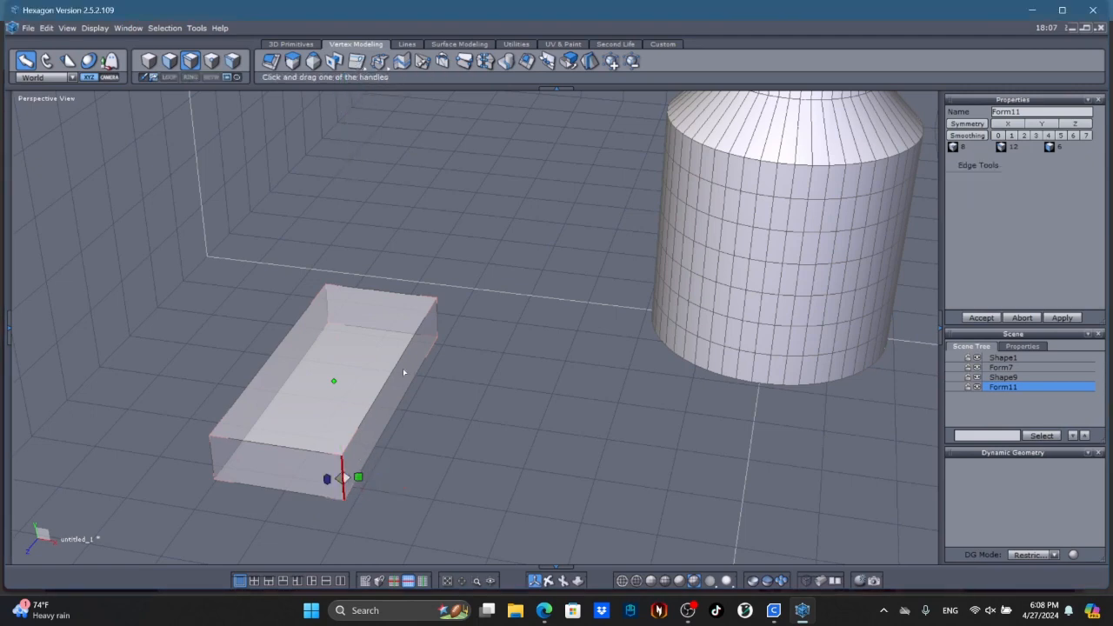
drag(358, 476, 373, 449)
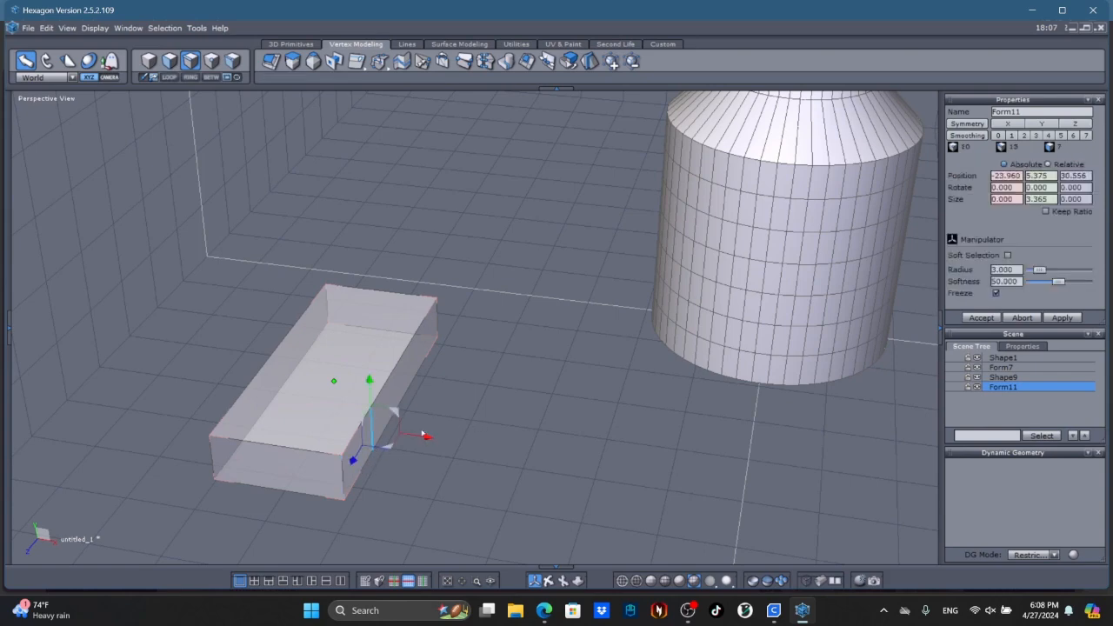
scroll(368, 441, up, 4)
scroll(369, 444, down, 3)
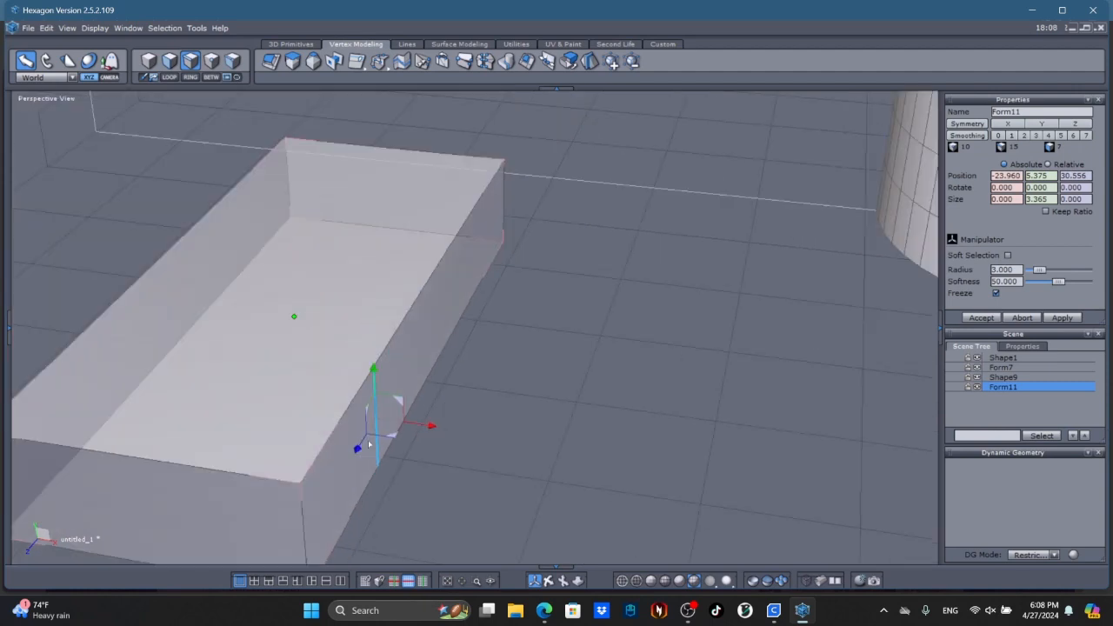
Step: Fast Extrude the narrow face at the near end of the slab's body-facing side about 6.8 outward, to X about -17.2
scroll(369, 444, up, 3)
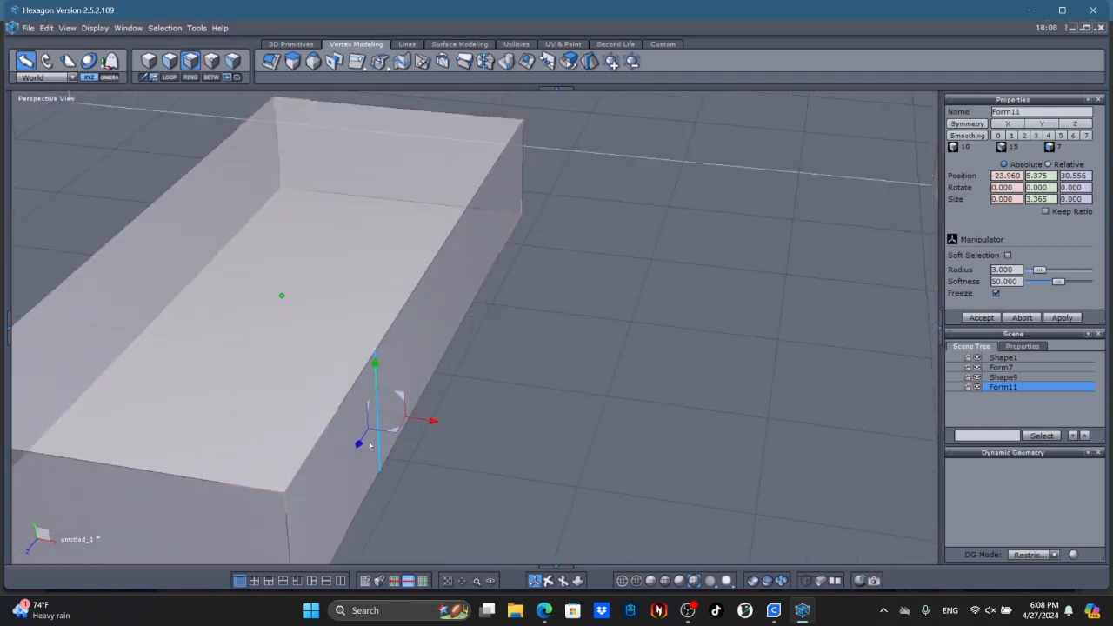
scroll(375, 446, down, 2)
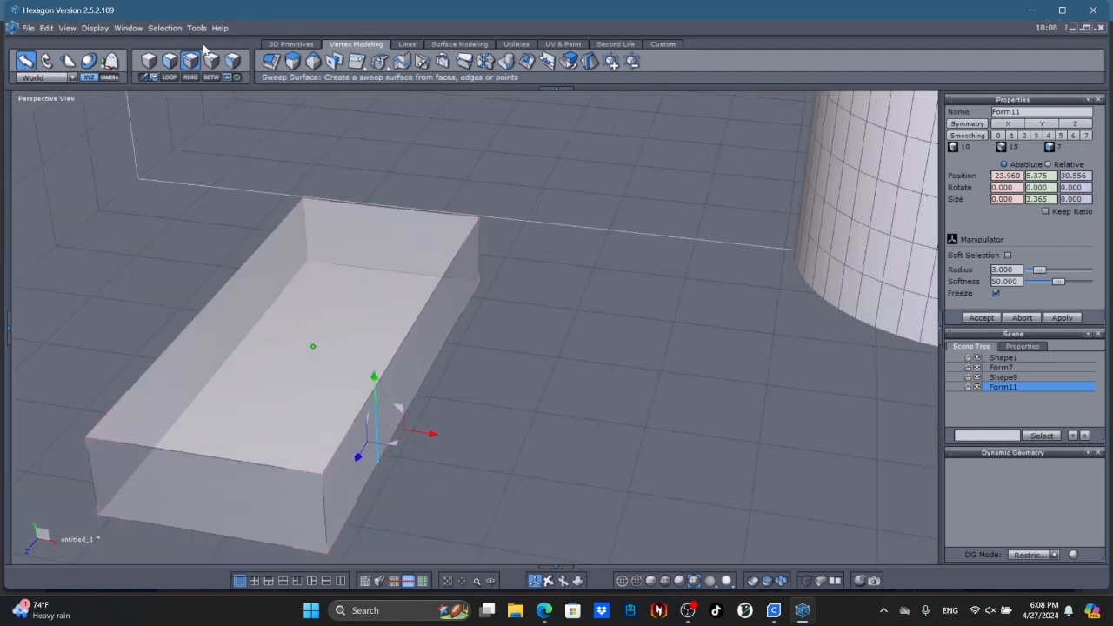
click(169, 66)
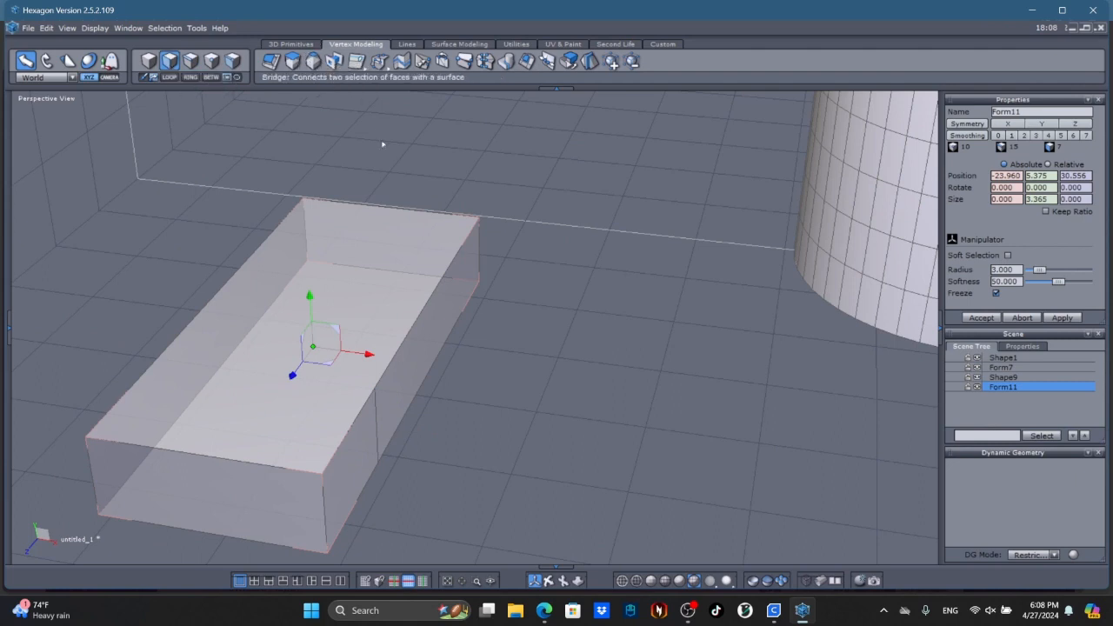
click(345, 482)
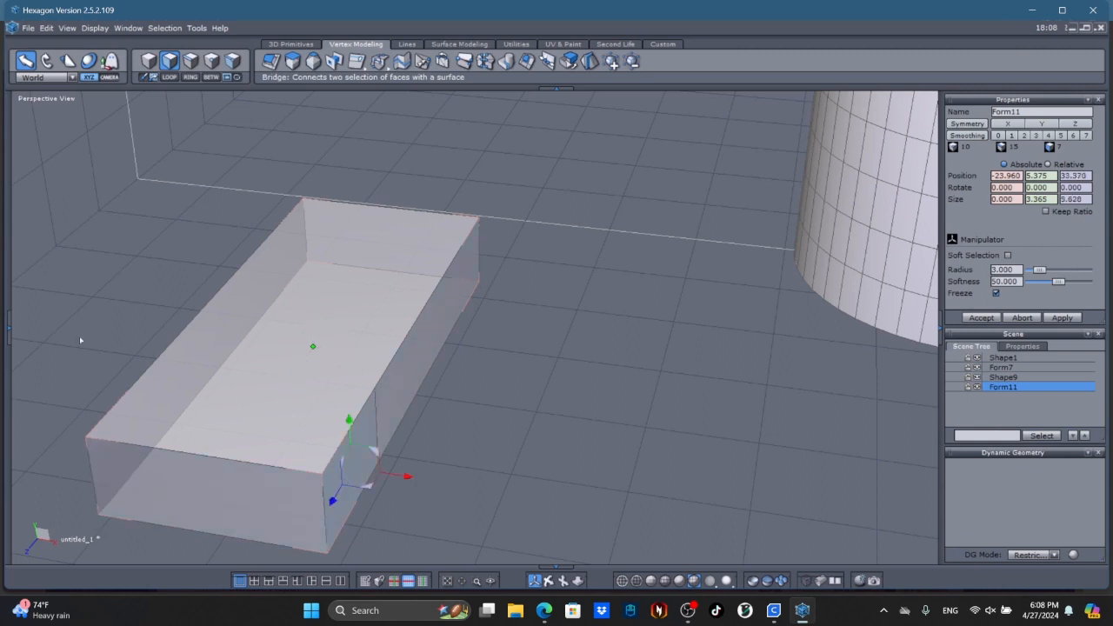
click(273, 60)
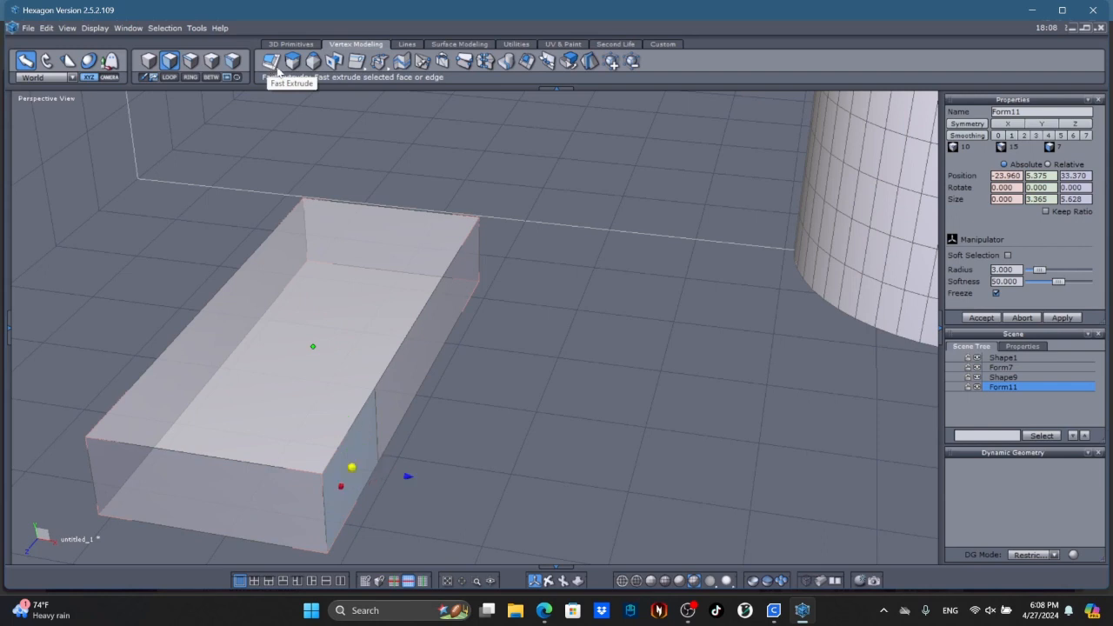
drag(403, 483, 596, 520)
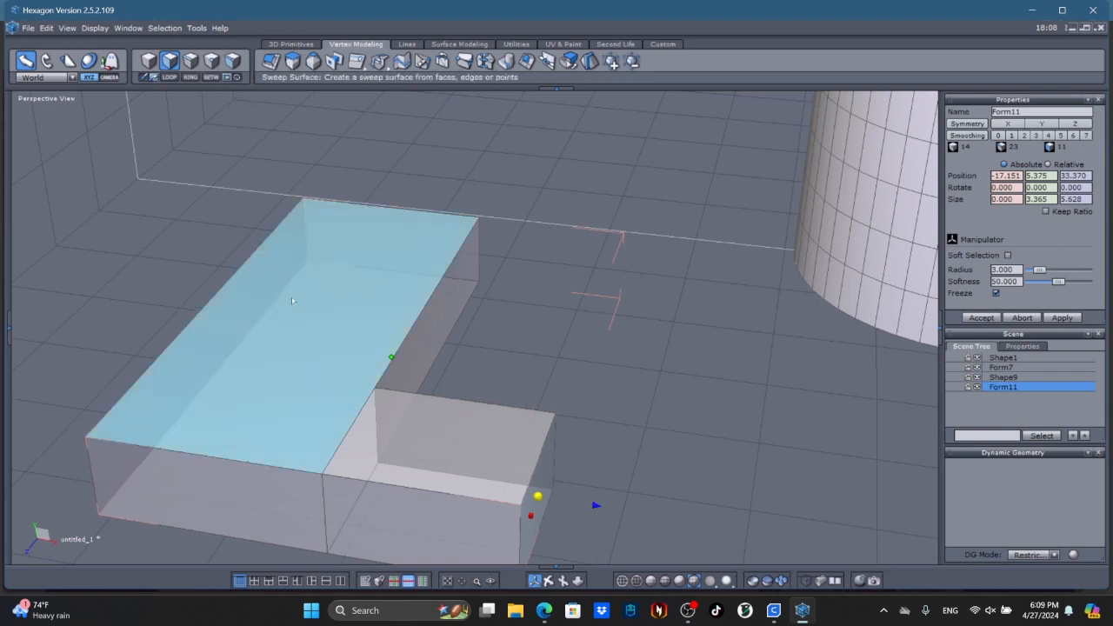
Step: Switch to edge selection, check the Powie reference artwork in the browser, and return to Hexagon
click(190, 60)
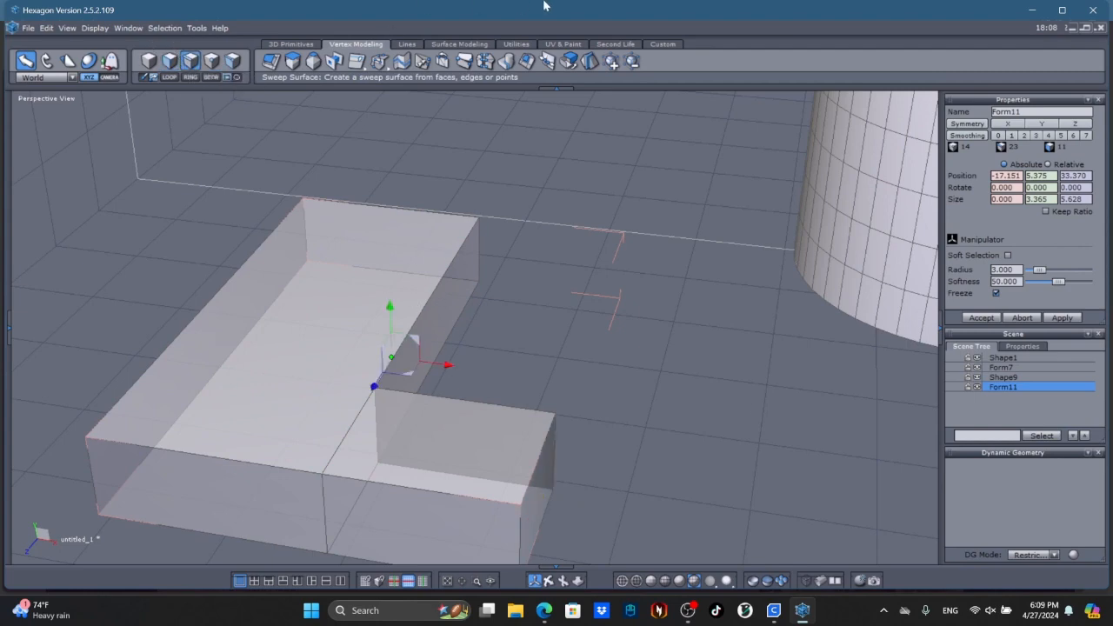
click(543, 610)
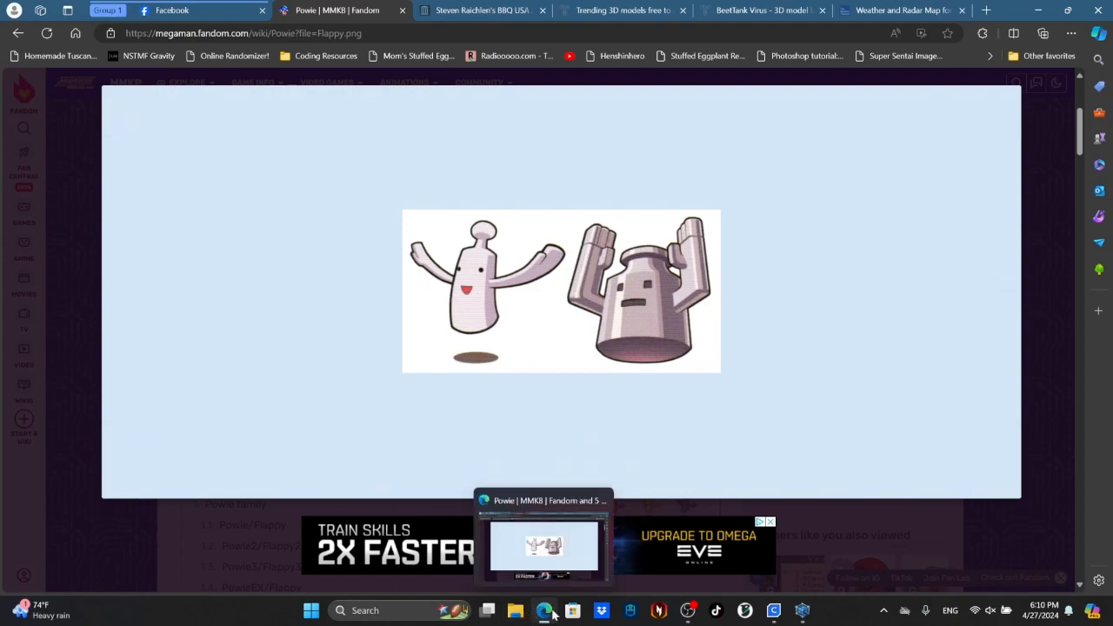
click(805, 612)
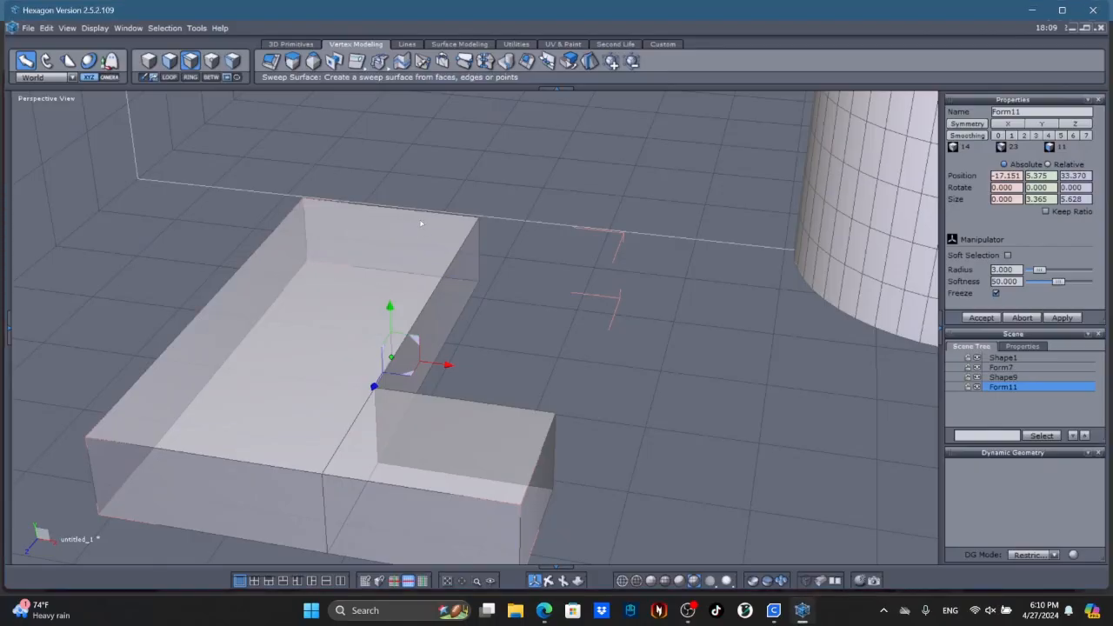
click(449, 267)
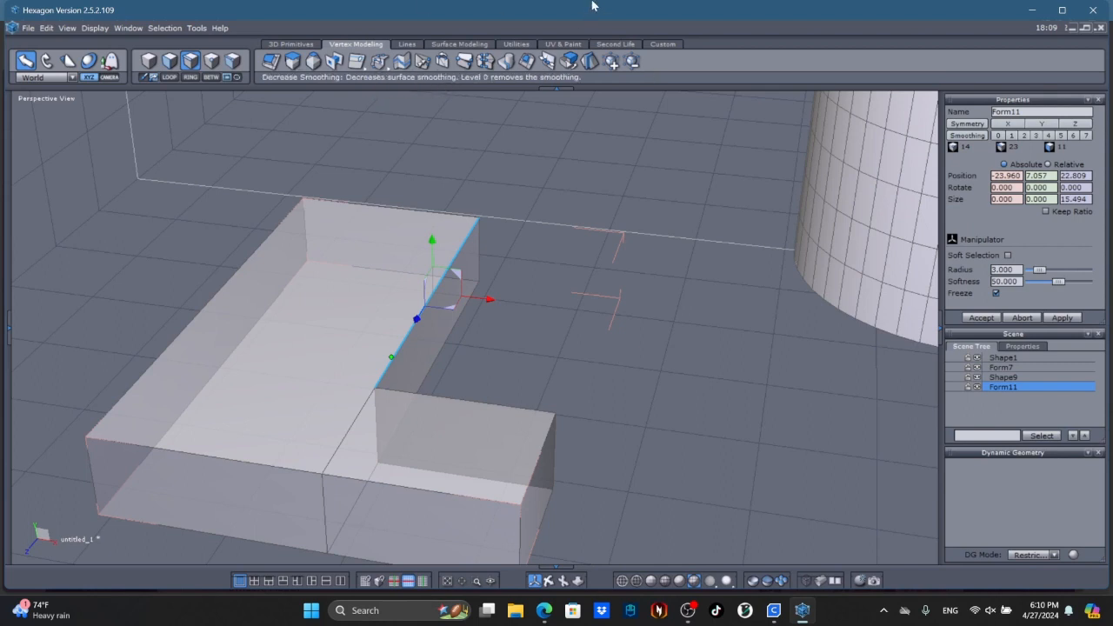
click(362, 67)
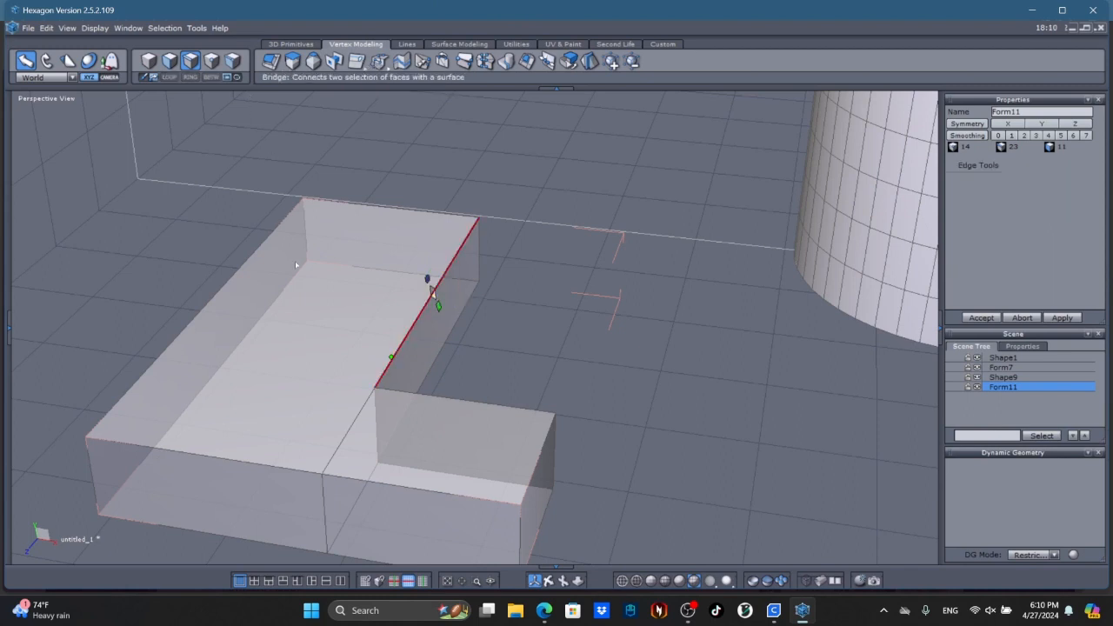
click(430, 287)
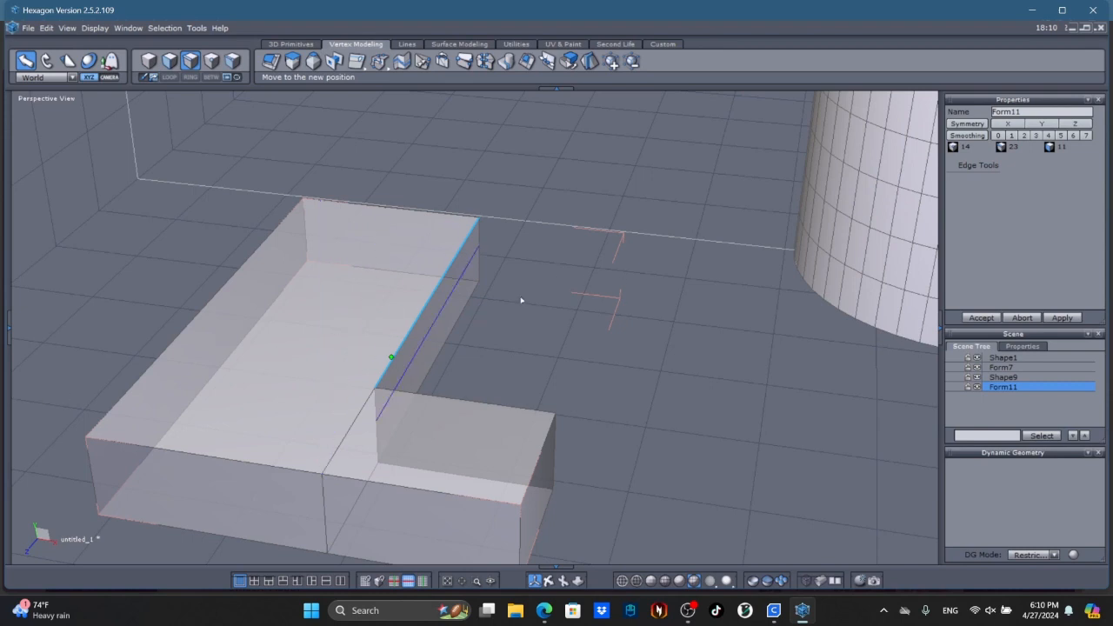
click(381, 331)
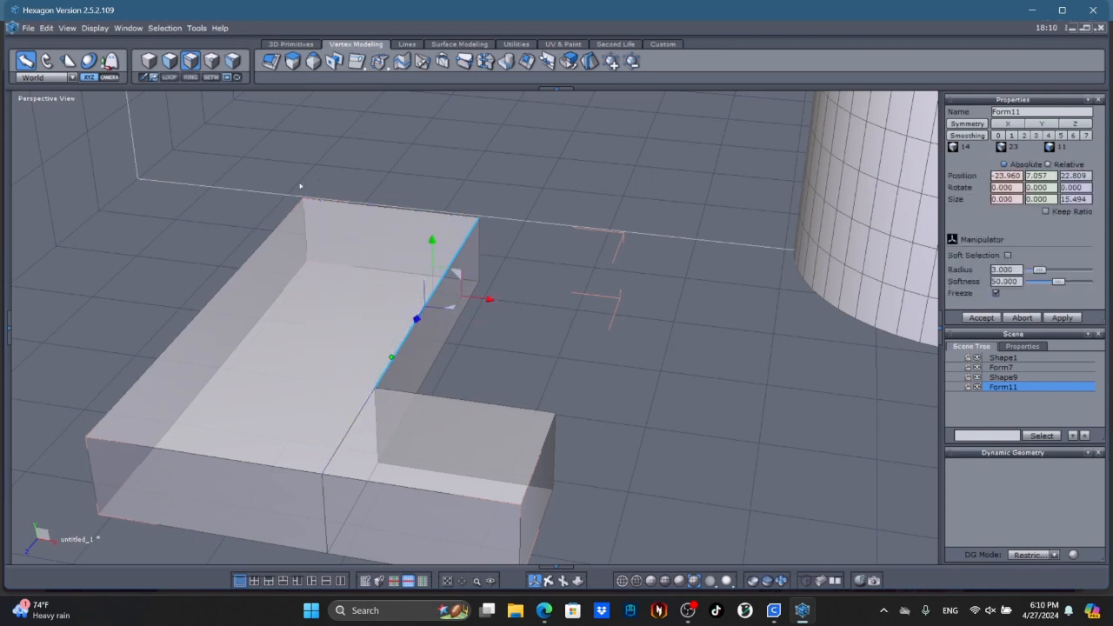
click(197, 313)
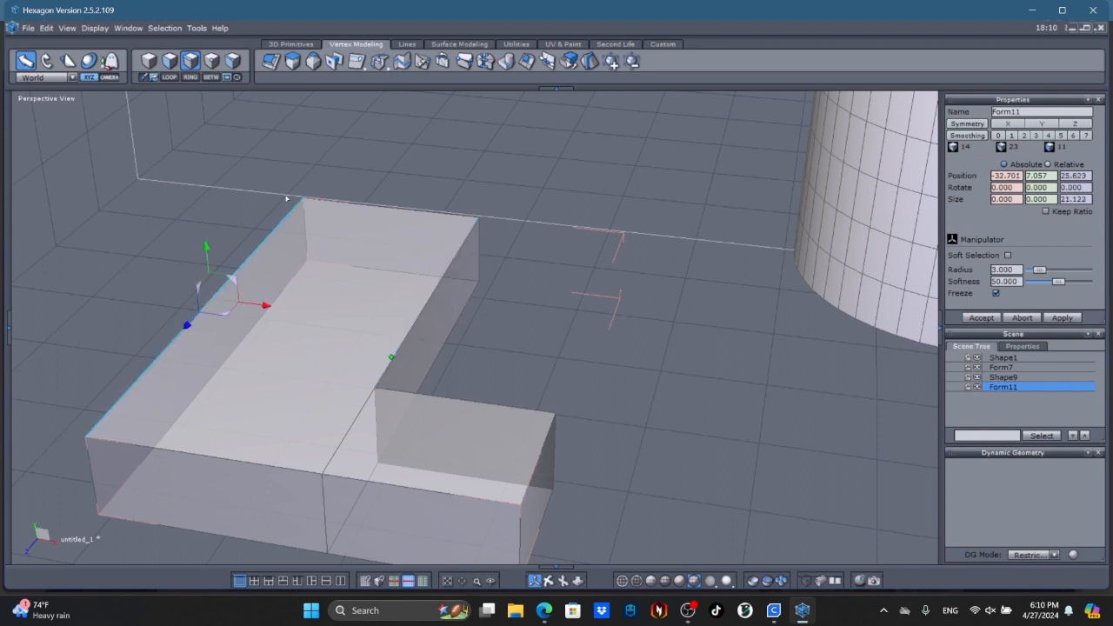
key(e)
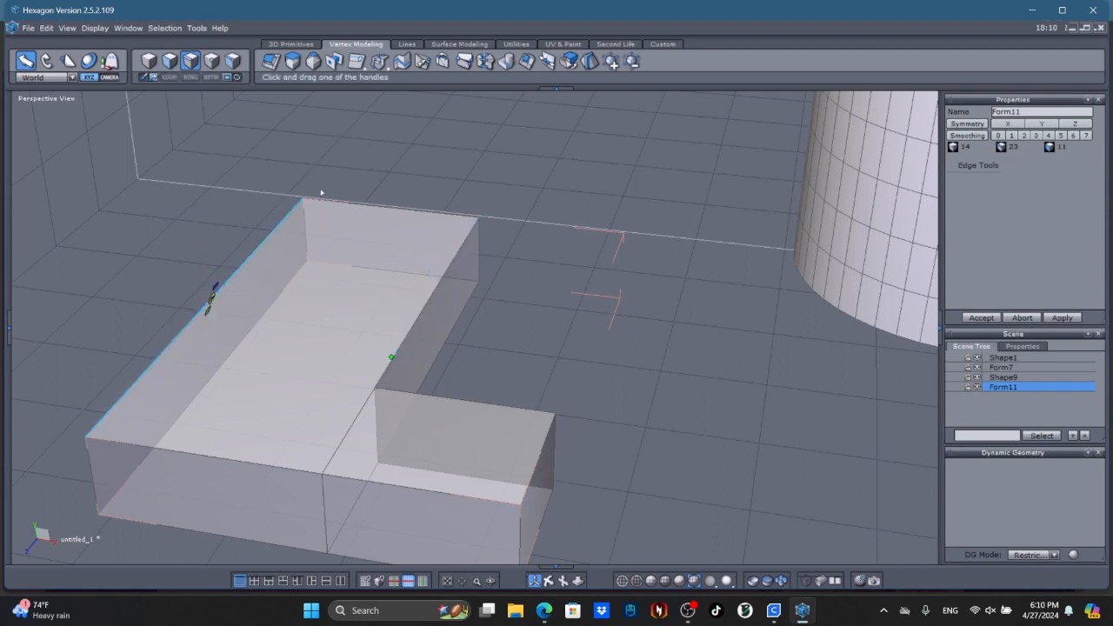
drag(210, 295, 287, 361)
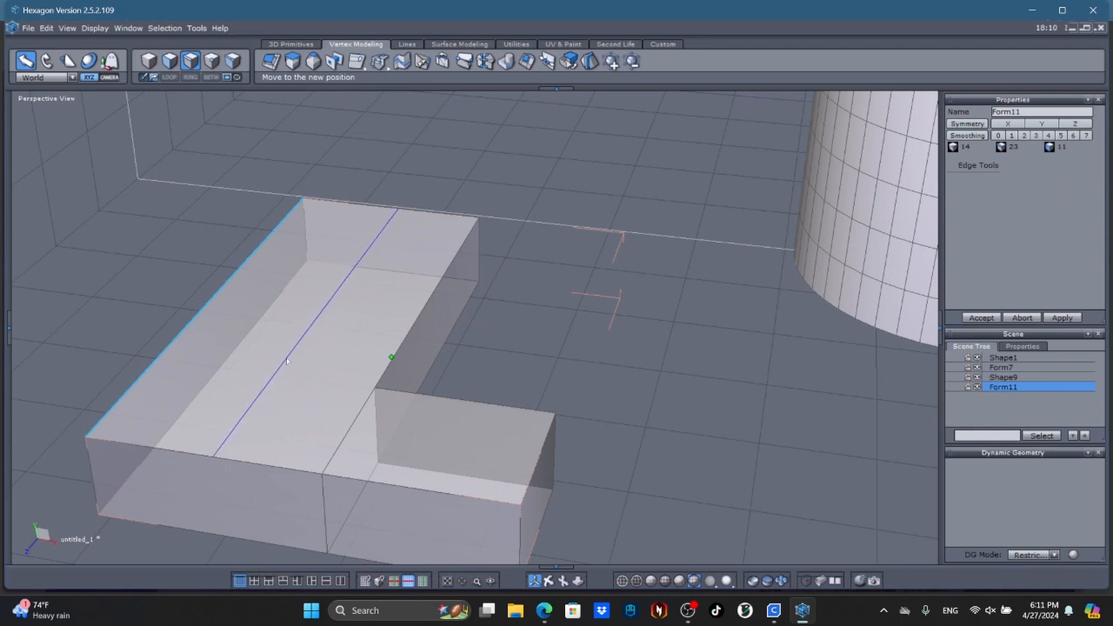
drag(287, 362, 275, 353)
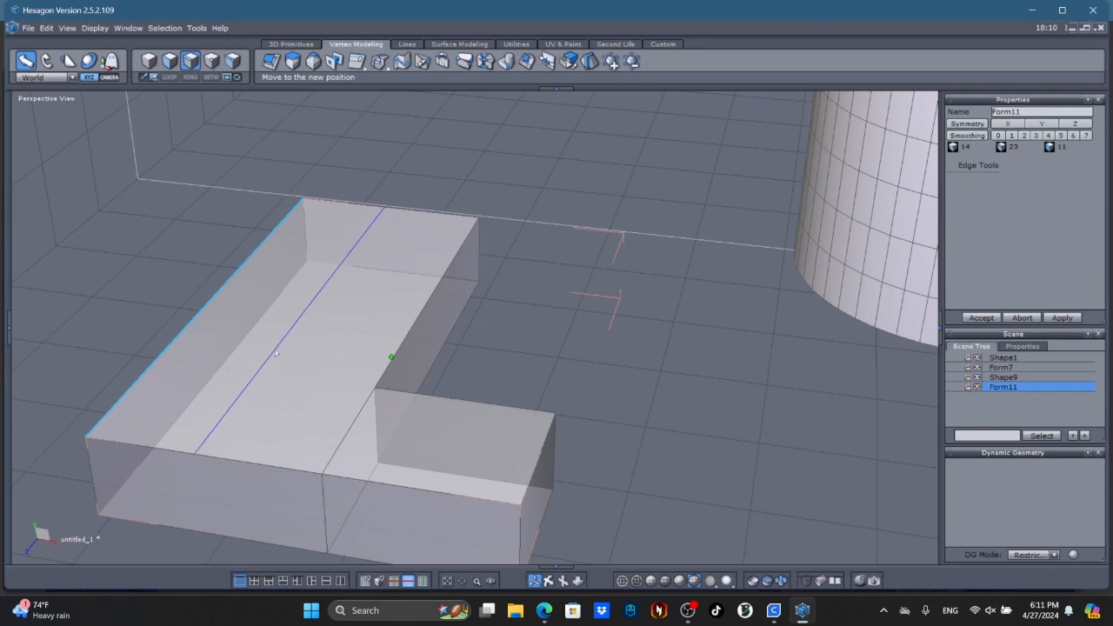
key(Escape)
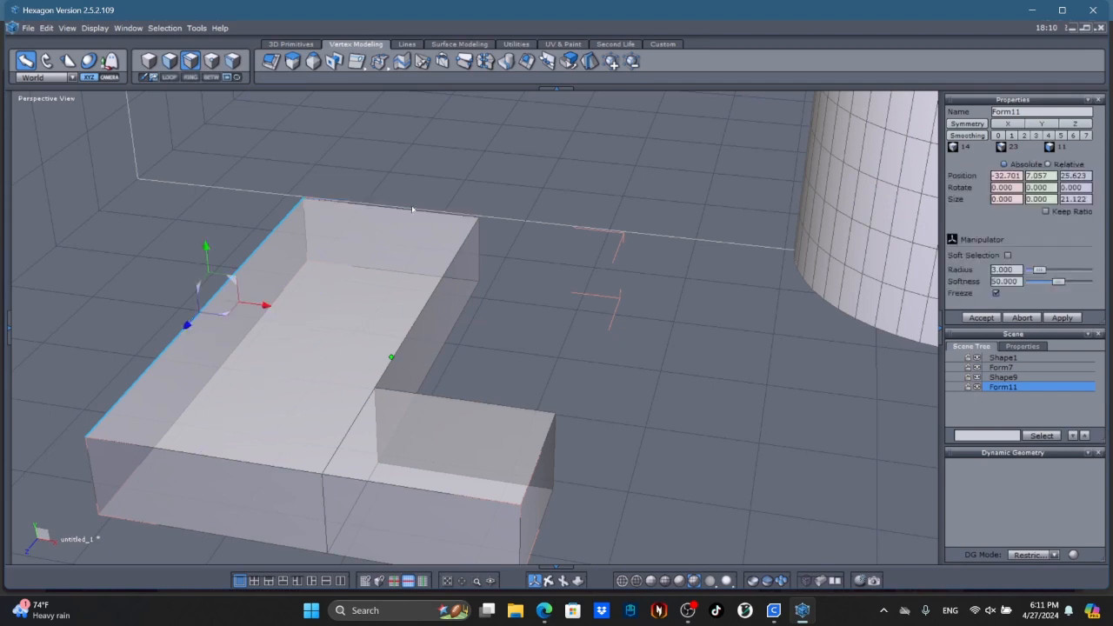
Step: Using Edge Tools, extract a crosswise edge on the slab's top at Z about 24.0 and a lengthwise edge beyond it at X about -26.4
click(412, 210)
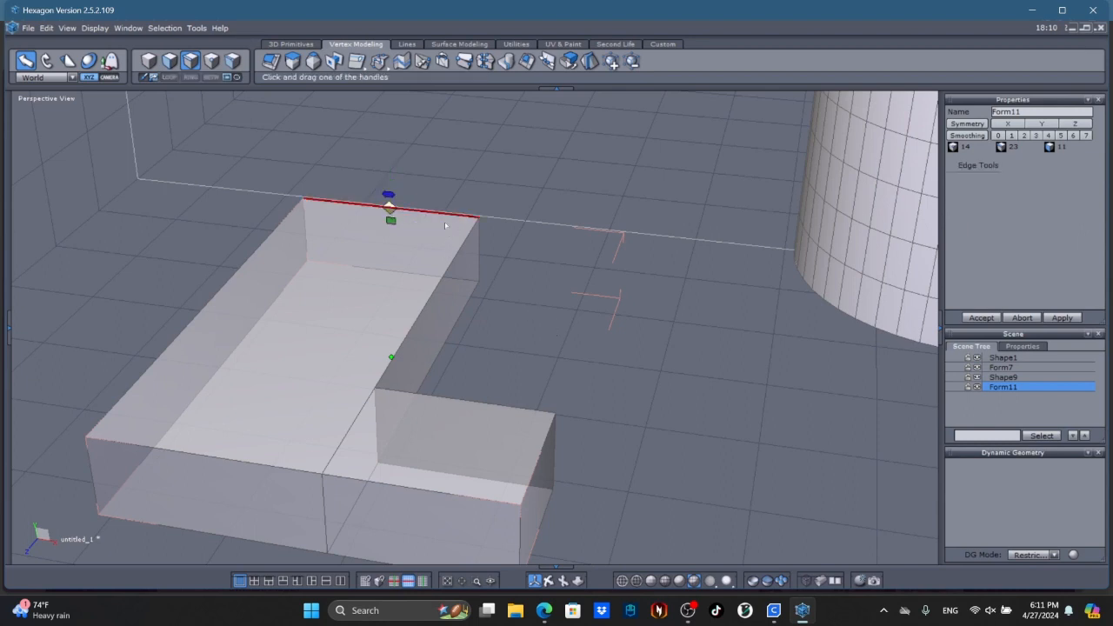
drag(391, 220, 348, 299)
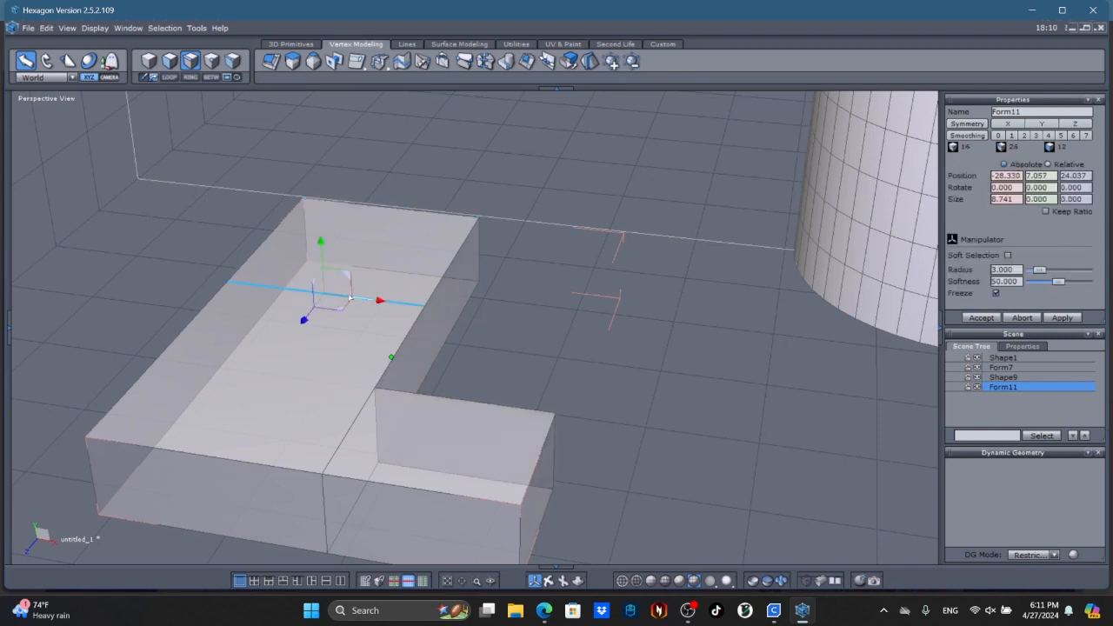
click(257, 253)
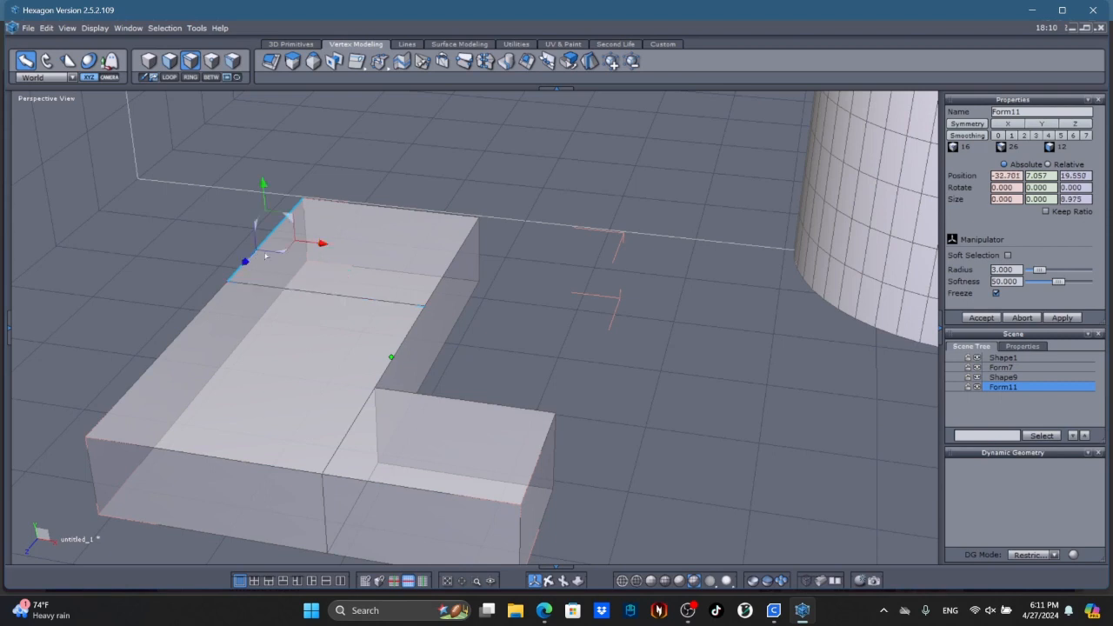
key(e)
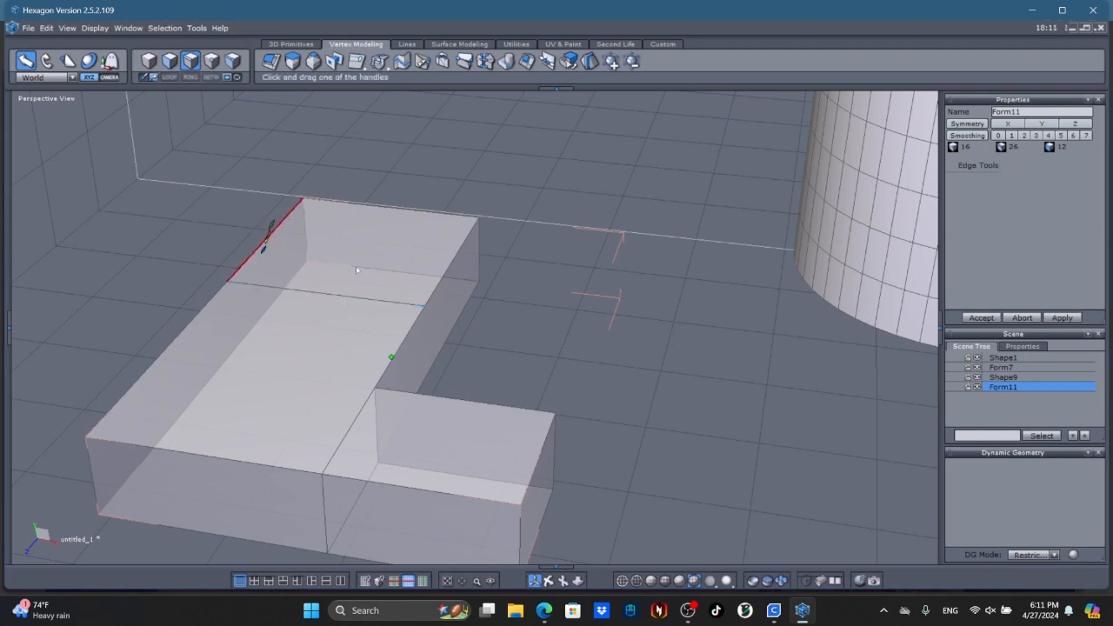
drag(263, 250, 375, 291)
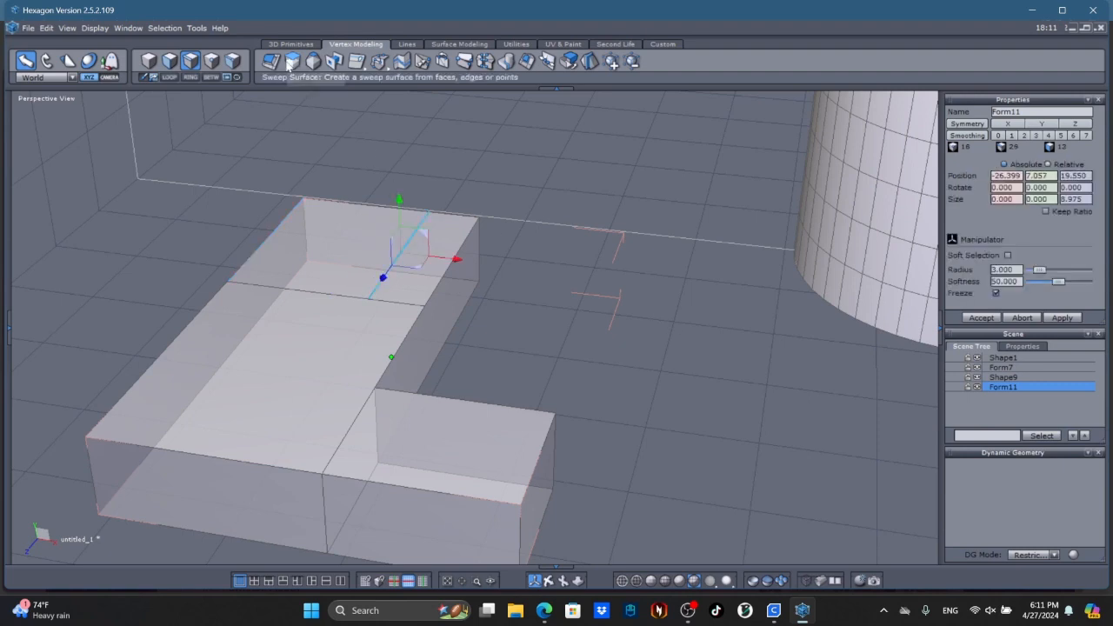
Step: Fast Extrude the narrow top face at the slab's far end, on the body-facing side, upward to Y about 9.5
click(162, 65)
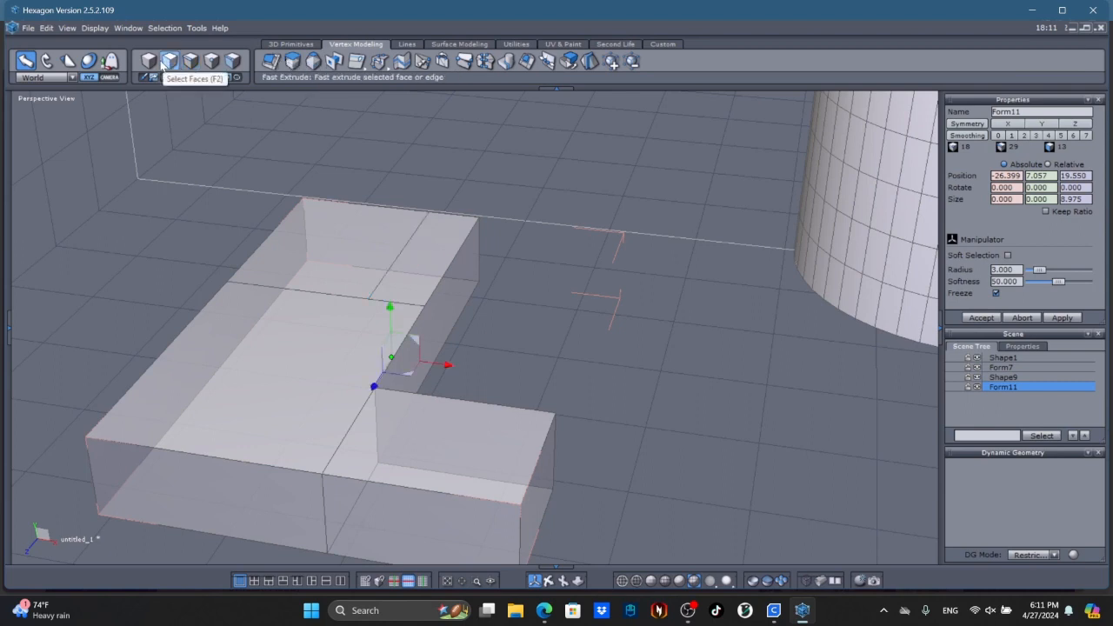
click(416, 291)
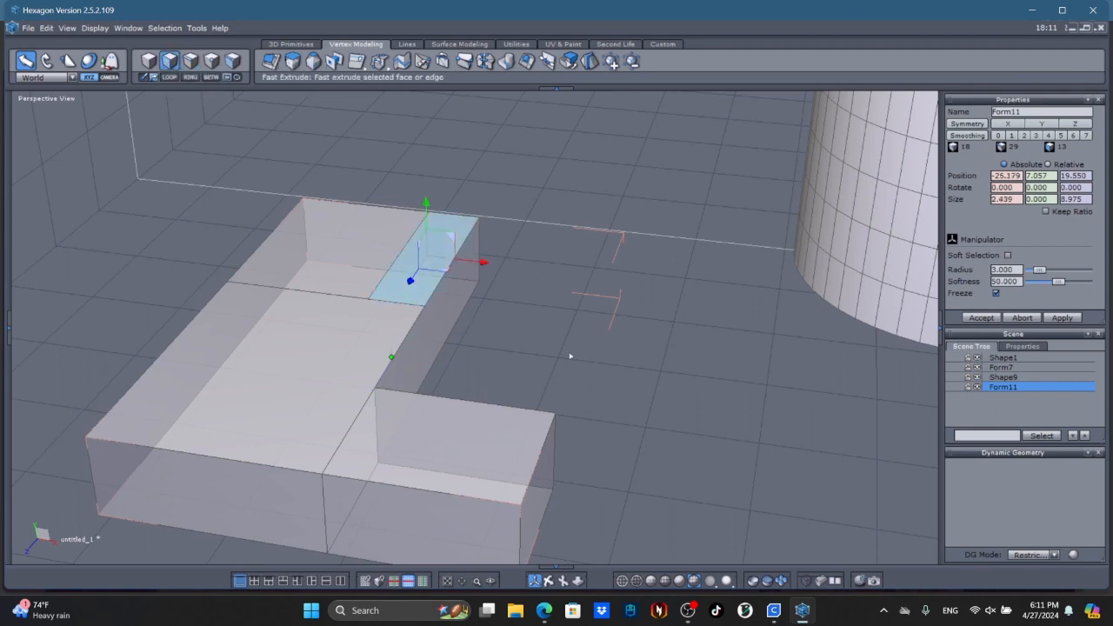
click(548, 581)
right_drag(626, 380, 586, 381)
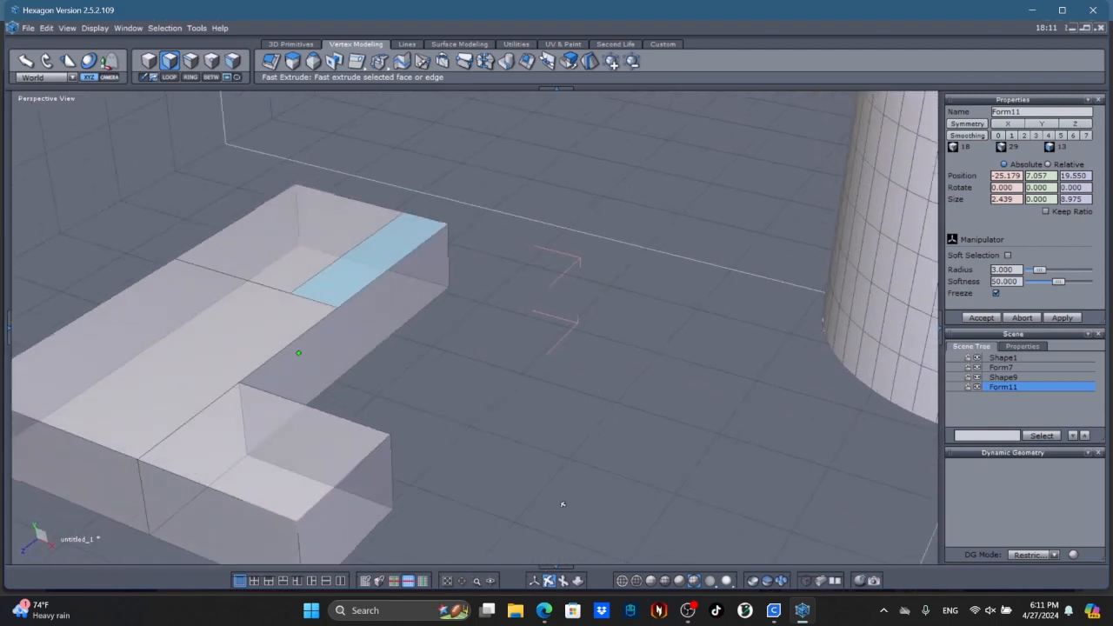
click(535, 581)
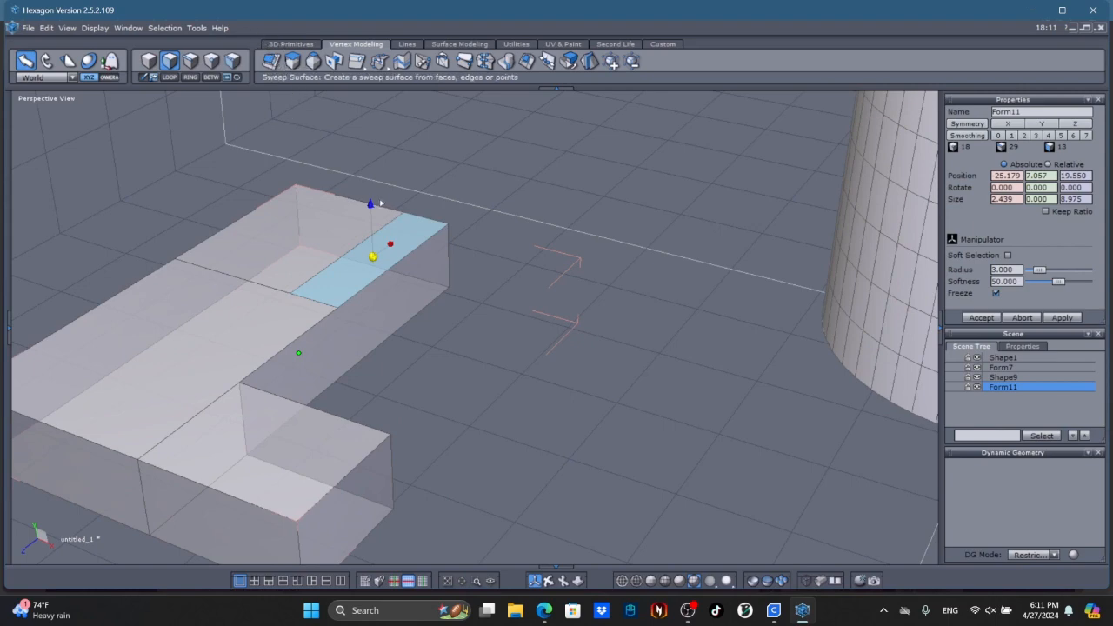
drag(370, 203, 368, 152)
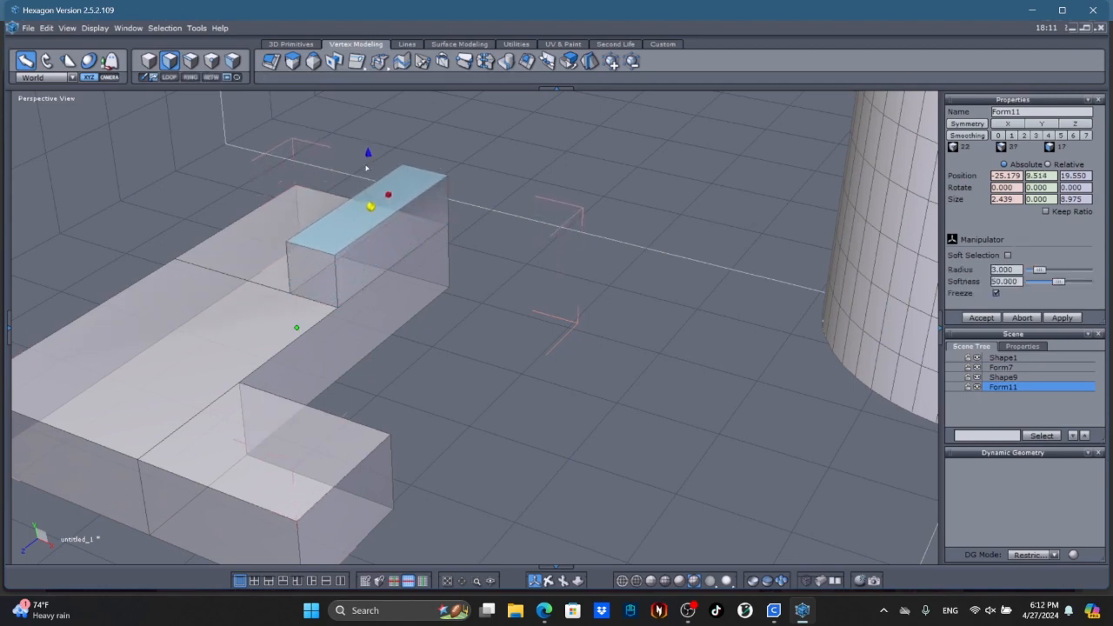
Step: Examine the hand block from several sides and compare it with the Powie reference artwork in the browser
click(549, 580)
drag(412, 401, 468, 511)
click(544, 610)
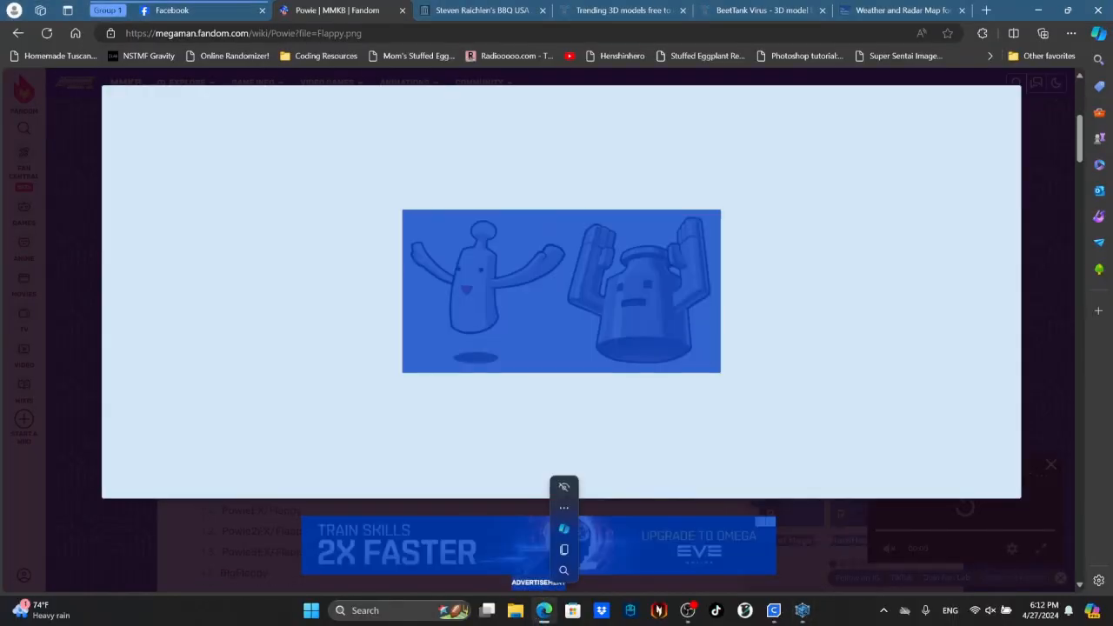
click(543, 610)
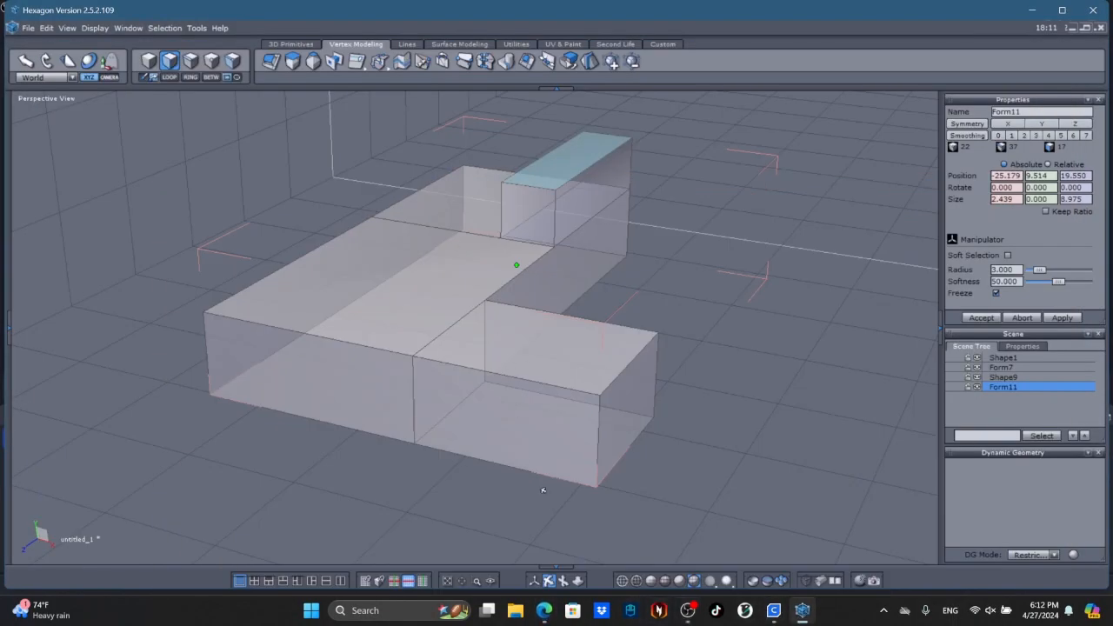
click(535, 580)
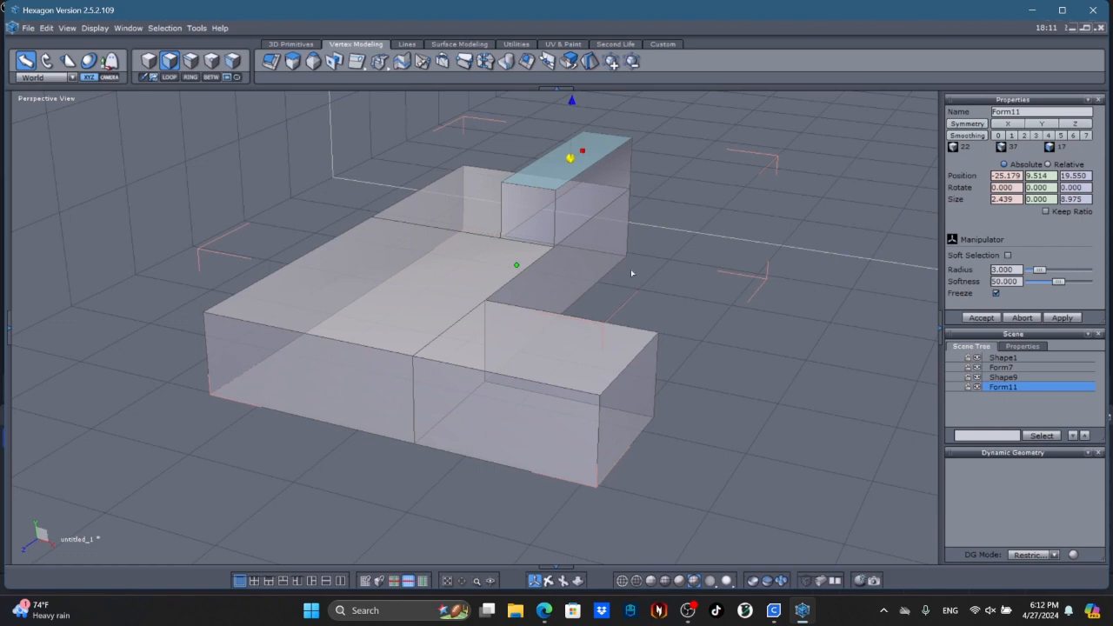
click(549, 581)
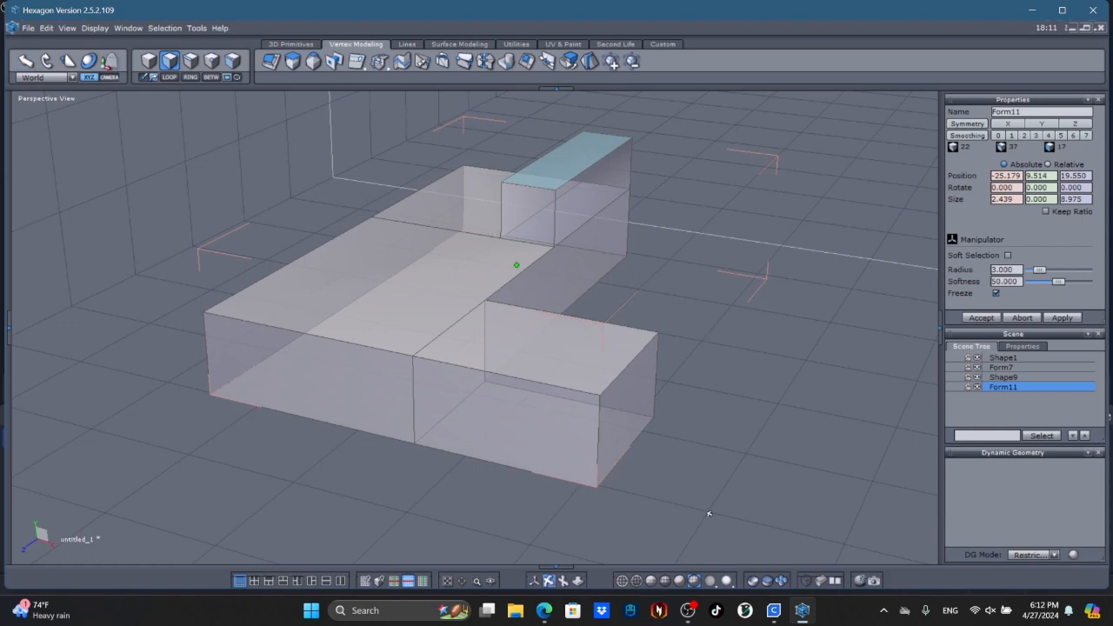
drag(707, 513, 330, 518)
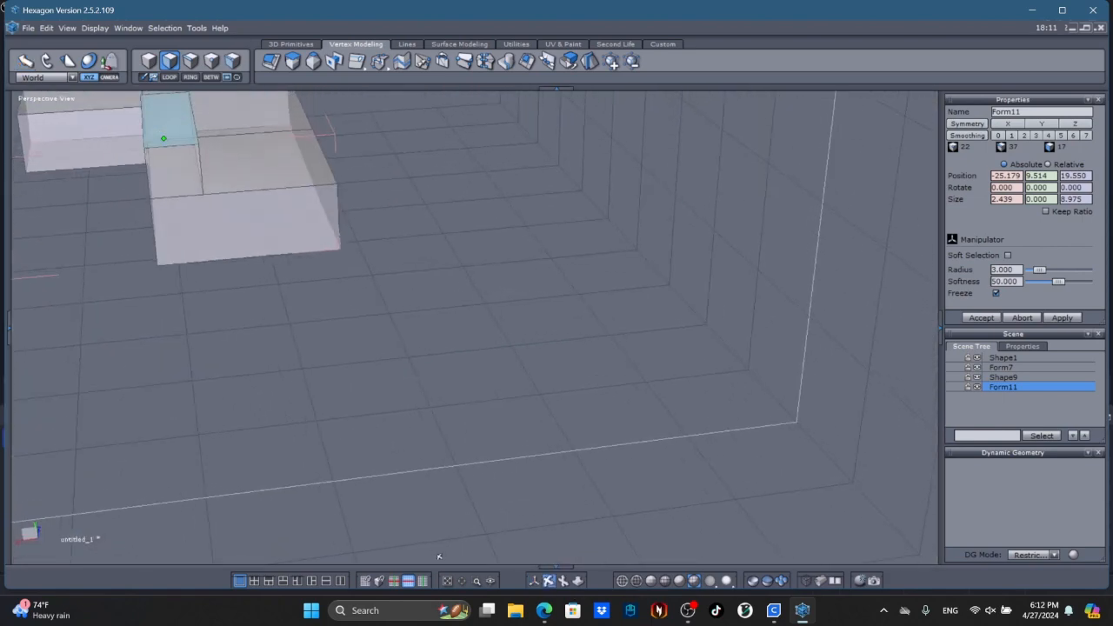
click(543, 580)
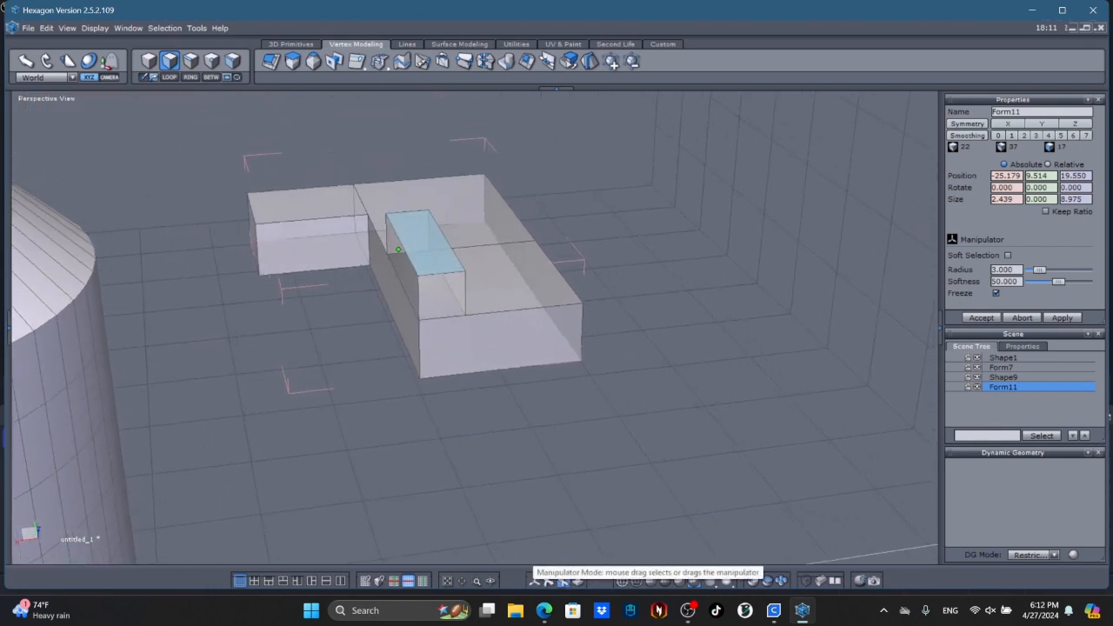
click(534, 581)
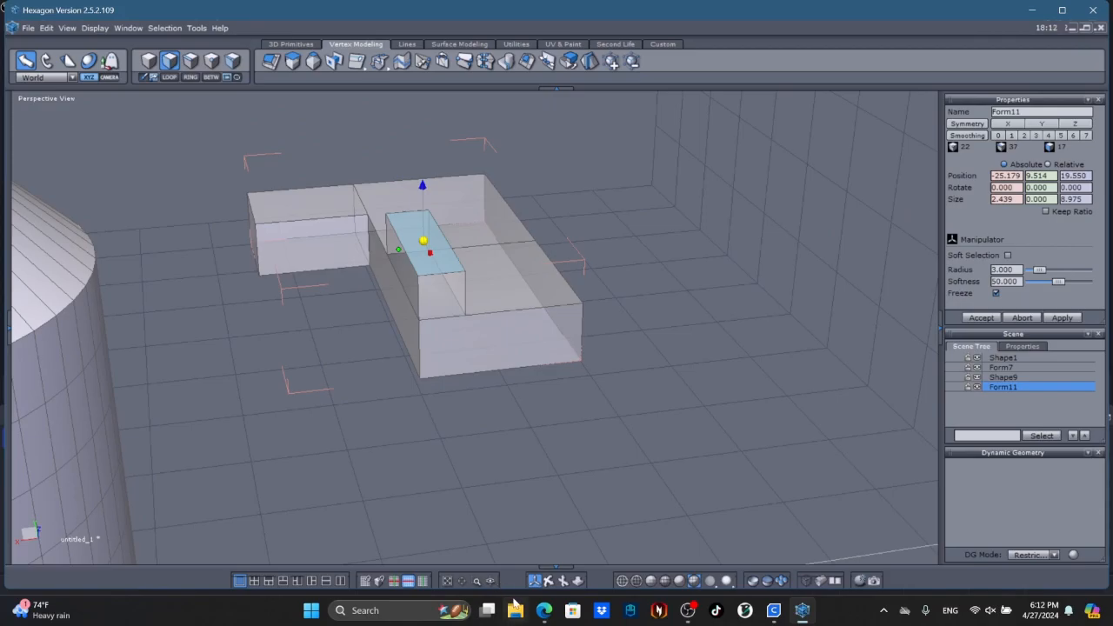
click(543, 610)
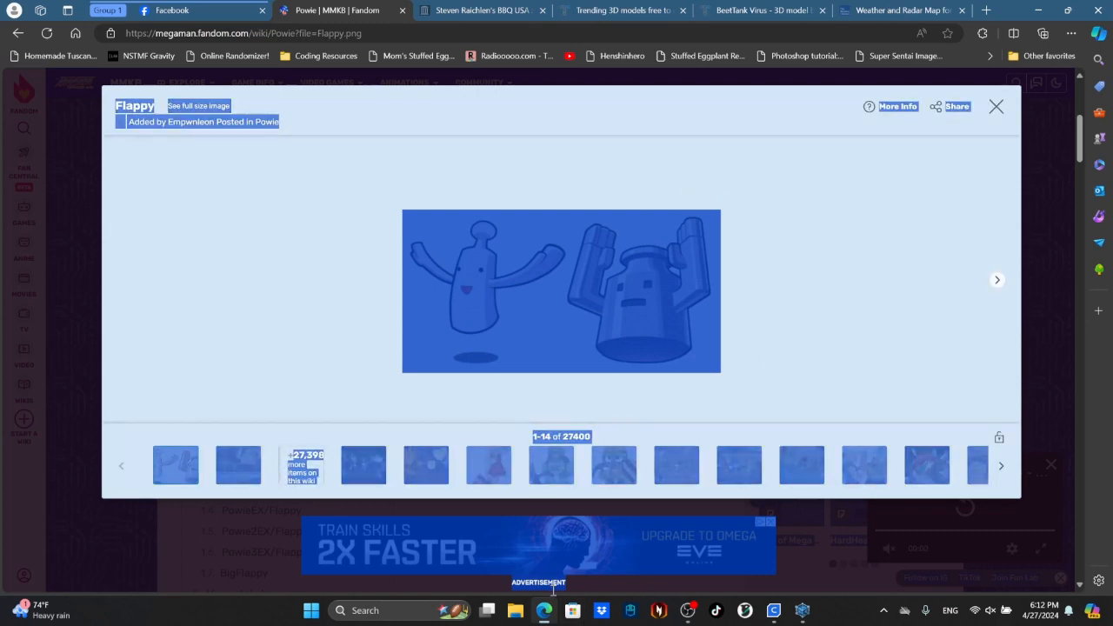
click(801, 610)
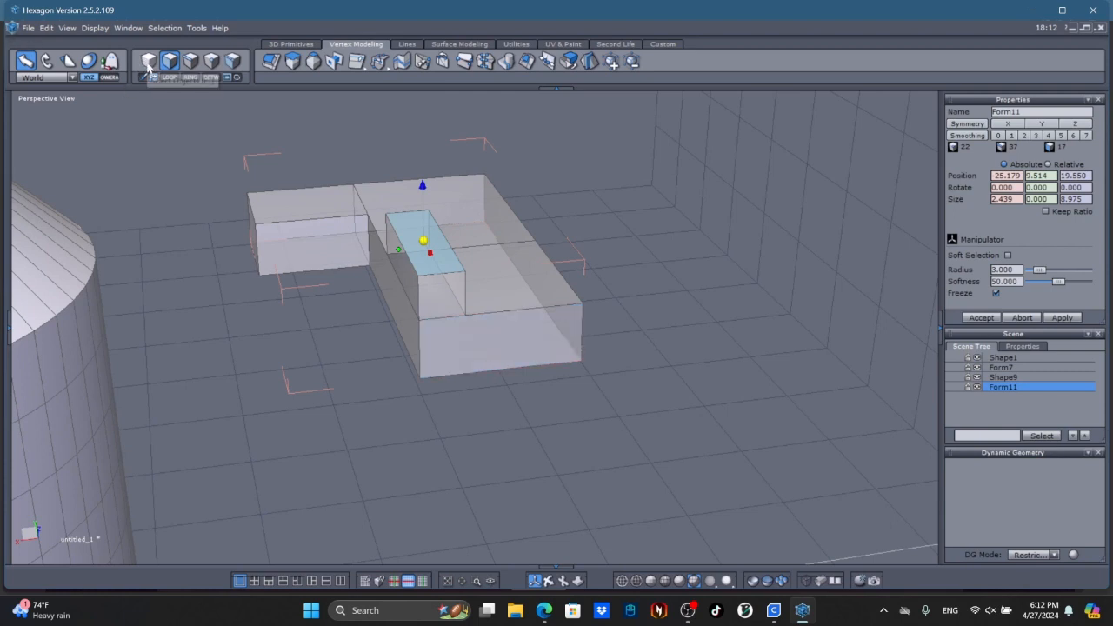
Step: Select the face at the slab's far end and open the Copilot assistant
click(500, 339)
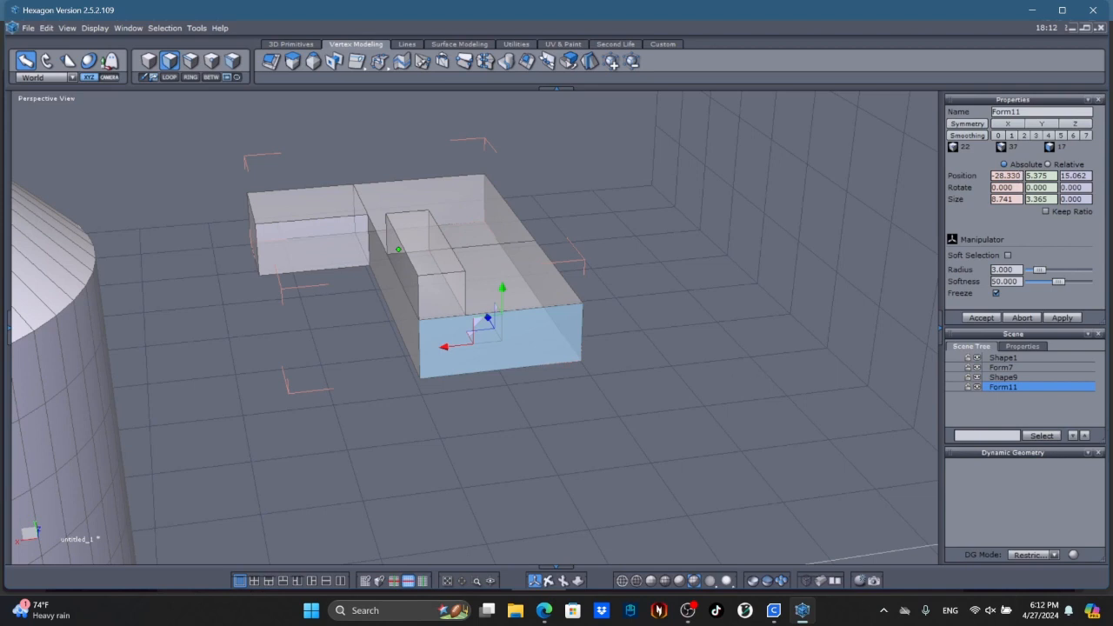
click(1092, 618)
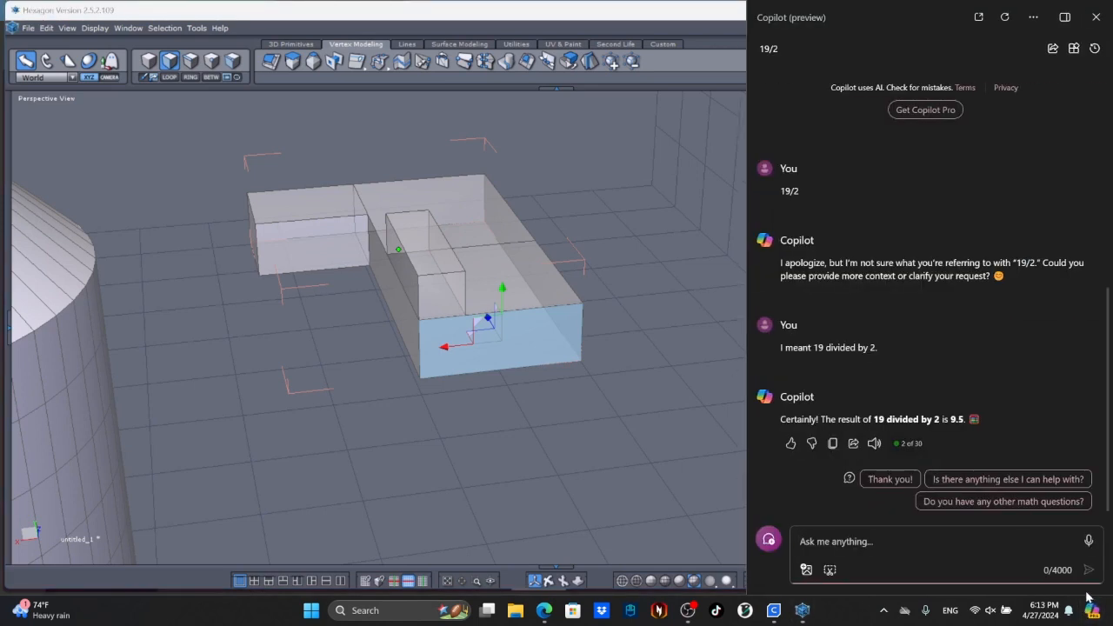
Step: Ask Copilot to calculate 28.330 divided by 3 and return to Hexagon
text(28)
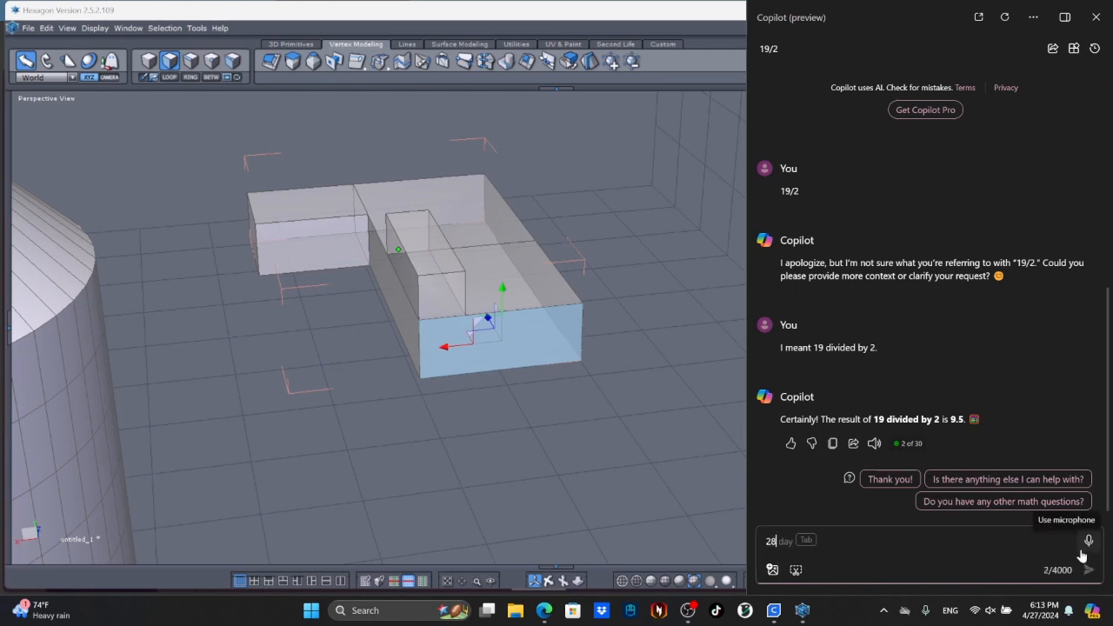
text(/330)
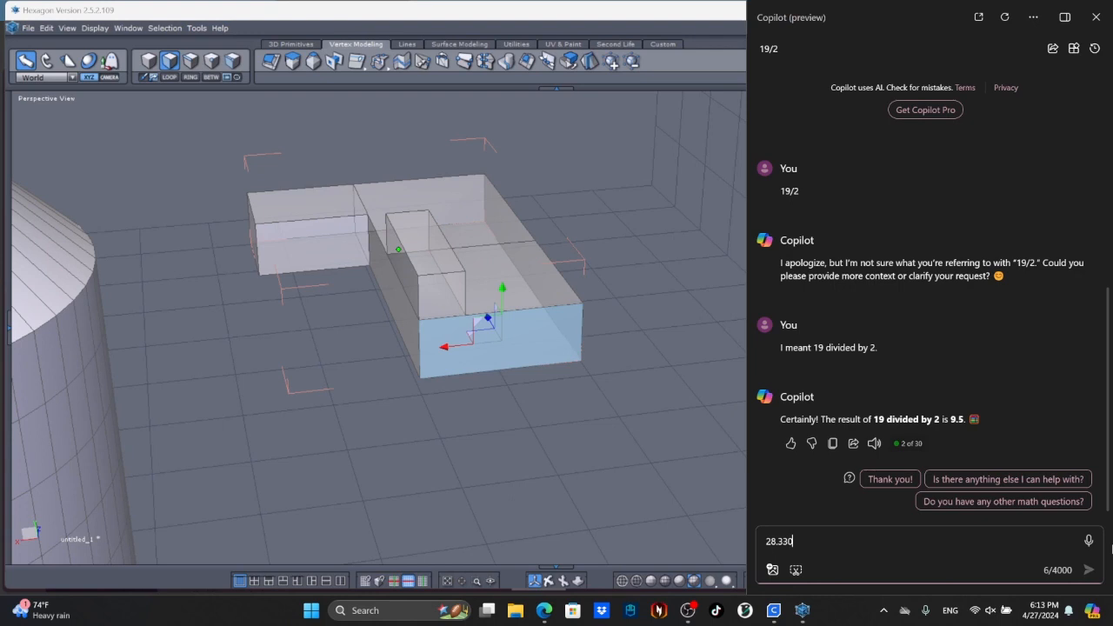
text( divided by 3)
key(Return)
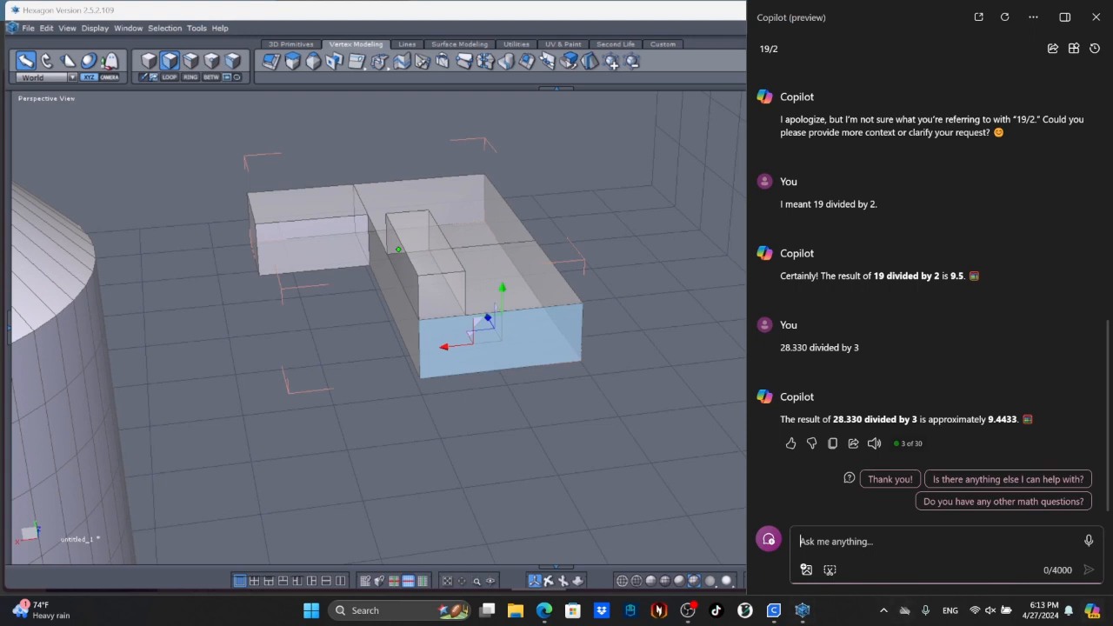
click(1092, 610)
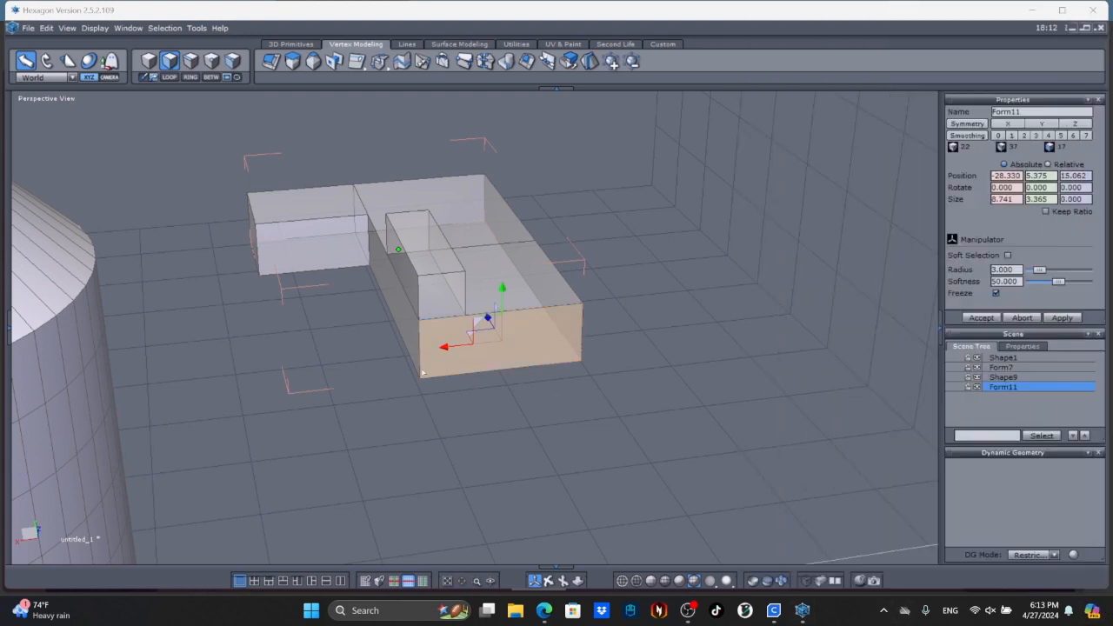
Step: Select the left vertical edge of the building's front face in edge mode to read its X position
click(190, 60)
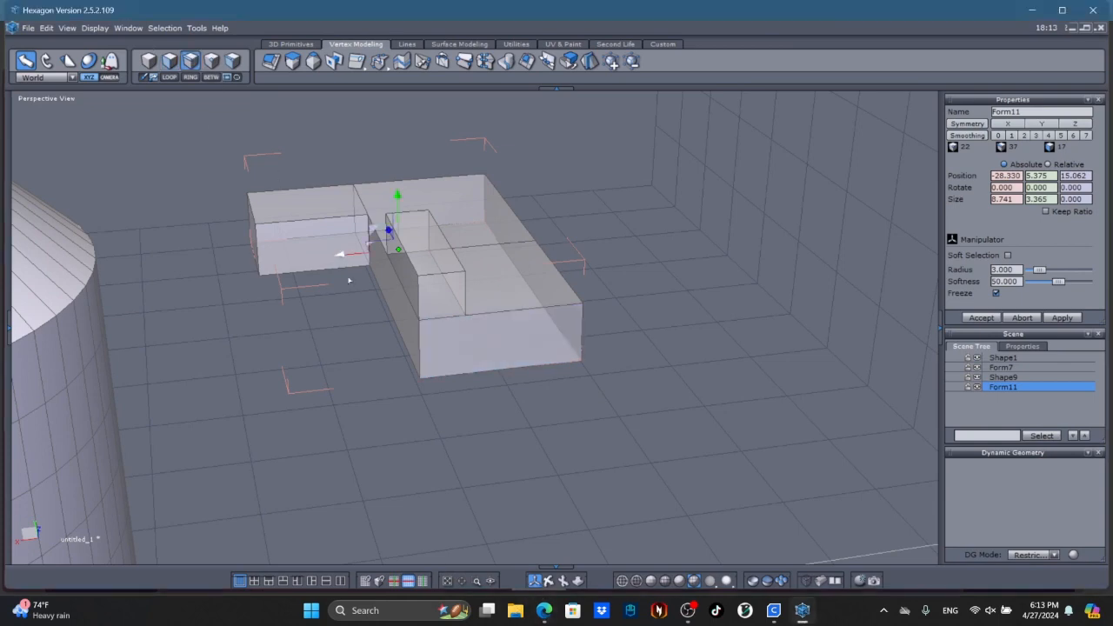
click(421, 372)
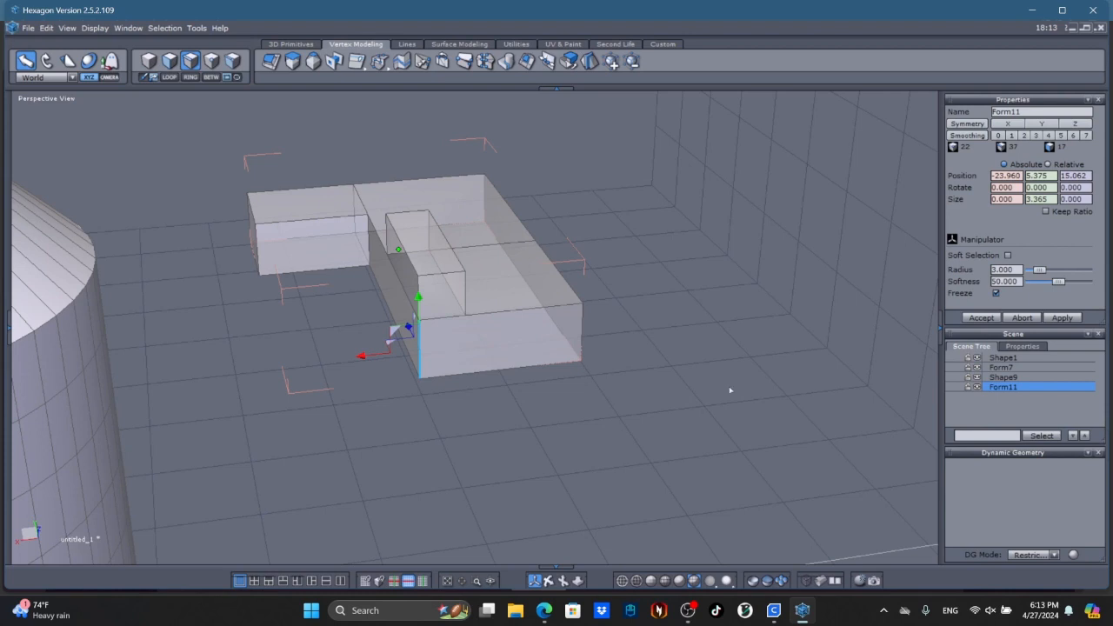
click(1092, 608)
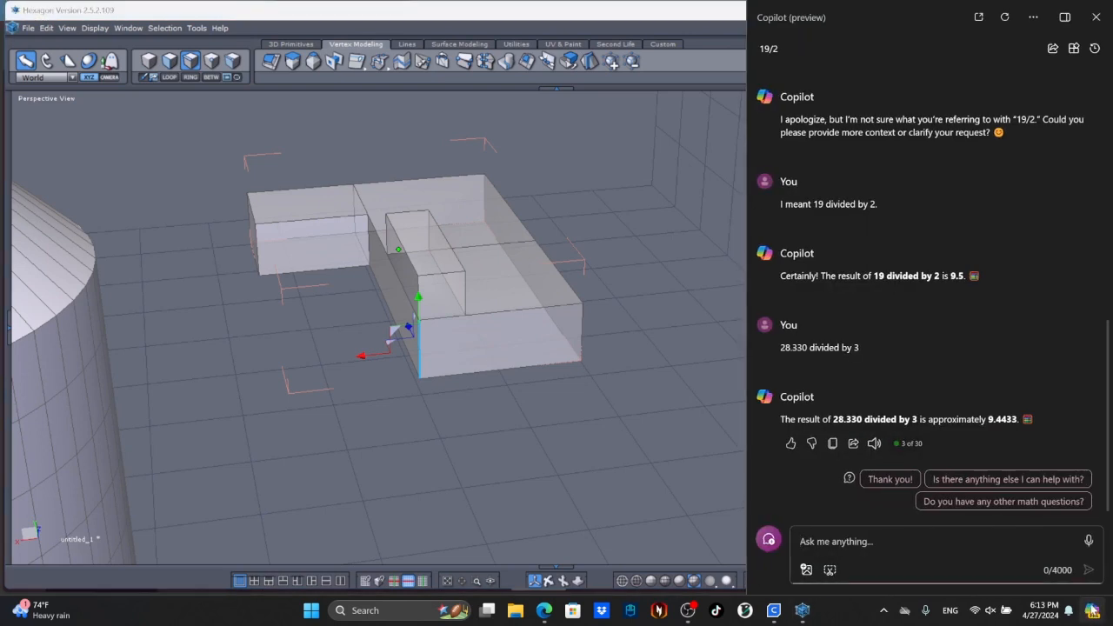
click(1091, 608)
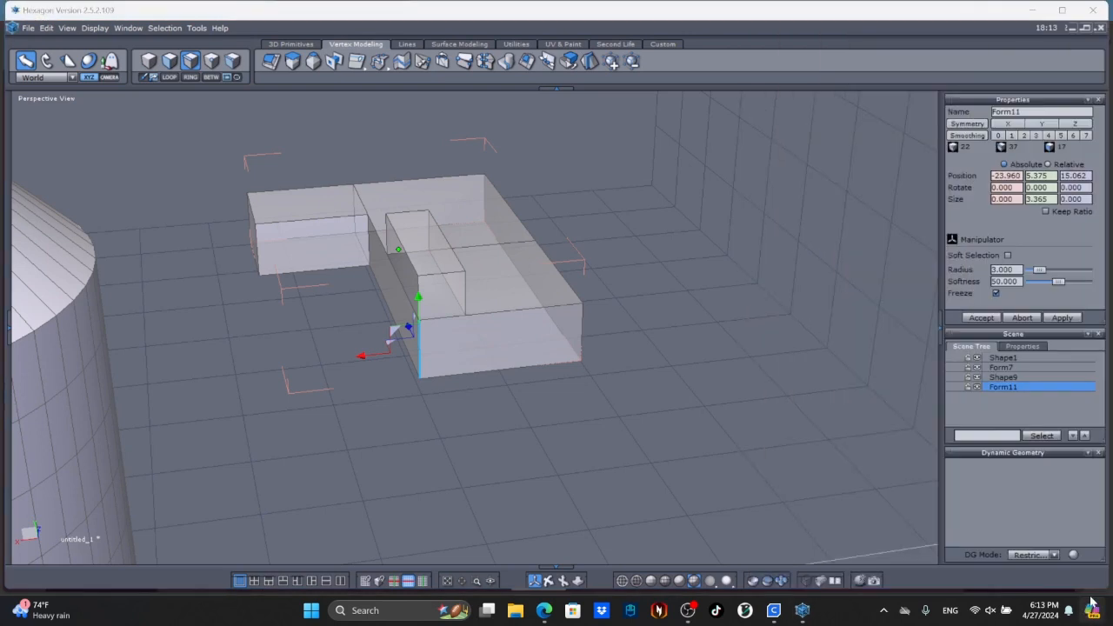
Step: Ask Copilot to calculate 23.960+9.443
click(1092, 609)
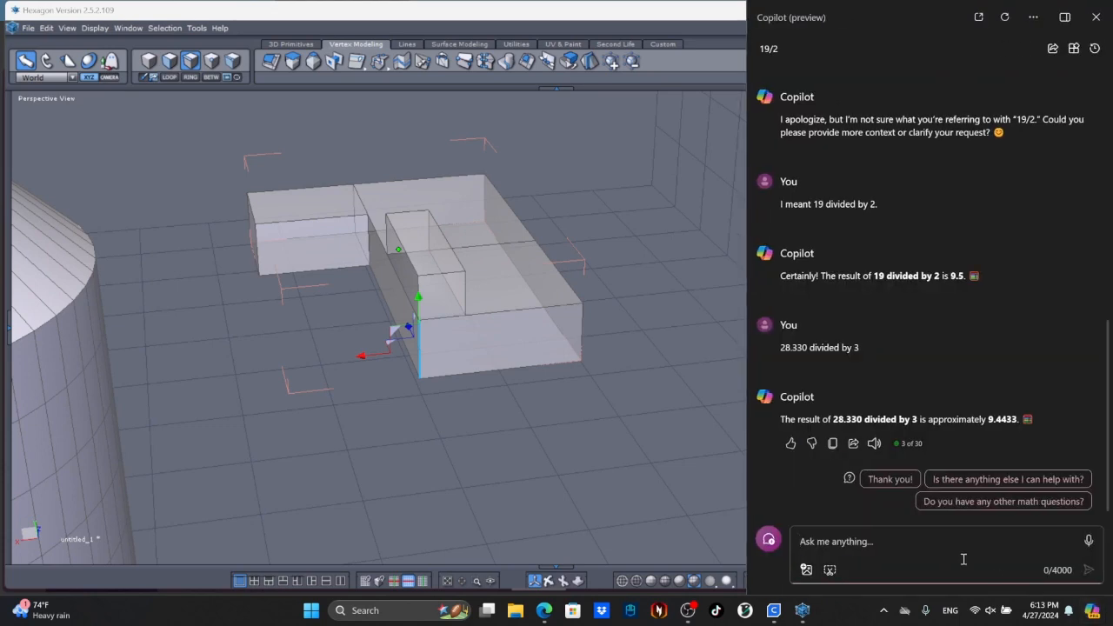
text(23)
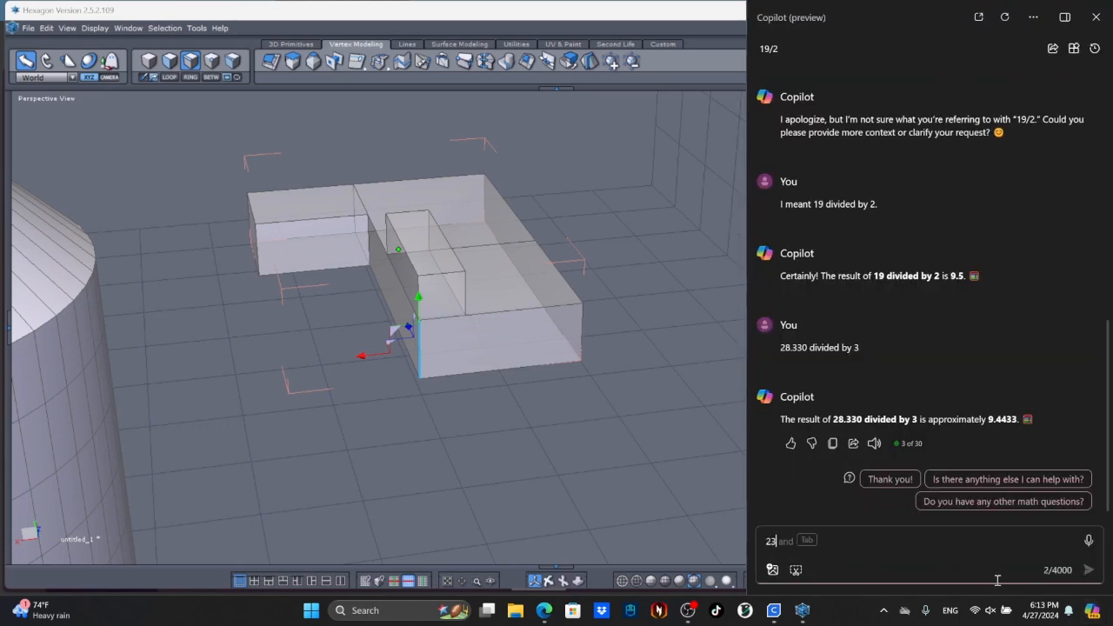
text(.960+9443)
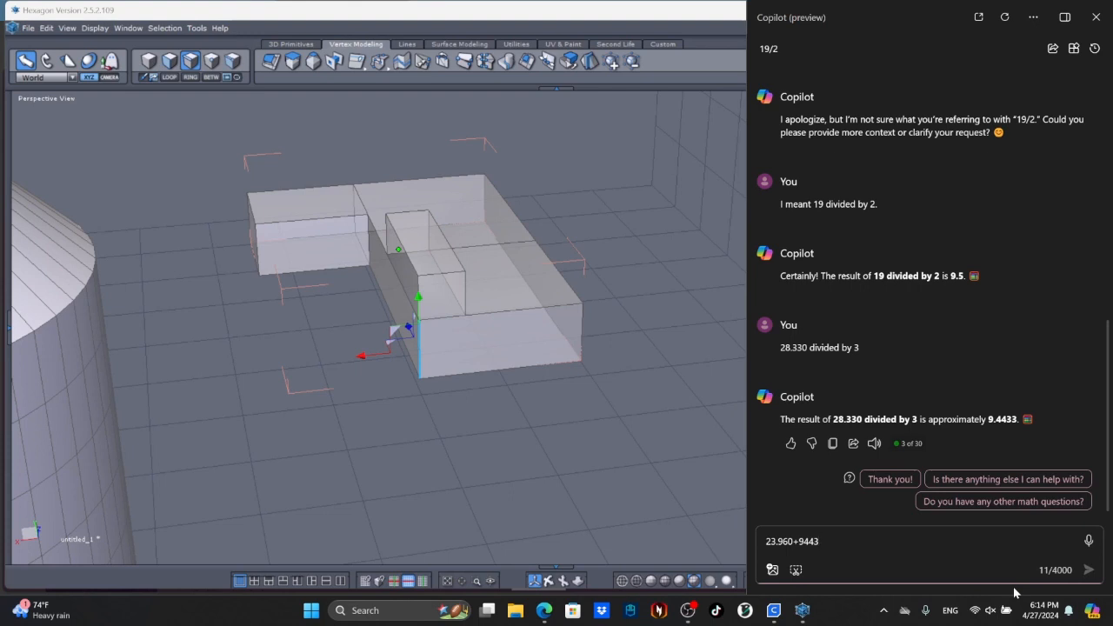
key(Left)
key(Left)
key(Left)
text(.)
key(Right)
key(Right)
key(Return)
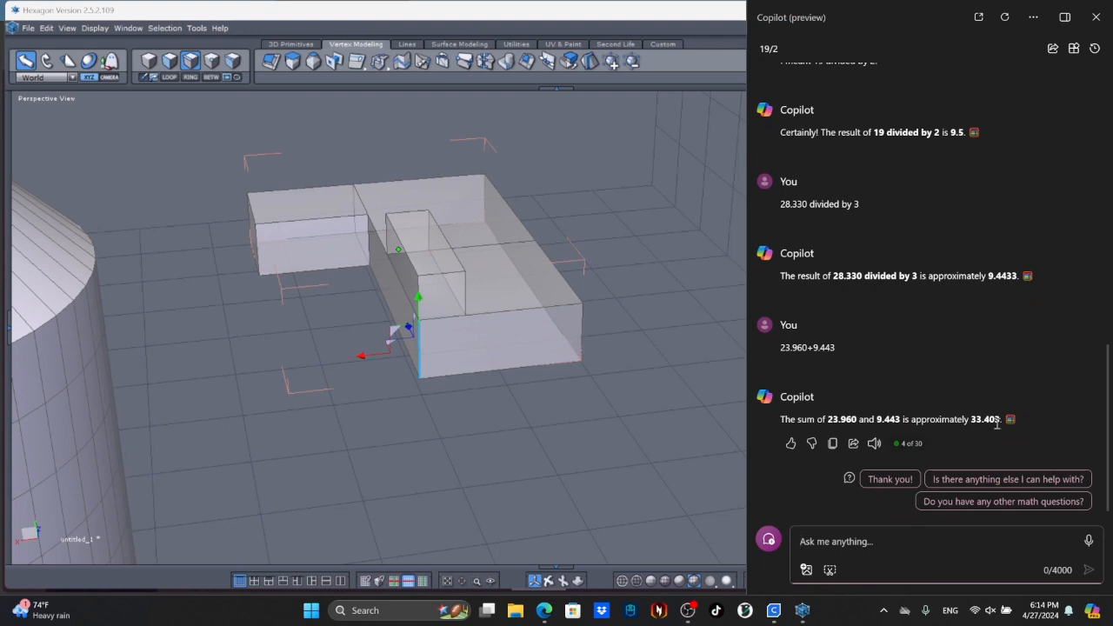
click(268, 12)
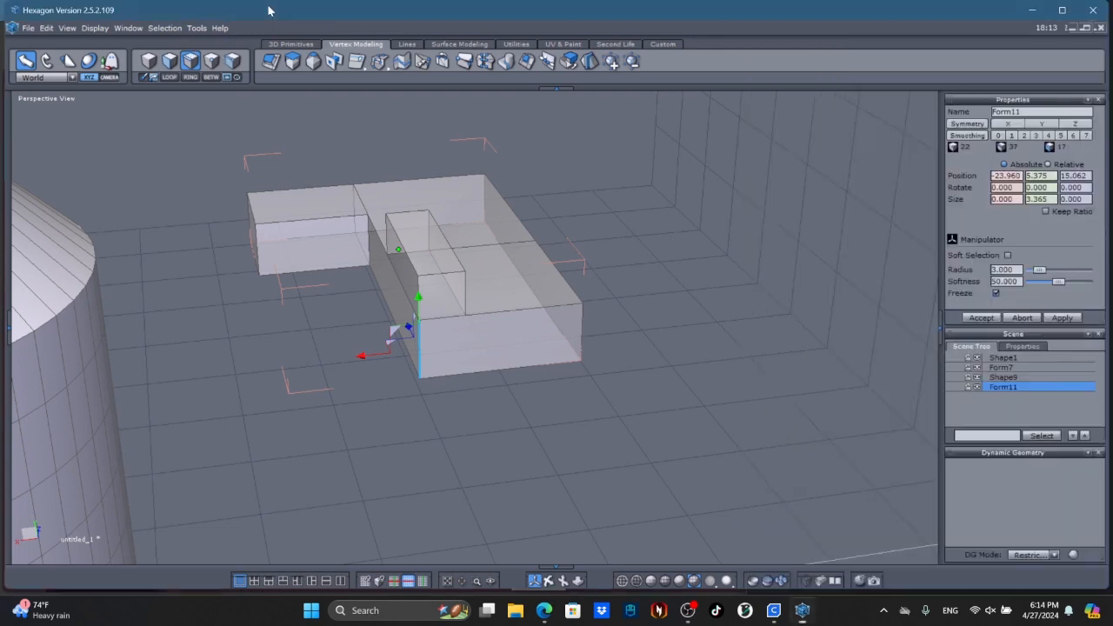
click(357, 67)
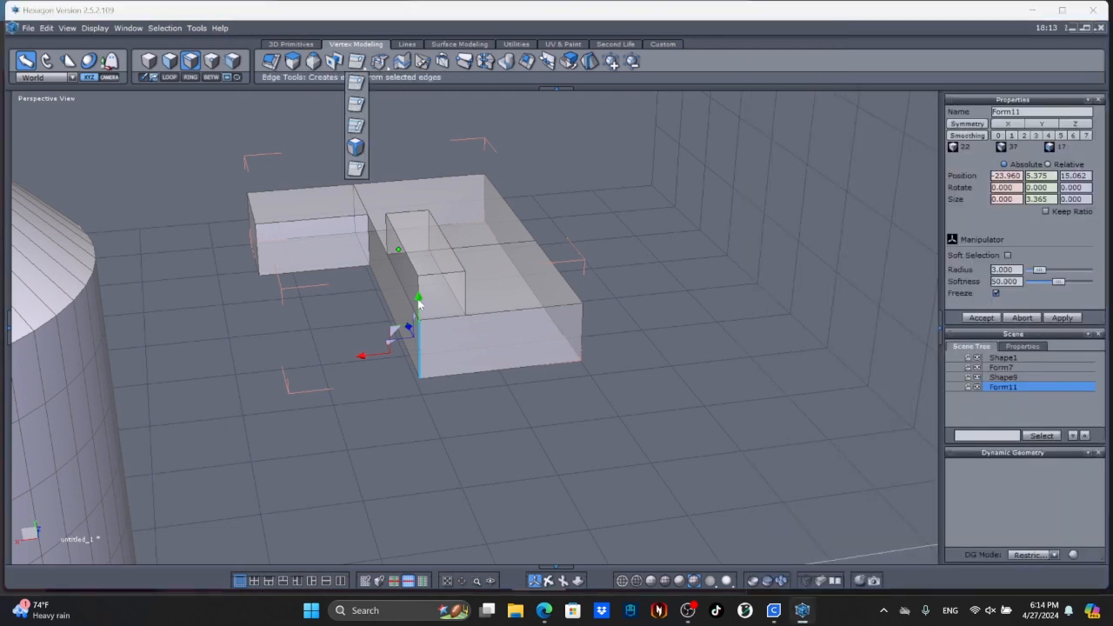
click(357, 84)
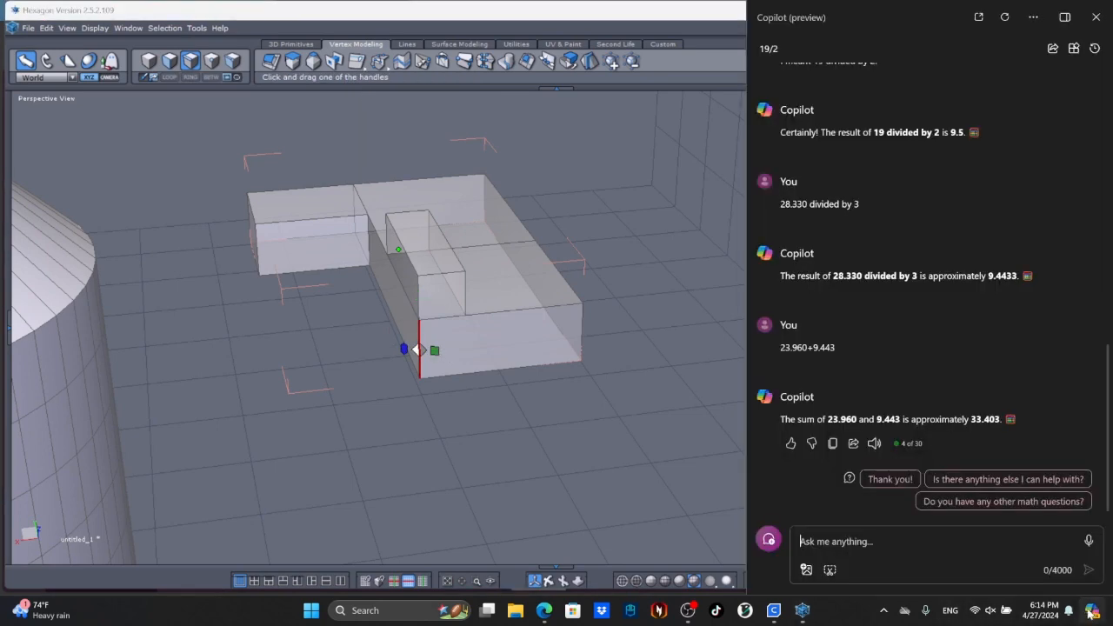
click(1092, 609)
click(1092, 610)
drag(435, 351, 509, 345)
key(Escape)
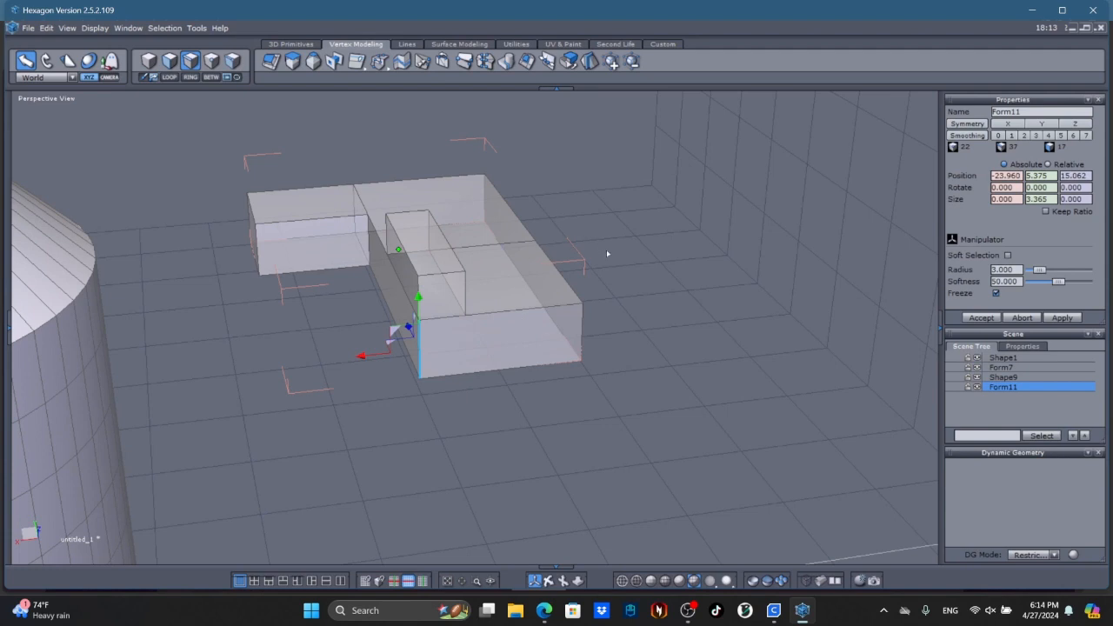
Step: Select the right vertical edge of the front face to read its X position and ask Copilot to calculate 32.701-9.443
click(580, 335)
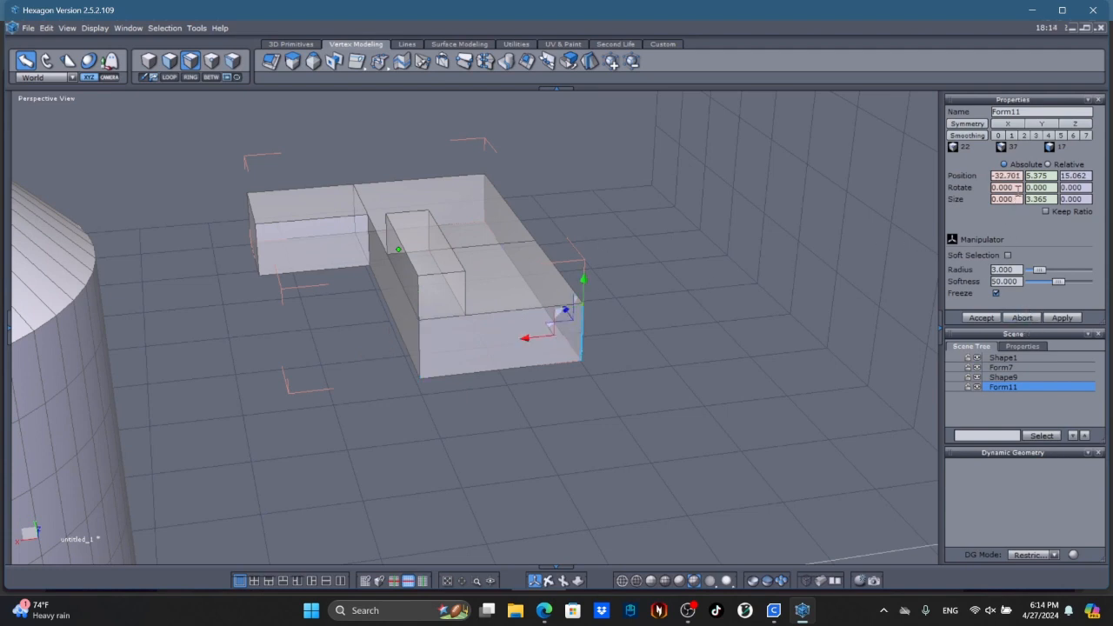
click(1092, 610)
text(3)
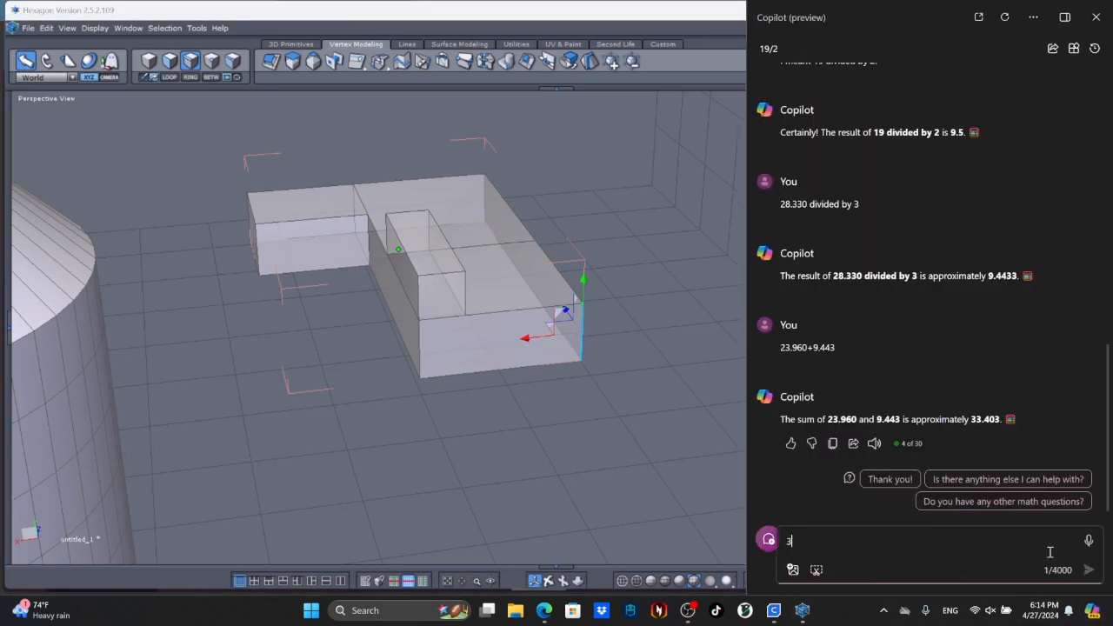
text(2.701-)
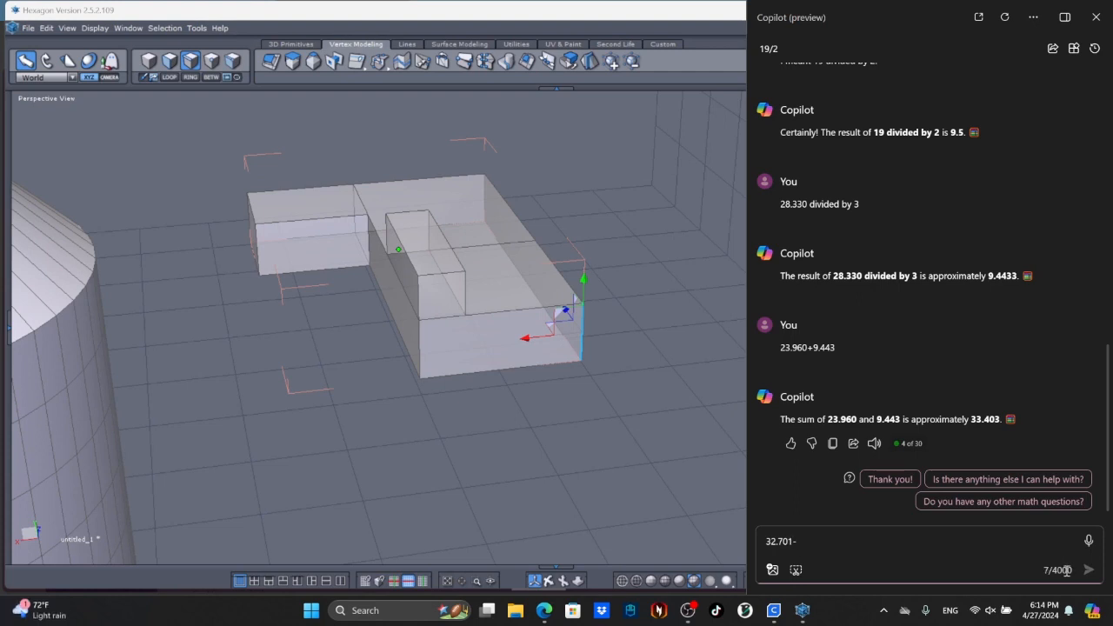
text(9.443)
key(Return)
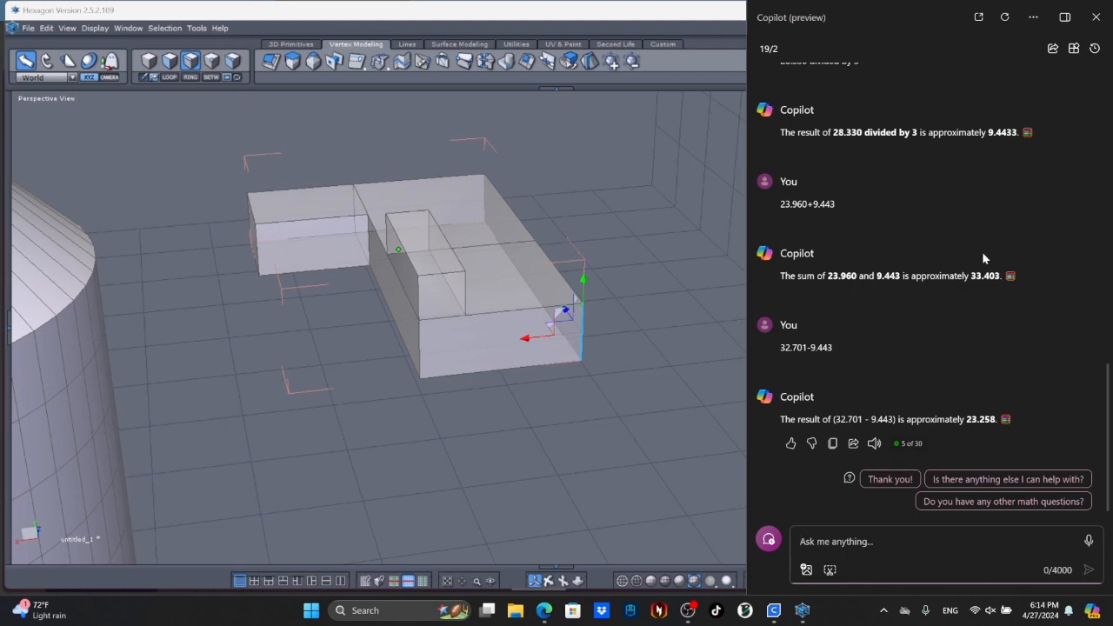
mouse_move(992, 274)
click(1070, 622)
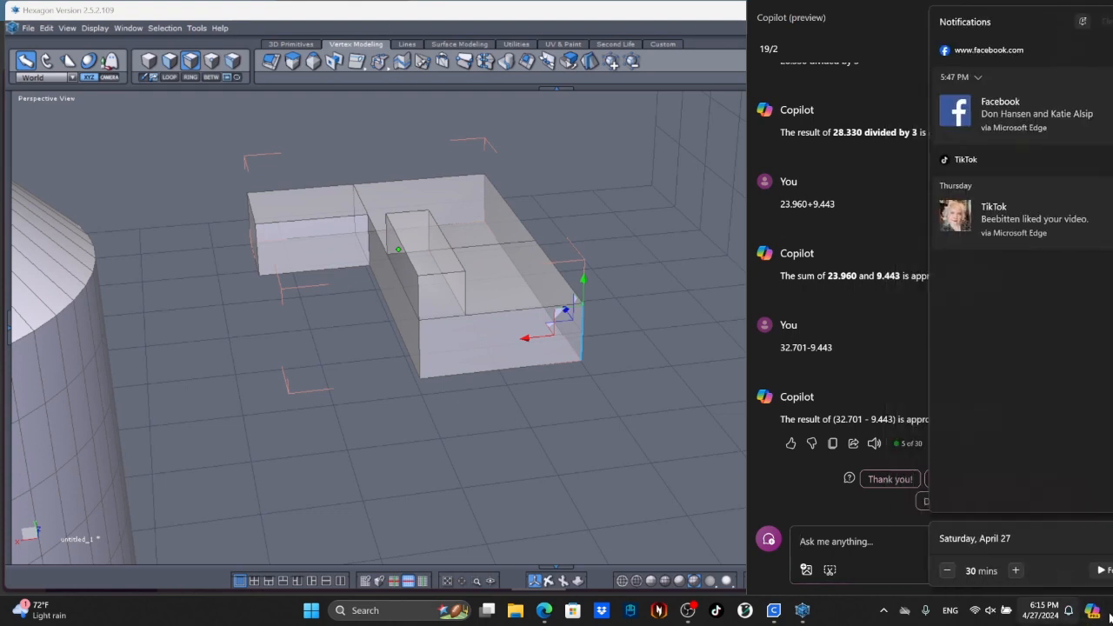
click(1070, 623)
click(1093, 611)
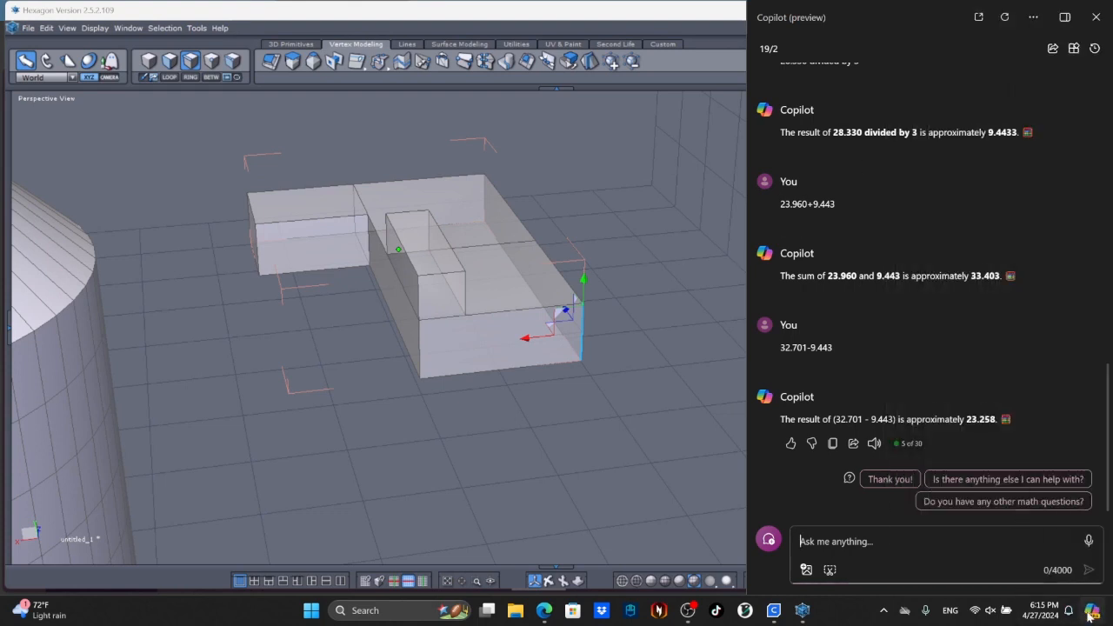
click(1091, 611)
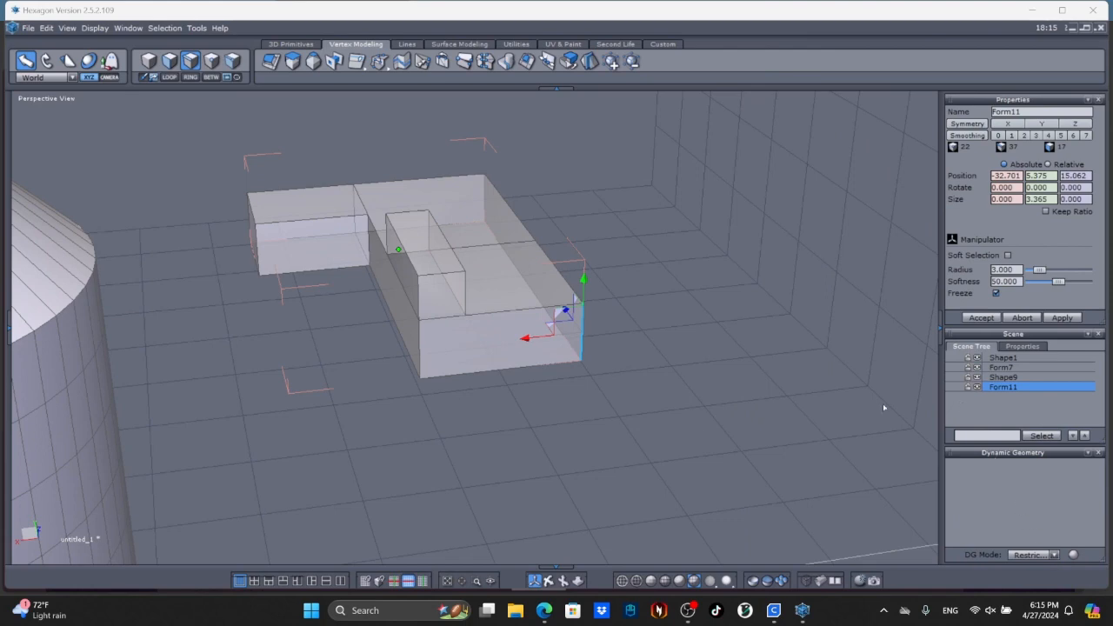
Step: Select the building's front face to read its X size and ask Copilot to calculate 8.741 divided by 3
click(169, 60)
click(467, 357)
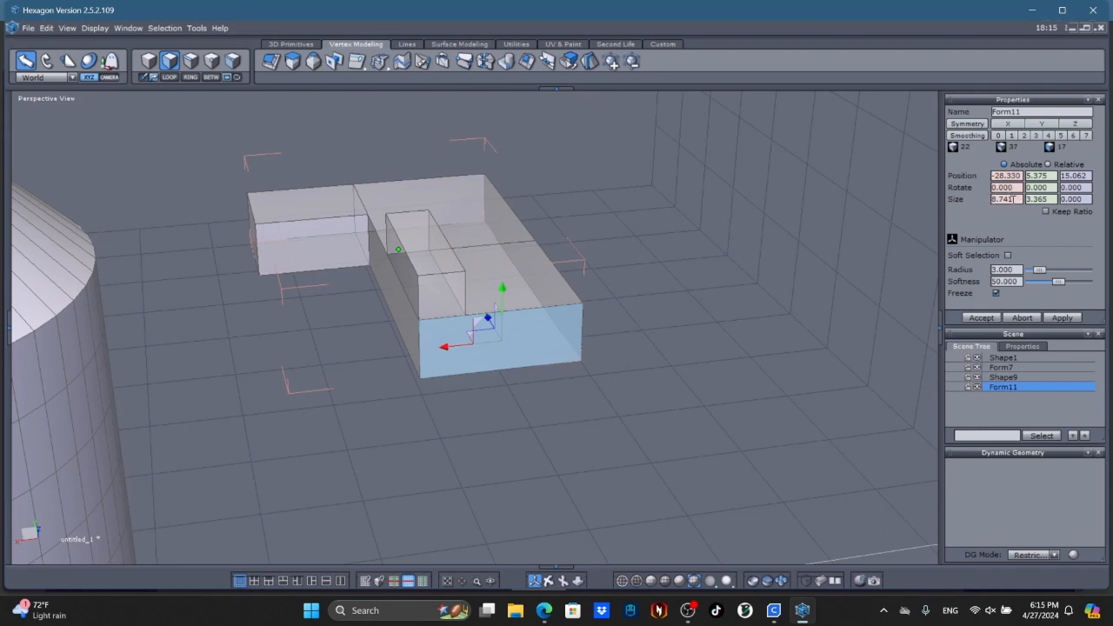
click(1091, 621)
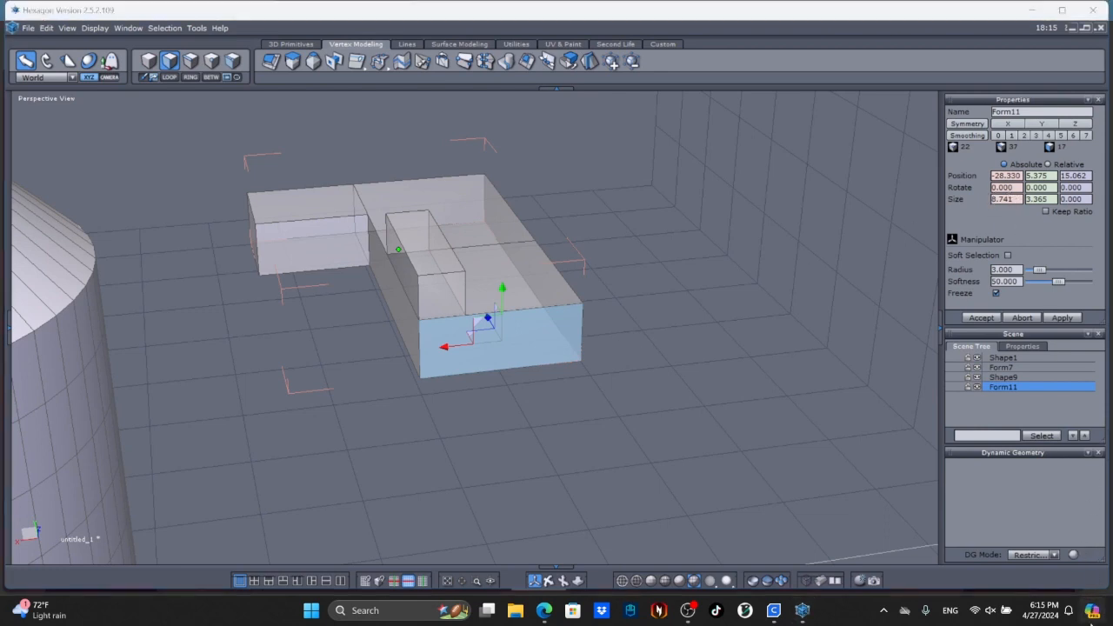
click(1092, 612)
click(1092, 613)
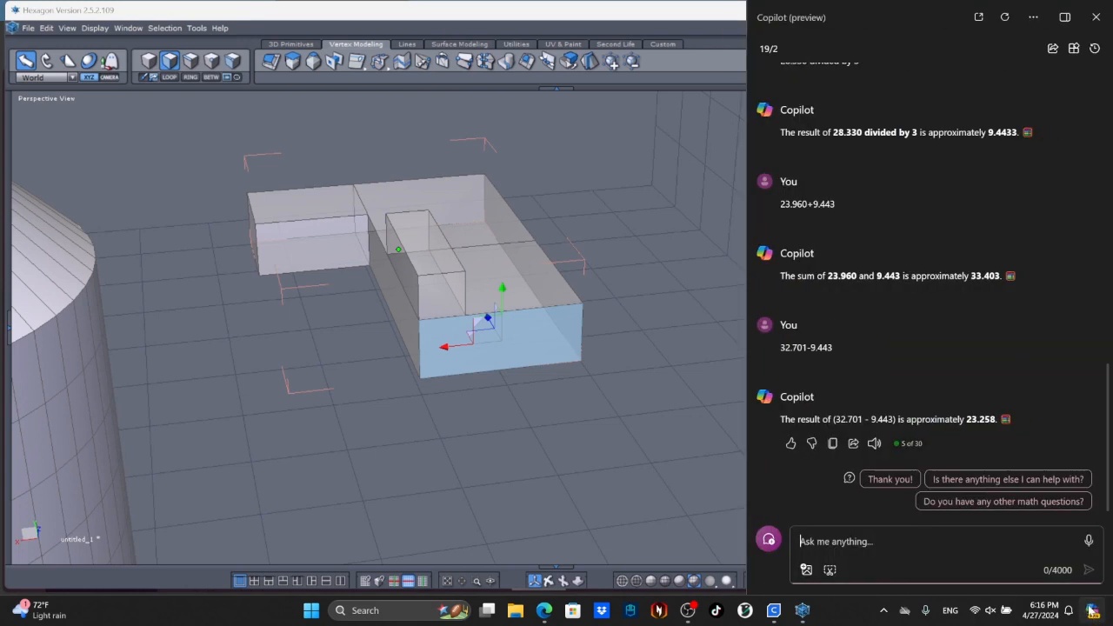
click(941, 559)
text(8)
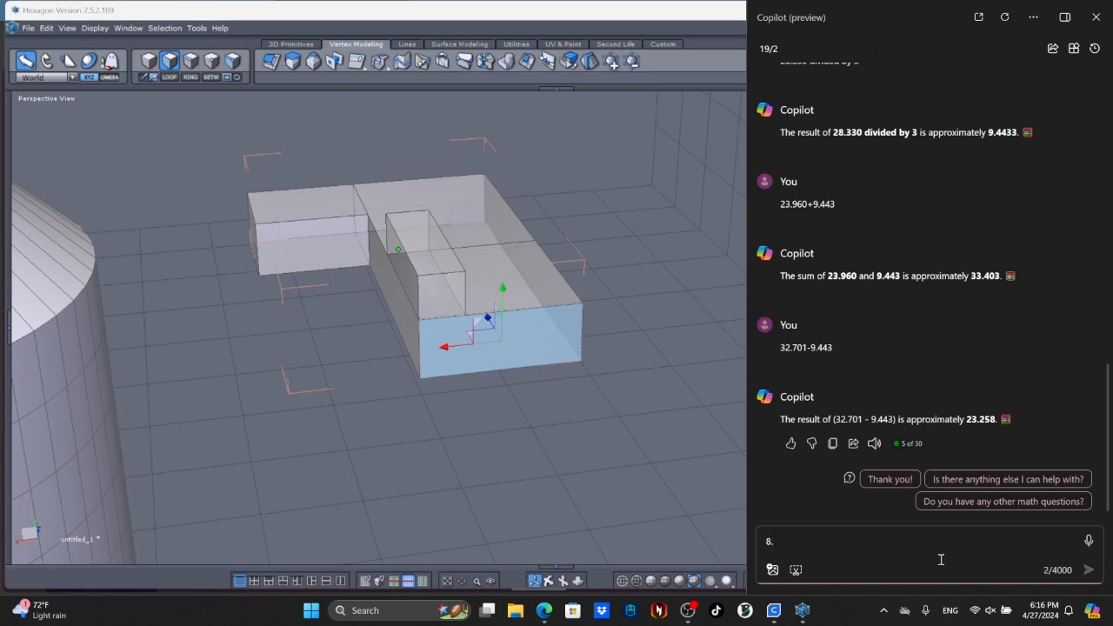
text(.741 divided by 3)
key(Return)
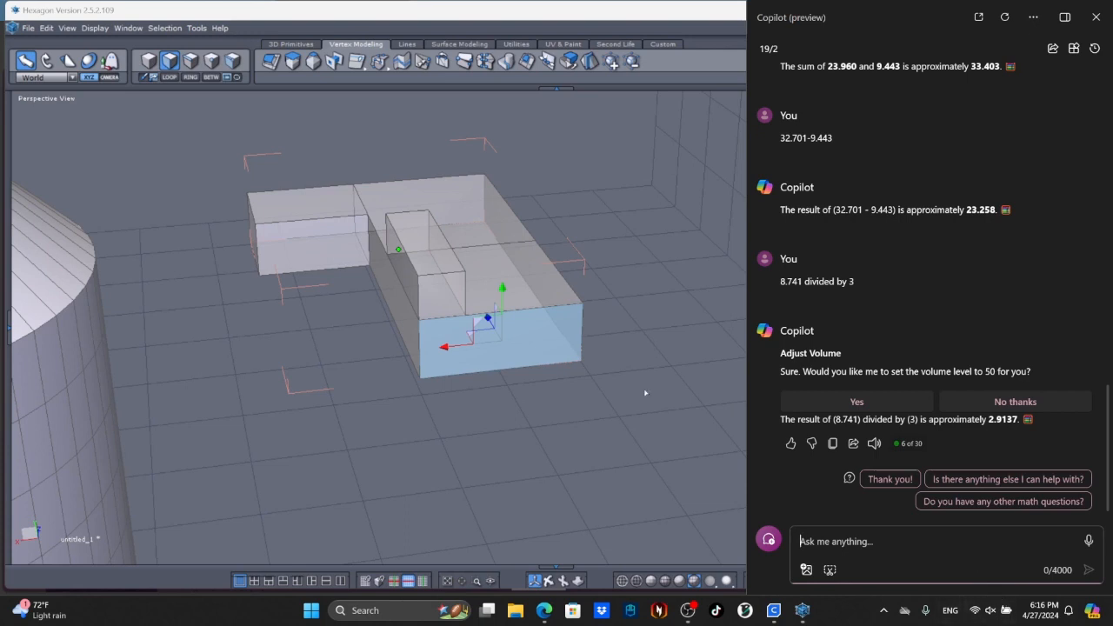
click(1092, 611)
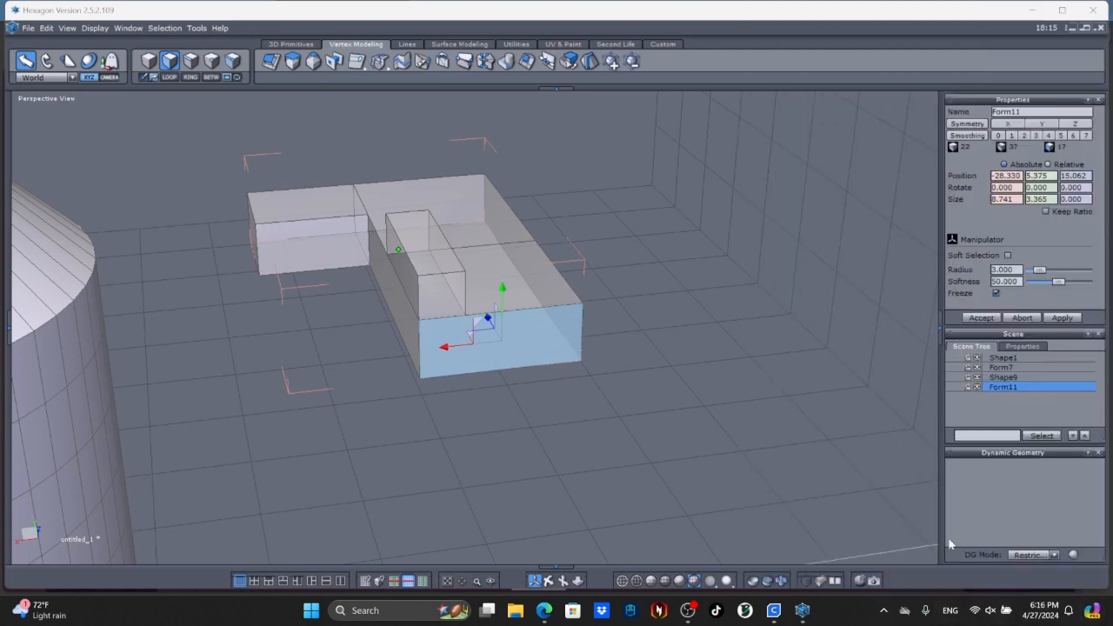
Step: Select the front face's right vertical edge in edge mode and ask Copilot to calculate 32.701-2.914
click(190, 60)
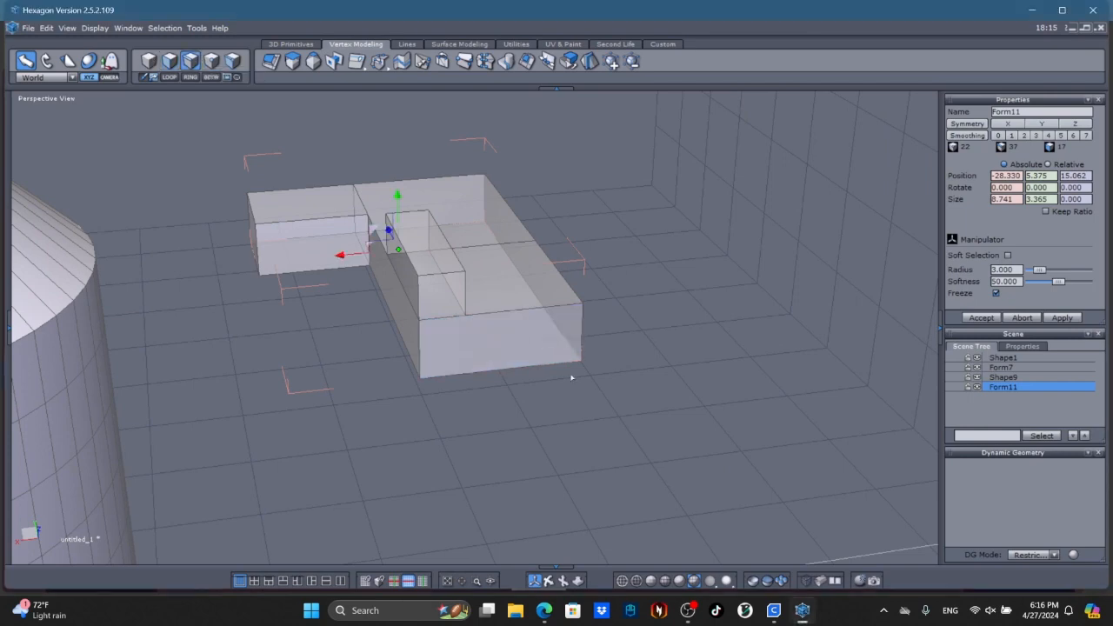
click(583, 344)
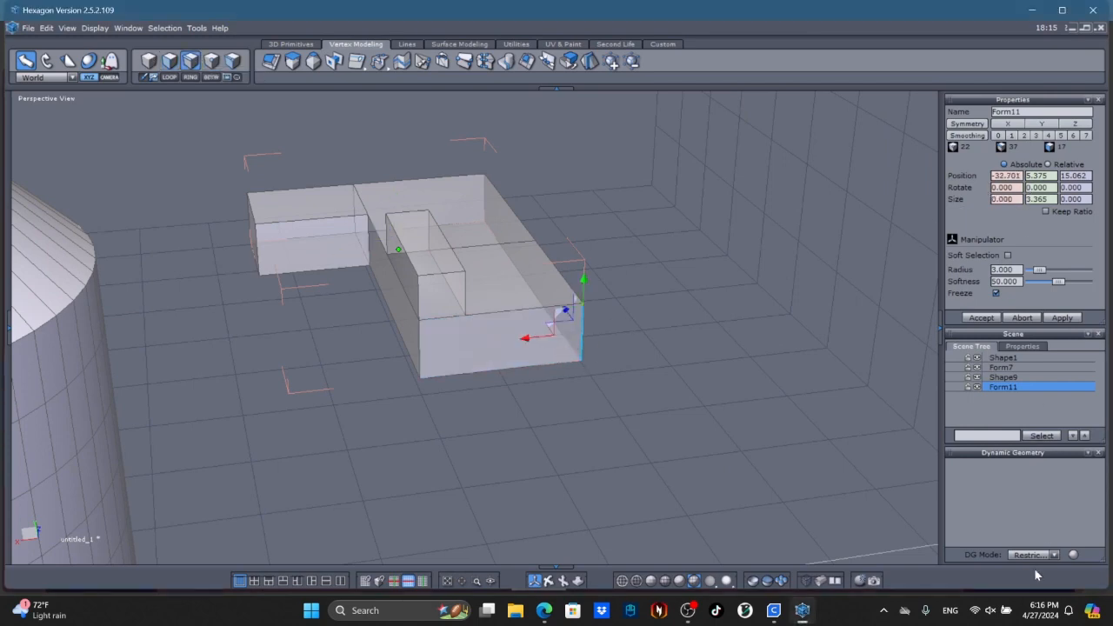
click(1093, 611)
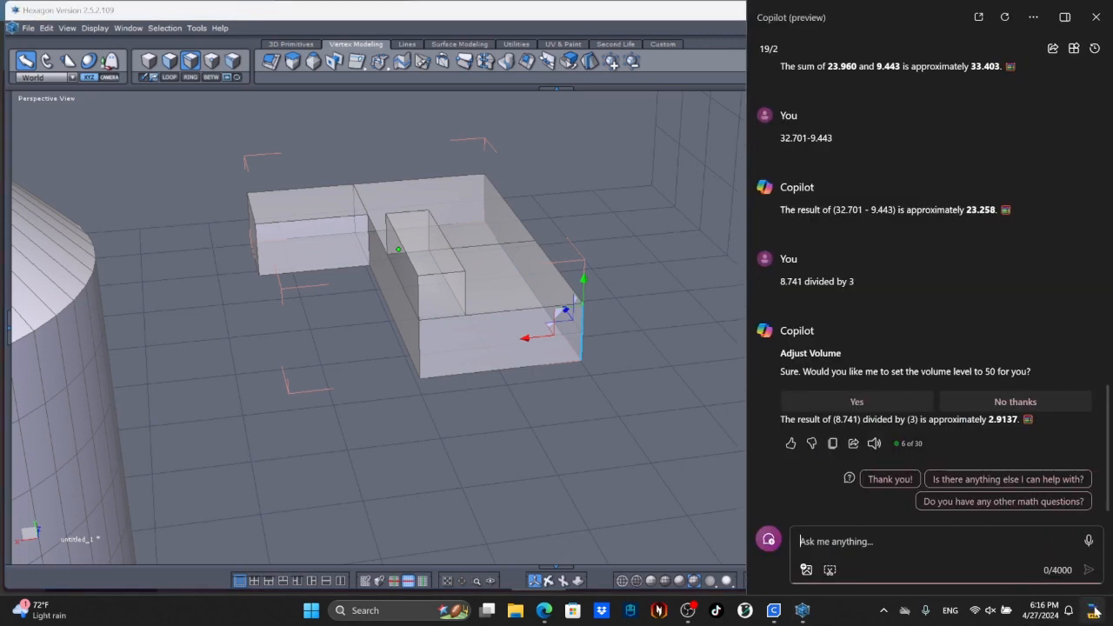
text(32)
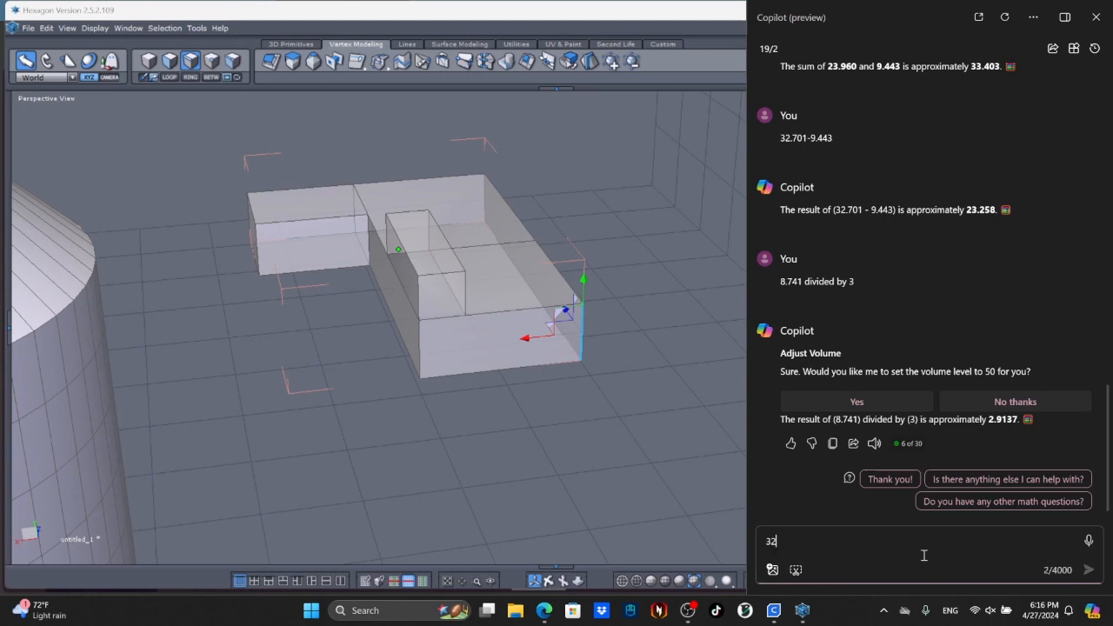
text(.701-2.914)
key(Return)
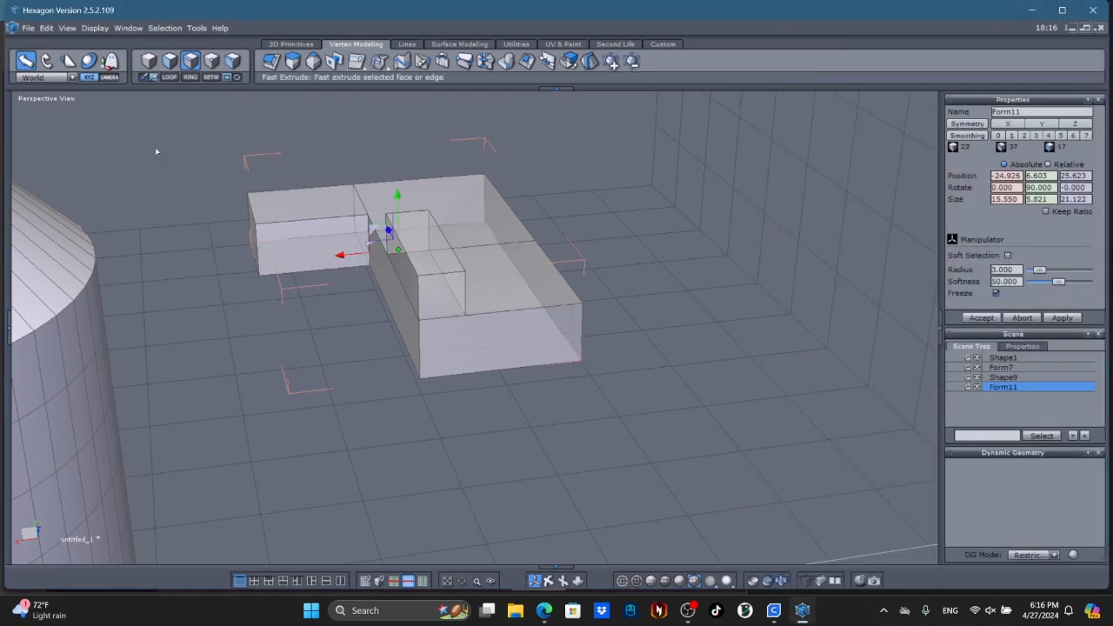
Step: Extract a new vertical edge from the front face's right vertical edge, placing it on the face at about X -29.6
click(584, 335)
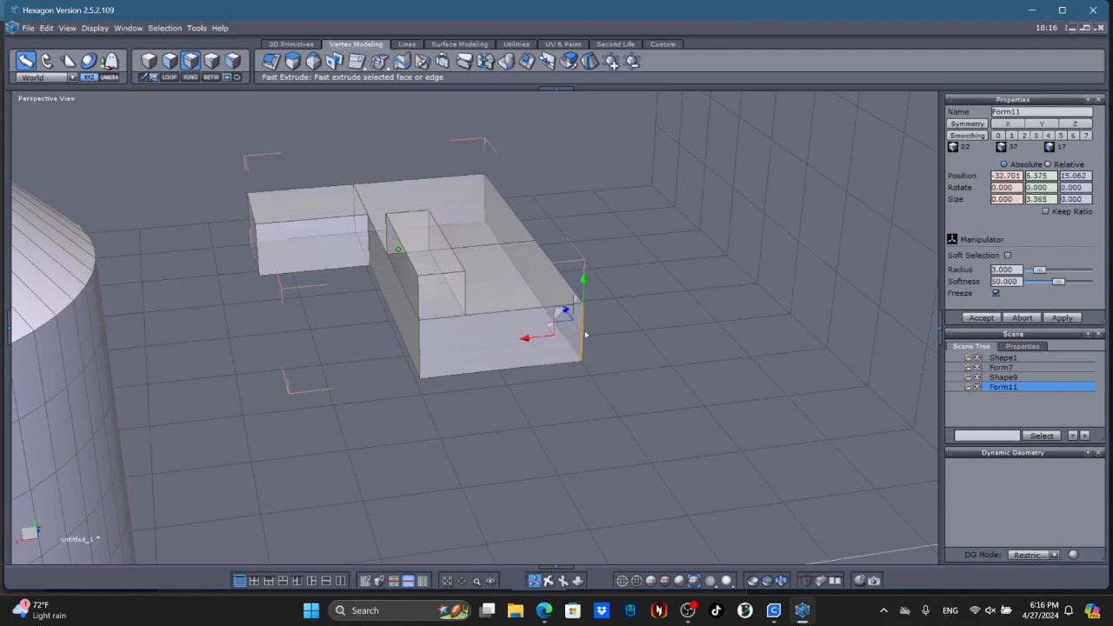
double_click(584, 334)
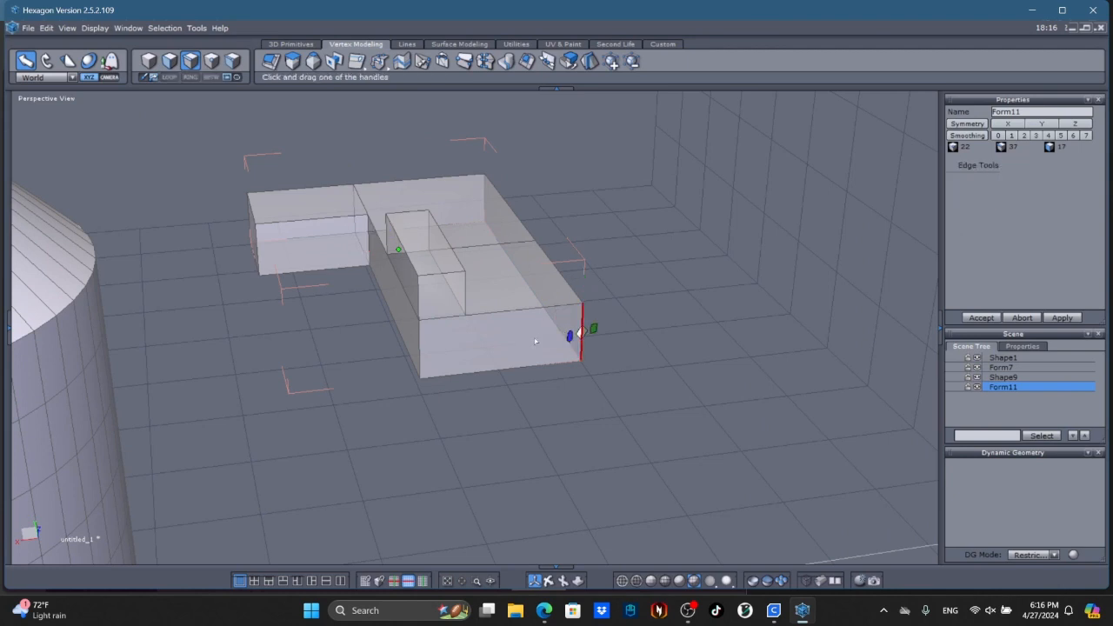
drag(535, 341, 522, 342)
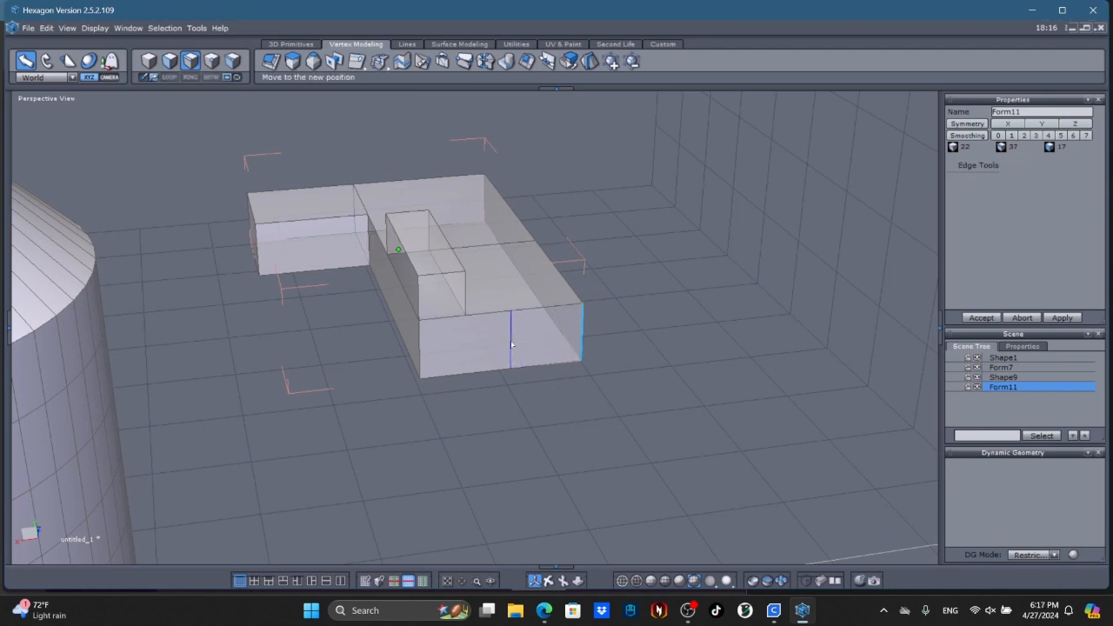
click(524, 346)
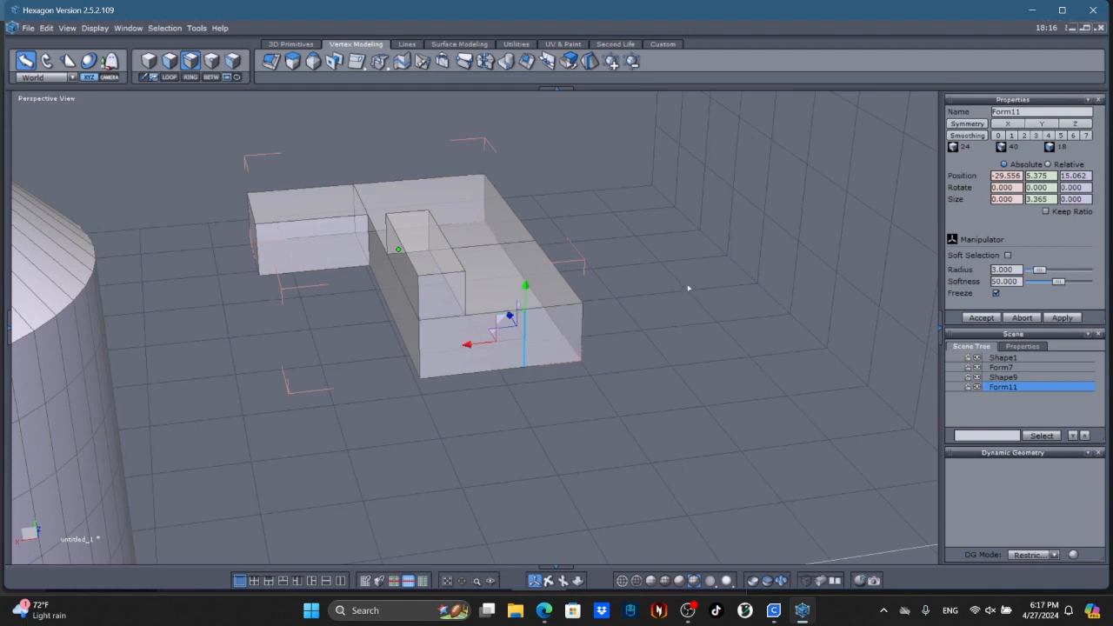
Step: Look up the 32.701-2.914 result in Copilot and set the new edge's X position to -29.787
click(1092, 610)
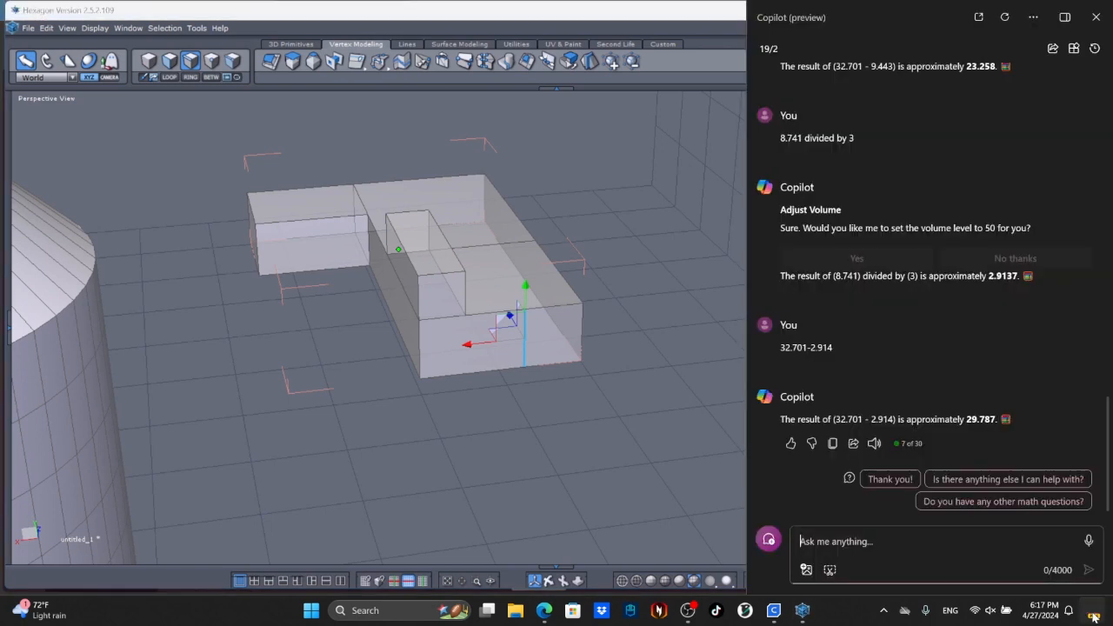
click(1092, 610)
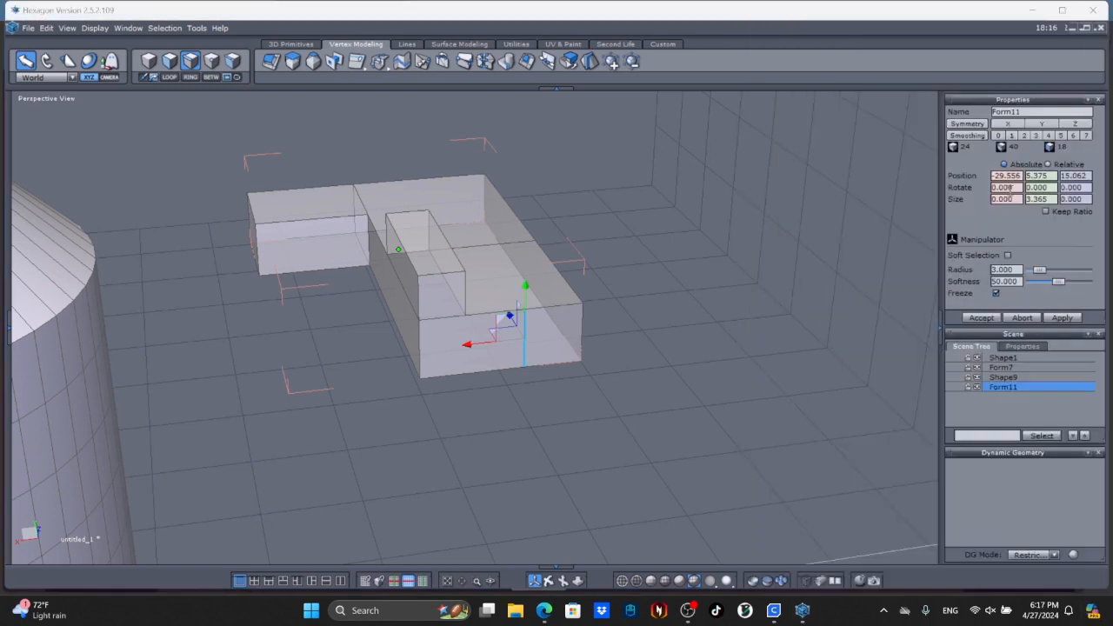
double_click(1008, 176)
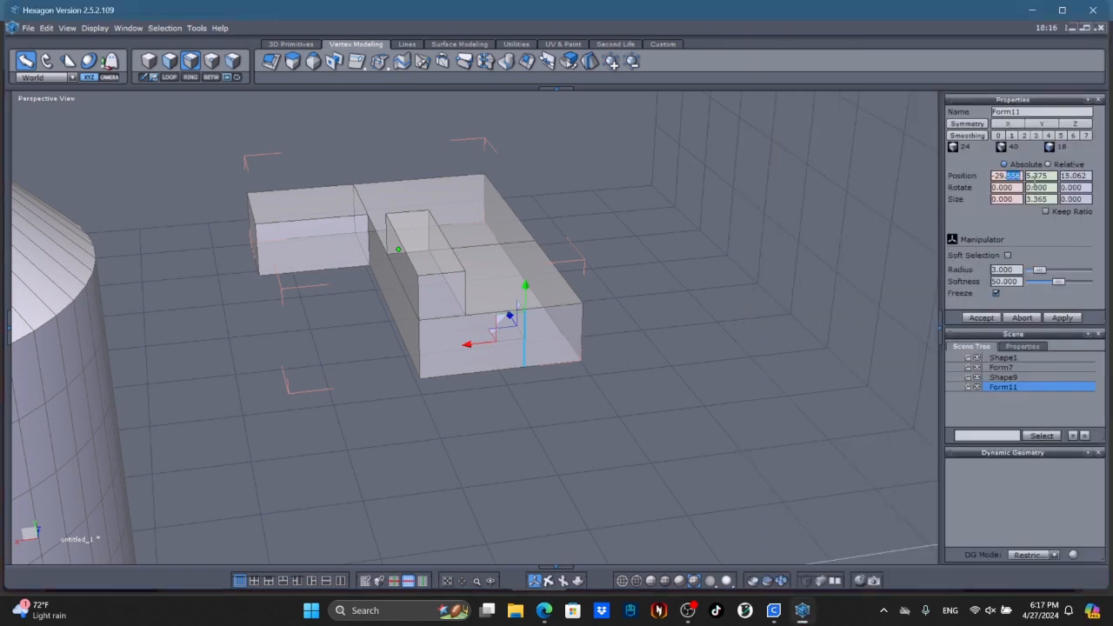
text(787)
key(Return)
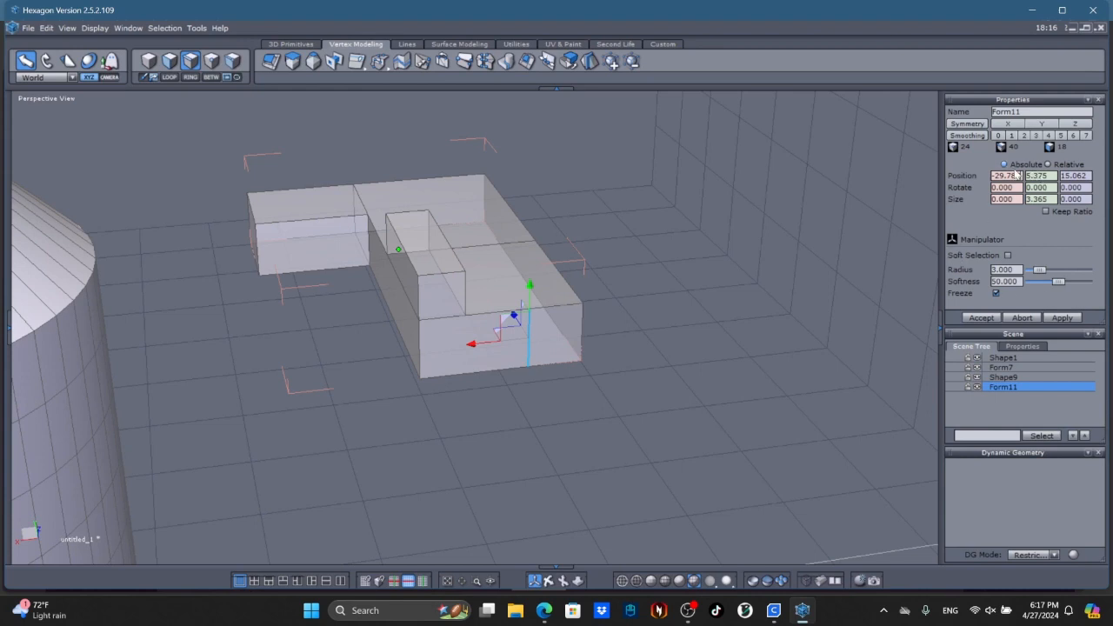
Step: Ask Copilot to calculate 29.787-2.914
click(1093, 612)
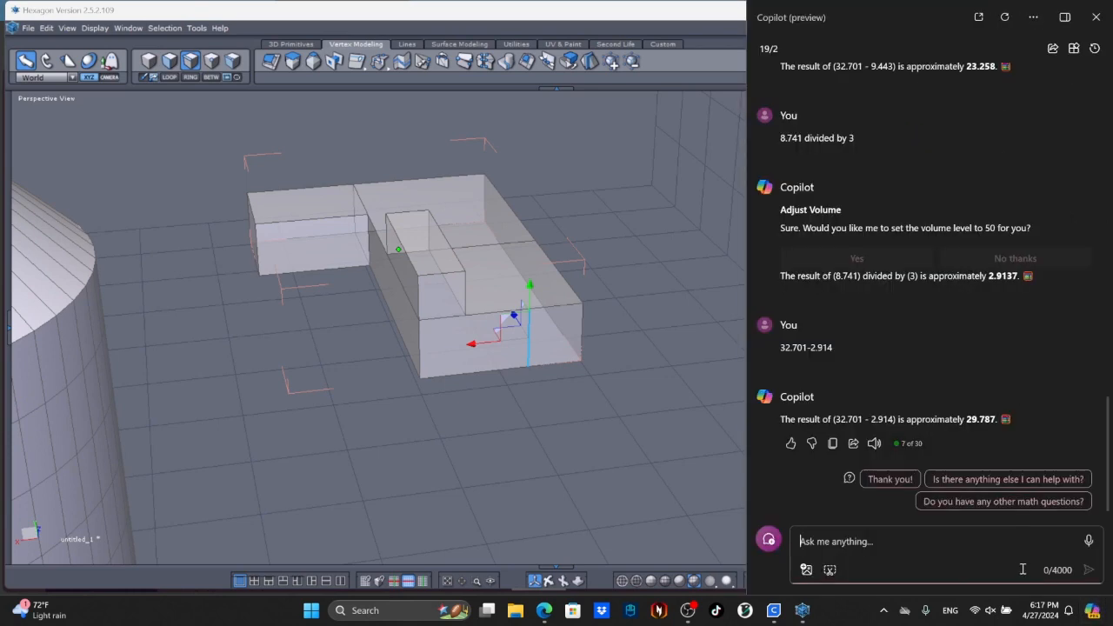
text(29)
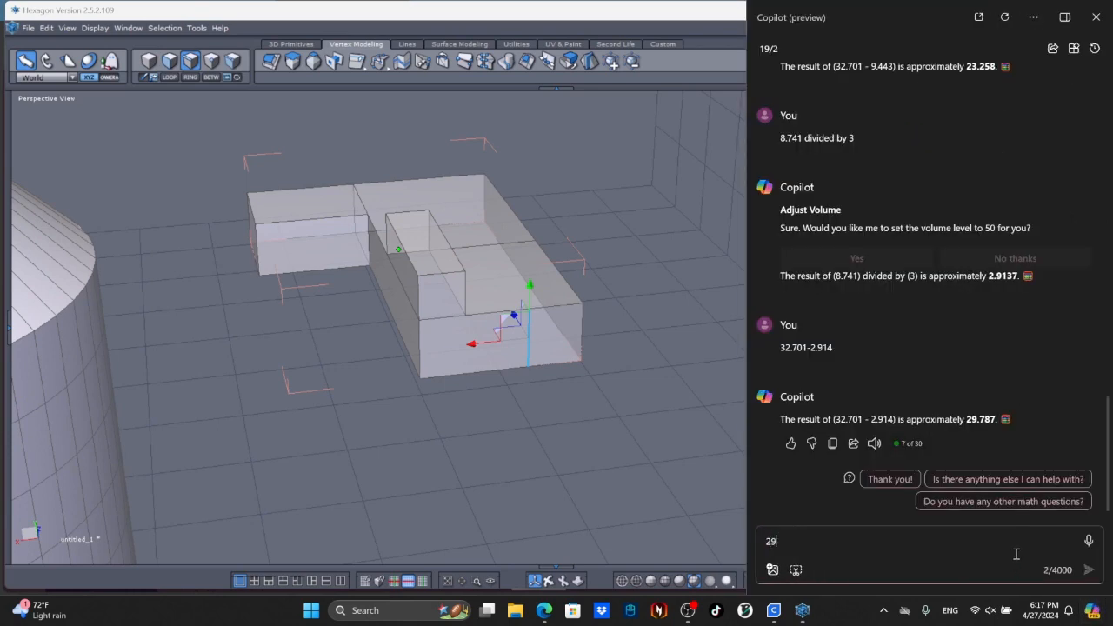
text(.787-2.914)
key(Return)
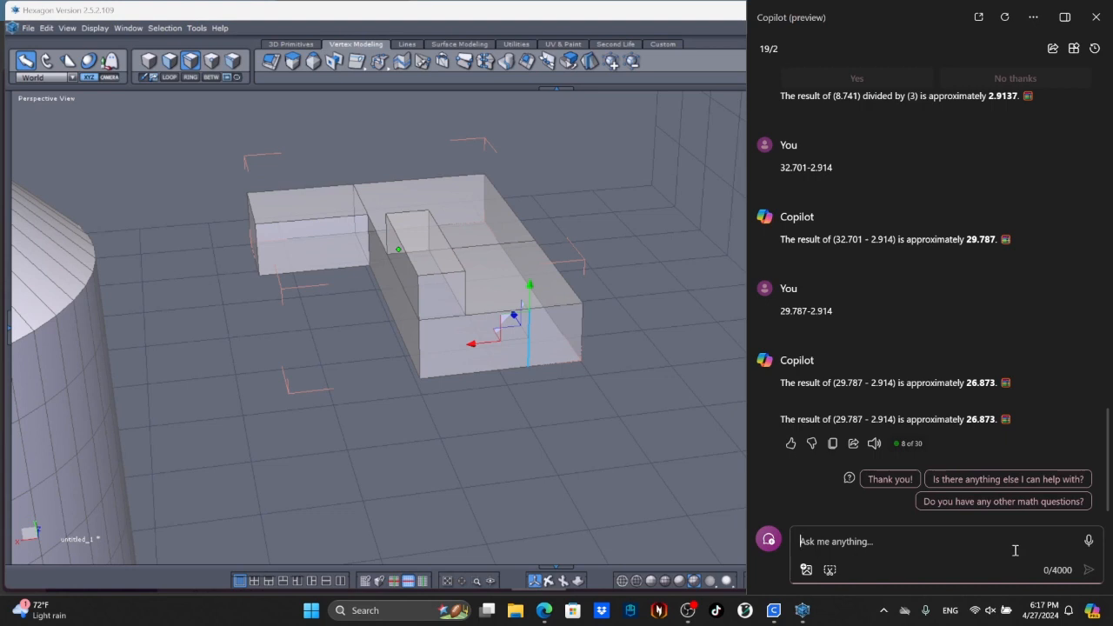
click(1094, 613)
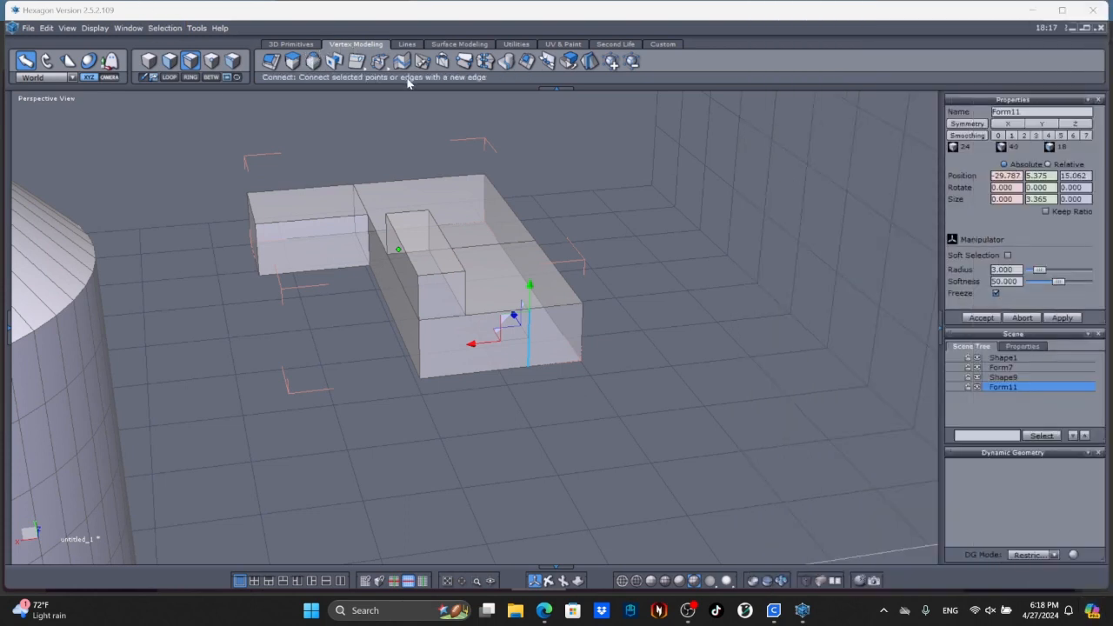
Step: Extract a second vertical edge from the edge at X -29.787, placing it on the front face at about X -27.5
click(459, 360)
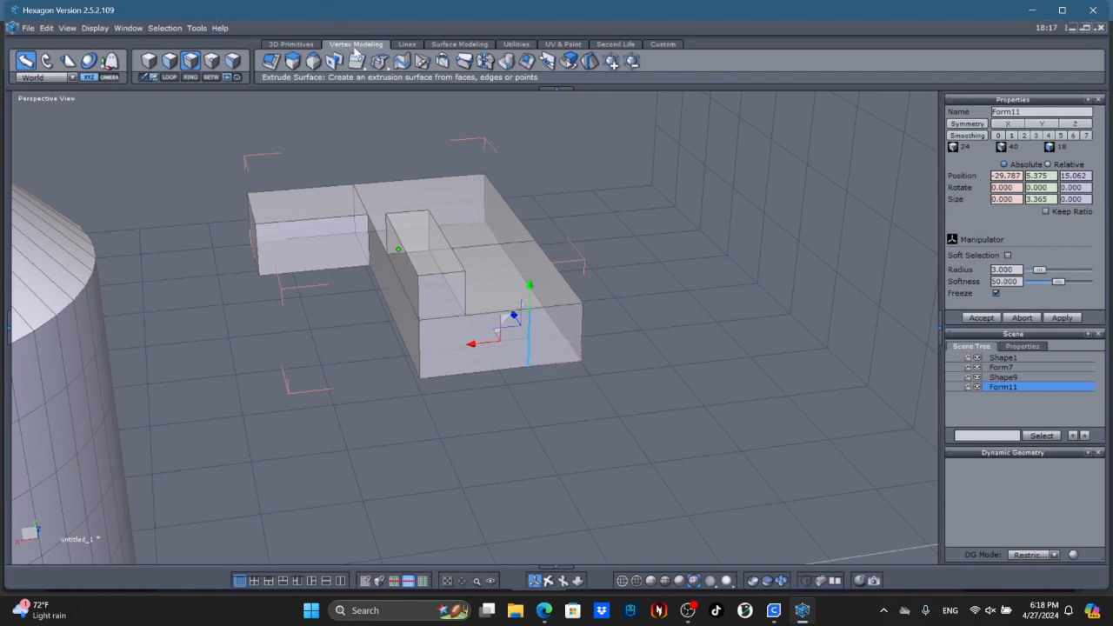
mouse_move(360, 71)
click(357, 103)
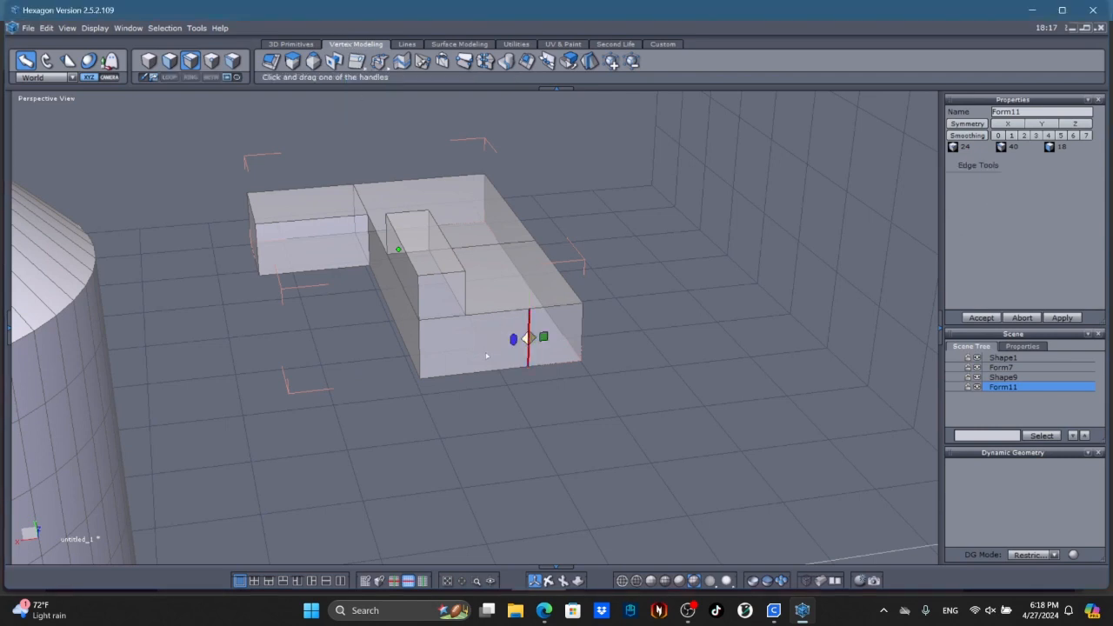
drag(513, 339, 489, 360)
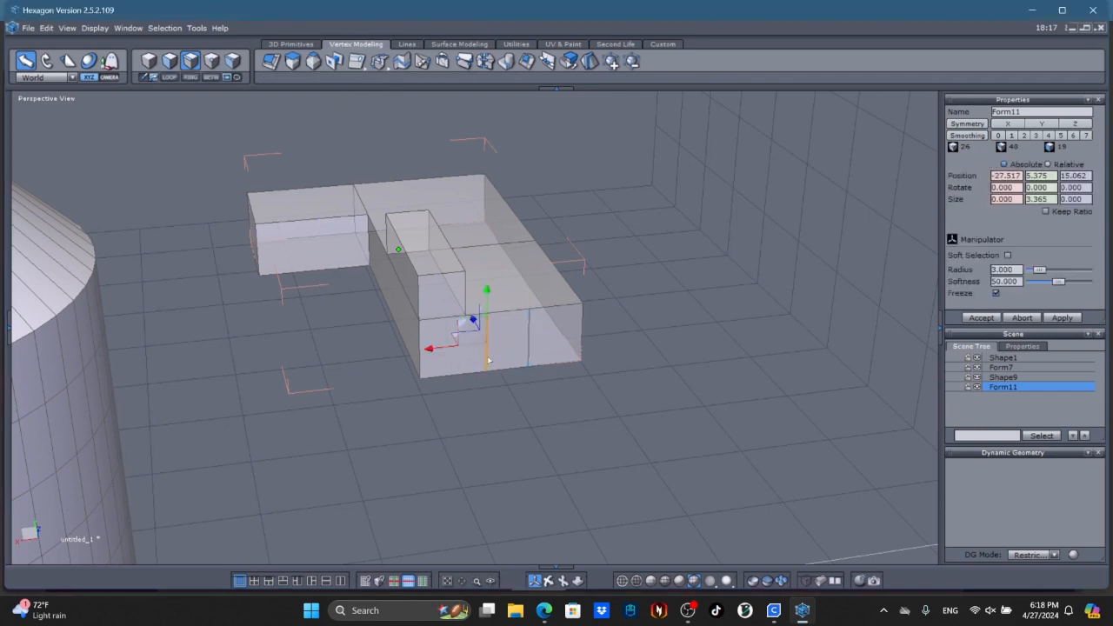
Step: Recheck the Copilot result and set the second extracted edge's X position to -26.873
click(1094, 614)
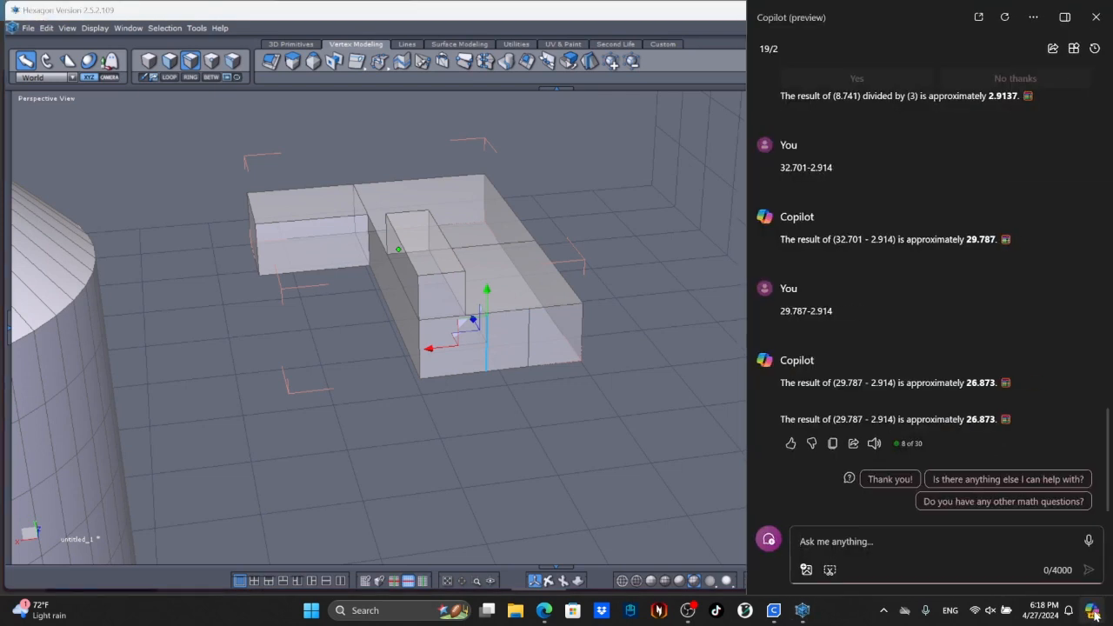
click(1093, 614)
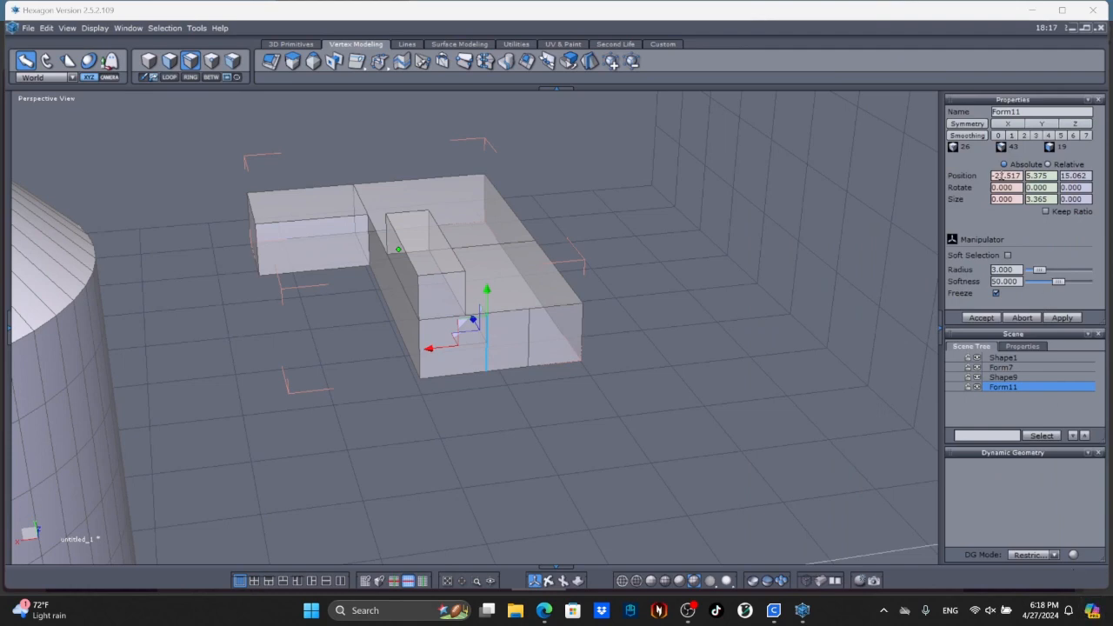
click(999, 175)
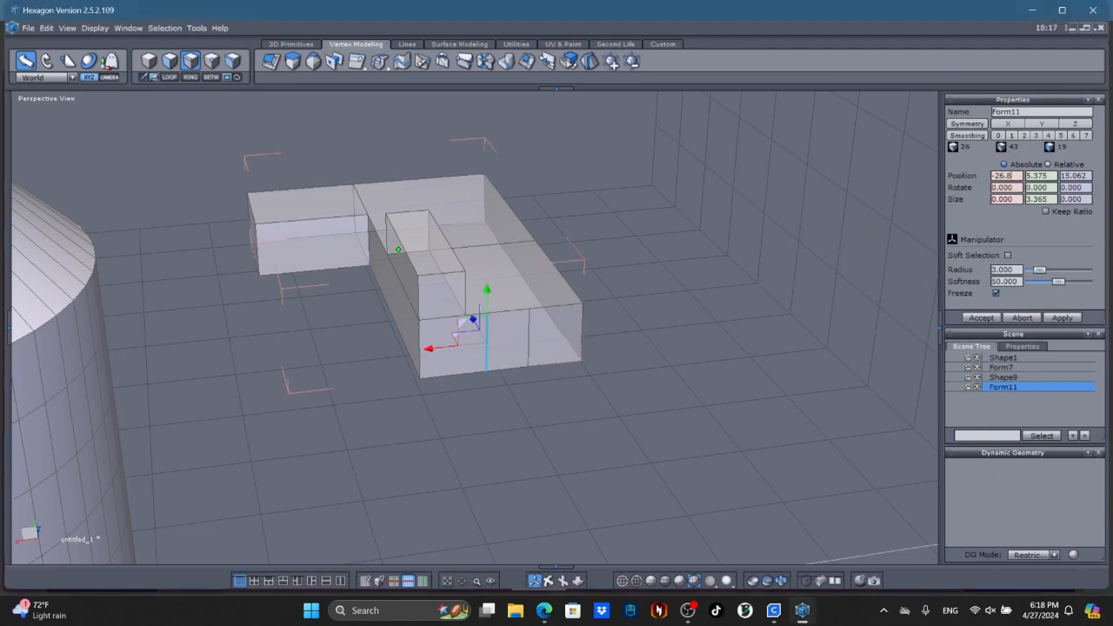
text(73)
key(Return)
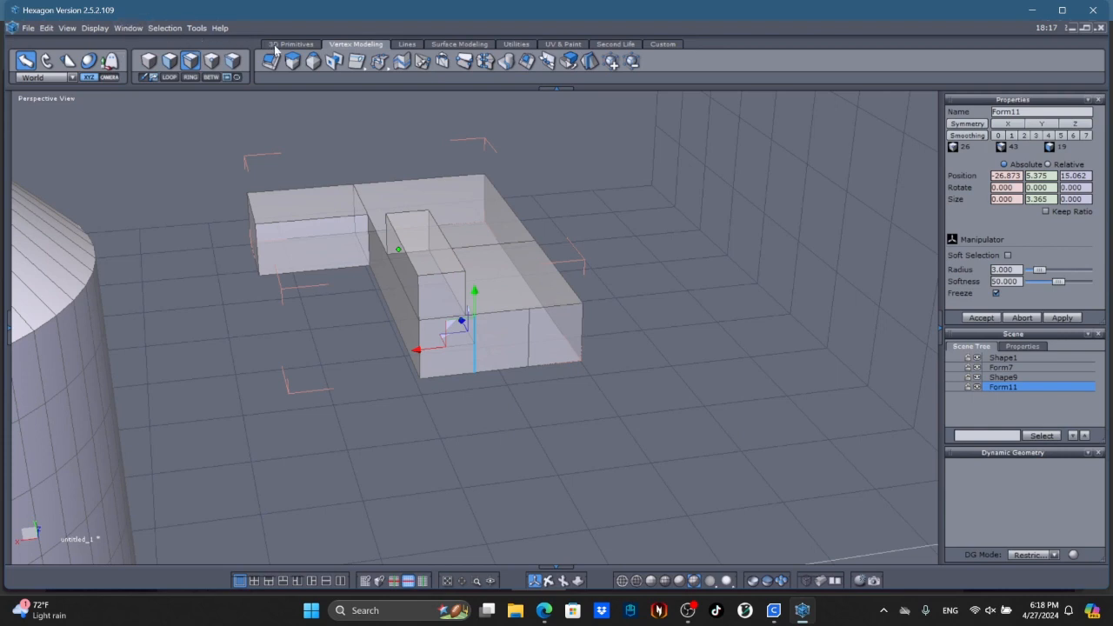
Step: Select each of the three front face sections in face mode to compare their X sizes
click(170, 60)
click(456, 306)
click(447, 348)
click(502, 350)
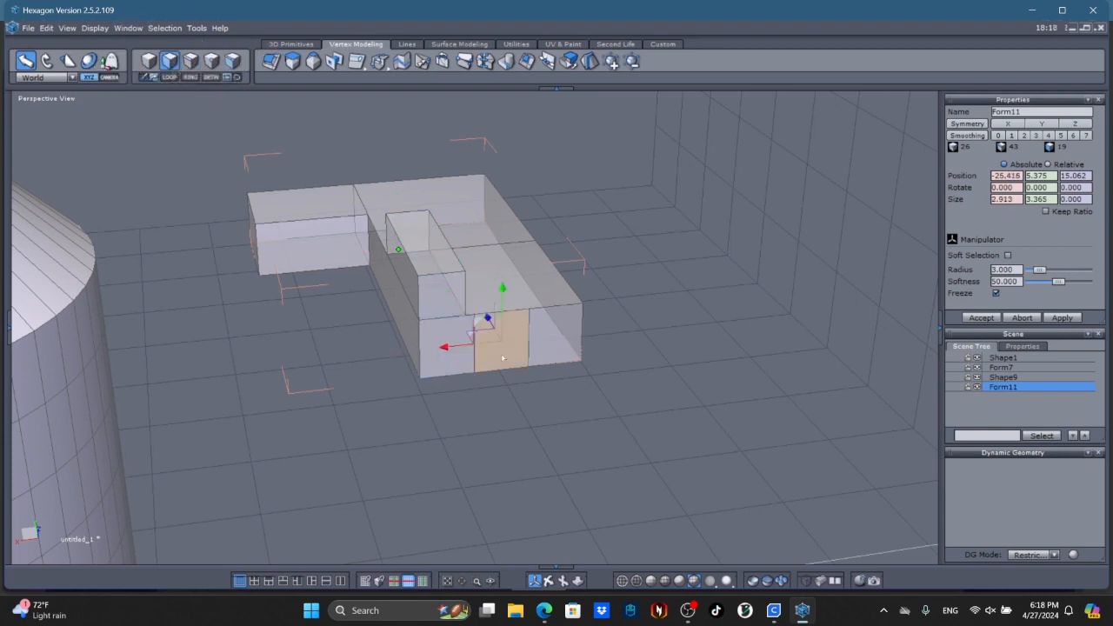
click(553, 346)
Step: Select all three front face sections and Fast Extrude them forward to a Z position of about 6.8
click(485, 355)
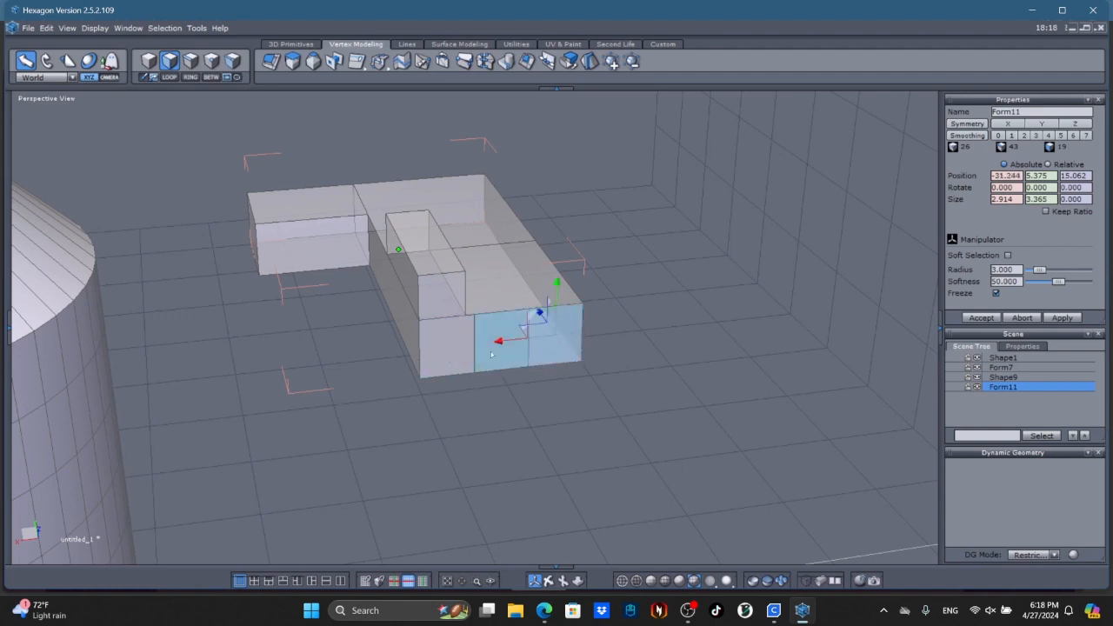
shift+click(488, 357)
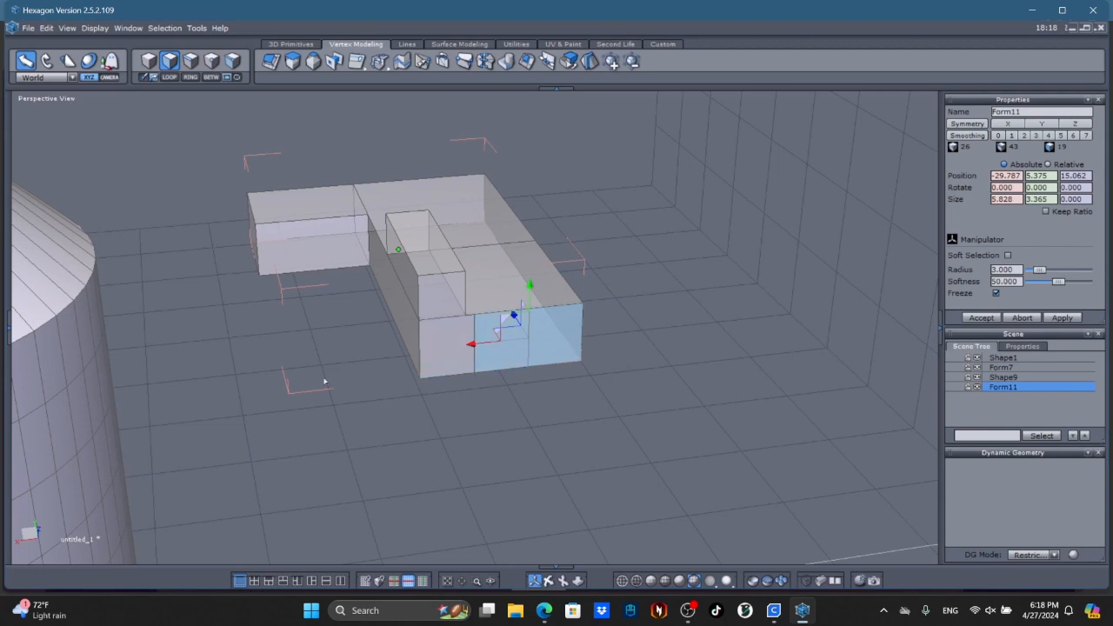
shift+click(459, 338)
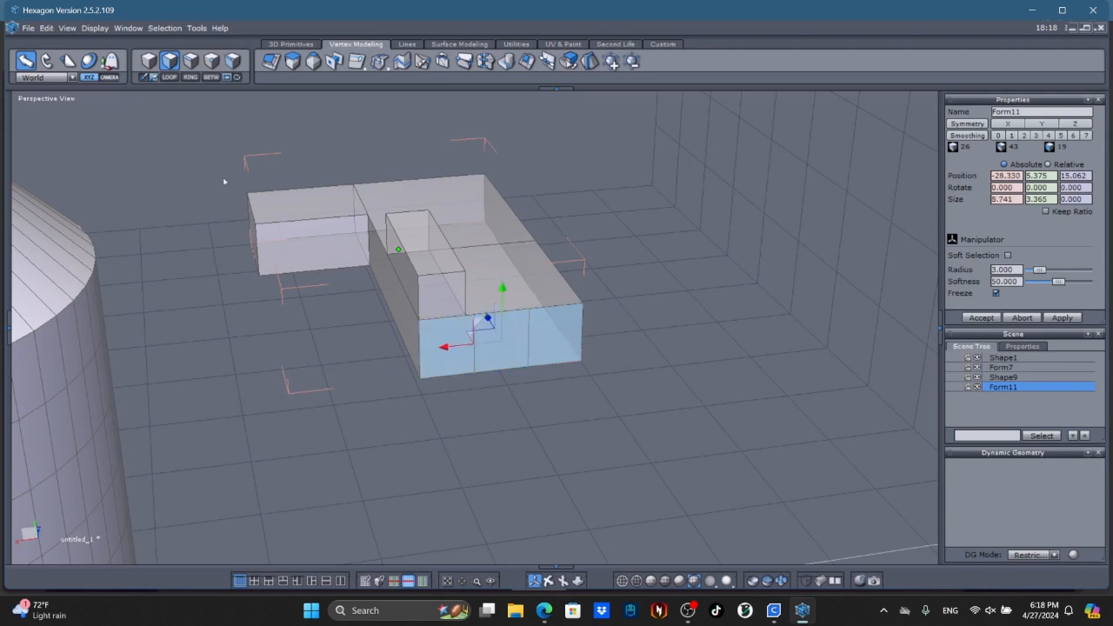
click(273, 65)
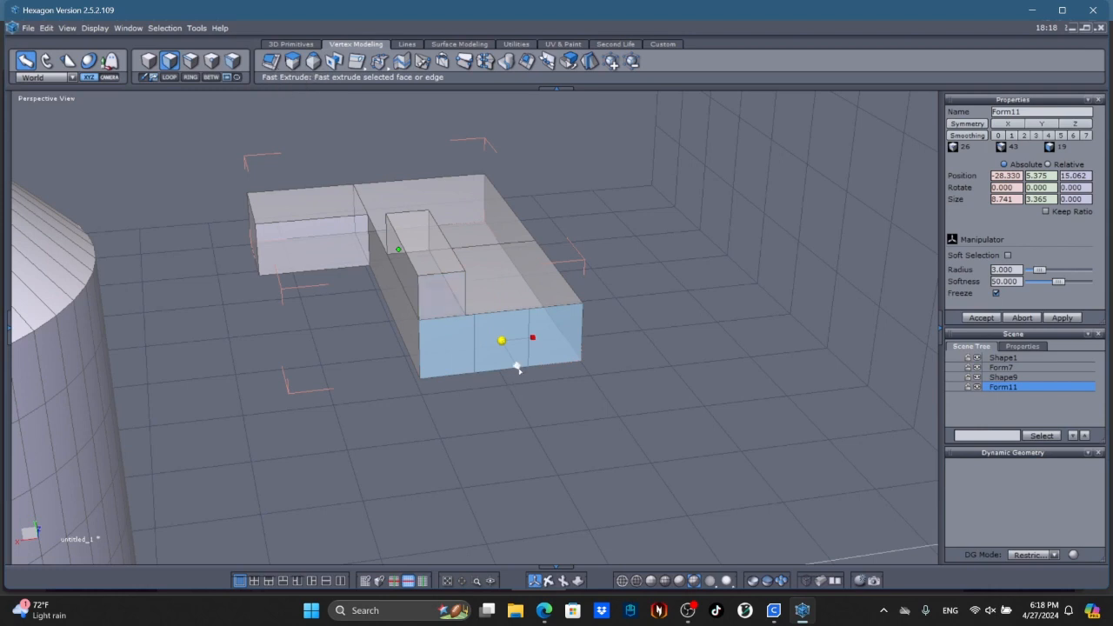
drag(516, 365, 564, 444)
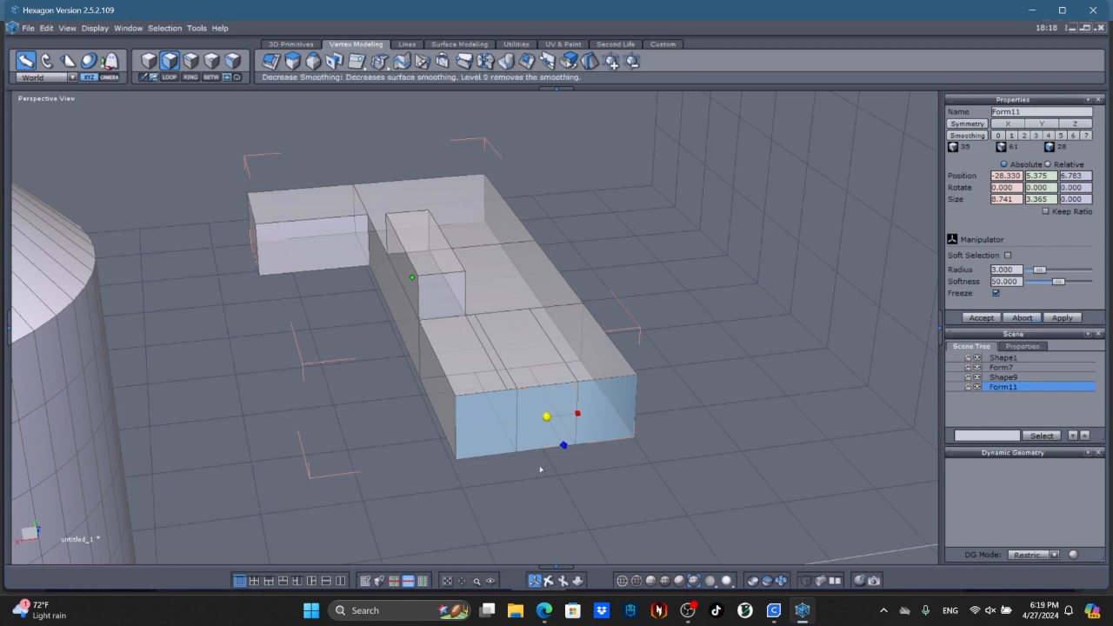
Step: Examine the extended shape beside the bottle body and compare it with the Flappy reference image on the MMKB Fandom page in Edge
click(549, 580)
right_drag(651, 517, 250, 449)
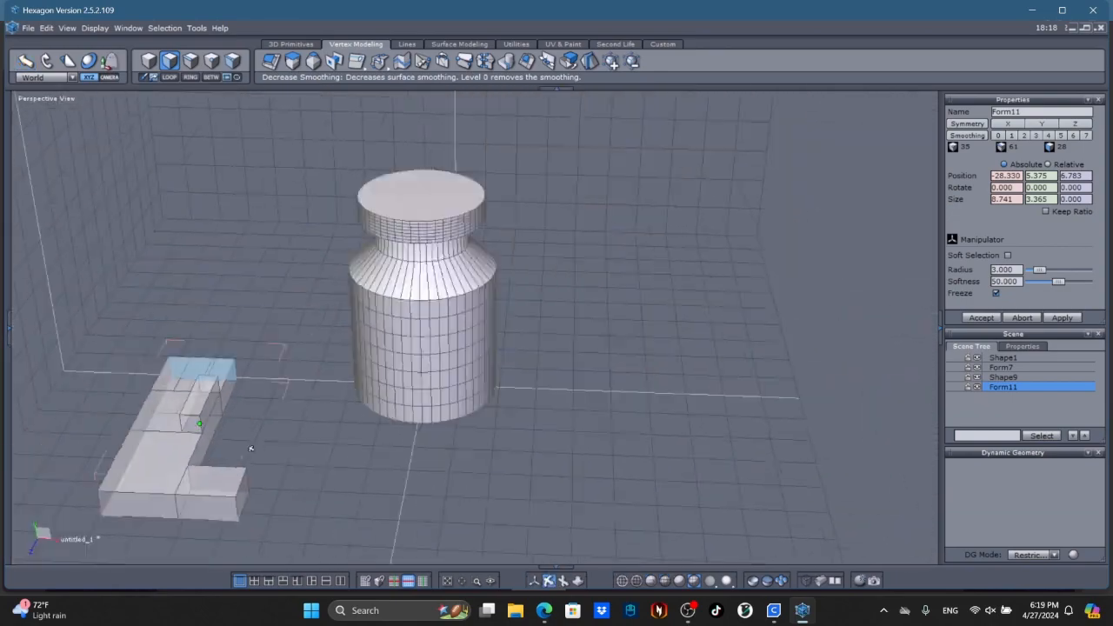
scroll(251, 449, down, 3)
scroll(252, 448, up, 3)
right_drag(338, 481, 272, 466)
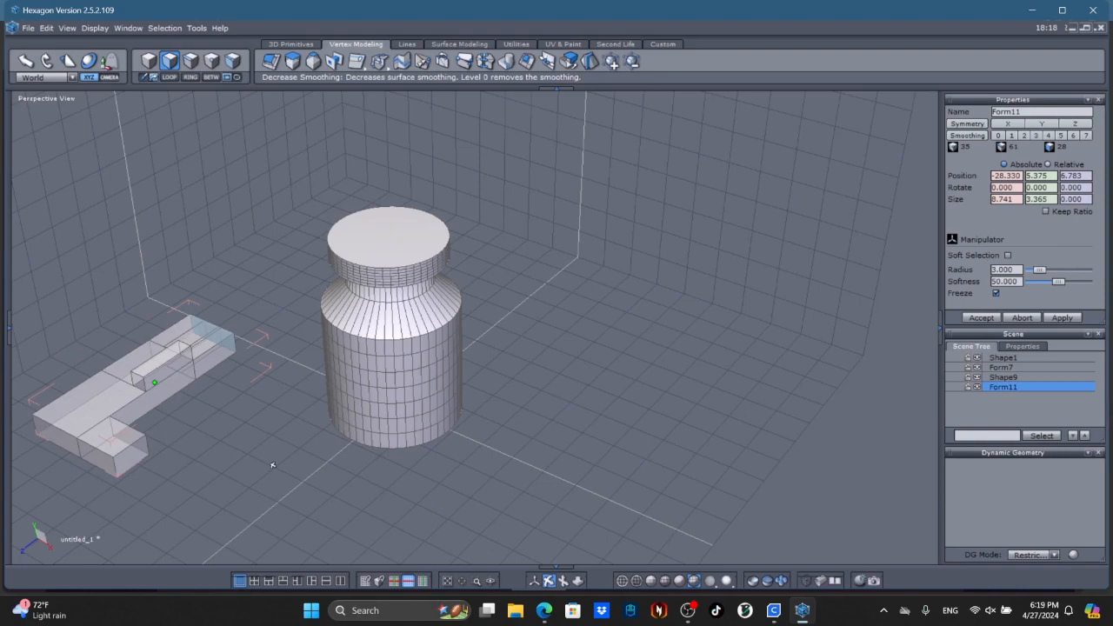
click(544, 611)
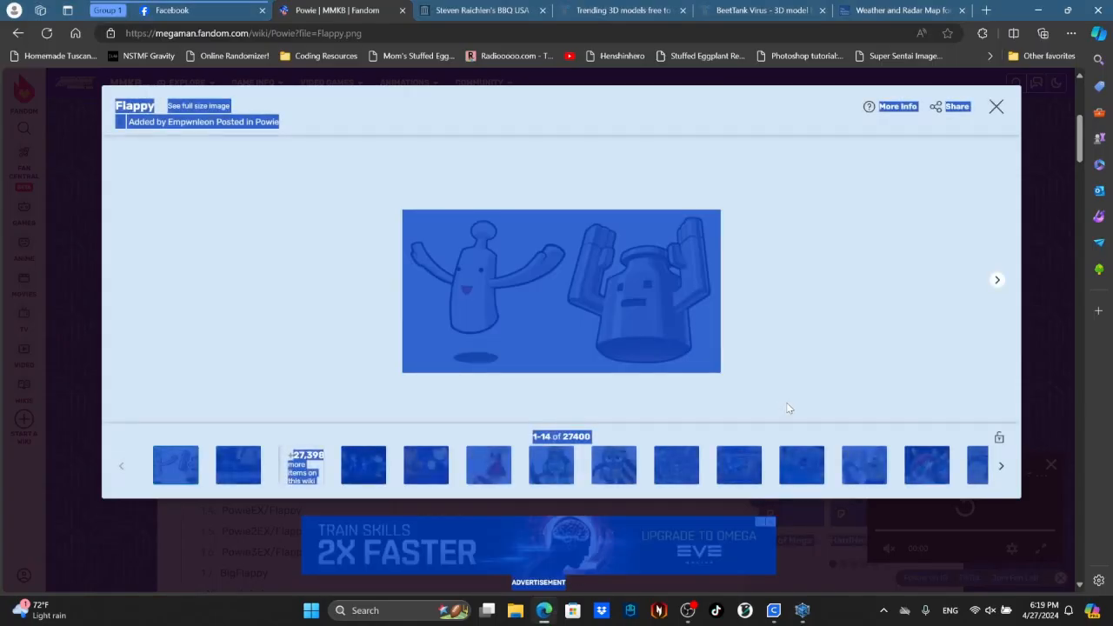
right_click(781, 366)
key(Escape)
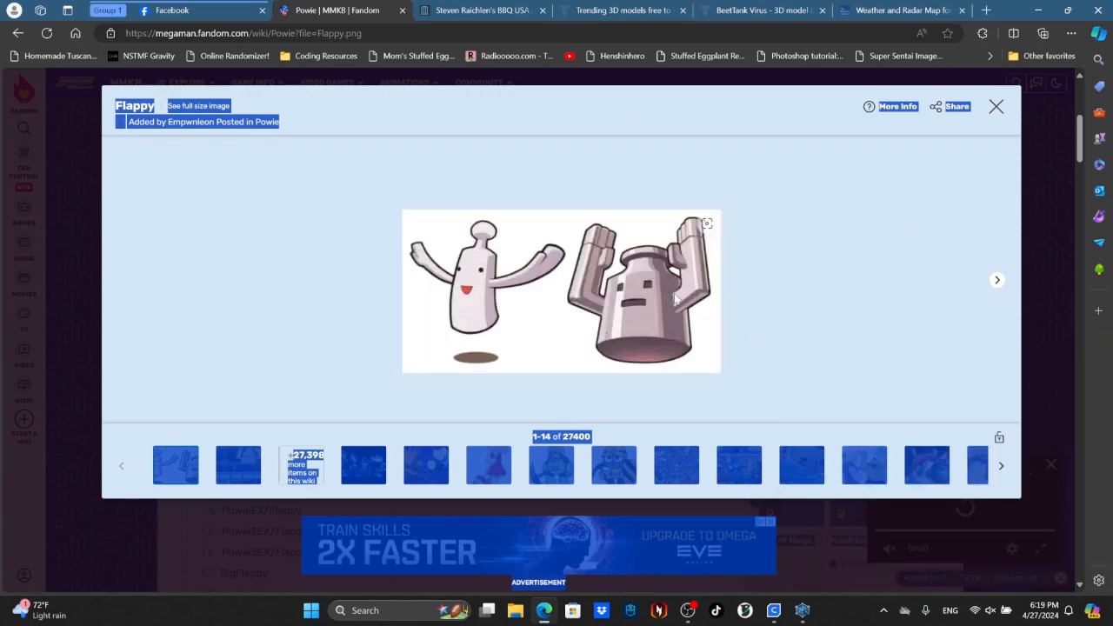
double_click(611, 337)
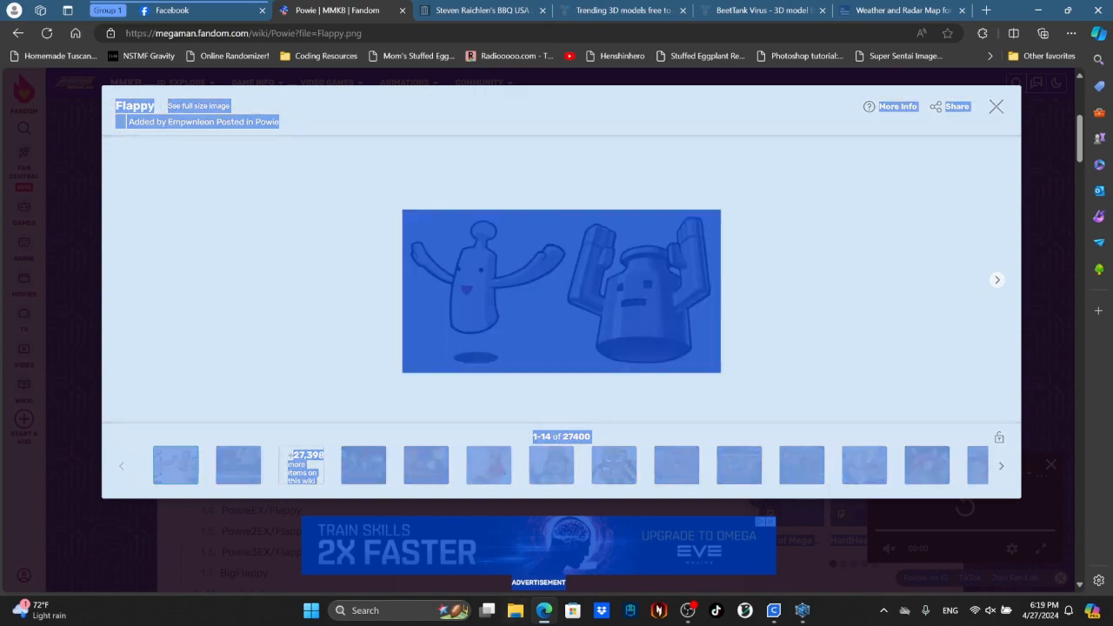
click(797, 611)
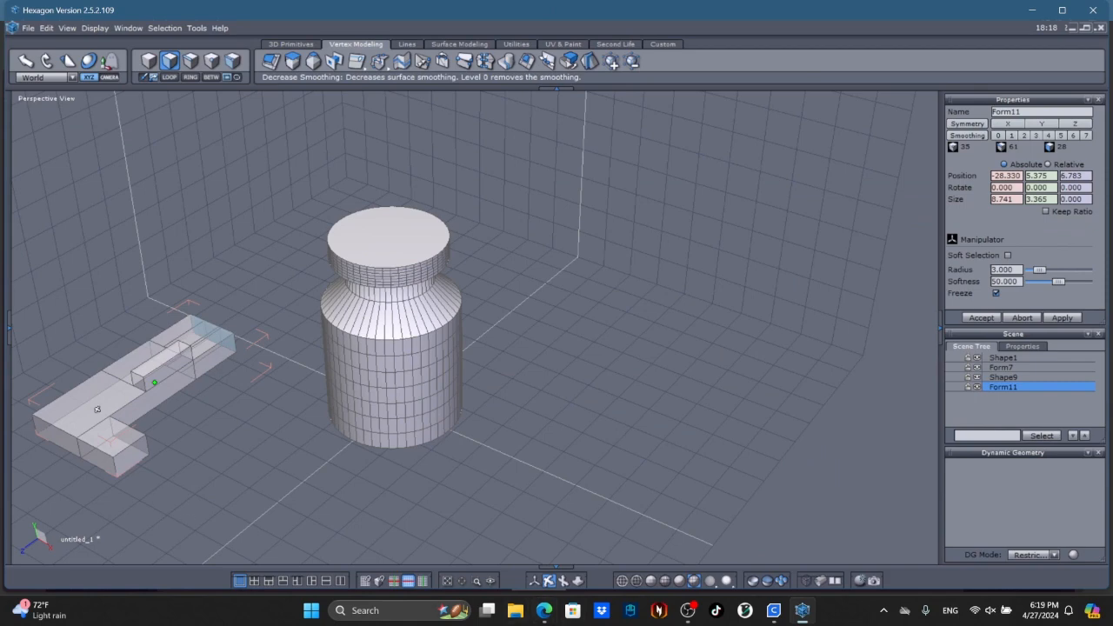
click(534, 581)
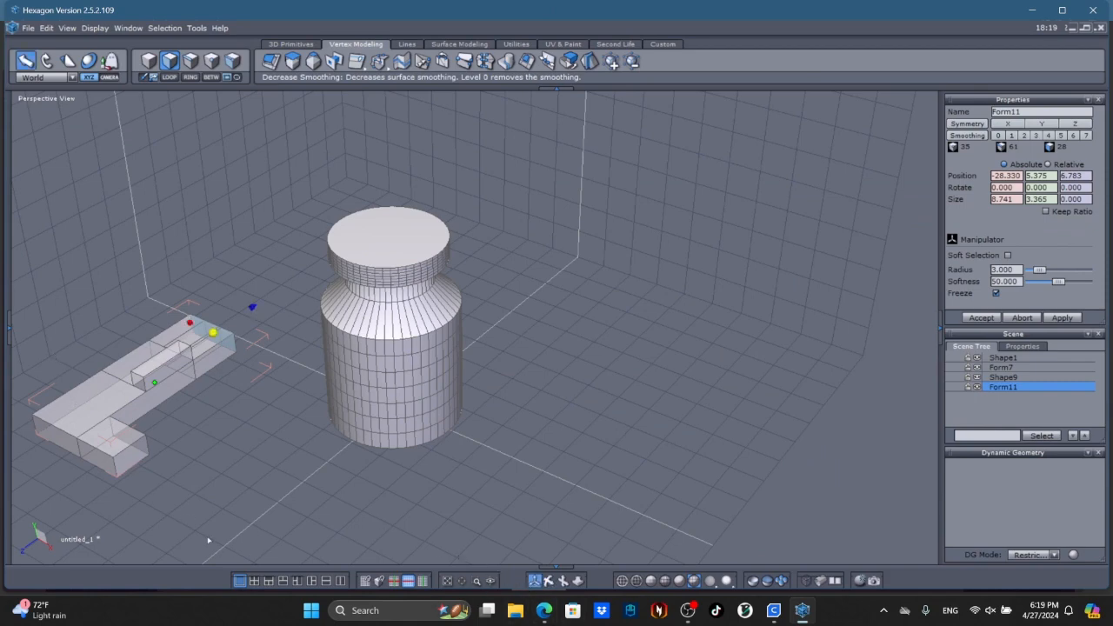
click(46, 60)
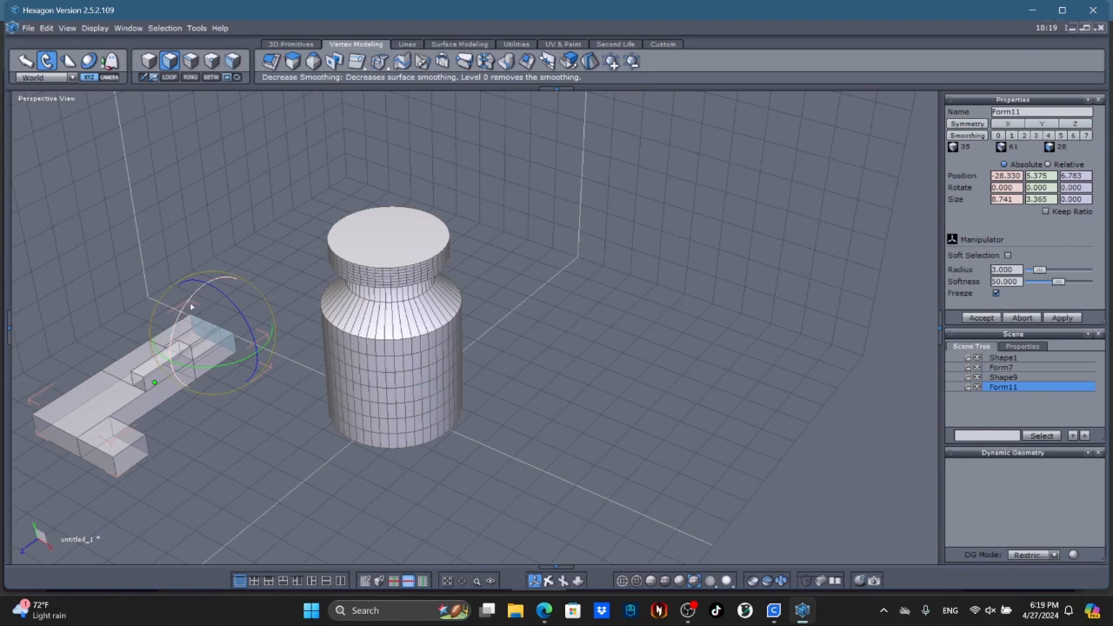
drag(189, 309, 116, 352)
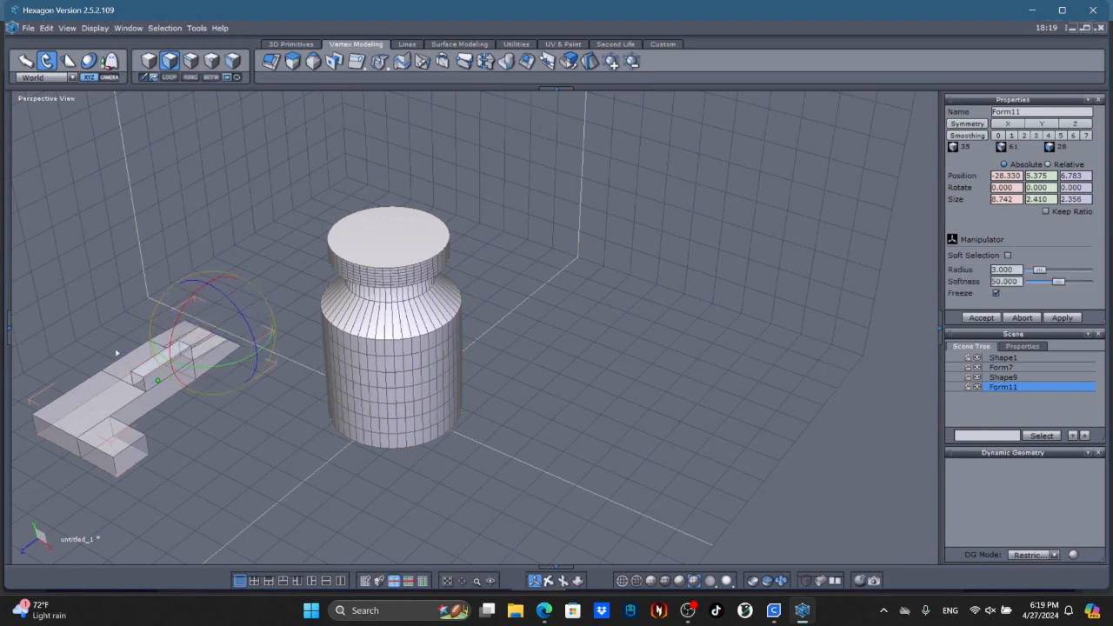
click(67, 28)
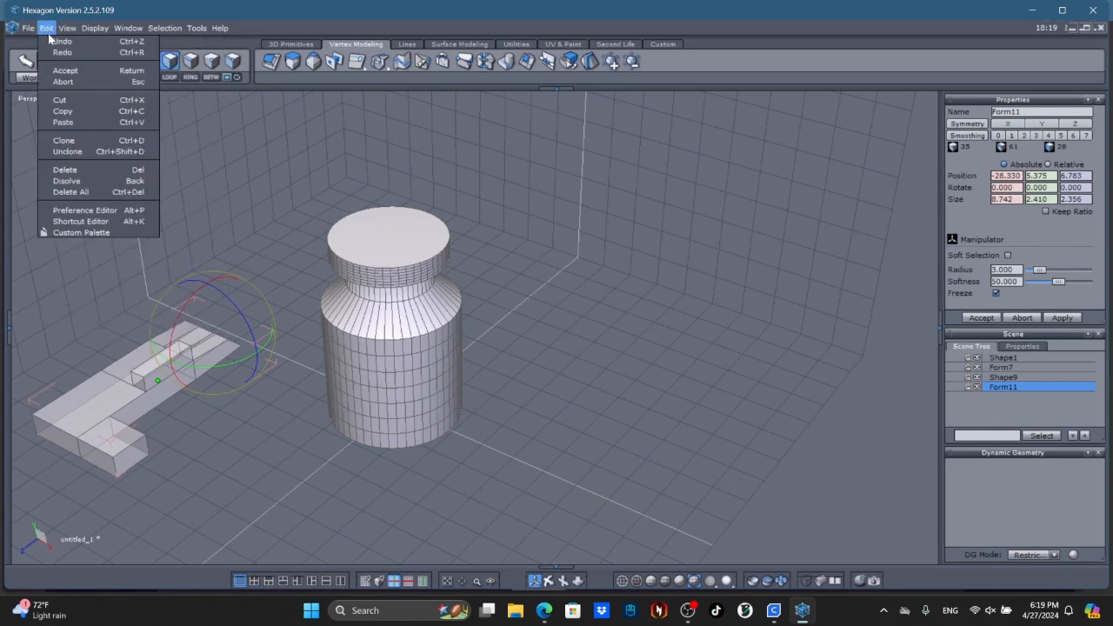
click(54, 41)
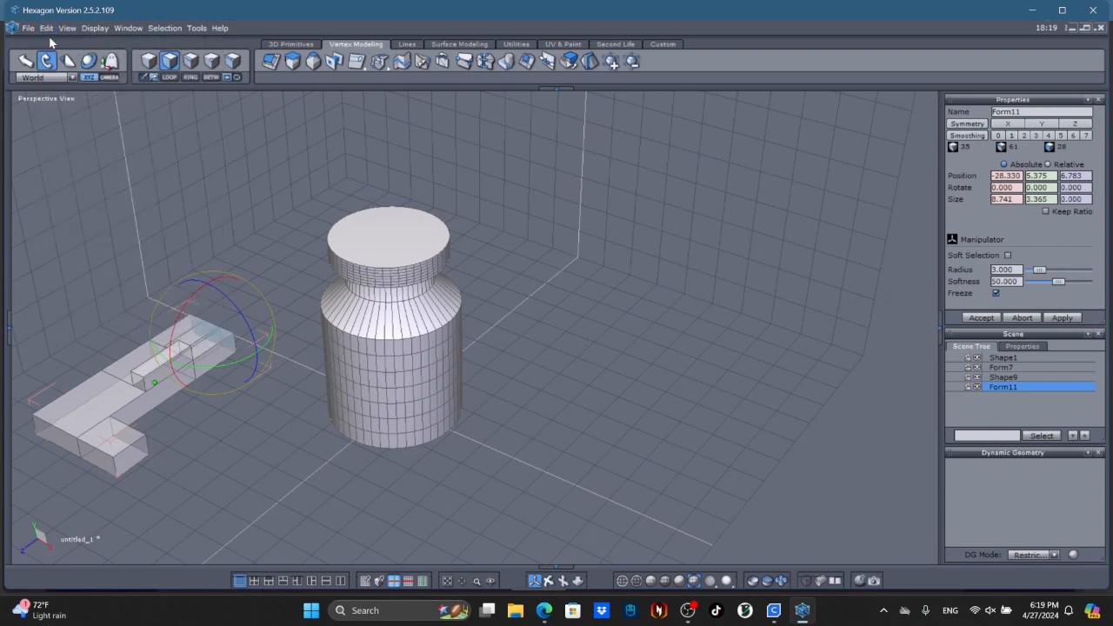
Step: Rotate the whole arm object upright so its hand sections point upward, and set its Y rotation to 0
click(149, 63)
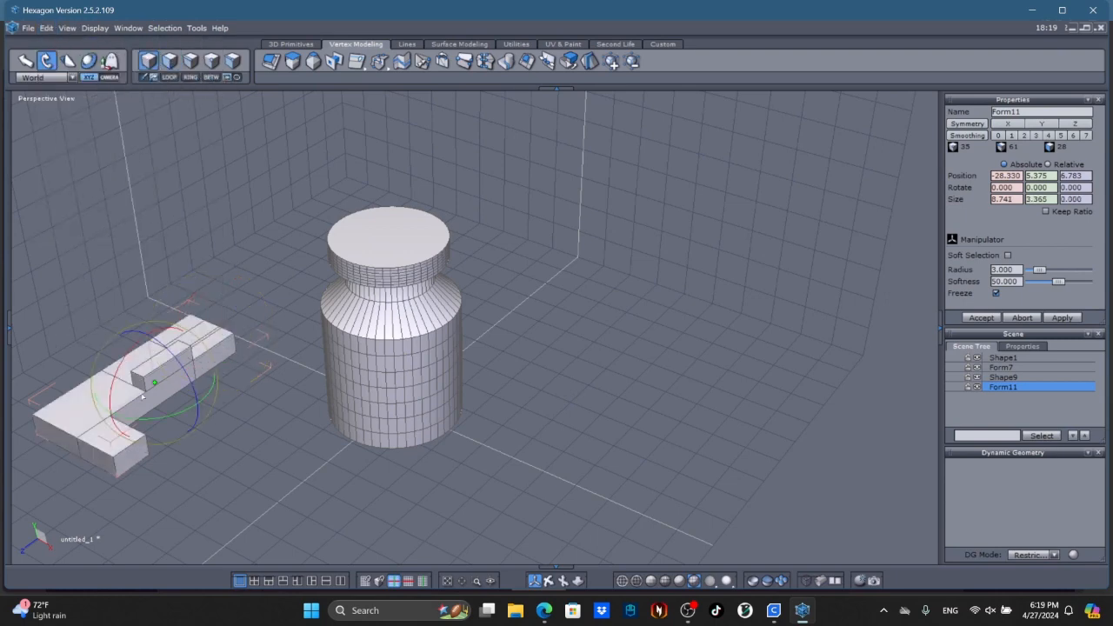
click(153, 333)
drag(153, 334, 134, 391)
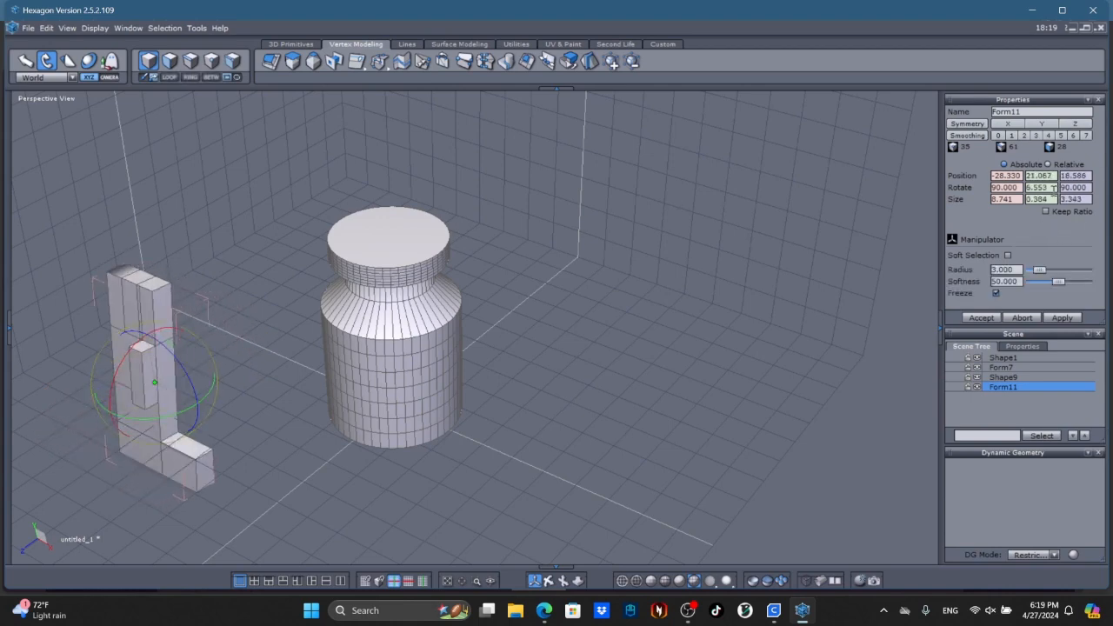
click(1037, 187)
text(0)
key(Return)
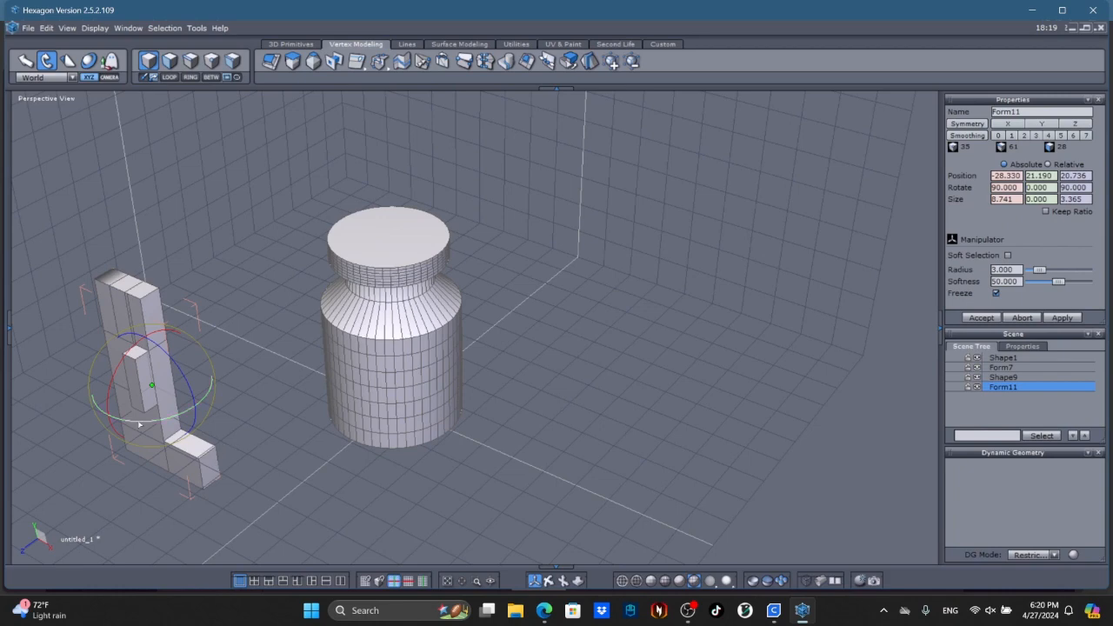
Step: Turn the upright arm about its vertical axis to an X rotation of 180 so its lower stub faces the bottle
drag(123, 424, 163, 424)
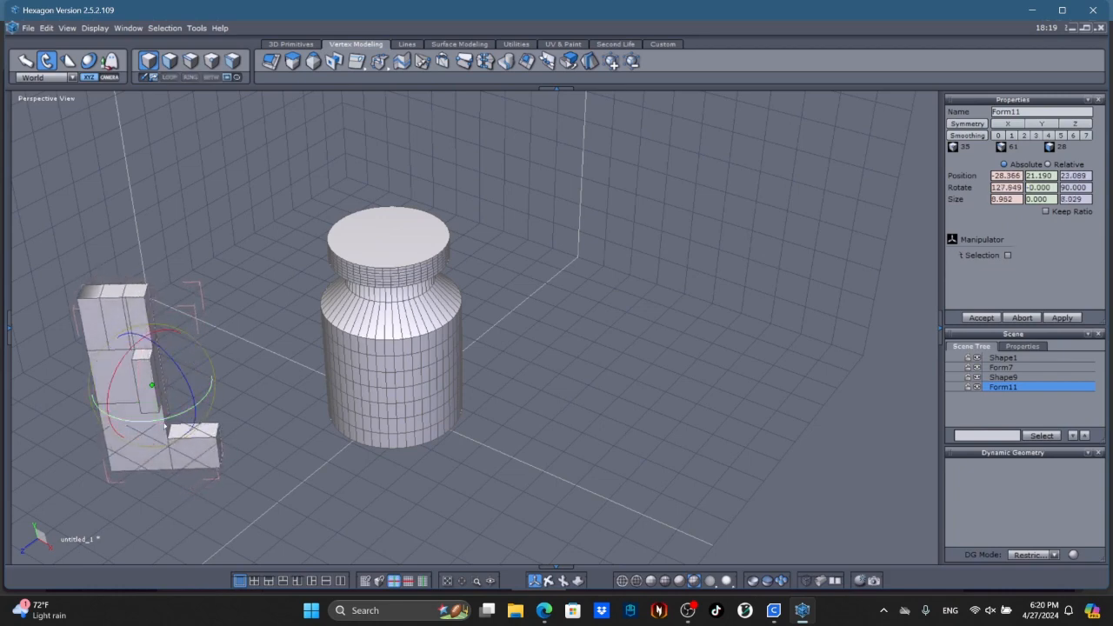
double_click(1006, 187)
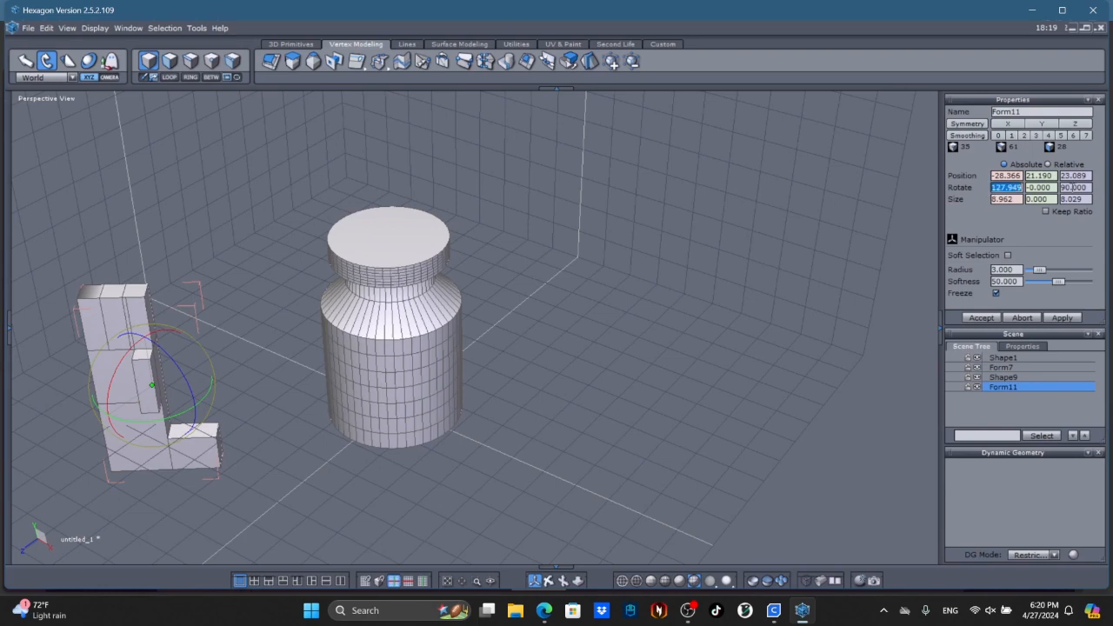
text(90)
key(Return)
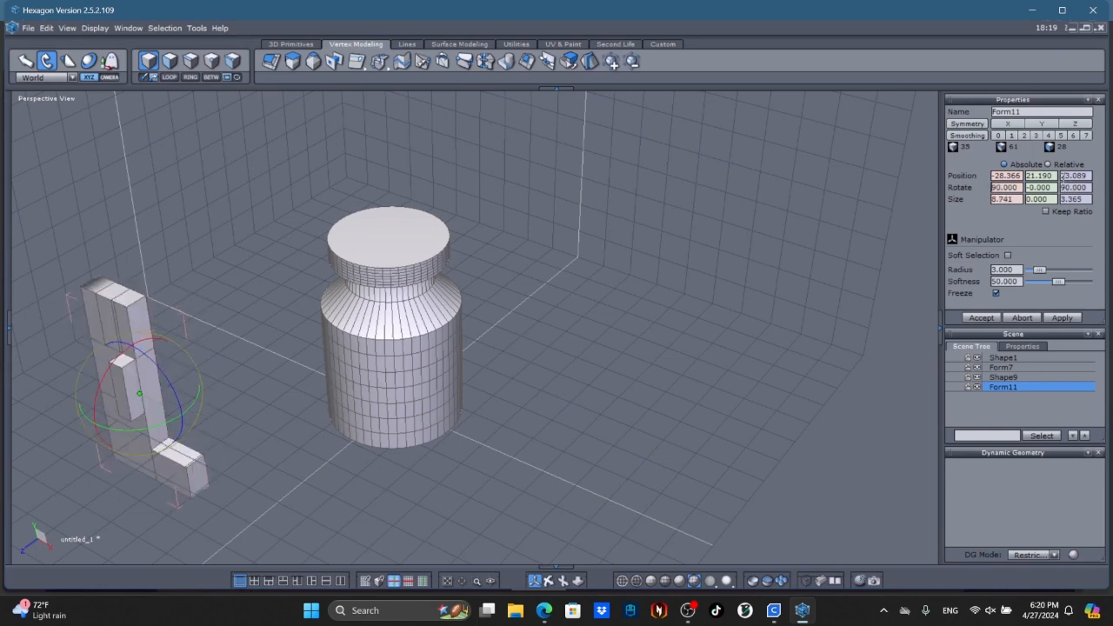
double_click(1009, 187)
text(180)
key(Return)
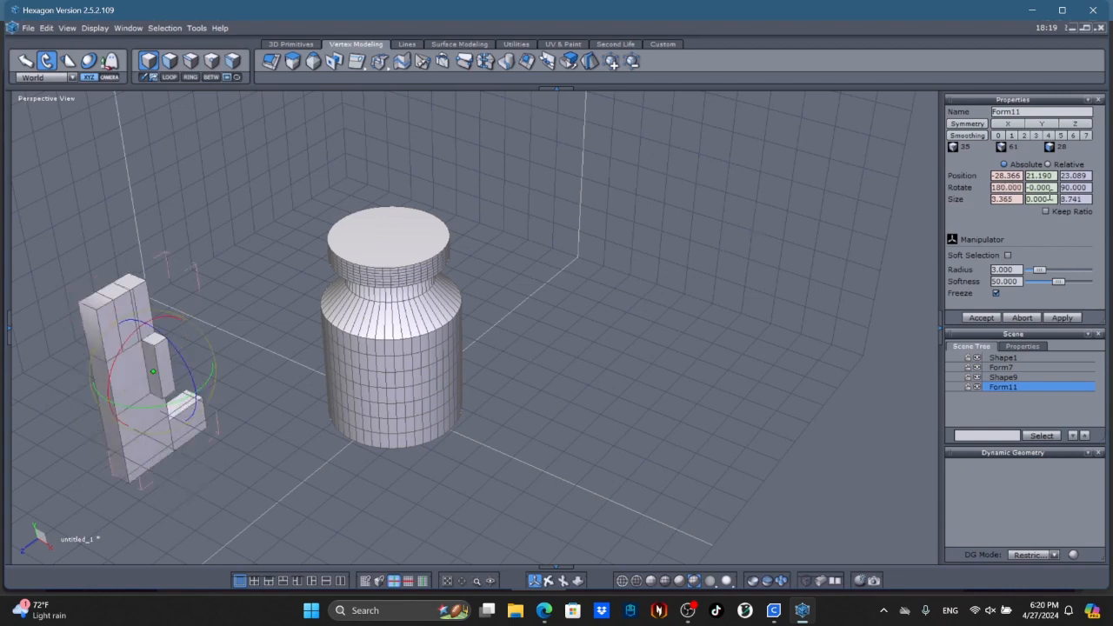
Step: Set the arm's X position to 0 and raise it along Y to about 23, checking the bottle body's position
click(26, 60)
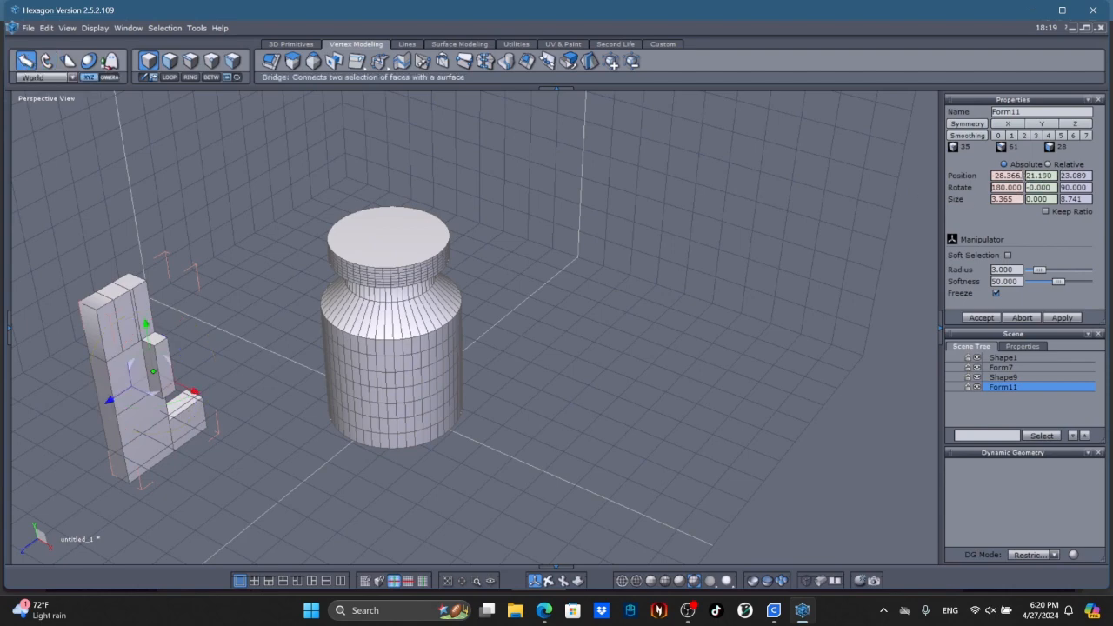
double_click(1019, 175)
text(0)
key(Return)
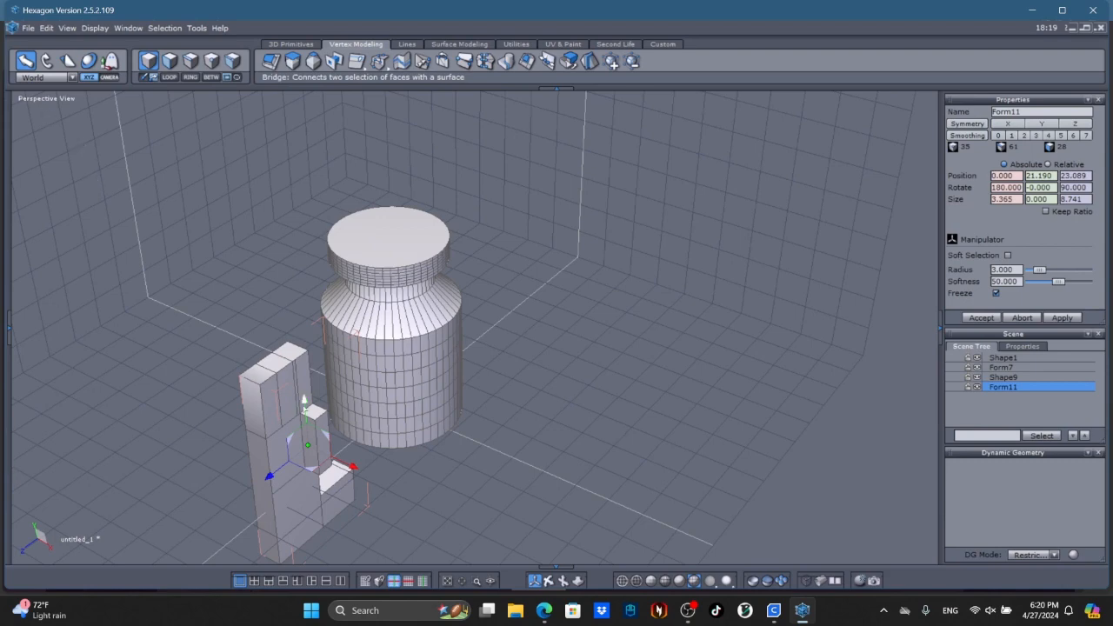
click(361, 400)
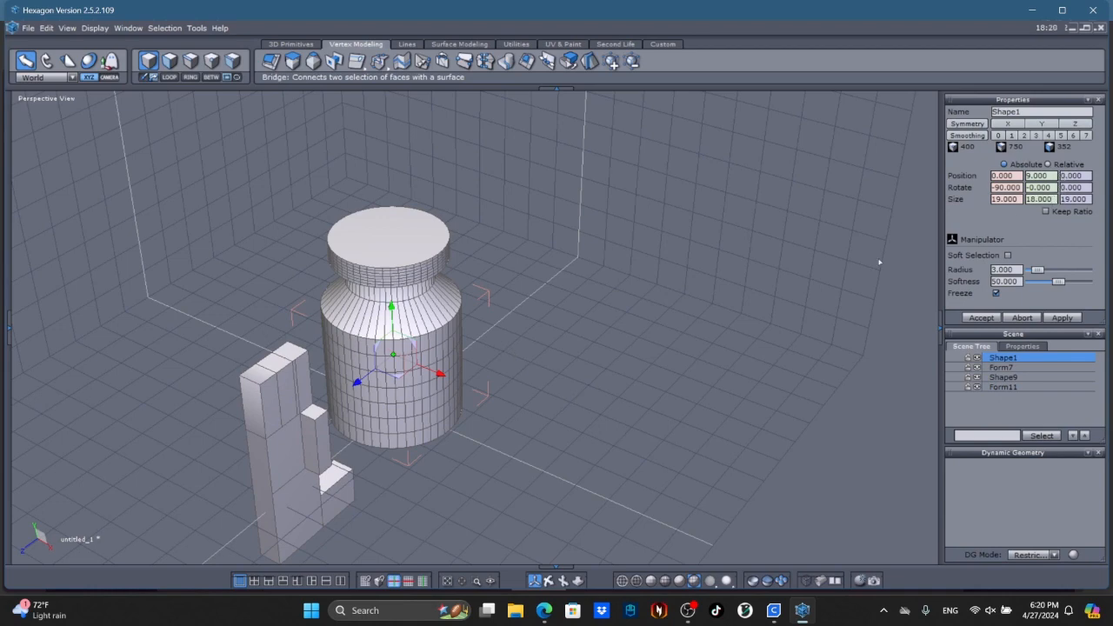
click(335, 496)
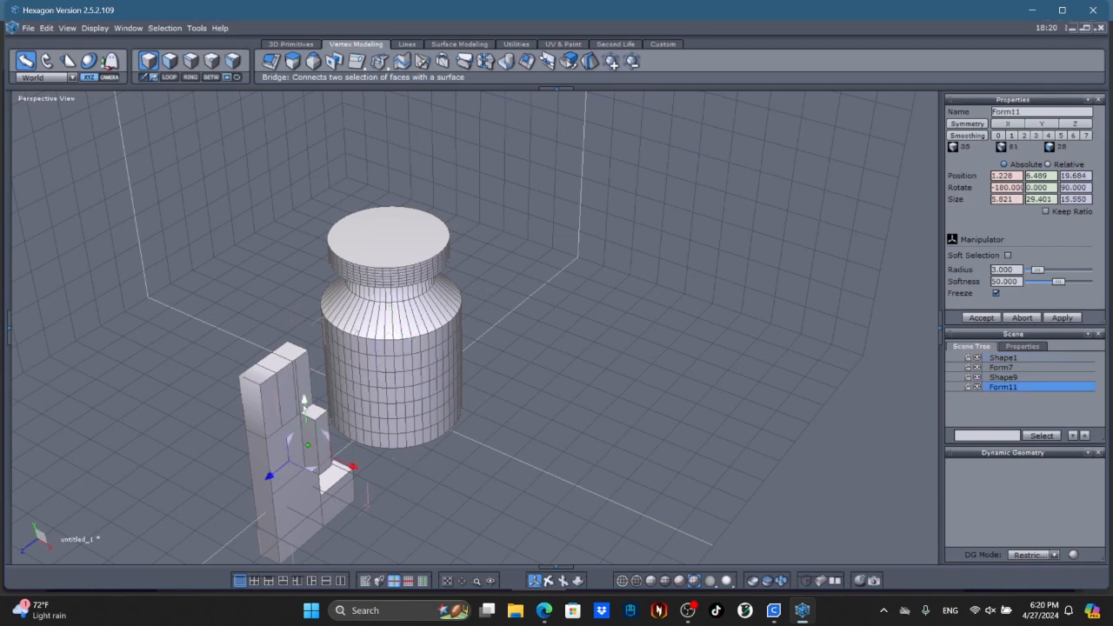
drag(304, 406, 296, 298)
Step: Move the arm along Z to about 16.5 so its stub meets the bottle body, and lower it to Y about 20.9
click(548, 581)
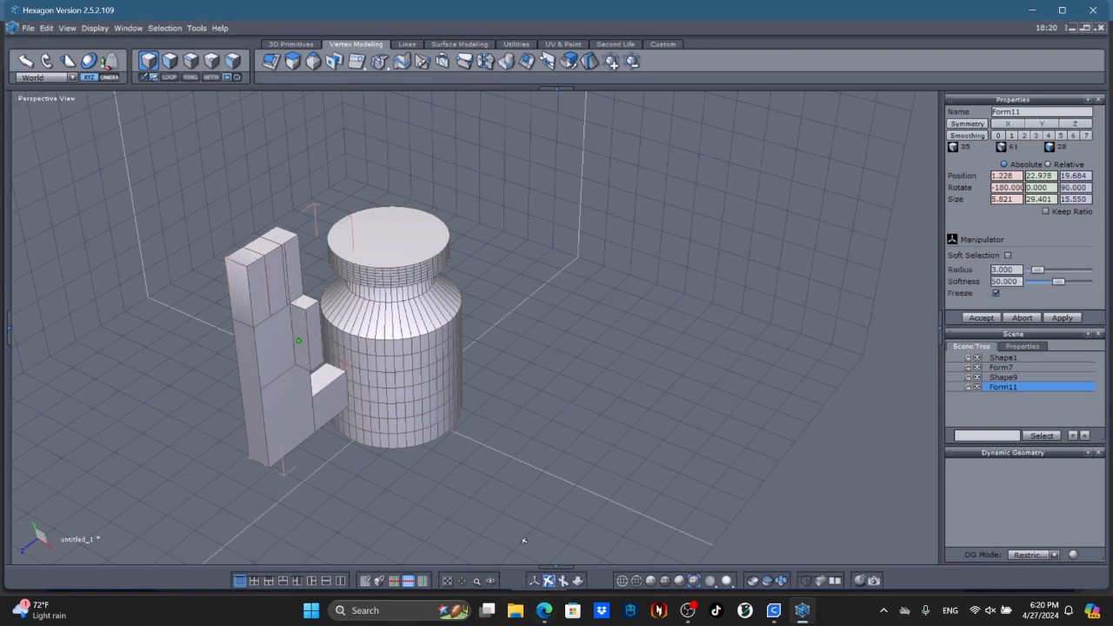
middle_drag(514, 553, 447, 526)
scroll(344, 484, up, 2)
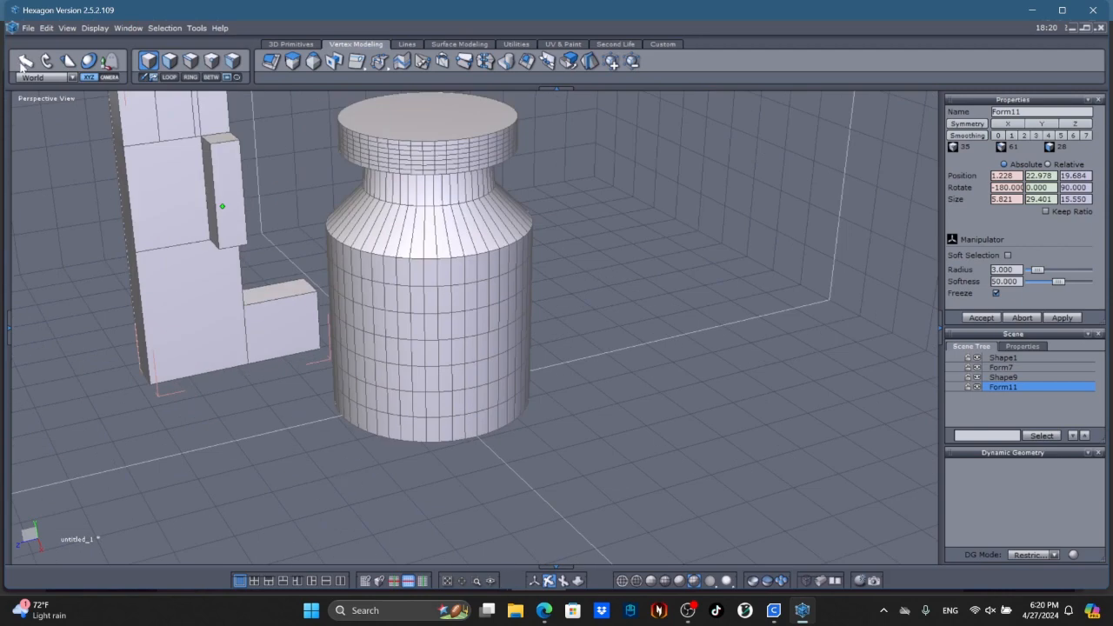
click(535, 581)
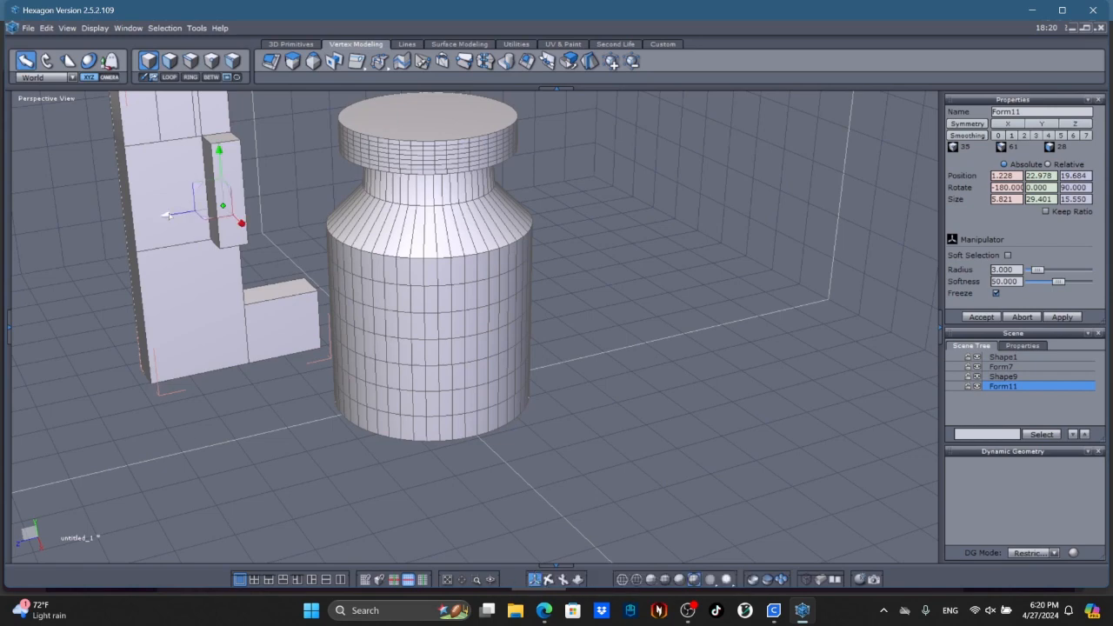
drag(167, 216, 206, 219)
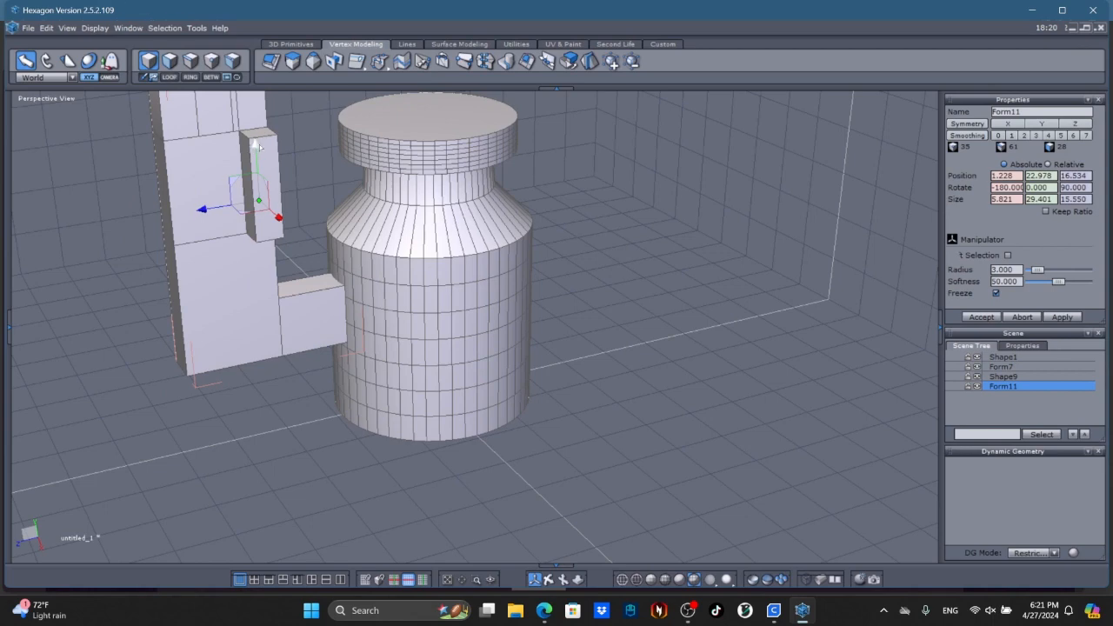
drag(256, 146, 272, 166)
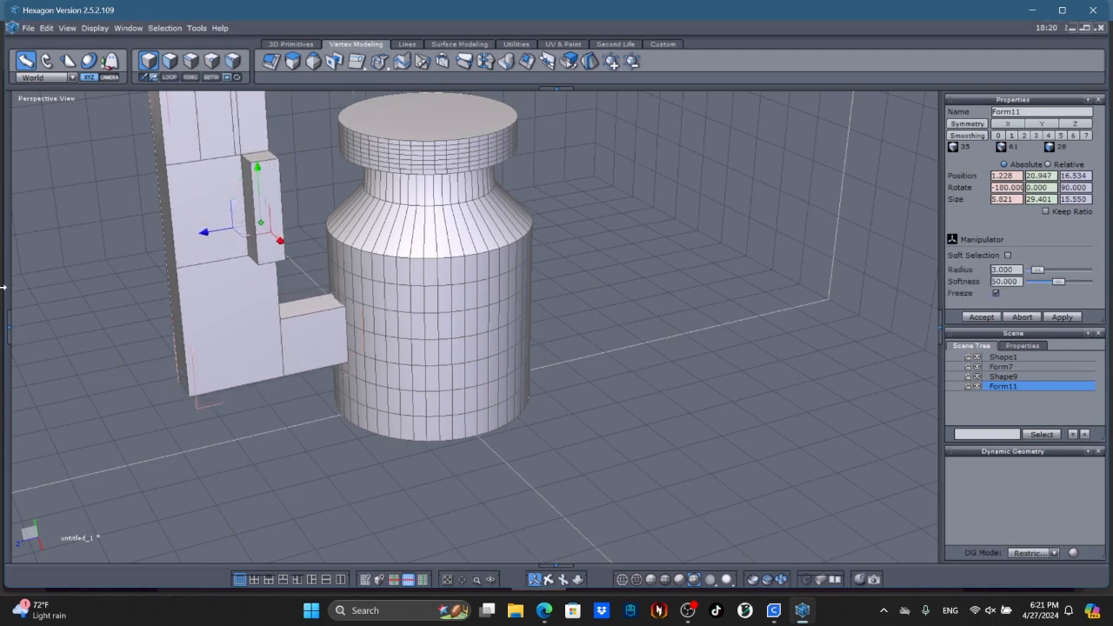
Step: Examine the arm's placement against the bottle and compare it with the Flappy reference image on the MMKB Fandom page in Edge
click(549, 580)
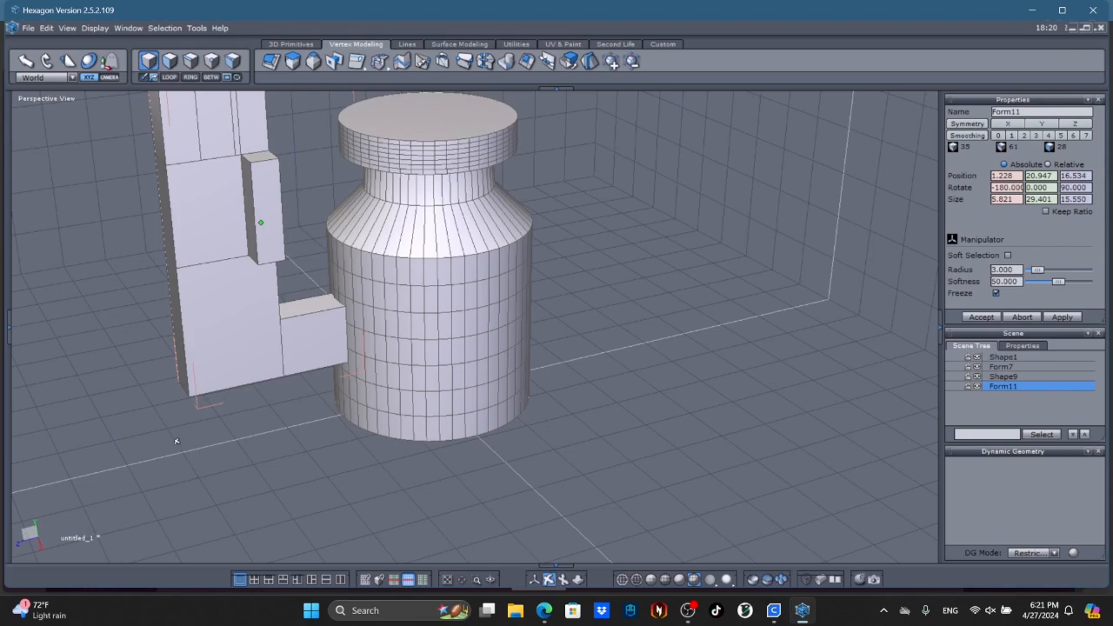
drag(176, 440, 213, 444)
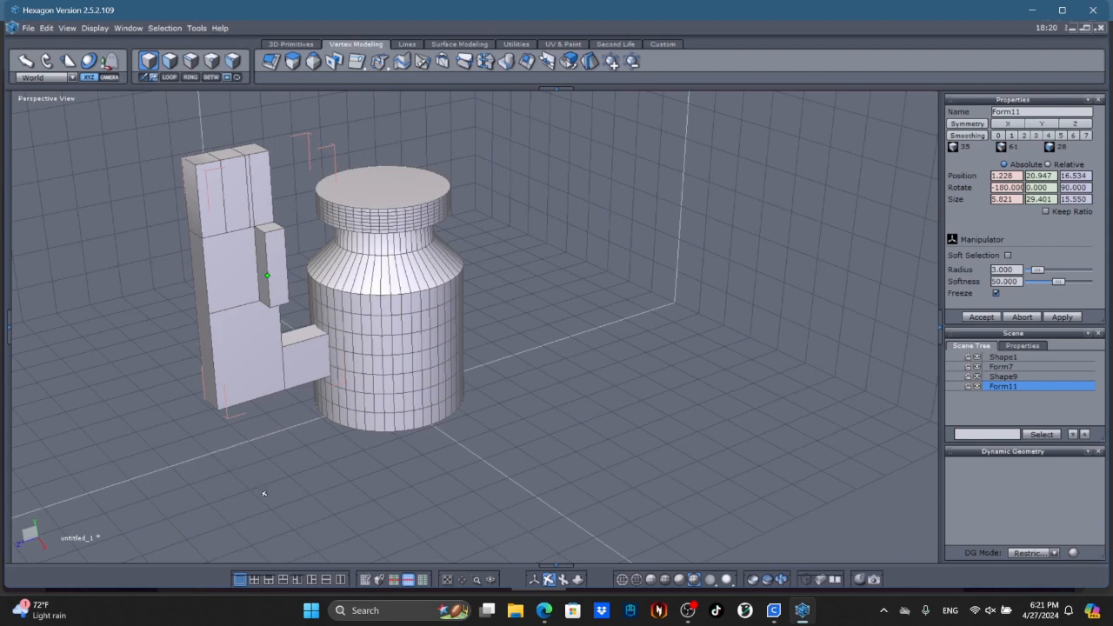
click(535, 579)
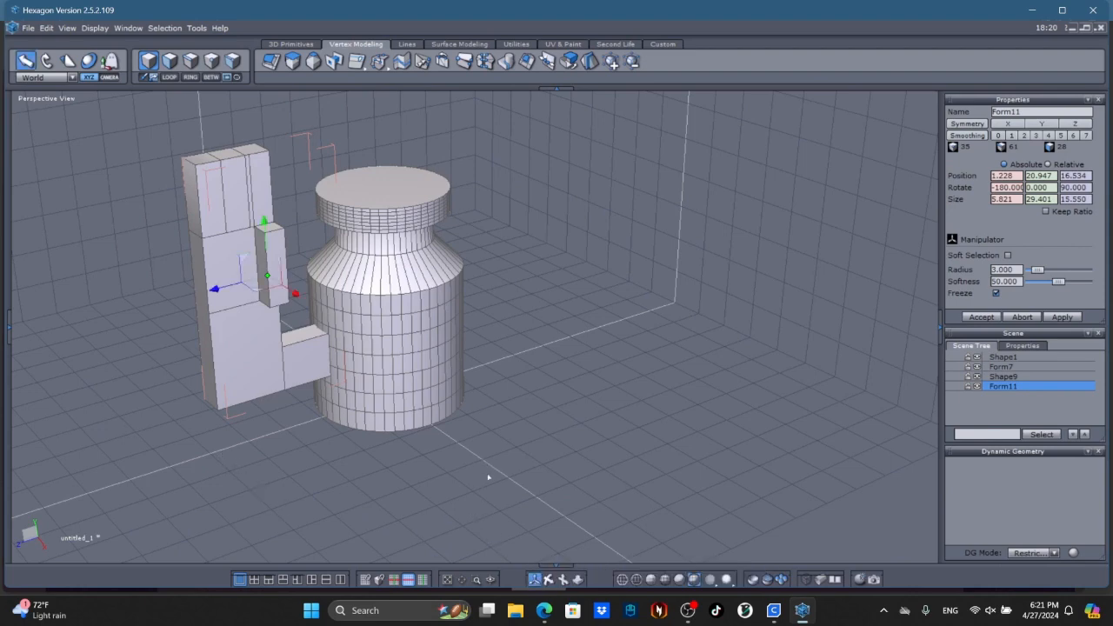
click(548, 580)
drag(499, 544, 415, 509)
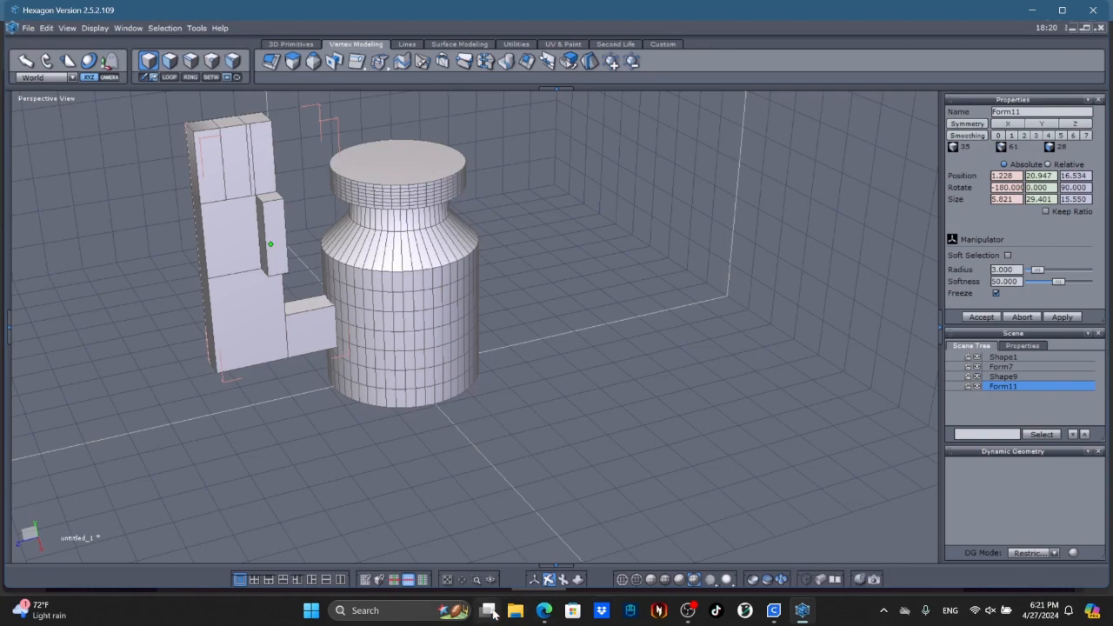
click(544, 610)
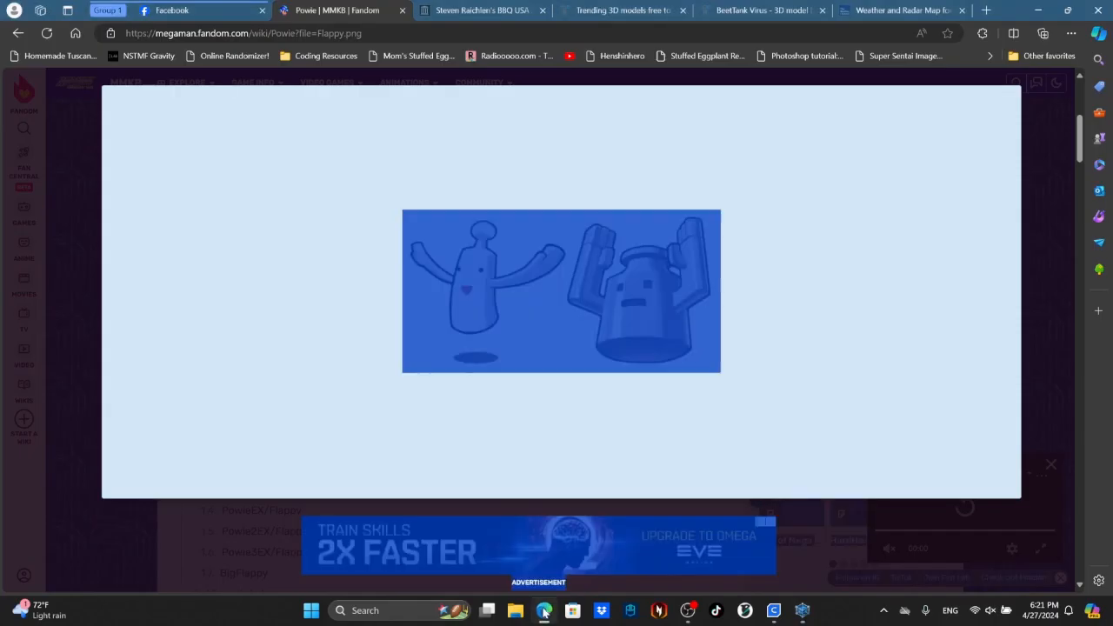
click(491, 463)
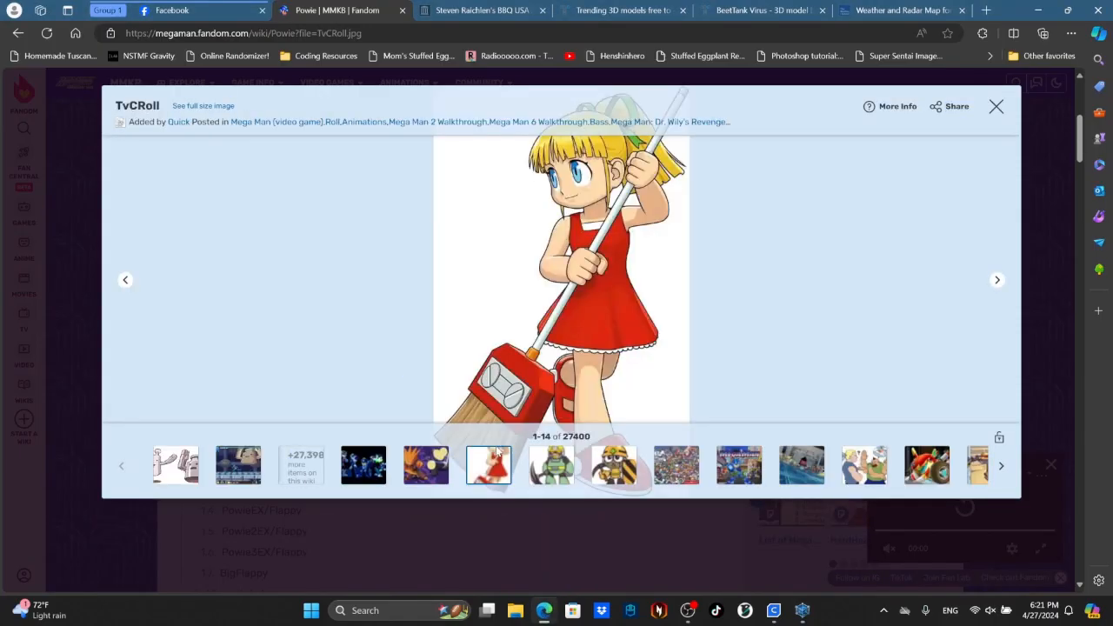
click(166, 466)
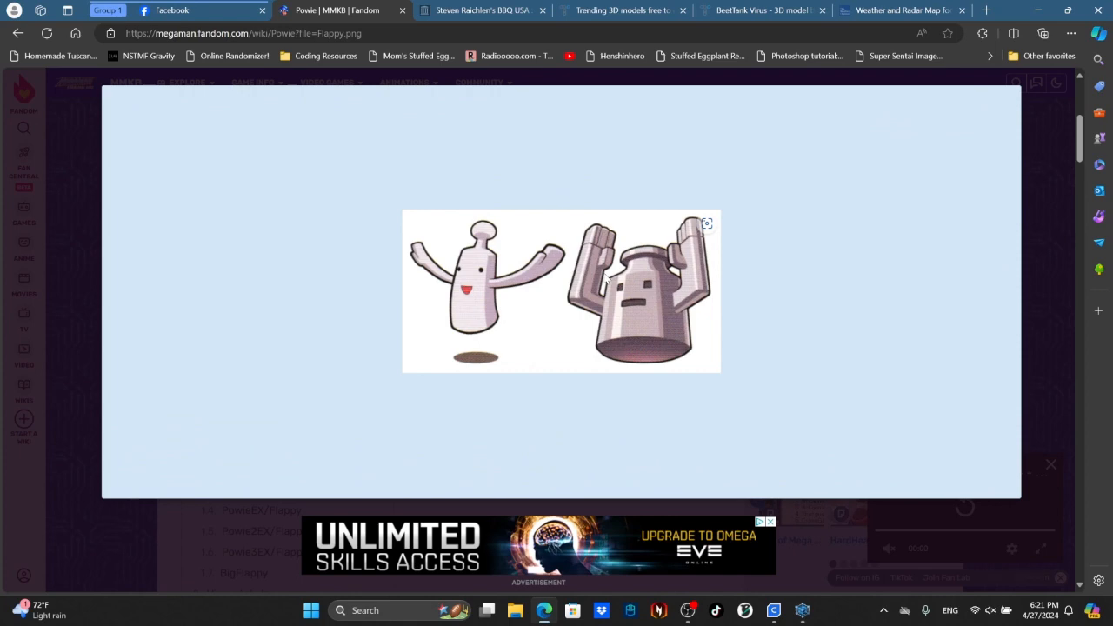
mouse_move(748, 614)
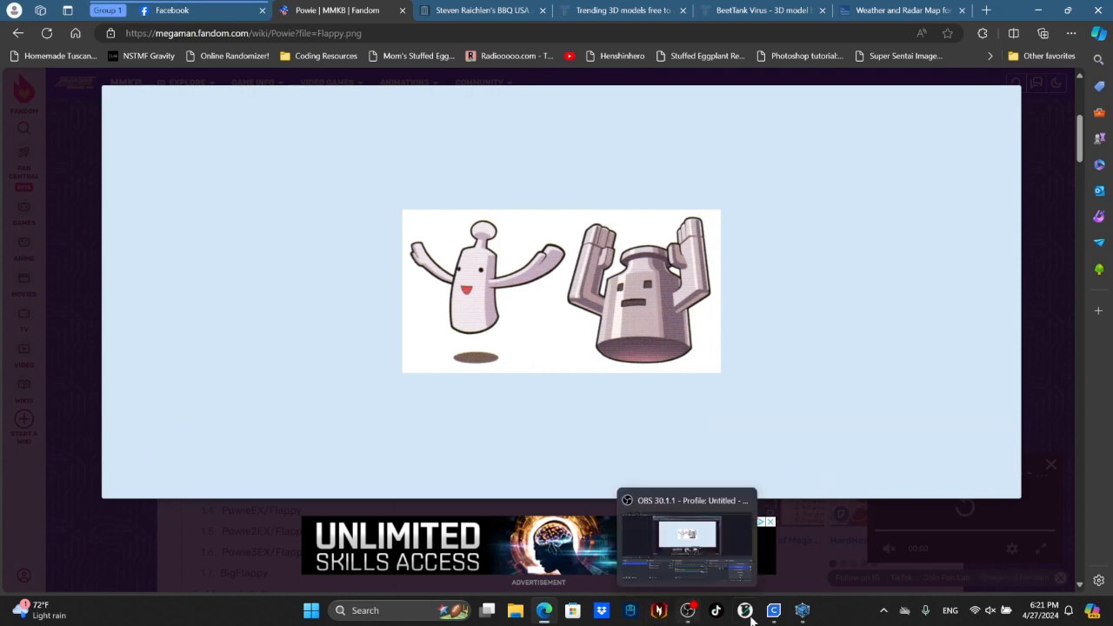
Step: Switch back to Hexagon and mirror the arm with Symmetry about the positive Z side of its bounding box
click(803, 611)
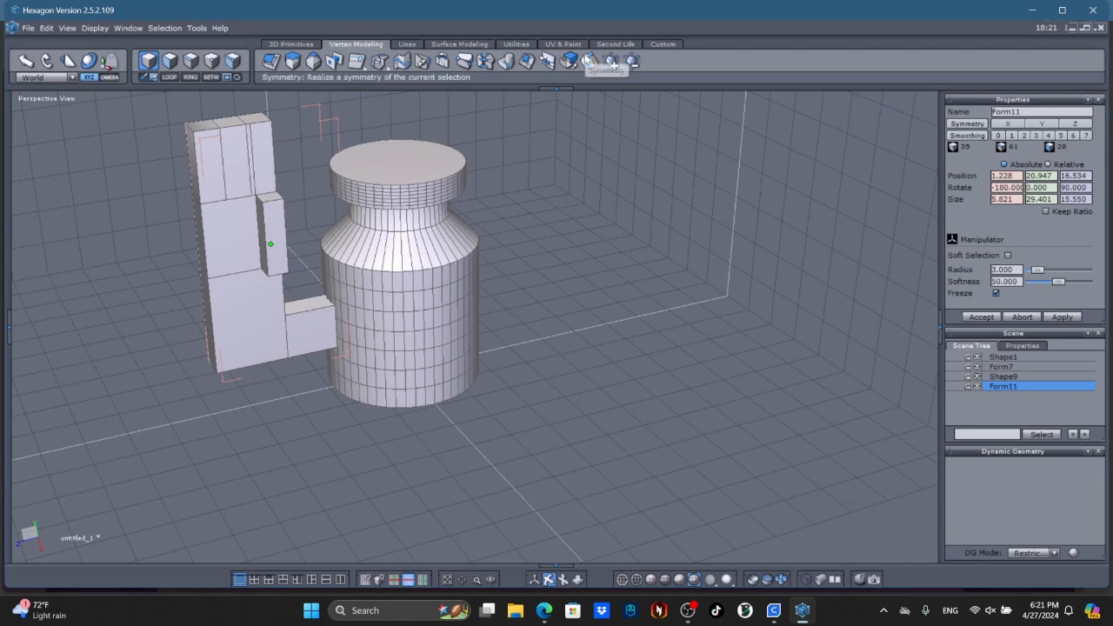
click(590, 61)
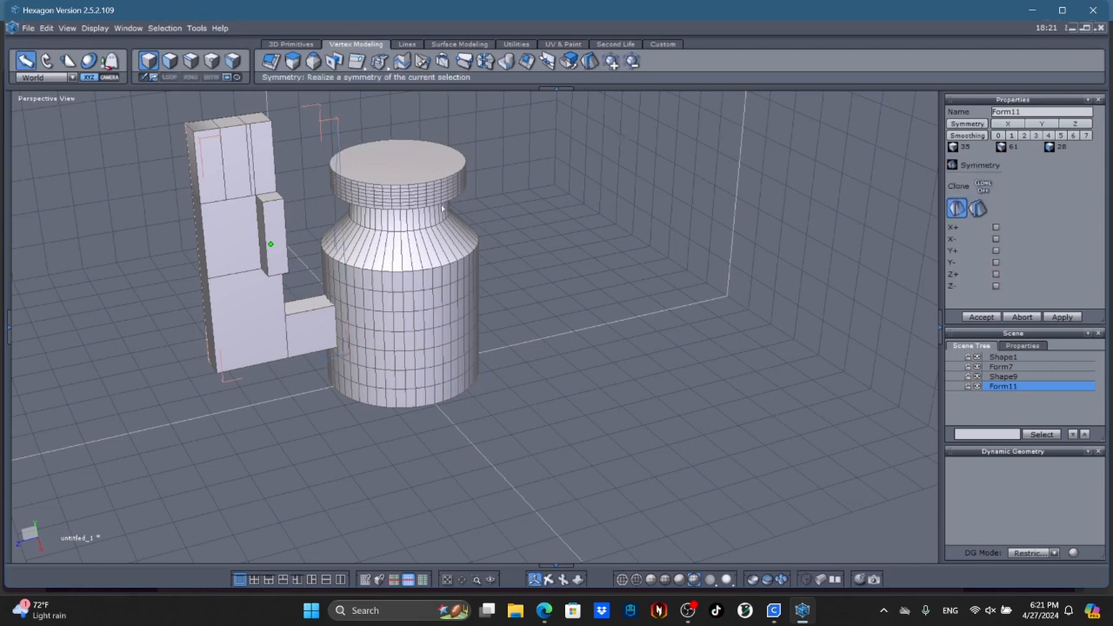
click(956, 208)
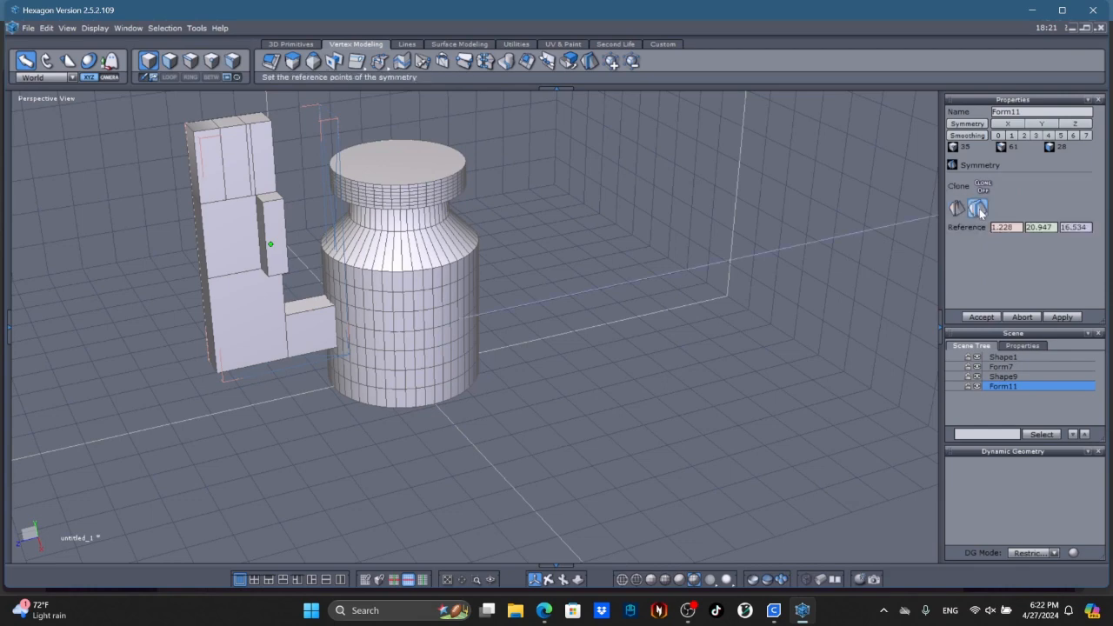
click(978, 209)
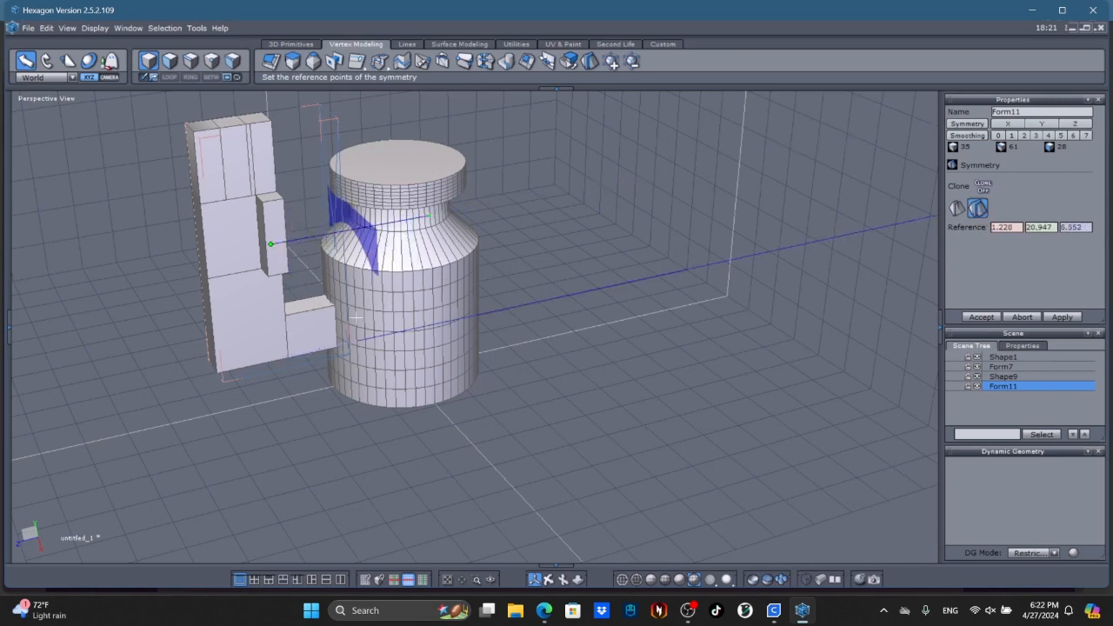
click(957, 209)
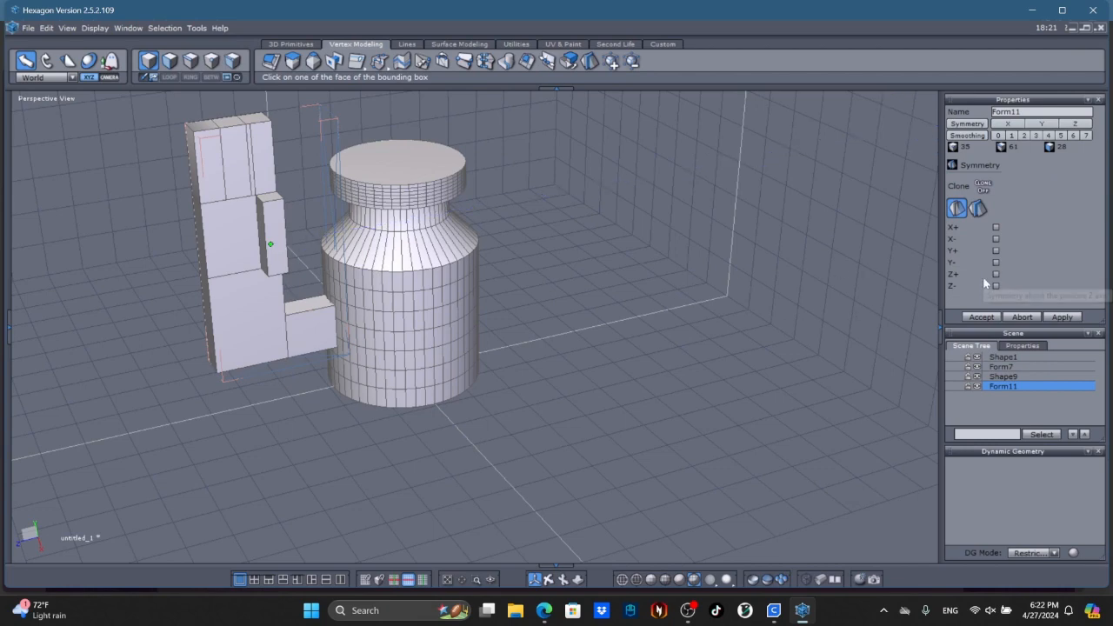
click(996, 273)
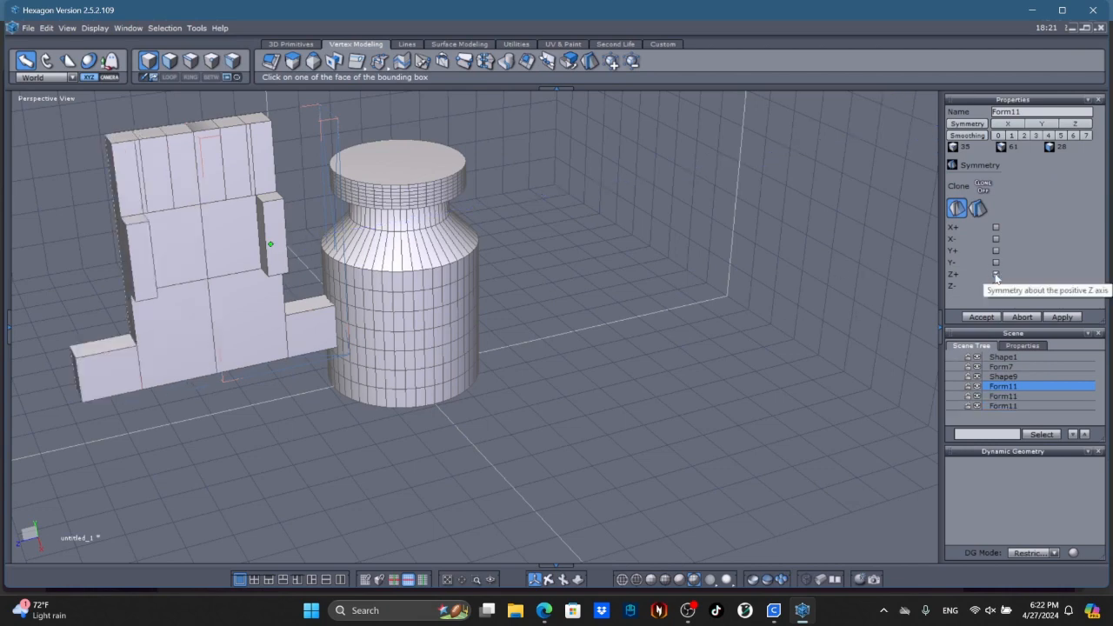
Step: Compare the Symmetry directions for the arm, switching off positive Z, and accept the mirror about the positive X side
click(996, 275)
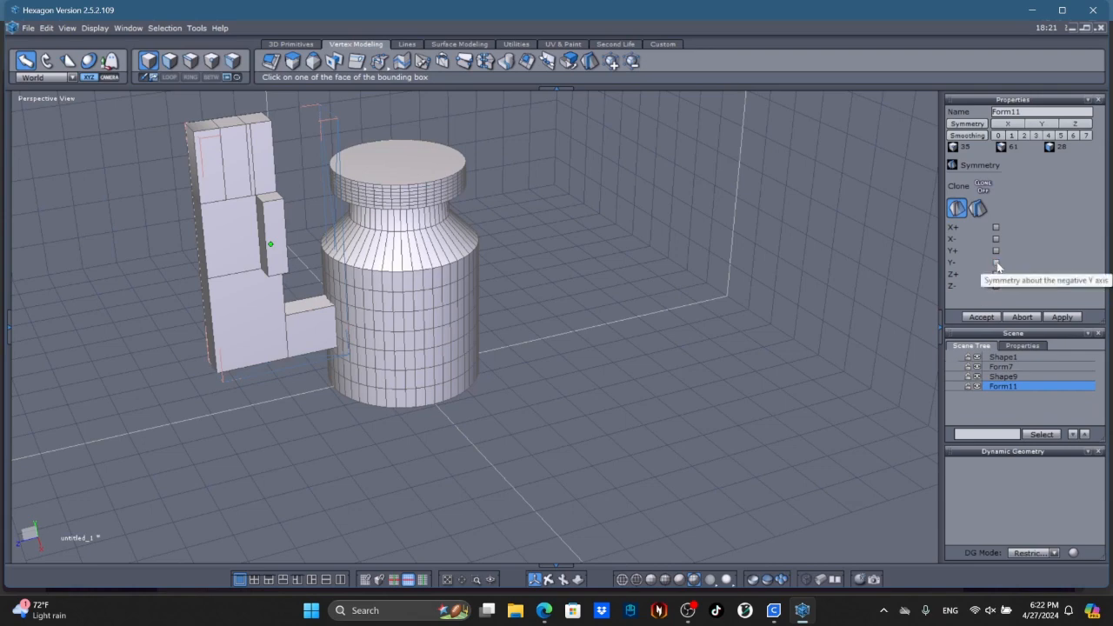
click(996, 264)
click(996, 263)
click(996, 240)
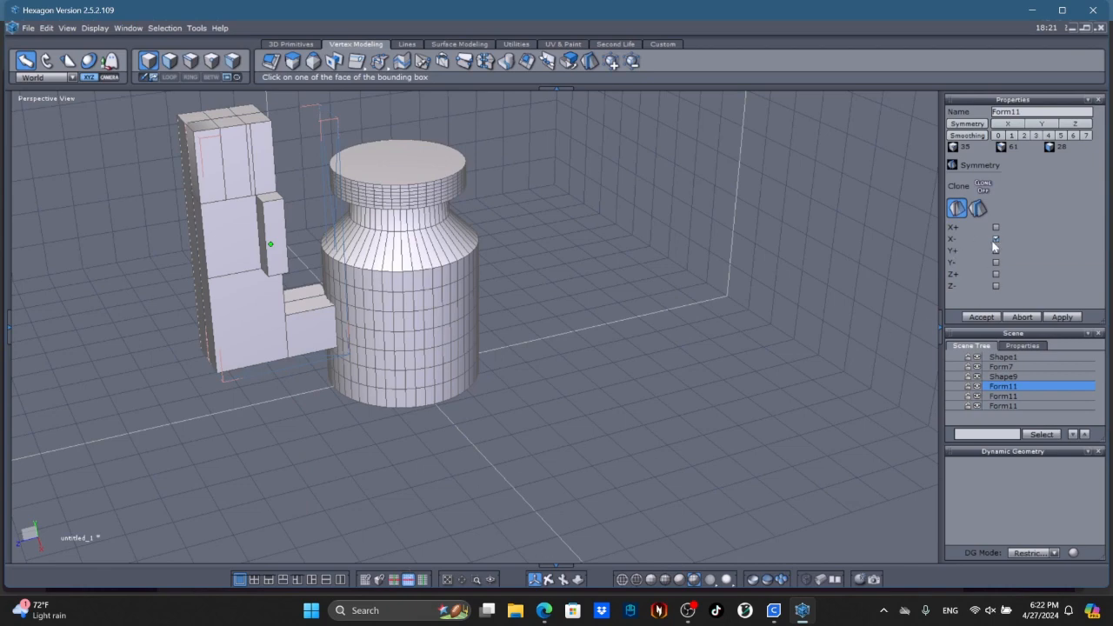
click(997, 240)
click(996, 228)
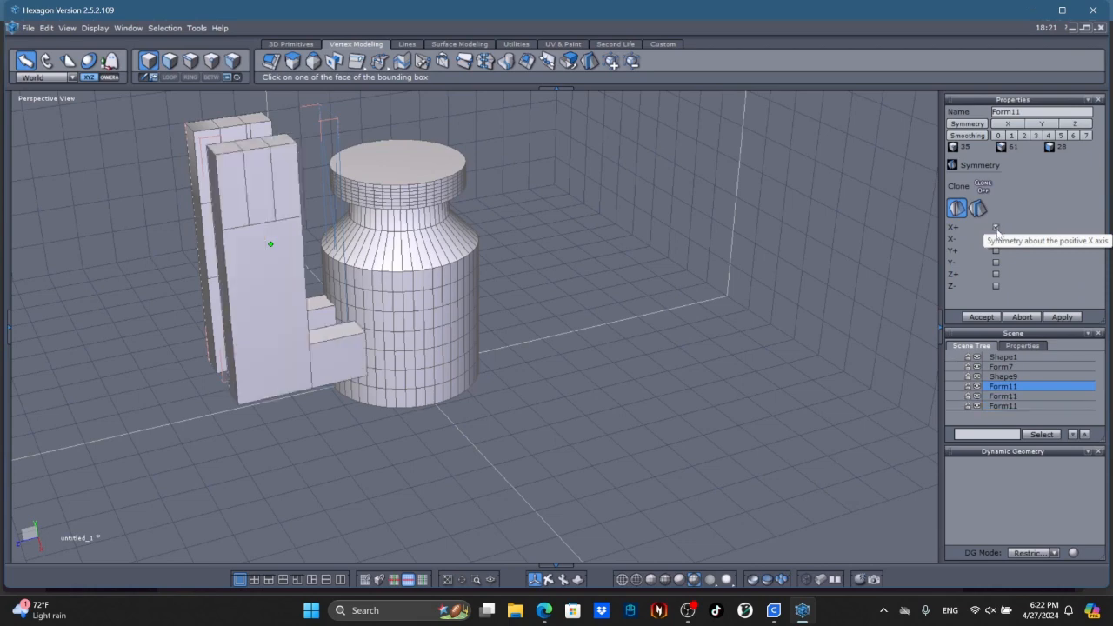
click(992, 318)
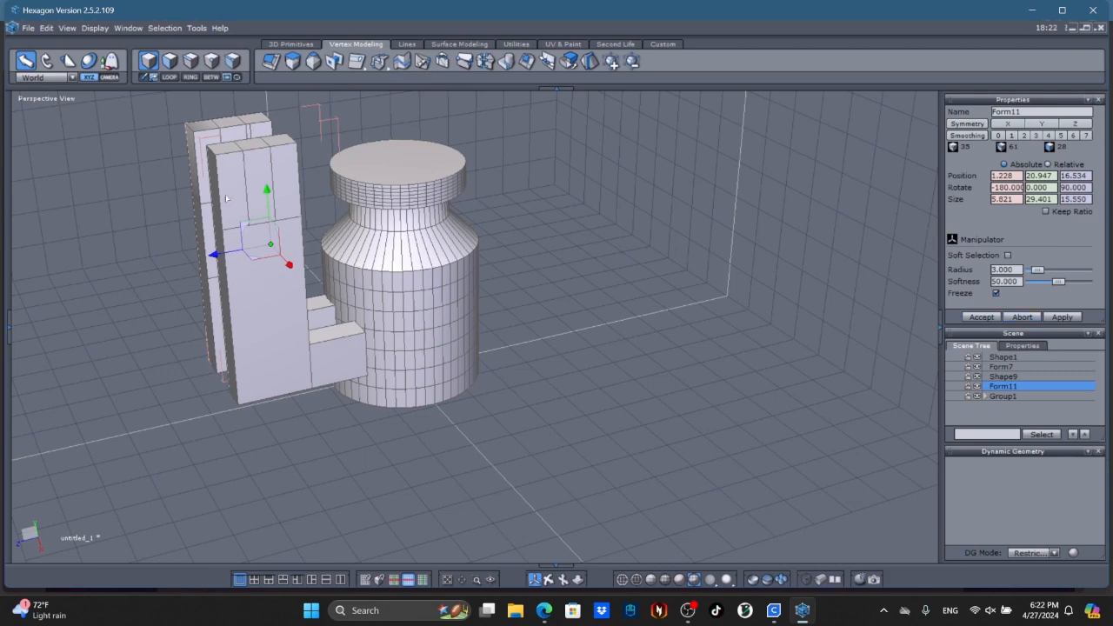
drag(298, 273, 346, 283)
click(46, 27)
click(49, 38)
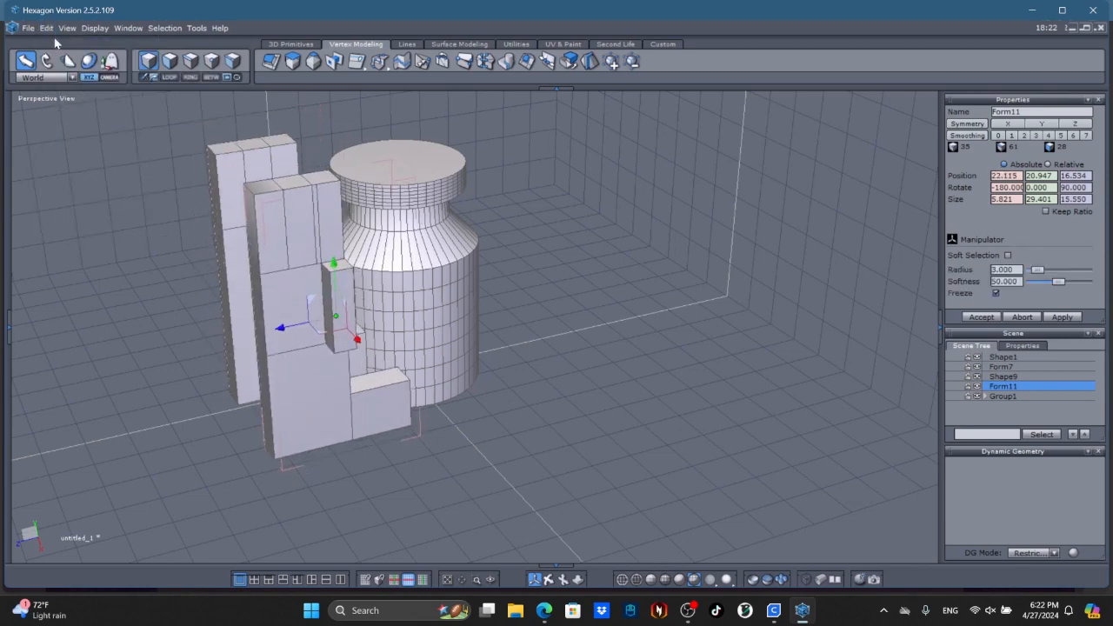
Step: Move the mirrored arm group along X to about 26.4 and rotate it to about 88.5 degrees around Y
click(297, 372)
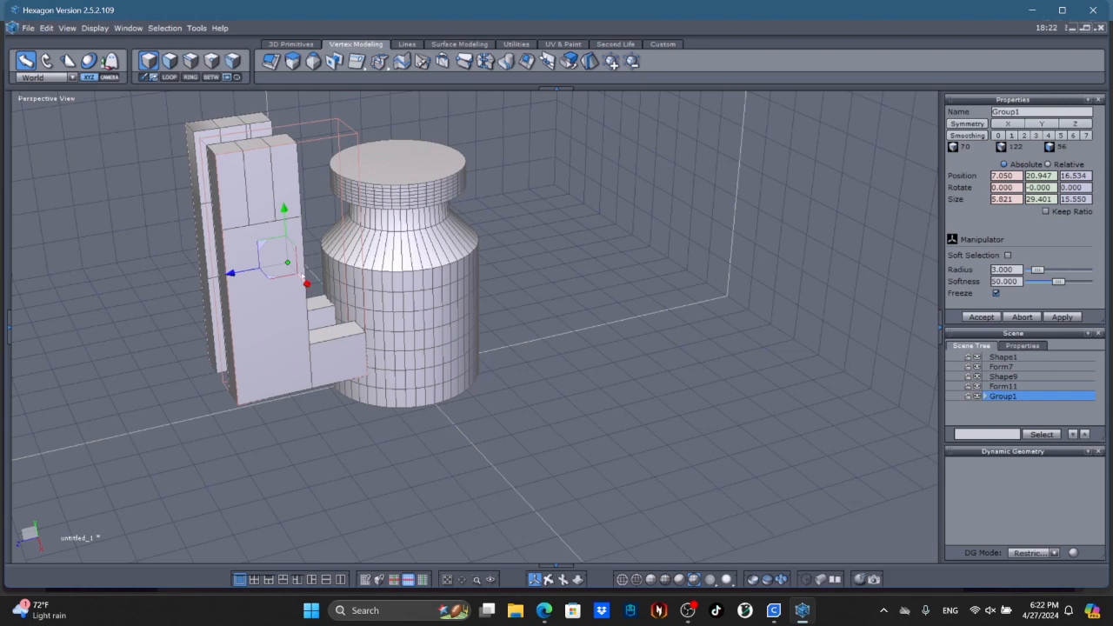
drag(306, 287, 334, 346)
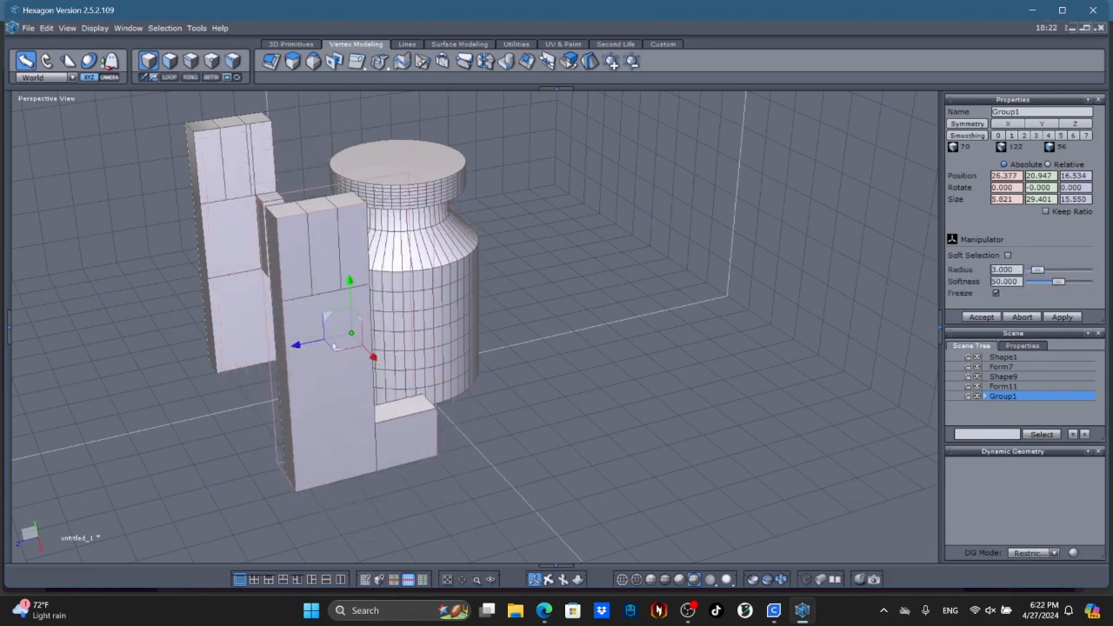
click(46, 60)
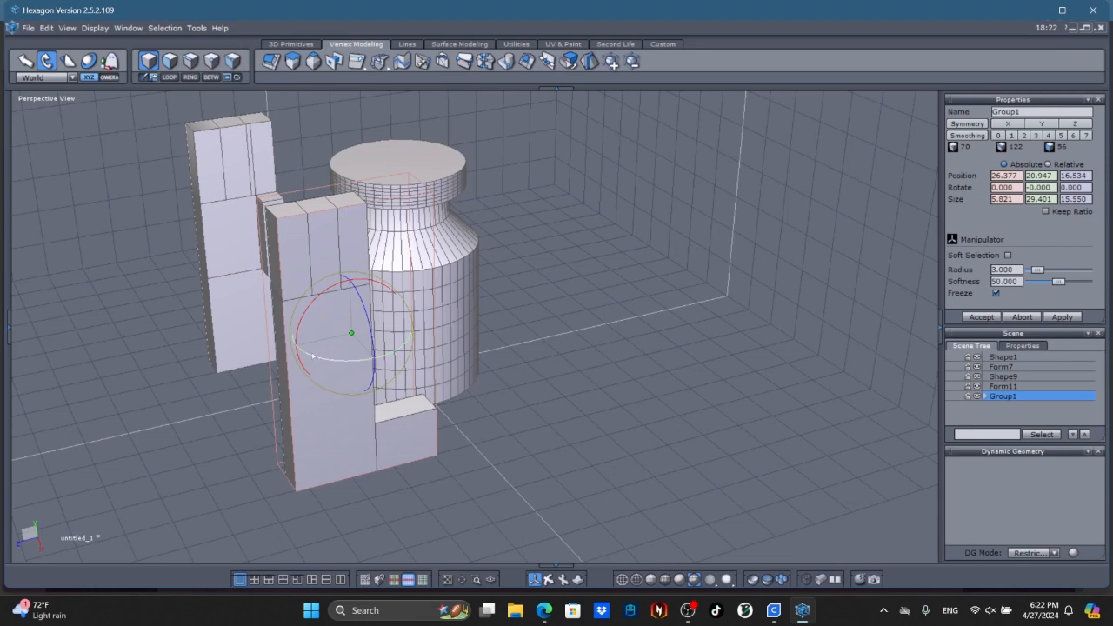
drag(369, 347, 469, 369)
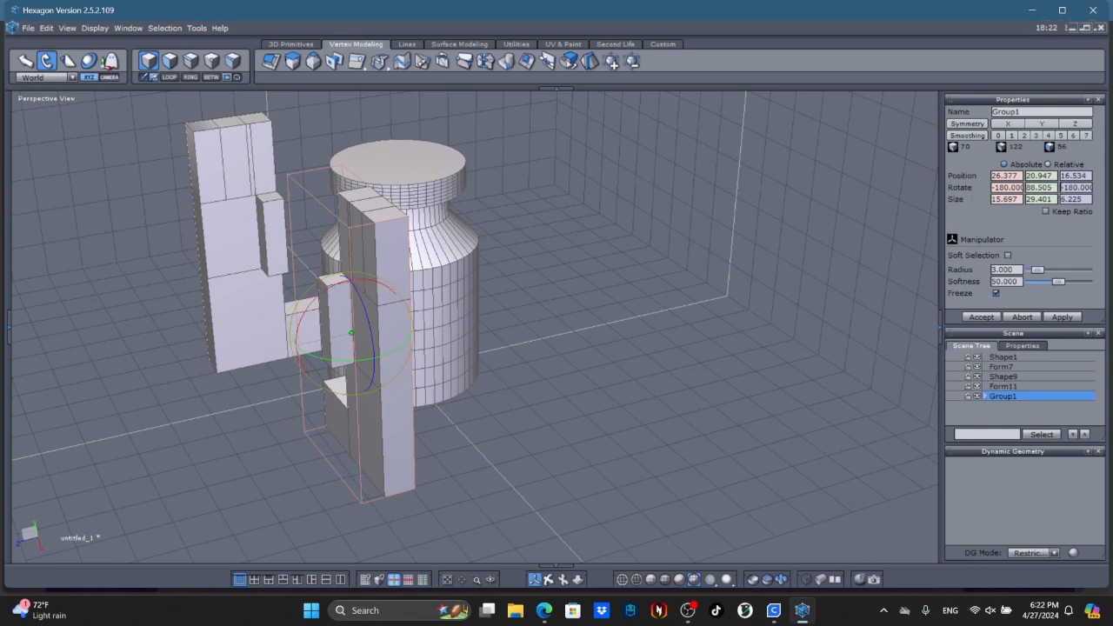
Step: Set the mirrored arm group's Y rotation to 0
double_click(1054, 187)
text(0)
key(Return)
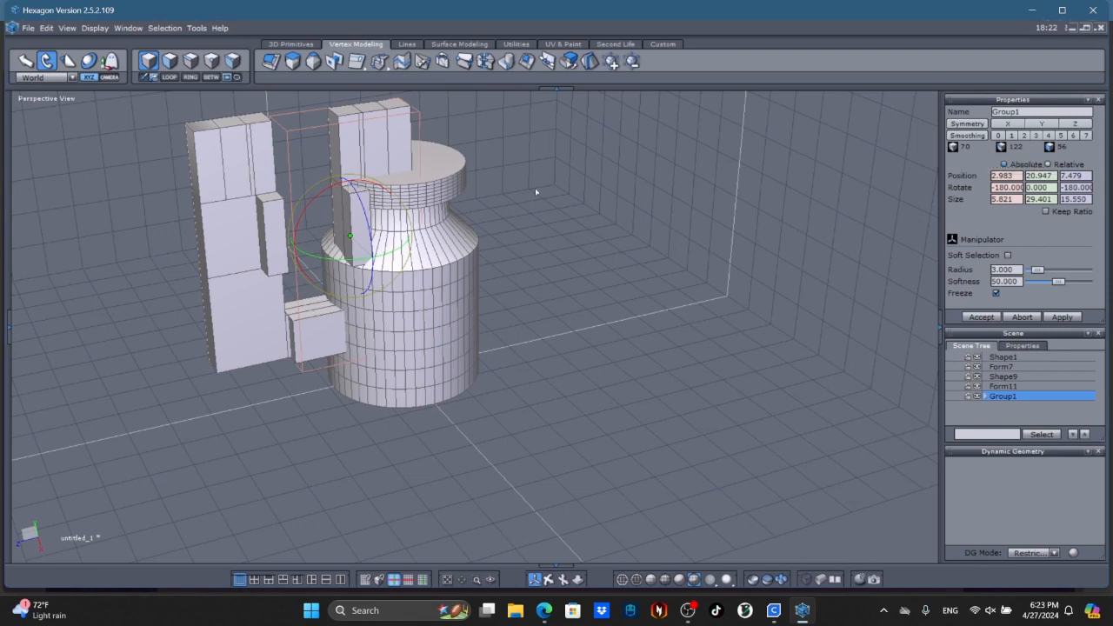
Step: Turn the mirrored arm group around Y again and set its Y rotation to exactly 90 degrees
drag(348, 249, 247, 246)
drag(1053, 188, 995, 193)
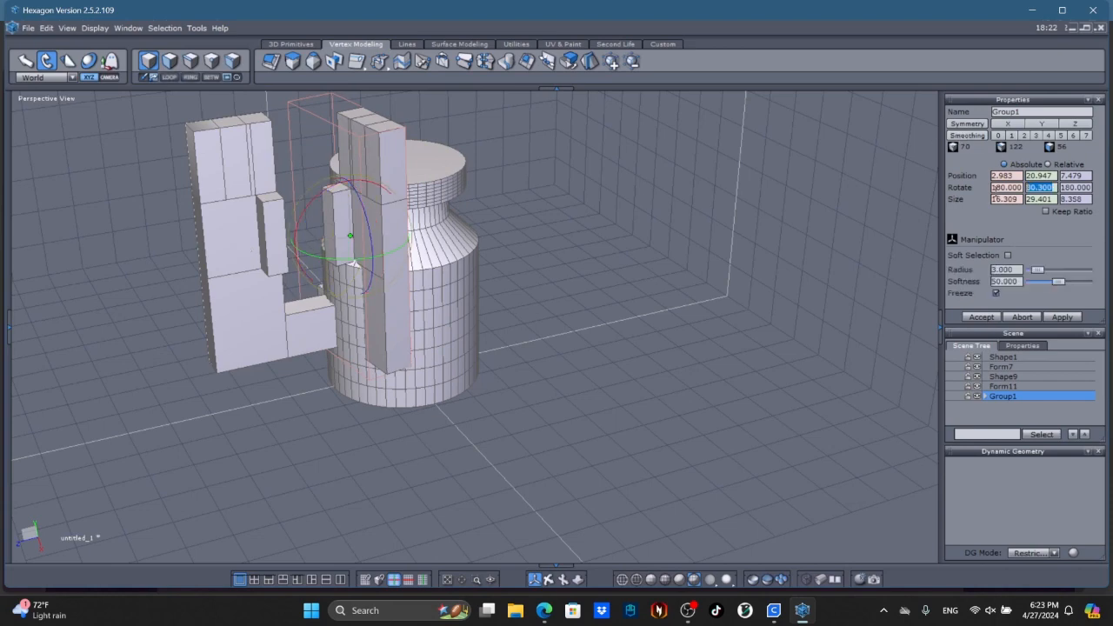
text(90)
key(Return)
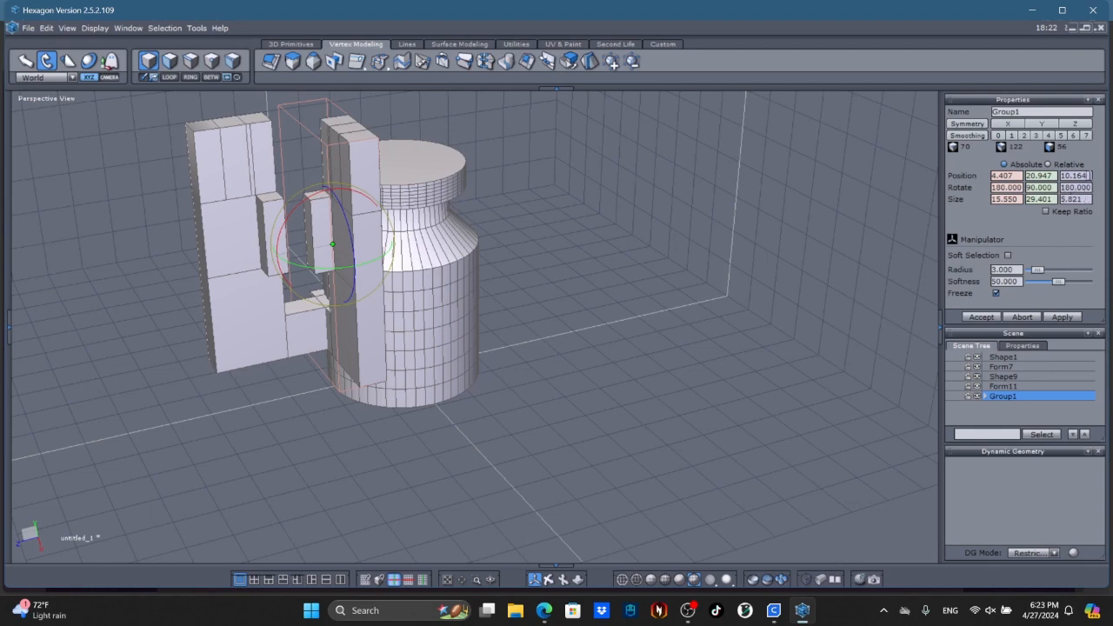
Step: Set the mirrored arm group's Z position to 0 and move it along X to about 16.3, against the bottle body
click(1088, 175)
text(0)
key(Return)
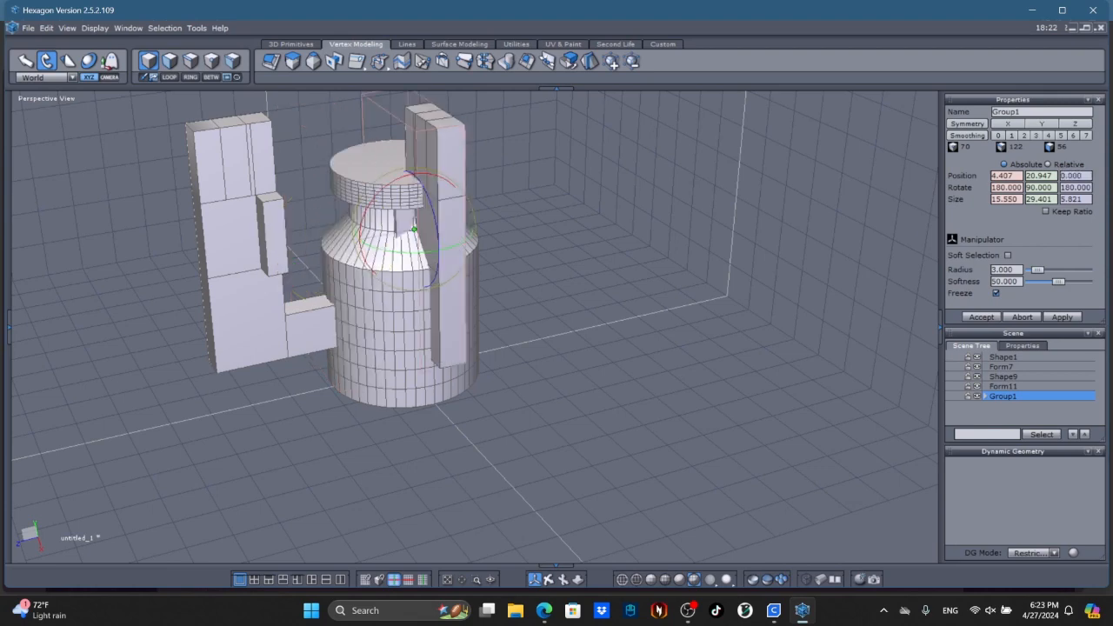
click(26, 62)
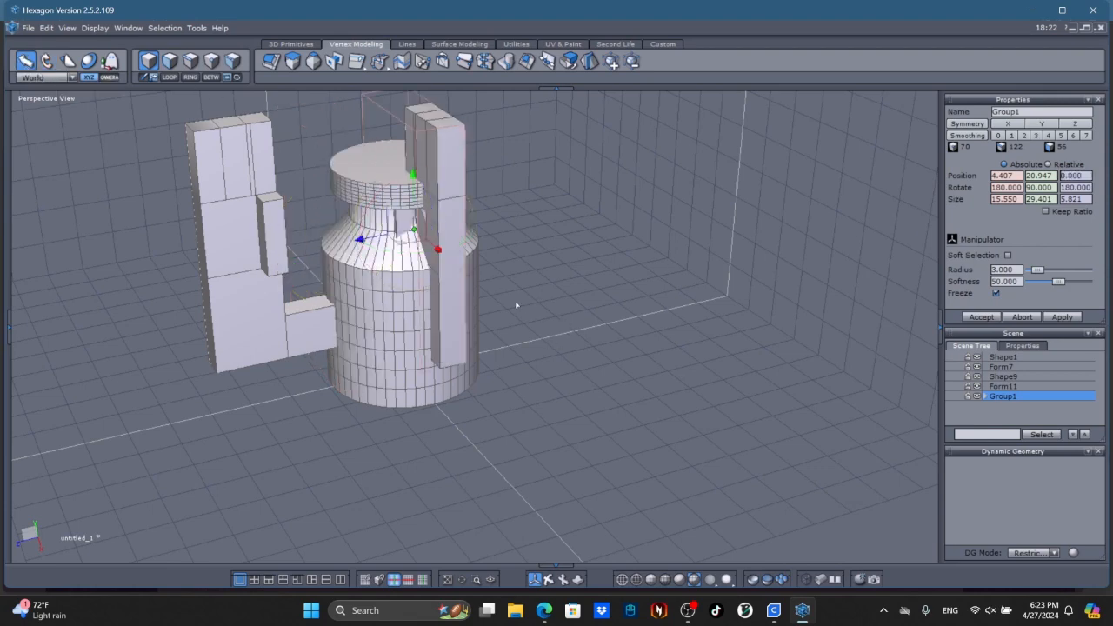
drag(437, 251, 485, 284)
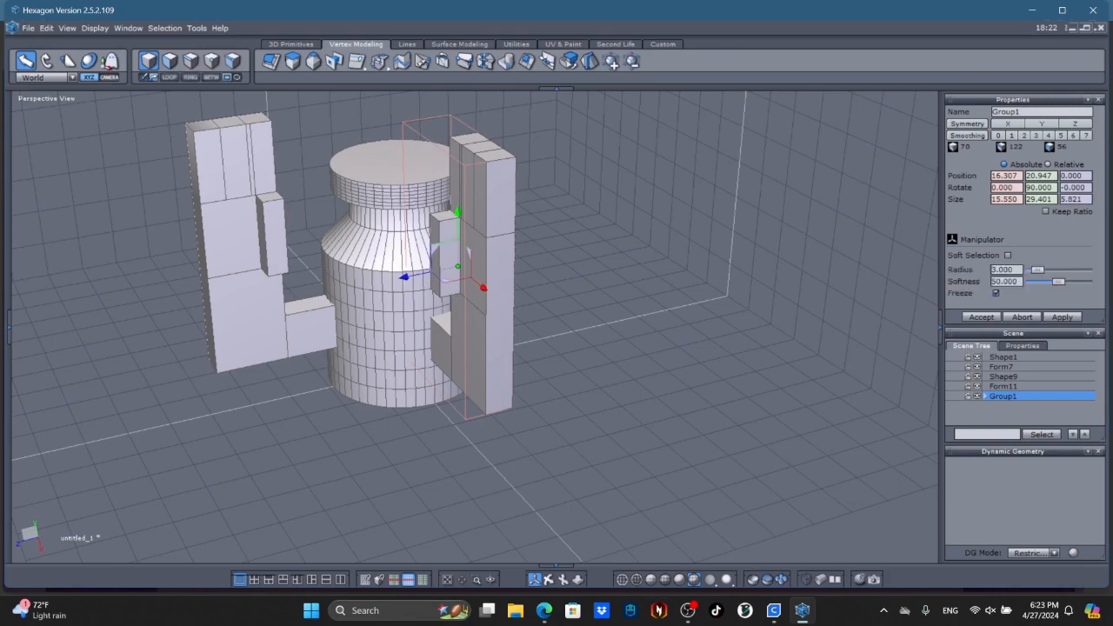
Step: Center the original arm on the bottle body by setting its X position to 0
click(549, 579)
middle_drag(341, 446, 386, 426)
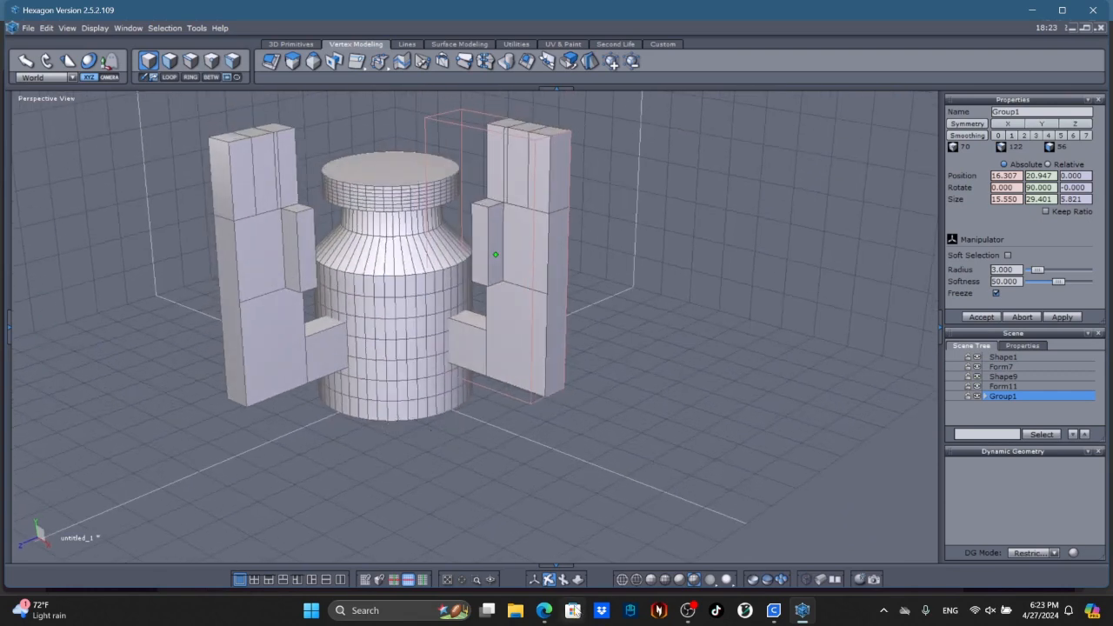
click(535, 579)
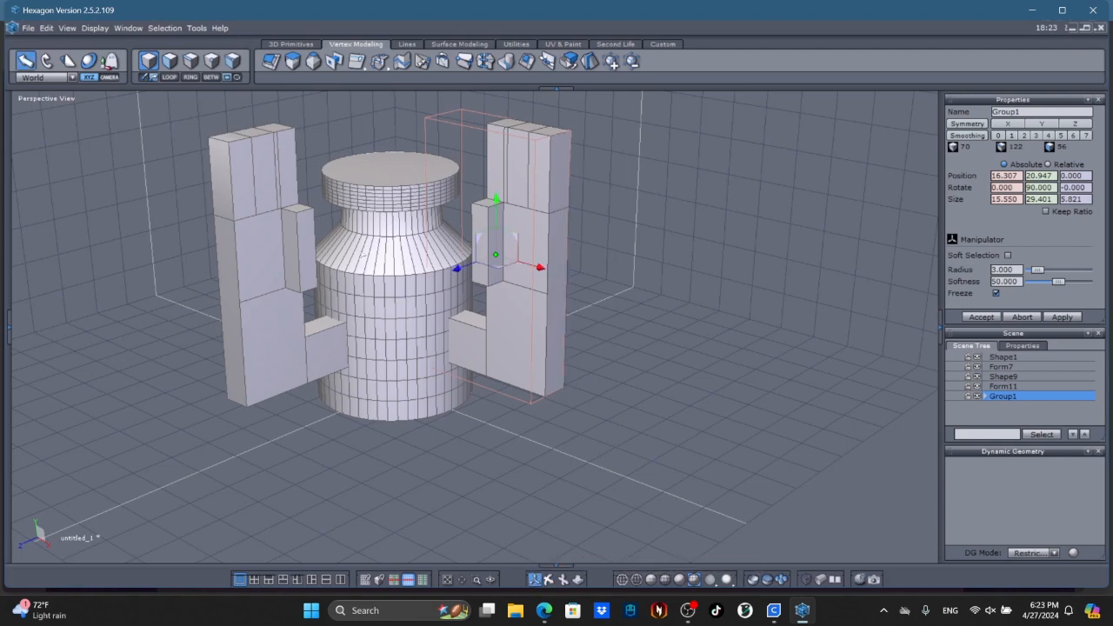
click(285, 245)
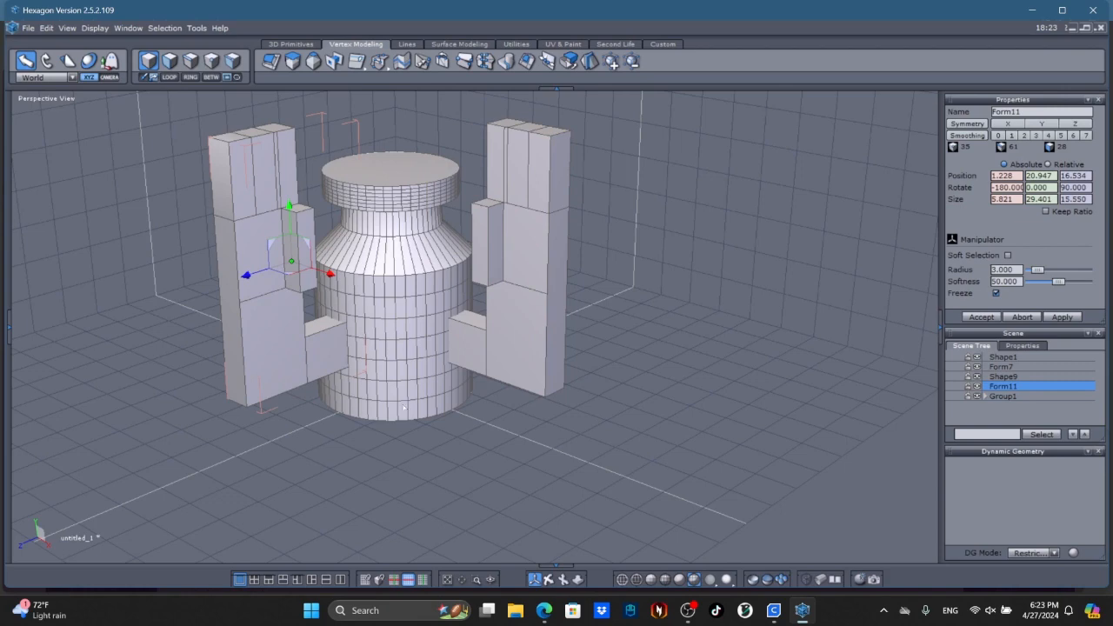
click(1004, 176)
text(0)
key(Return)
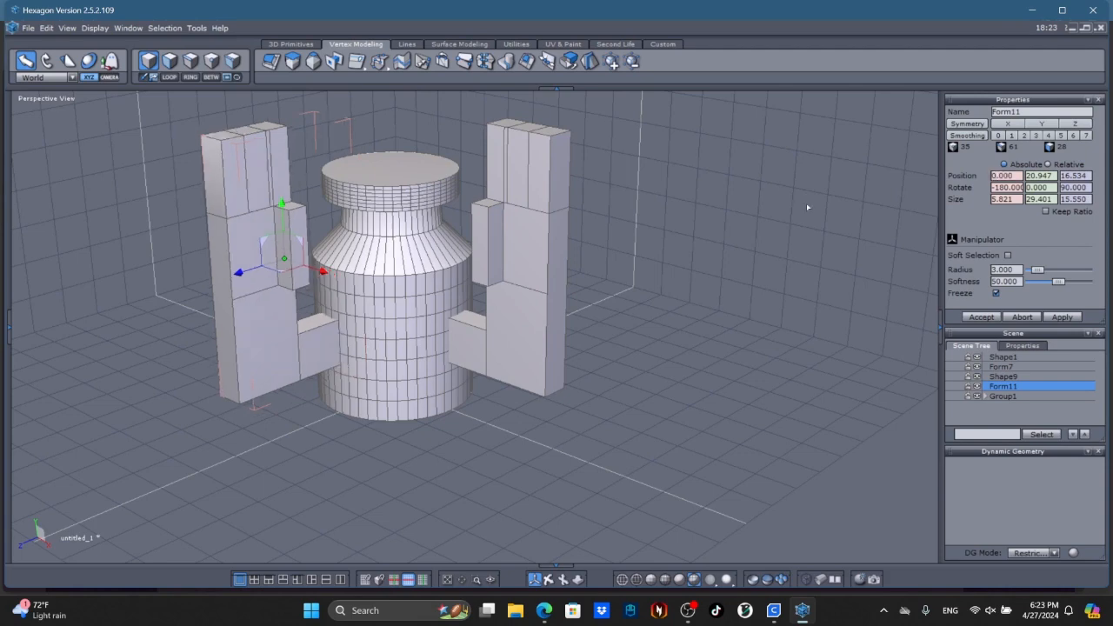
Step: Check both arms against the bottle body and create a cube about 5 units wide below the original arm
click(536, 329)
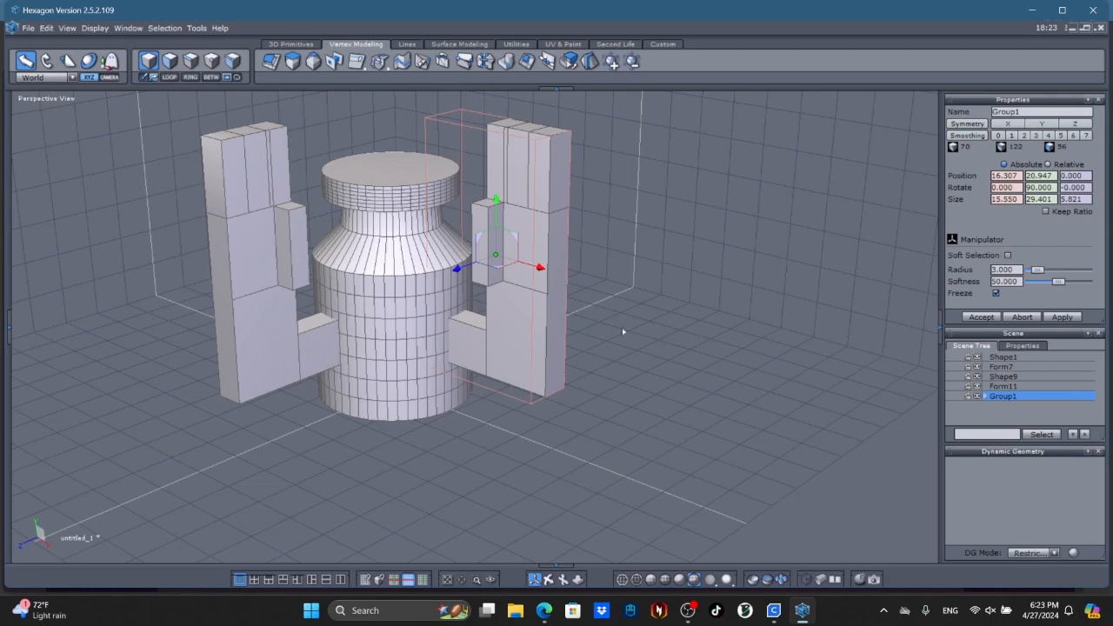
click(548, 580)
mouse_move(464, 496)
mouse_down()
mouse_move(479, 471)
mouse_move(517, 510)
mouse_move(509, 551)
mouse_move(409, 543)
mouse_move(304, 504)
mouse_move(325, 499)
mouse_move(330, 479)
mouse_move(356, 494)
mouse_move(603, 437)
mouse_move(505, 340)
mouse_move(522, 475)
mouse_move(463, 487)
mouse_up()
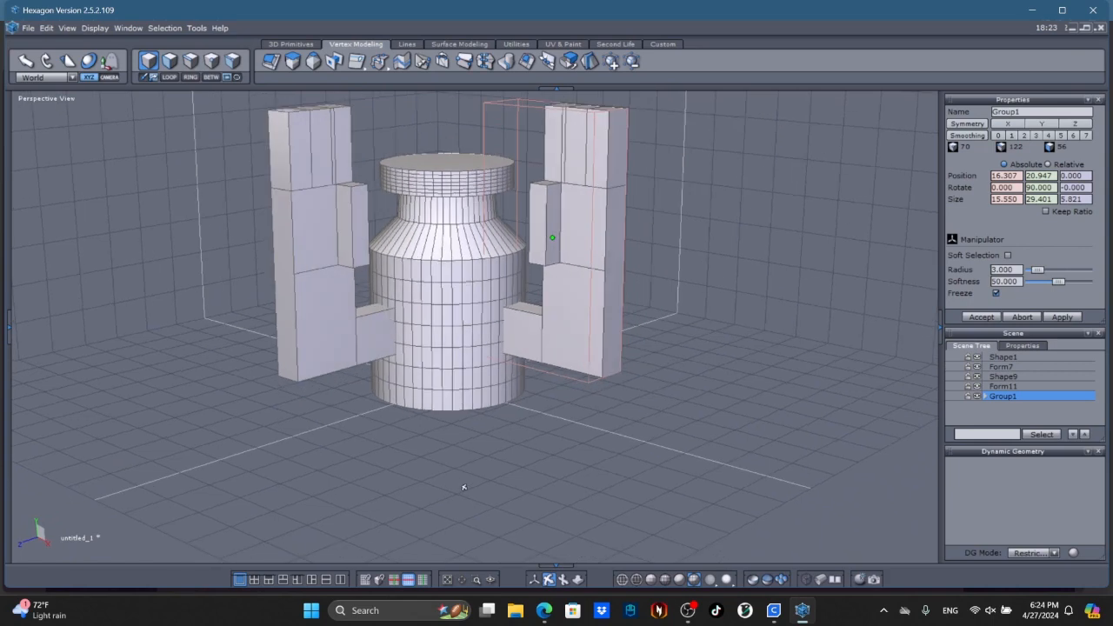
scroll(429, 311, up, 2)
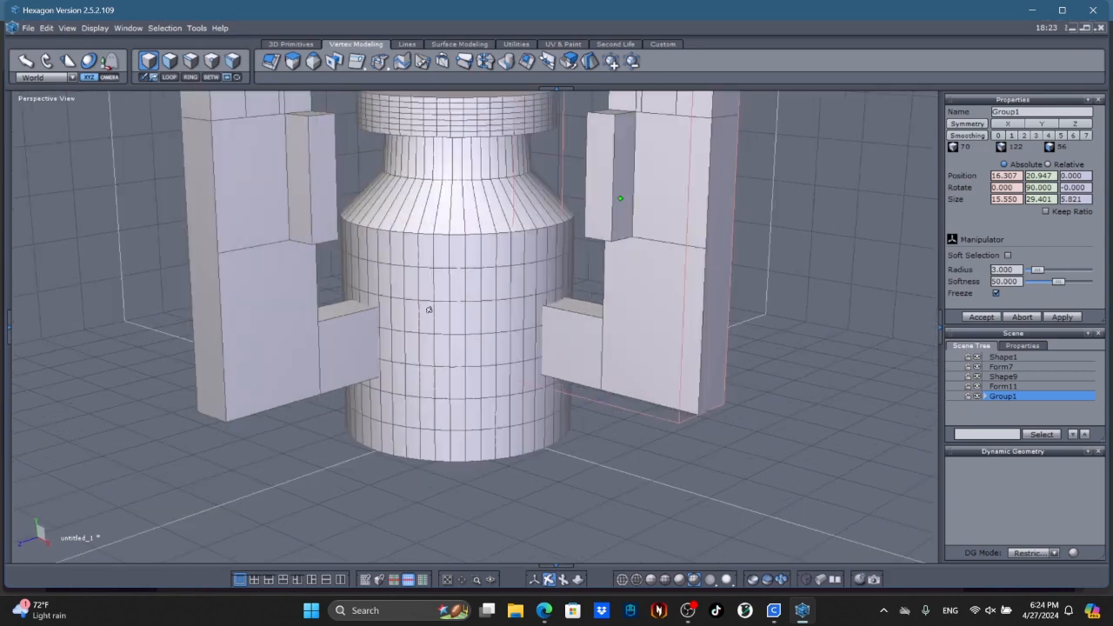
scroll(428, 310, down, 2)
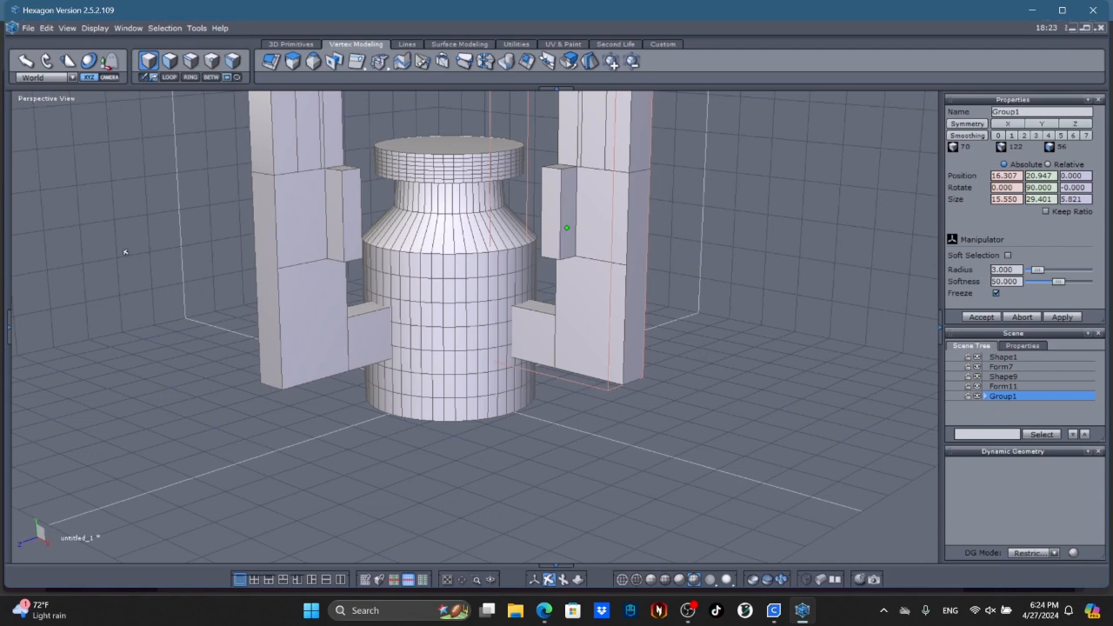
click(291, 44)
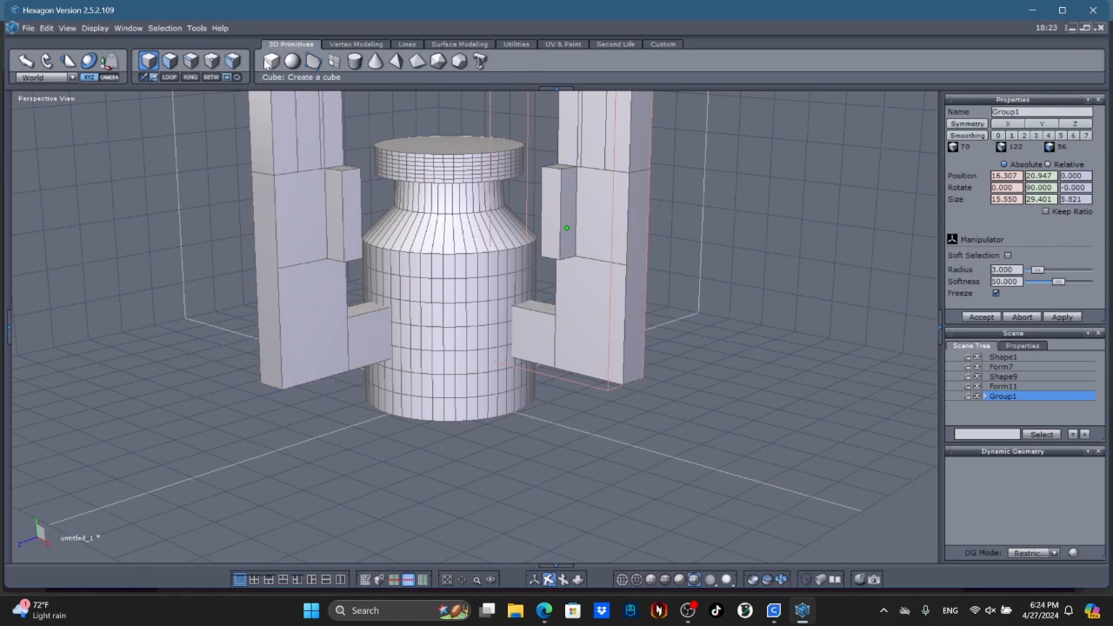
click(534, 579)
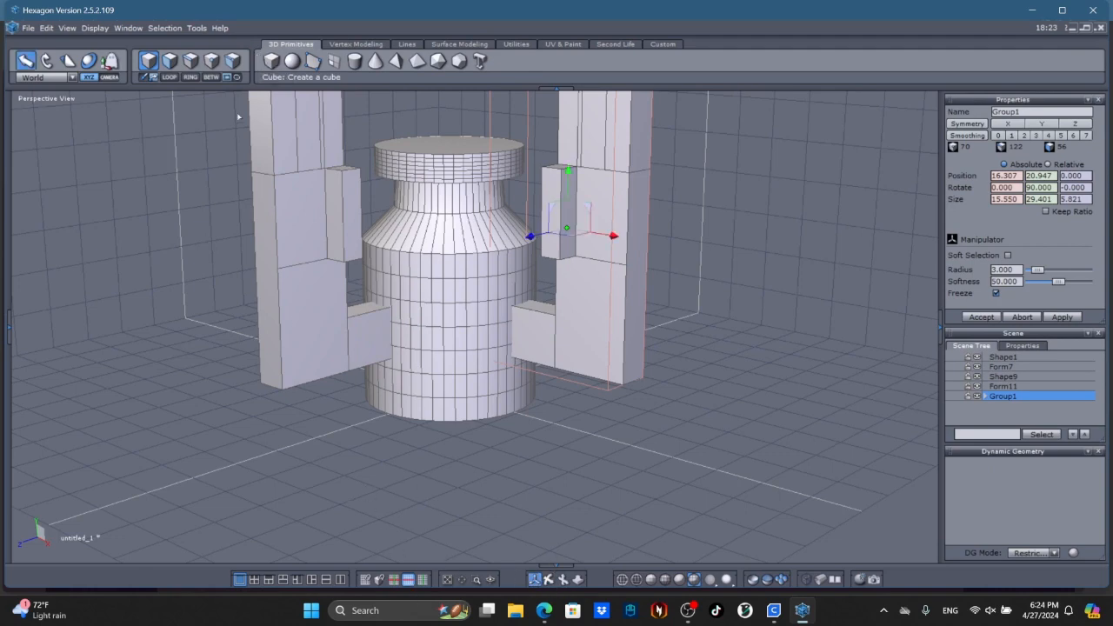
click(272, 62)
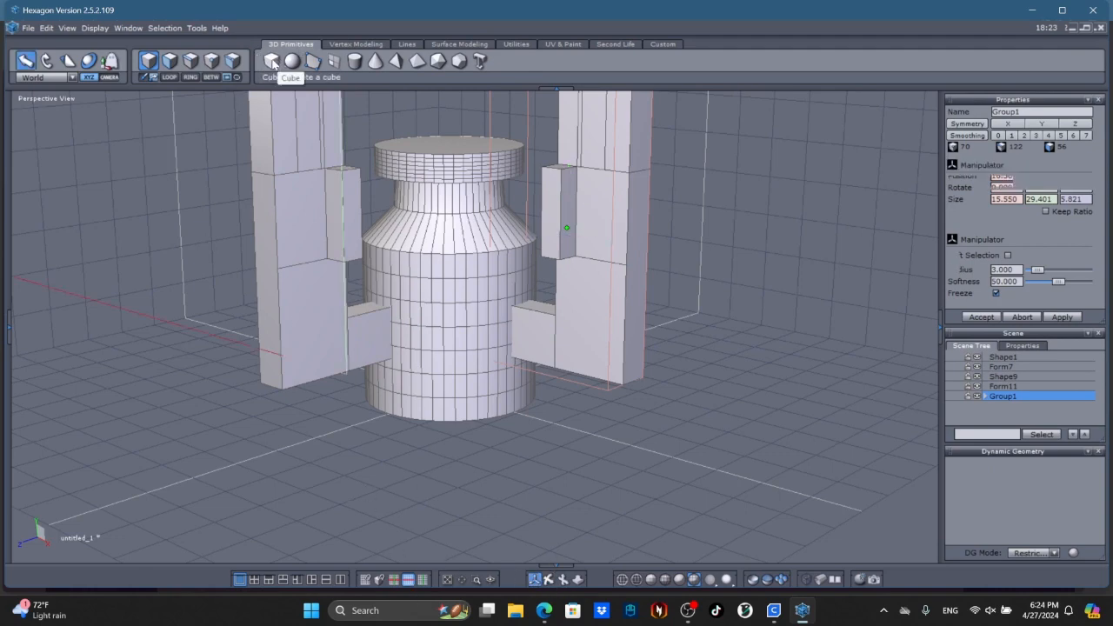
click(333, 464)
click(363, 470)
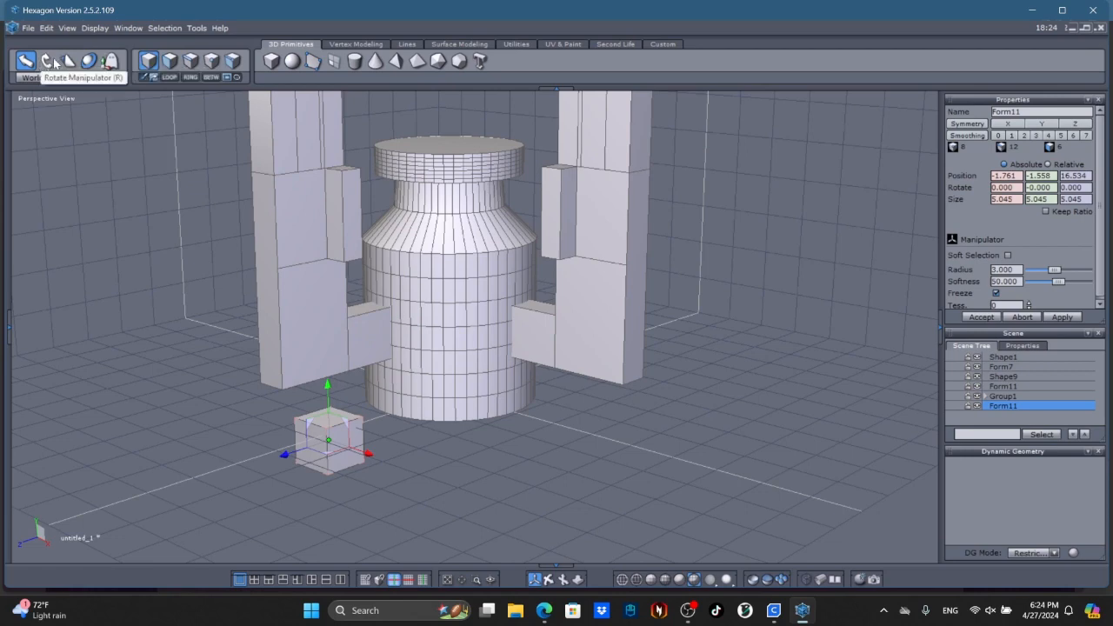
Step: Scale the cube into a bar about 33.5 long in X and about 3.5 thick in Y and Z
click(68, 61)
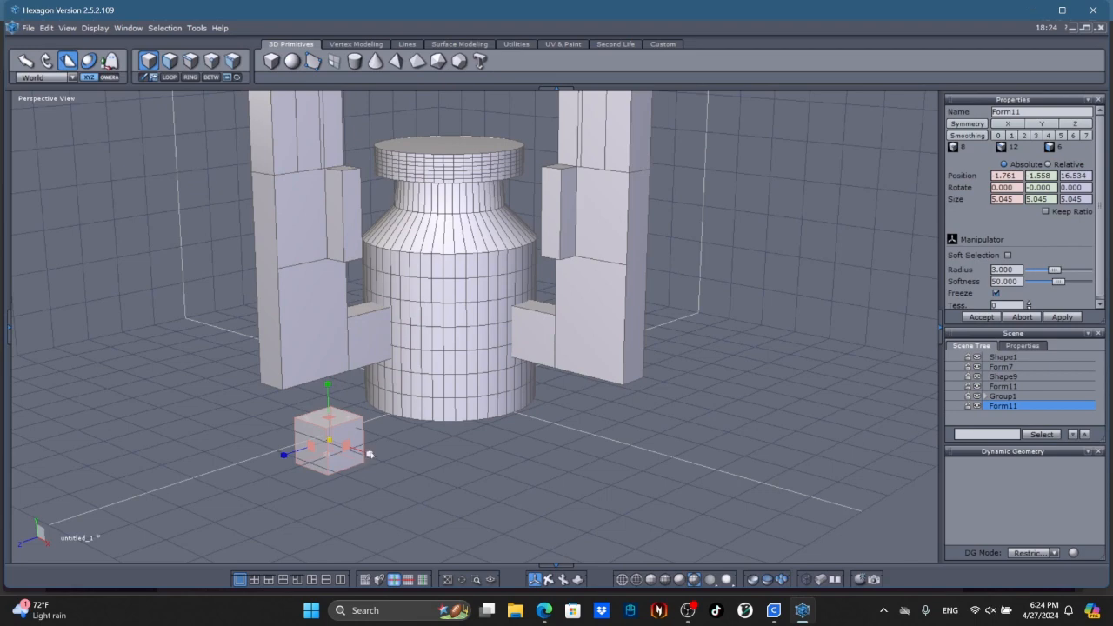
drag(369, 453, 638, 562)
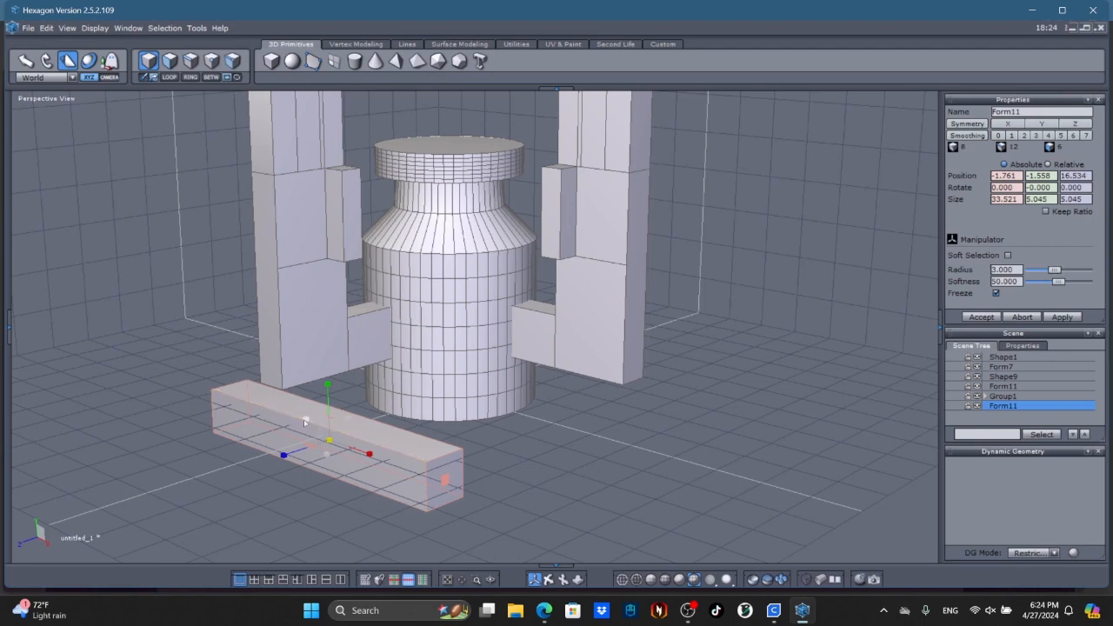
drag(304, 420, 317, 434)
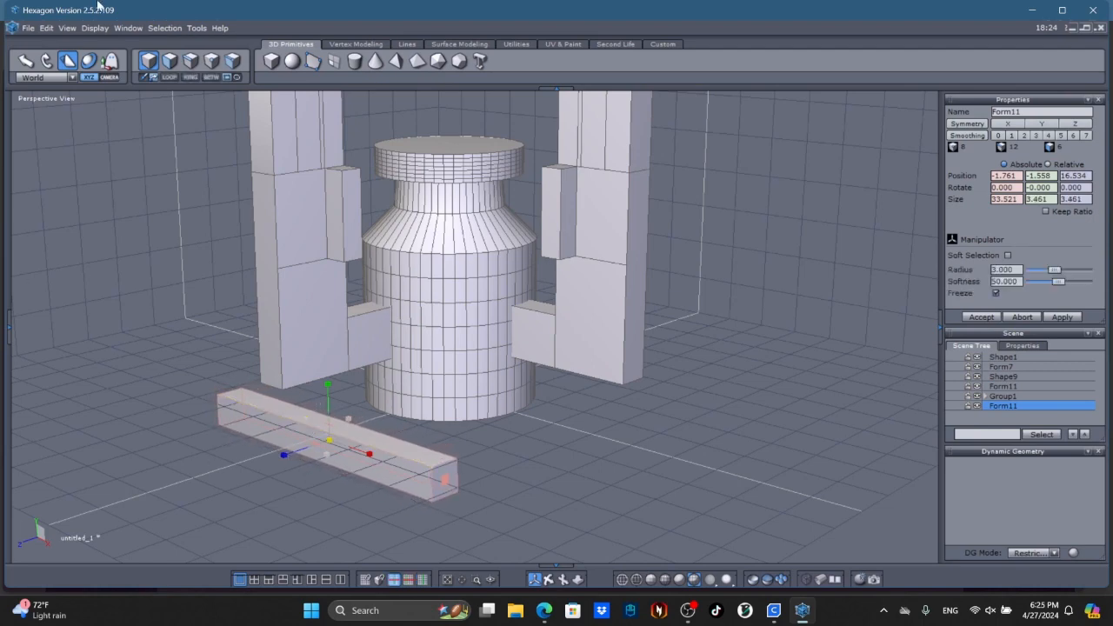
Step: Try rotating the bar around Y to about -30.5 degrees and undo the rotation
click(47, 60)
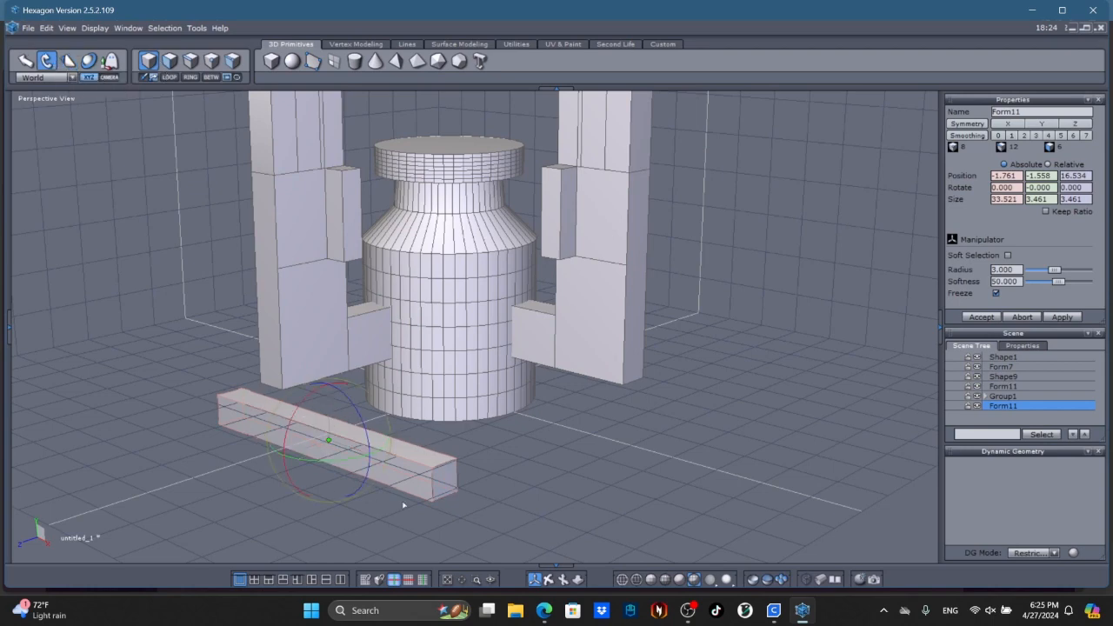
drag(373, 453, 363, 488)
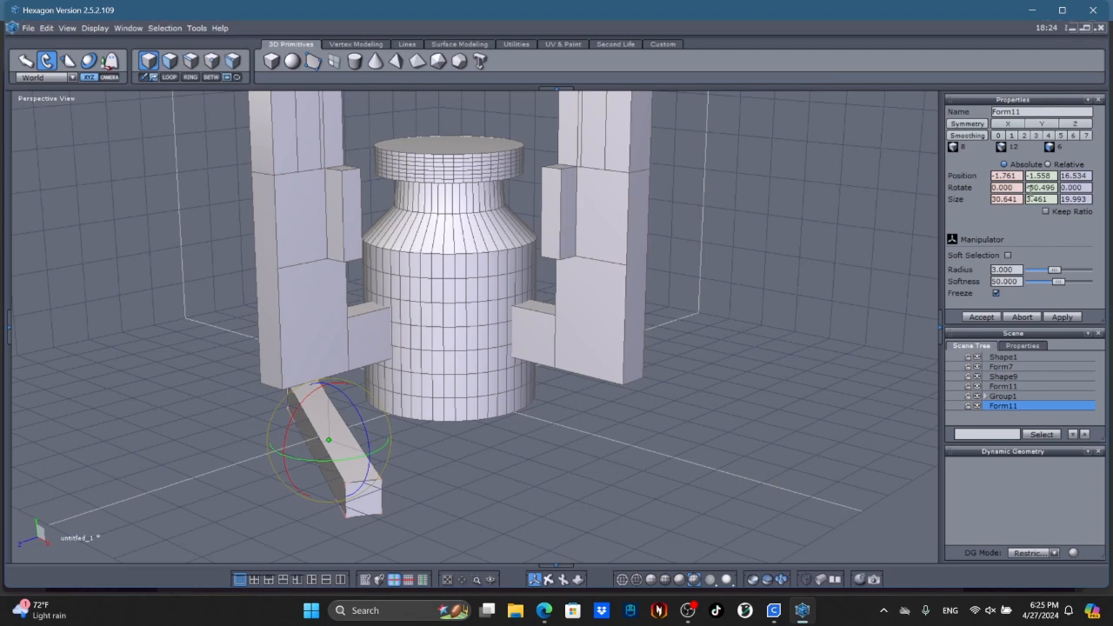
double_click(1030, 187)
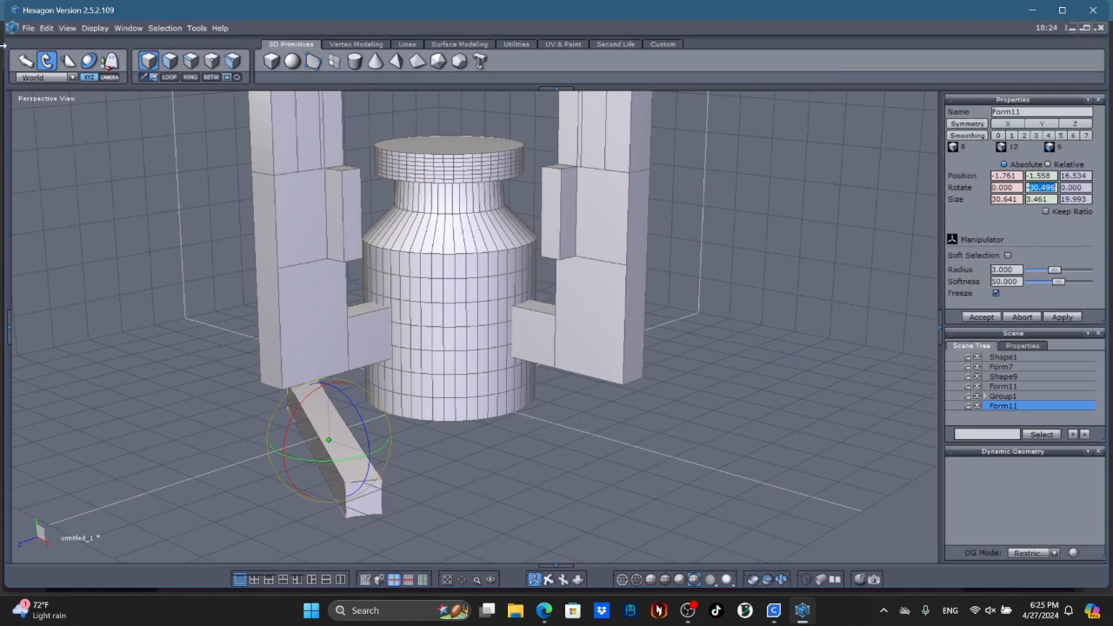
click(46, 28)
click(48, 43)
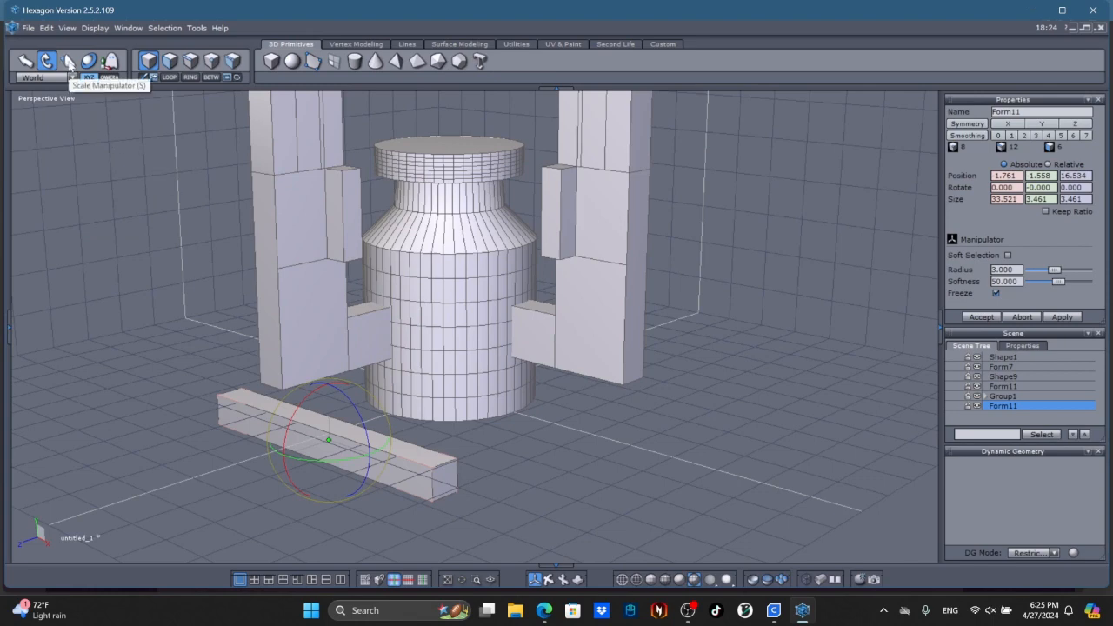
Step: Widen the bar to about 10.5 in Z, try rotating it around Y to -45 degrees and undo the rotation
click(69, 63)
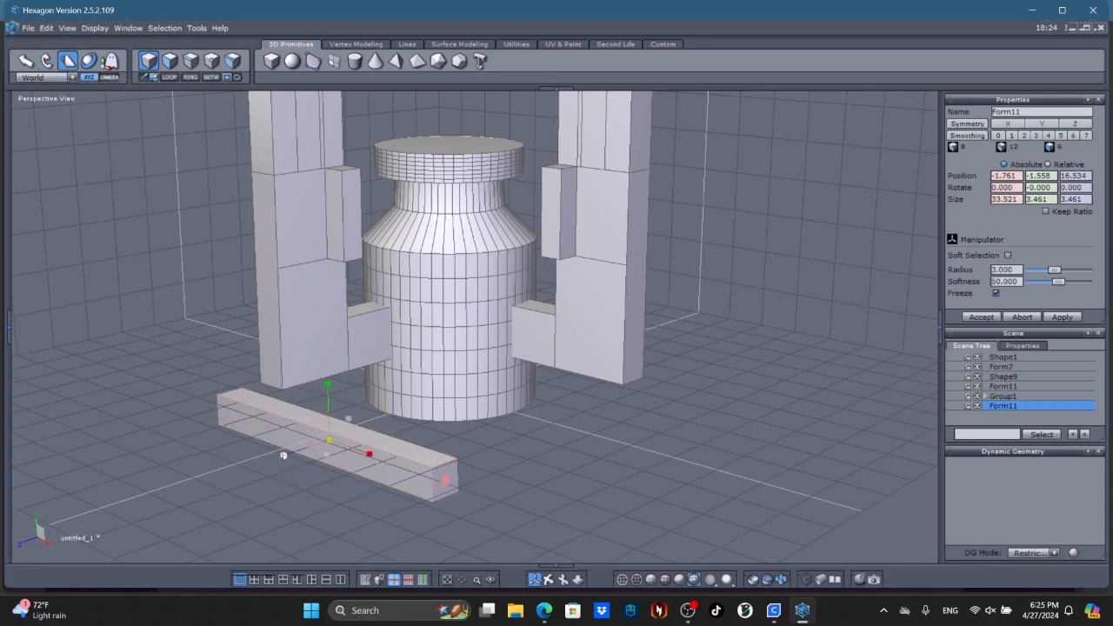
drag(283, 455, 182, 511)
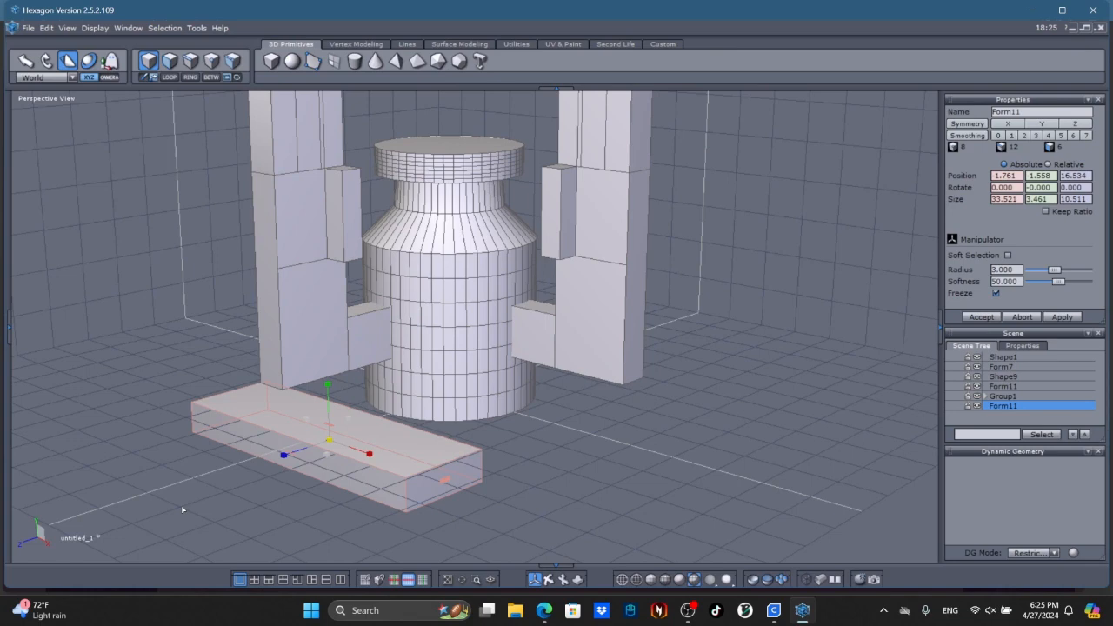
click(88, 60)
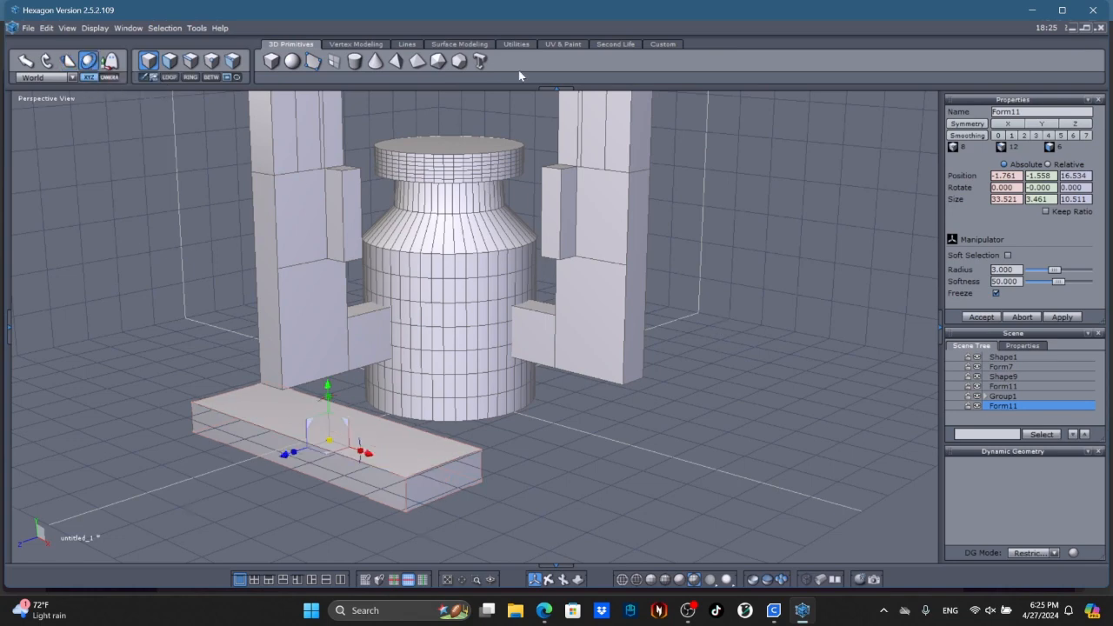
drag(1053, 188, 801, 200)
key(BackSpace)
text(-45)
key(Return)
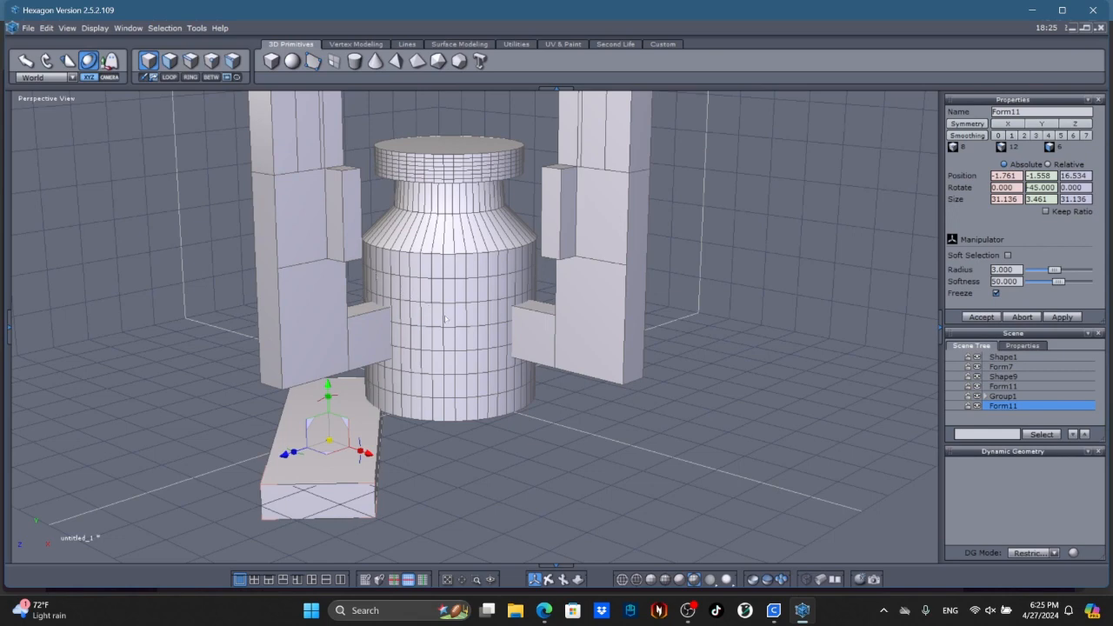
click(68, 61)
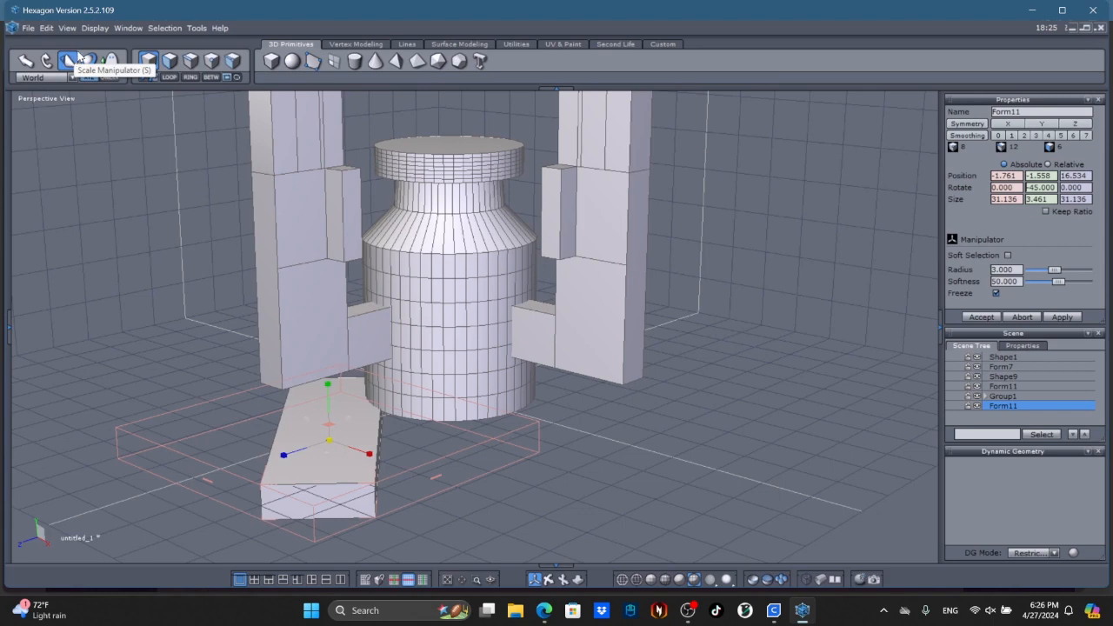
click(46, 28)
click(55, 43)
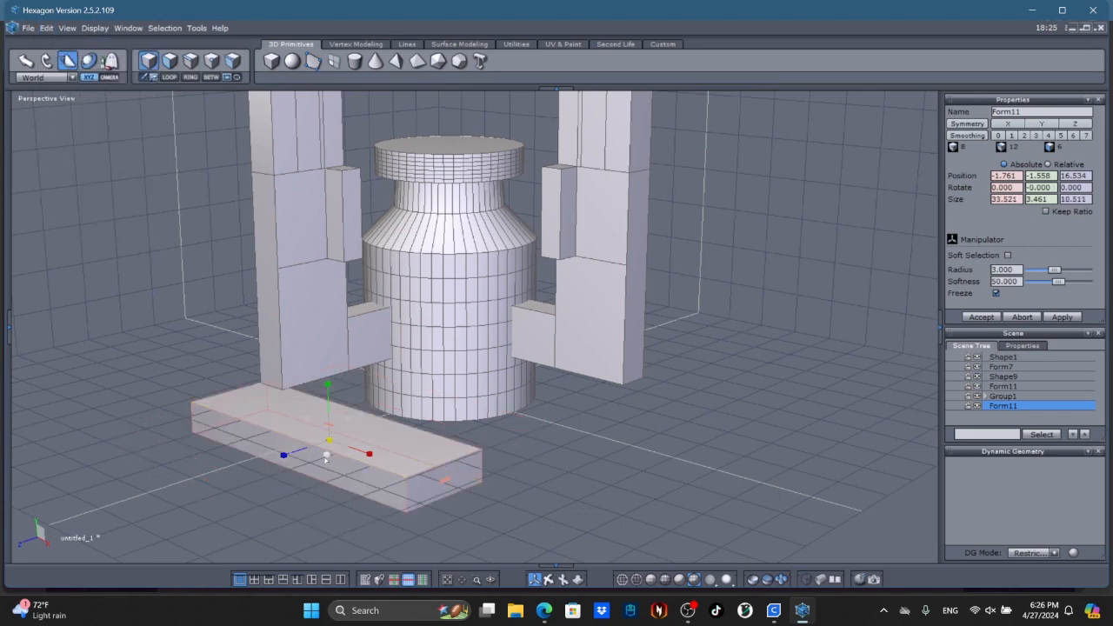
Step: Scale the bar into a flat plank about 32.1 long in X, 2.6 thick in Y and 7.9 wide in Z
drag(326, 455, 305, 449)
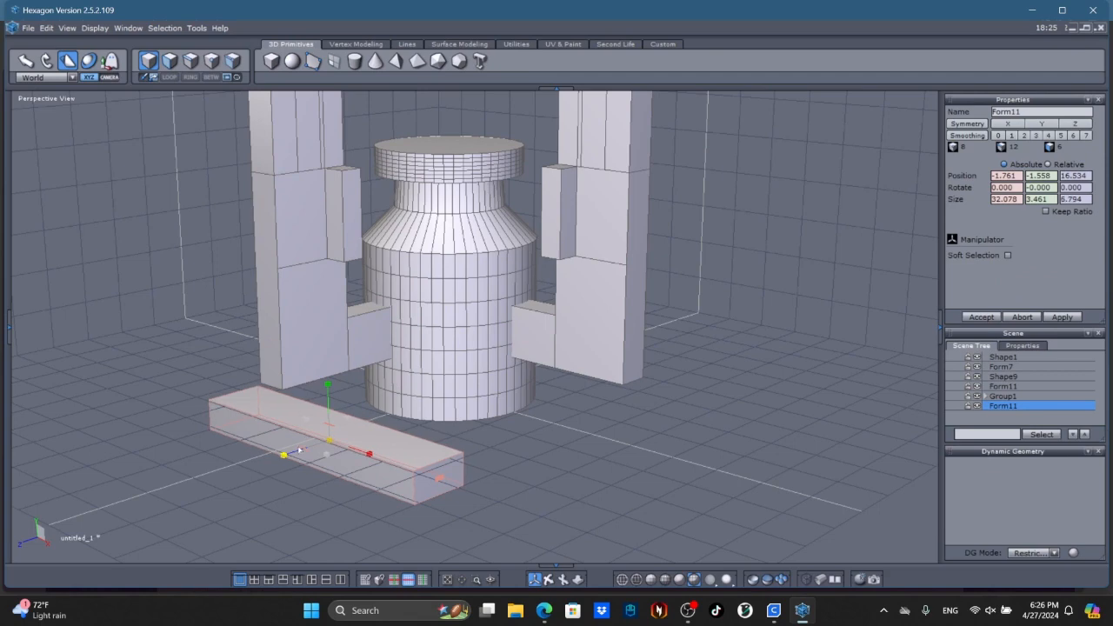
drag(329, 389, 329, 435)
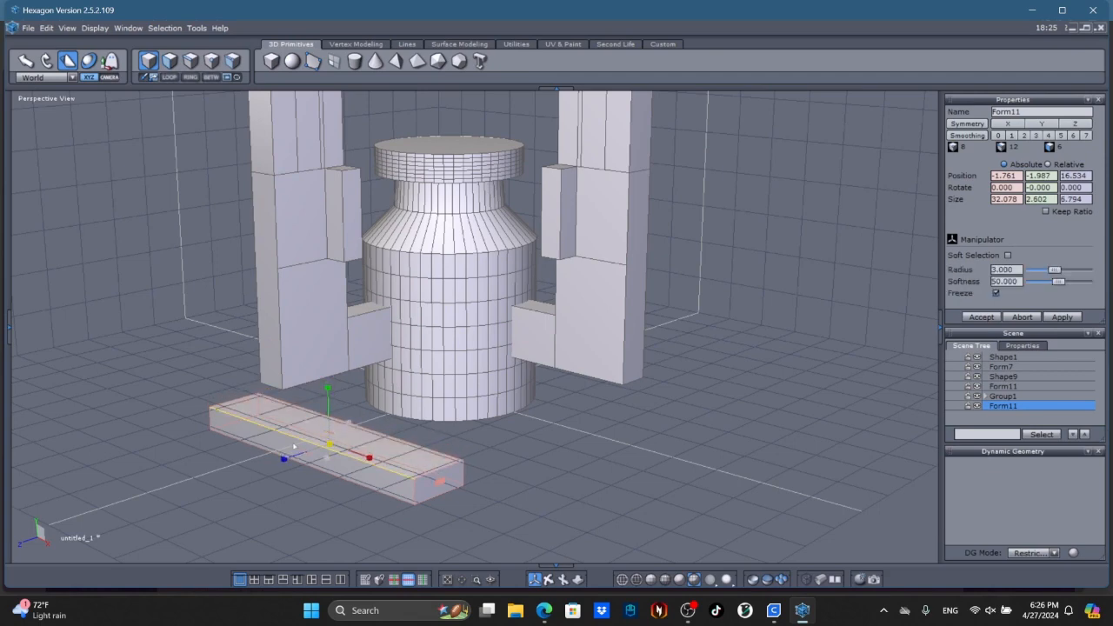
drag(283, 461, 273, 465)
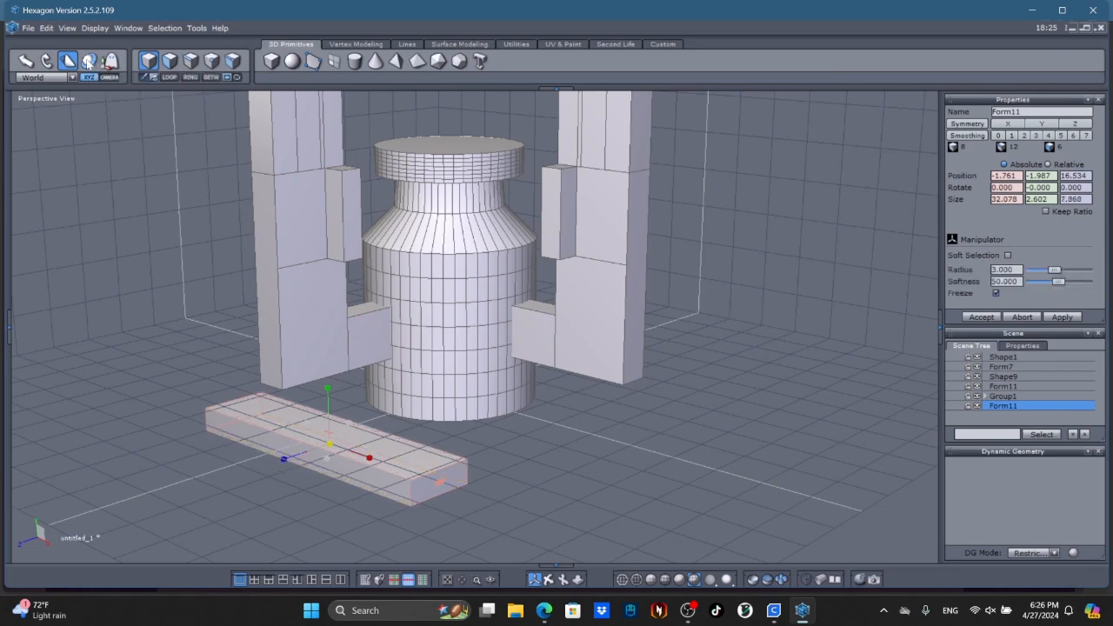
Step: Rotate the plank to -45 degrees around the Y axis
click(54, 63)
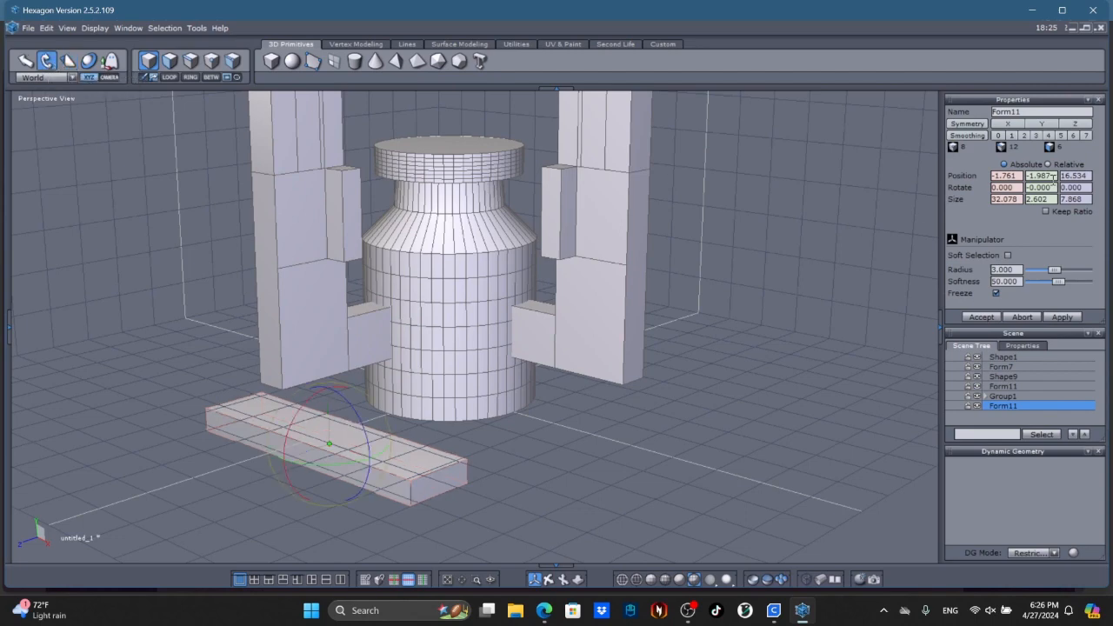
click(1054, 187)
text(45)
key(Return)
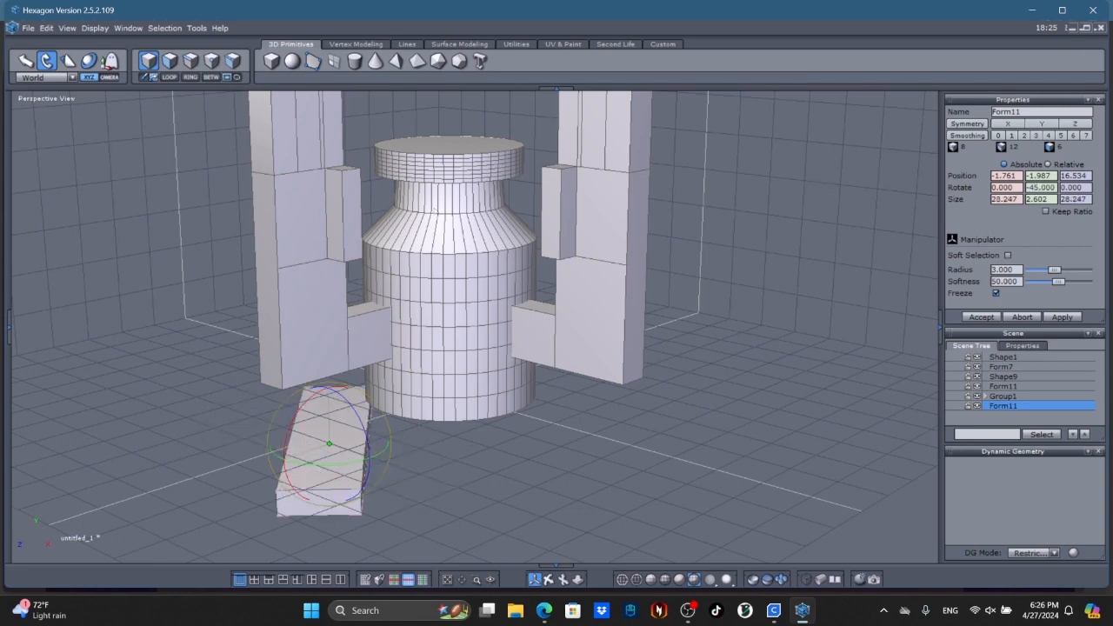
Step: Move the plank into the front of the lower bottle body at about X 17, Y 9, Z 17.7
click(25, 60)
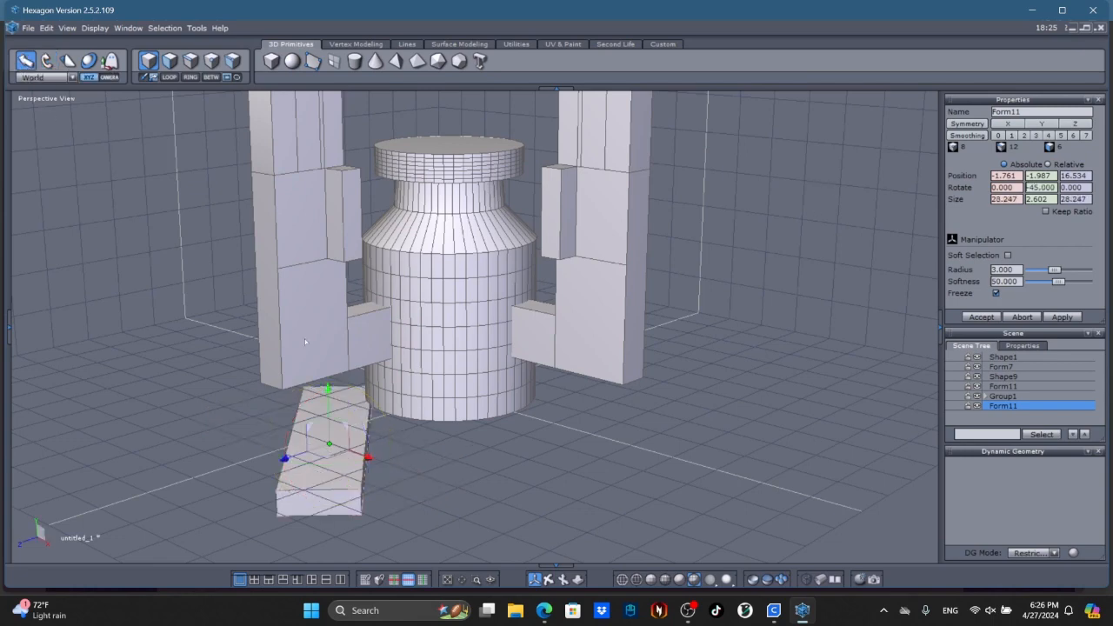
drag(332, 458, 466, 317)
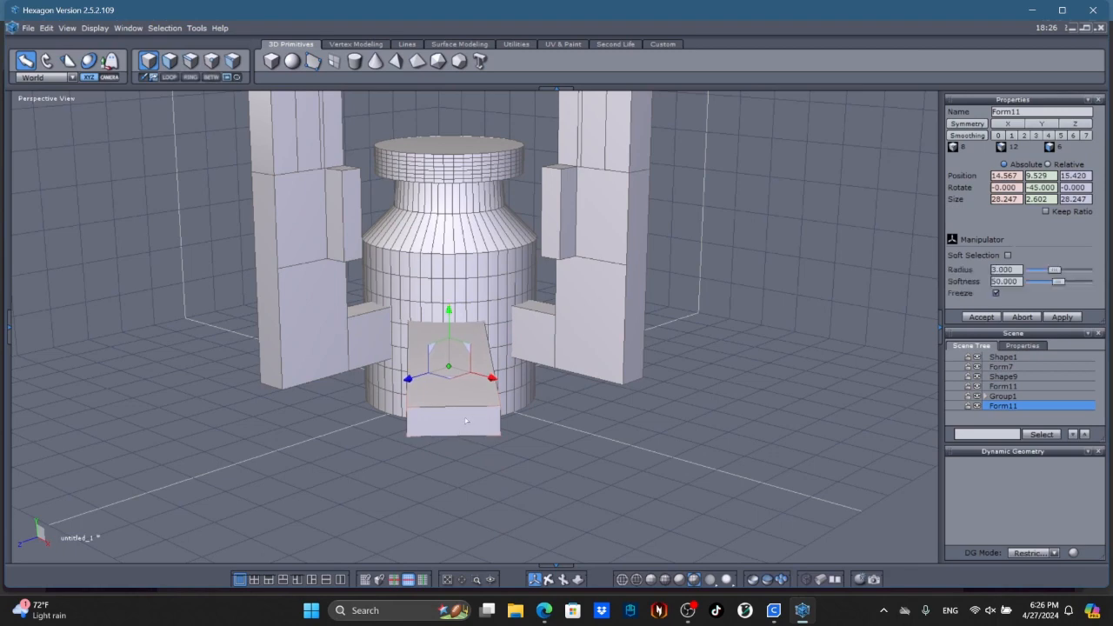
mouse_move(465, 421)
mouse_down()
mouse_move(462, 412)
mouse_move(469, 419)
mouse_up()
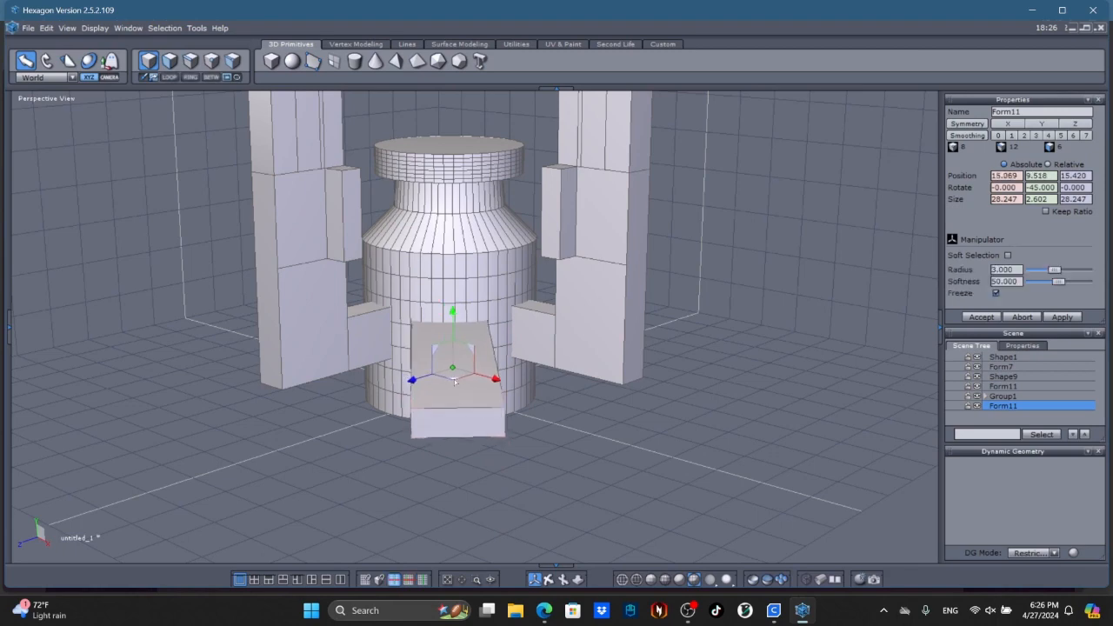
mouse_move(455, 381)
mouse_down()
mouse_move(454, 406)
mouse_move(452, 392)
mouse_up()
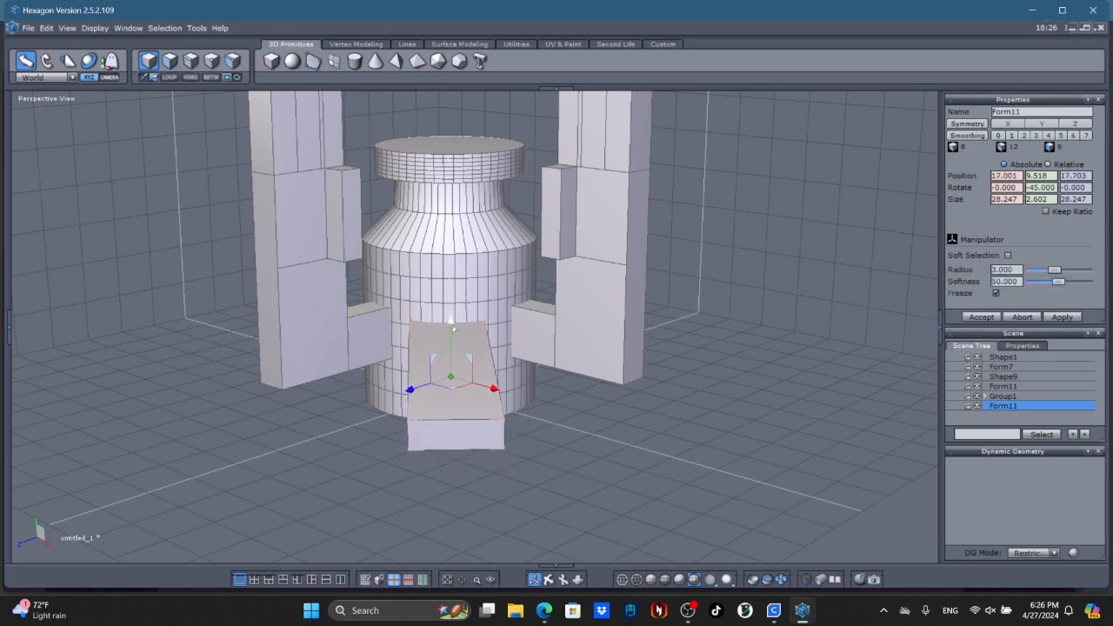
drag(451, 321, 451, 327)
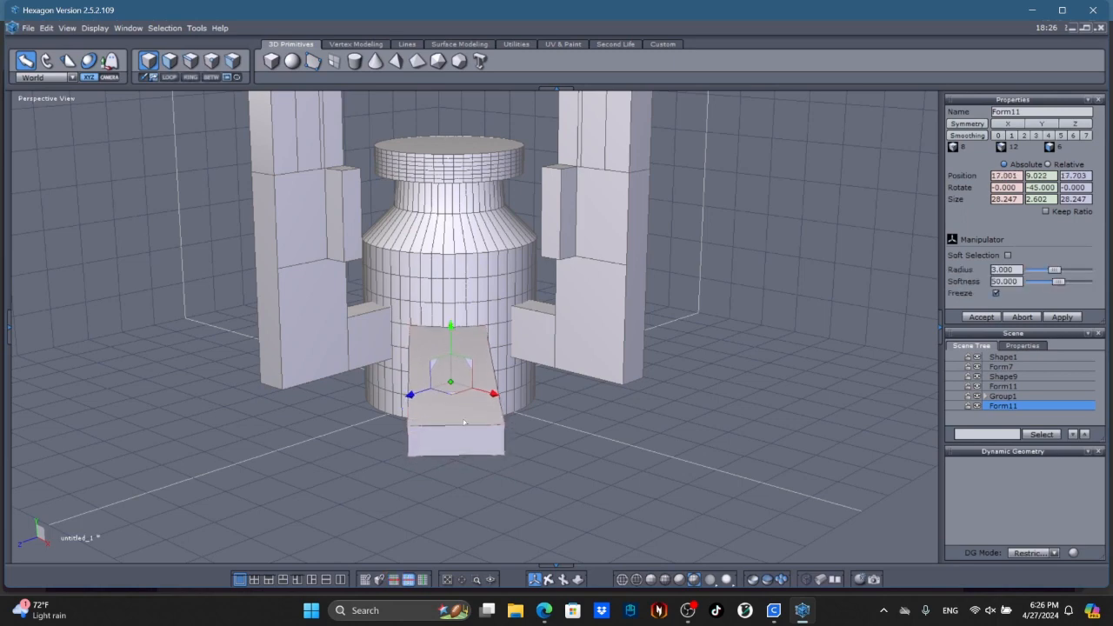
Step: Check the plank from the side and push it deeper into the bottle body at about X 15.1, Z 16.1
scroll(445, 361, up, 6)
scroll(444, 362, down, 8)
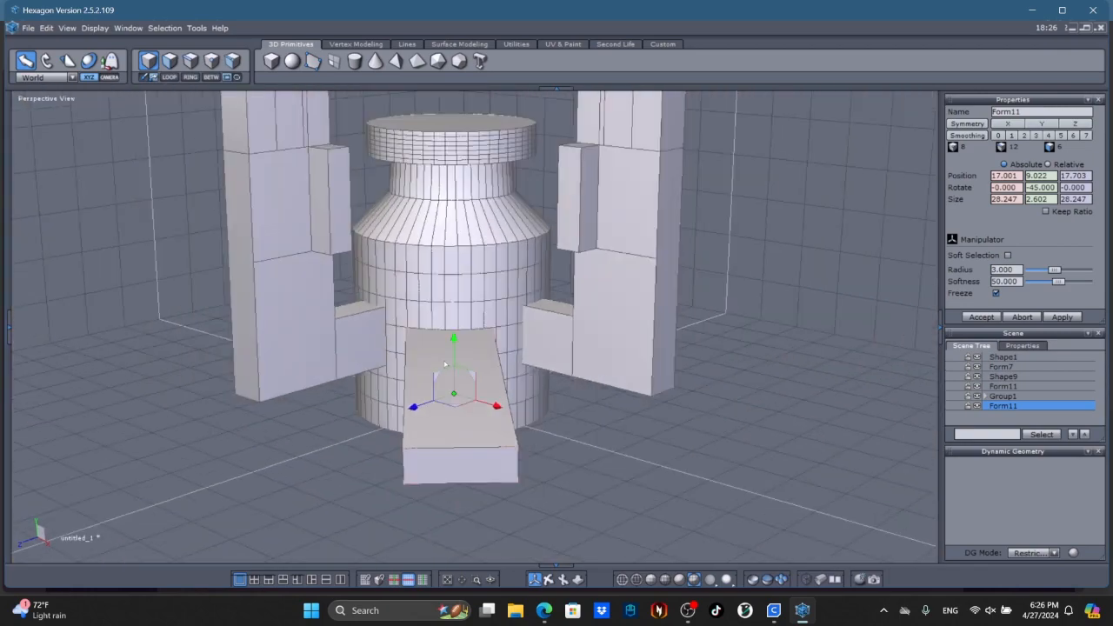
click(551, 581)
right_drag(561, 523, 525, 516)
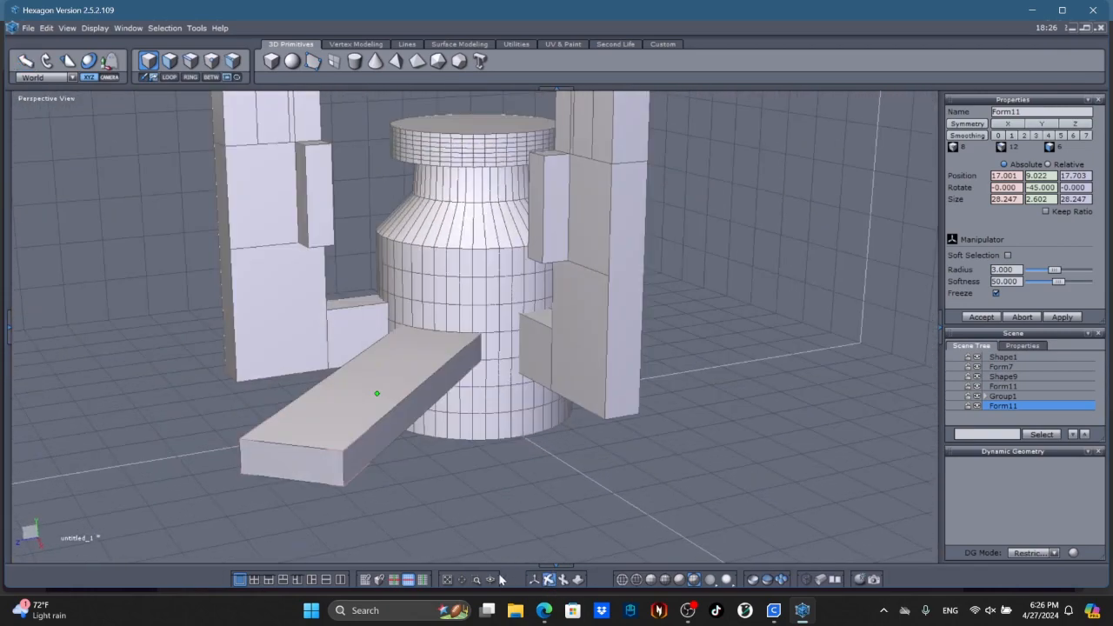
click(534, 579)
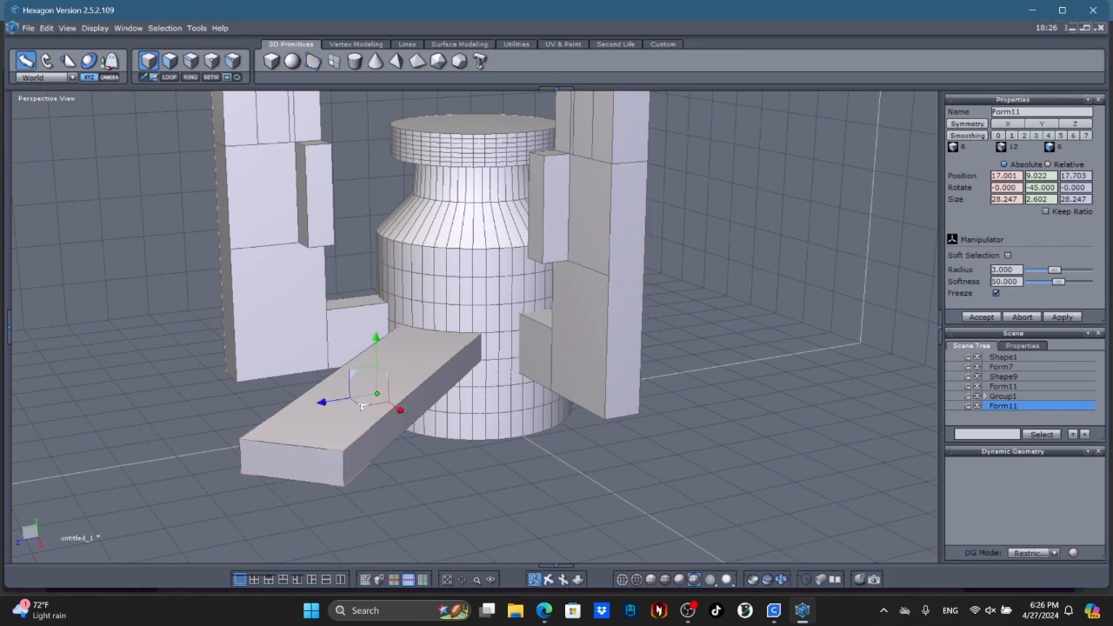
mouse_move(362, 406)
mouse_down()
mouse_move(348, 416)
mouse_move(372, 396)
mouse_up()
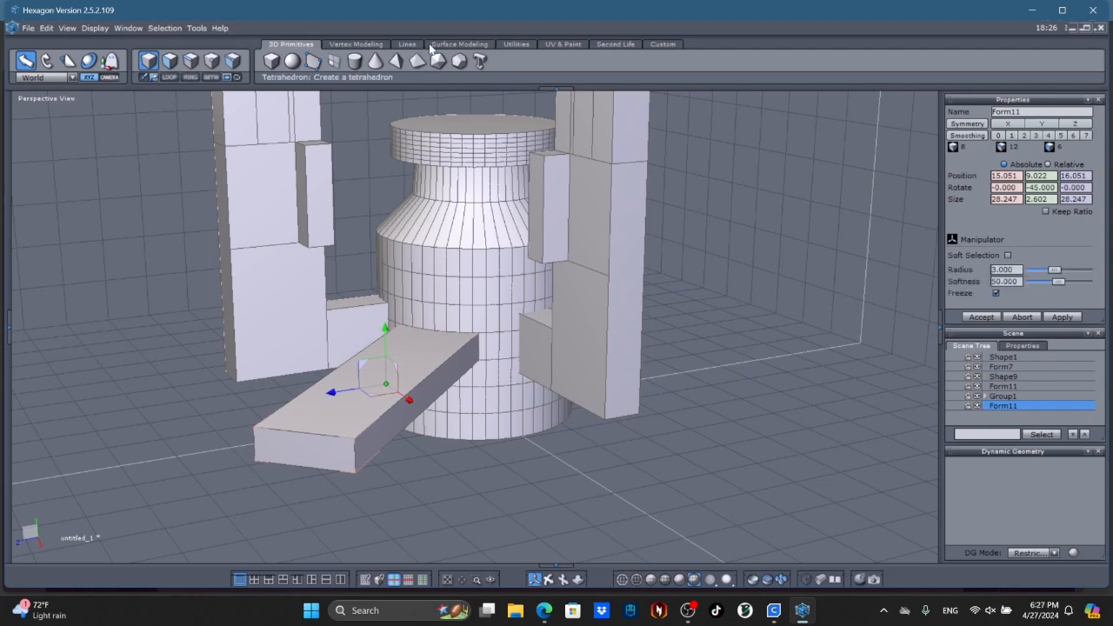
Step: Try subtracting the plank from the bottle body with a boolean operation and undo the cut
click(459, 43)
click(396, 61)
click(397, 231)
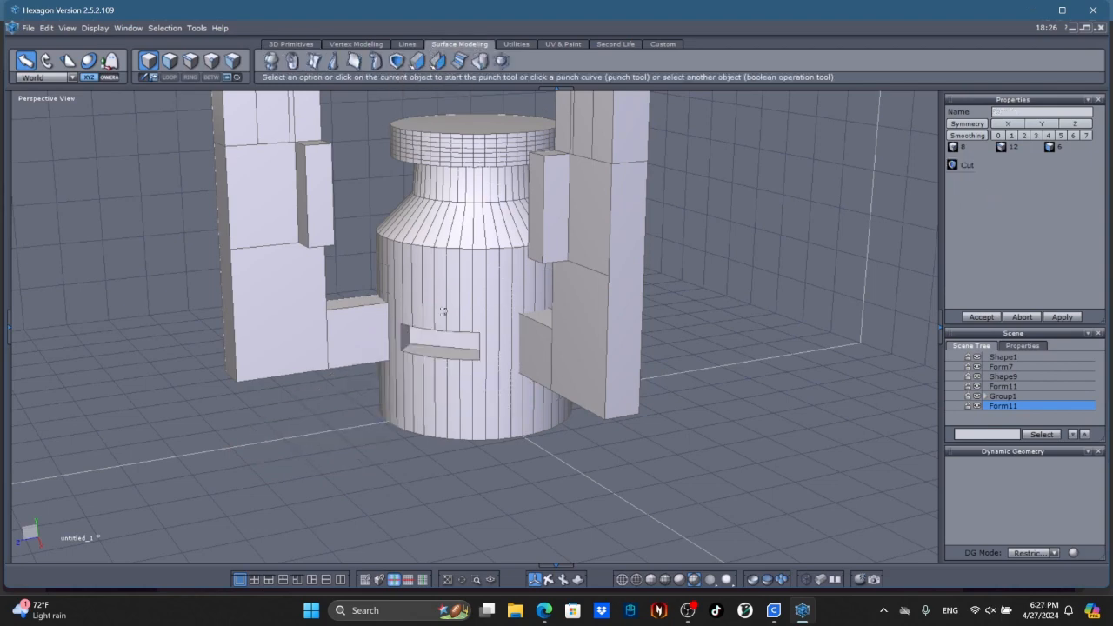
click(549, 581)
drag(487, 537, 531, 505)
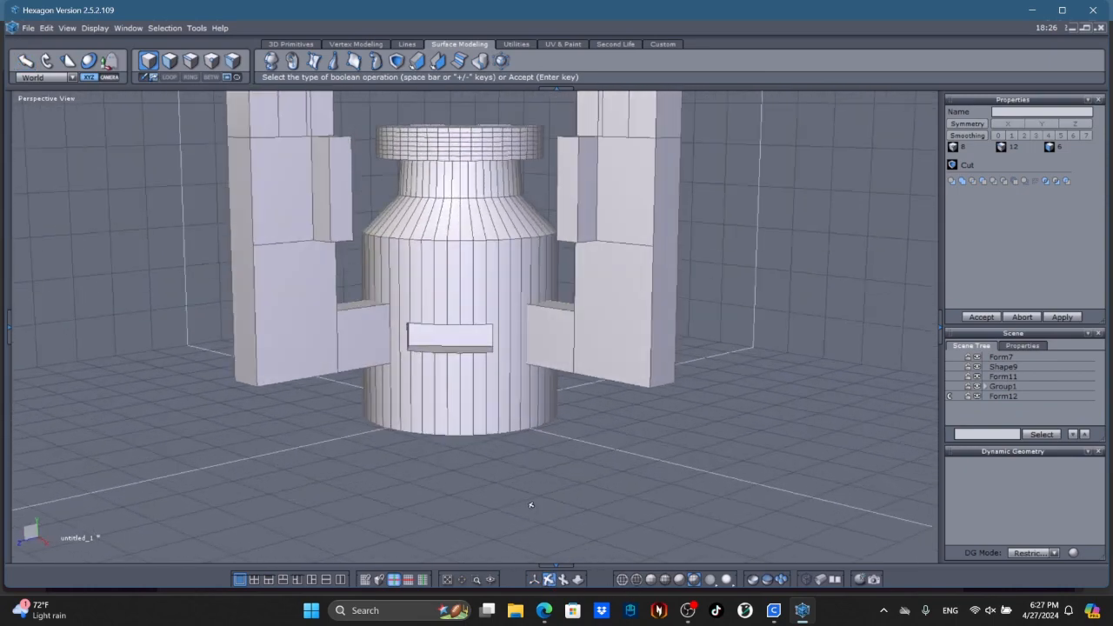
click(994, 317)
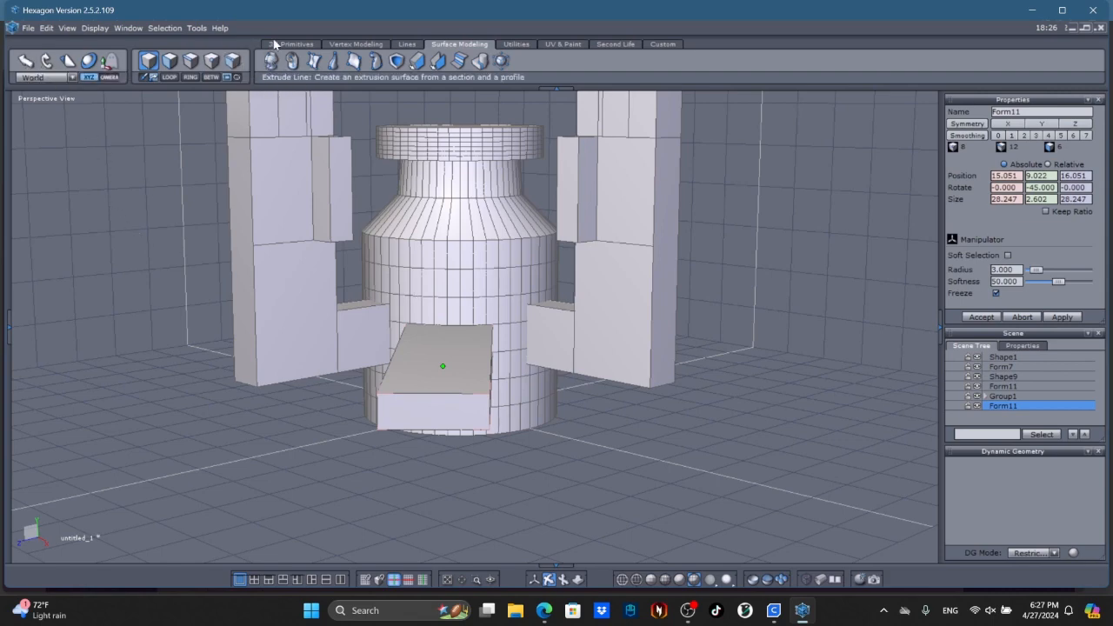
Step: Shift the plank to about X 15.5, Z 15.9 and subtract it from the bottle body with a boolean operation
click(534, 579)
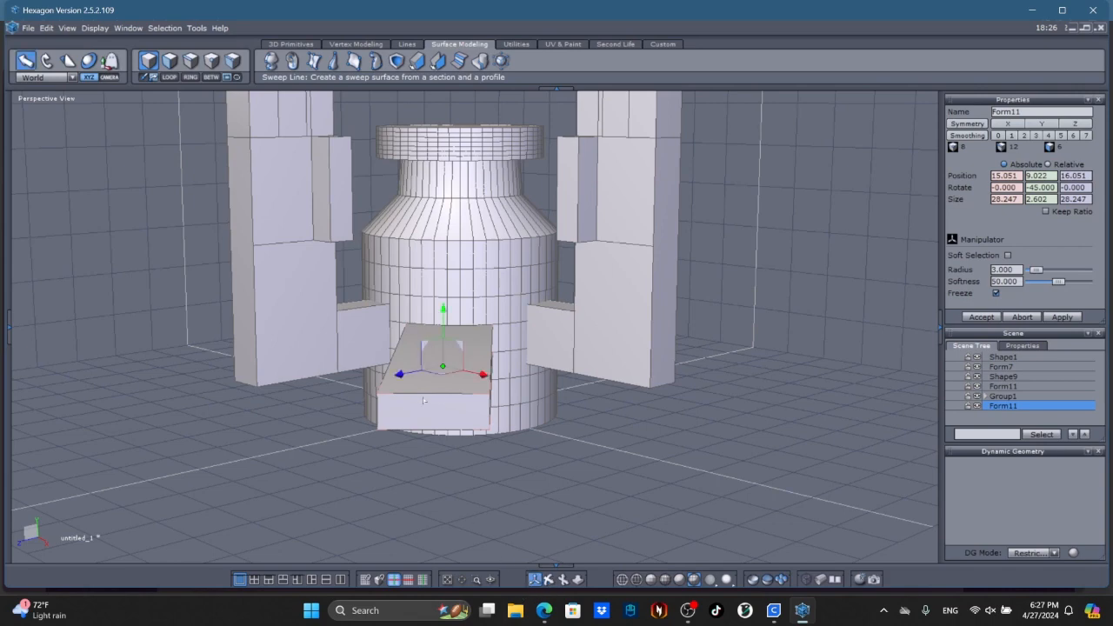
drag(443, 376, 405, 380)
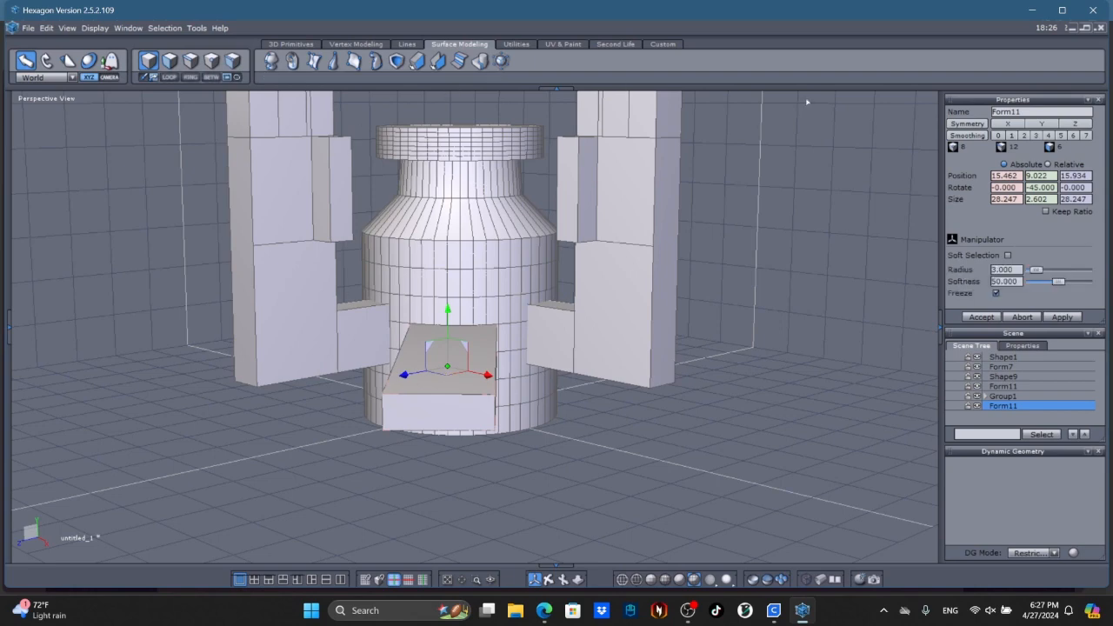
click(439, 60)
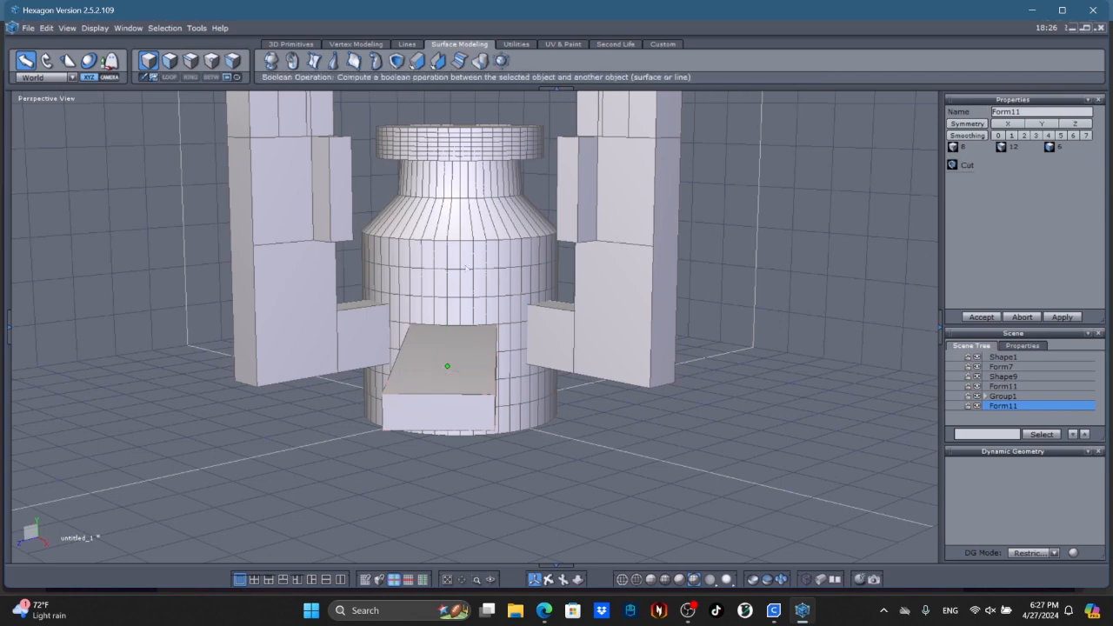
click(429, 306)
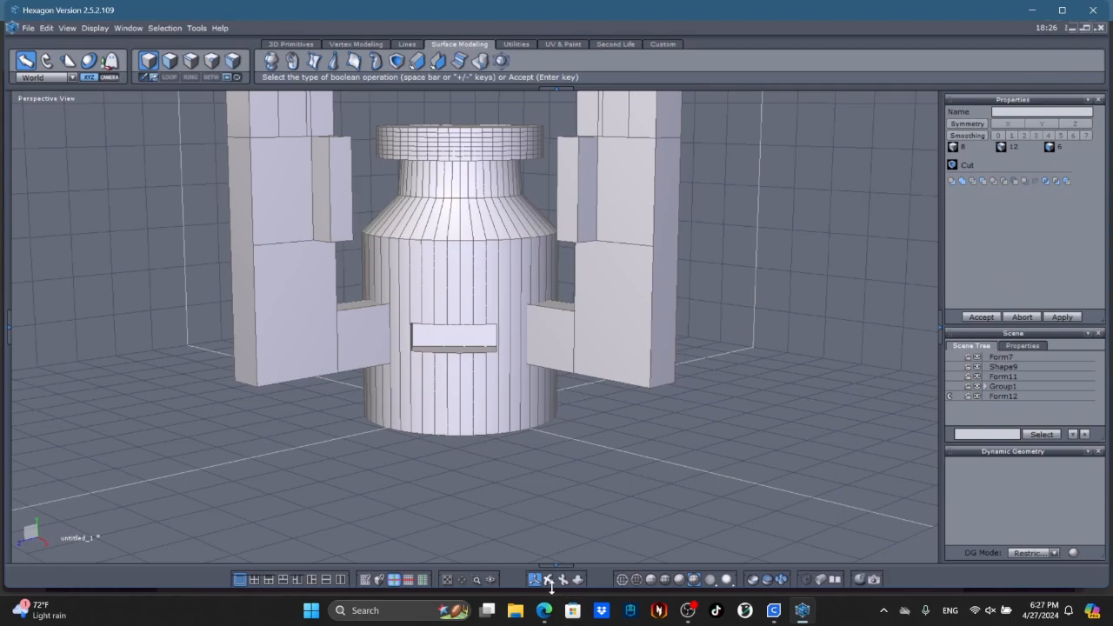
middle_drag(513, 544, 466, 511)
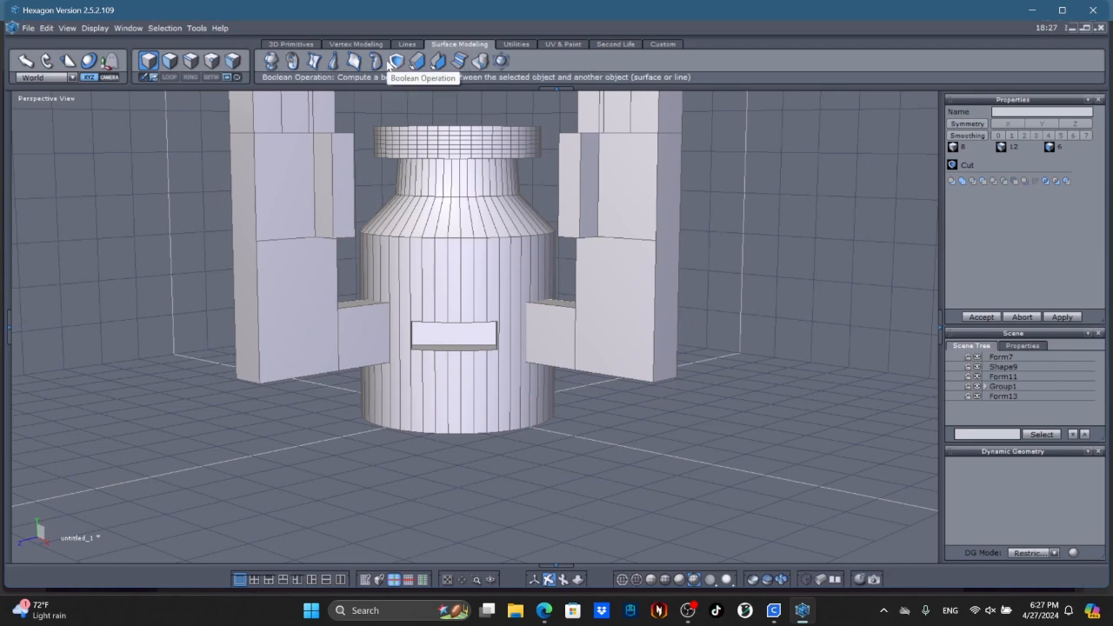
Step: Create a cube about 2.6 units wide on the grid below the arm beside the bottle
click(291, 43)
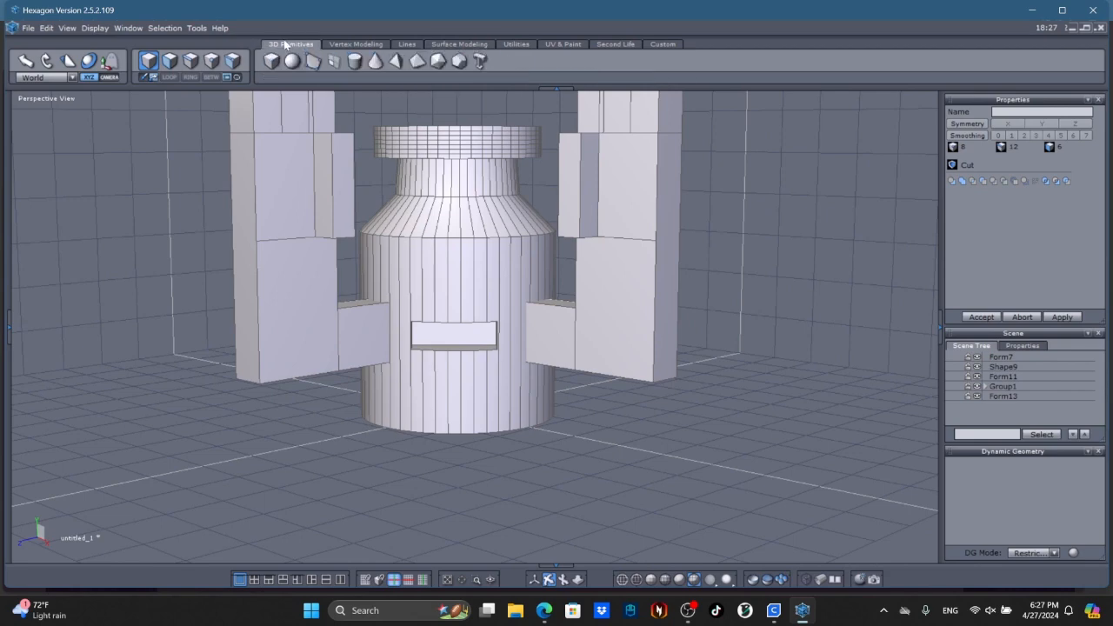
click(271, 60)
click(293, 465)
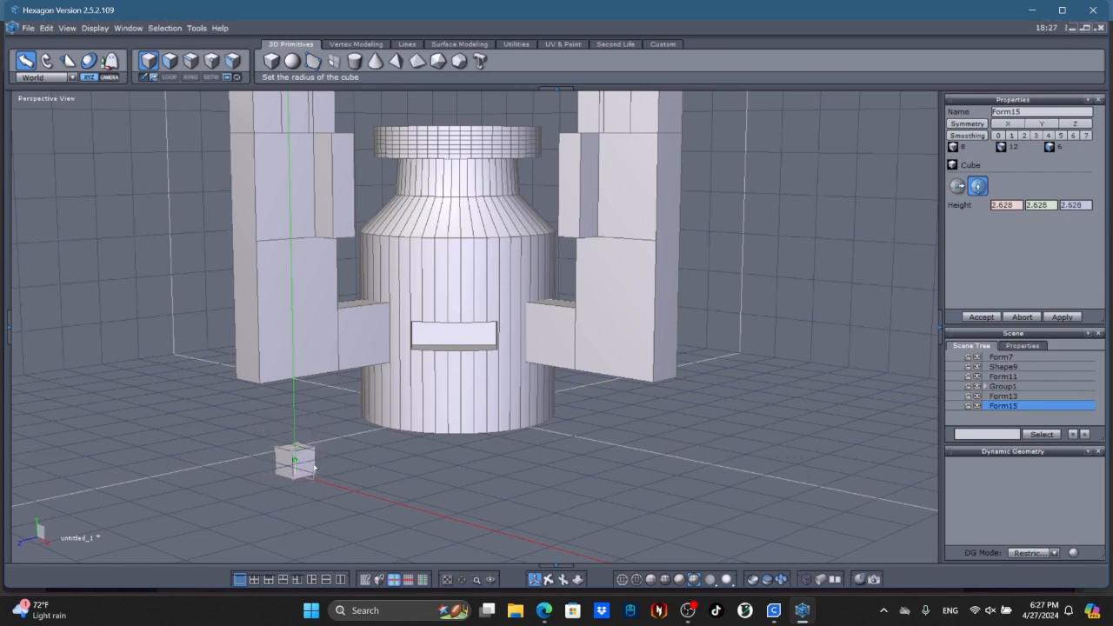
click(305, 484)
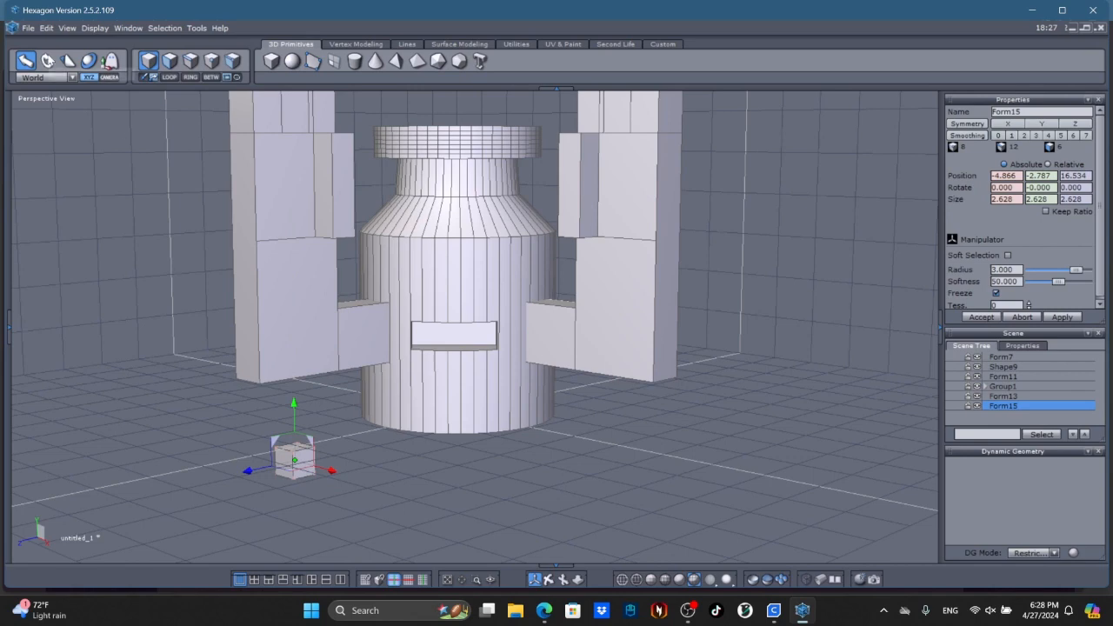
Step: Scale the cube into a block about 11.8 long in X and 3.7 in Y and Z, and clone it
click(67, 60)
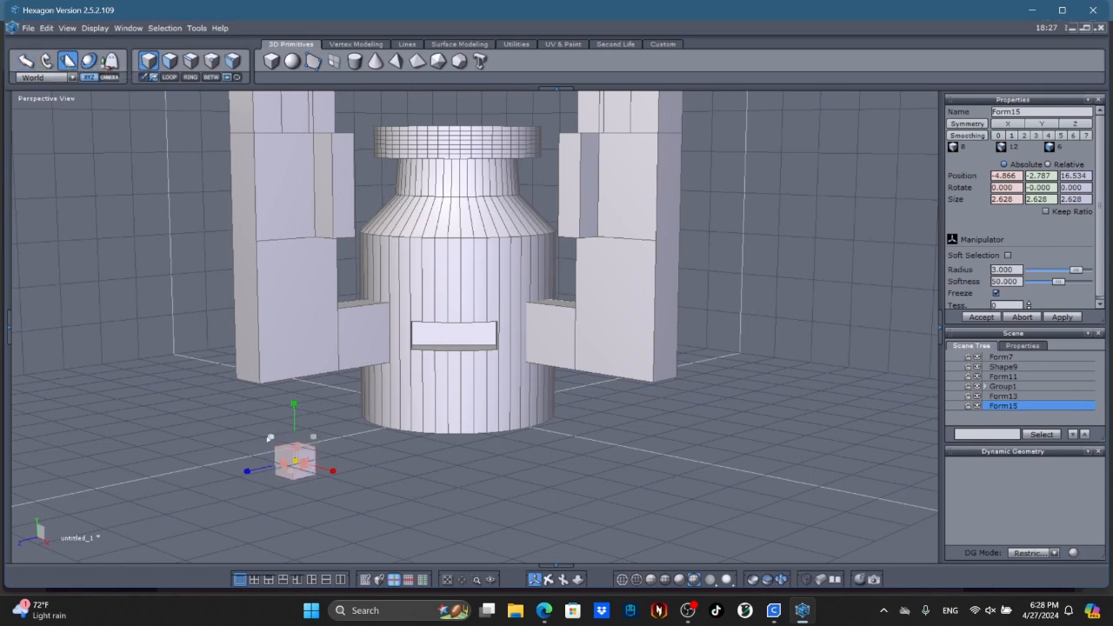
drag(269, 437, 271, 438)
drag(332, 473, 488, 557)
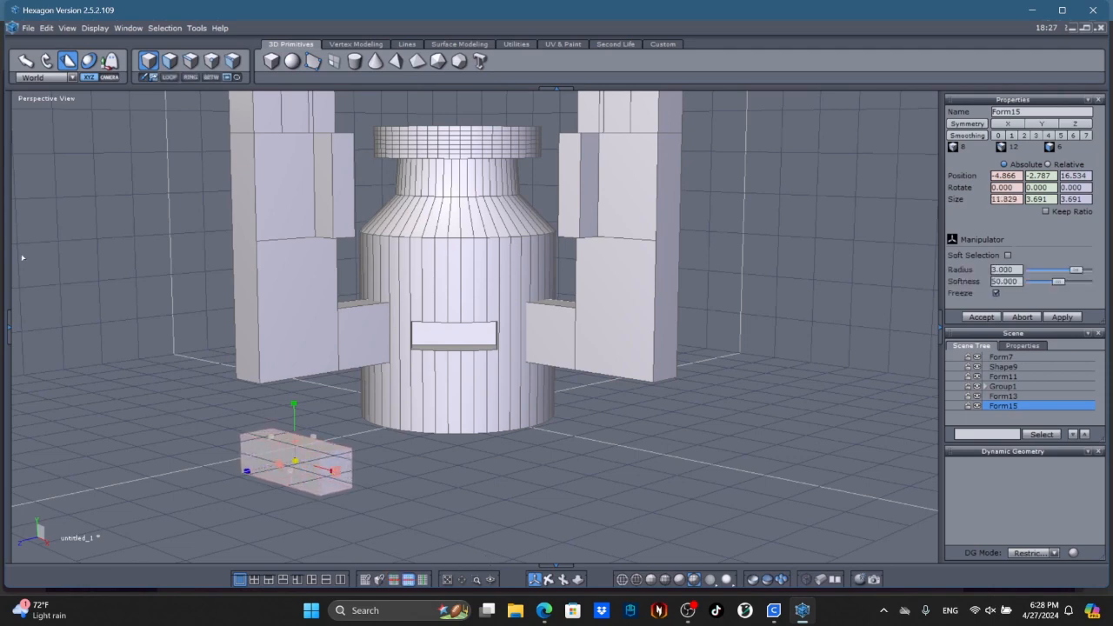
click(46, 28)
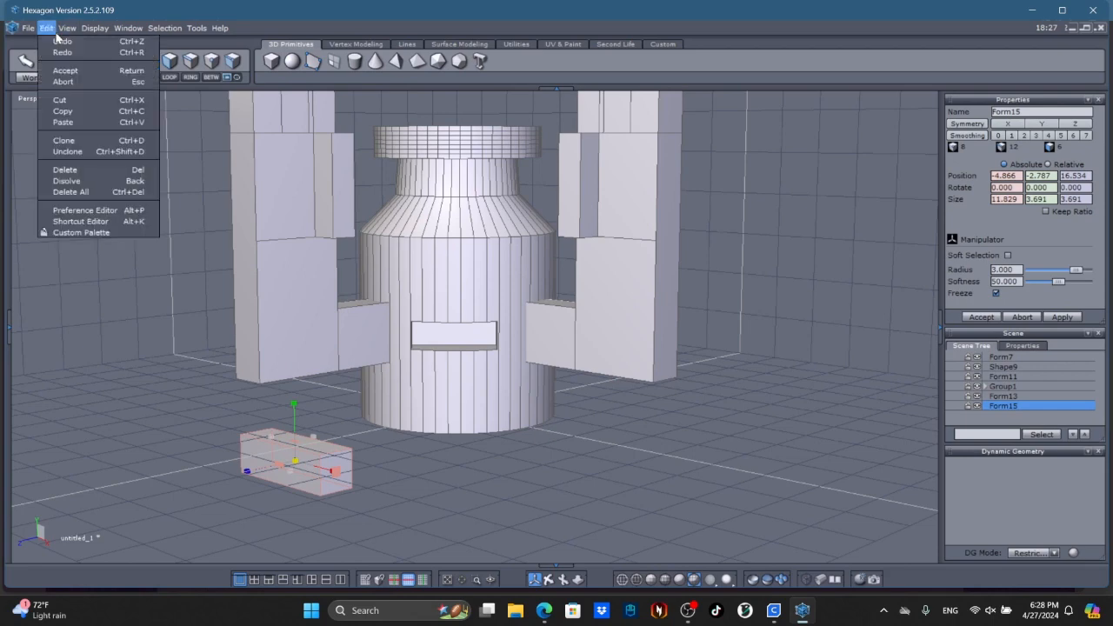
click(80, 141)
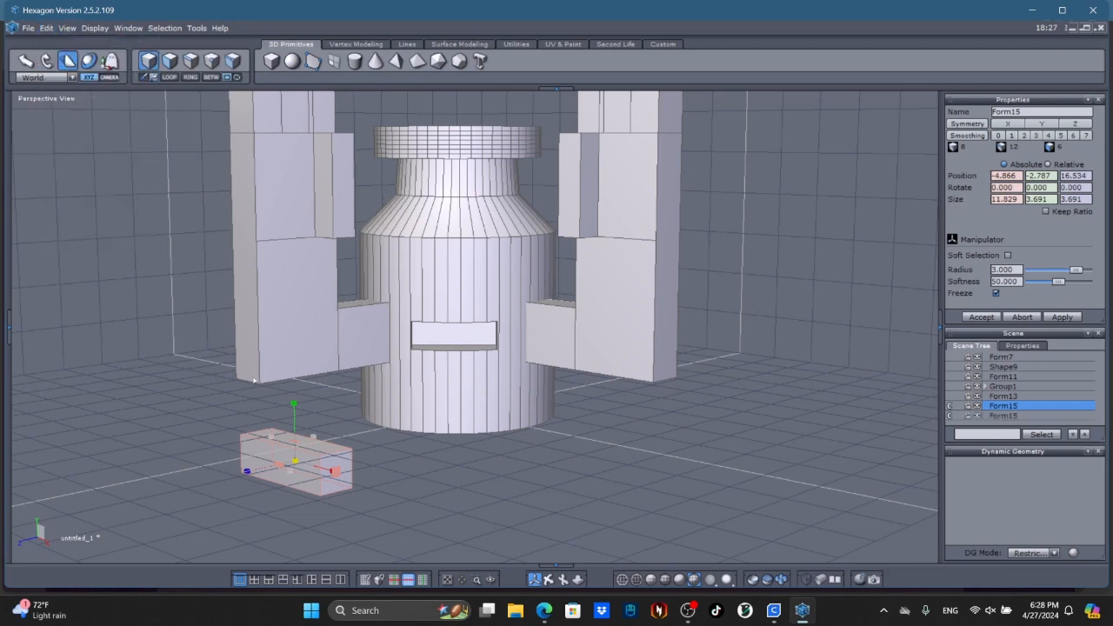
Step: Move the cloned block along Z to about 23.6 so it stands beside the original block
click(25, 60)
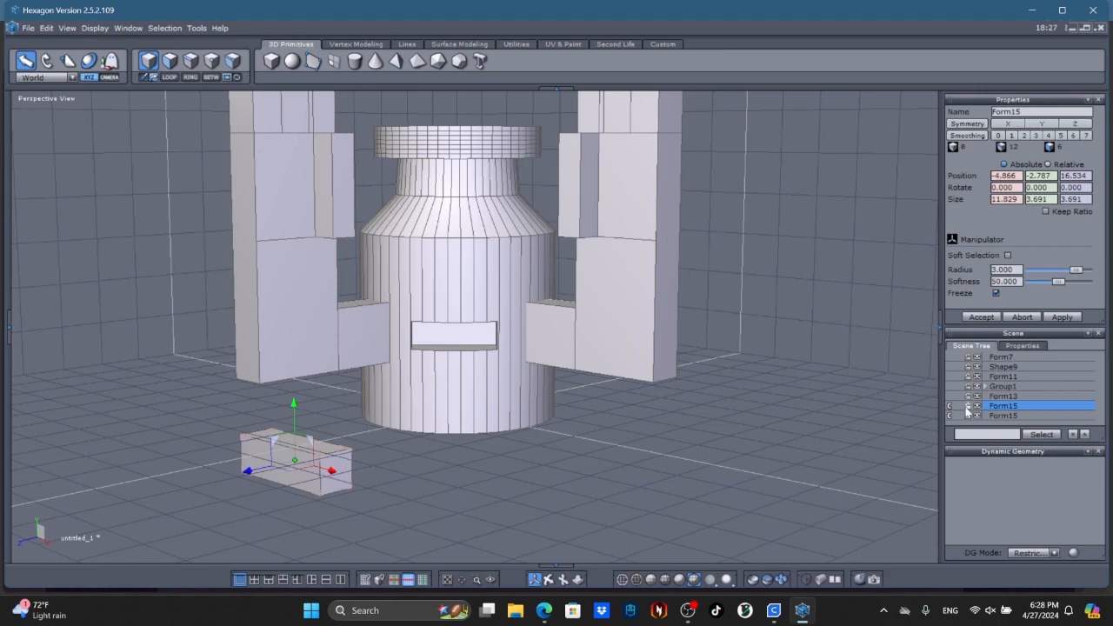
click(951, 418)
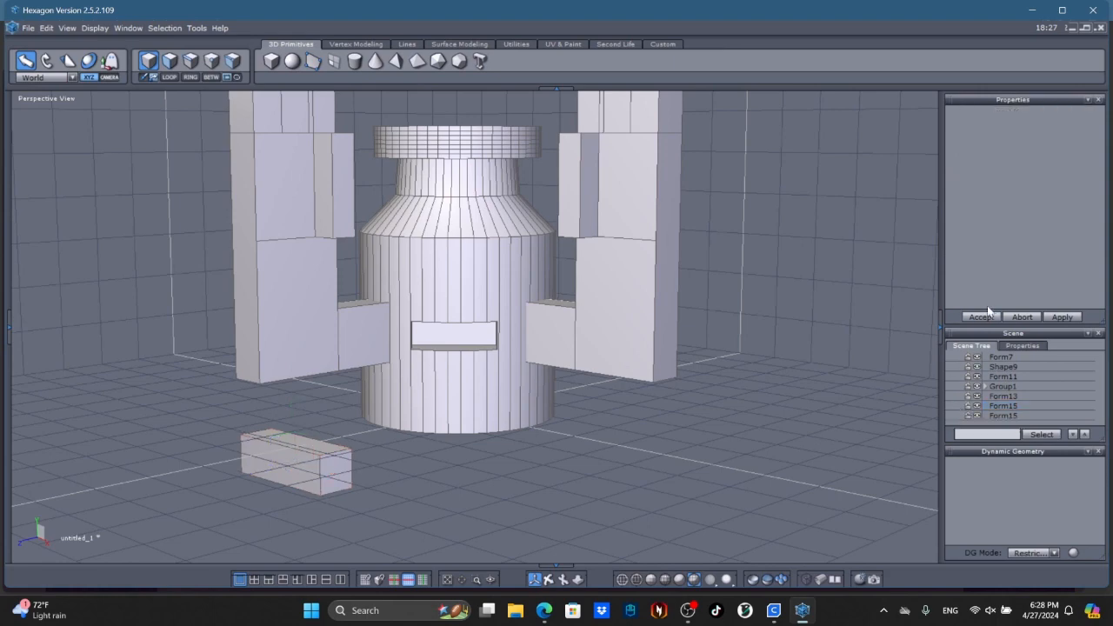
click(1003, 416)
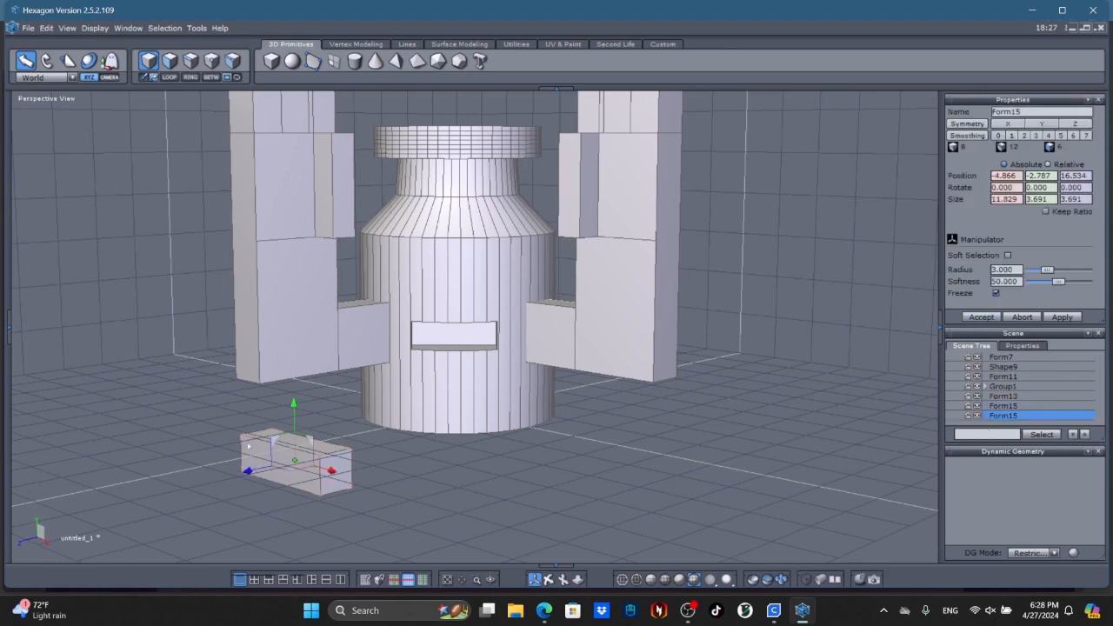
mouse_move(248, 476)
mouse_down()
mouse_move(185, 504)
mouse_move(182, 524)
mouse_move(195, 524)
mouse_move(183, 529)
mouse_up()
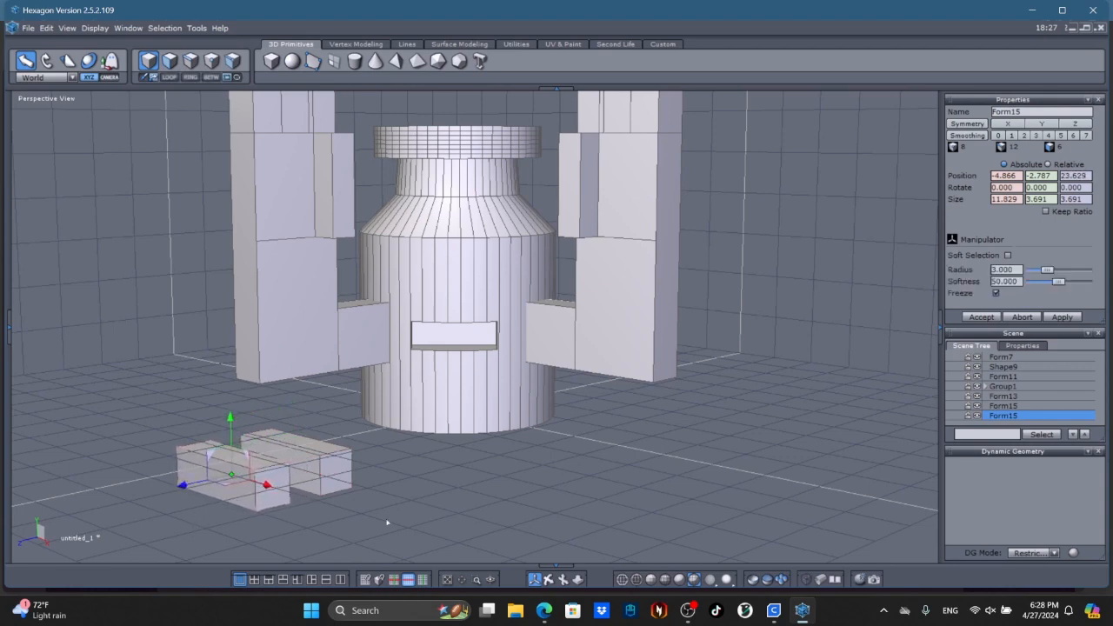
Step: Switch to the browser to check the eye shapes in the Flappy reference picture, and return to Hexagon
click(544, 610)
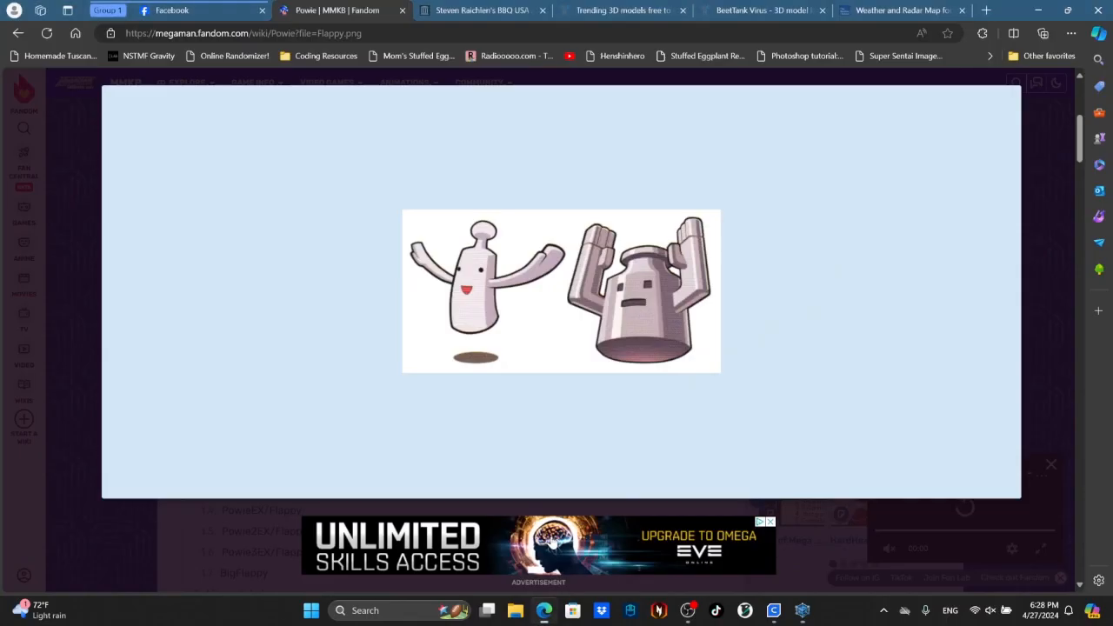
mouse_move(546, 612)
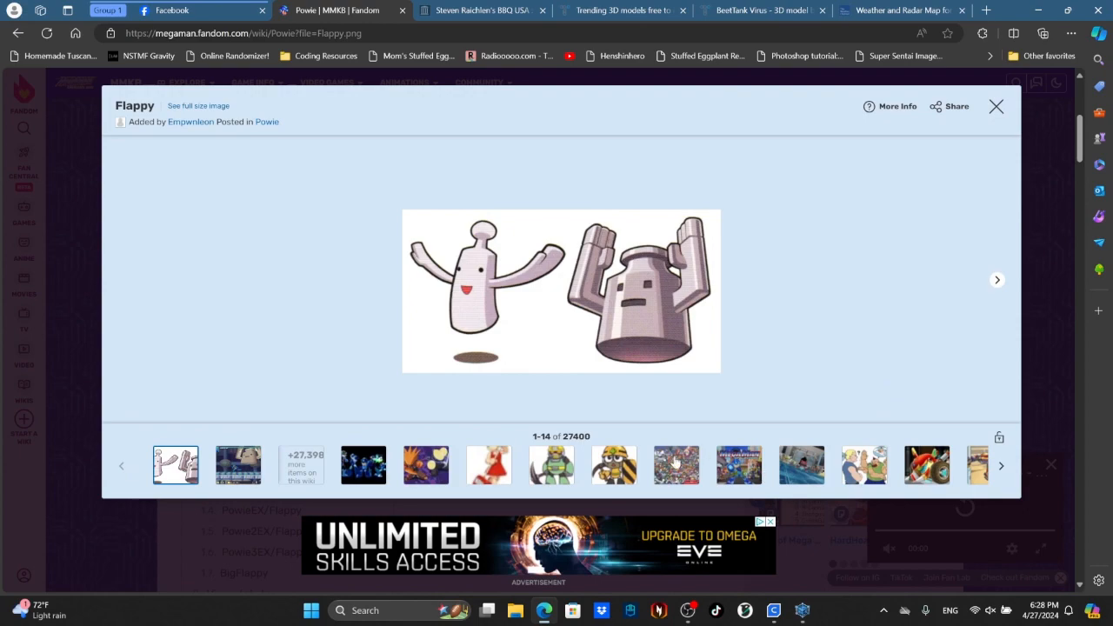
click(801, 610)
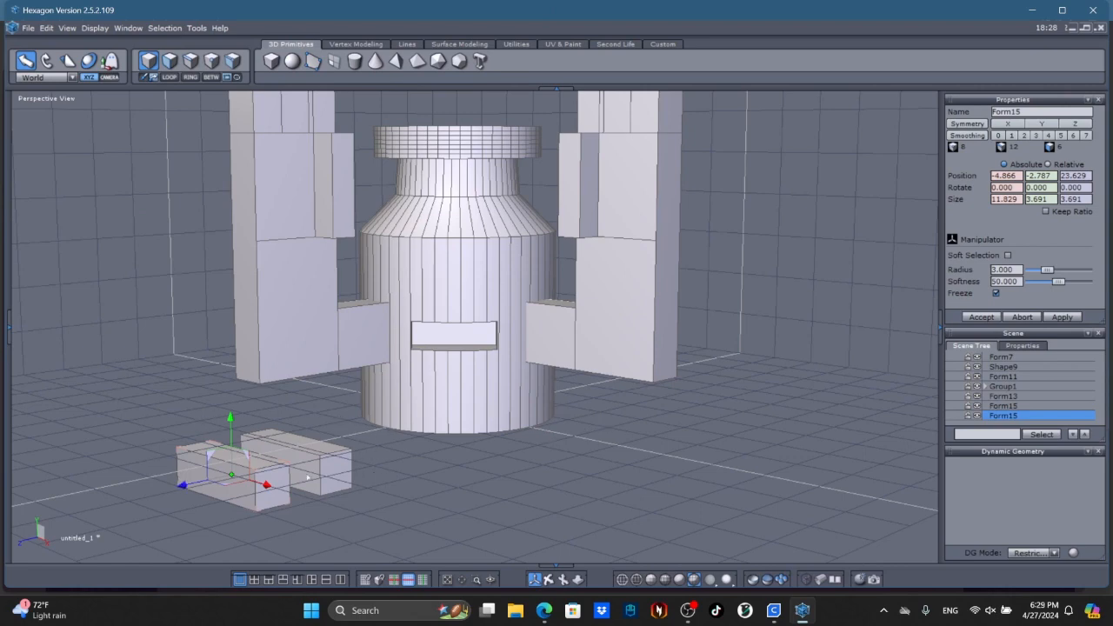
Step: Select both blocks beside the bottle and combine them into one group
right_click(331, 461)
right_click(331, 461)
click(357, 469)
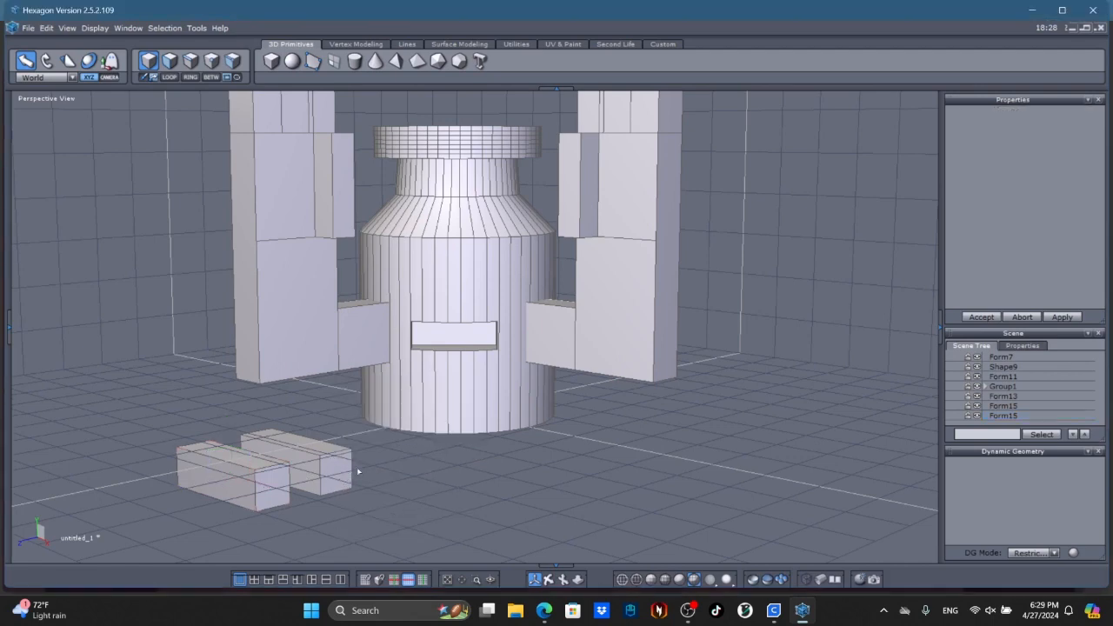
click(231, 480)
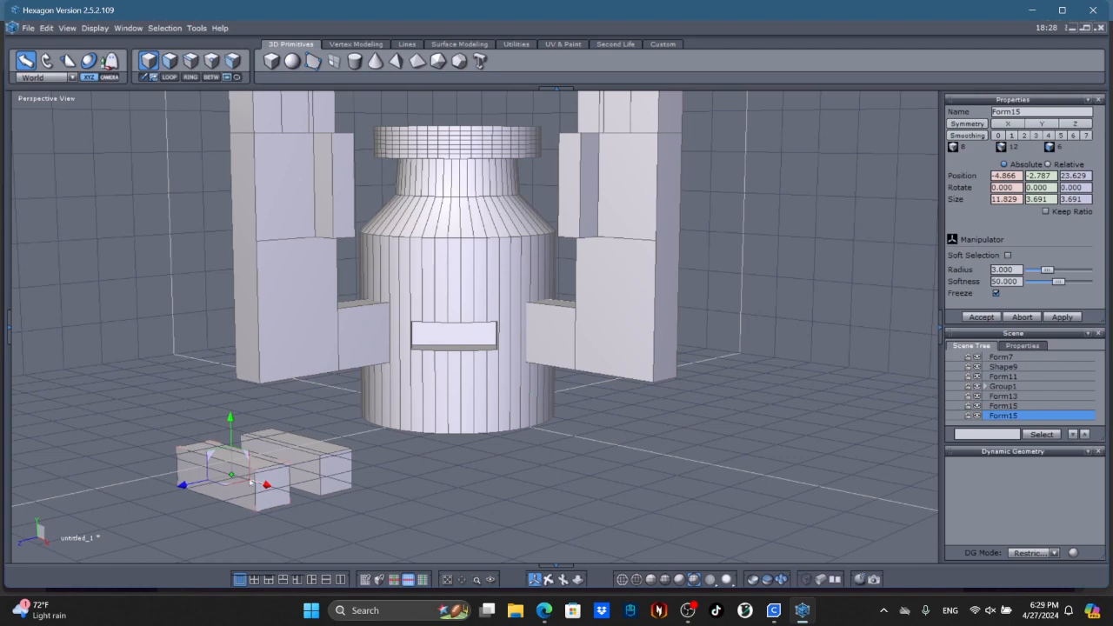
shift+click(252, 479)
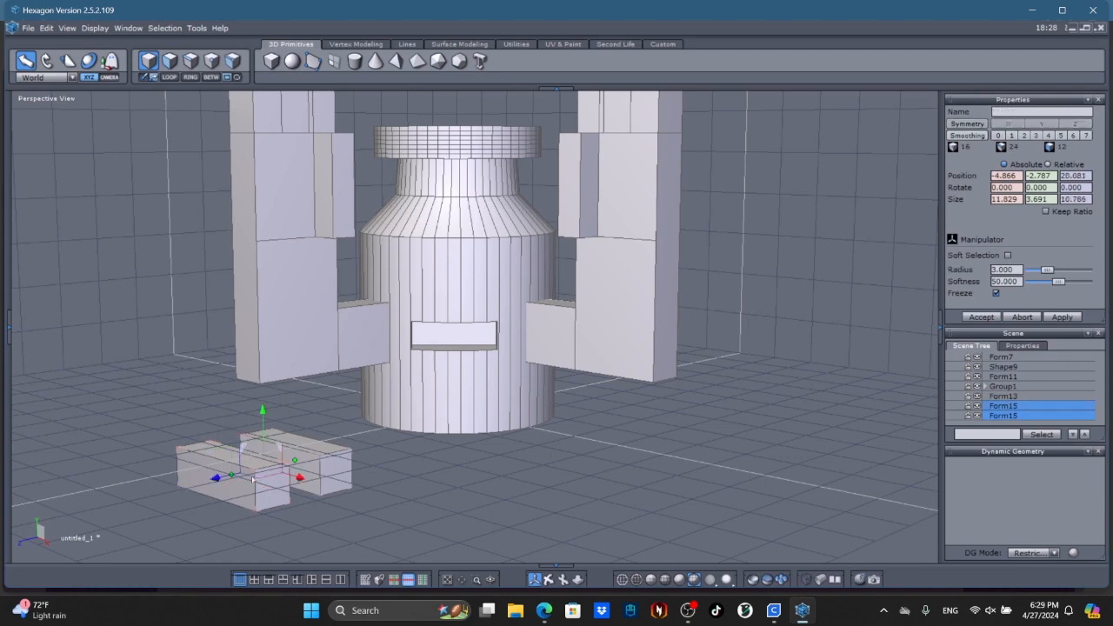
click(515, 44)
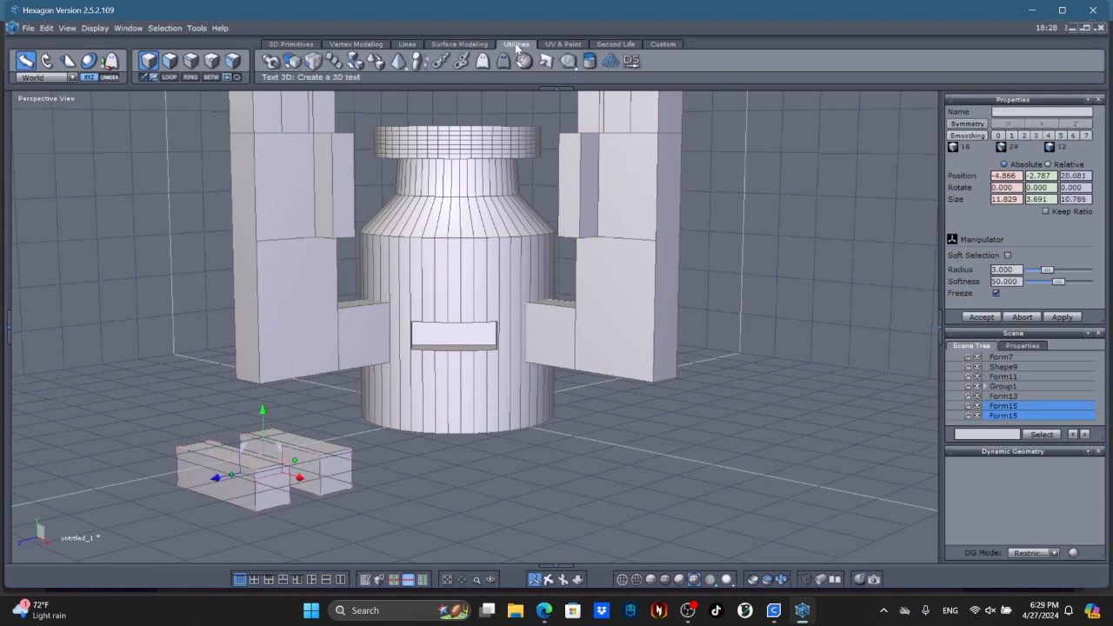
click(446, 61)
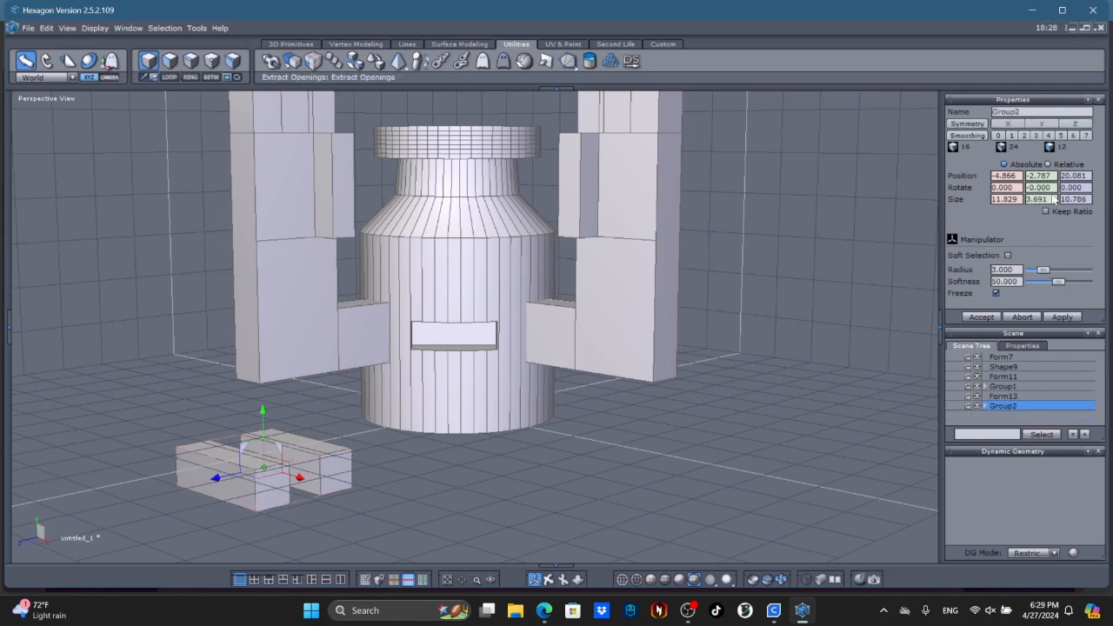
Step: Set the block group's Y rotation to -45 degrees
drag(1055, 189, 757, 213)
text(45)
key(Return)
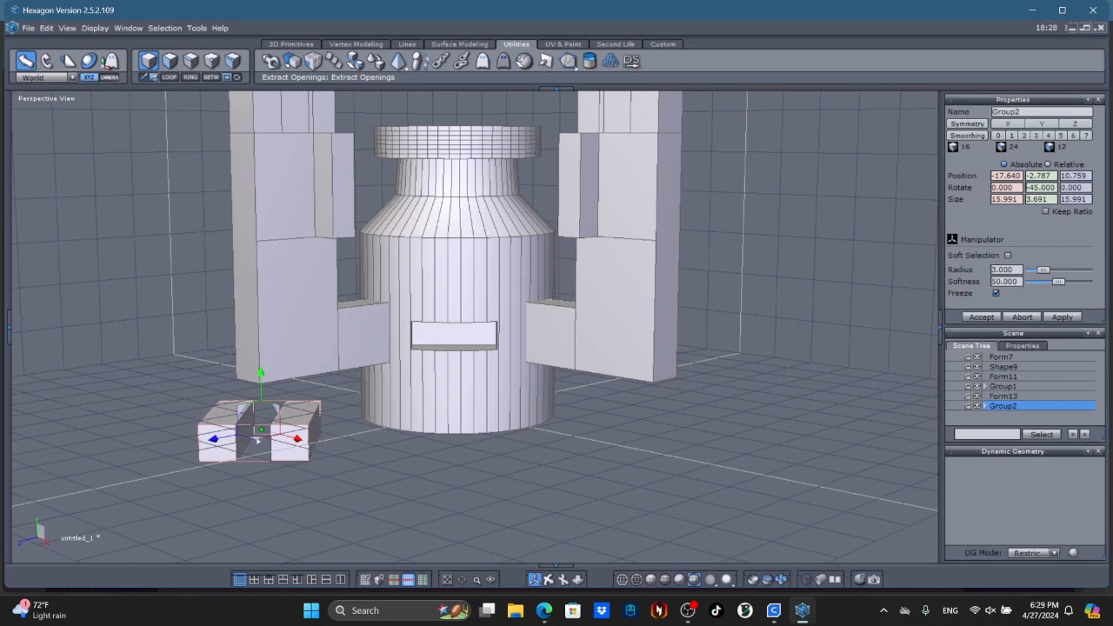
Step: Move the block group to the front of the bottle above the mouth slot, at about X 10.2, Y 14.2, Z 10.7
drag(256, 442, 444, 466)
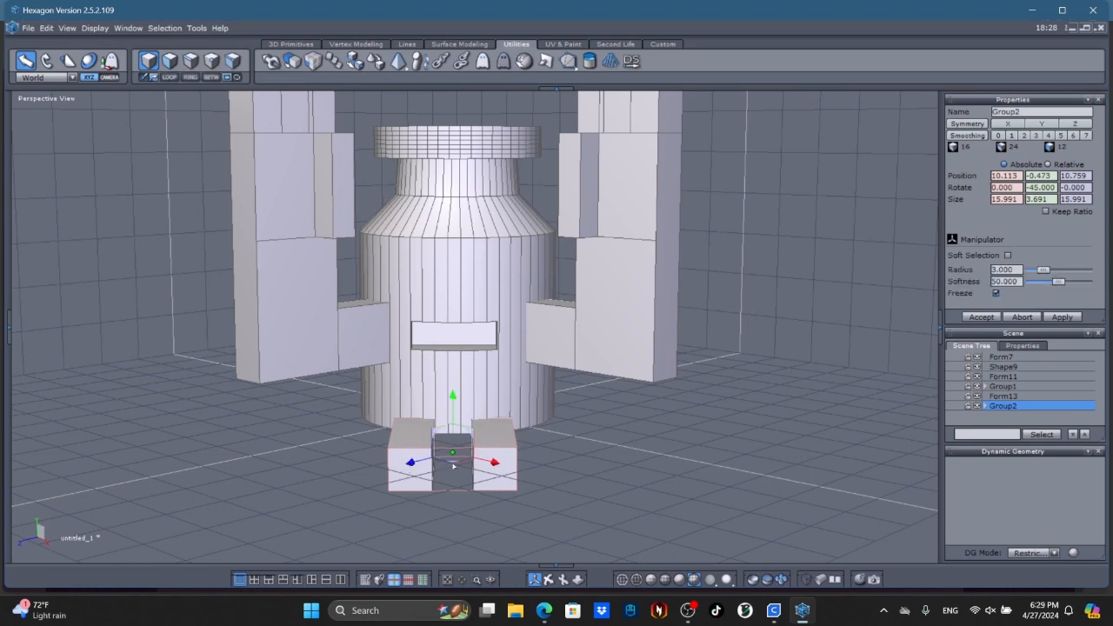
drag(455, 462, 456, 453)
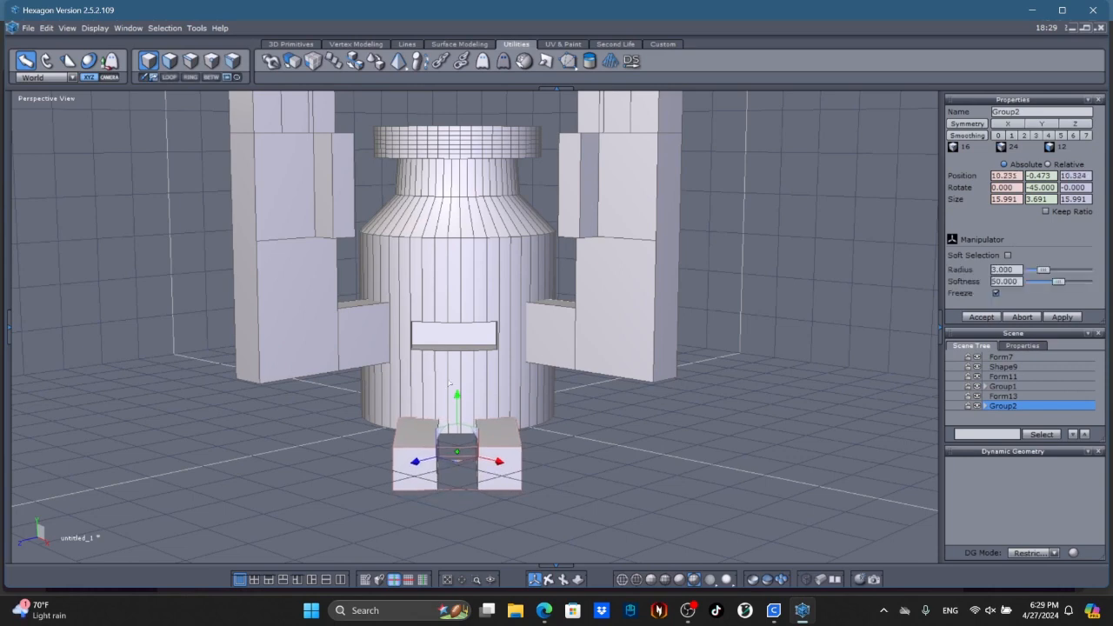
drag(458, 396, 449, 238)
click(549, 580)
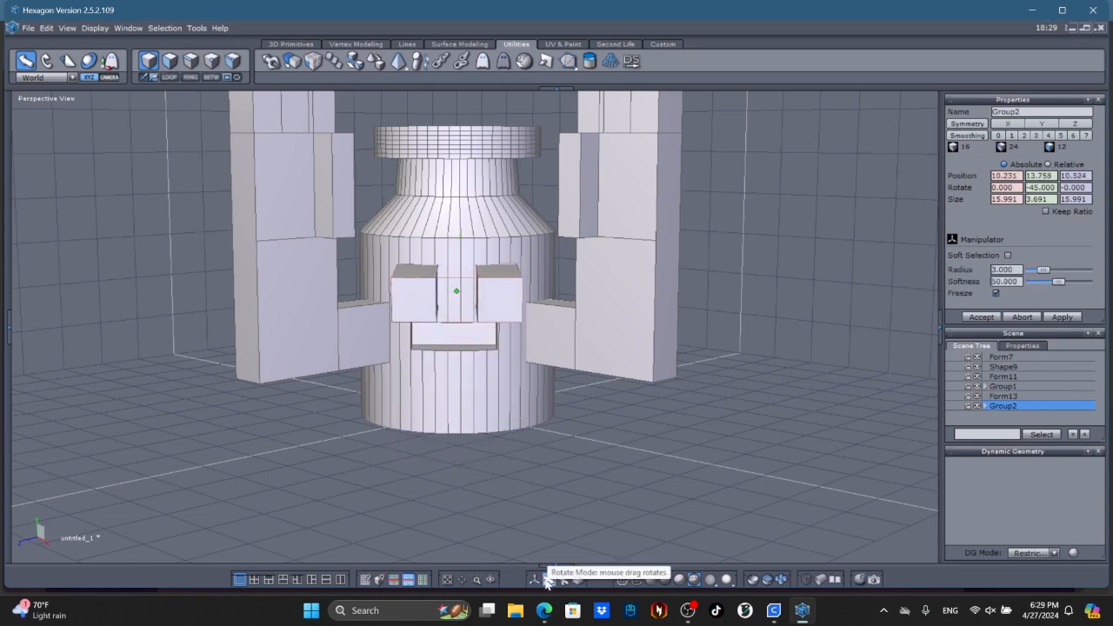
right_drag(496, 515, 496, 497)
click(535, 578)
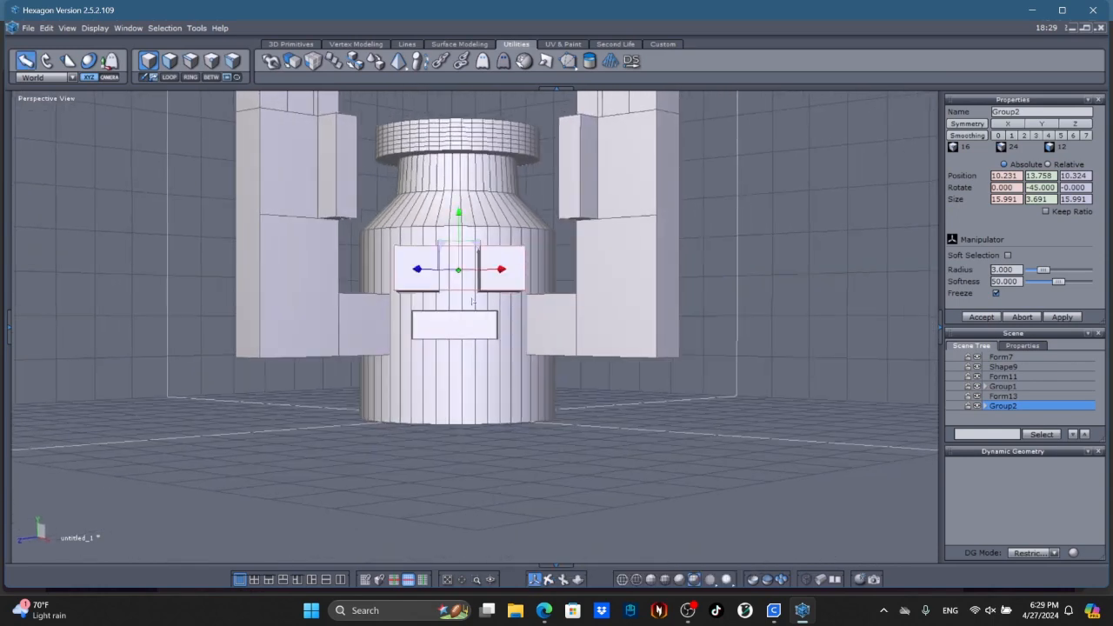
click(548, 579)
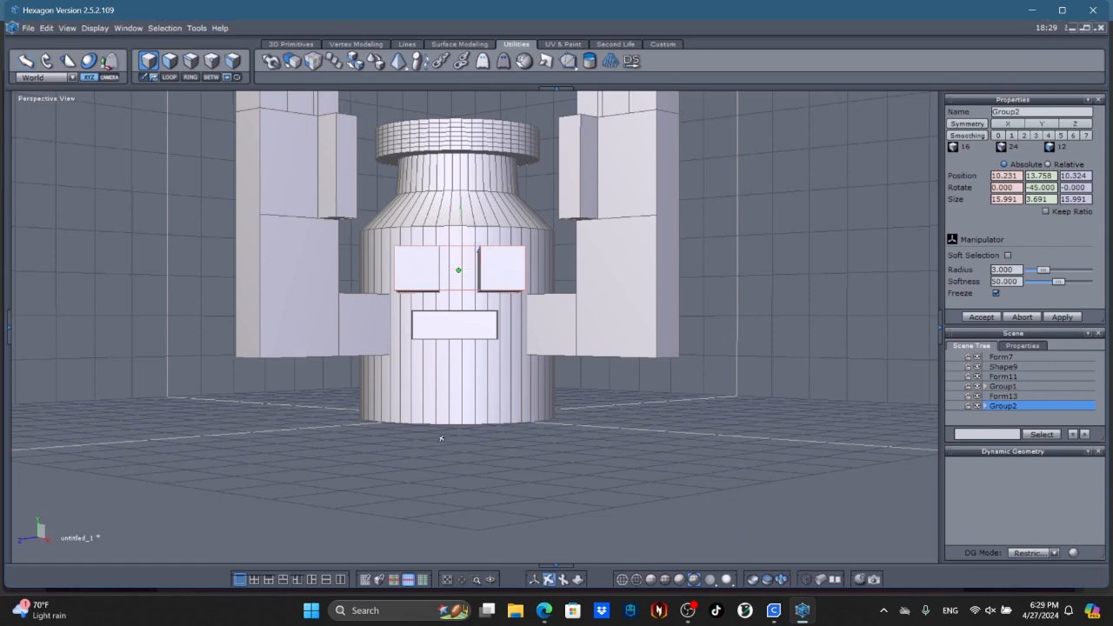
right_drag(484, 521, 471, 501)
click(535, 579)
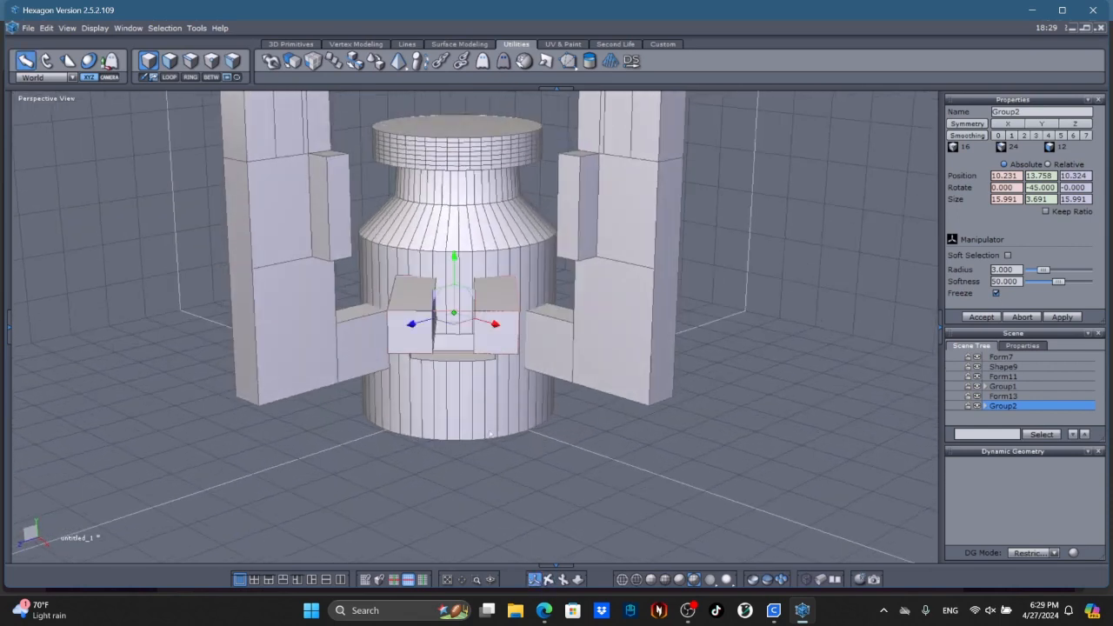
drag(455, 327, 452, 324)
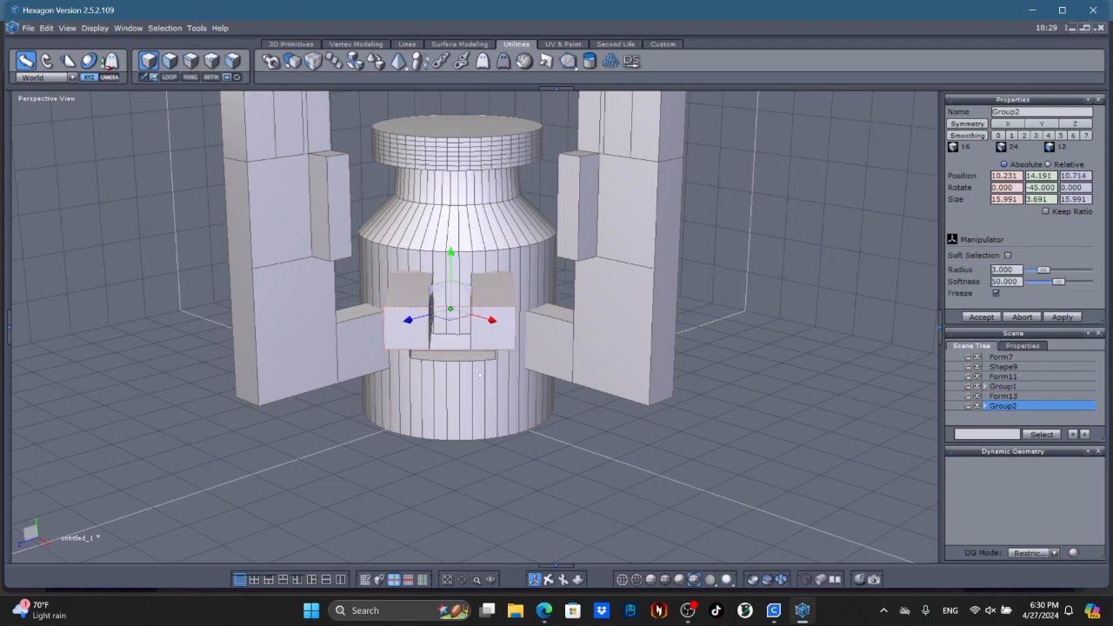
Step: Try subtracting the block group from the bottle body with a boolean operation, inspect the eye cuts and abort it
click(408, 45)
click(434, 45)
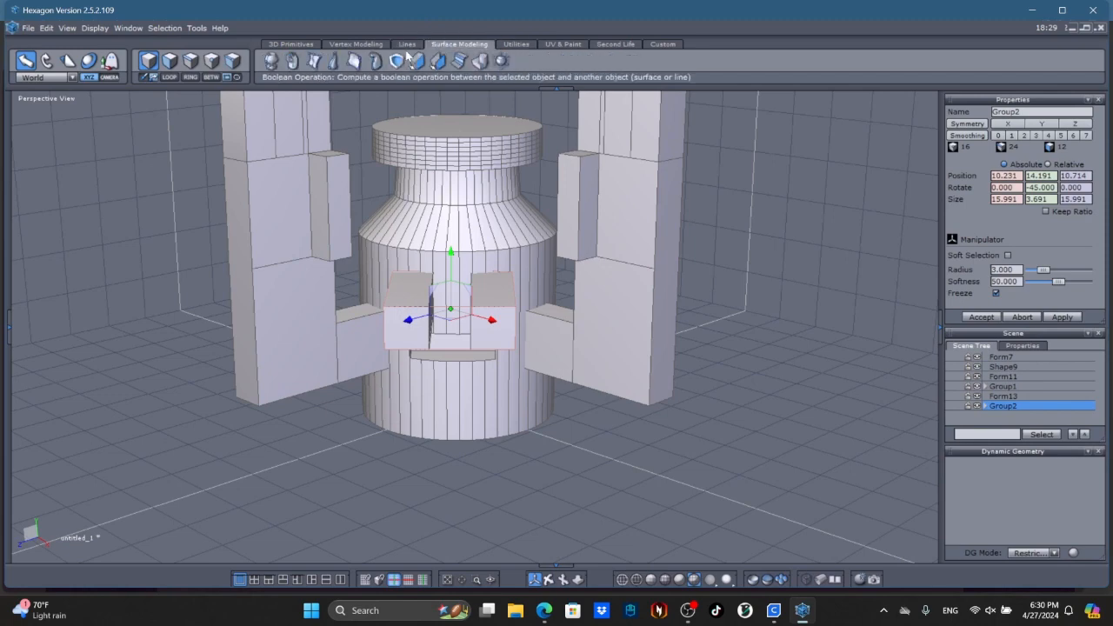
click(396, 61)
click(466, 275)
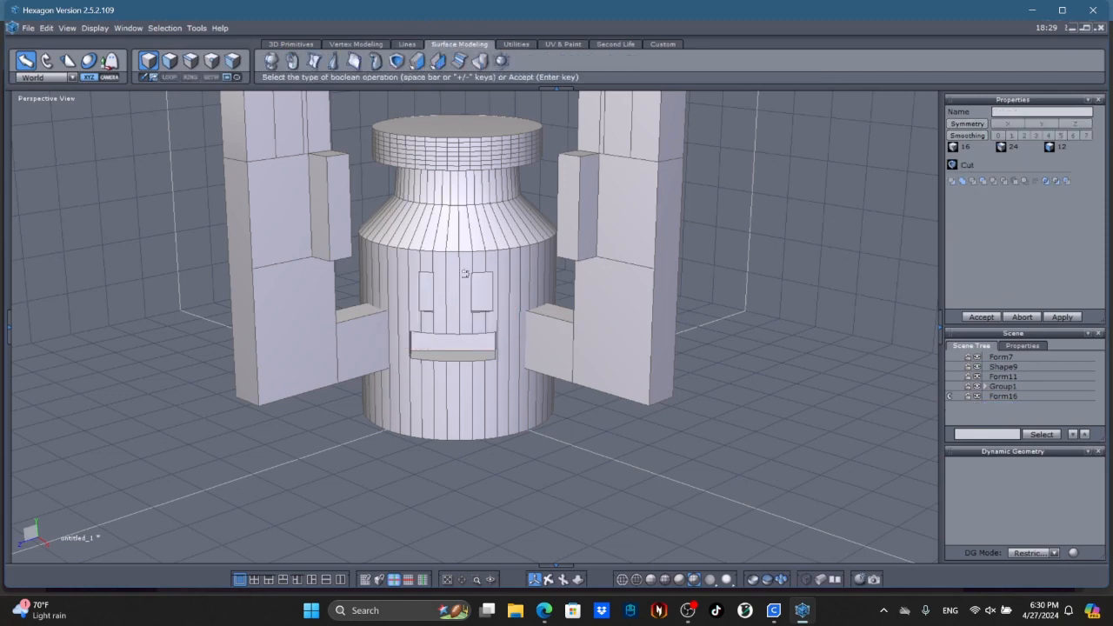
scroll(443, 320, up, 3)
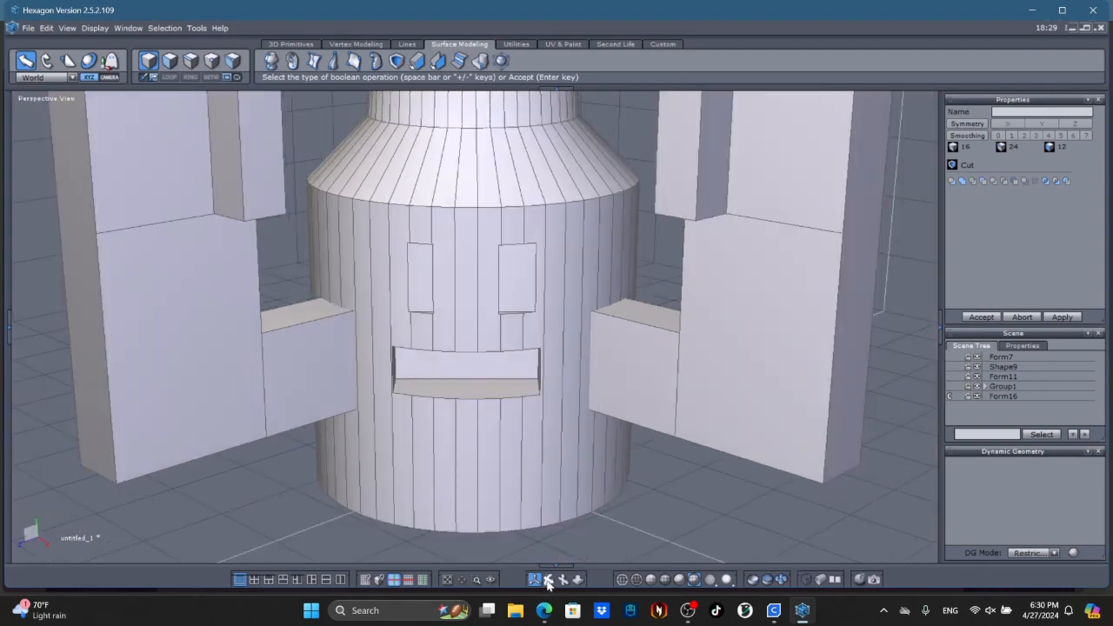
mouse_move(549, 579)
mouse_down()
mouse_move(528, 492)
mouse_move(554, 506)
mouse_move(529, 536)
mouse_move(426, 556)
mouse_move(536, 566)
mouse_up()
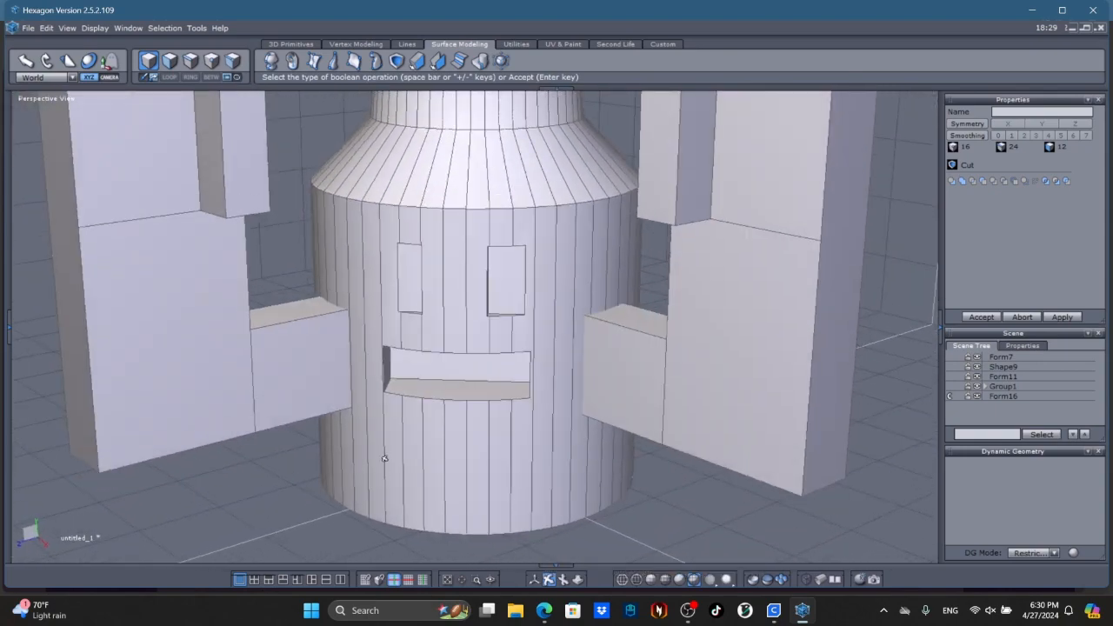
click(1024, 317)
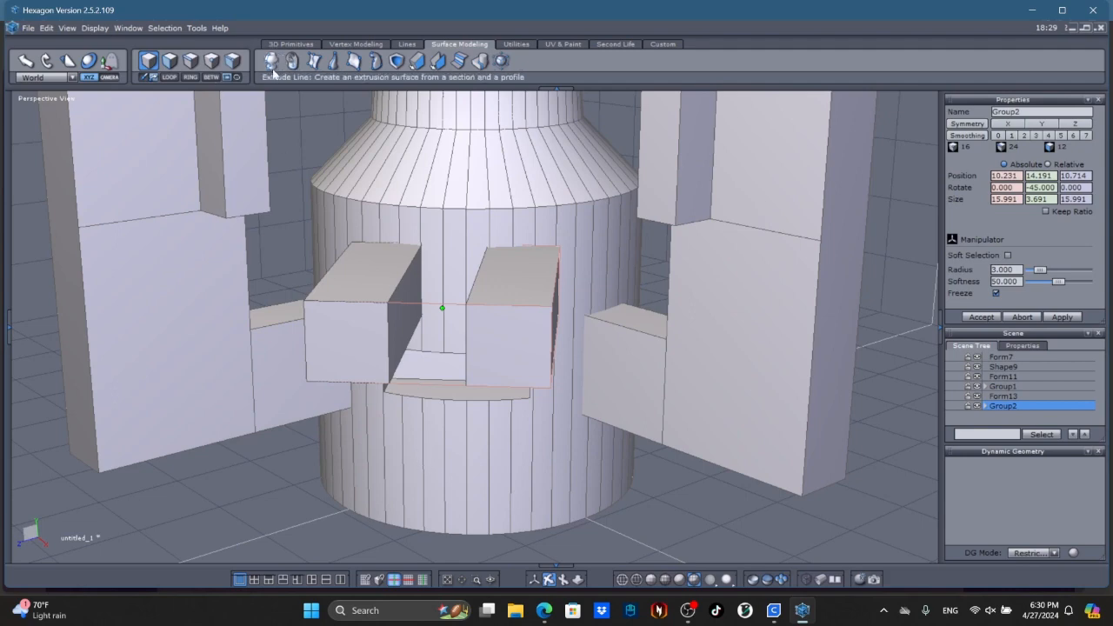
Step: Push the block group deeper into the bottle body, to about X 8.6 and Z 9.1
click(24, 61)
click(535, 579)
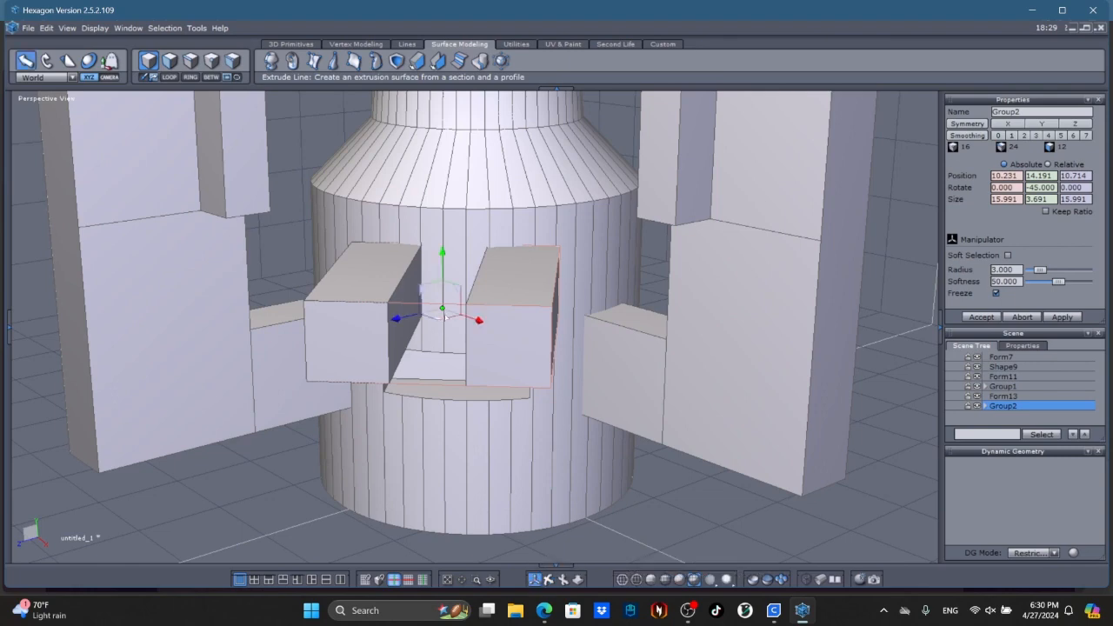
mouse_move(439, 322)
mouse_down()
mouse_move(425, 327)
mouse_move(445, 306)
mouse_up()
Step: Ungroup the two eye blocks into separate objects
click(548, 580)
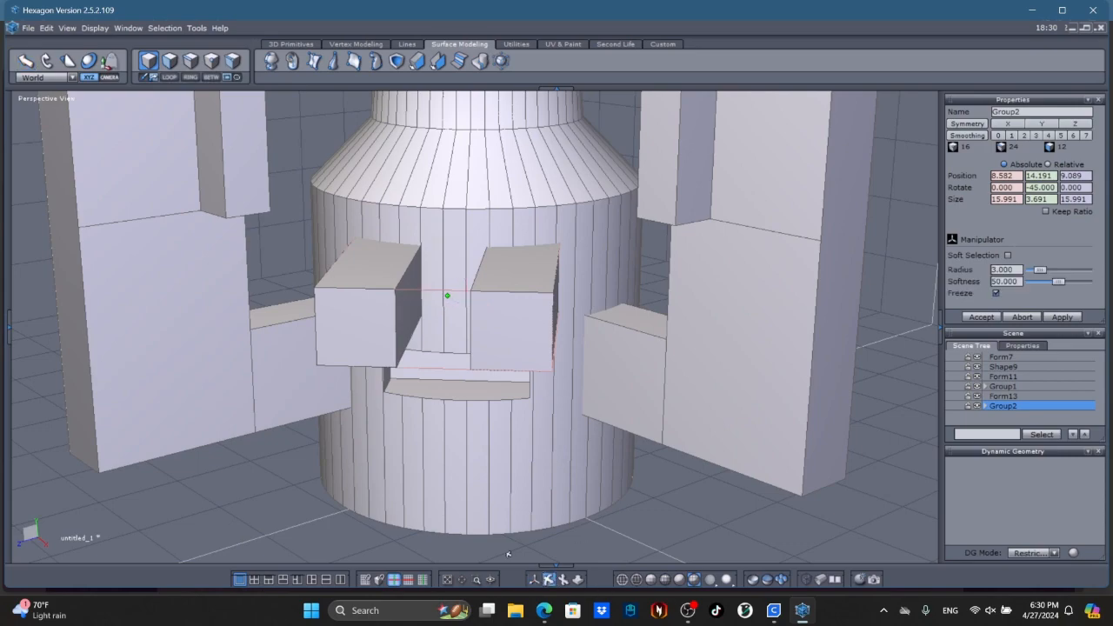
mouse_move(509, 553)
middle_down()
mouse_move(546, 525)
mouse_move(510, 527)
mouse_move(522, 529)
mouse_move(520, 511)
mouse_move(529, 561)
middle_up()
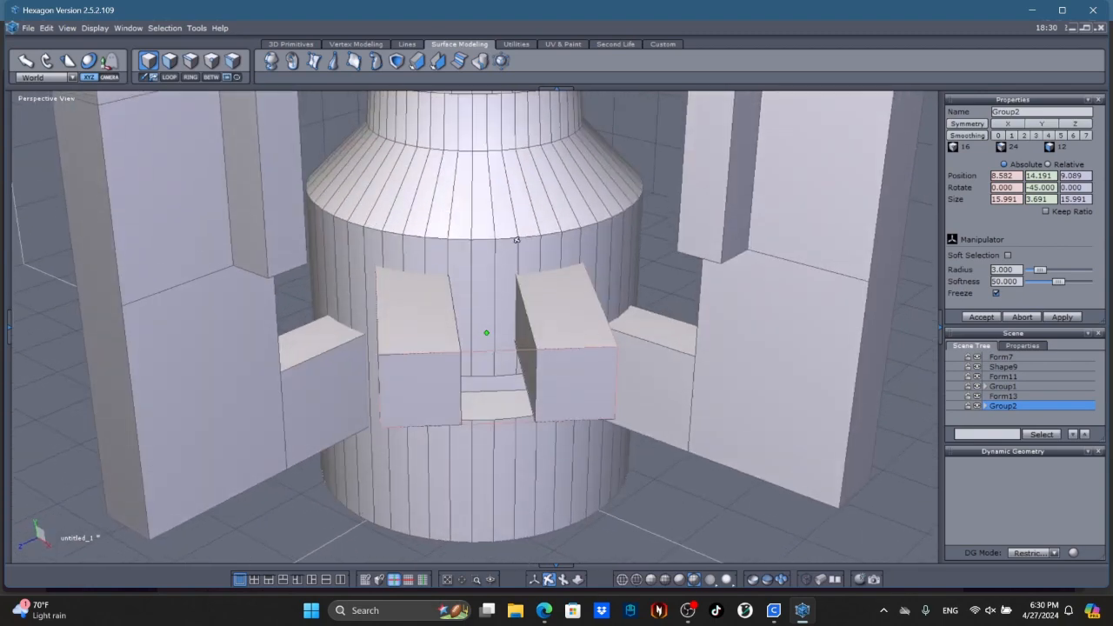
click(515, 44)
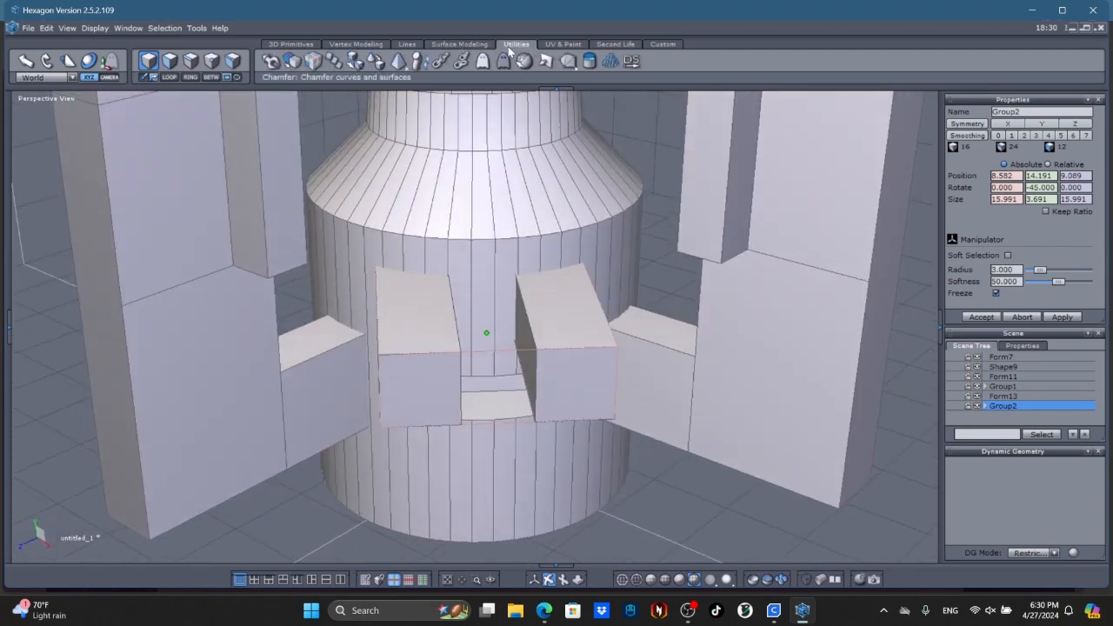
click(467, 62)
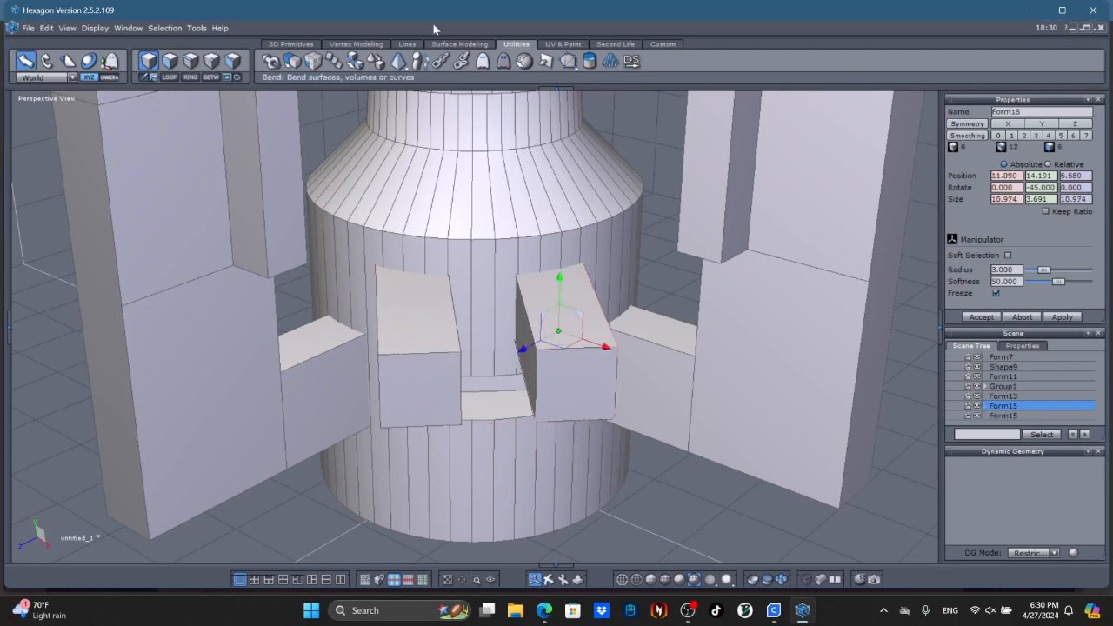
Step: Subtract the right eye block from the bottle body with a boolean operation and accept the cut
click(459, 43)
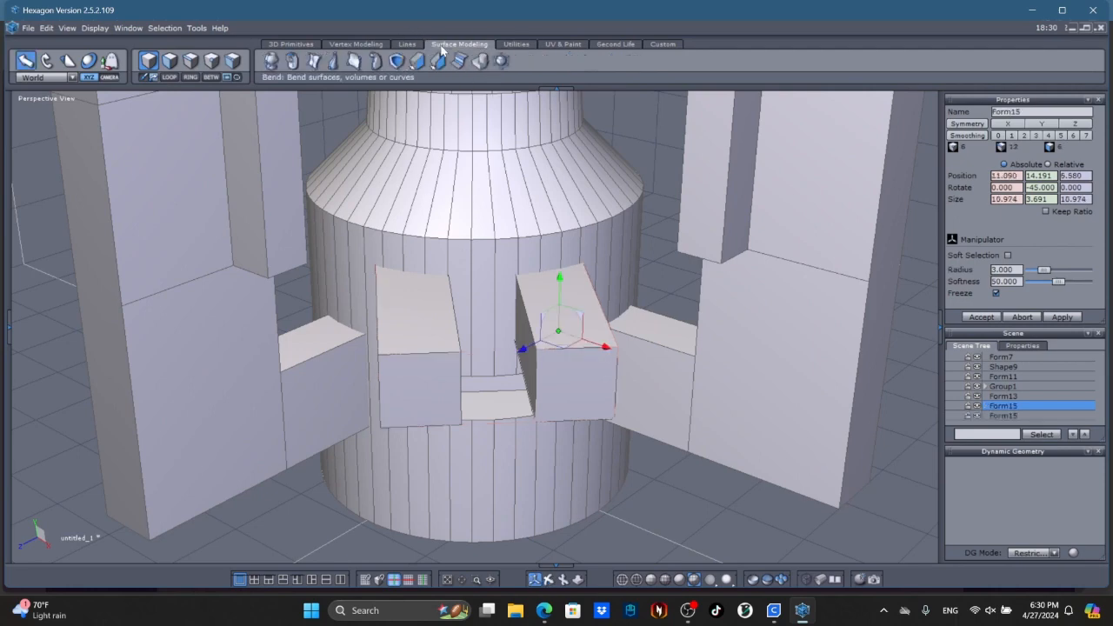
click(397, 61)
click(504, 272)
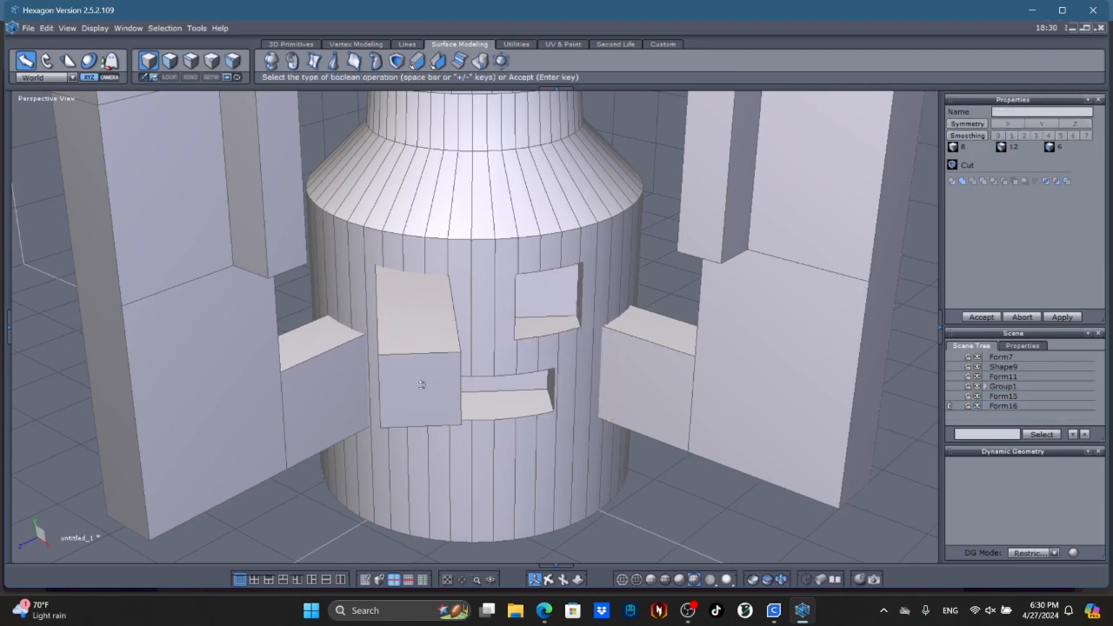
click(982, 317)
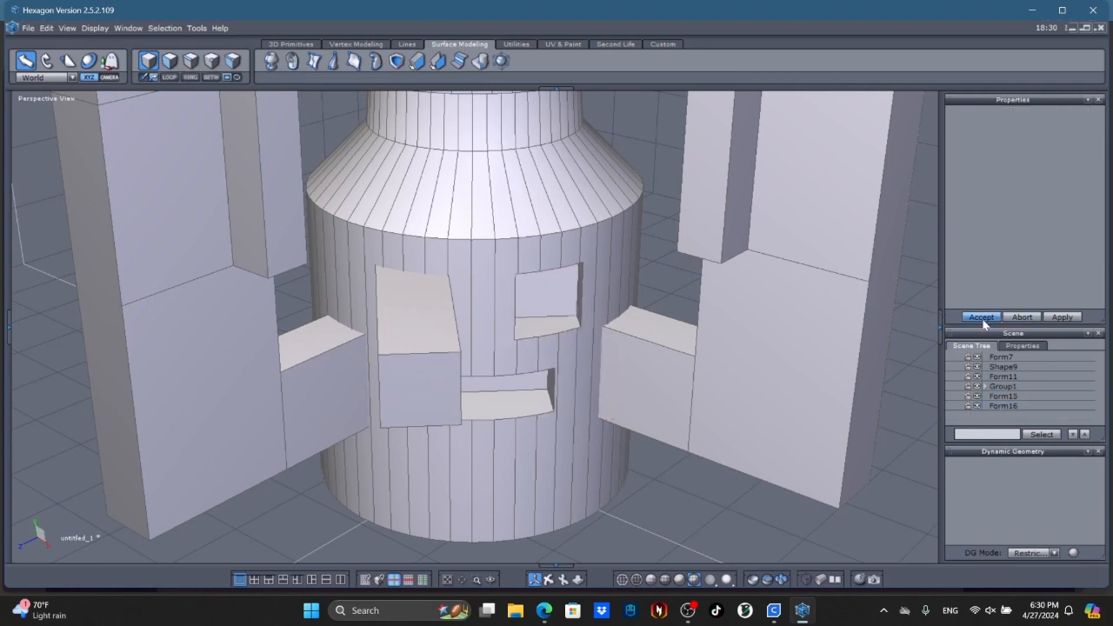
Step: Subtract the remaining left eye block from the bottle body with a boolean operation
click(434, 365)
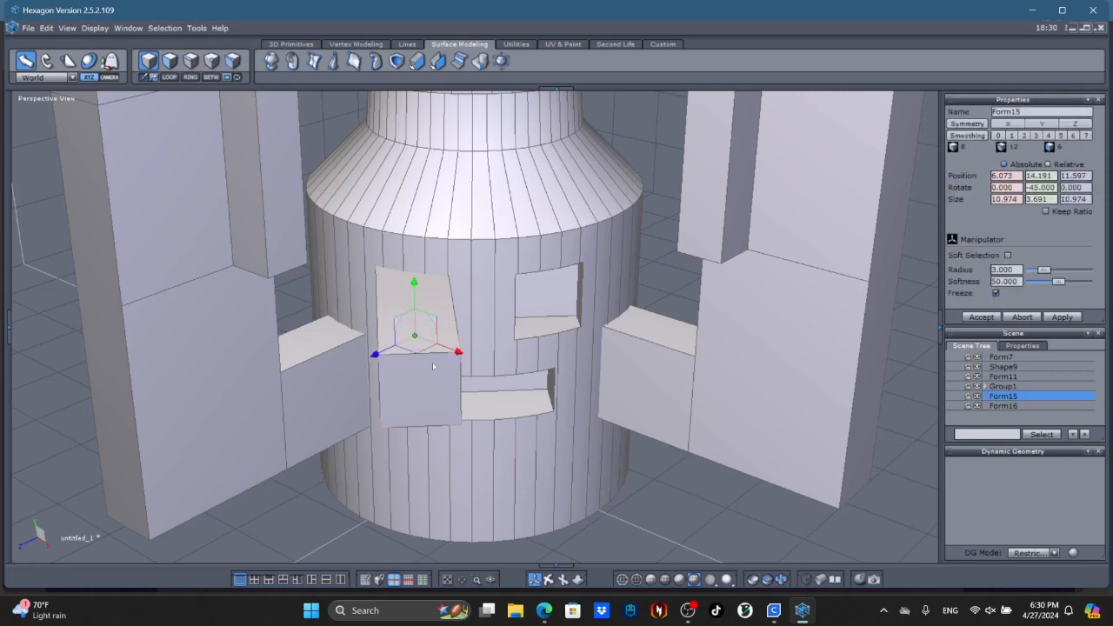
click(396, 61)
click(493, 300)
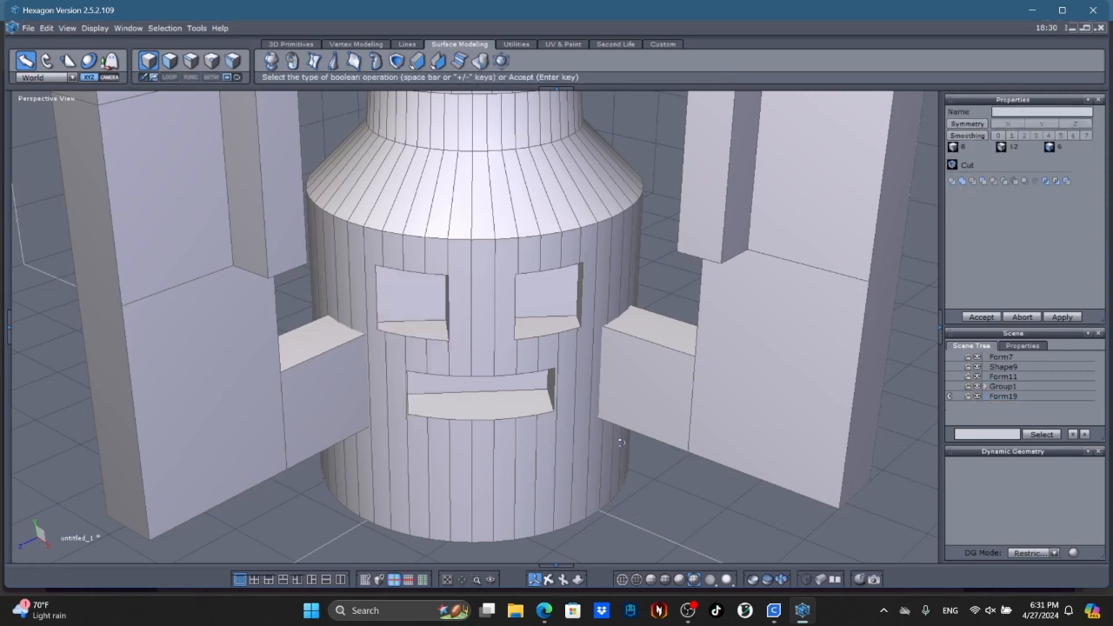
Step: Examine the finished face cuts from several angles and compare the model with the Flappy reference picture in the browser
scroll(620, 442, down, 5)
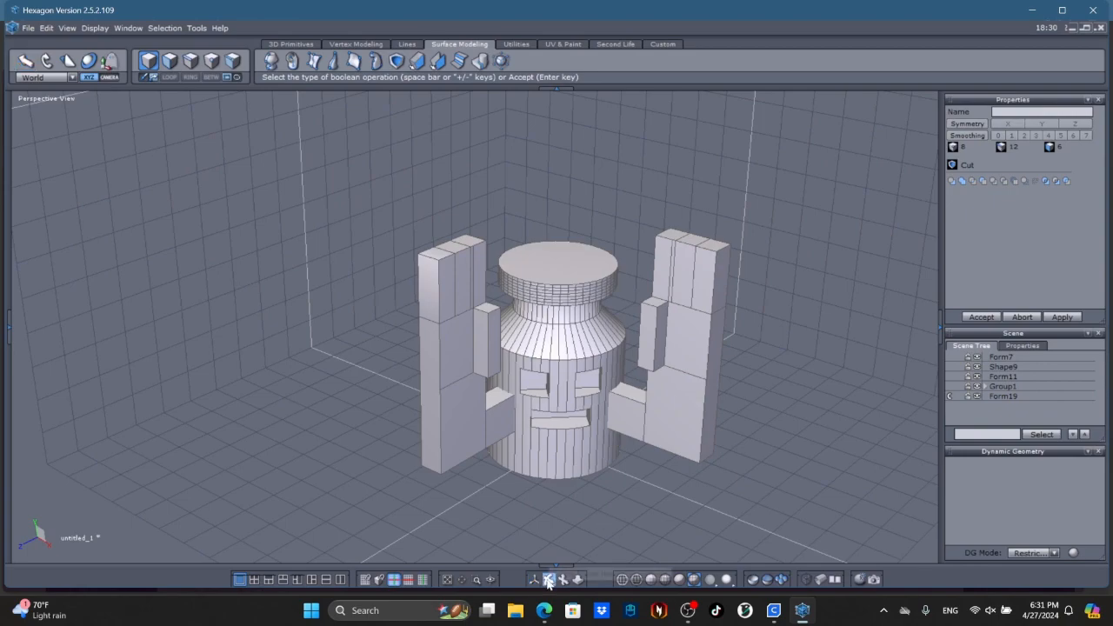
drag(548, 579, 546, 507)
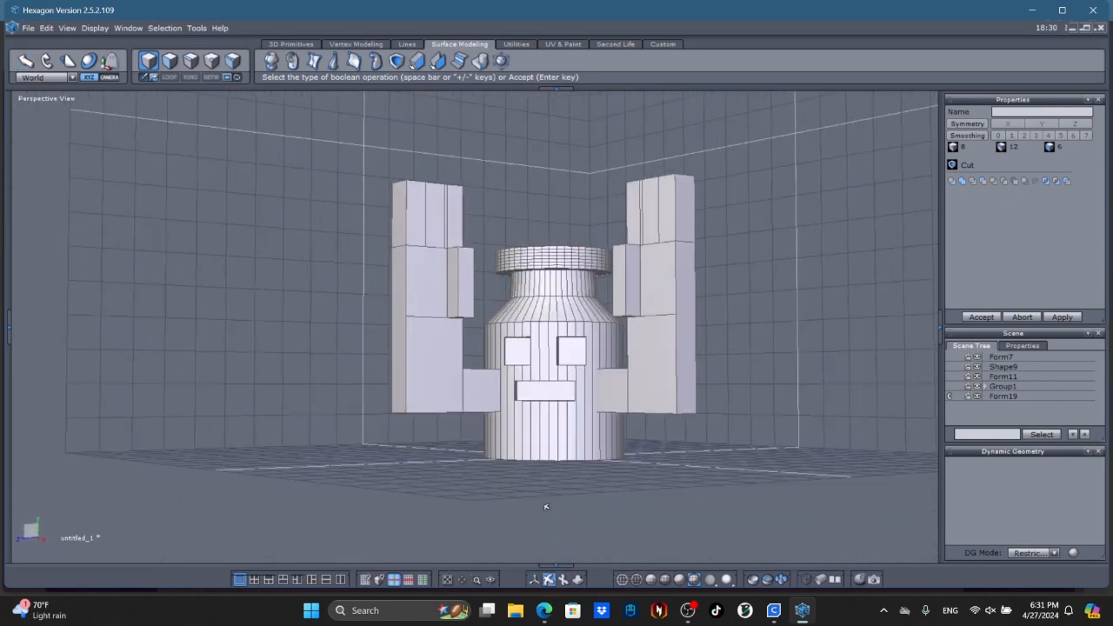
click(544, 610)
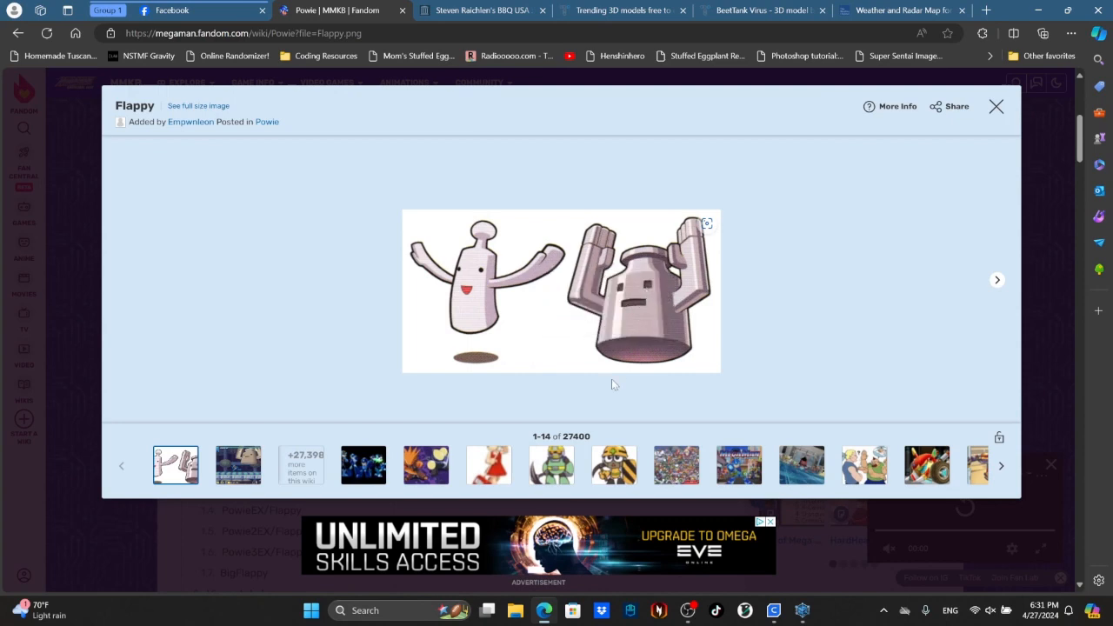
click(801, 611)
middle_drag(584, 487, 533, 446)
scroll(533, 446, up, 3)
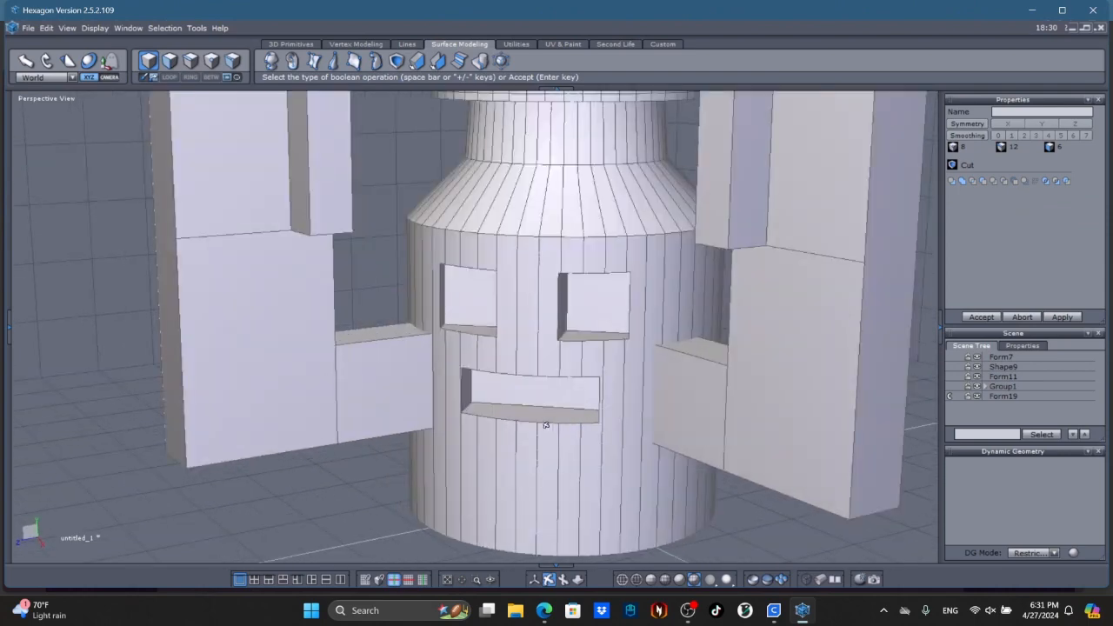
scroll(546, 426, down, 2)
scroll(546, 425, down, 2)
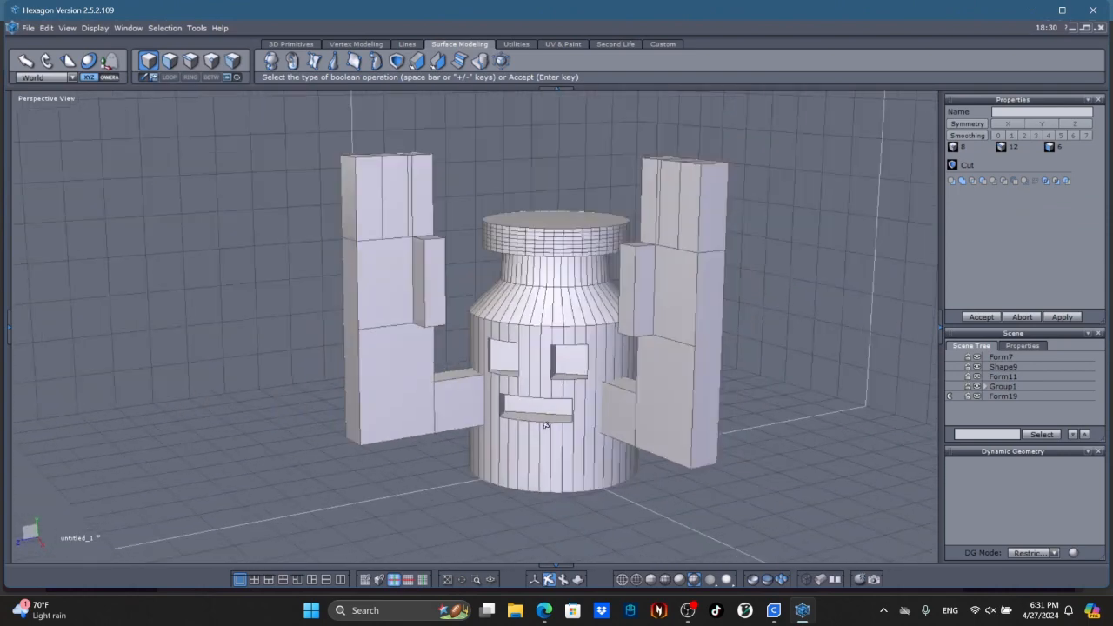
Step: Start saving the scene under a new name and browse to the Mega3dprints folder on the desktop
click(28, 28)
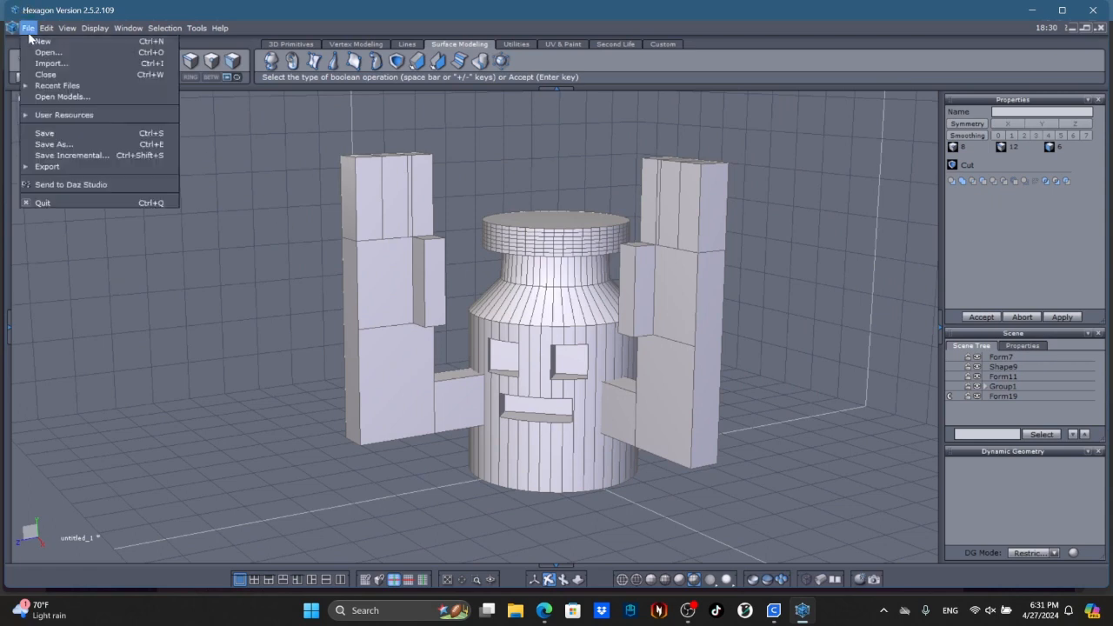
click(50, 144)
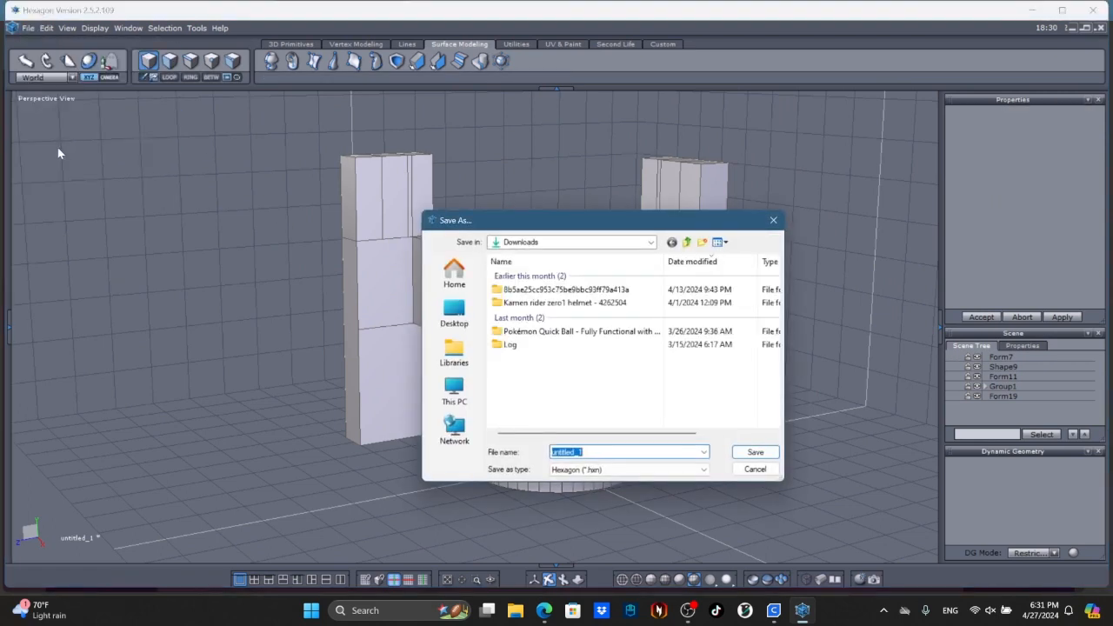
click(452, 315)
scroll(554, 374, down, 5)
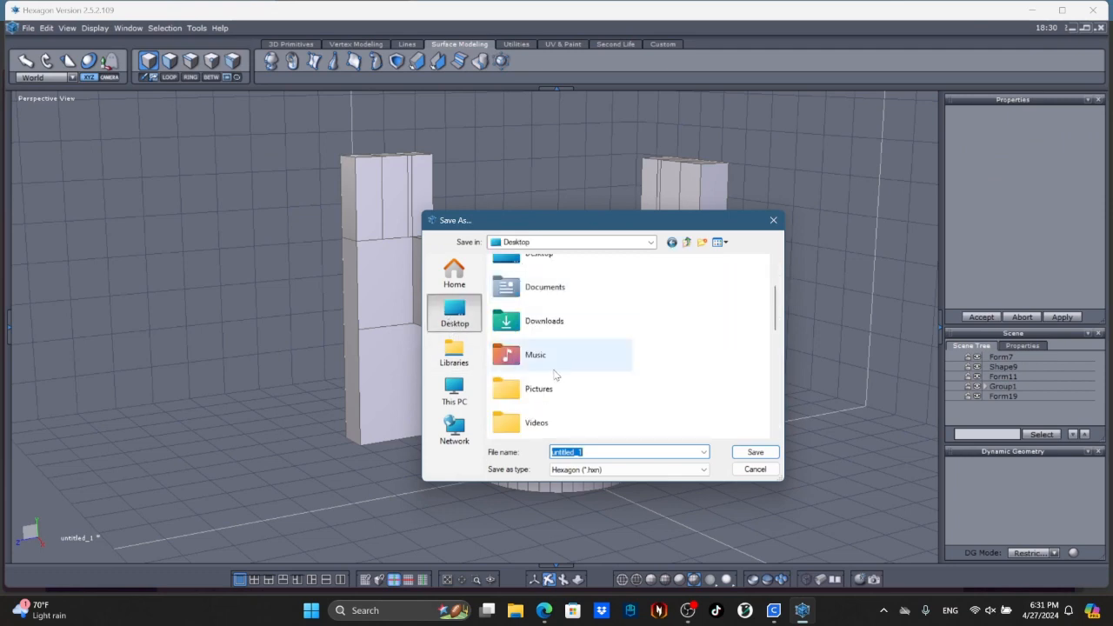
scroll(554, 374, up, 1)
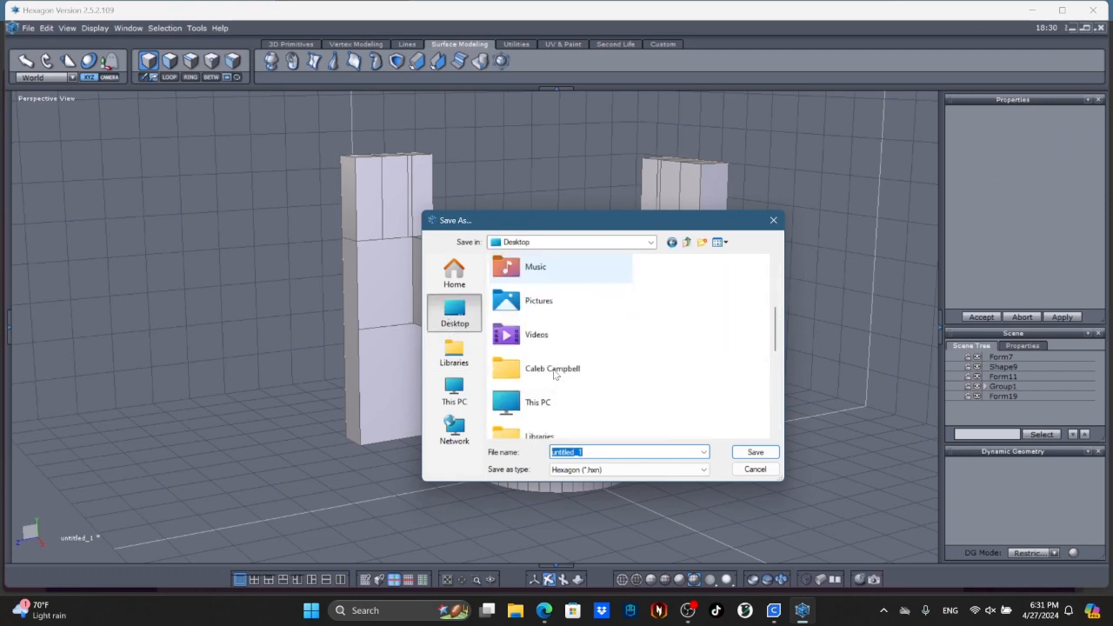
scroll(553, 374, down, 1)
scroll(554, 374, up, 1)
scroll(554, 374, up, 2)
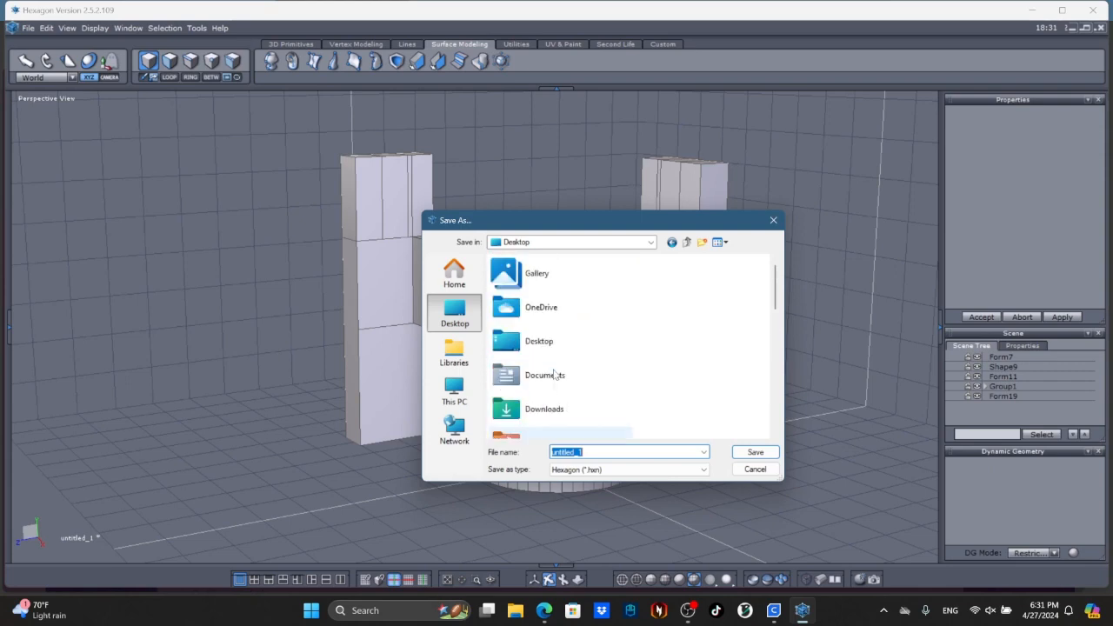
double_click(541, 352)
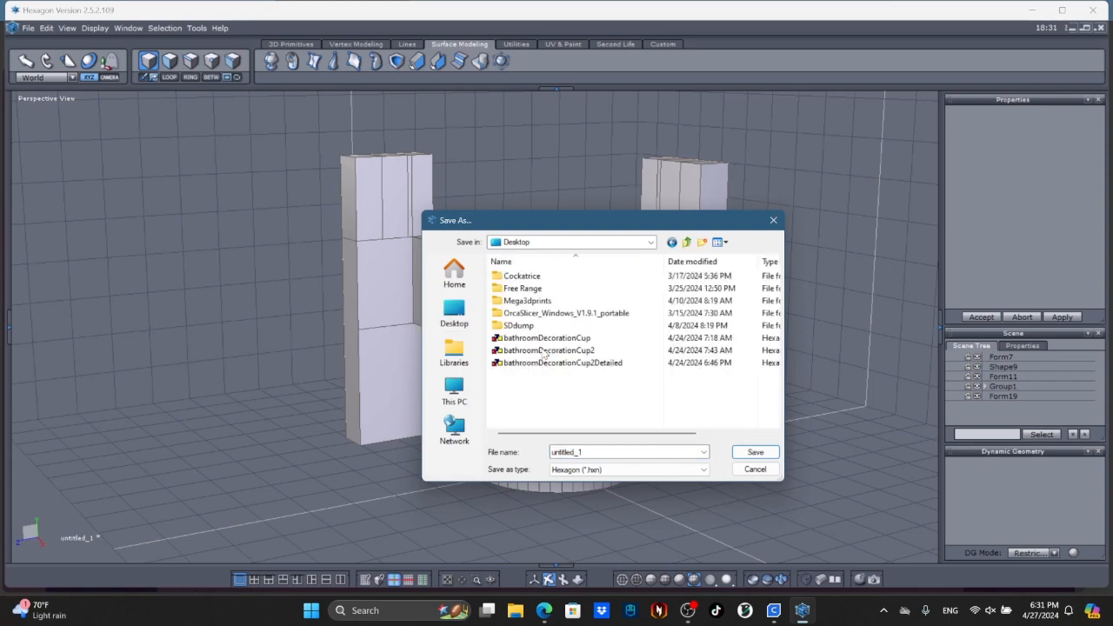
double_click(534, 305)
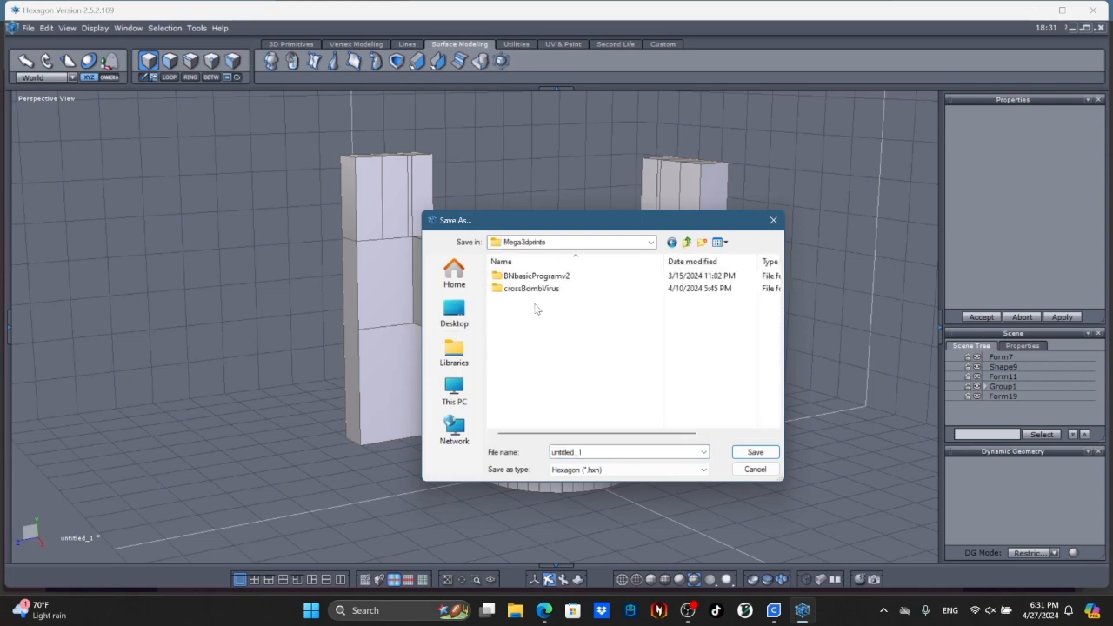
Step: Create a new folder named flappyVirus inside Mega3dprints and open it as the save location
double_click(581, 453)
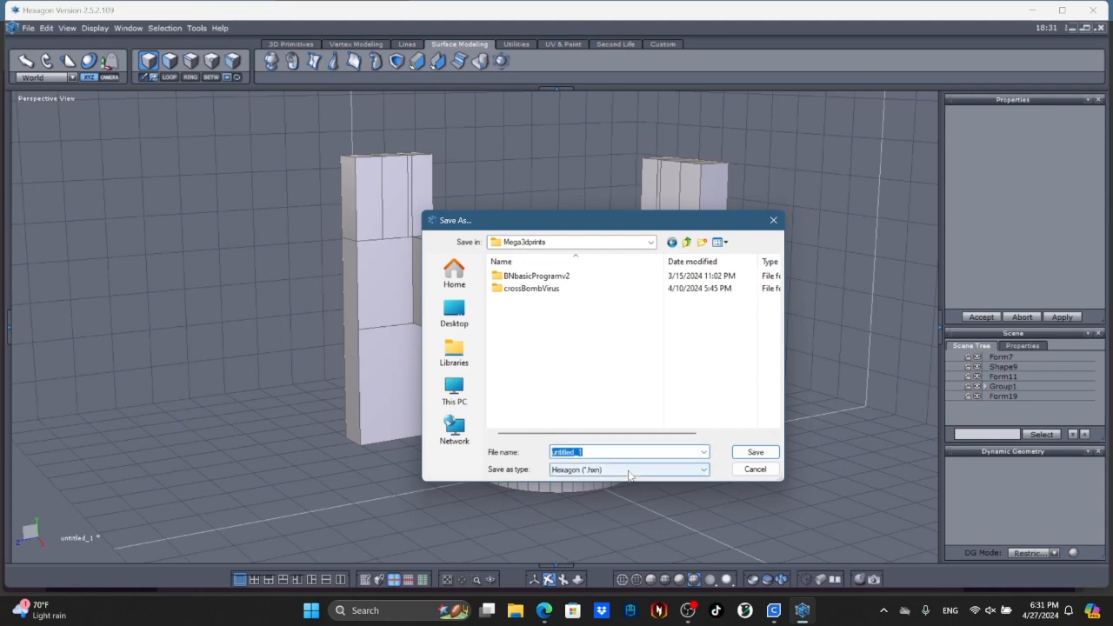
click(703, 243)
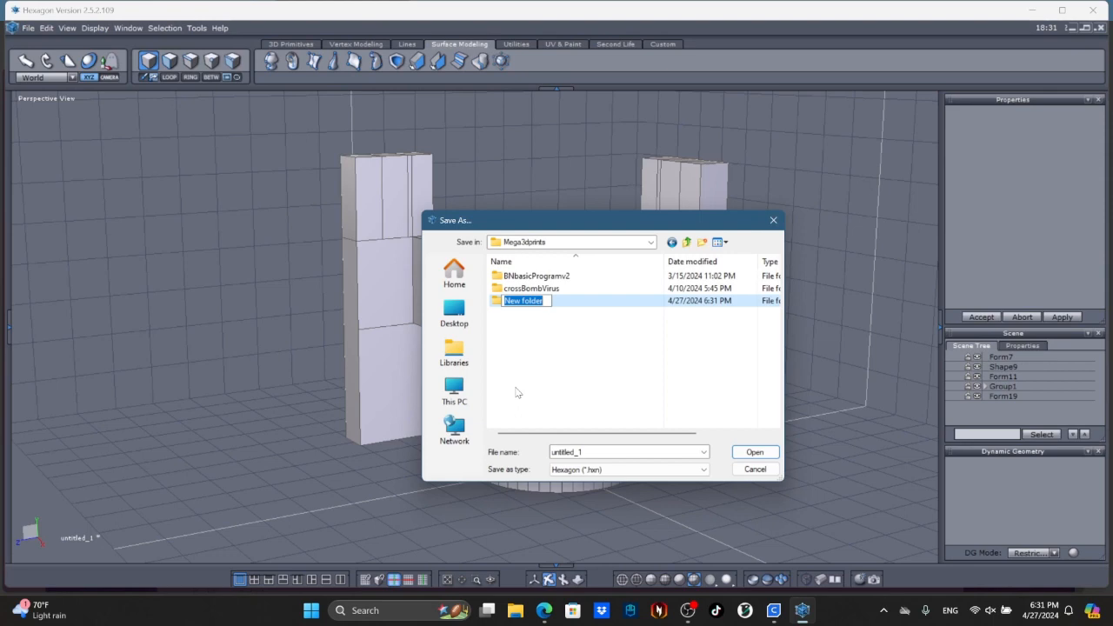
text(FlappyVirus)
key(BackSpace)
key(BackSpace)
key(BackSpace)
key(BackSpace)
key(BackSpace)
key(BackSpace)
key(BackSpace)
key(BackSpace)
key(BackSpace)
key(BackSpace)
text(flappyVirus)
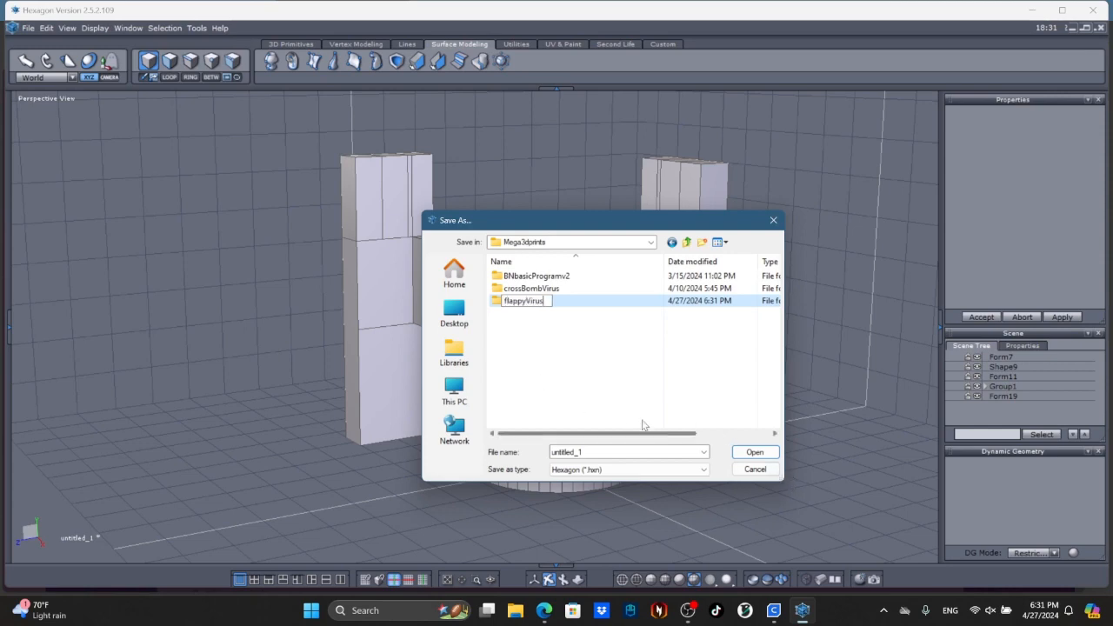
key(Return)
double_click(651, 300)
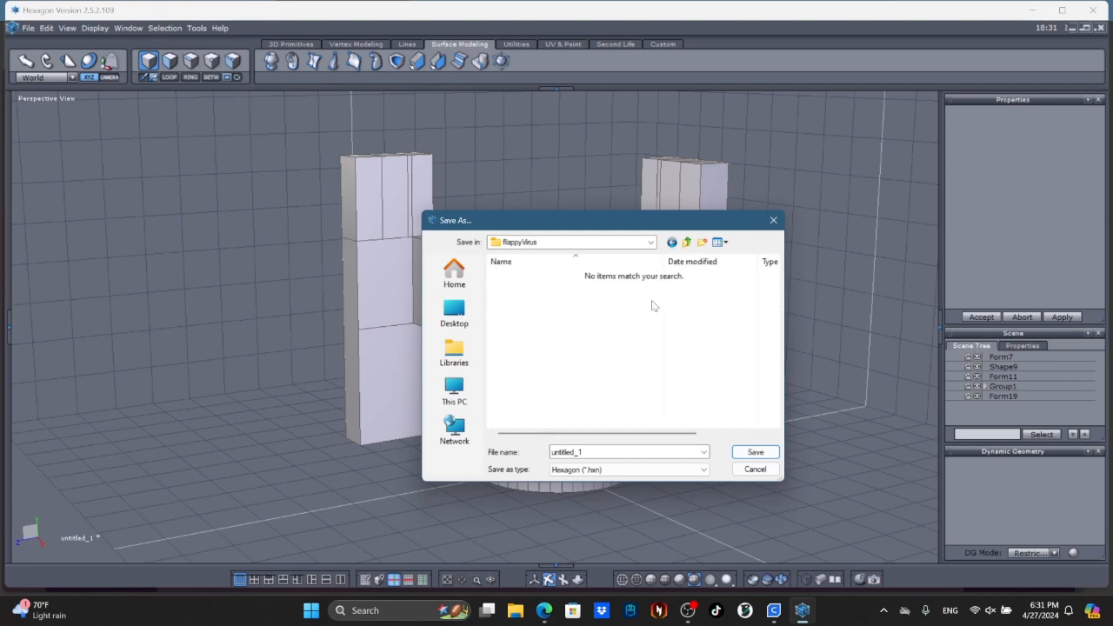
Step: Save the scene as the Hexagon file flappyGen1 in the flappyVirus folder
double_click(581, 452)
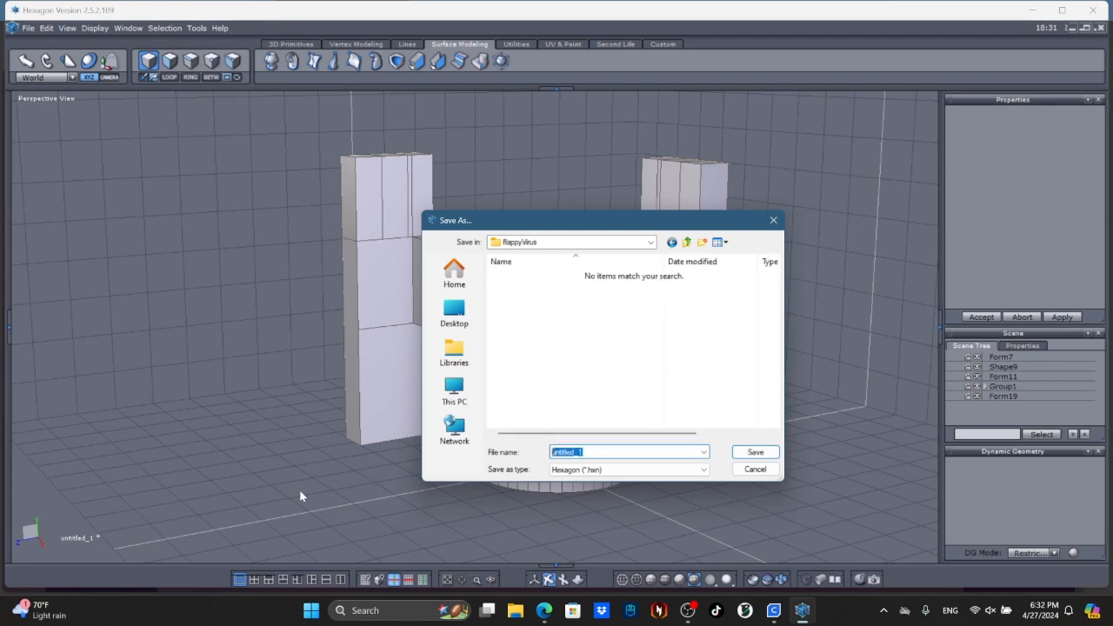
text(Flapp)
click(754, 452)
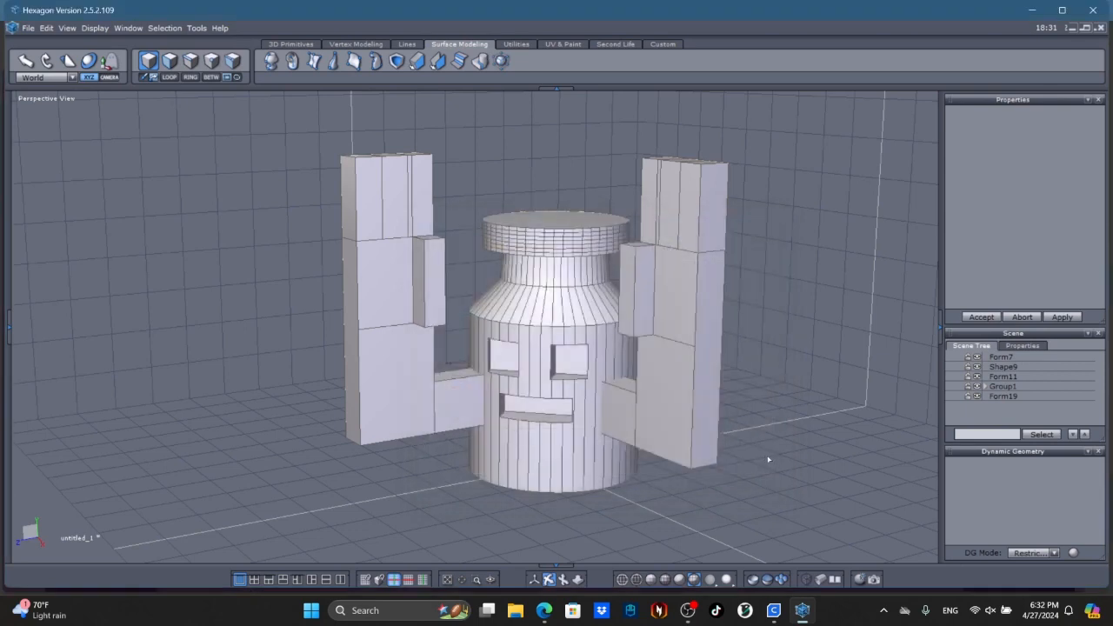
Step: Select Group1 and start an STL export named flappyVirusGen1 into the flappyVirus folder
click(997, 386)
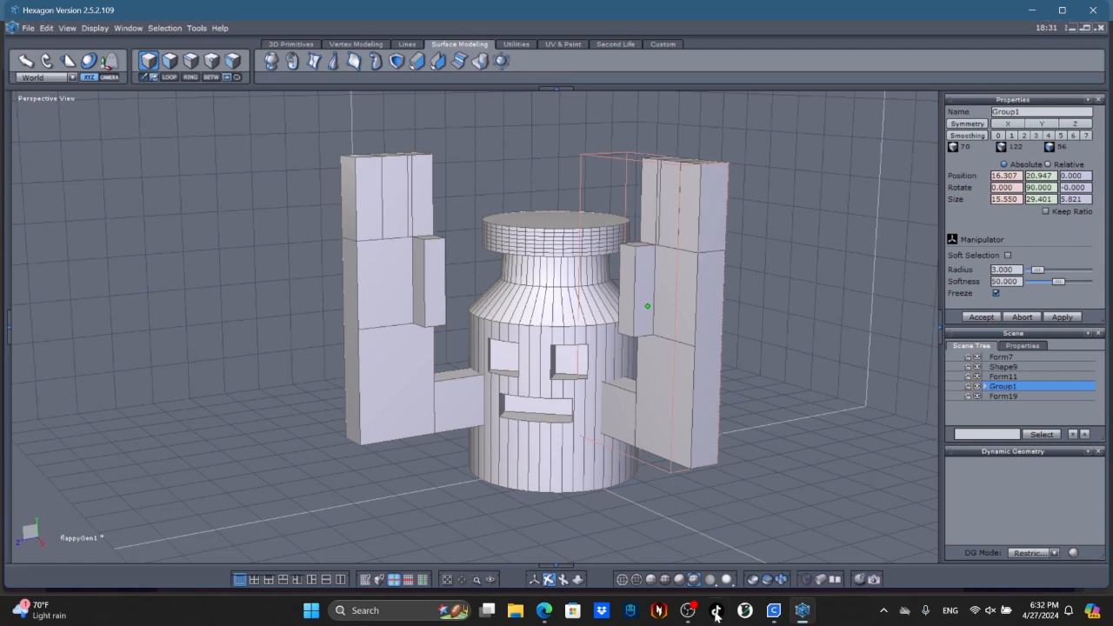
click(28, 28)
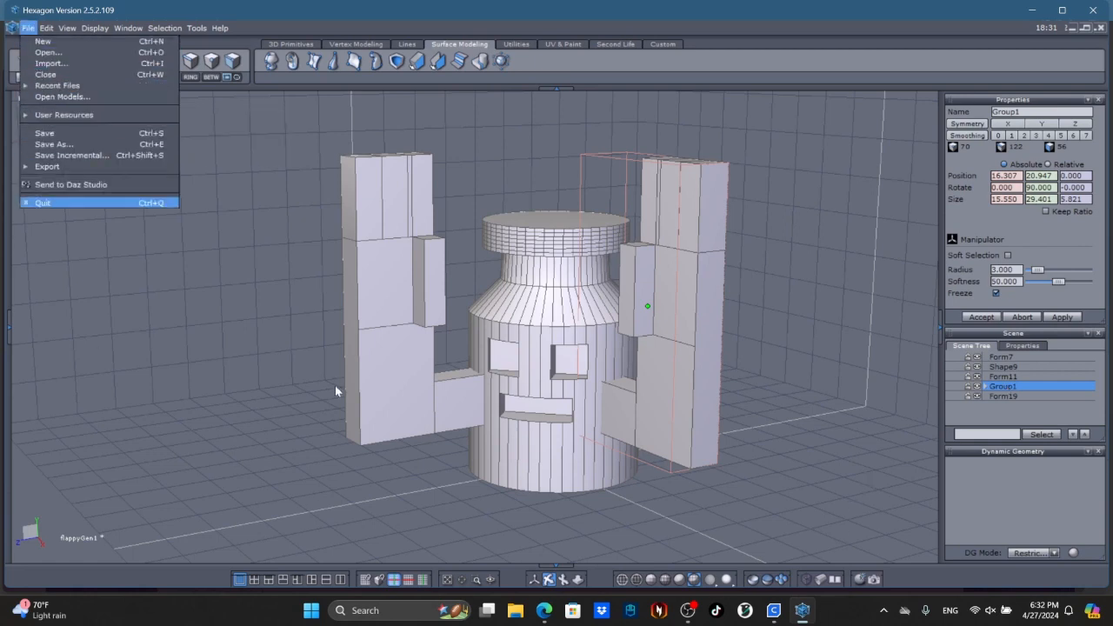
right_drag(335, 385, 11, 125)
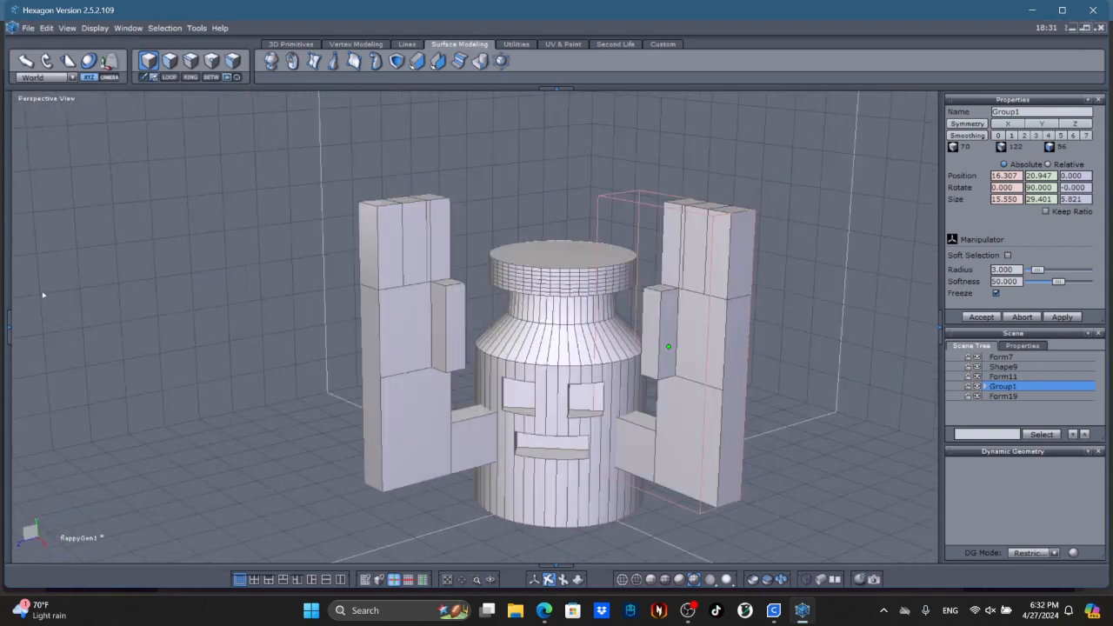
click(27, 28)
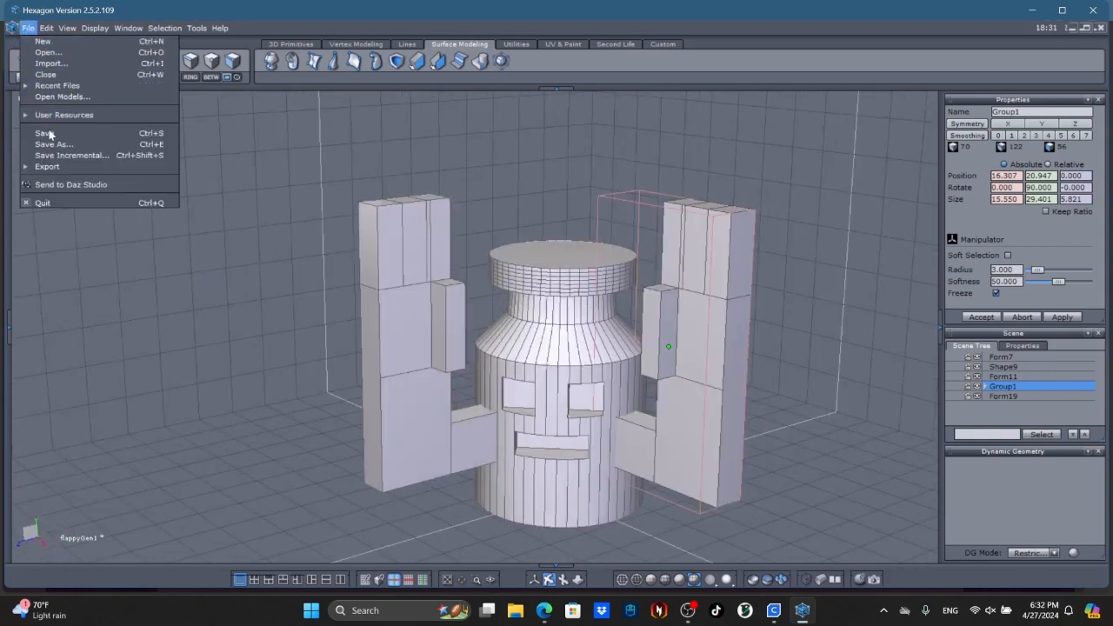
mouse_move(59, 167)
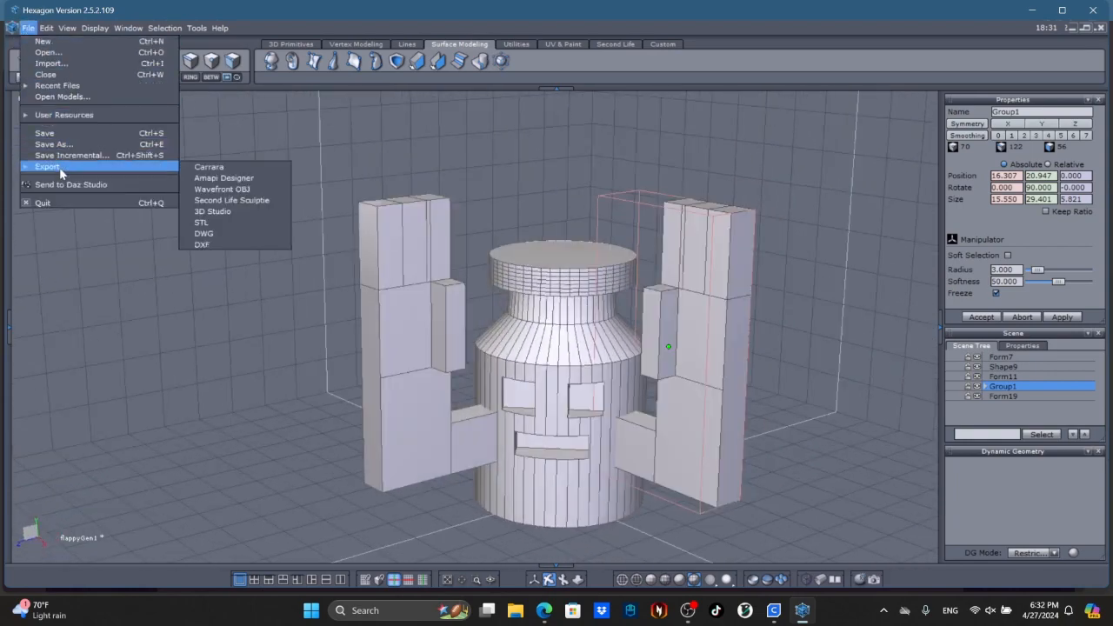
click(228, 222)
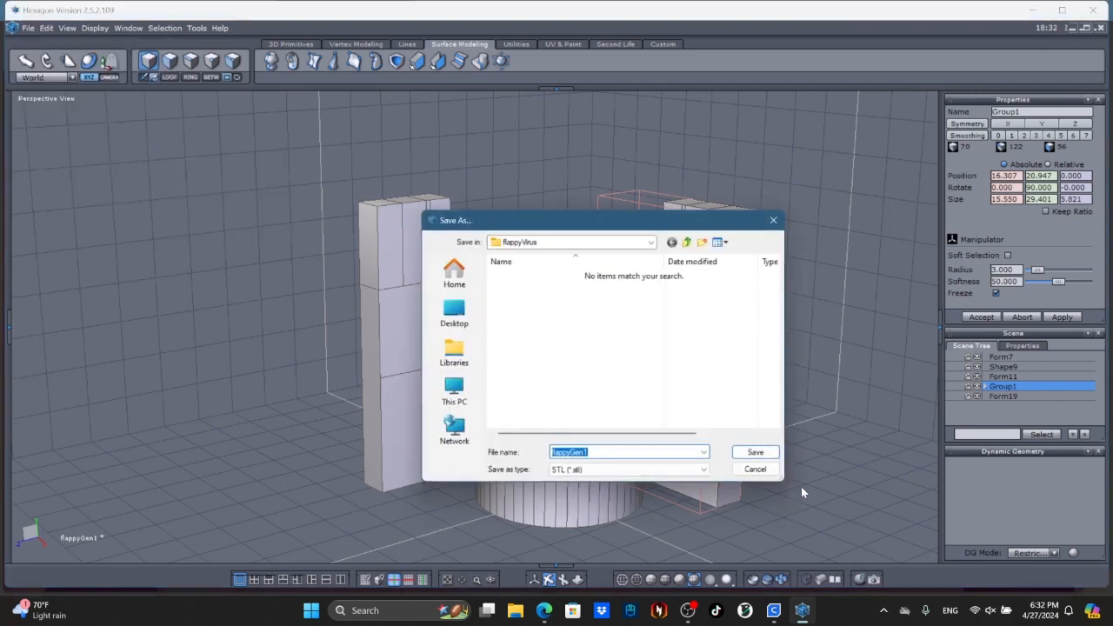
key(BackSpace)
text(flappy)
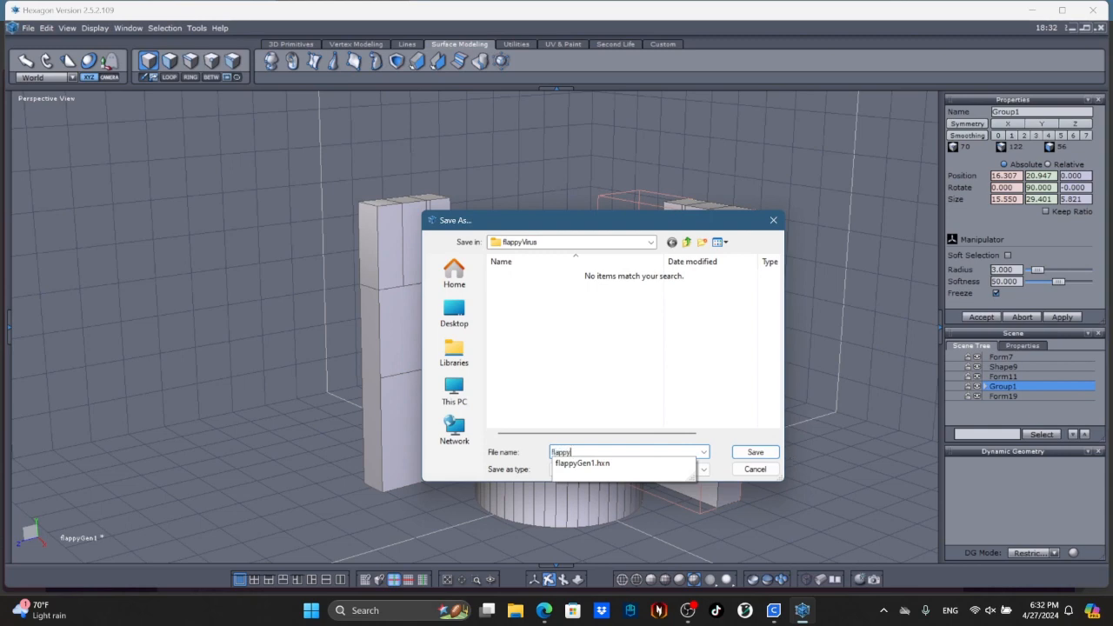
text(VirusG)
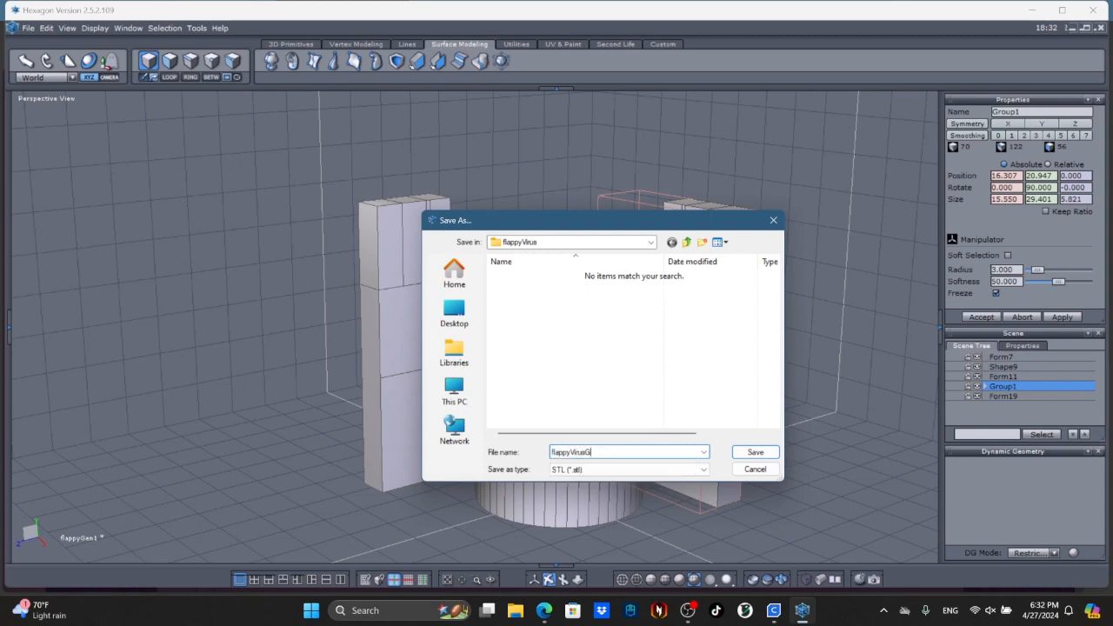
text(en1)
key(Return)
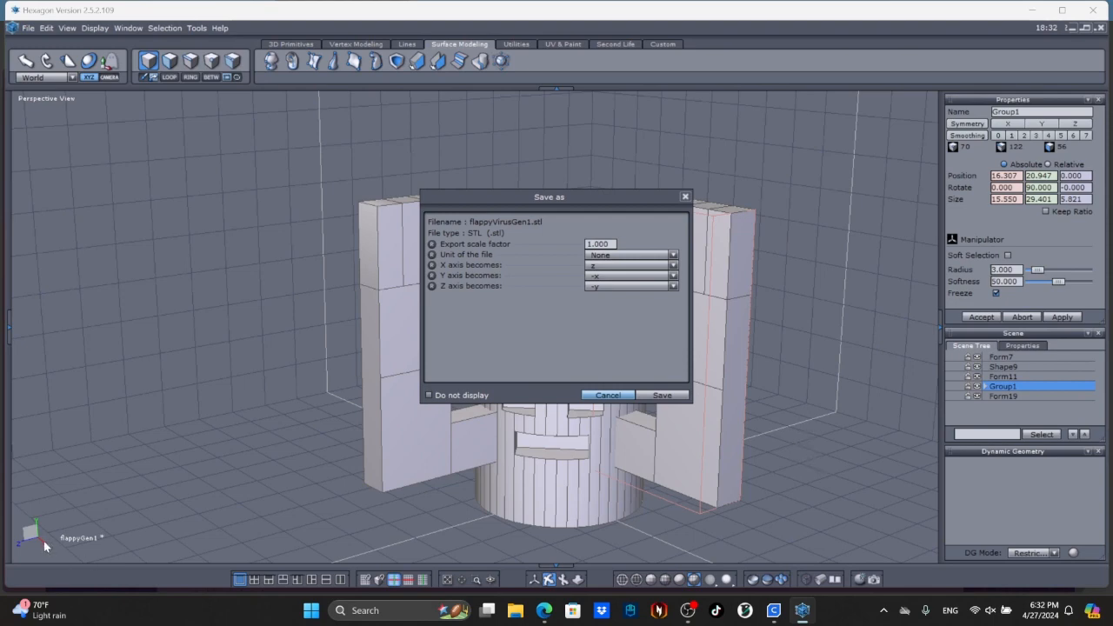
Step: Map the X axis to x and the Y axis to z, remap the Z axis, and save the STL export
click(602, 264)
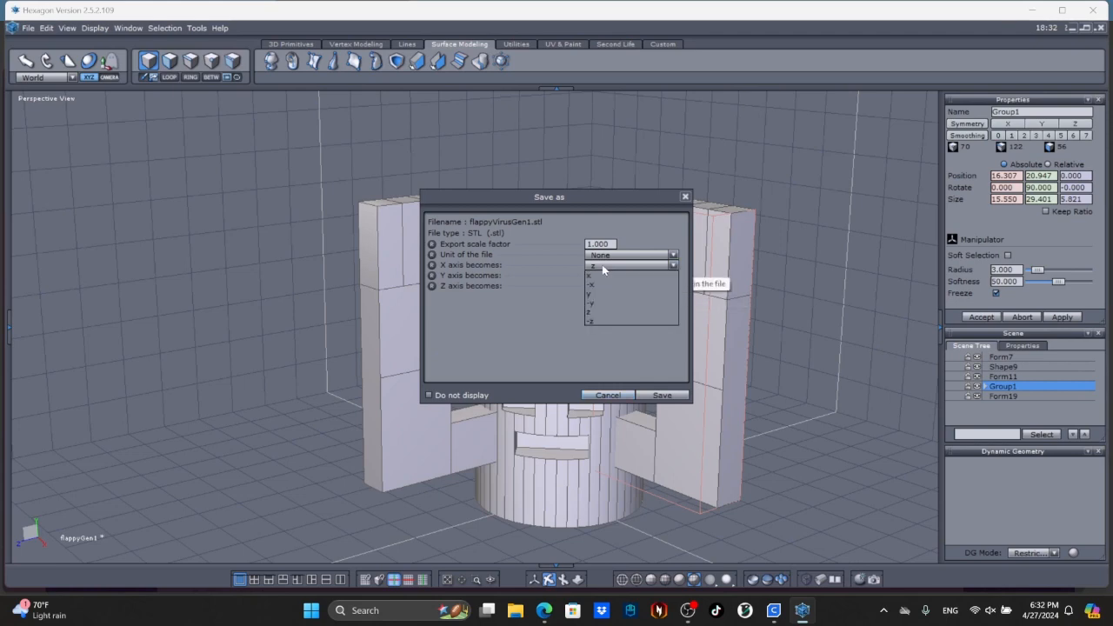
click(602, 276)
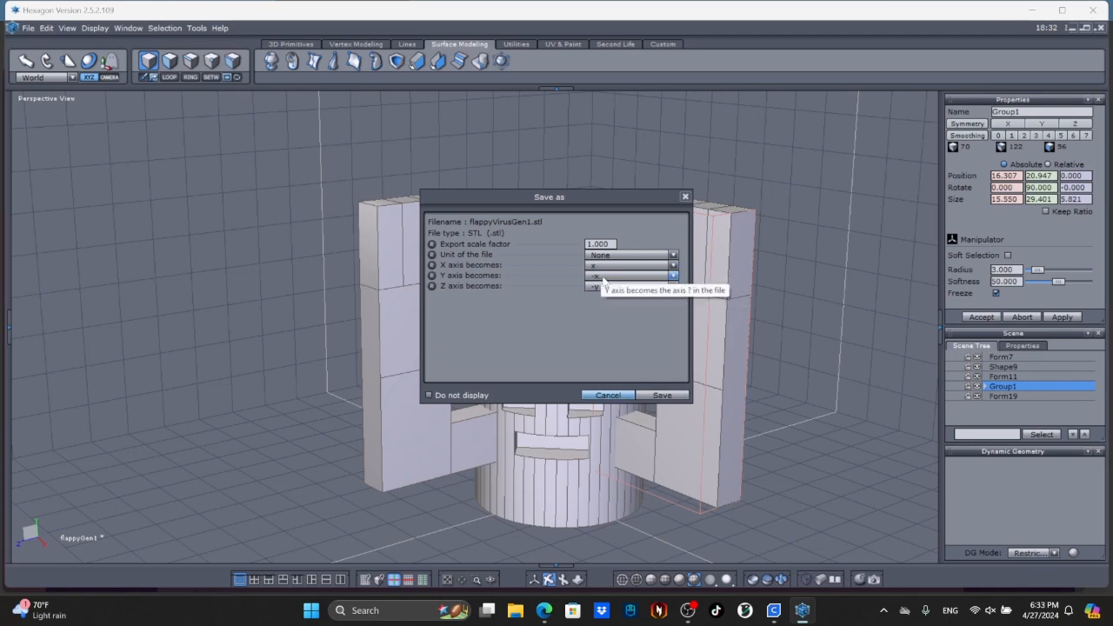
click(604, 277)
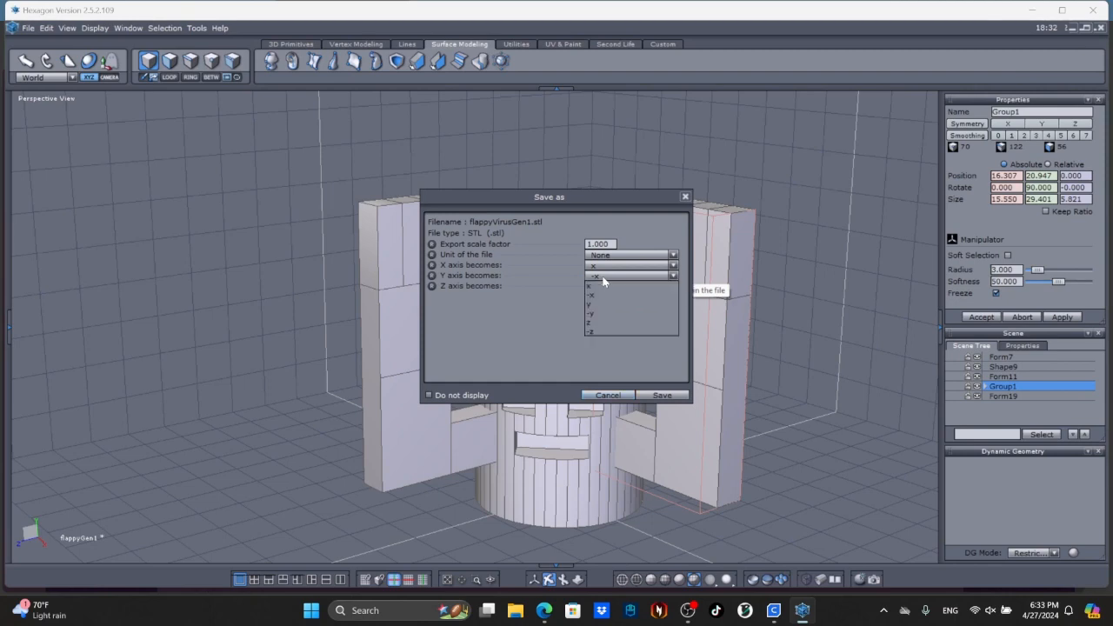
click(596, 328)
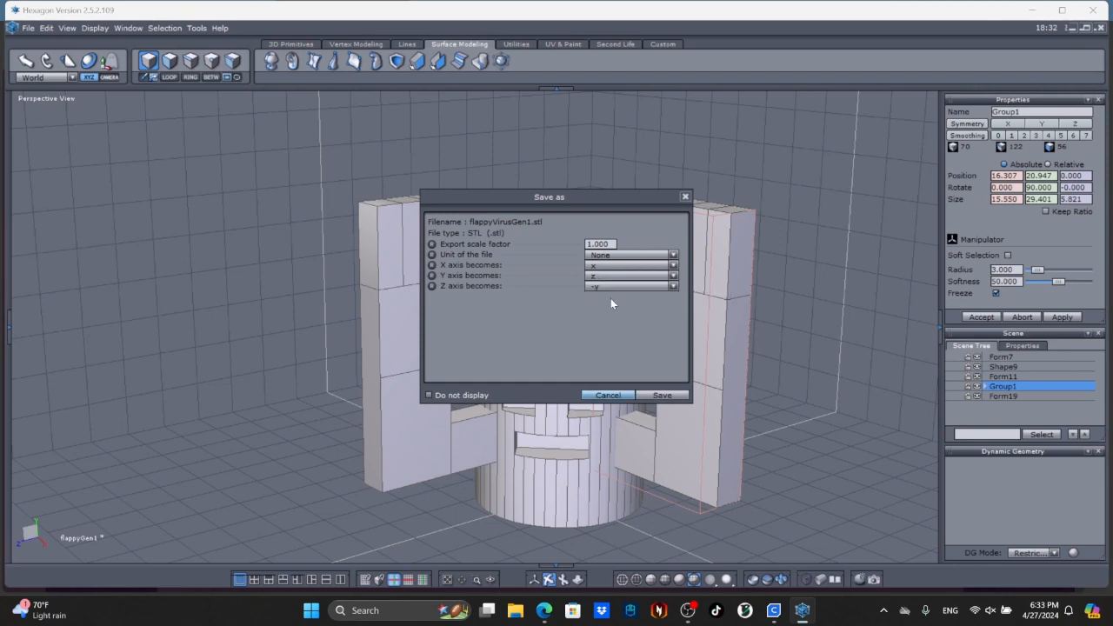
click(673, 286)
click(596, 314)
click(640, 398)
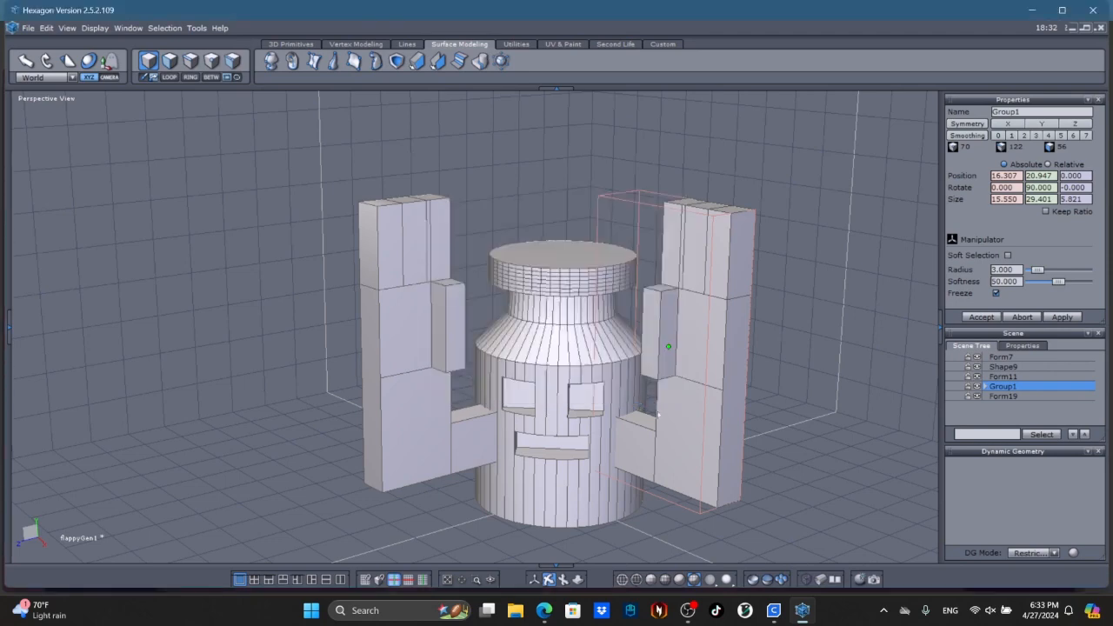
click(802, 611)
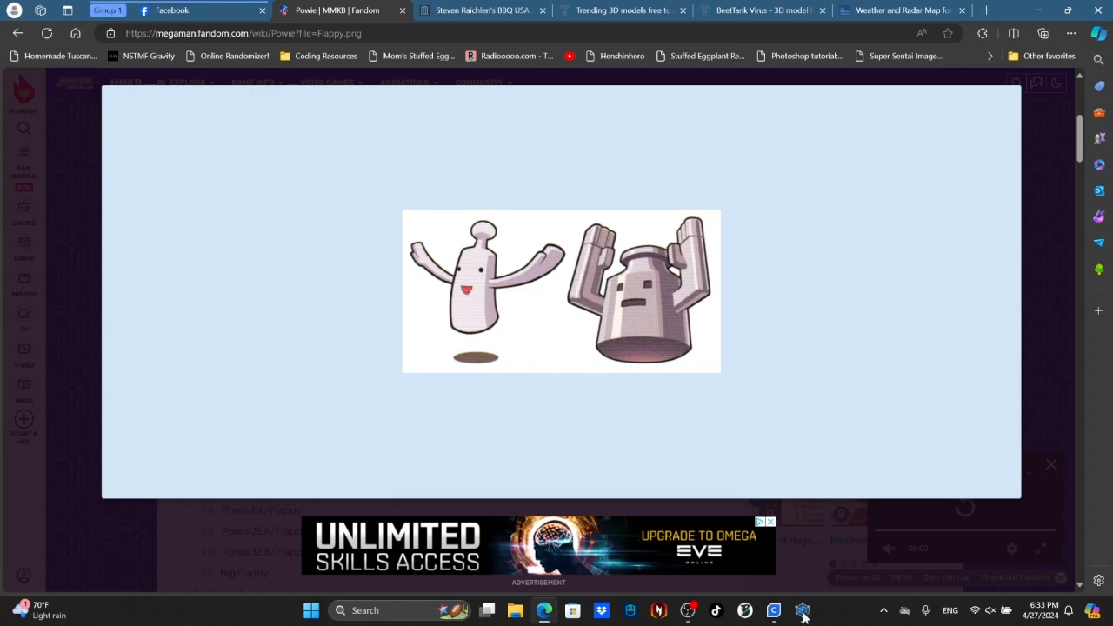
Step: Switch to UltiMaker Cura and delete the BeetTank model from the build plate
click(802, 613)
click(773, 612)
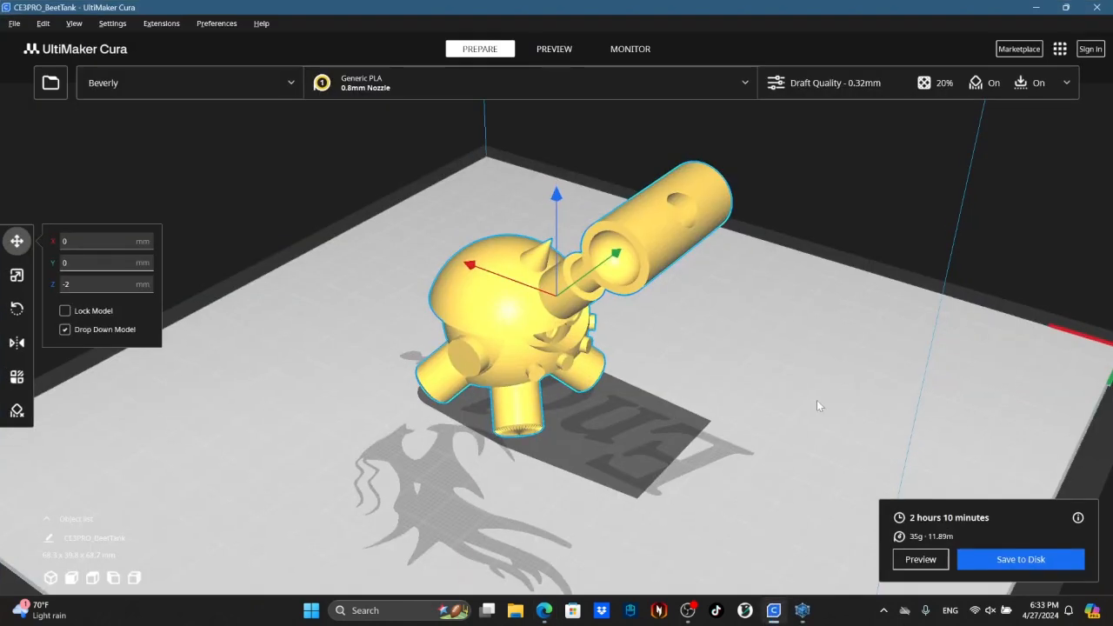
key(Delete)
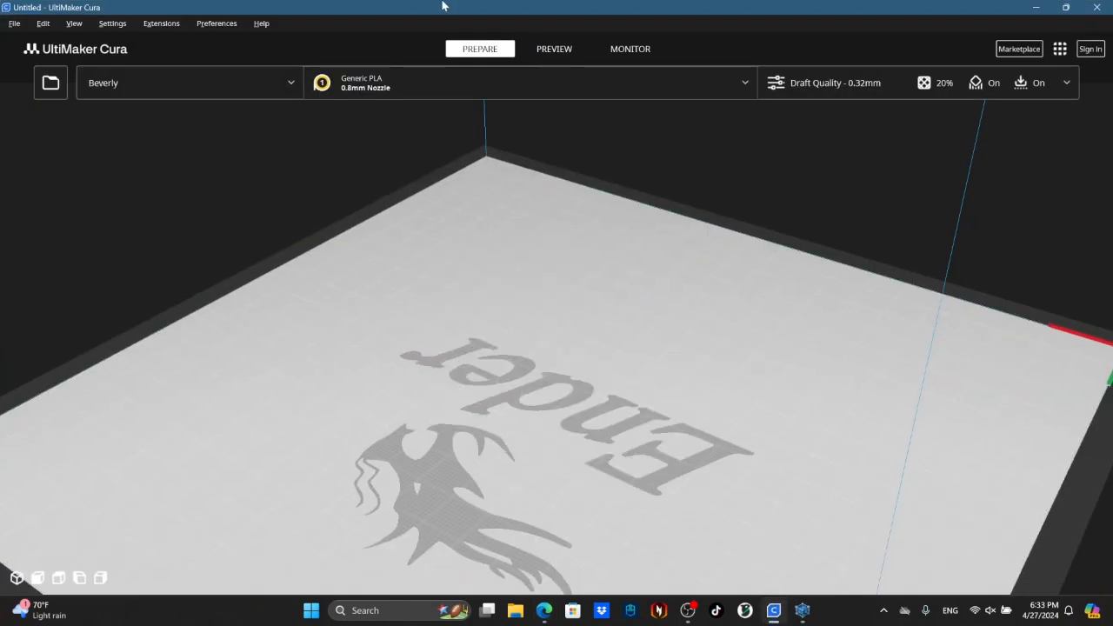
Step: Open the flappyVirusGen1 STL from the flappyVirus folder inside Mega3dprints
click(48, 83)
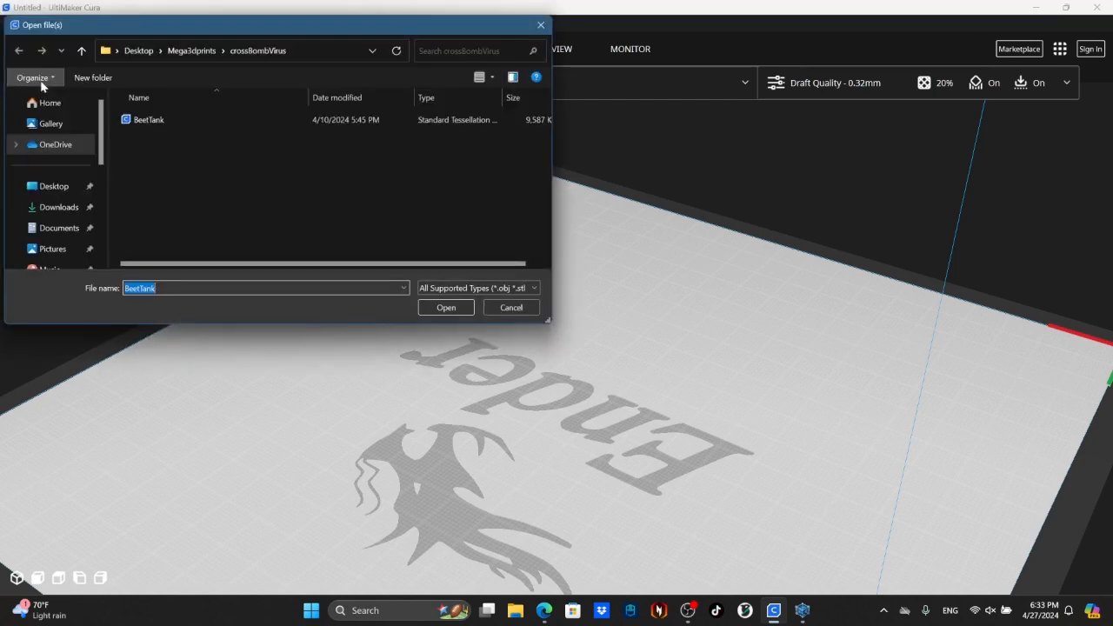
click(79, 51)
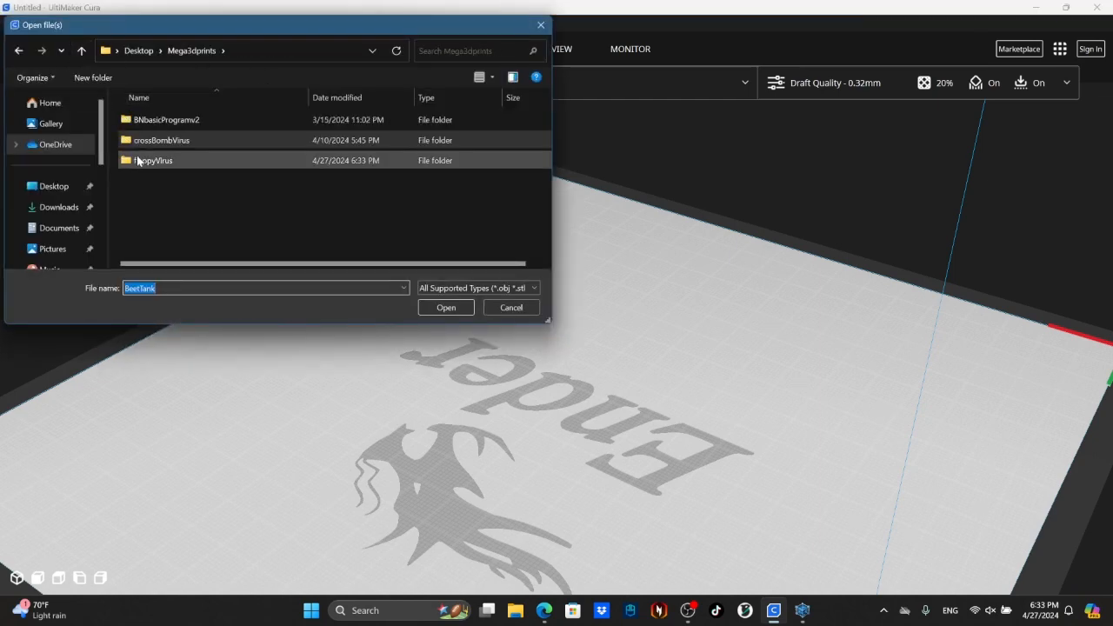
double_click(137, 158)
click(136, 126)
double_click(136, 126)
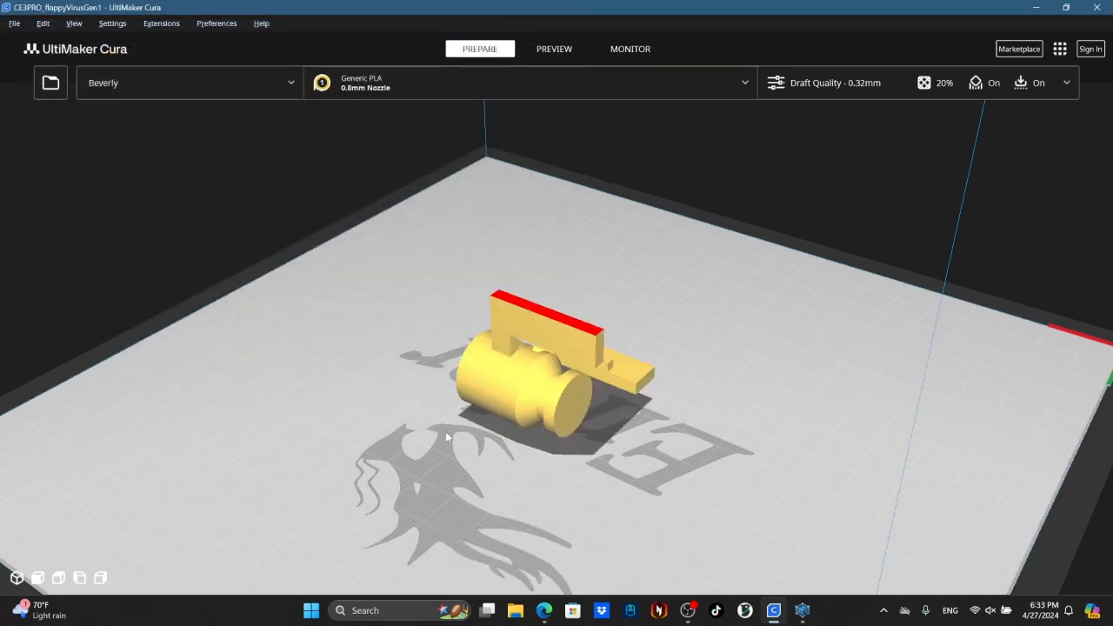
Step: Try to stand the Flappy model upright by aligning selected body faces to the build plate
right_drag(515, 470, 337, 396)
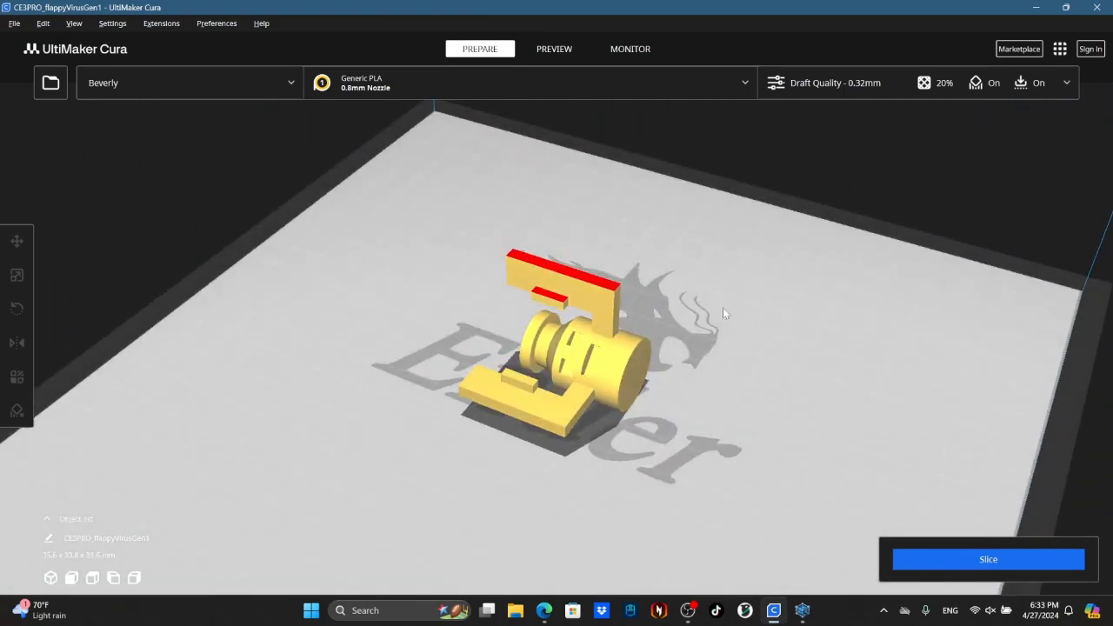
right_drag(701, 414, 302, 111)
right_drag(323, 416, 549, 379)
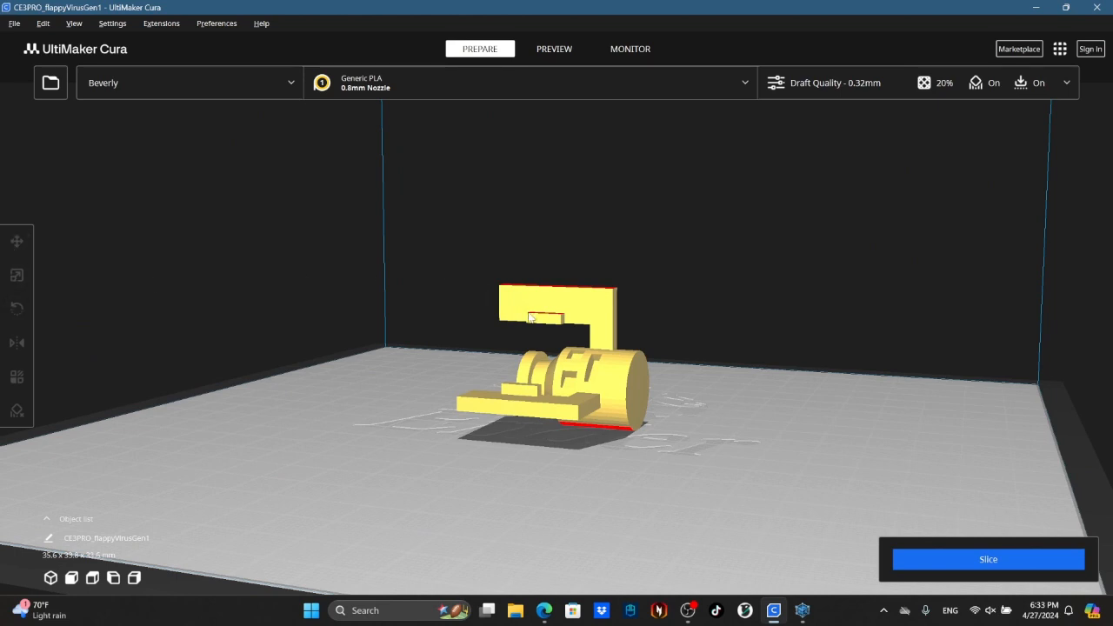
click(577, 383)
click(16, 307)
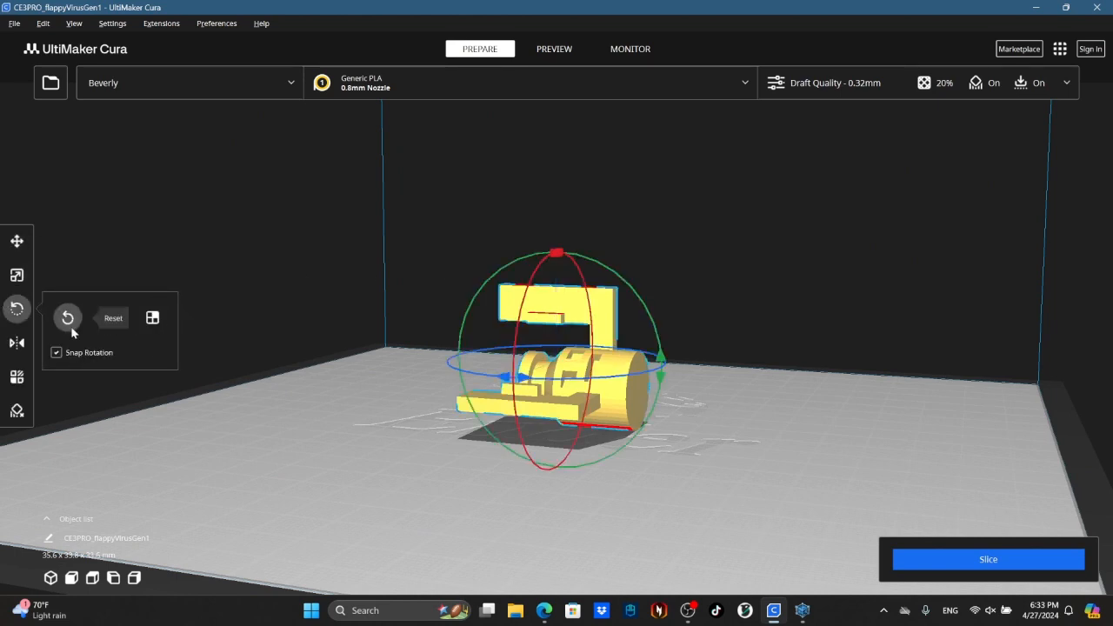
click(152, 317)
click(633, 393)
click(583, 261)
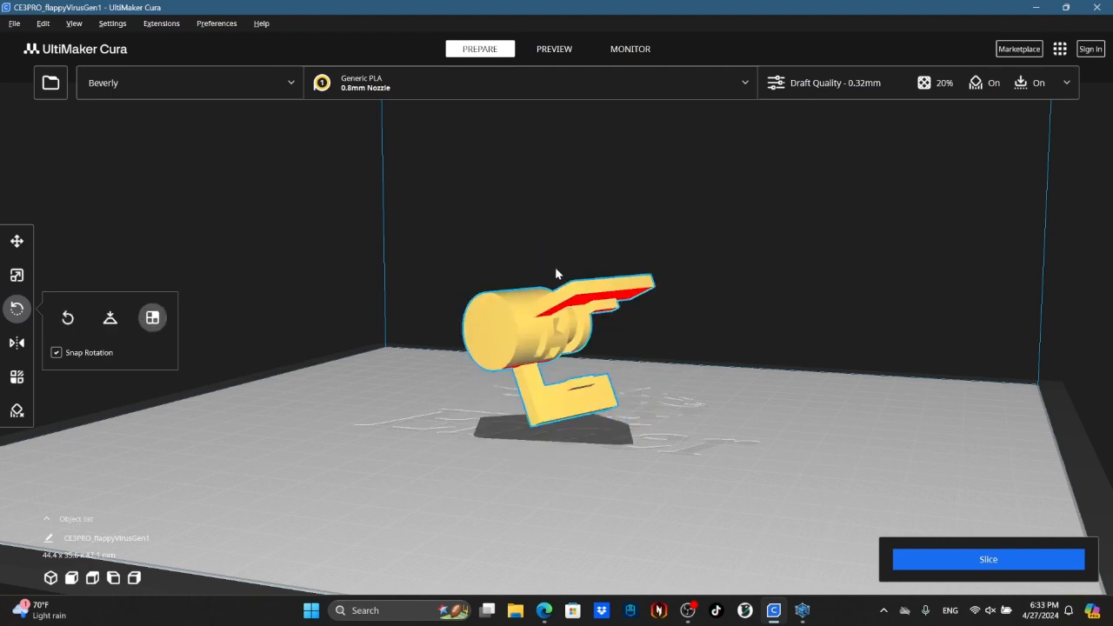
click(495, 338)
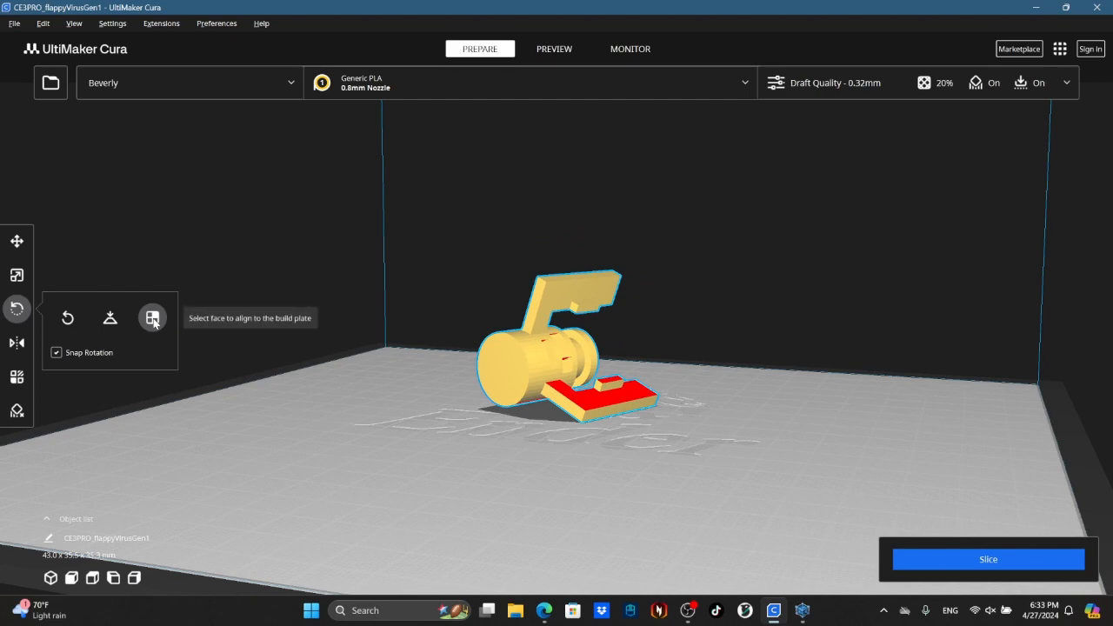
Step: Try face alignment again on other faces of the cylindrical body, and reset the model's rotation
click(152, 318)
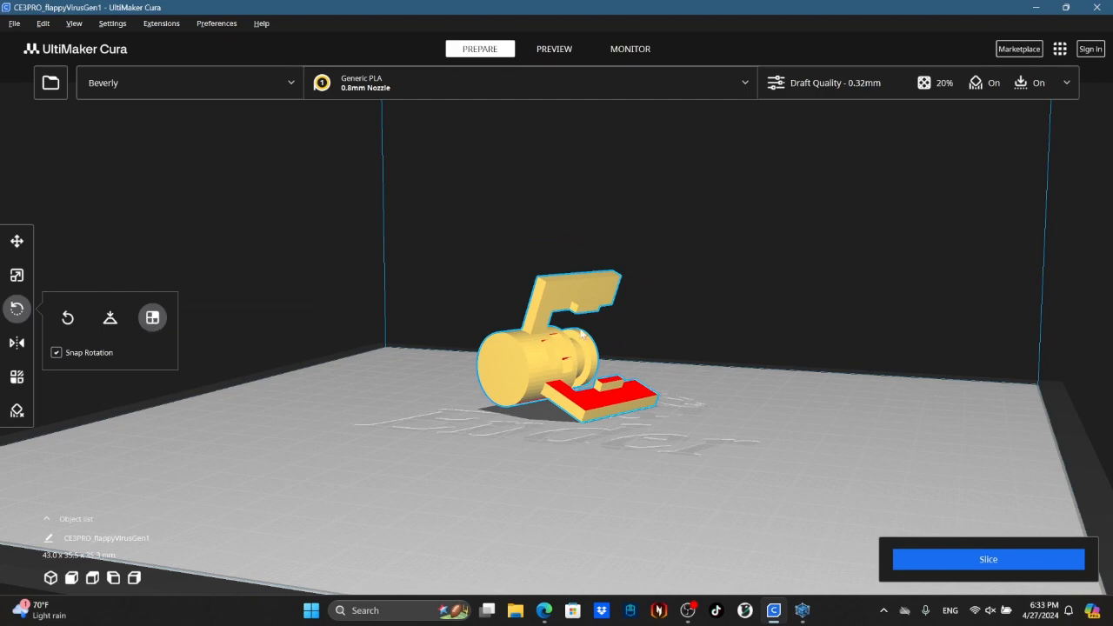
click(532, 356)
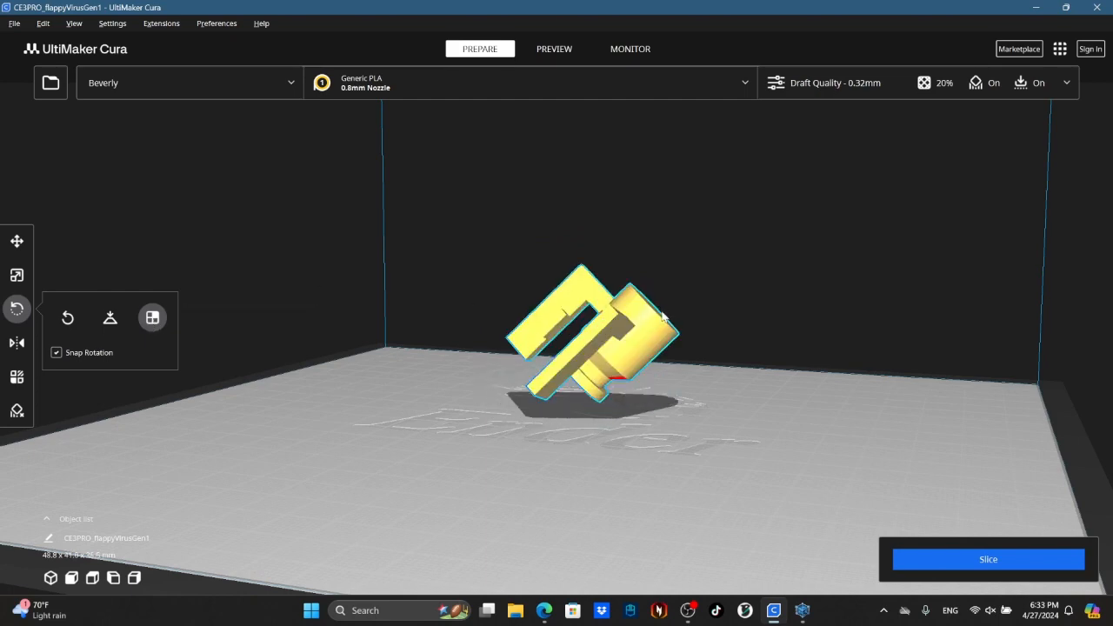
click(659, 317)
click(656, 358)
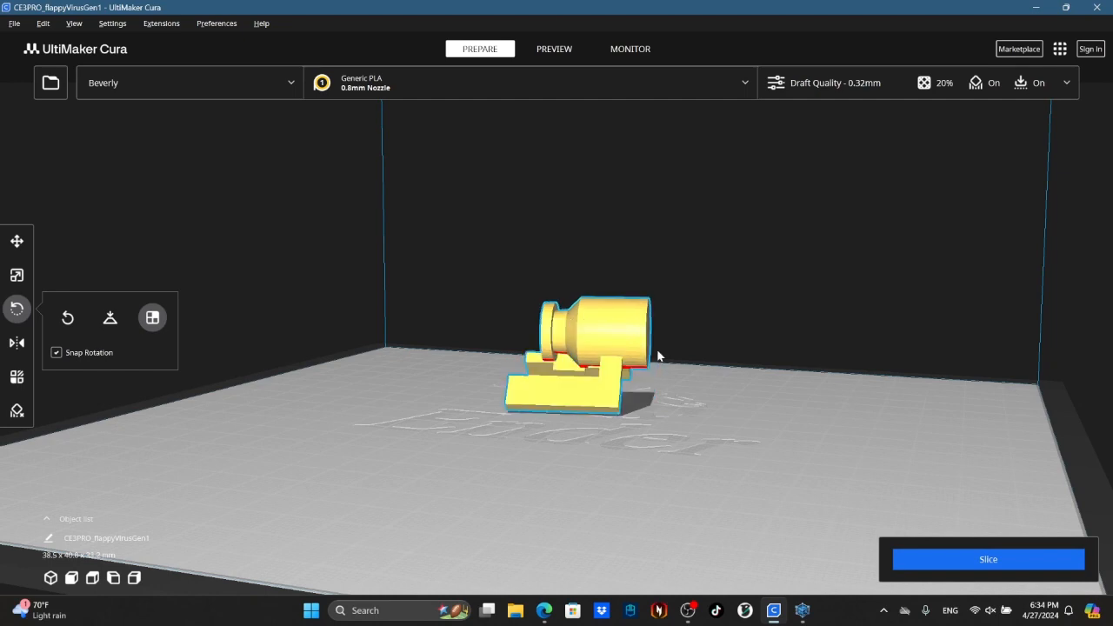
click(647, 342)
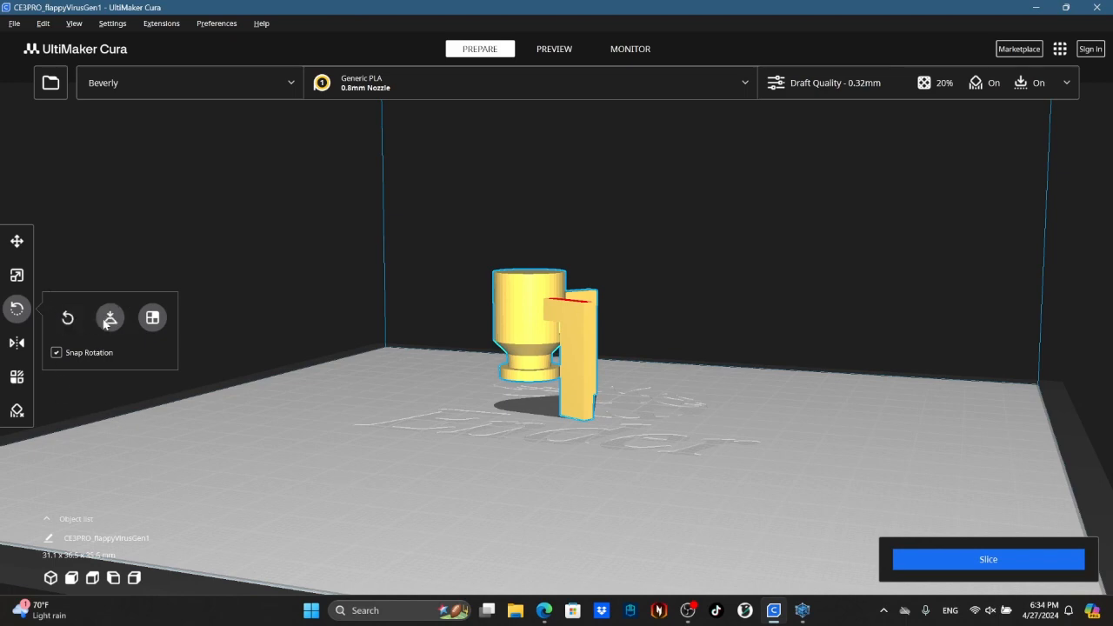
click(115, 324)
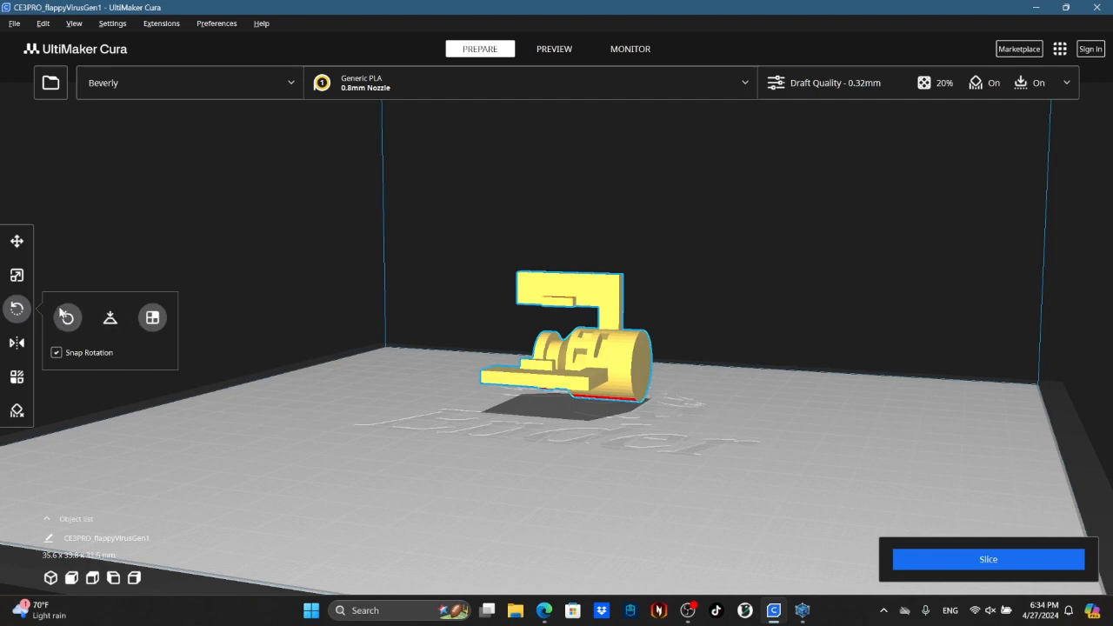
click(119, 319)
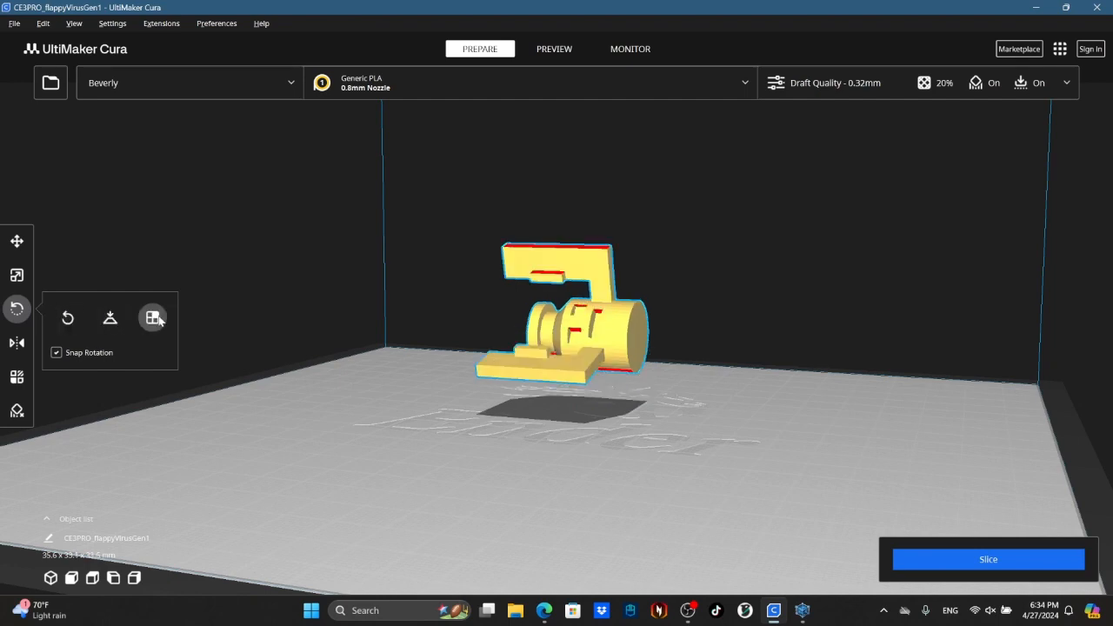
click(631, 342)
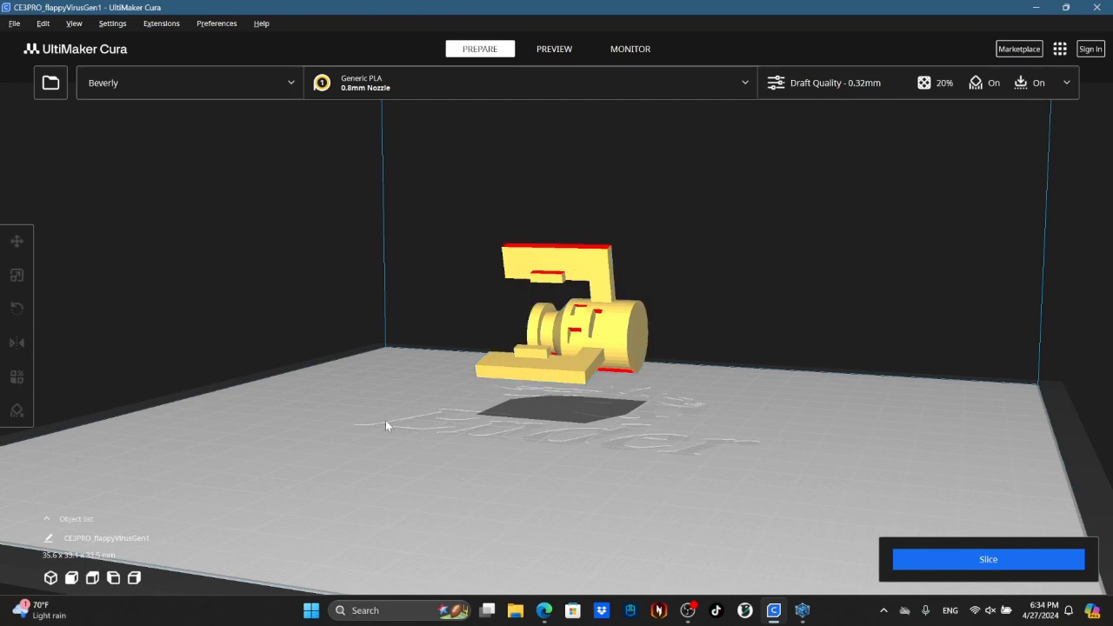
Step: Rotate the Flappy model upright so its base faces the build plate, and enable Drop Down Model
click(604, 346)
drag(666, 322, 486, 402)
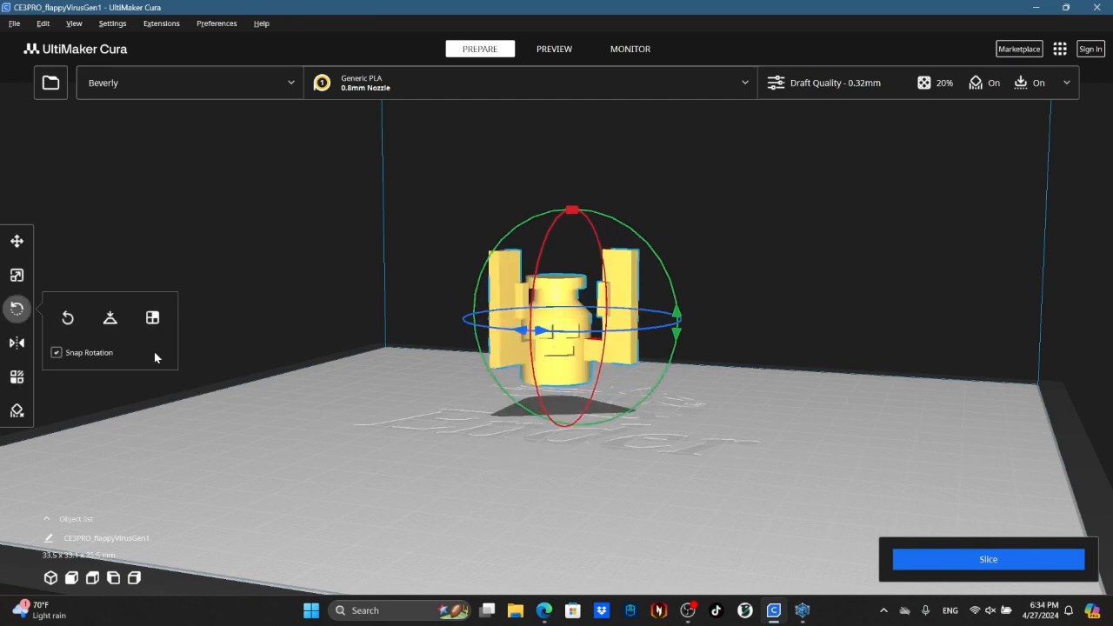
click(17, 240)
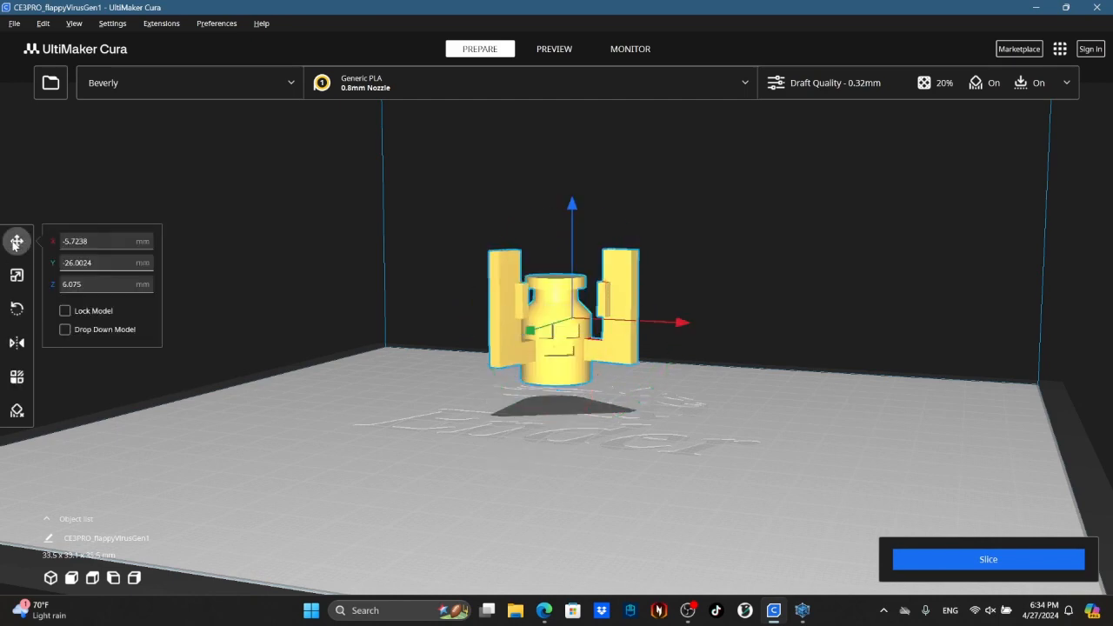
click(102, 330)
Step: Scale the upright Flappy model uniformly to 1000%
scroll(526, 418, down, 3)
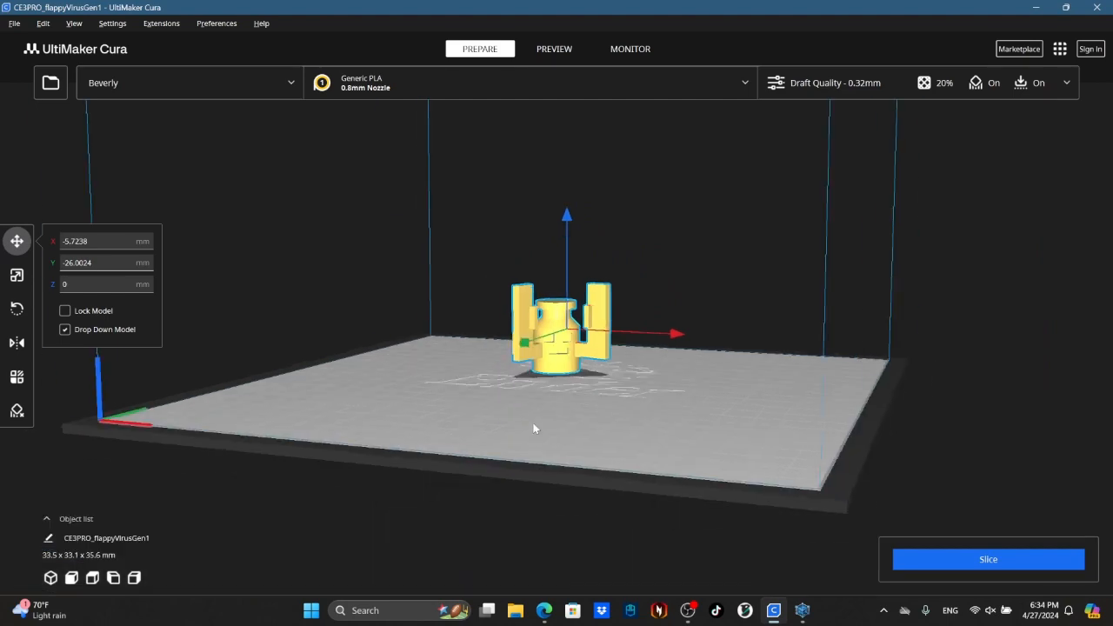
click(522, 401)
right_drag(514, 395, 568, 379)
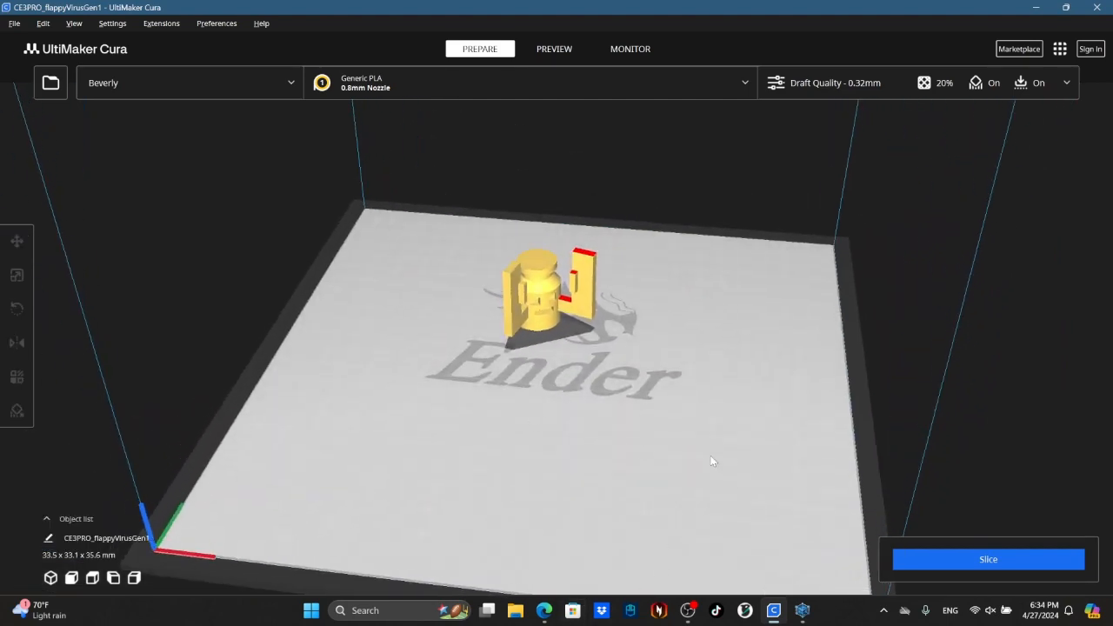
click(555, 308)
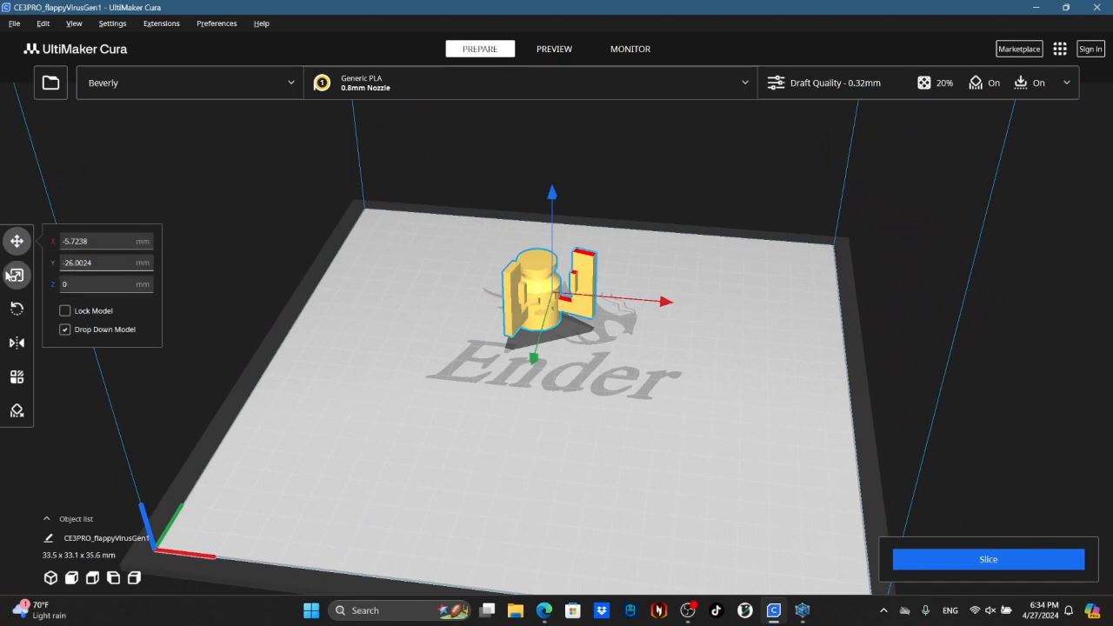
click(17, 275)
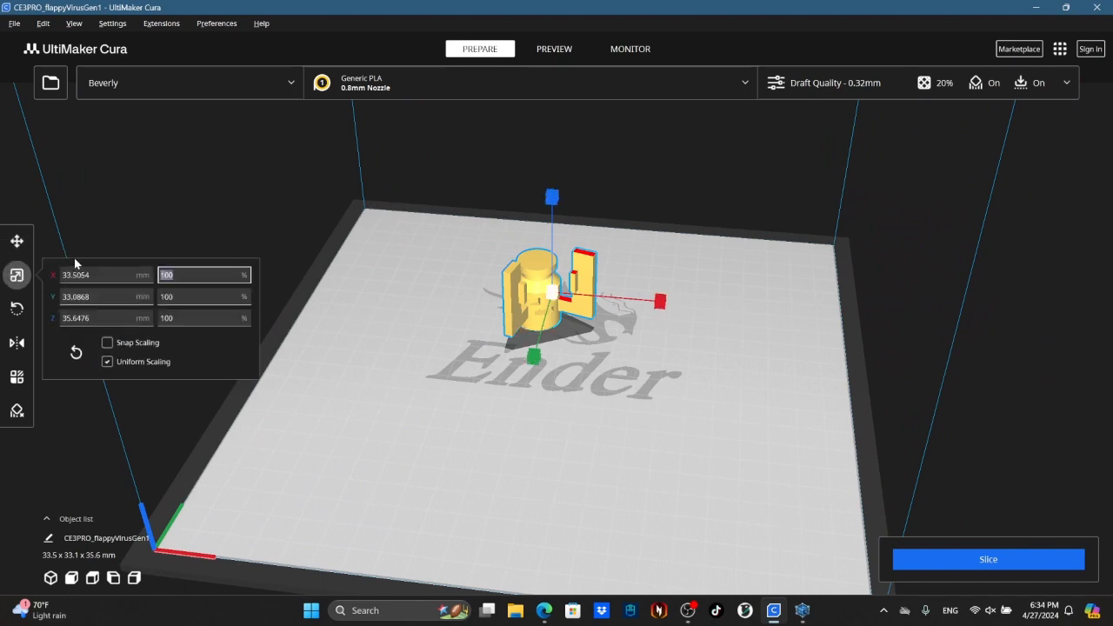
text(1000)
key(Return)
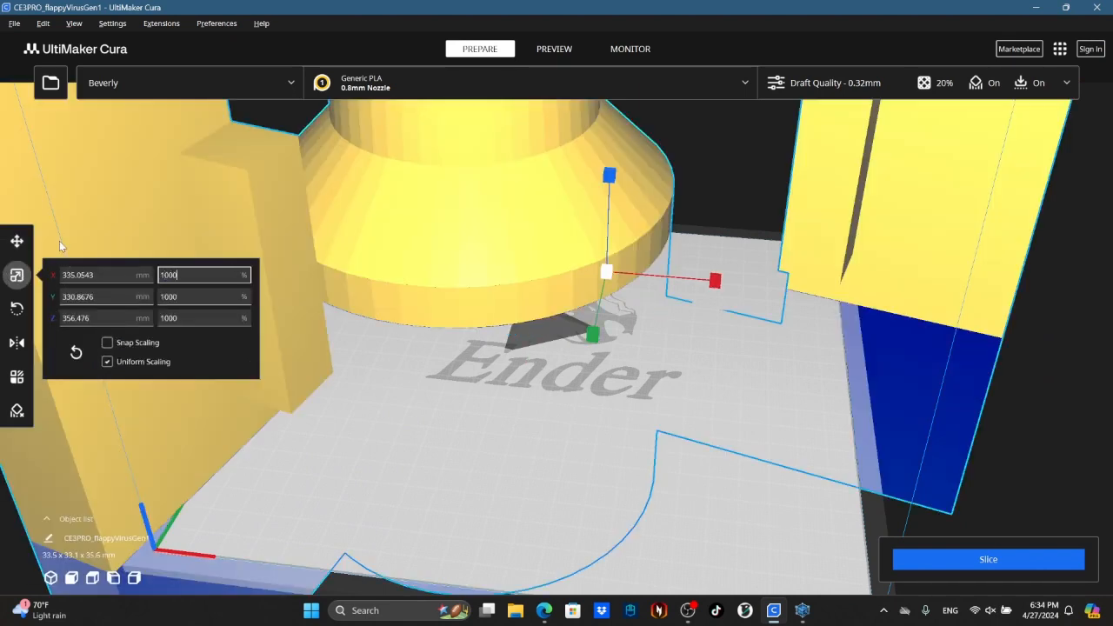
scroll(495, 342, down, 2)
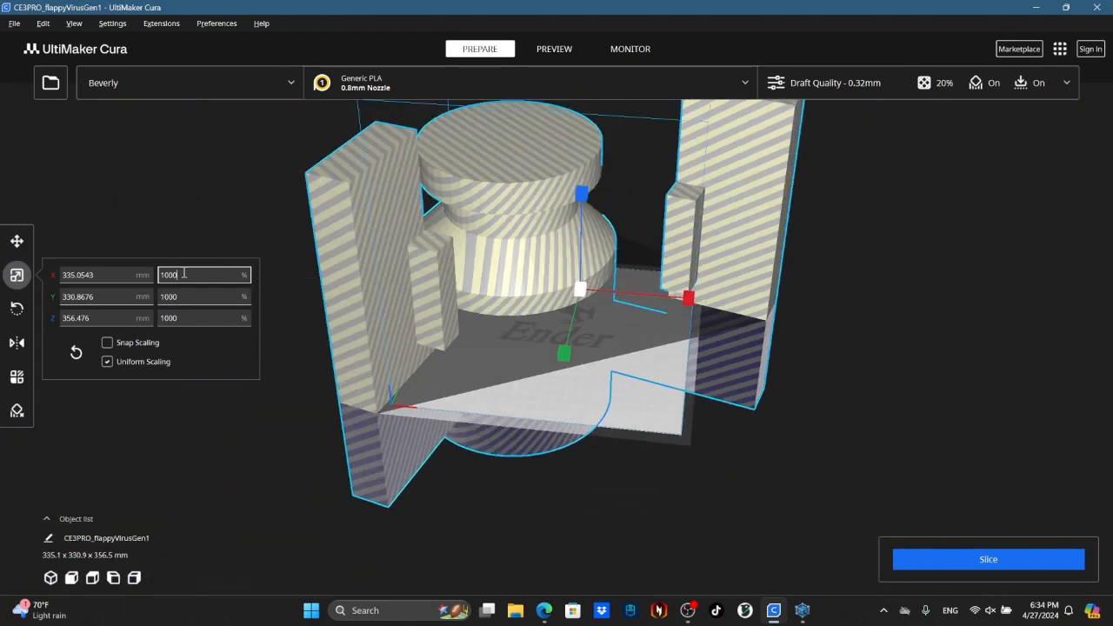
Step: Set the Flappy model's uniform scale to 500%
drag(181, 273, 78, 267)
text(500)
key(Return)
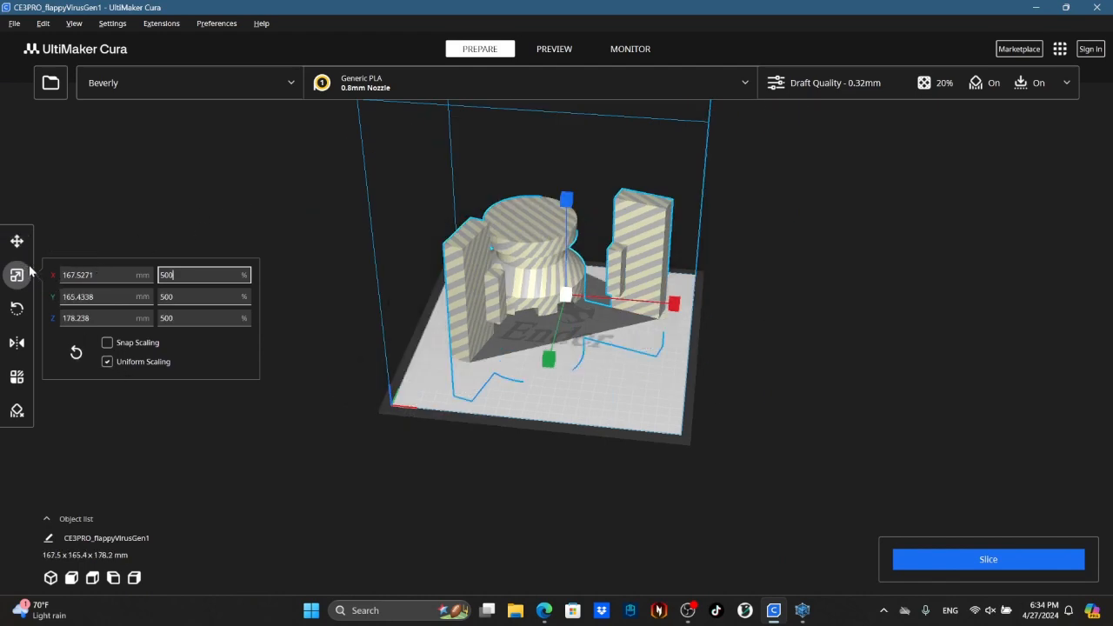
Step: Raise the scaled model to about Z 1.1 mm with Drop Down Model disabled, and re-enable that option
click(17, 242)
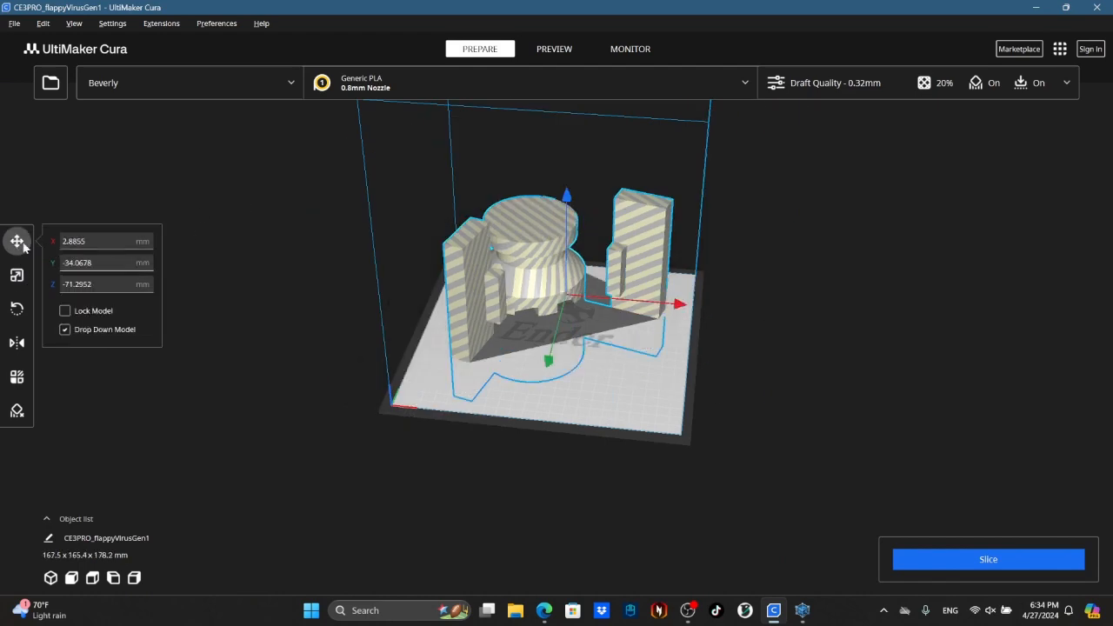
click(96, 330)
drag(567, 196, 597, 111)
click(78, 335)
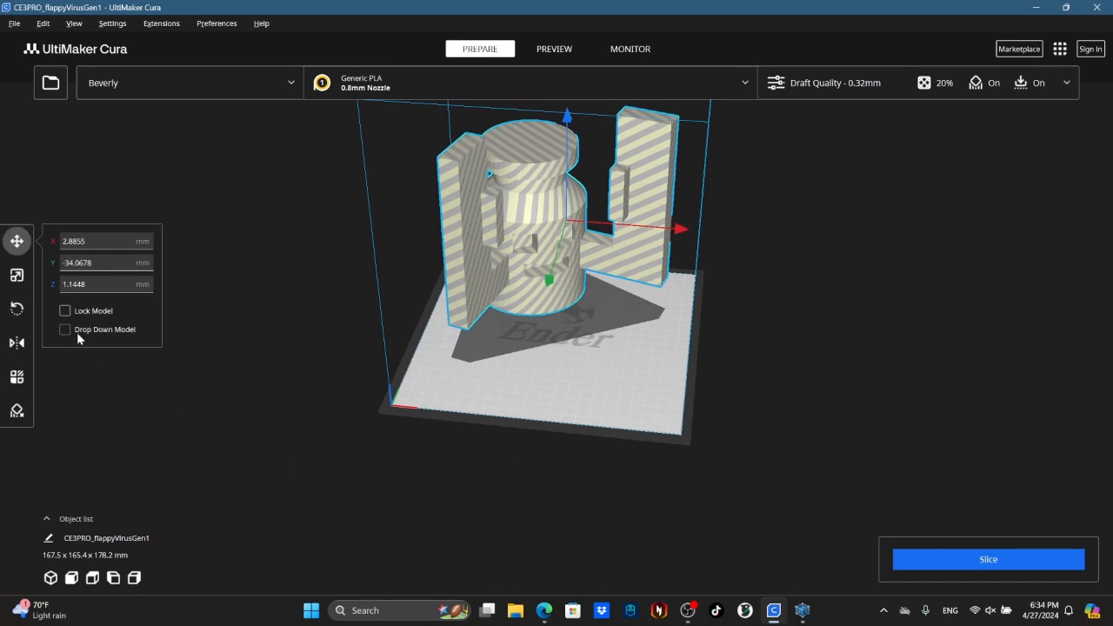
Step: Move the model along the Y axis to about 6.4 mm so it fits within the build volume
right_drag(417, 415, 342, 442)
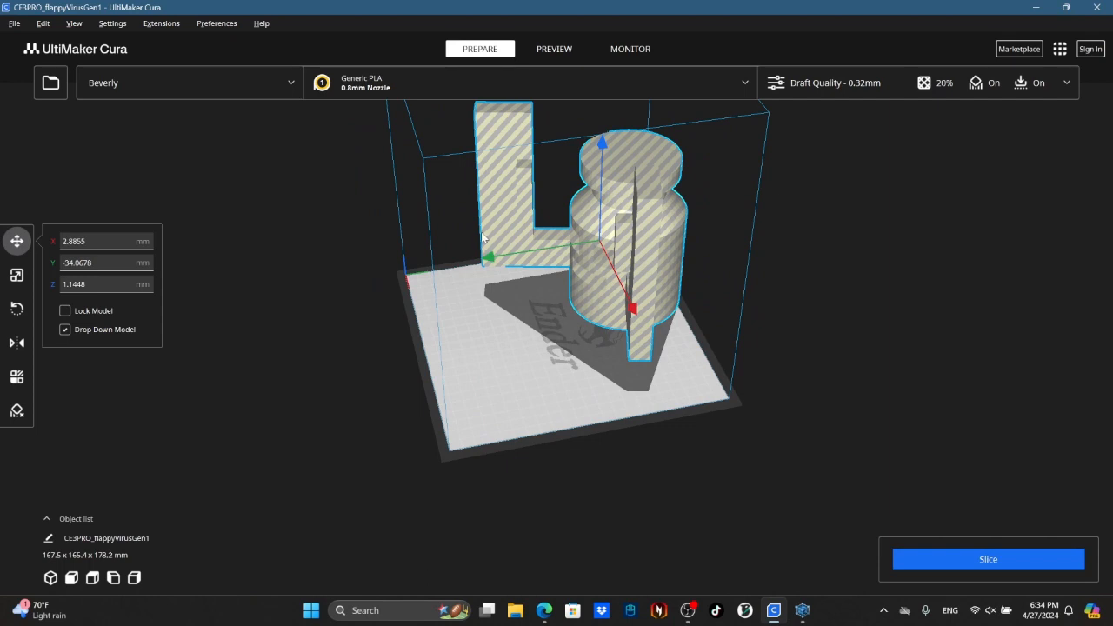
drag(491, 257, 439, 255)
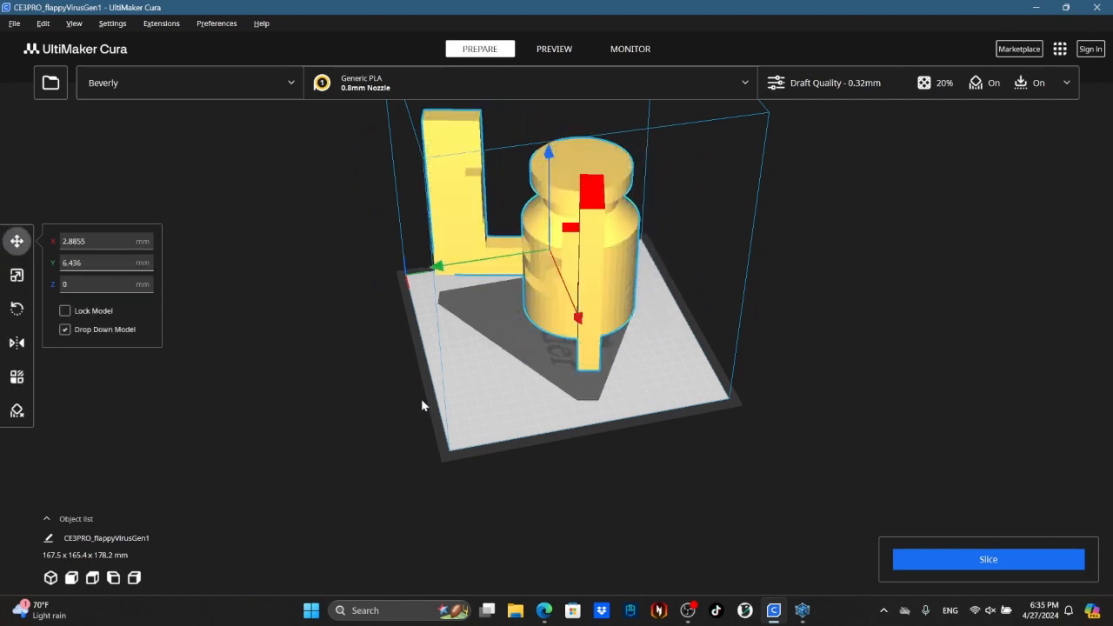
right_drag(423, 402, 573, 333)
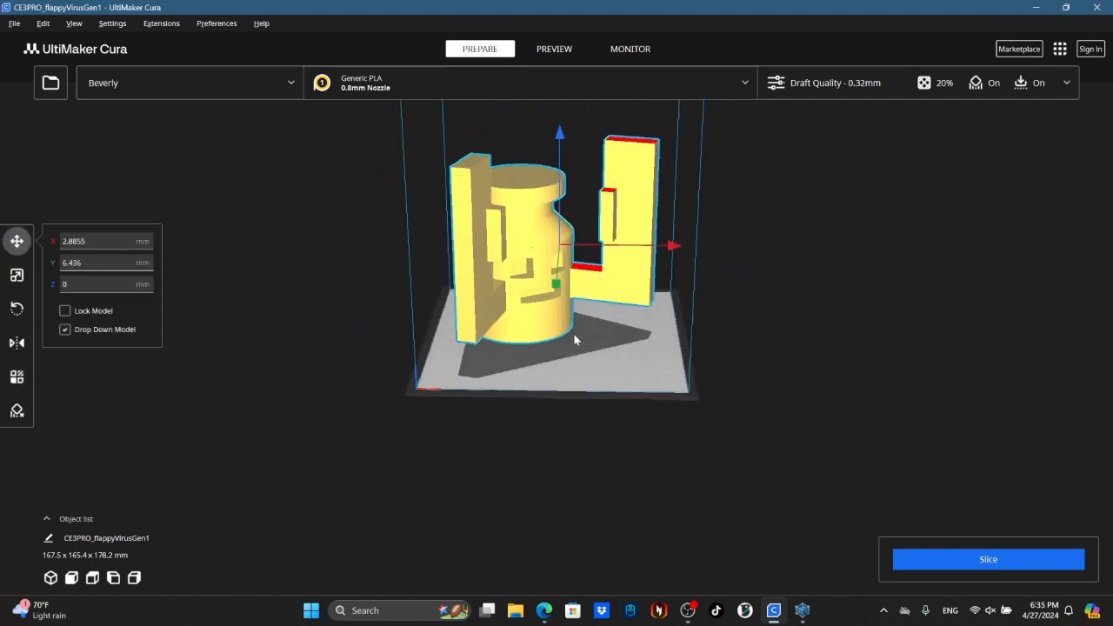
Step: Slice the scaled Flappy model with the Draft Quality 0.32 mm profile
scroll(571, 335, down, 2)
scroll(570, 330, down, 2)
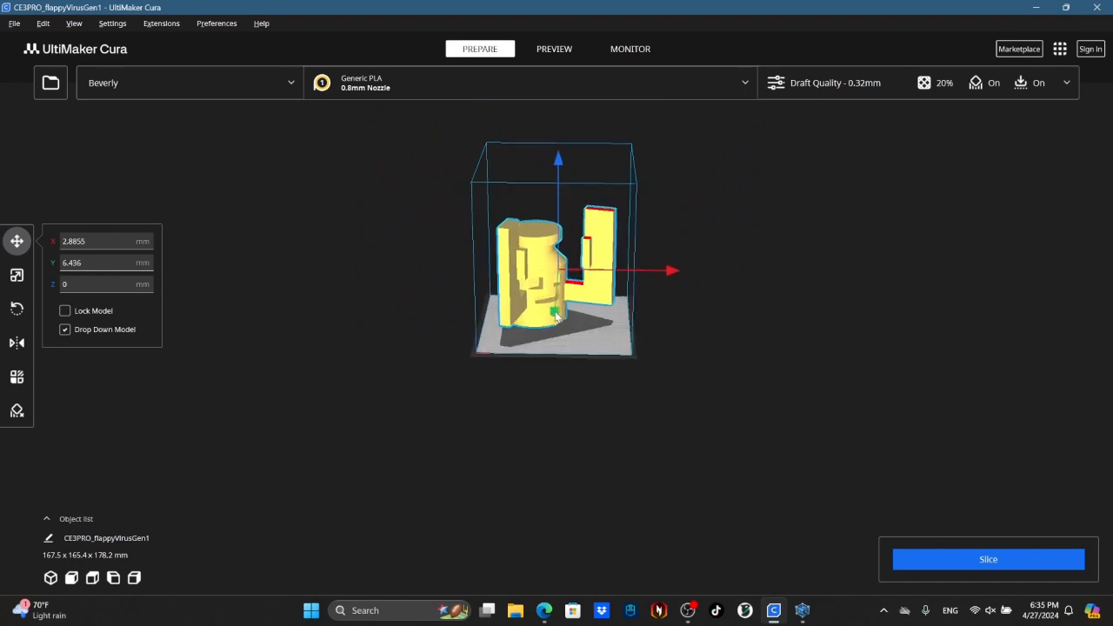
scroll(529, 263, up, 2)
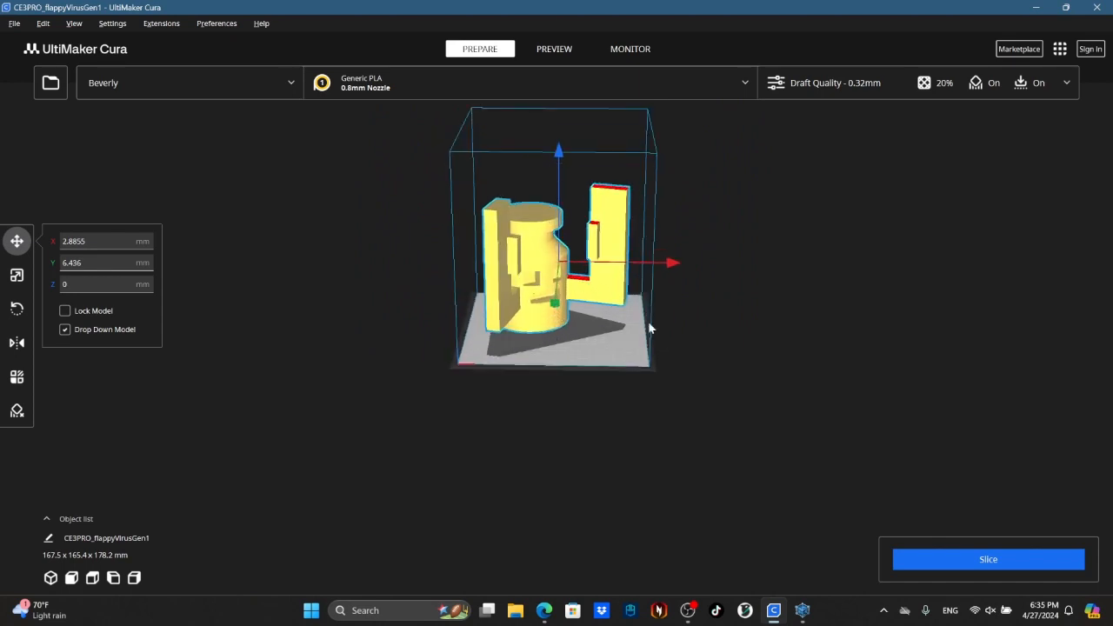
click(937, 551)
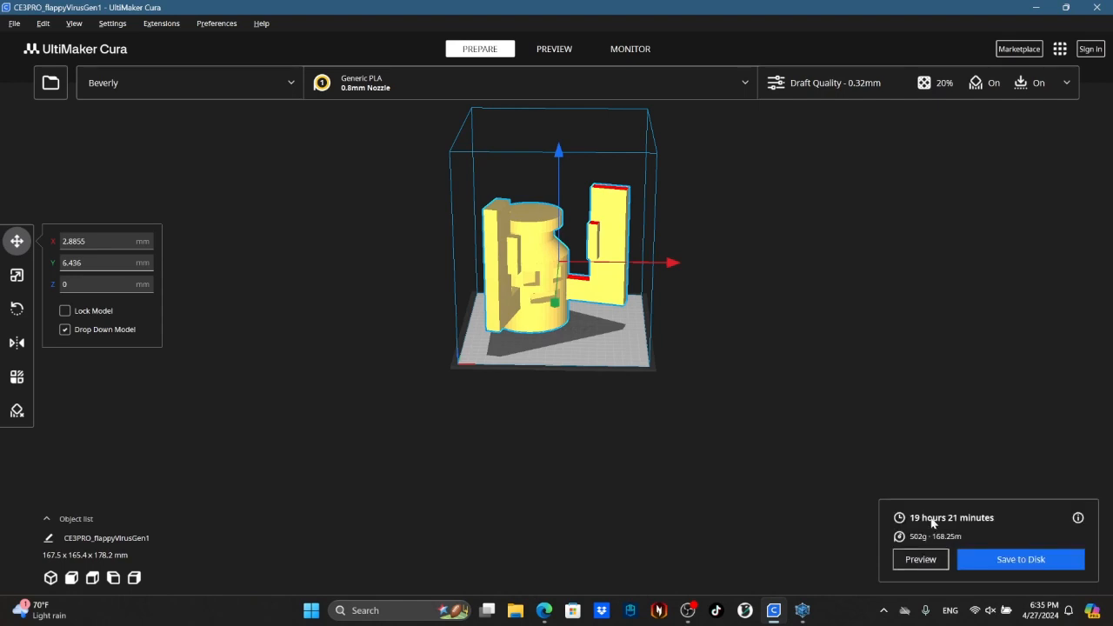
scroll(526, 213, up, 8)
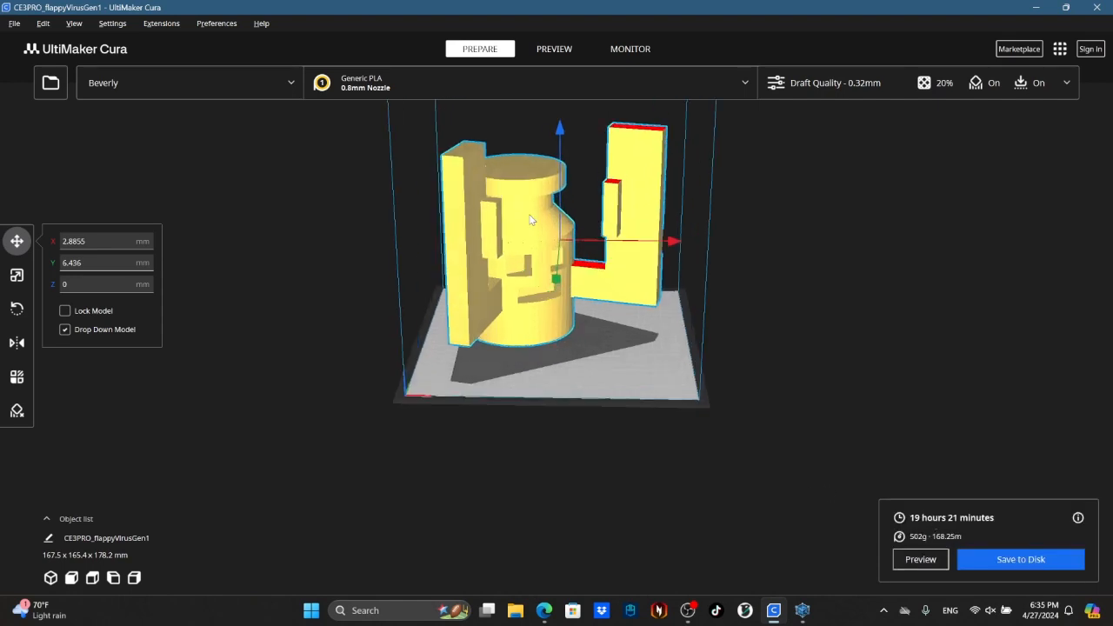
Step: Inspect the red-highlighted faces on the Flappy model's arms and switch to Hexagon to view the arm tops
right_drag(473, 318, 634, 374)
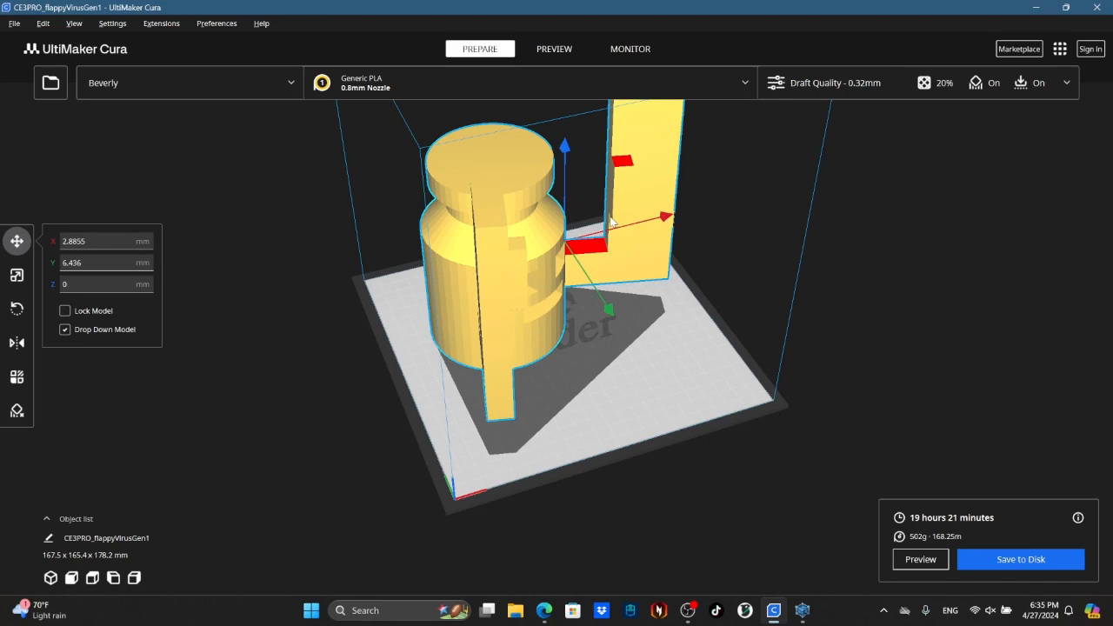
right_drag(614, 221, 475, 178)
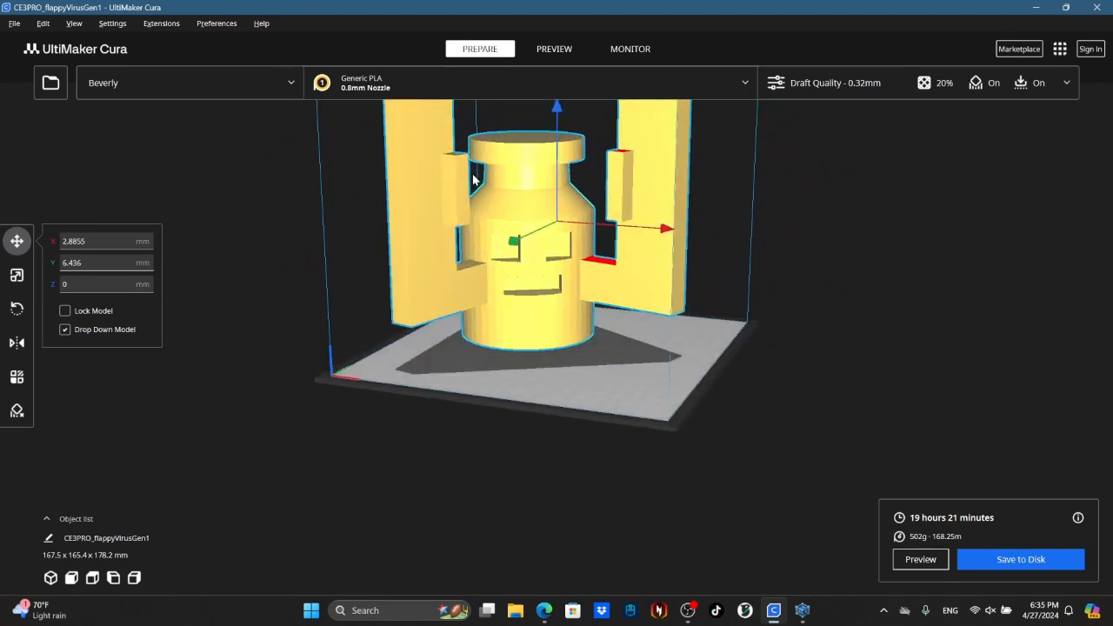
click(802, 610)
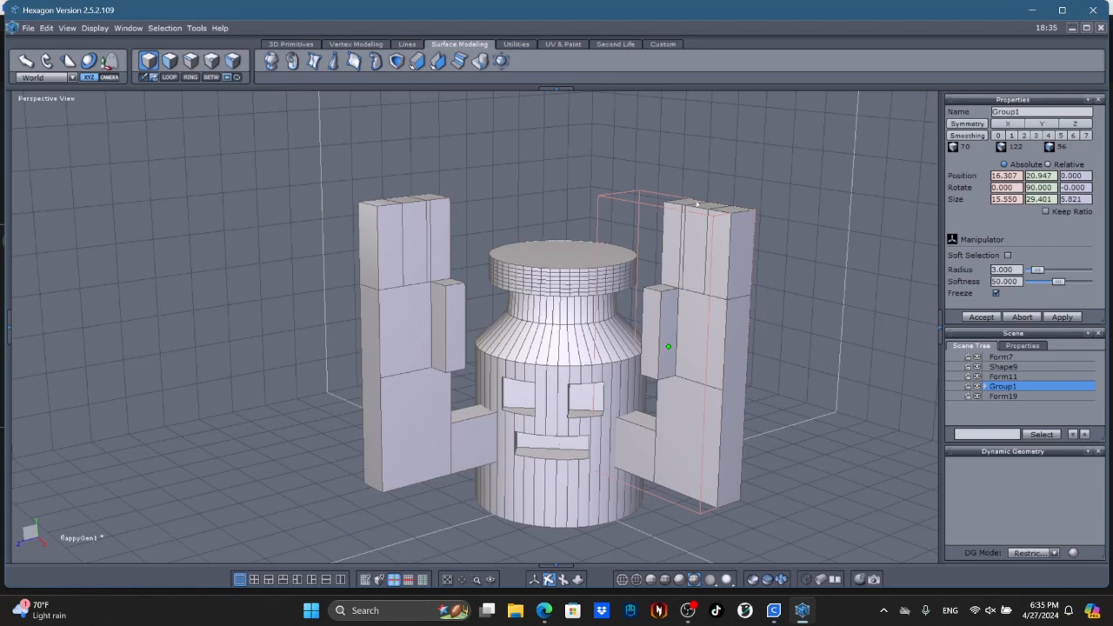
scroll(705, 232, up, 5)
scroll(705, 238, down, 3)
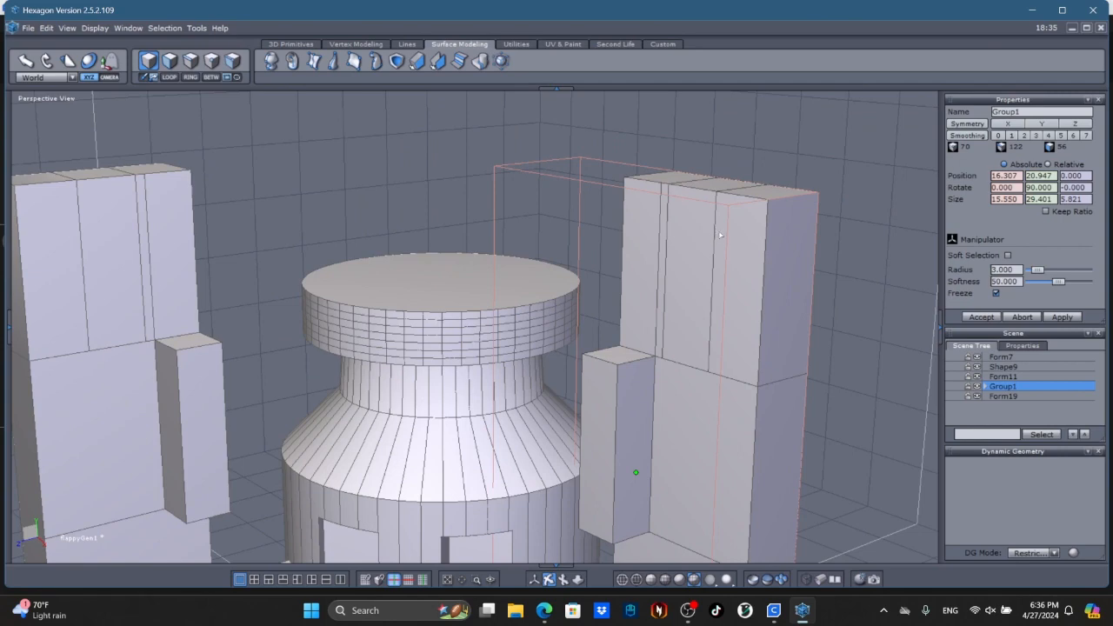
click(407, 45)
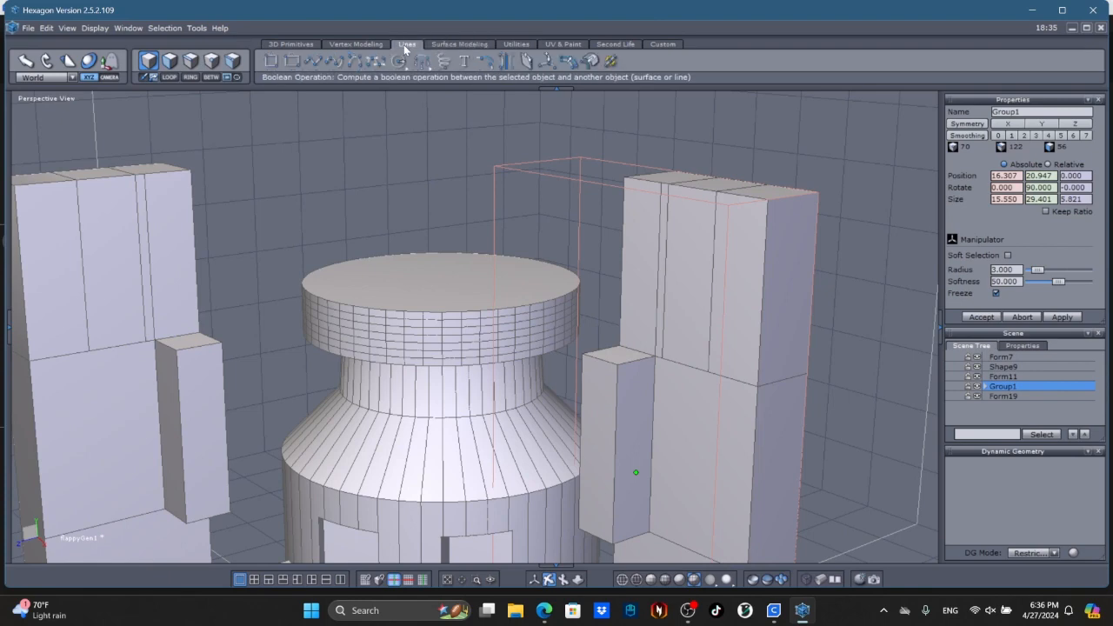
click(512, 45)
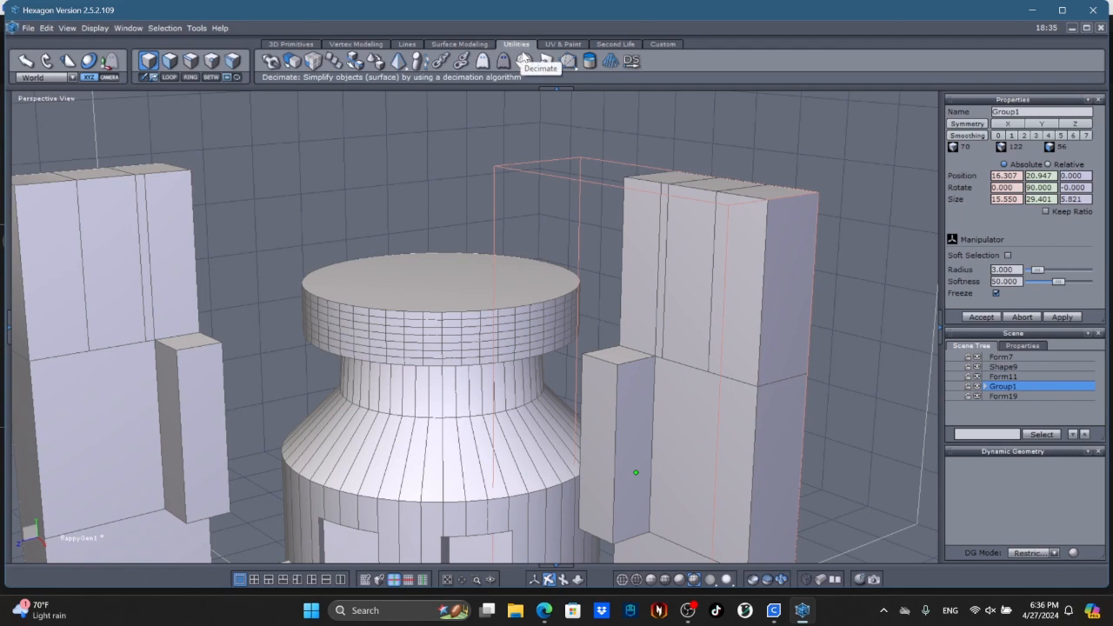
click(522, 59)
middle_drag(233, 253, 247, 278)
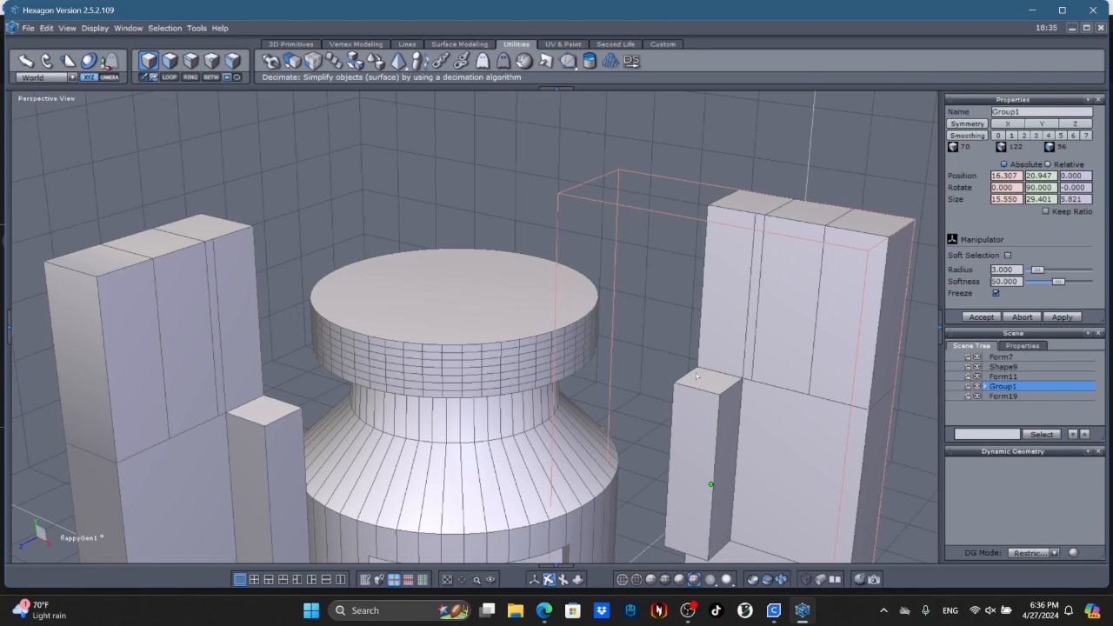
Step: Check the two forms inside Group1 and select the ungrouped Form11 arm for edge editing
click(195, 66)
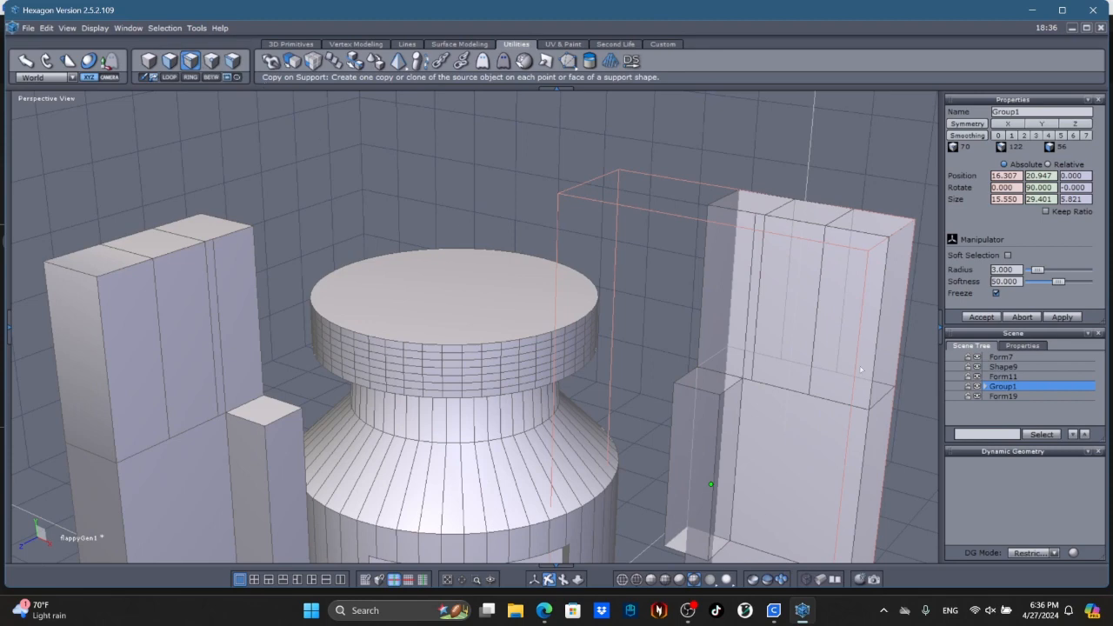
click(987, 387)
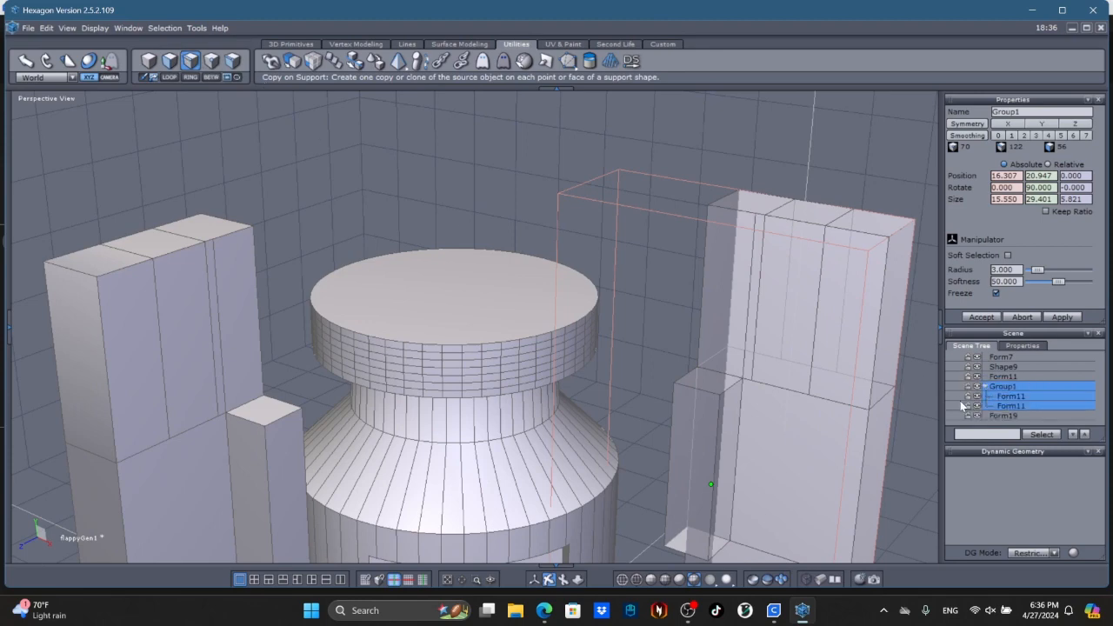
click(1004, 396)
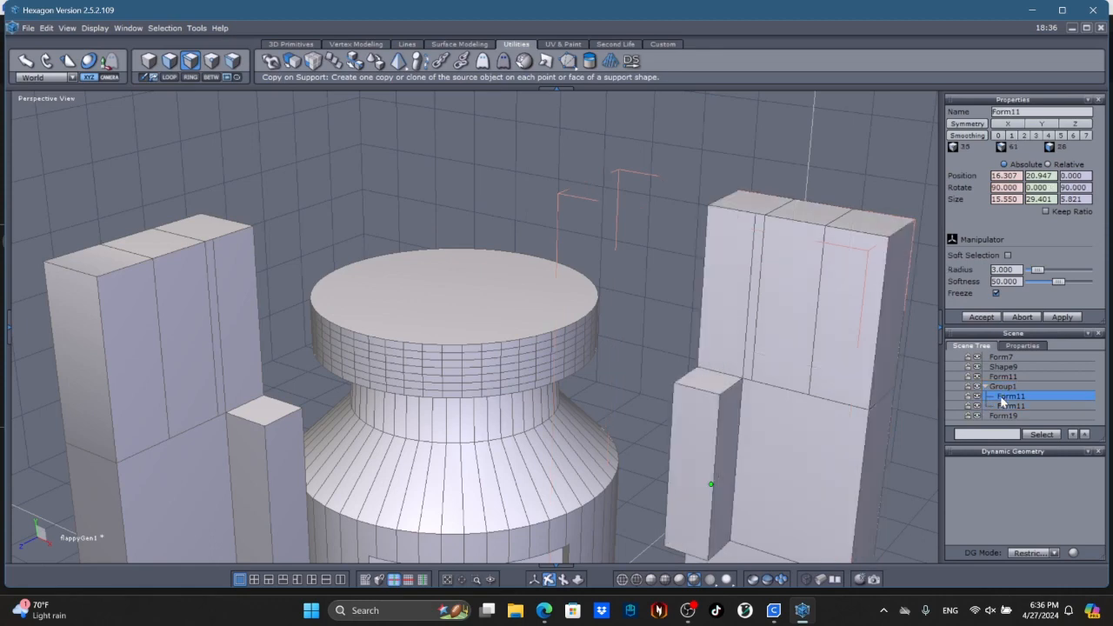
click(1005, 406)
click(987, 387)
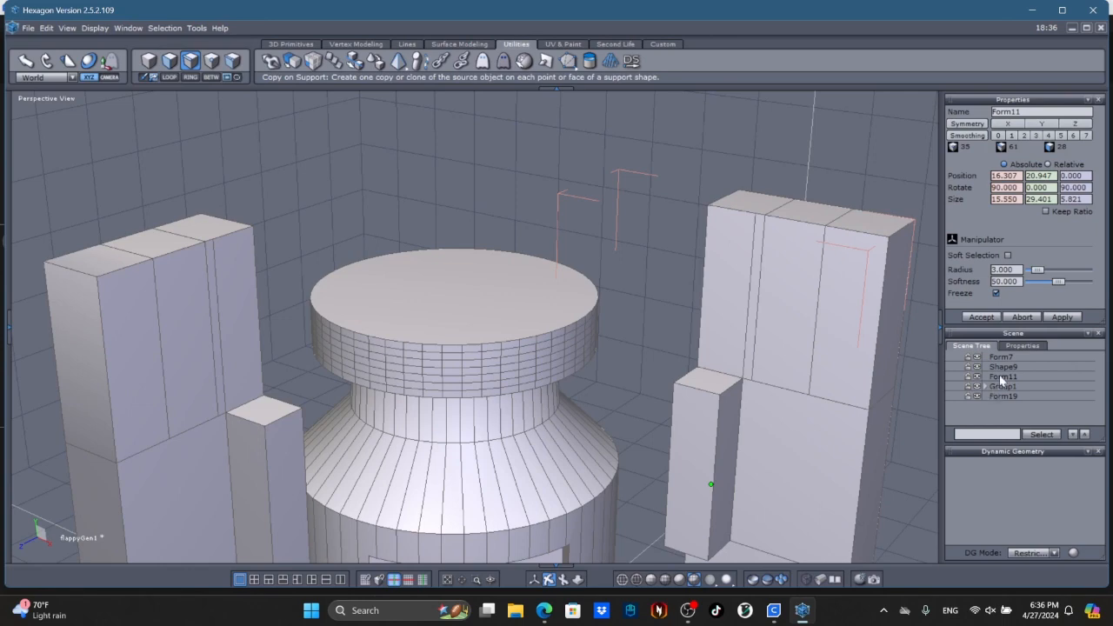
click(1000, 376)
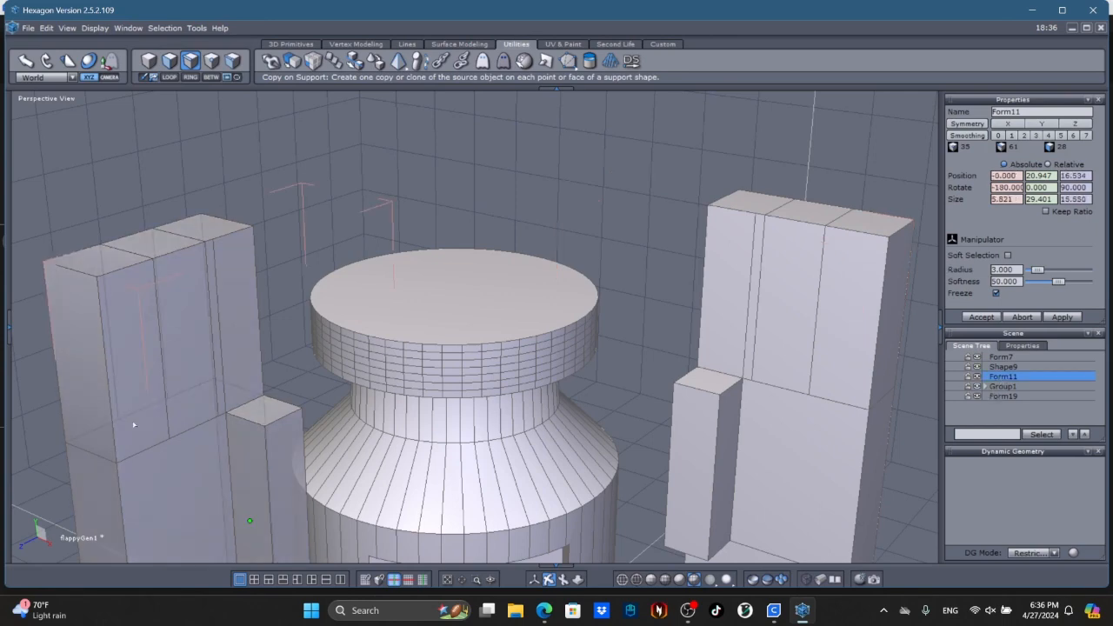
Step: Examine the narrow strip on the Form11 arm, checking the positions of its lower short edge and upper front corner point
scroll(197, 427, up, 4)
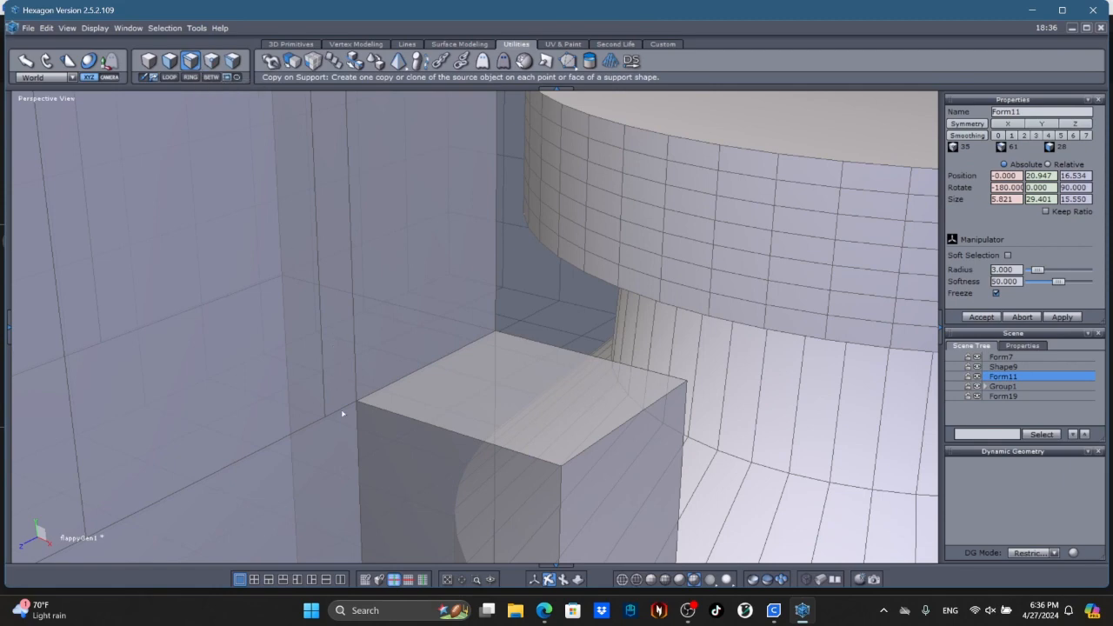
scroll(342, 411, down, 5)
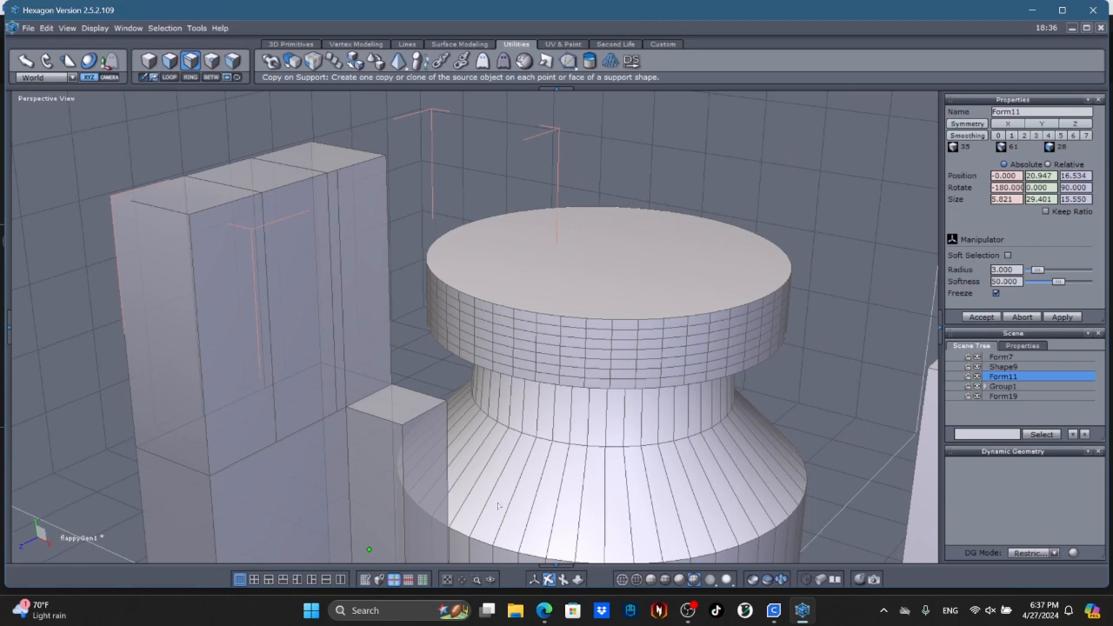
click(535, 579)
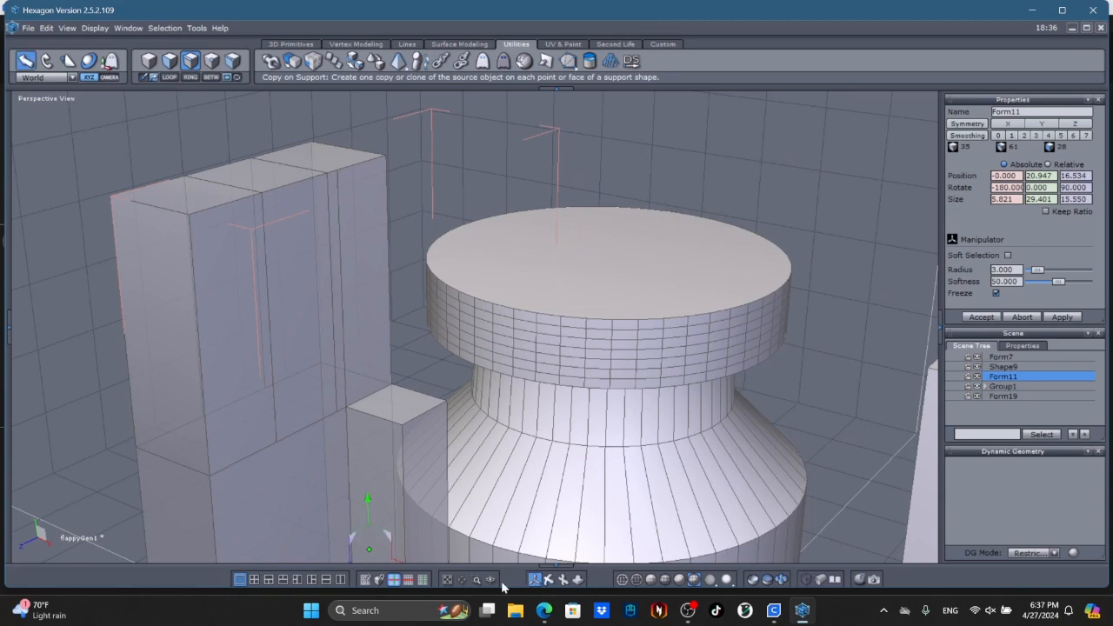
click(340, 409)
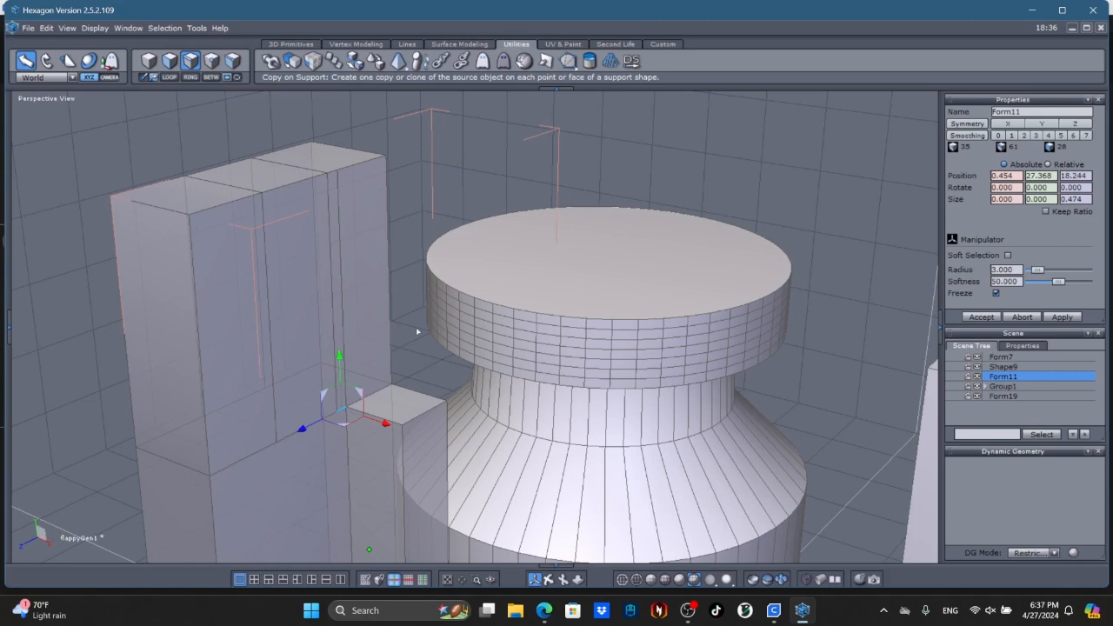
click(212, 60)
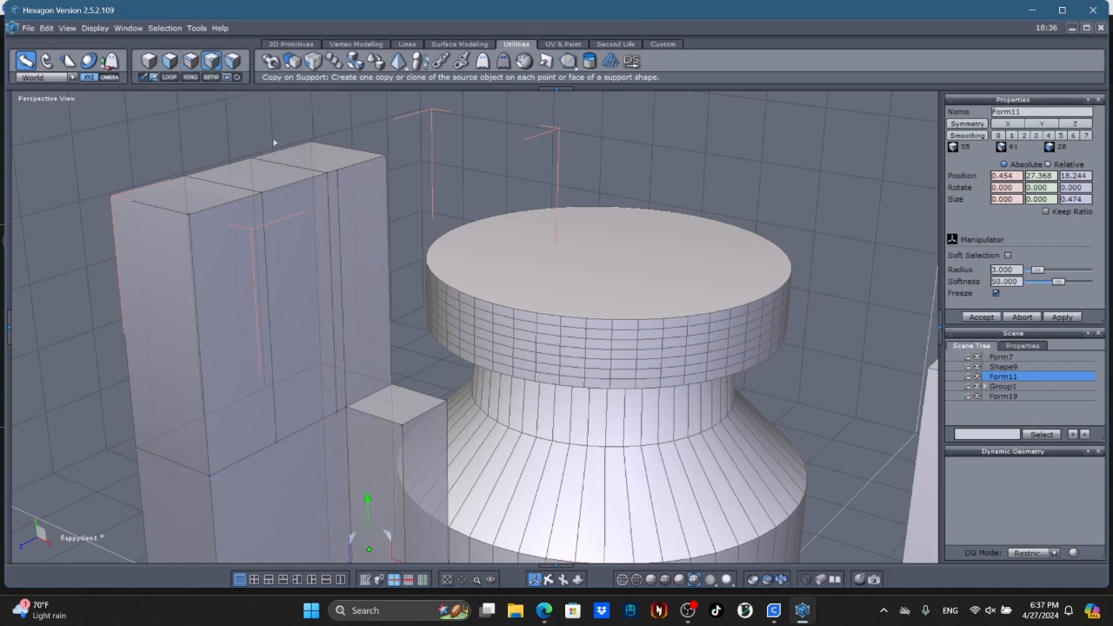
click(338, 172)
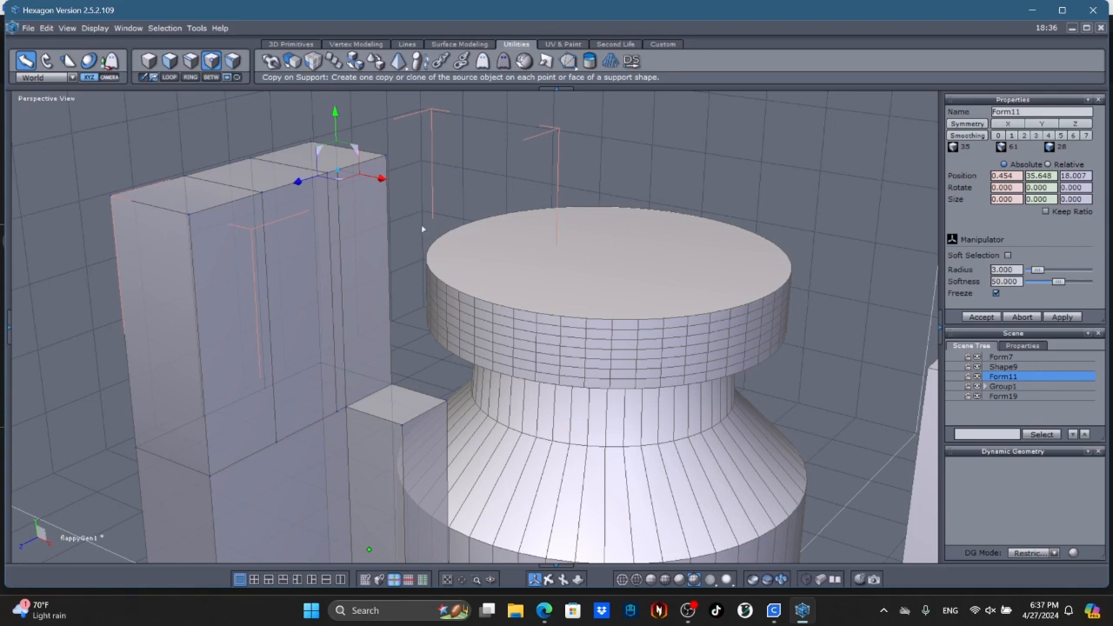
scroll(422, 231, down, 5)
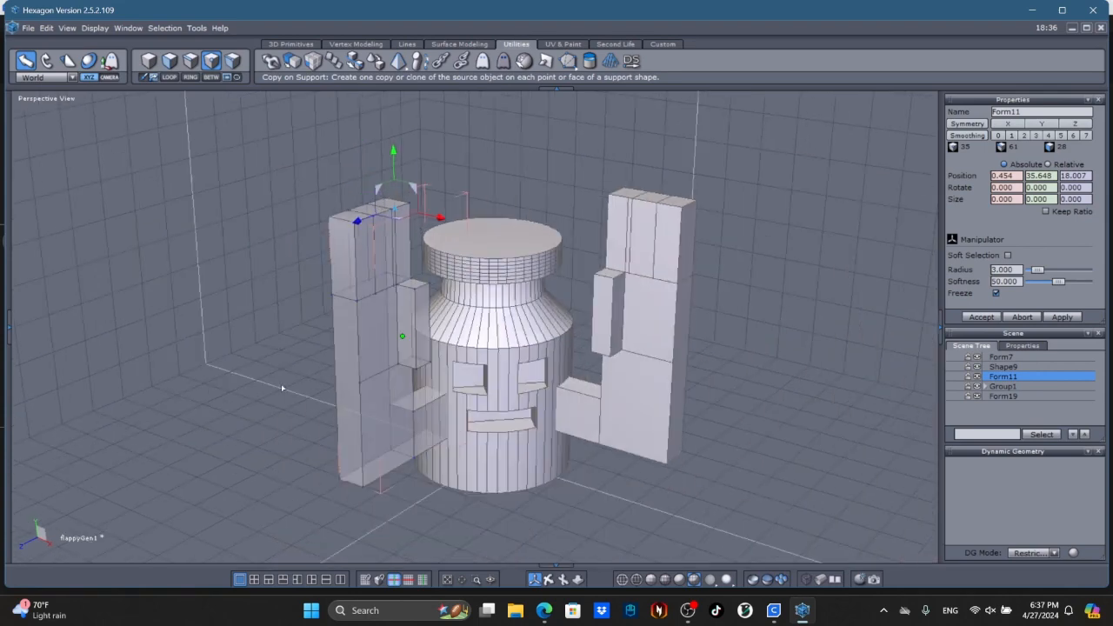
scroll(500, 161, up, 5)
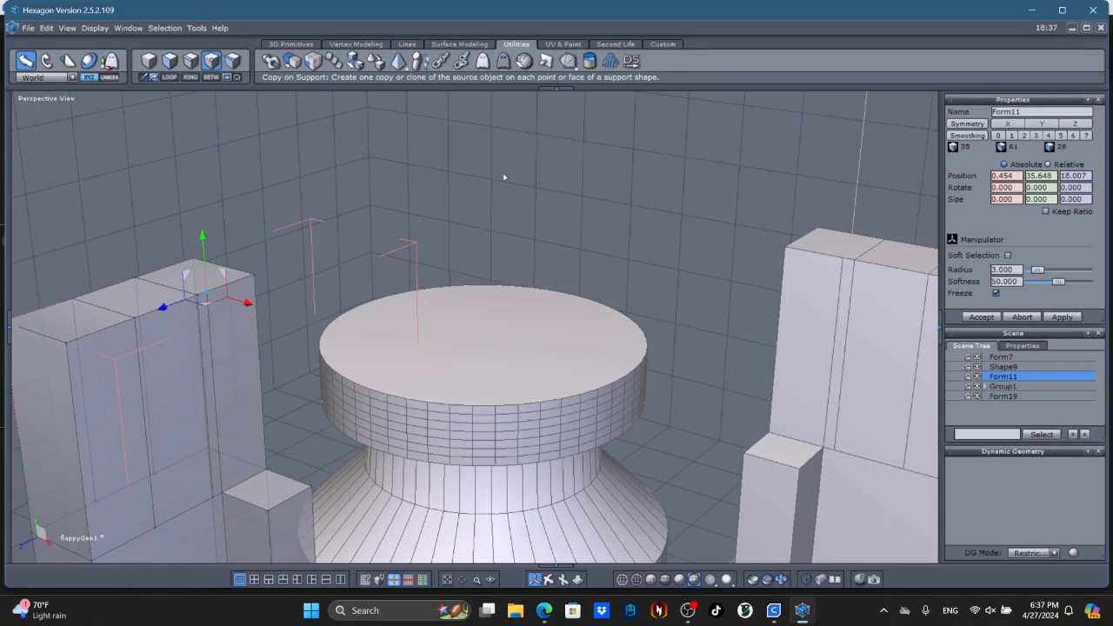
Step: Check the rear end point of the cross edge on top of the Form11 arm and select that edge
drag(161, 289, 89, 272)
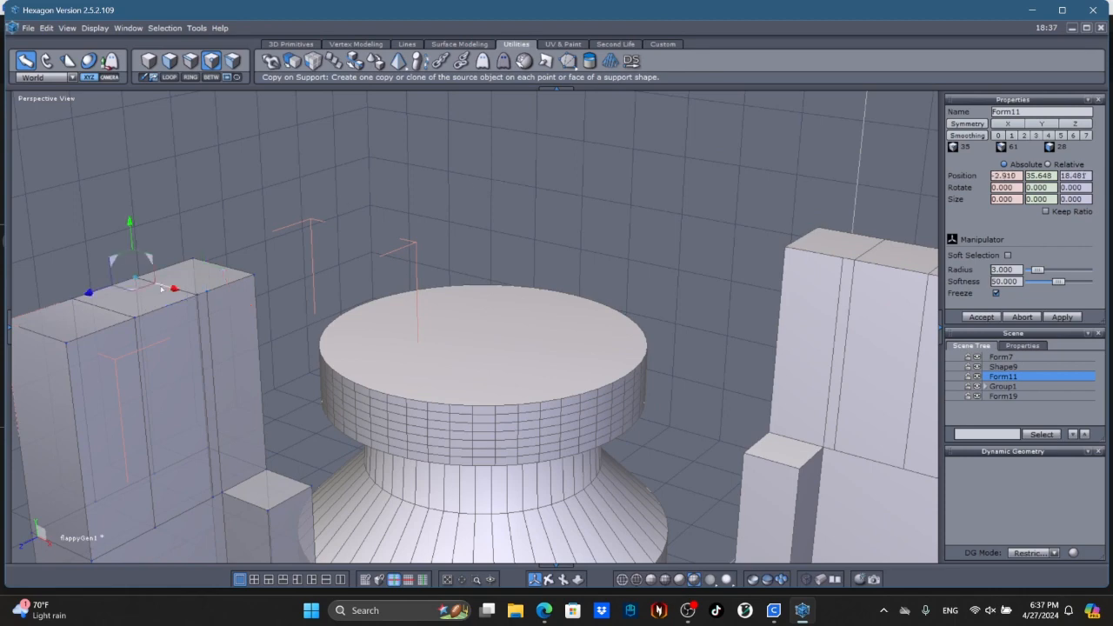
click(230, 68)
click(162, 287)
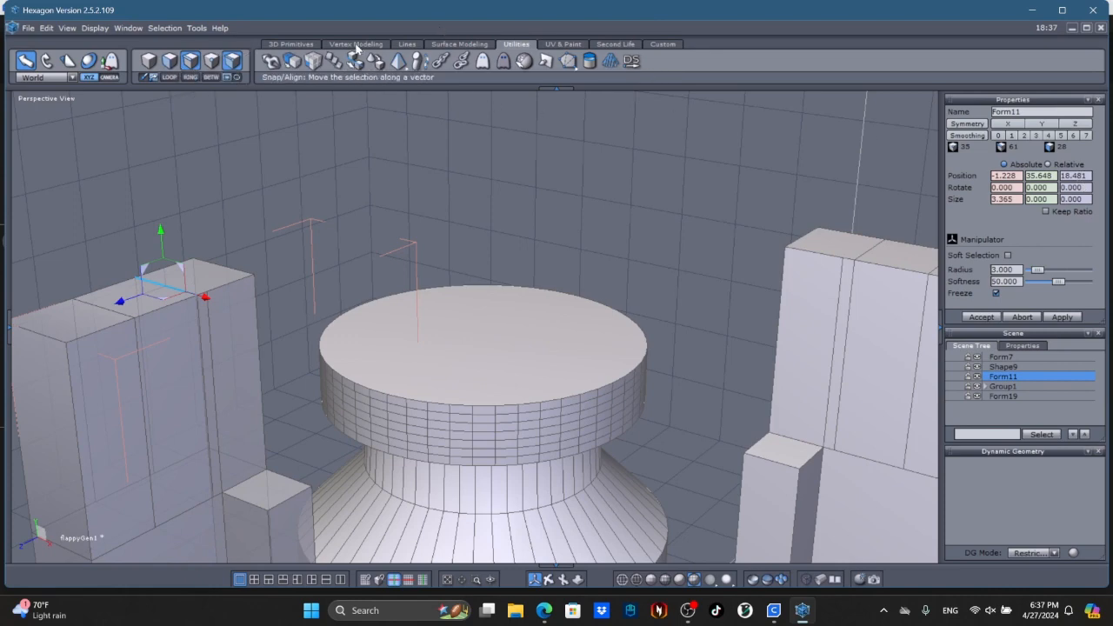
click(356, 45)
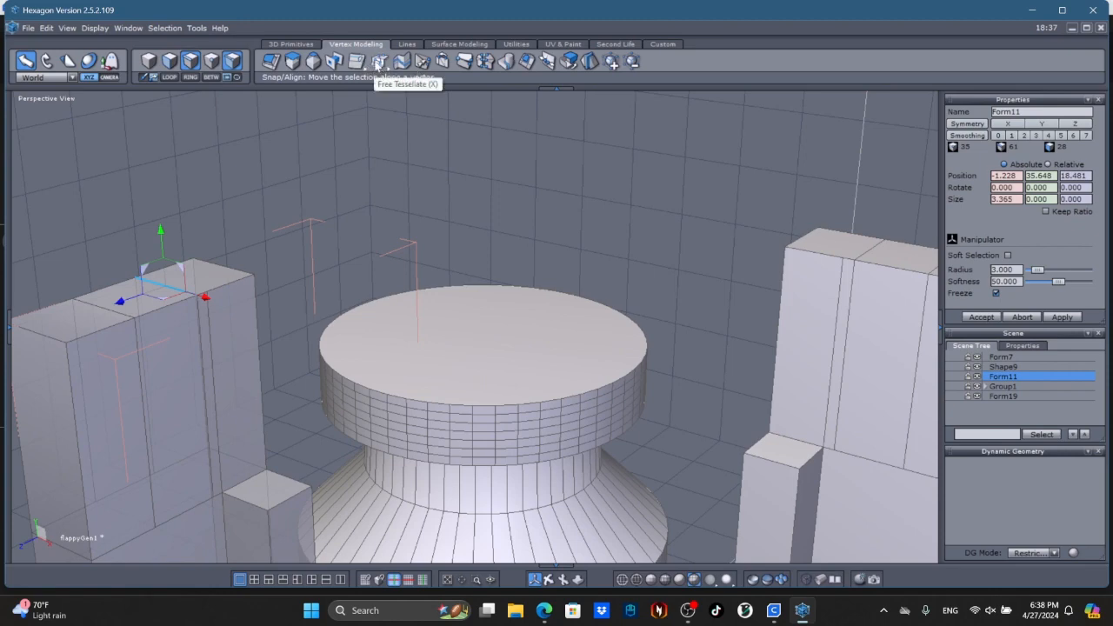
click(354, 65)
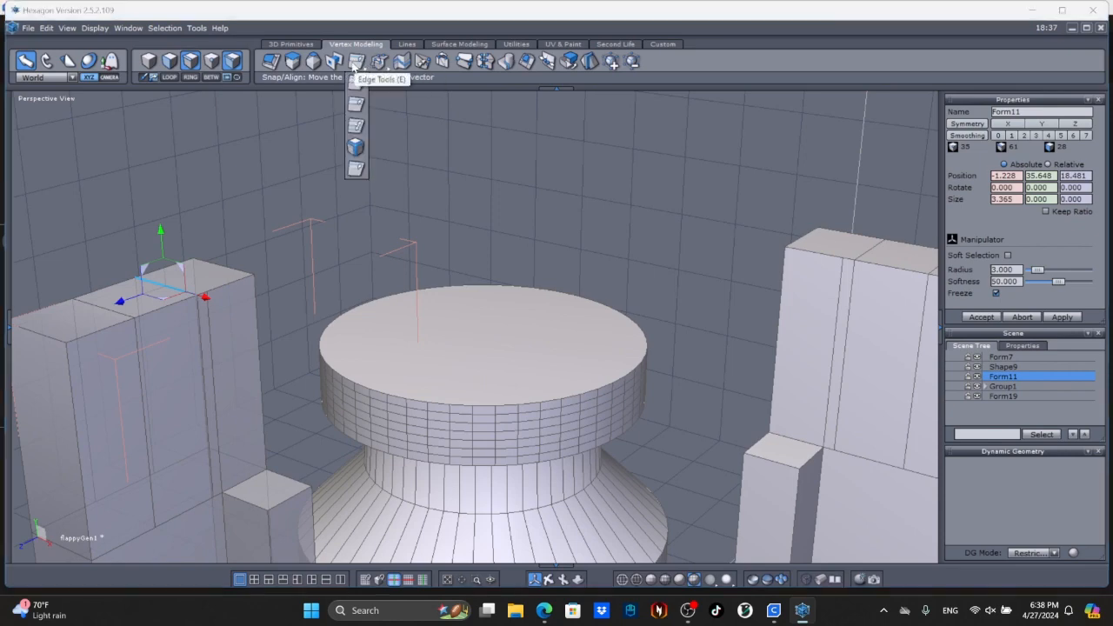
click(359, 125)
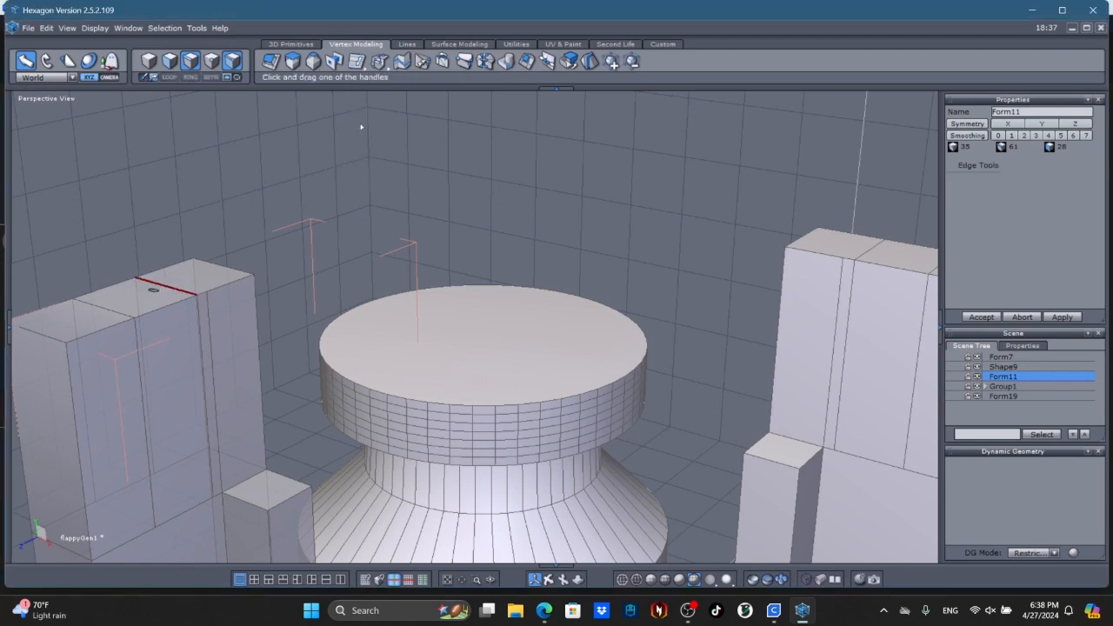
drag(184, 287, 153, 271)
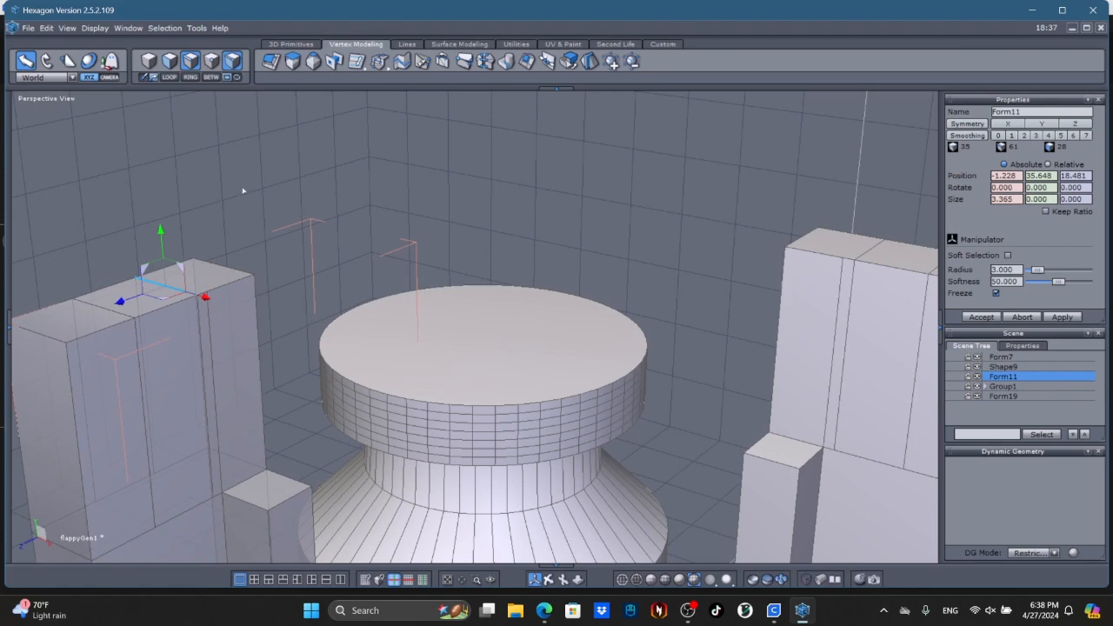
Step: Use Edge Tools to add a second edge across the Form11 arm's top face, starting at the narrow strip's front corner
click(355, 62)
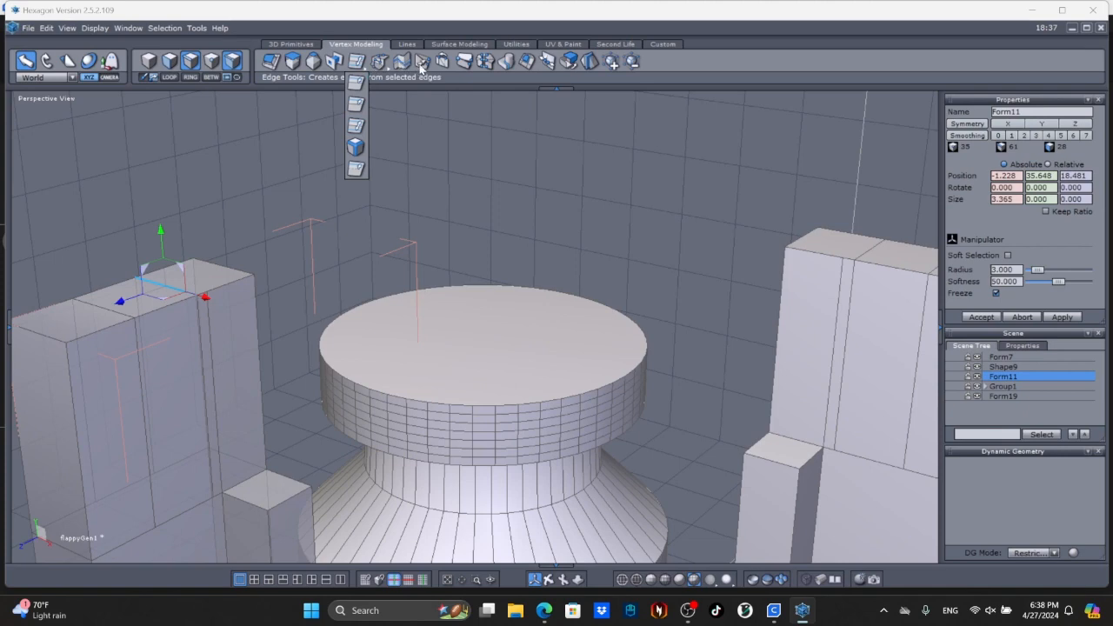
click(360, 105)
mouse_move(197, 290)
mouse_down()
mouse_move(209, 274)
mouse_move(183, 288)
mouse_move(196, 276)
mouse_up()
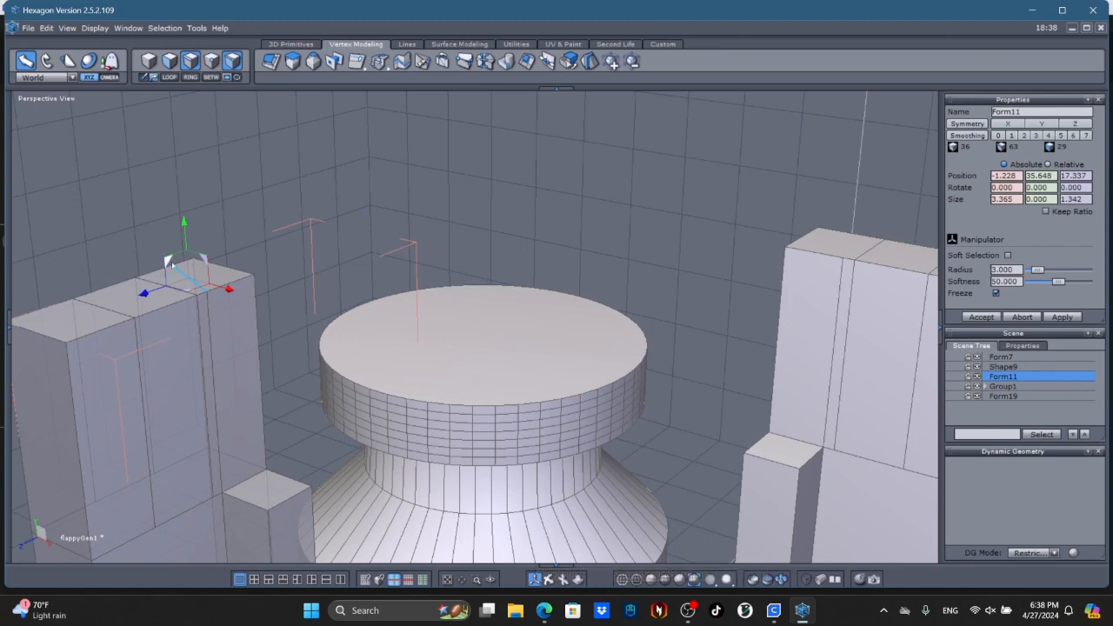
Step: Straighten the new top edge by setting its rear end point's Z position to 18.007
click(212, 61)
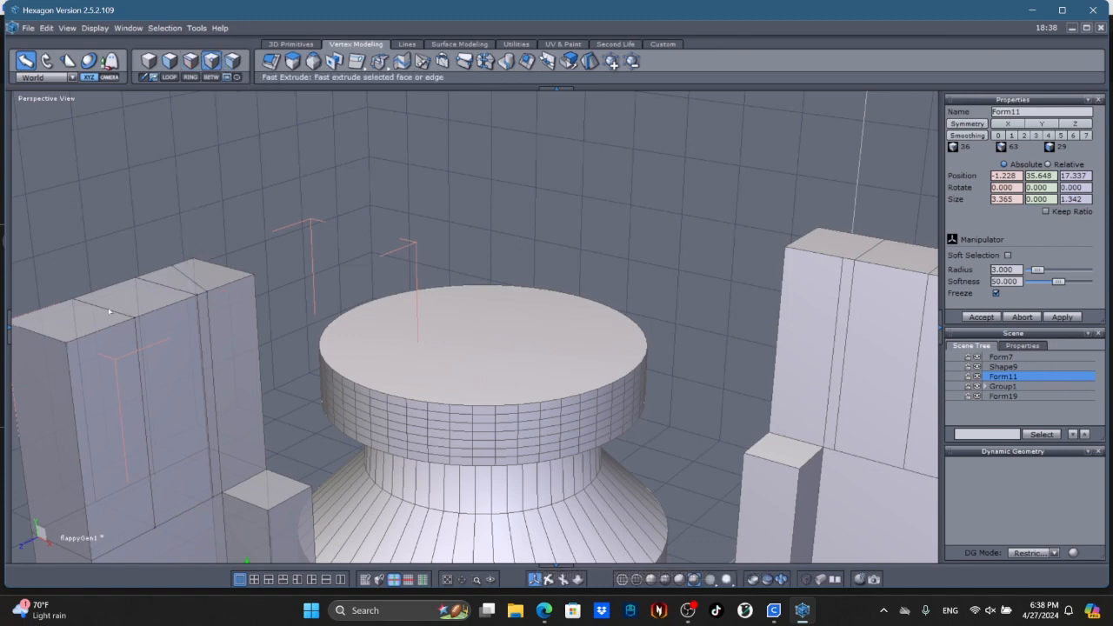
click(173, 273)
double_click(1067, 176)
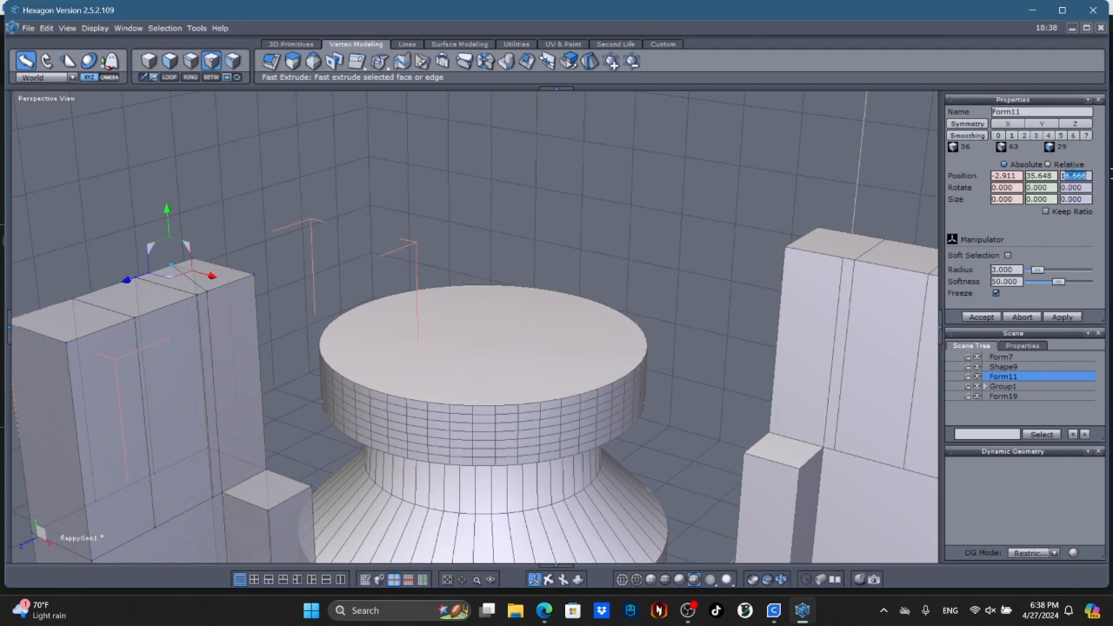
text(18.007)
key(Return)
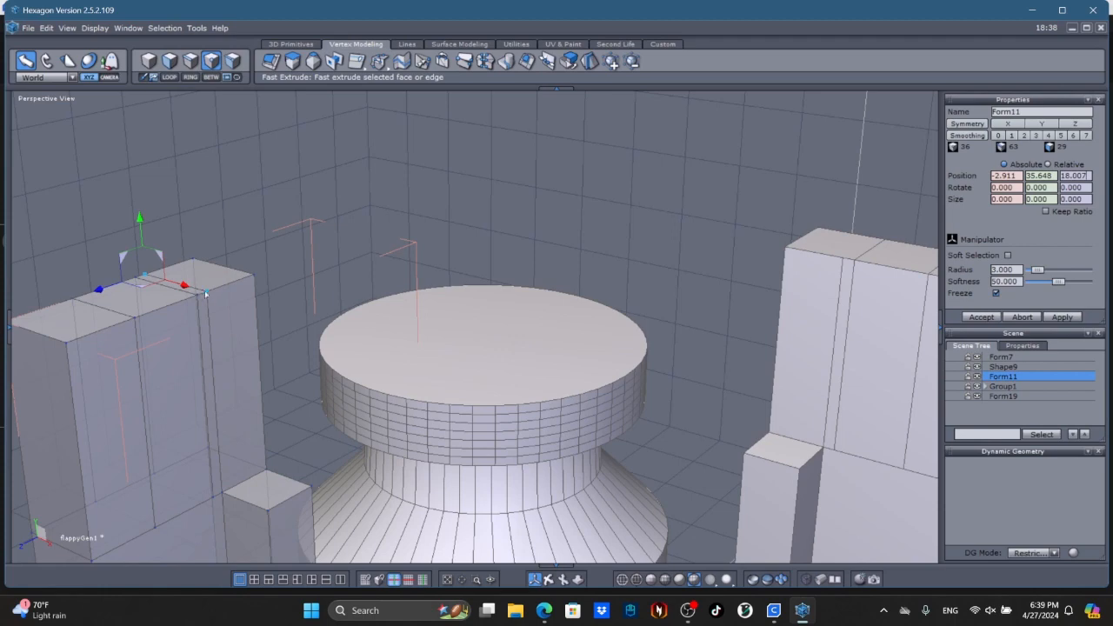
Step: Use Edge Tools to add a second edge down the Form11 arm's rear face, starting beside the upper end of the existing strip edge
click(191, 60)
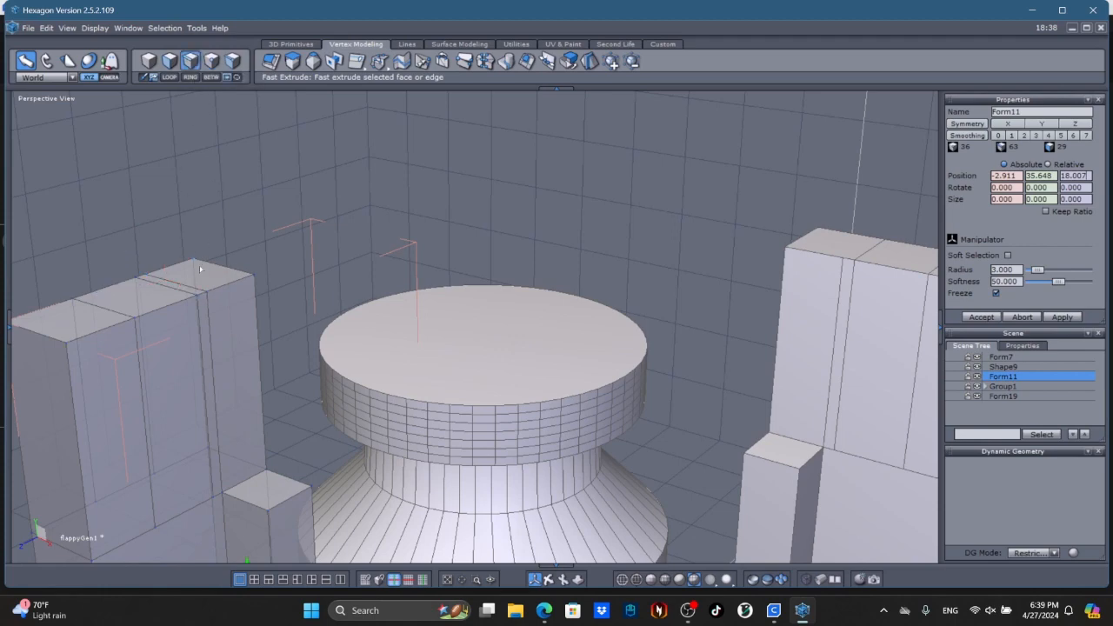
click(202, 298)
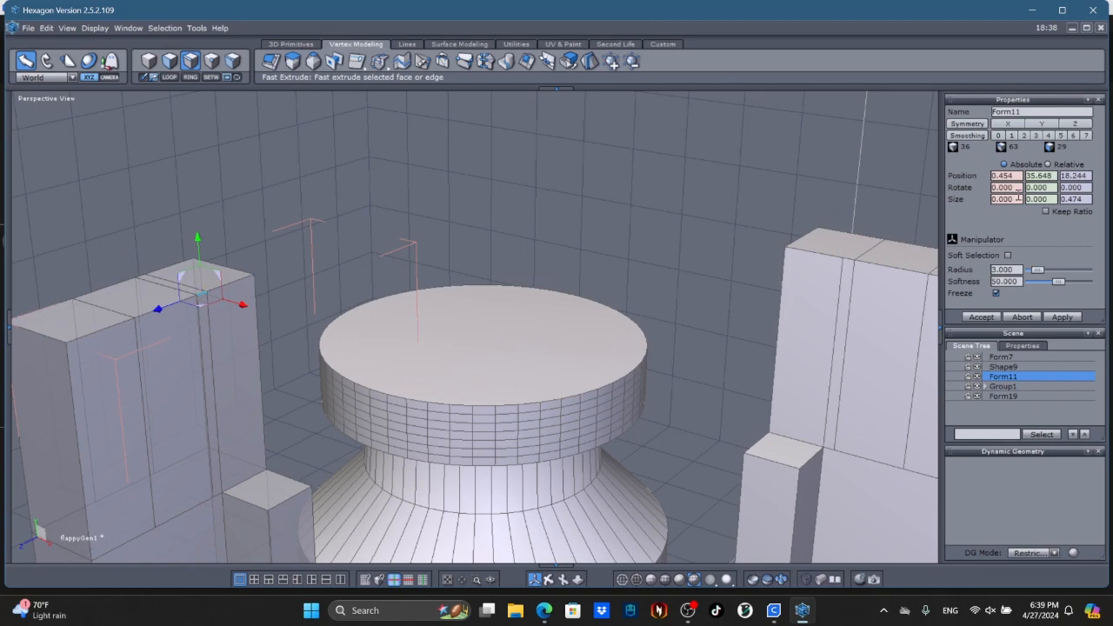
click(1078, 199)
click(549, 579)
drag(229, 431, 426, 431)
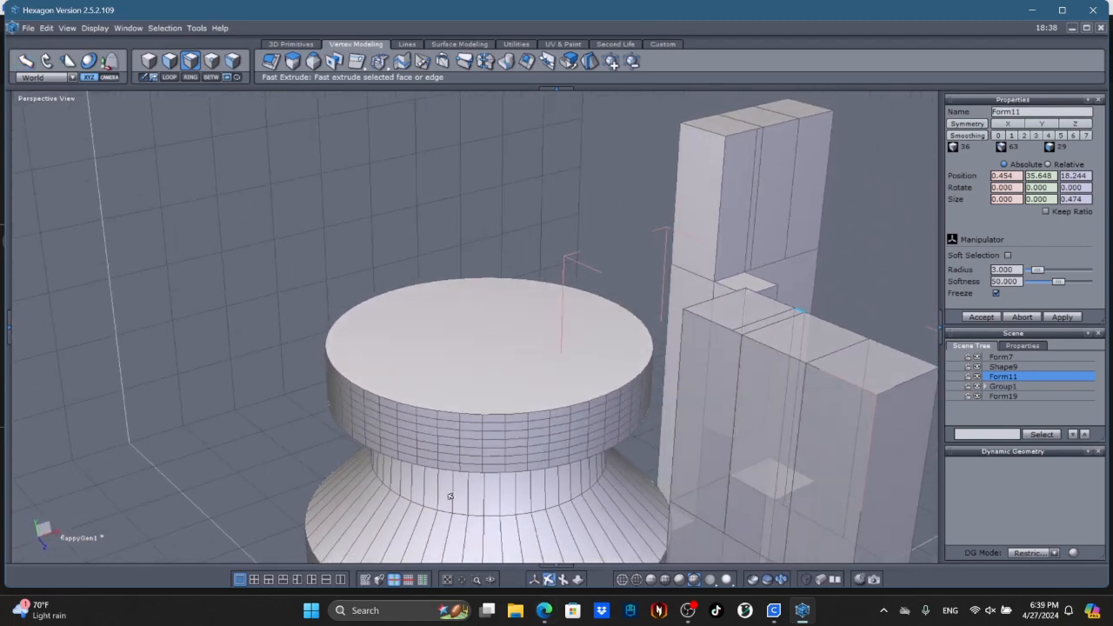
click(534, 579)
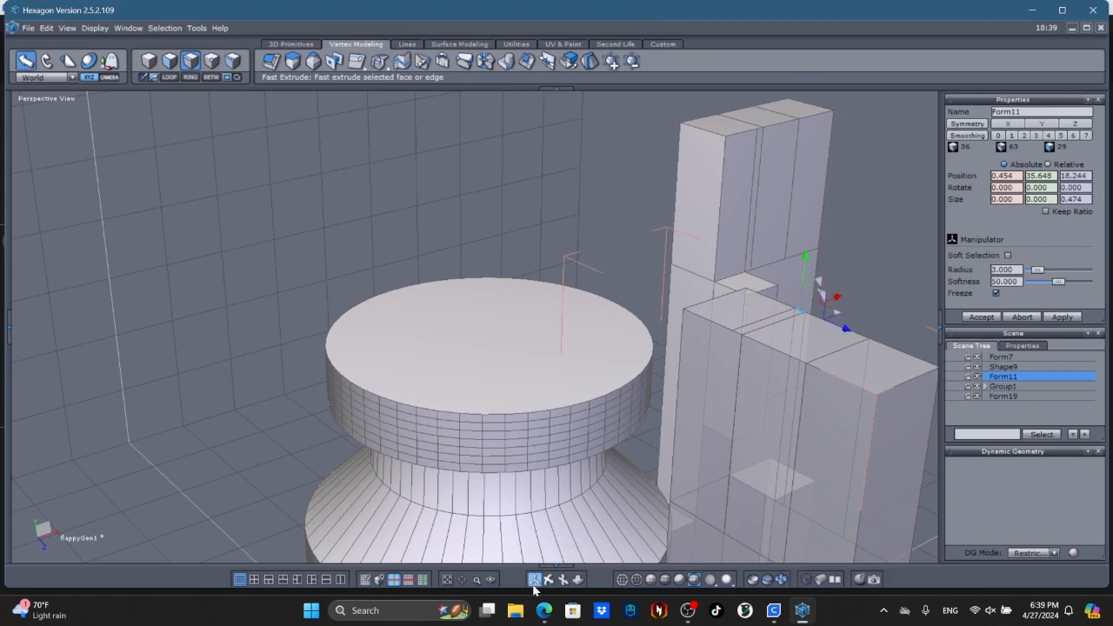
click(732, 479)
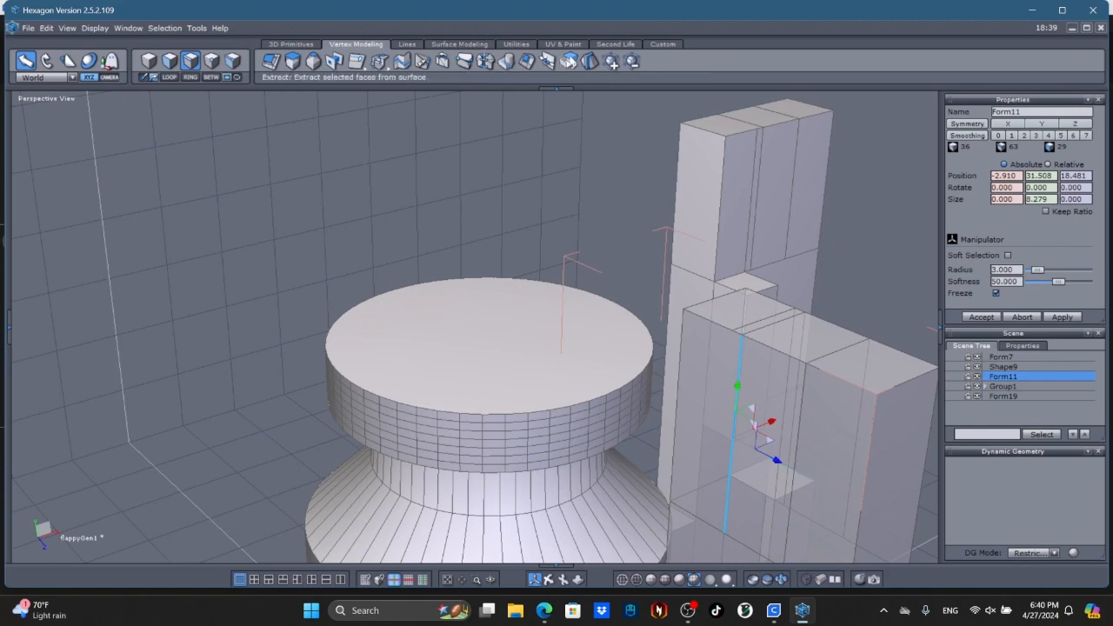
click(365, 72)
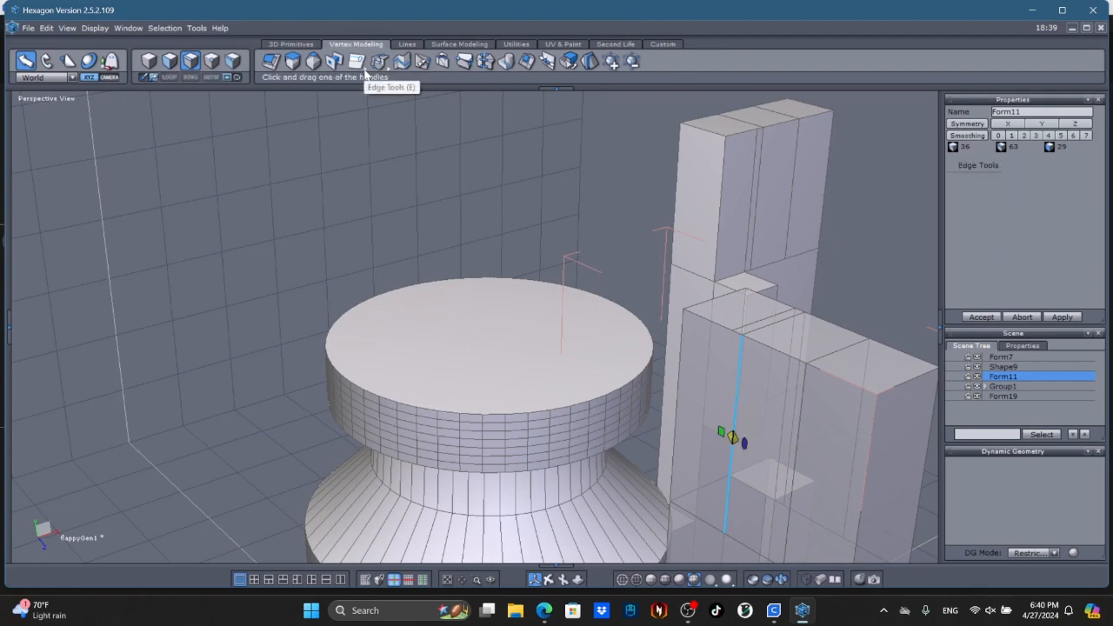
click(721, 406)
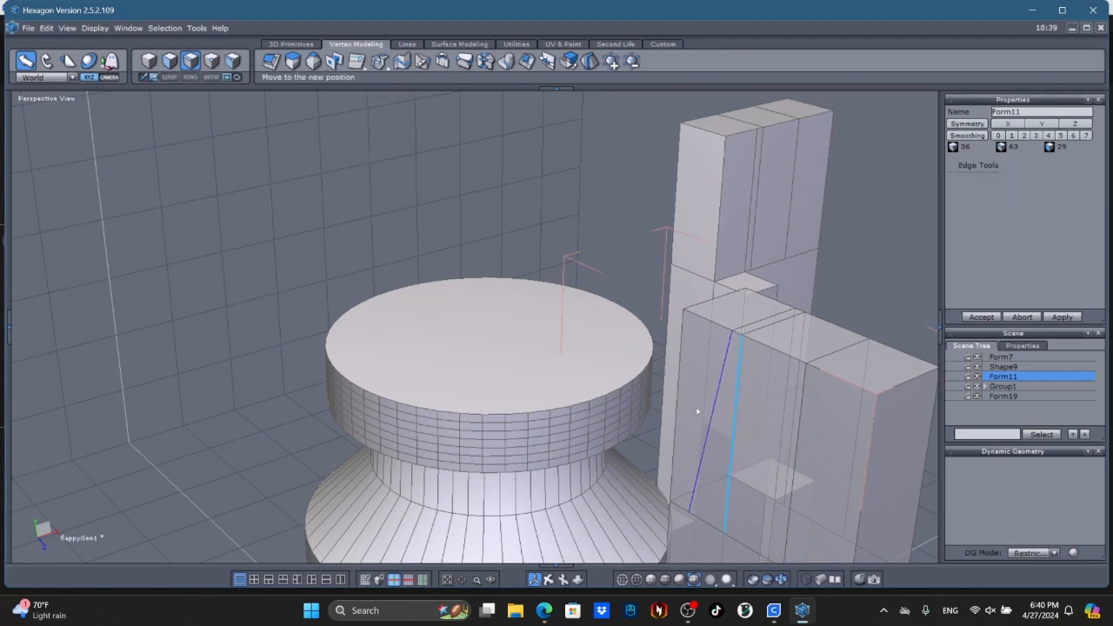
click(676, 428)
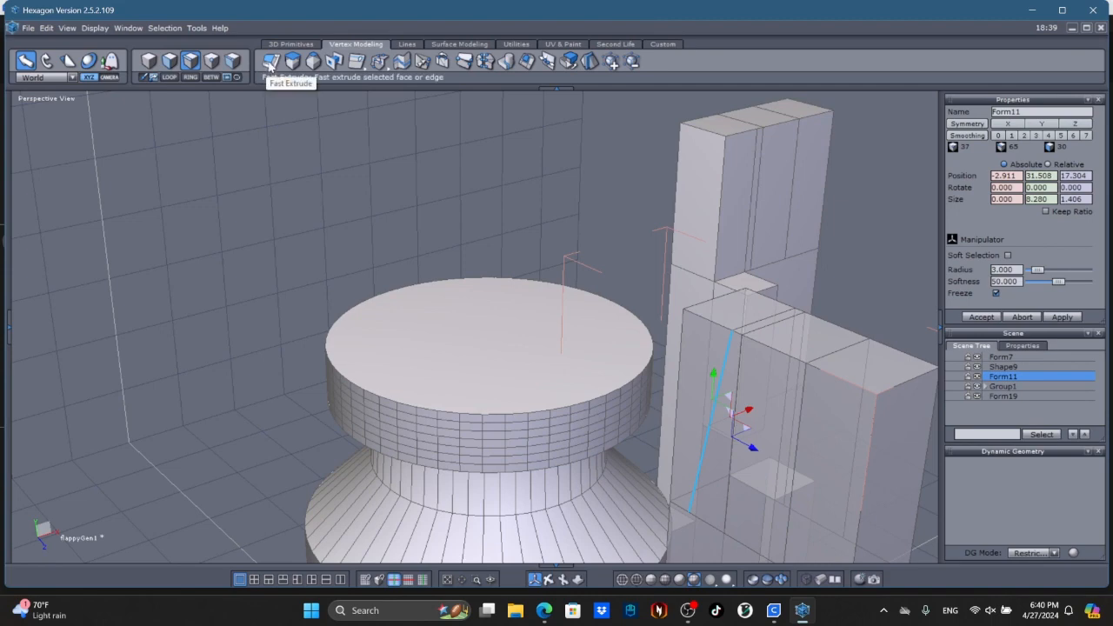
Step: Straighten the new rear-face edge by setting its lower end point's Z position to 18.007
click(212, 61)
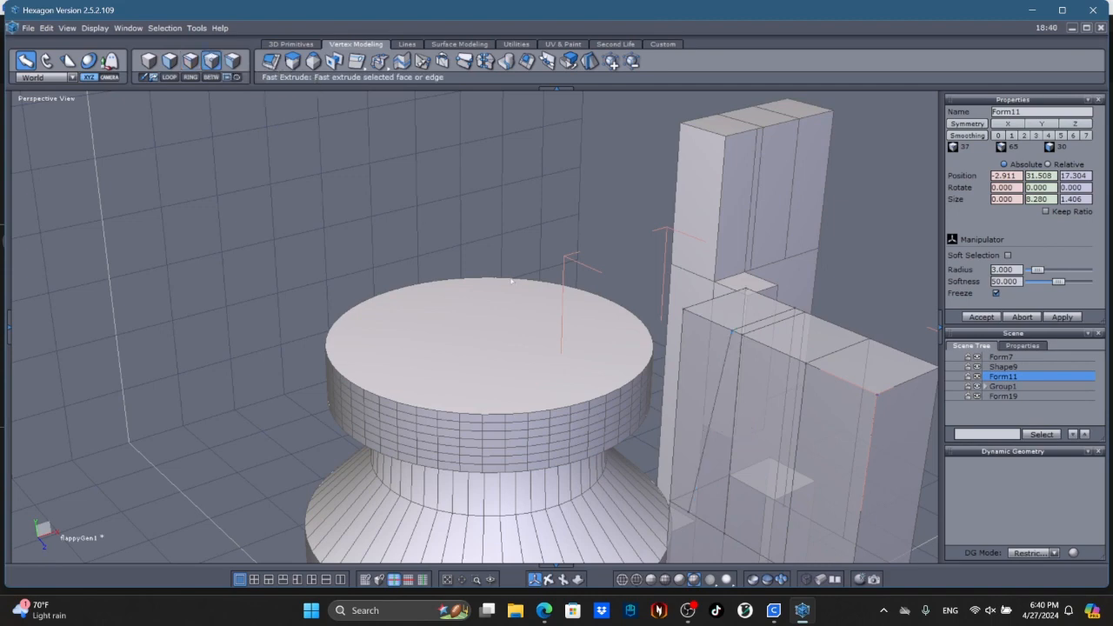
click(688, 513)
drag(1088, 175, 938, 186)
text(18.)
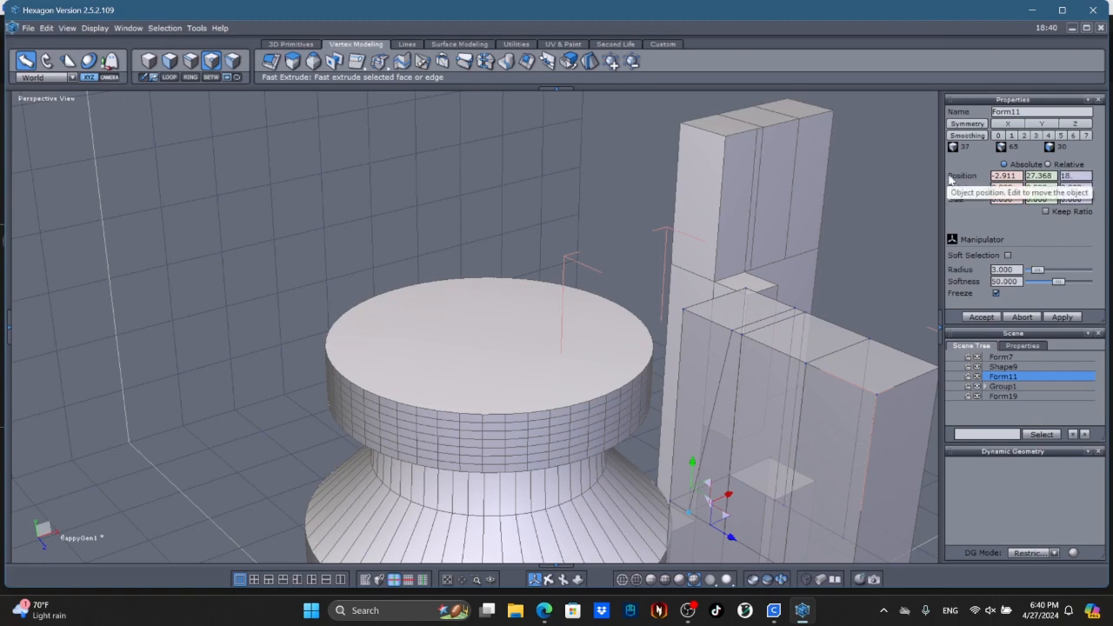
text(007)
key(Return)
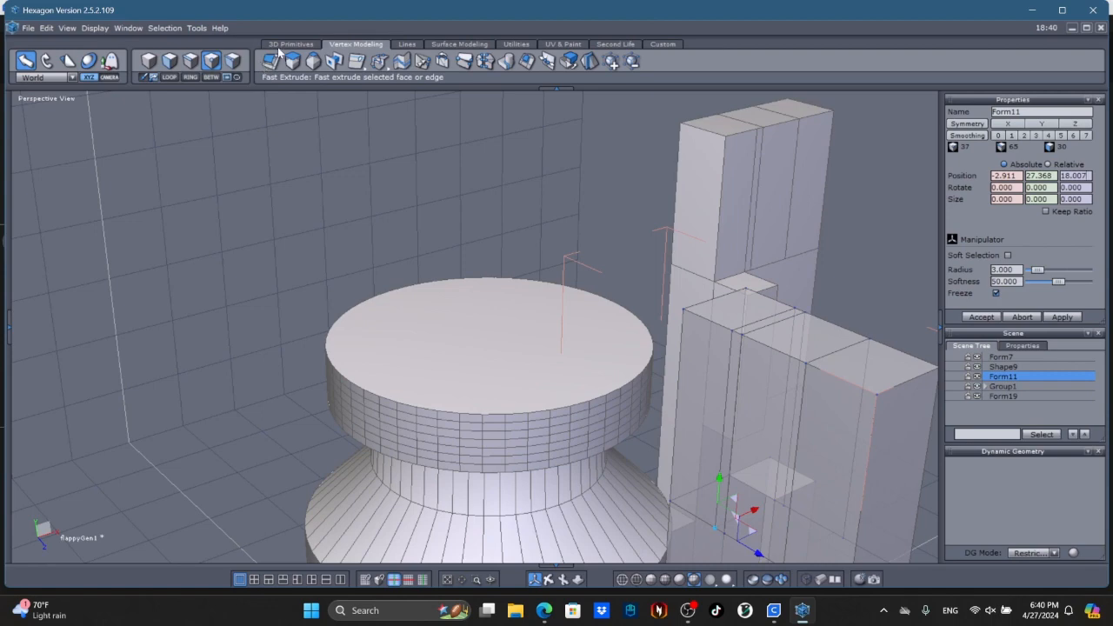
Step: Try lowering the narrow strip's top face on the Form11 arm to about Y 33.194, and undo the move
click(148, 65)
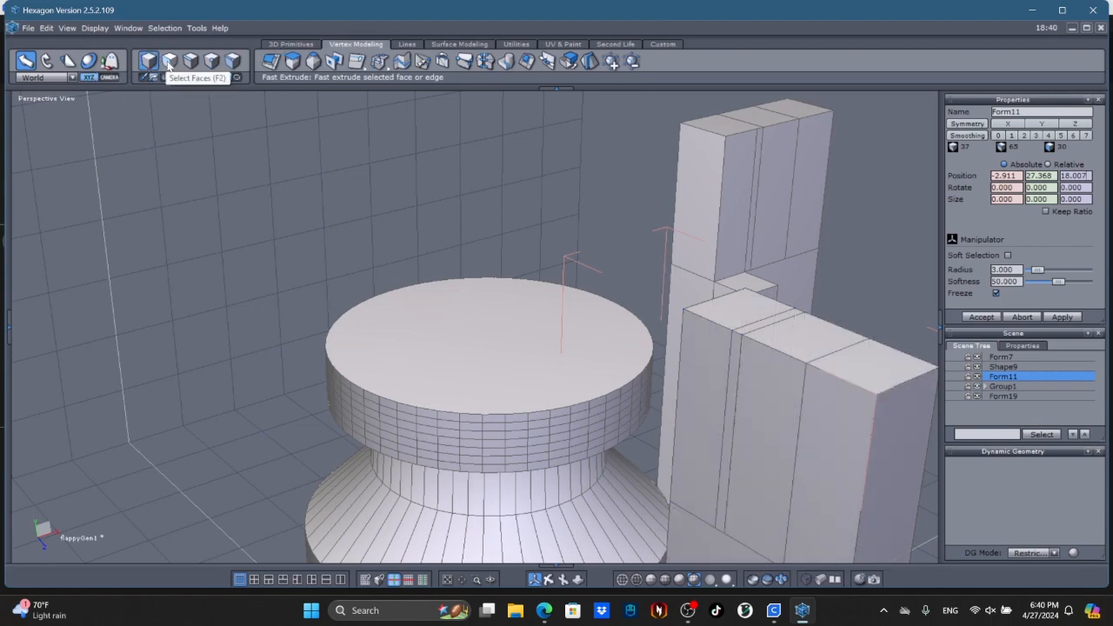
click(170, 66)
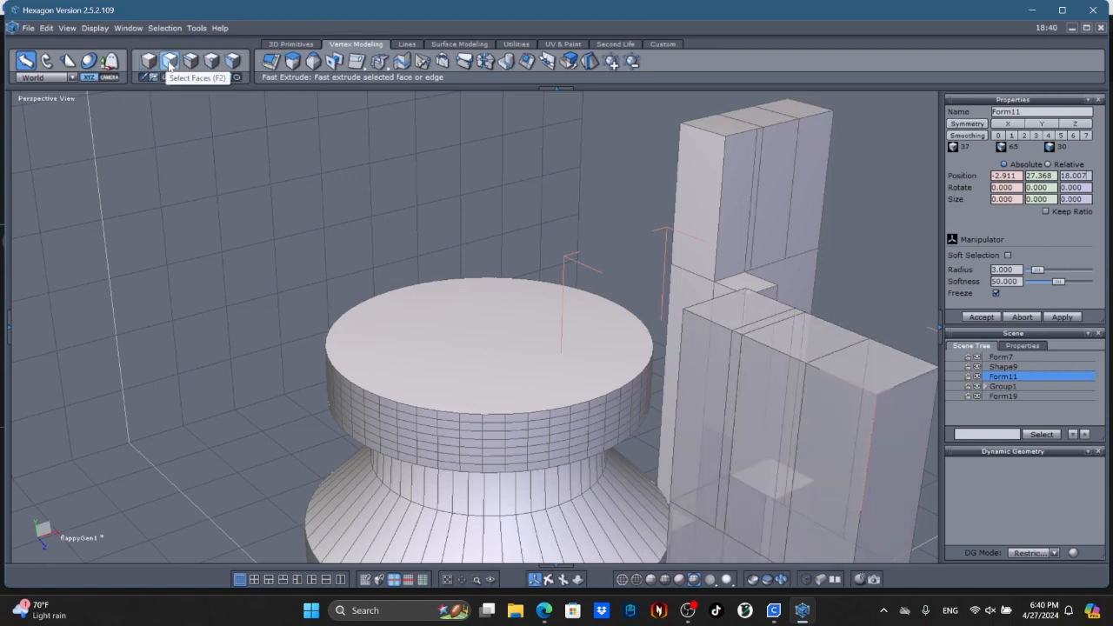
click(753, 331)
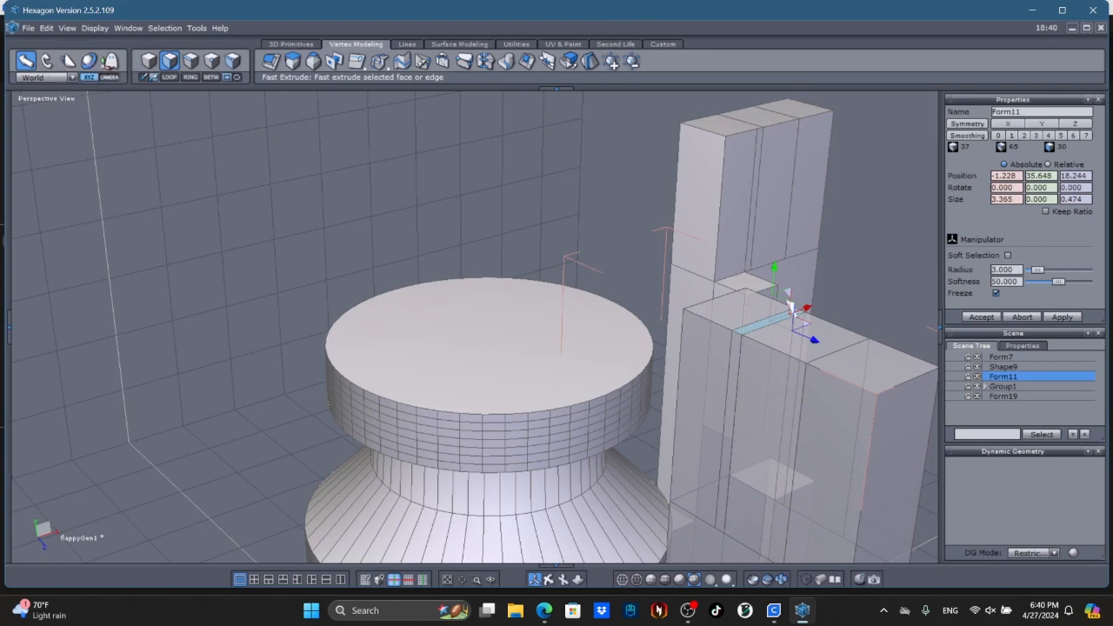
drag(774, 270, 764, 335)
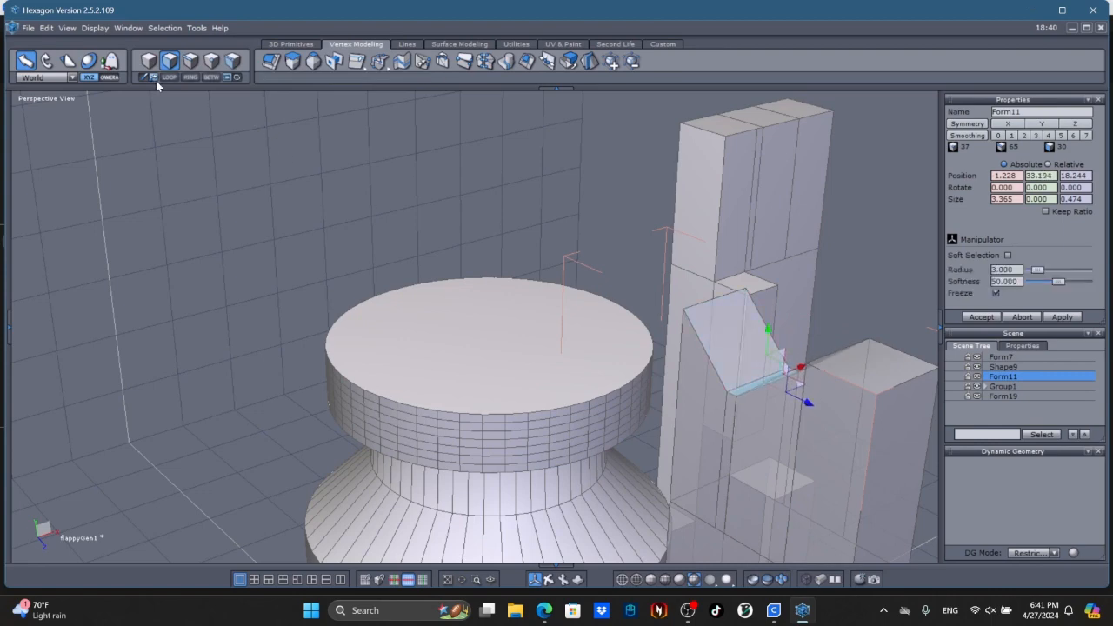
click(46, 28)
click(55, 43)
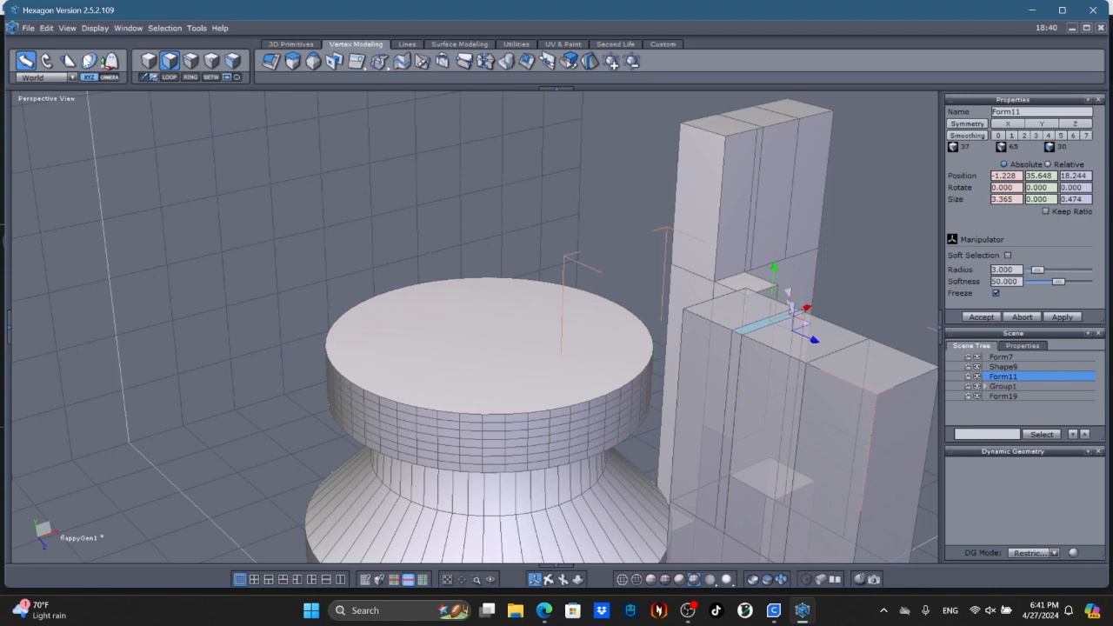
click(68, 60)
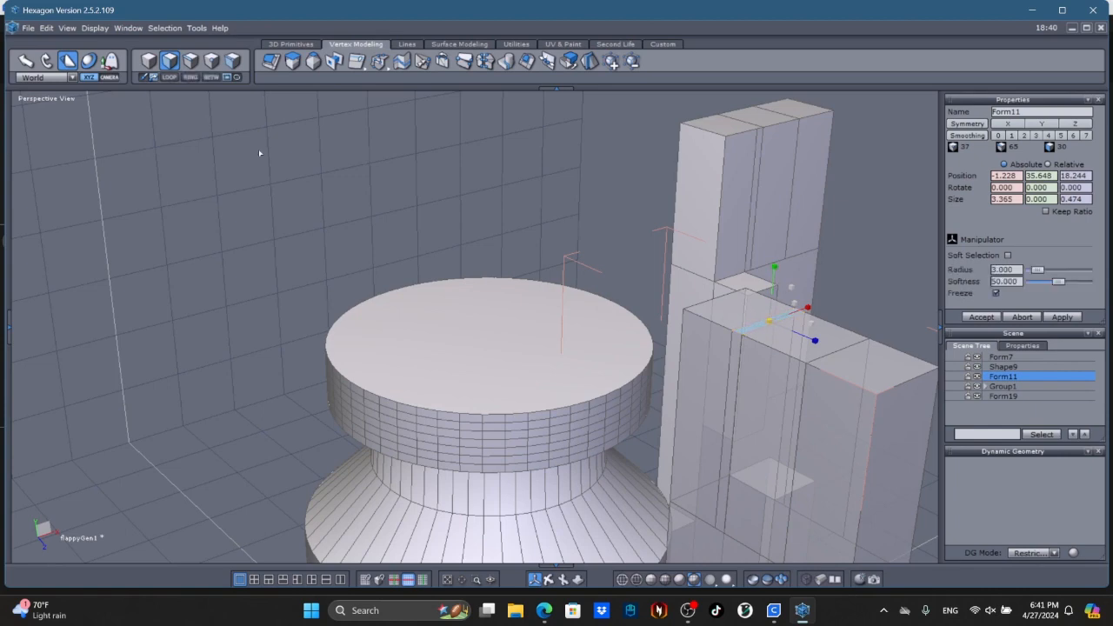
click(25, 60)
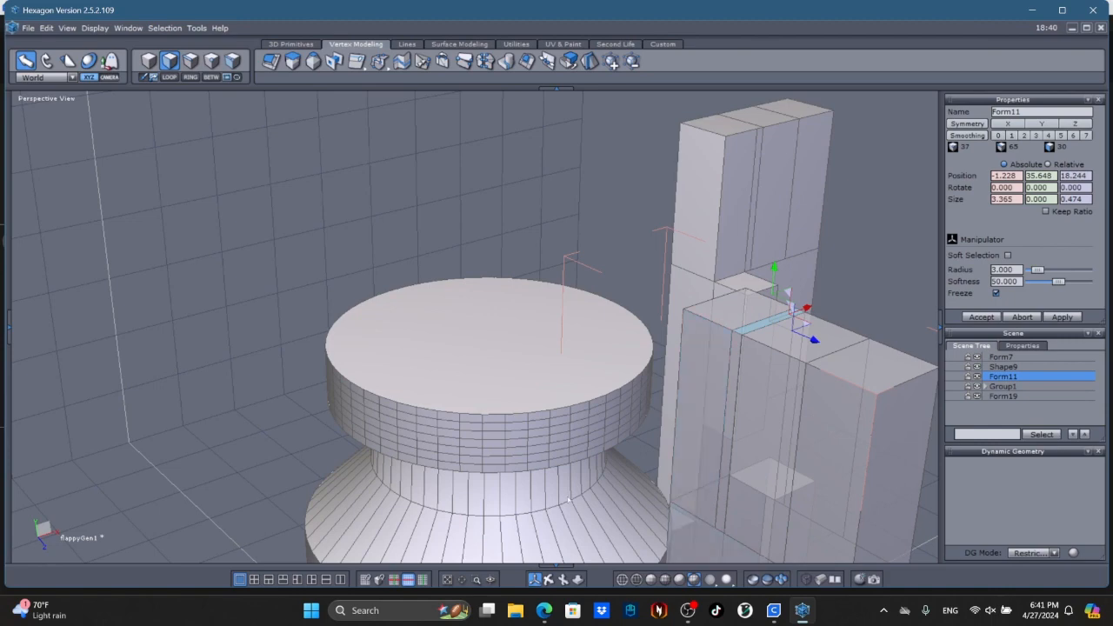
Step: Select the narrow strip's faces on the top, rear and front of the Form11 arm
scroll(566, 490, down, 3)
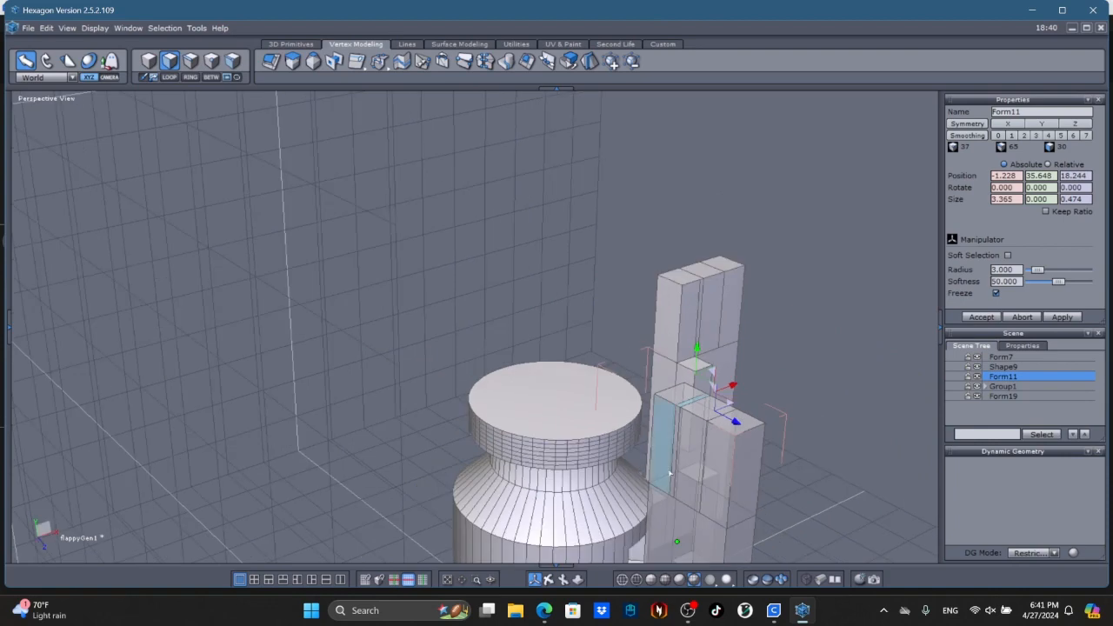
scroll(705, 517, up, 5)
scroll(705, 515, up, 3)
scroll(704, 512, down, 4)
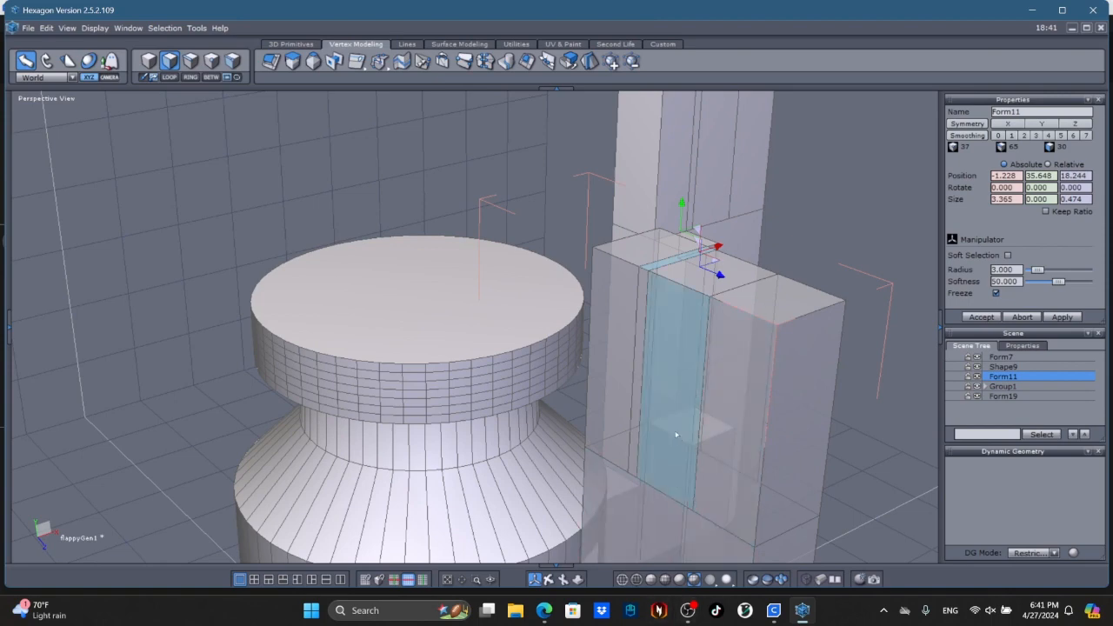
click(641, 320)
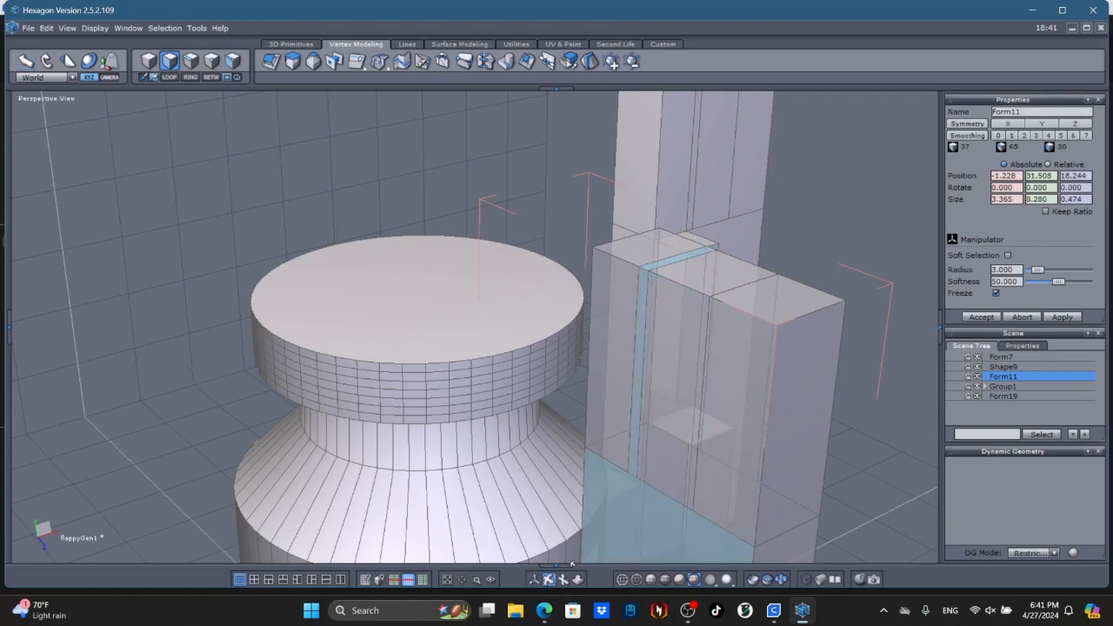
drag(549, 579, 497, 529)
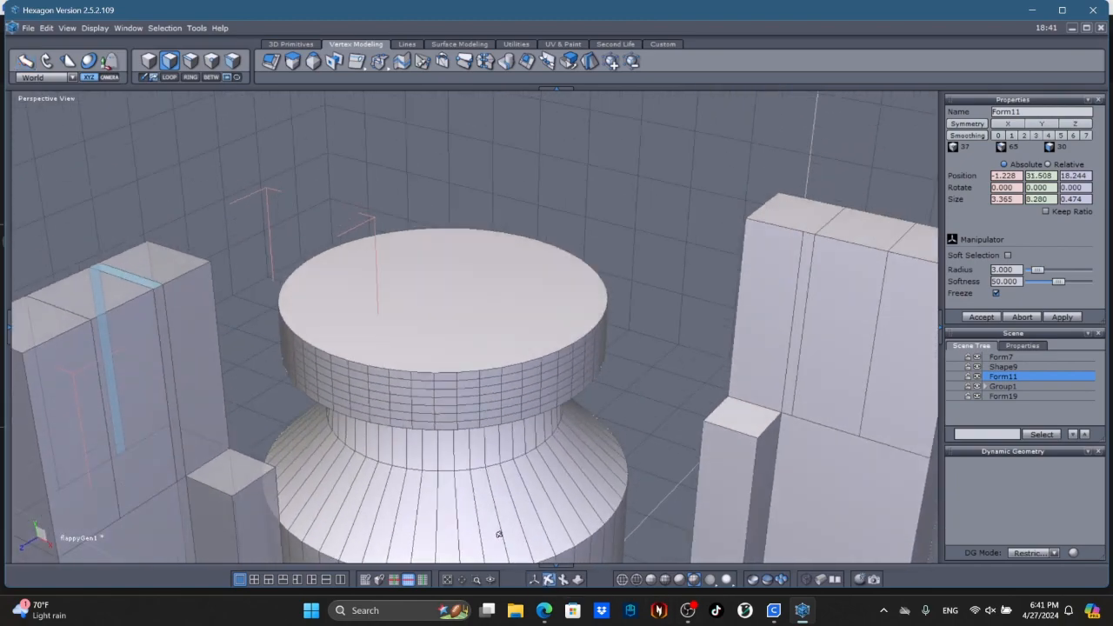
click(534, 579)
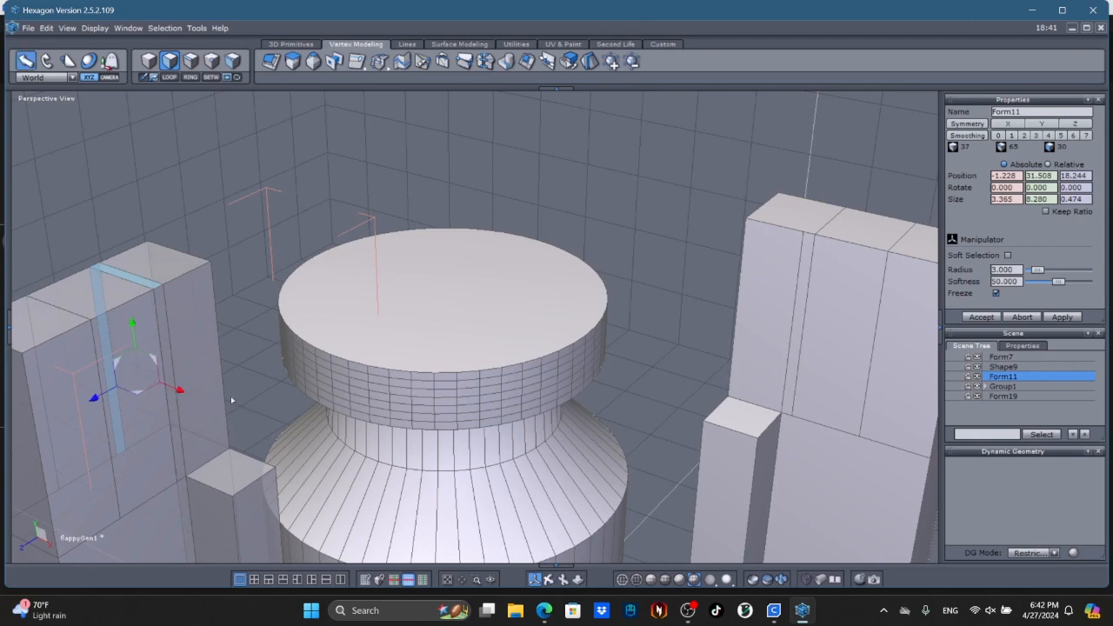
click(168, 375)
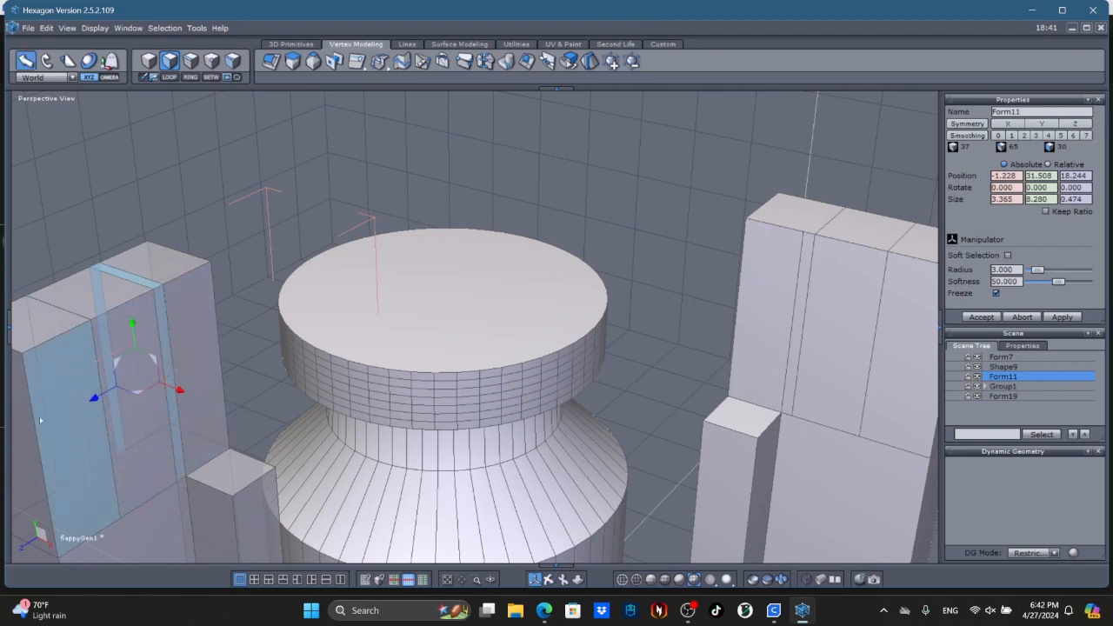
Step: Try scaling the three strip faces uniformly and along X, and undo the X scaling
click(68, 63)
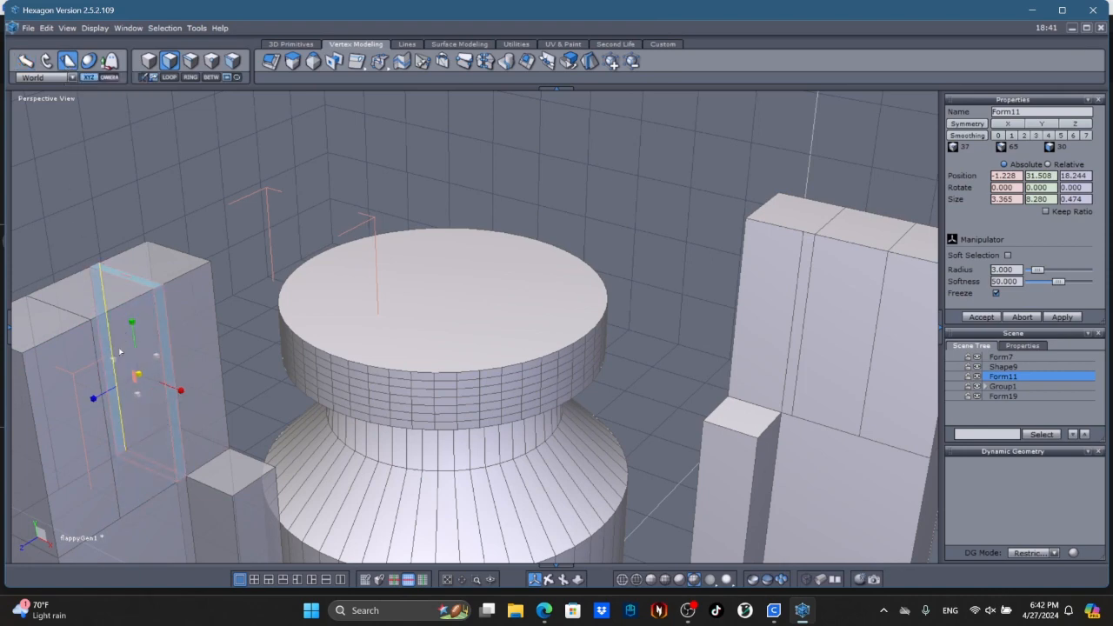
mouse_move(144, 386)
mouse_down()
mouse_move(157, 417)
mouse_move(146, 372)
mouse_up()
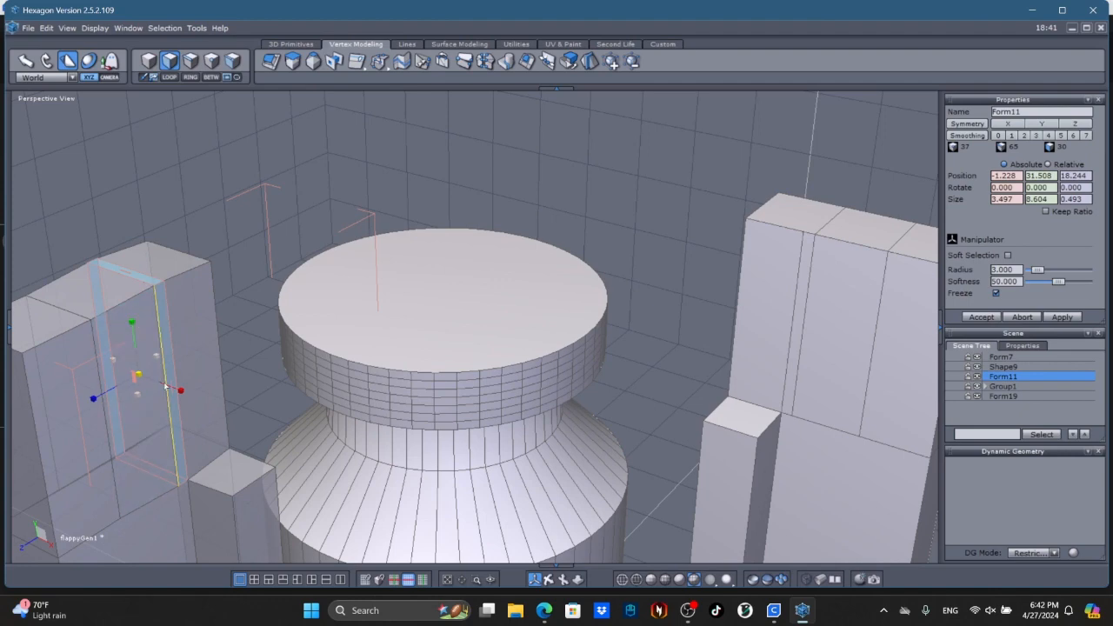
drag(181, 392, 166, 384)
click(46, 28)
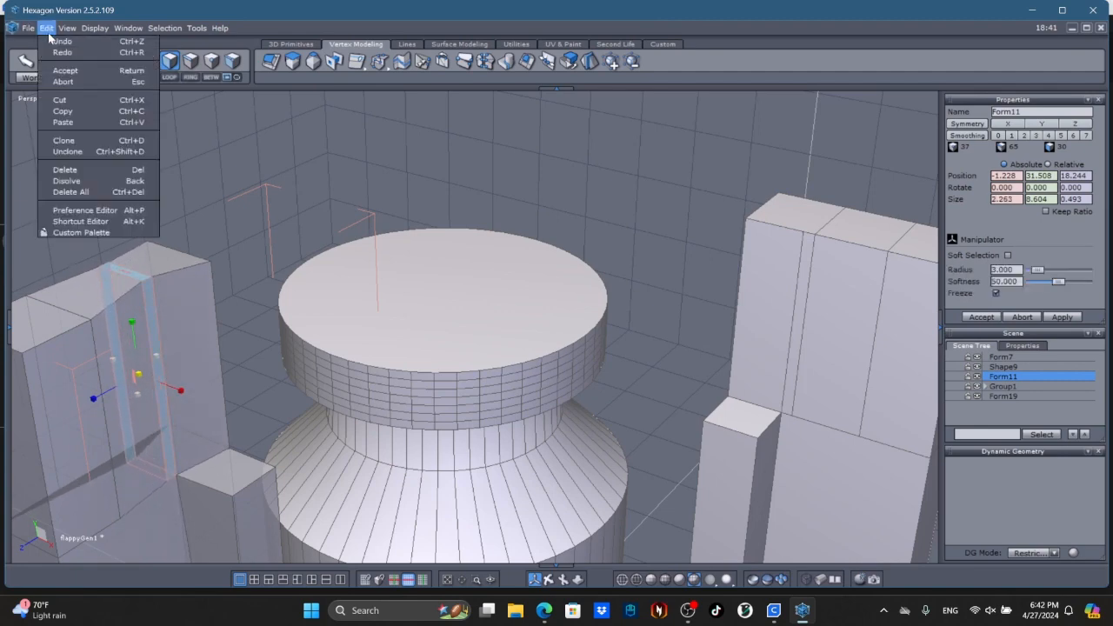
click(54, 42)
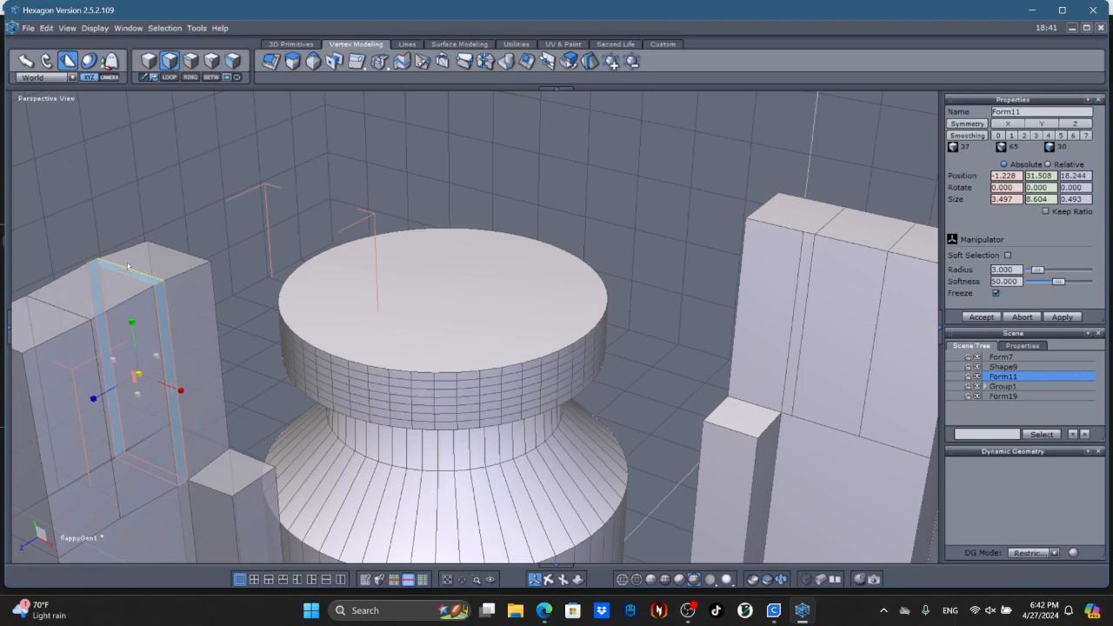
Step: Try adjusting the strip from its top rear corner, and undo all remaining scaling of the three faces
click(98, 265)
drag(99, 265, 110, 110)
click(49, 32)
click(61, 41)
key(ctrl+z)
key(ctrl+z)
key(ctrl+z)
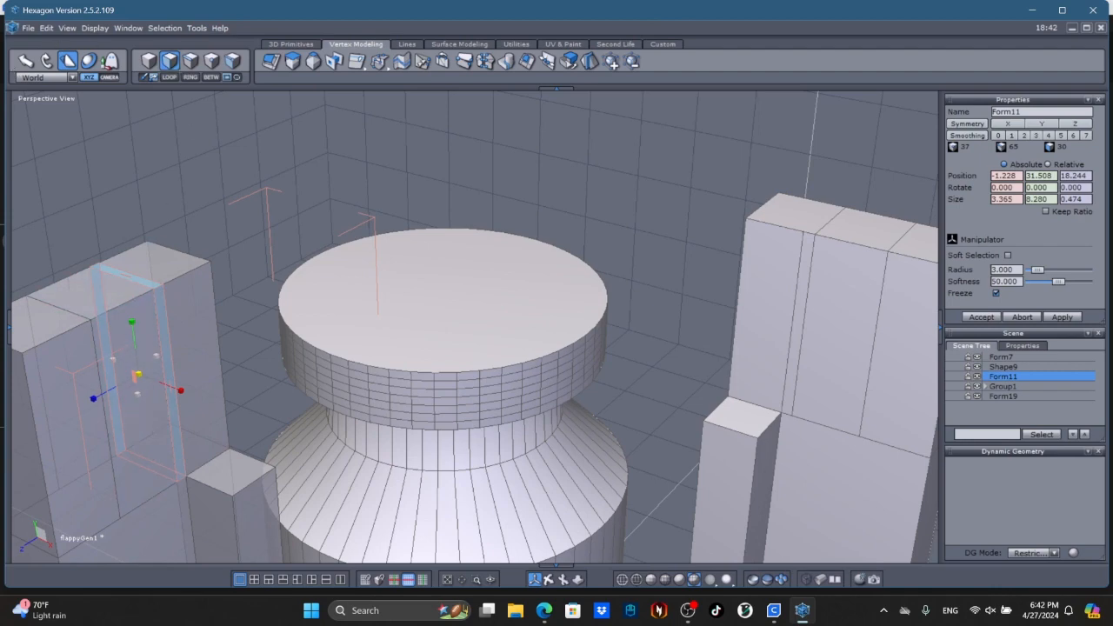
Step: Recess the Form11 arm's strip by moving its top face down to about Y 35.393 and its front face inward to about X 0.126
click(25, 60)
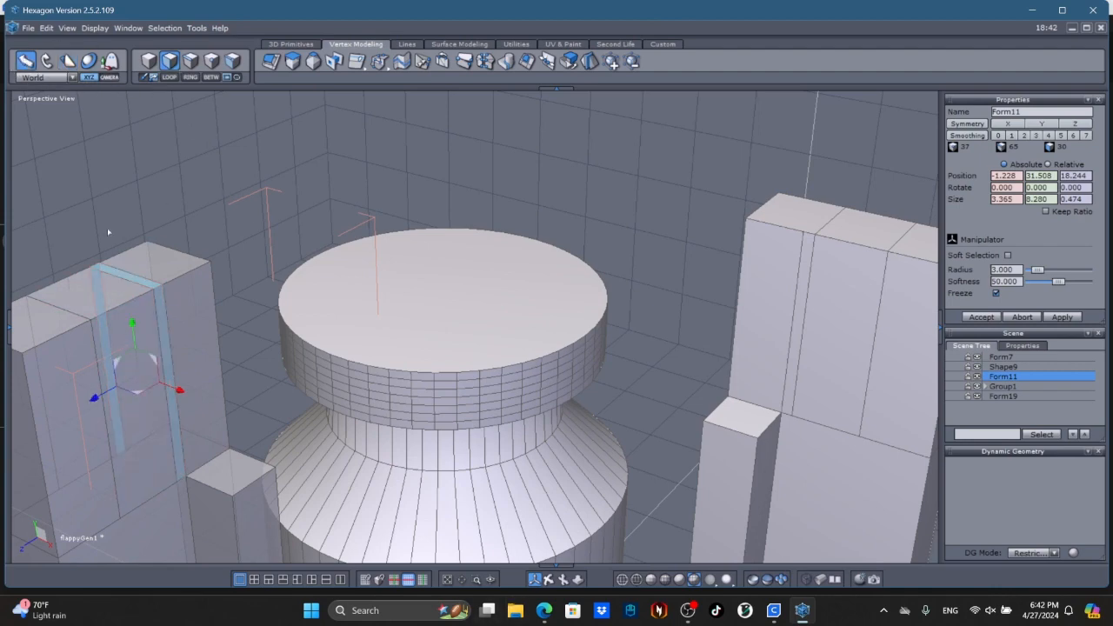
click(121, 282)
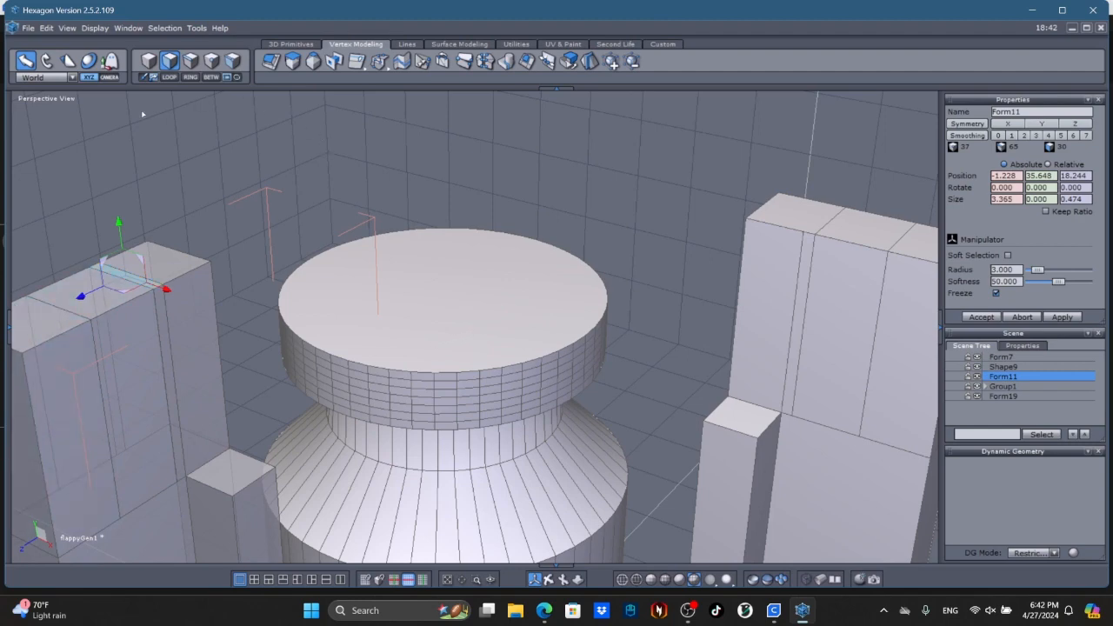
drag(118, 221, 118, 228)
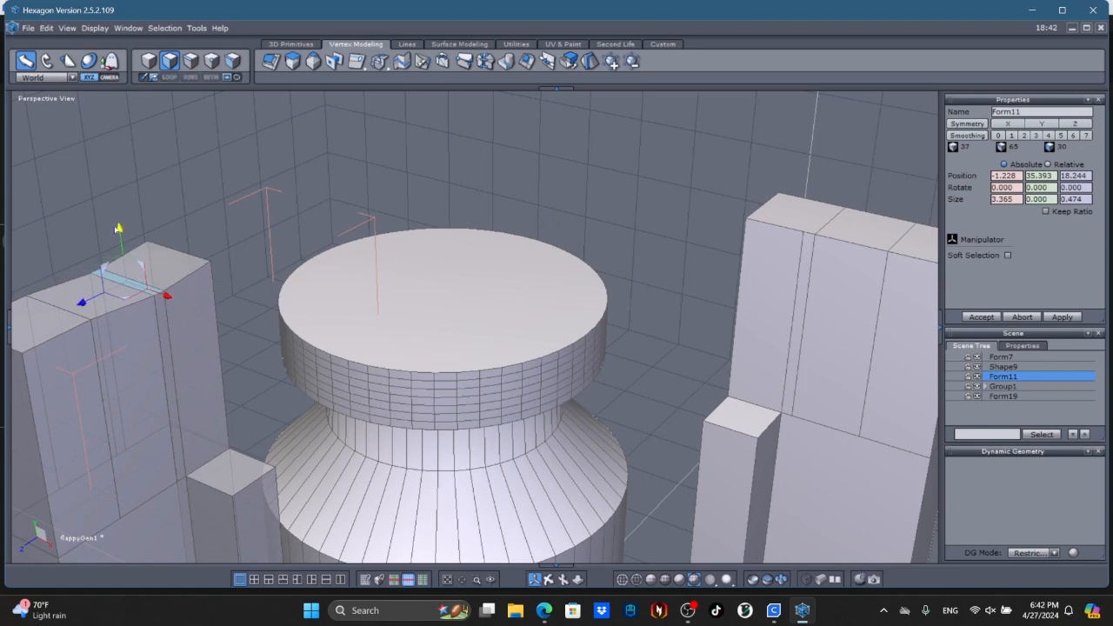
click(161, 382)
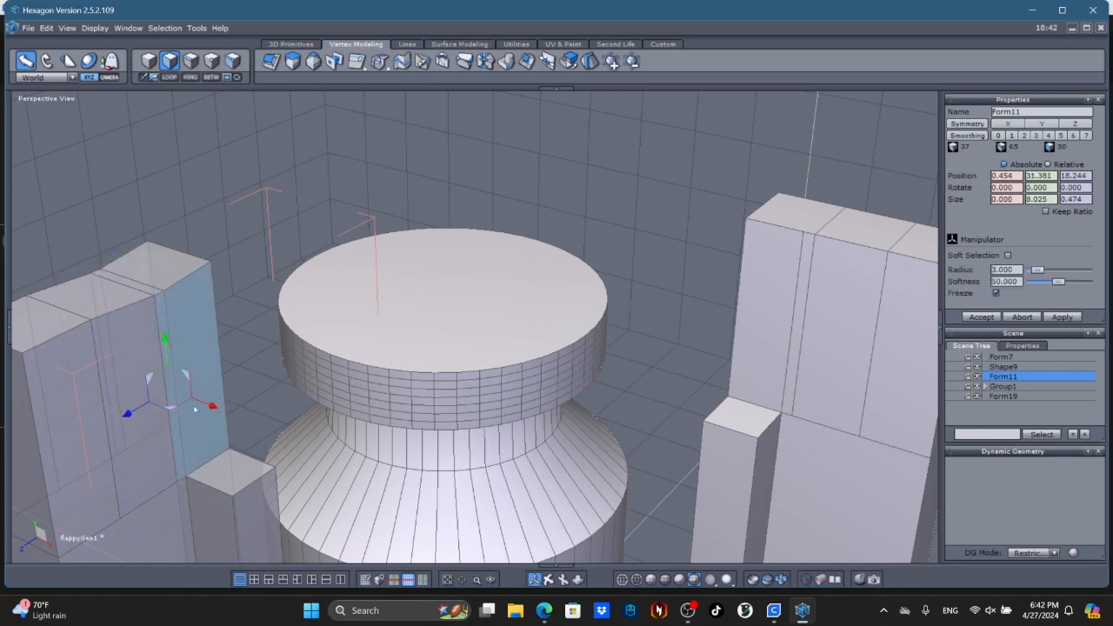
drag(214, 409, 207, 407)
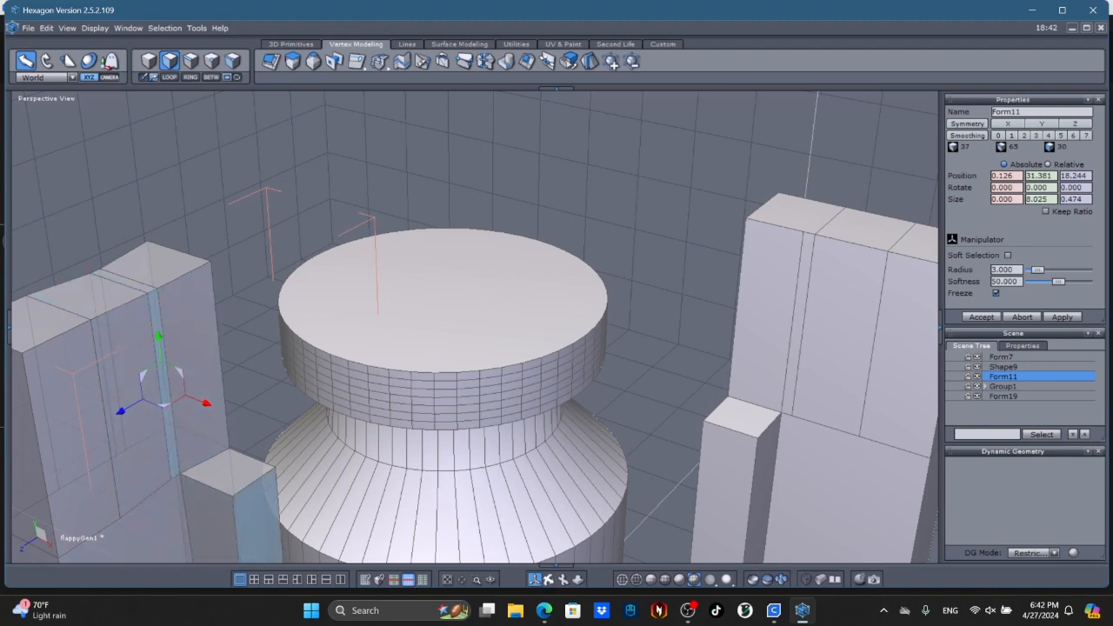
Step: Try recessing the Form11 strip's narrow front face on the opposite side by moving it inward to about X -2.523
click(549, 579)
drag(186, 469, 374, 461)
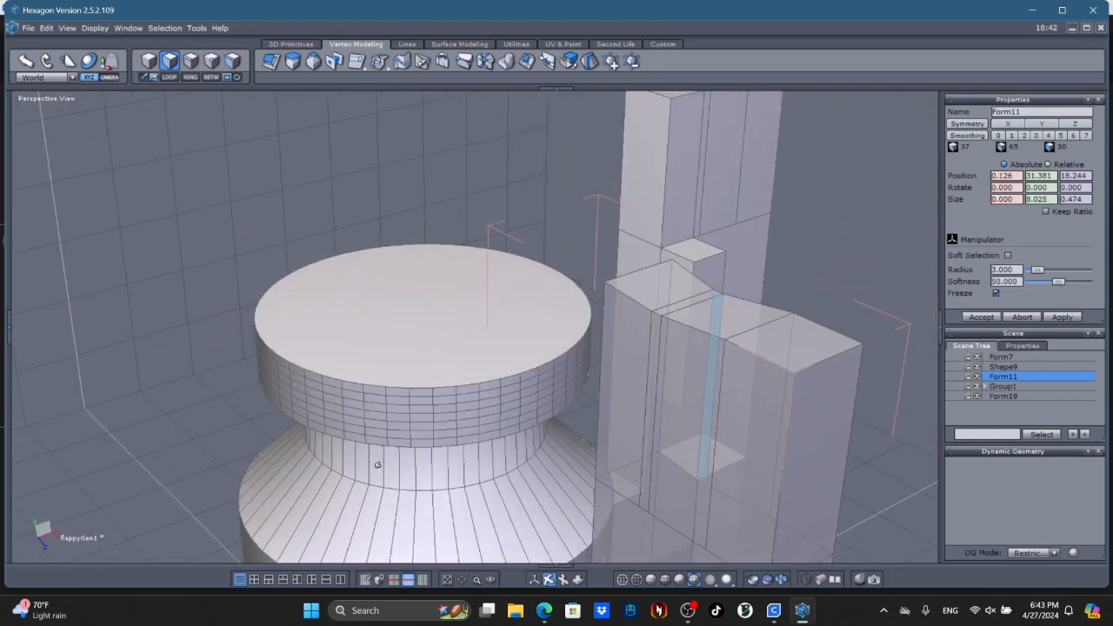
click(535, 579)
click(661, 426)
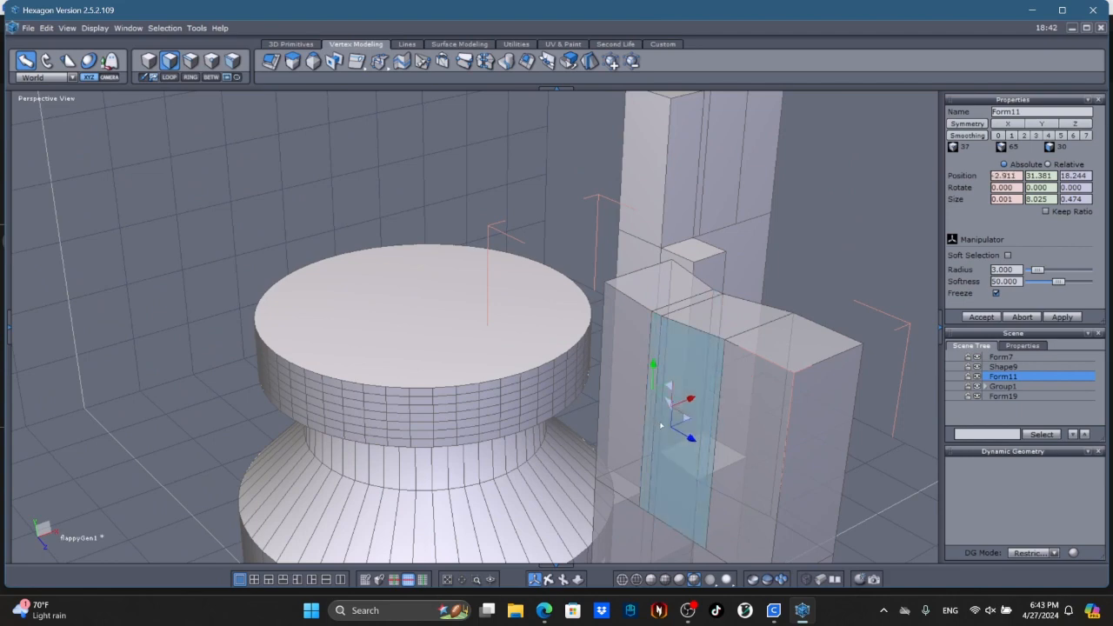
drag(698, 404, 698, 397)
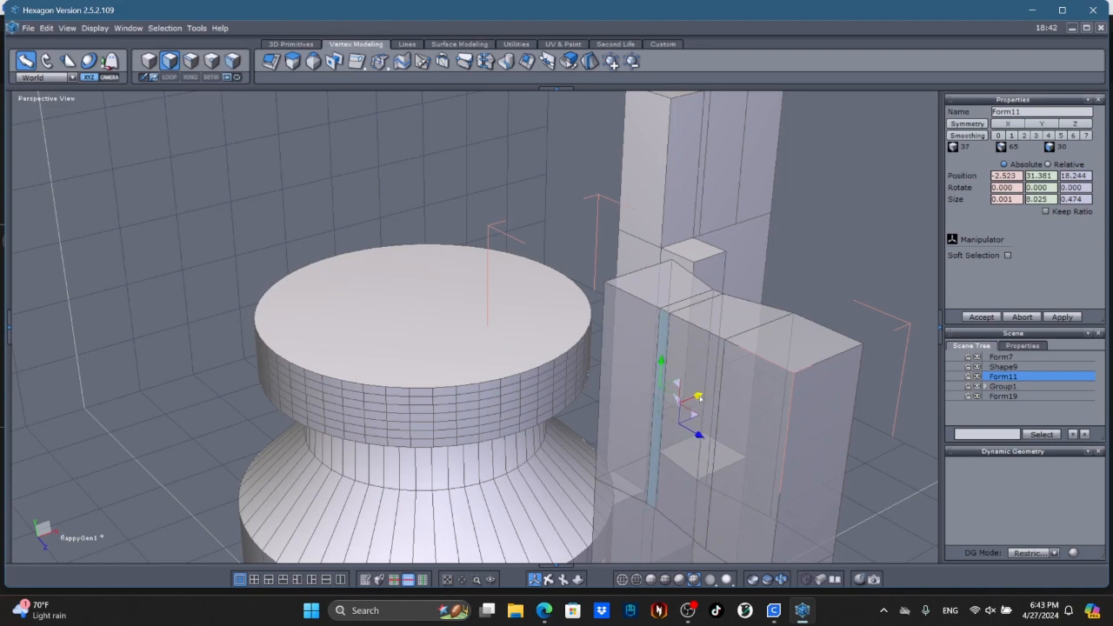
drag(698, 397, 698, 397)
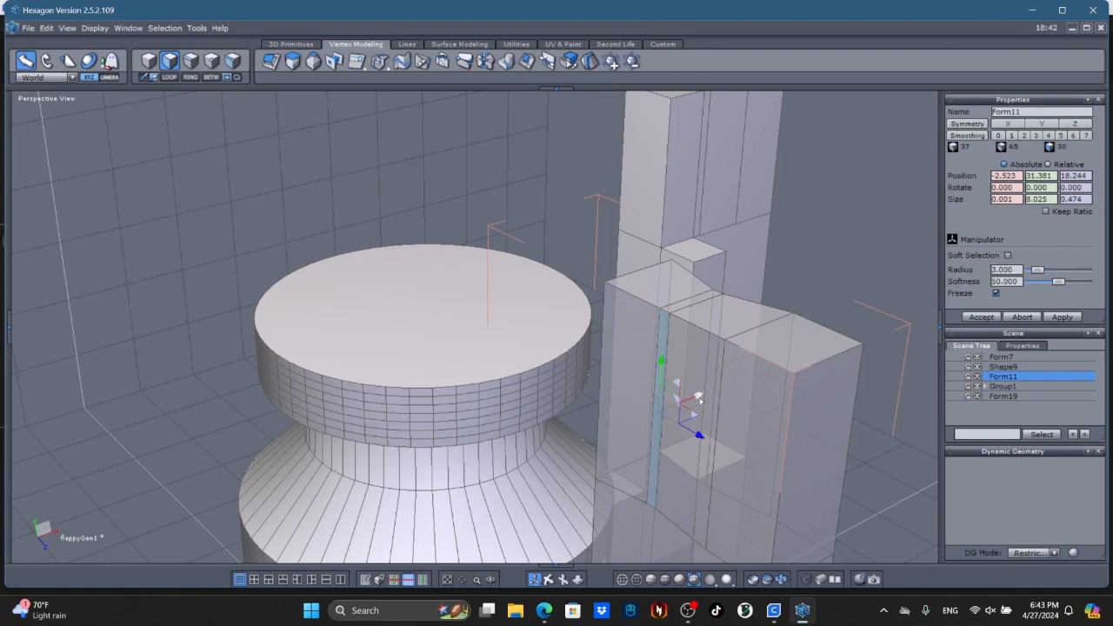
click(700, 398)
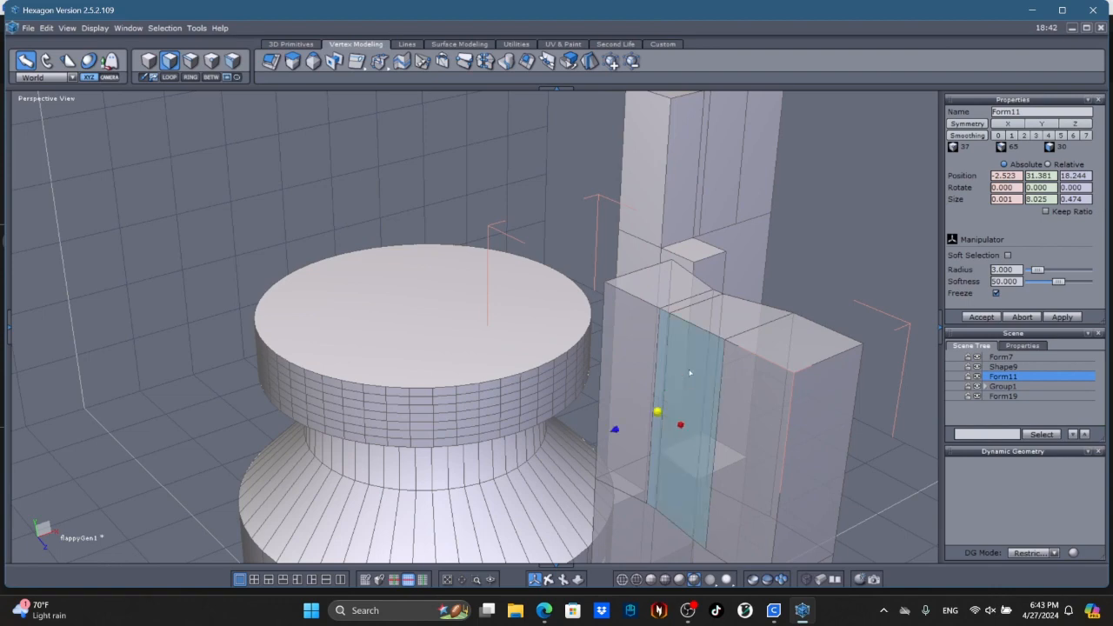
Step: Undo the recessing moves of the Form11 strip's faces back to the original strip geometry
key(ctrl+z)
key(ctrl+z)
key(ctrl+z)
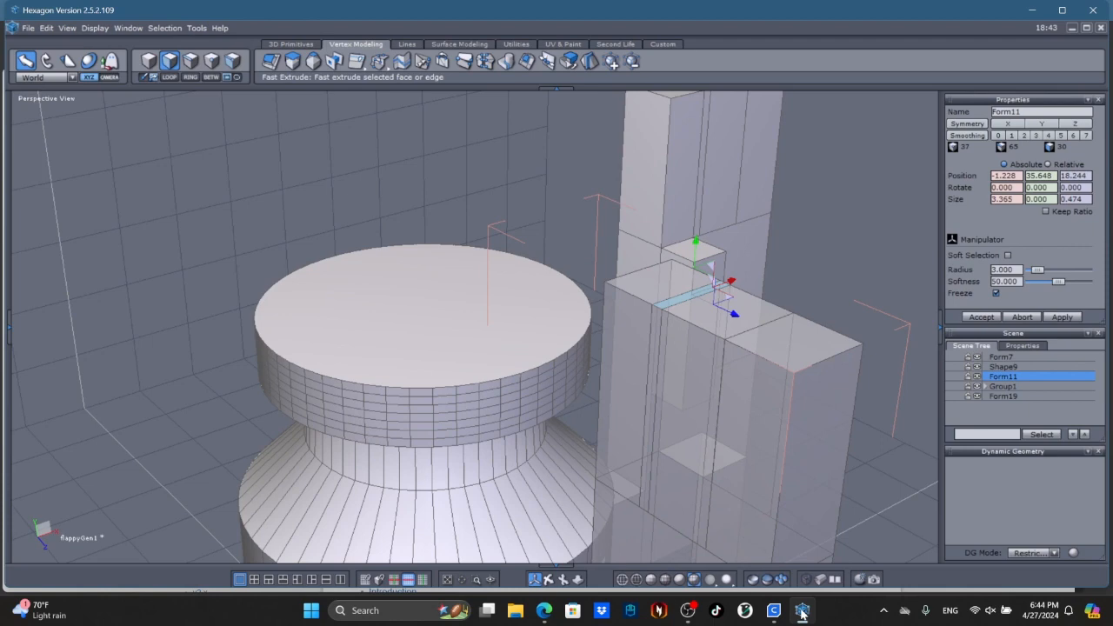
Step: Extract the Form11 strip's top face and its narrow front face as separate objects
click(569, 61)
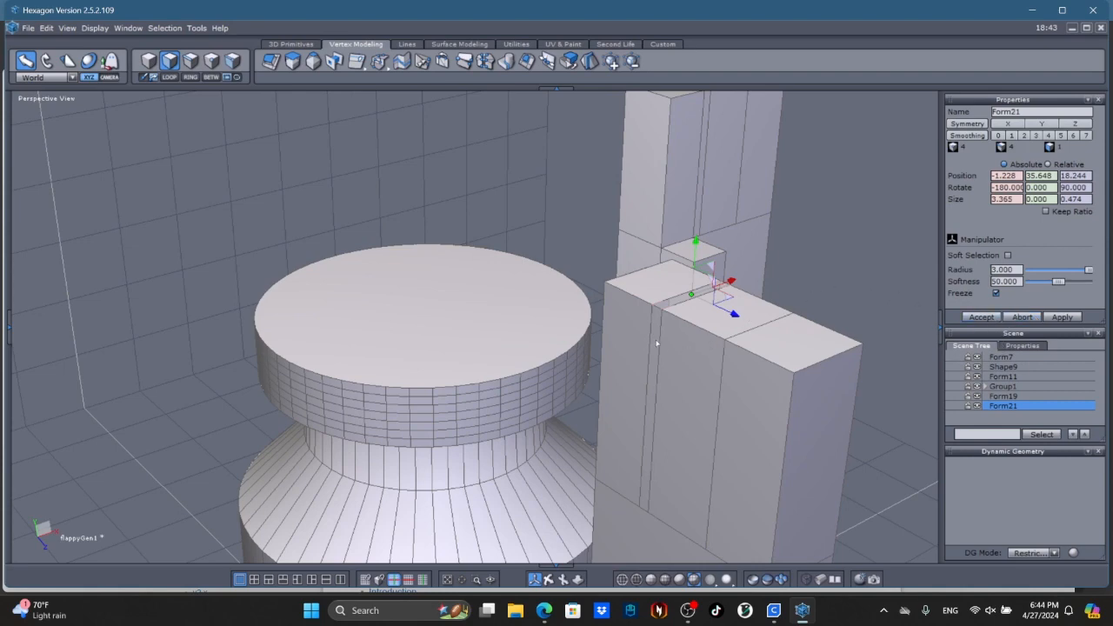
click(677, 365)
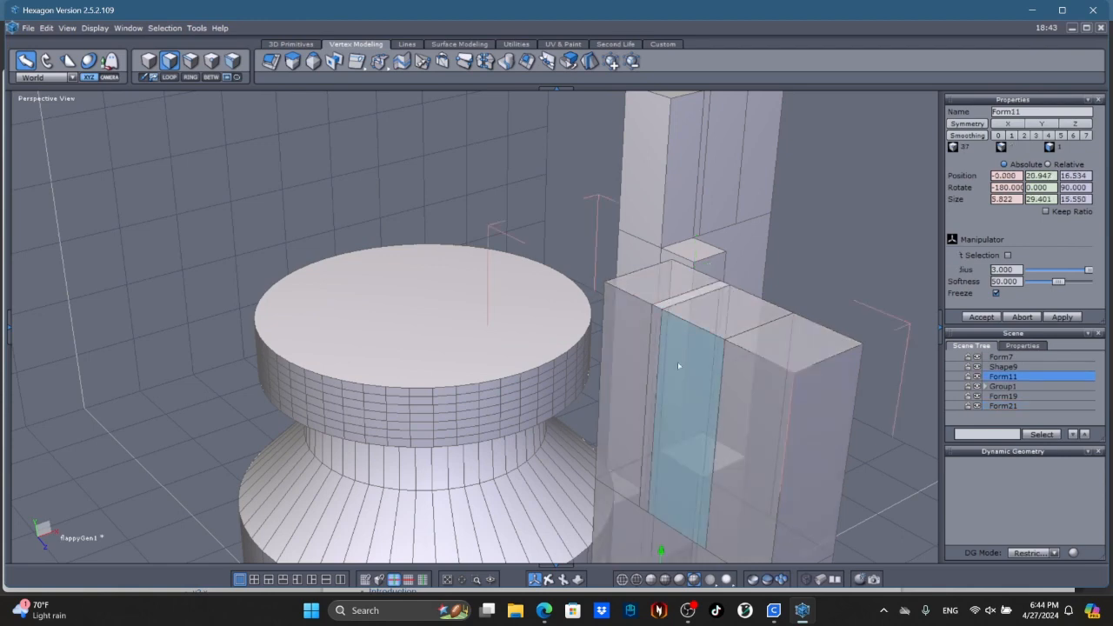
click(651, 405)
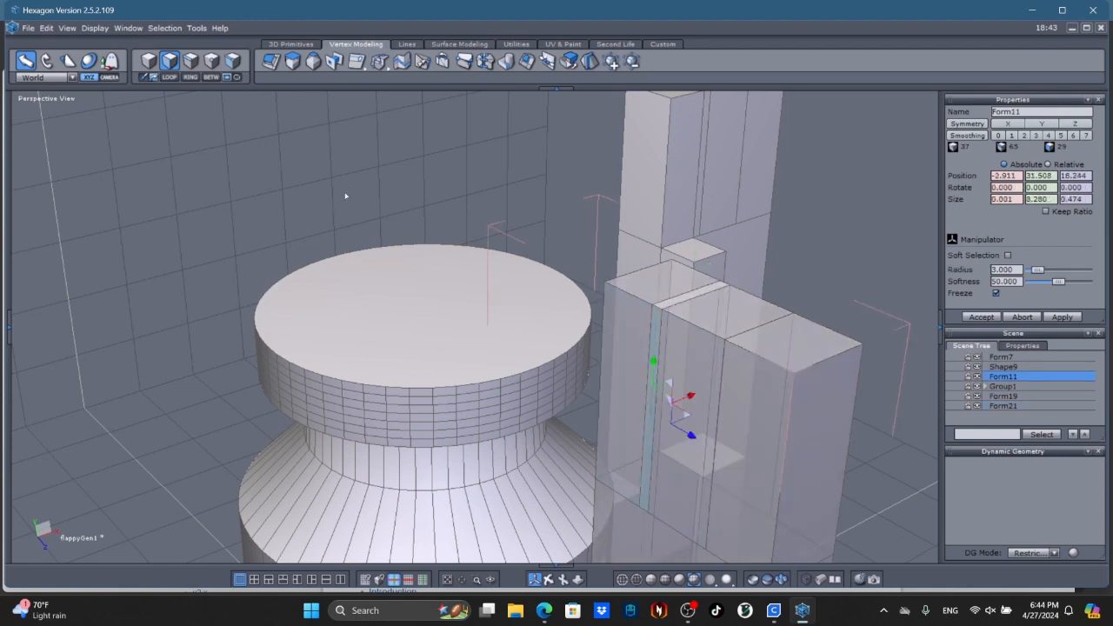
click(569, 61)
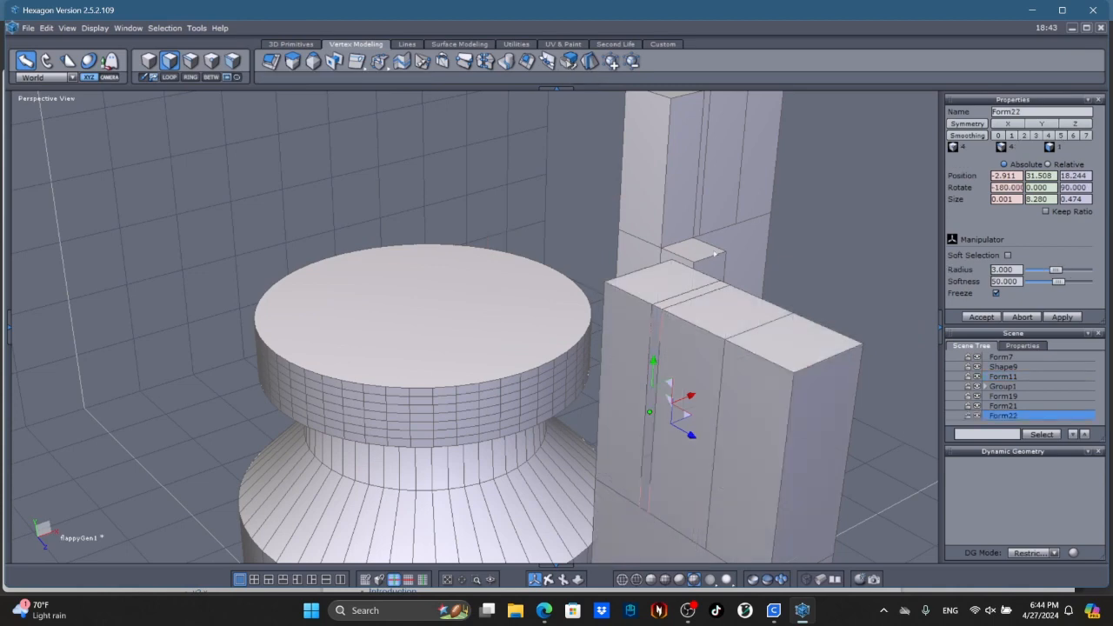
Step: Undo the extraction of the strip's narrow front face and move that face down to about Y 27.966
scroll(662, 335, up, 6)
scroll(659, 339, down, 3)
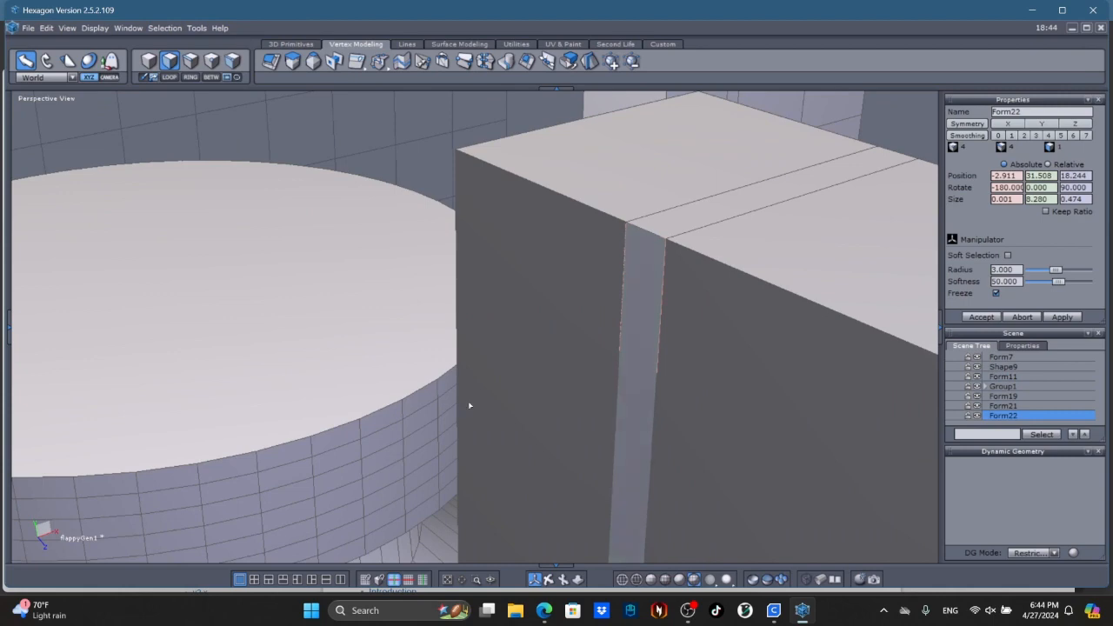
scroll(586, 322, down, 2)
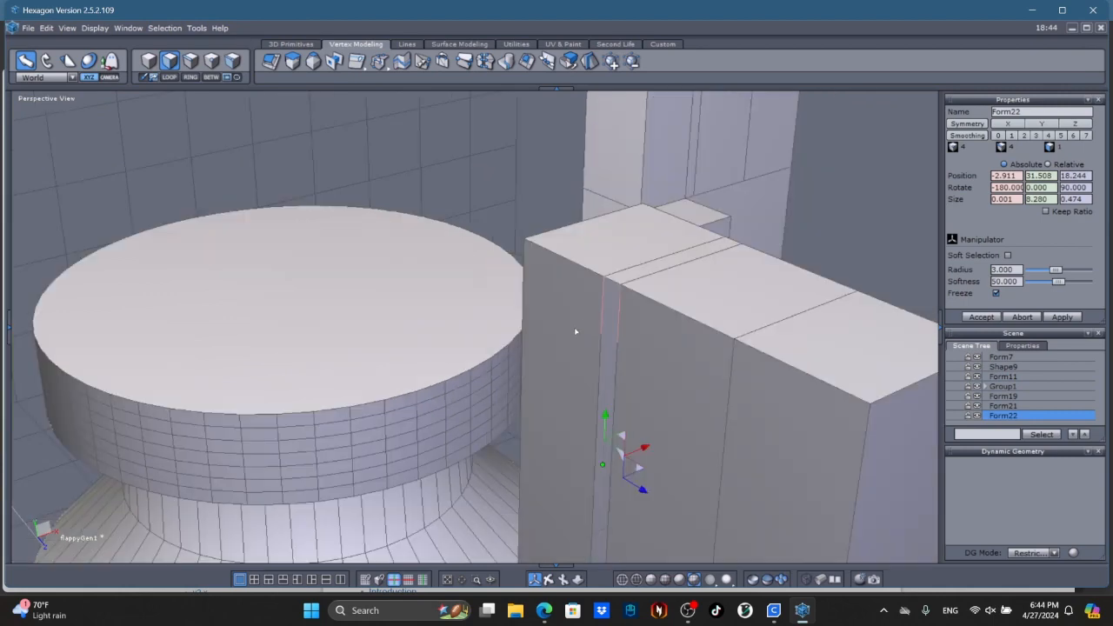
scroll(574, 332, down, 2)
scroll(575, 331, up, 2)
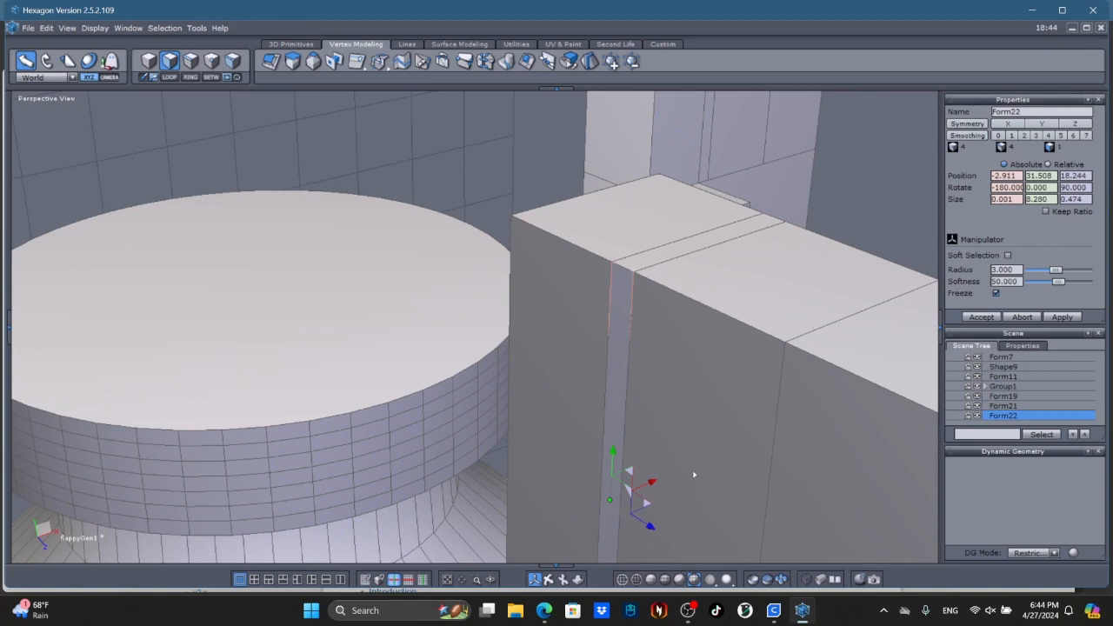
scroll(693, 472, down, 5)
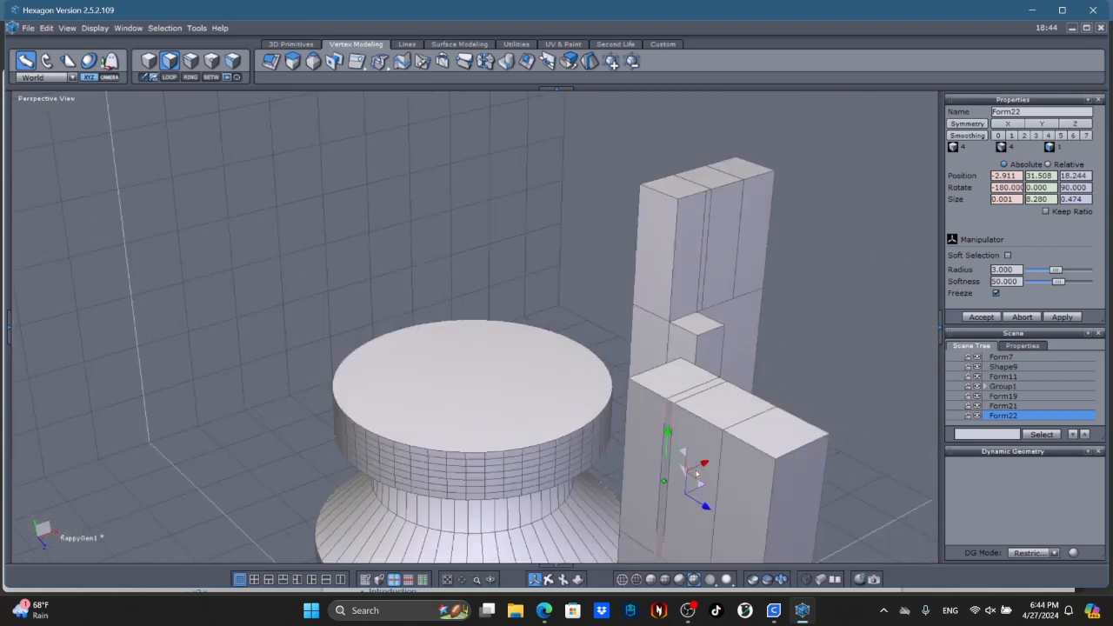
click(696, 472)
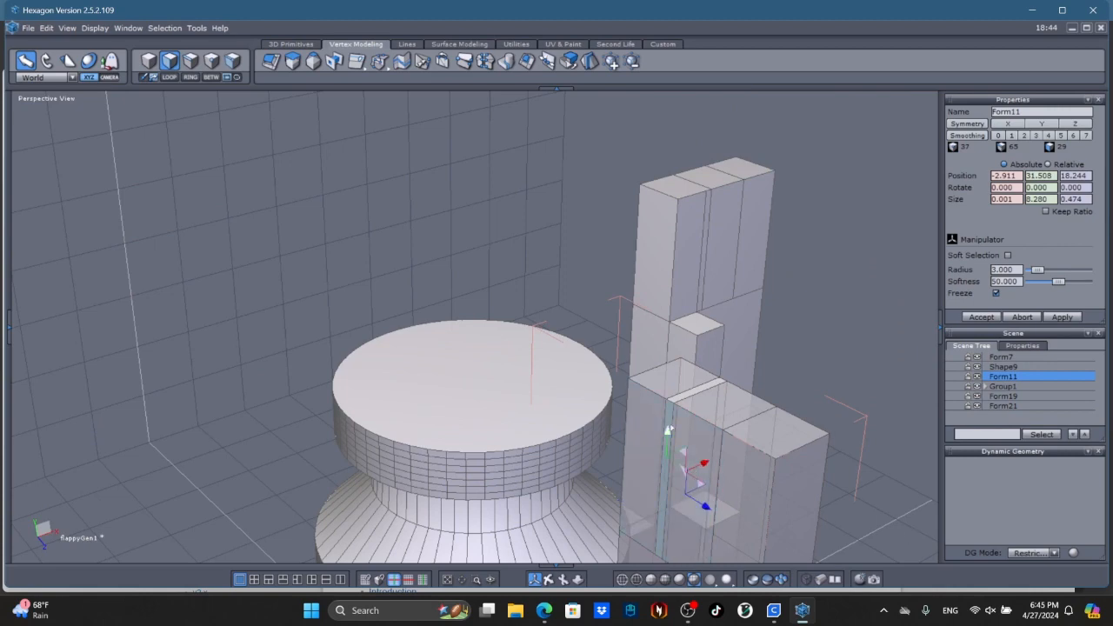
drag(668, 429, 525, 560)
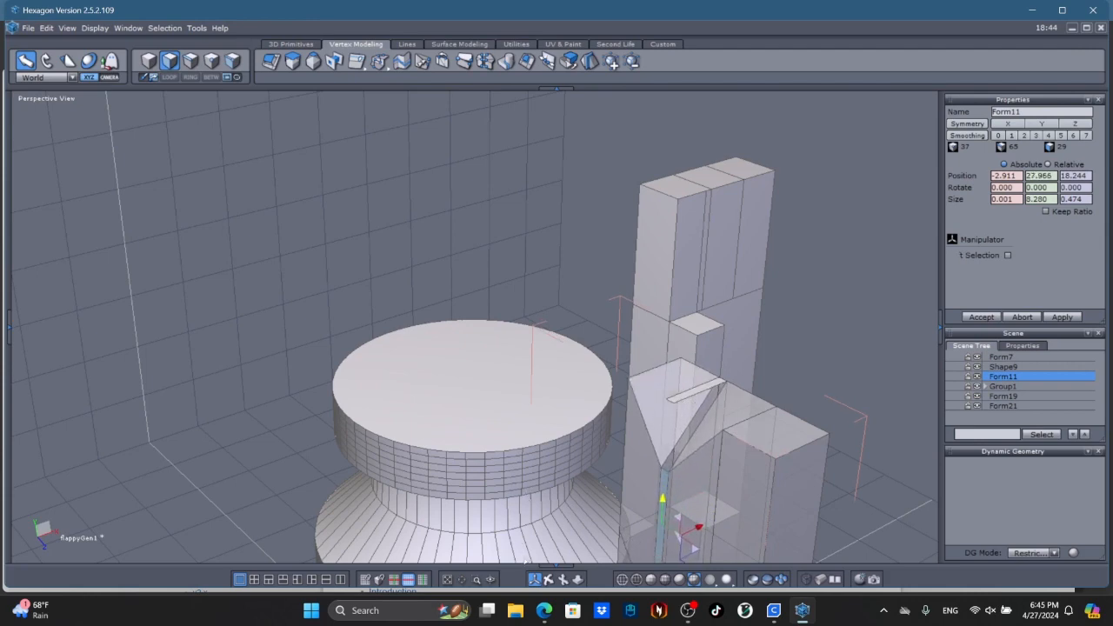
Step: Switch to UltiMaker Cura and examine the Flappy model's arms and body on the build plate from several angles
click(1029, 11)
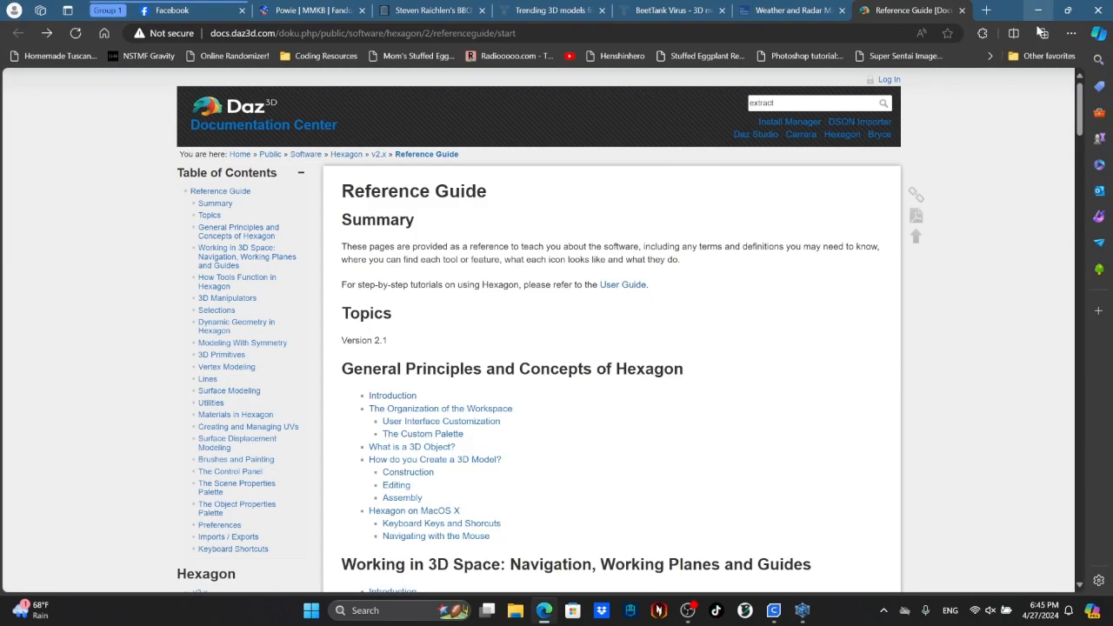
click(775, 612)
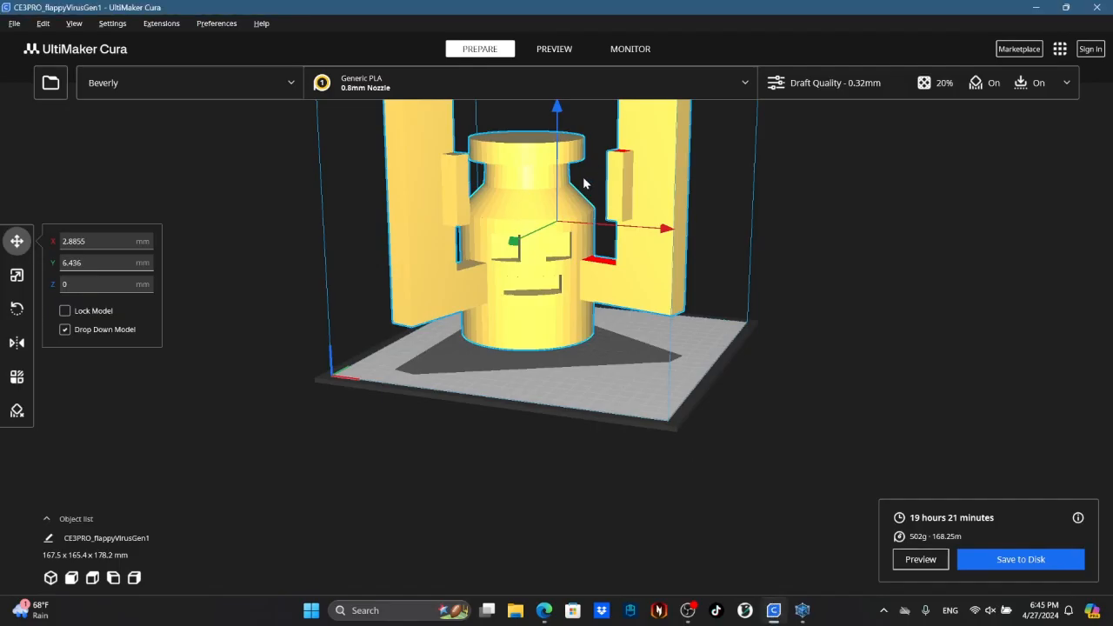
scroll(584, 184, down, 3)
right_drag(558, 183, 547, 205)
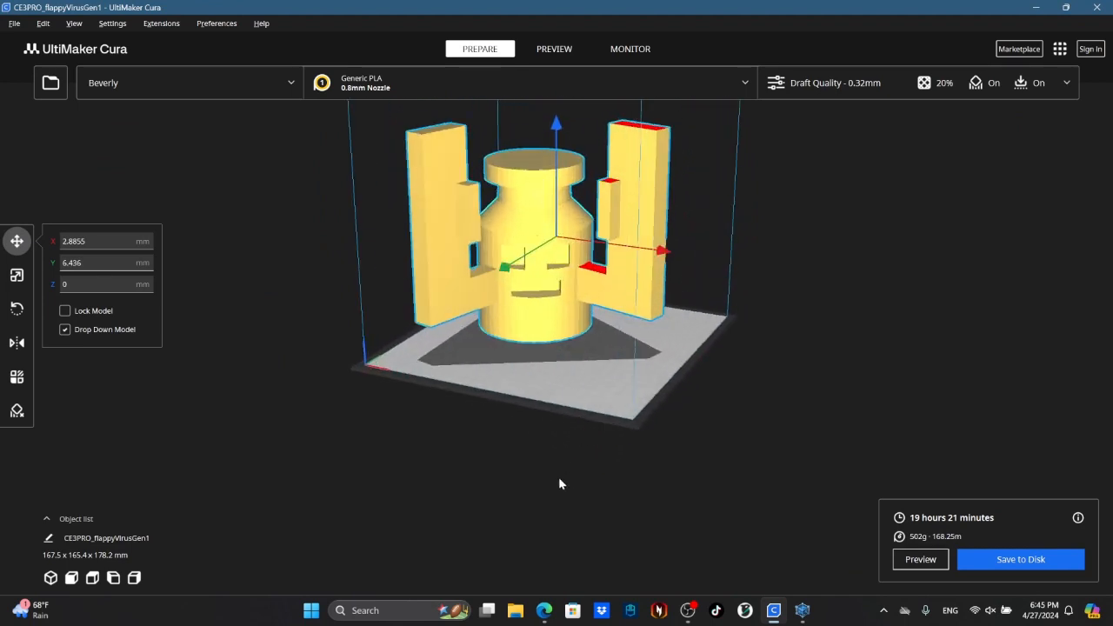
mouse_move(797, 613)
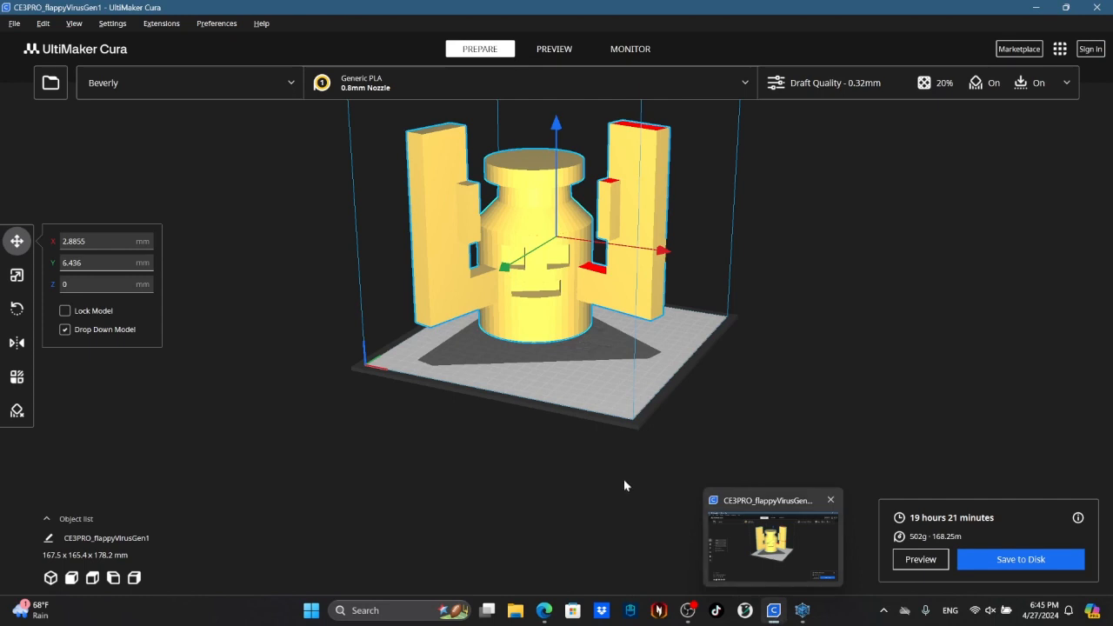
click(577, 504)
right_click(567, 412)
click(561, 365)
middle_drag(559, 364, 554, 512)
scroll(596, 343, up, 2)
right_drag(596, 346, 463, 439)
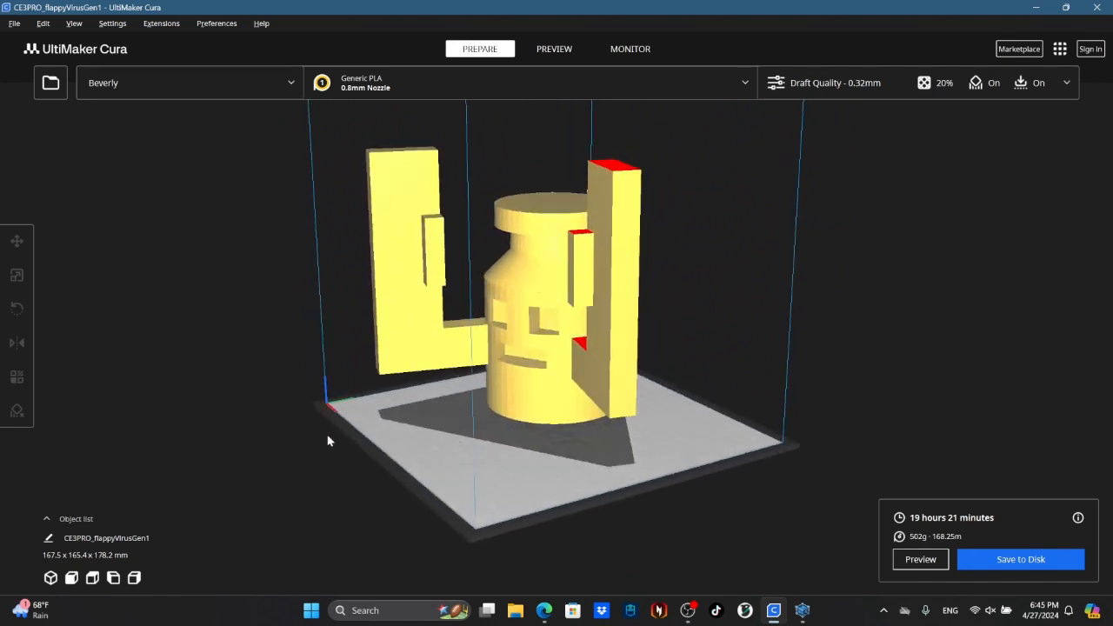
click(543, 610)
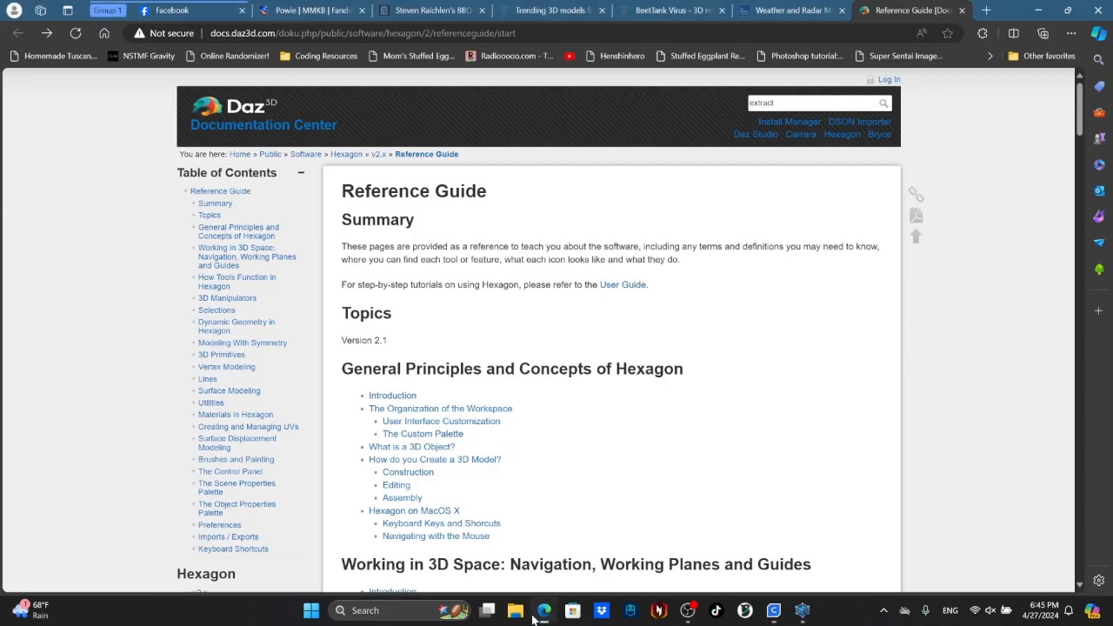
click(544, 611)
Step: Scale the Flappy model uniformly, trying 200% and then setting it to 250%
click(545, 372)
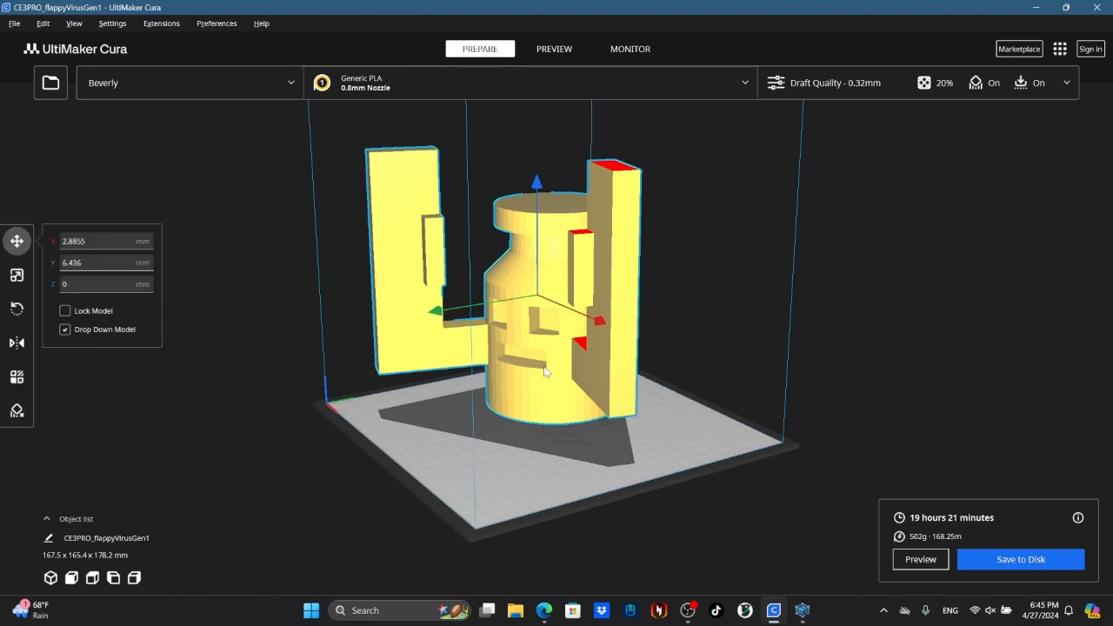
click(16, 275)
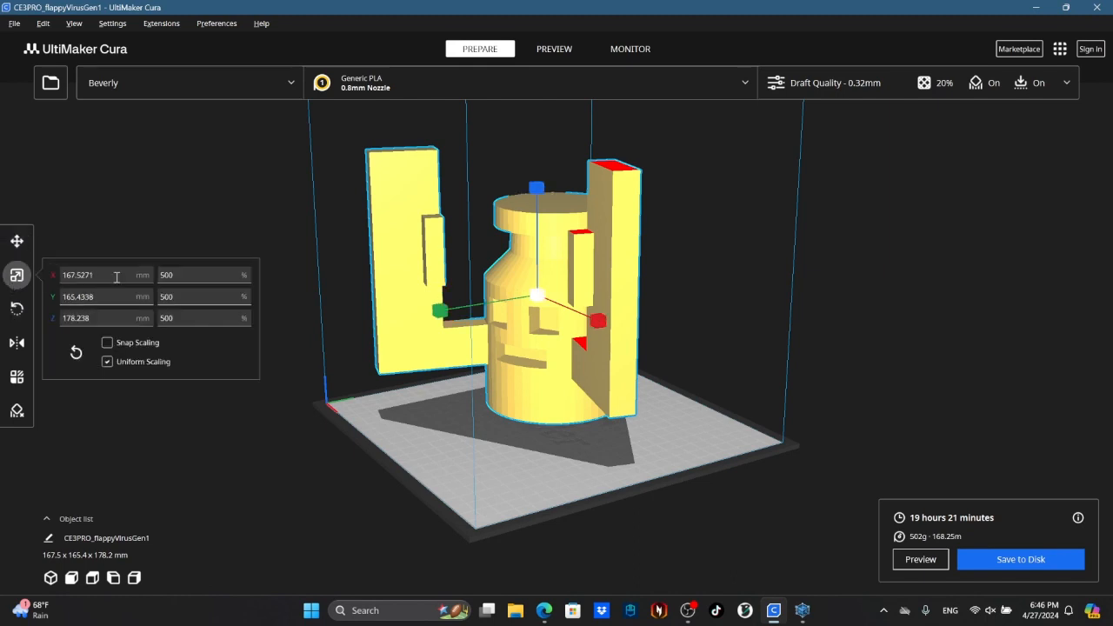
double_click(179, 274)
text(200)
key(Return)
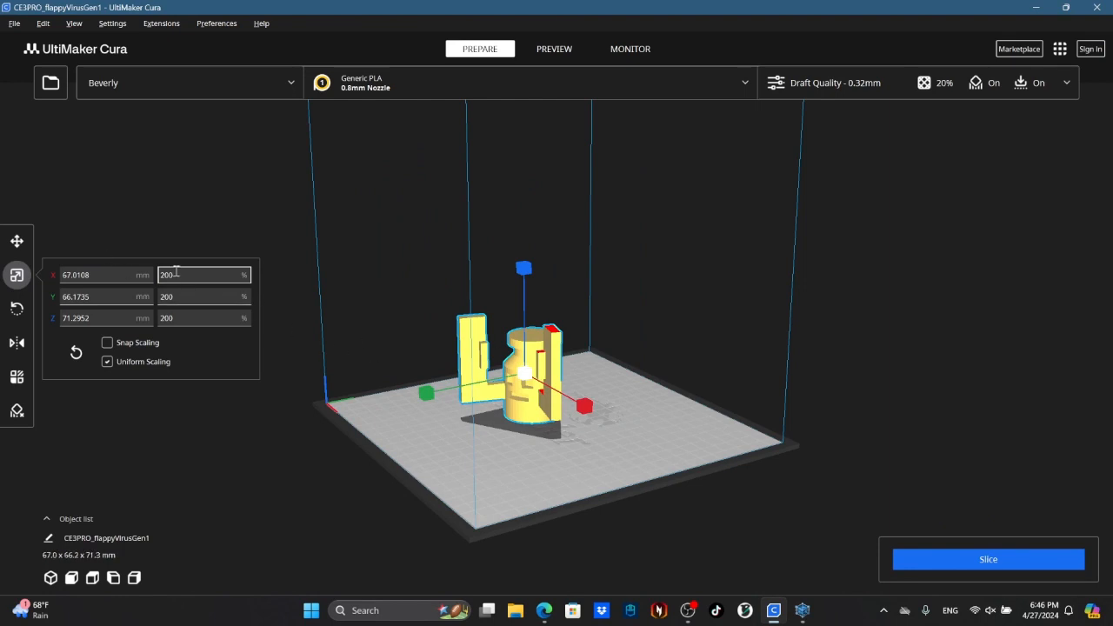
key(ctrl+a)
text(250)
key(Return)
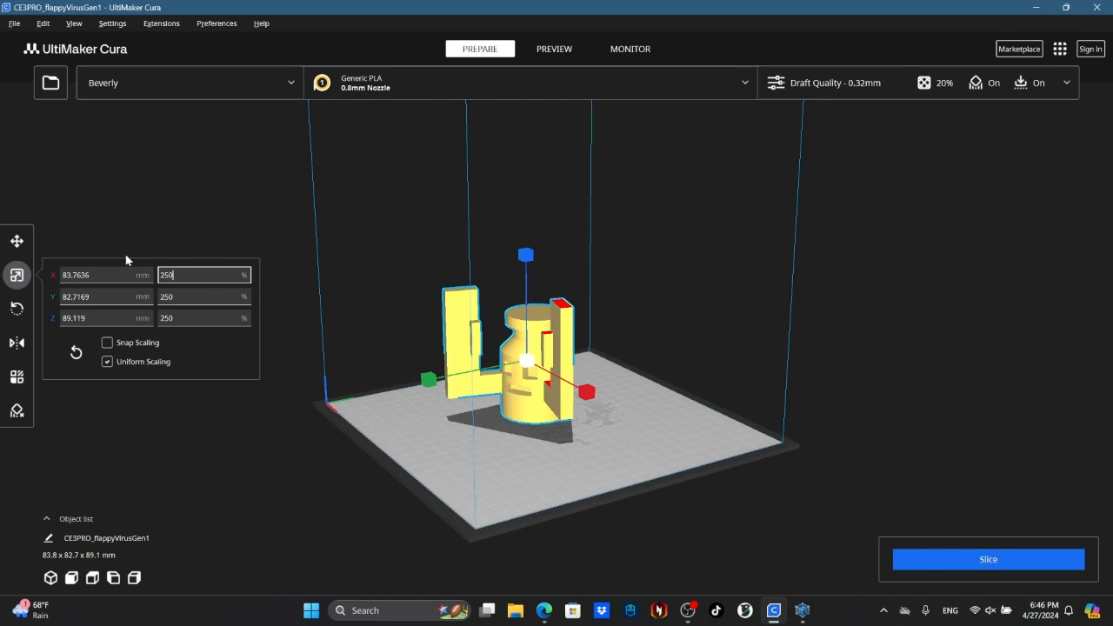
Step: Slice the rescaled Flappy model and open its layer preview
right_drag(577, 513, 651, 479)
click(997, 562)
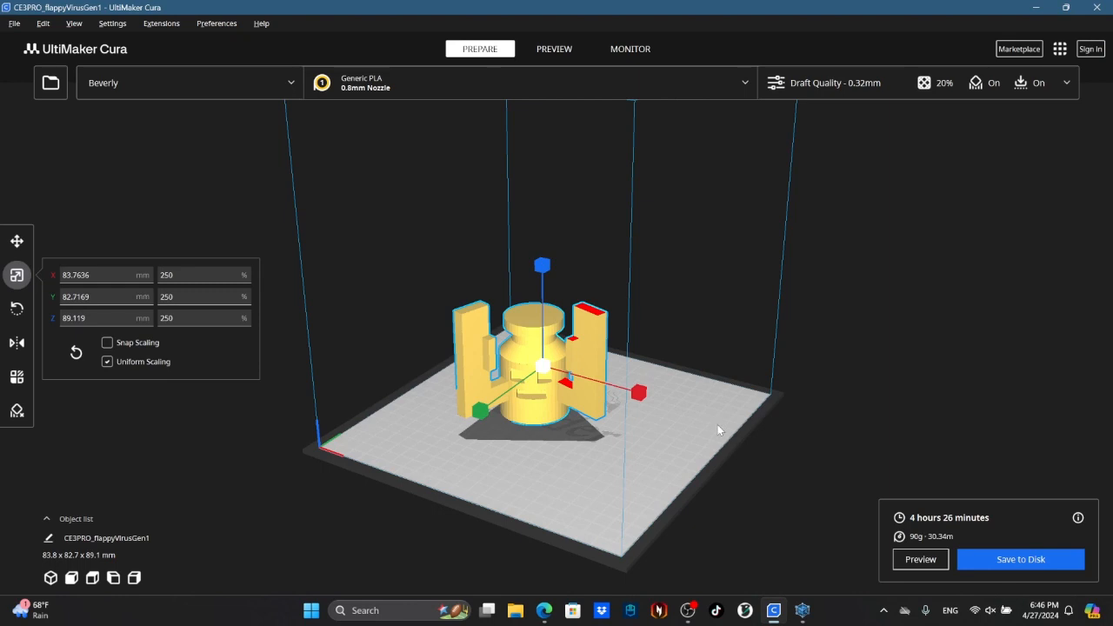
click(577, 47)
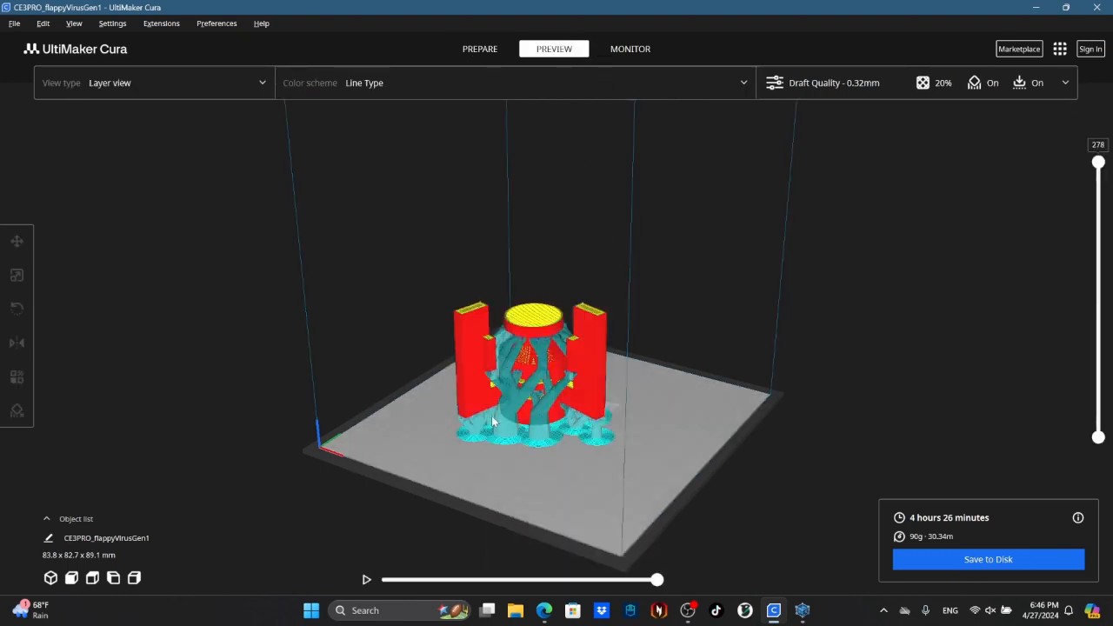
Step: Examine the sliced model and its tree supports up close from the front, above and underneath
right_drag(492, 416, 709, 441)
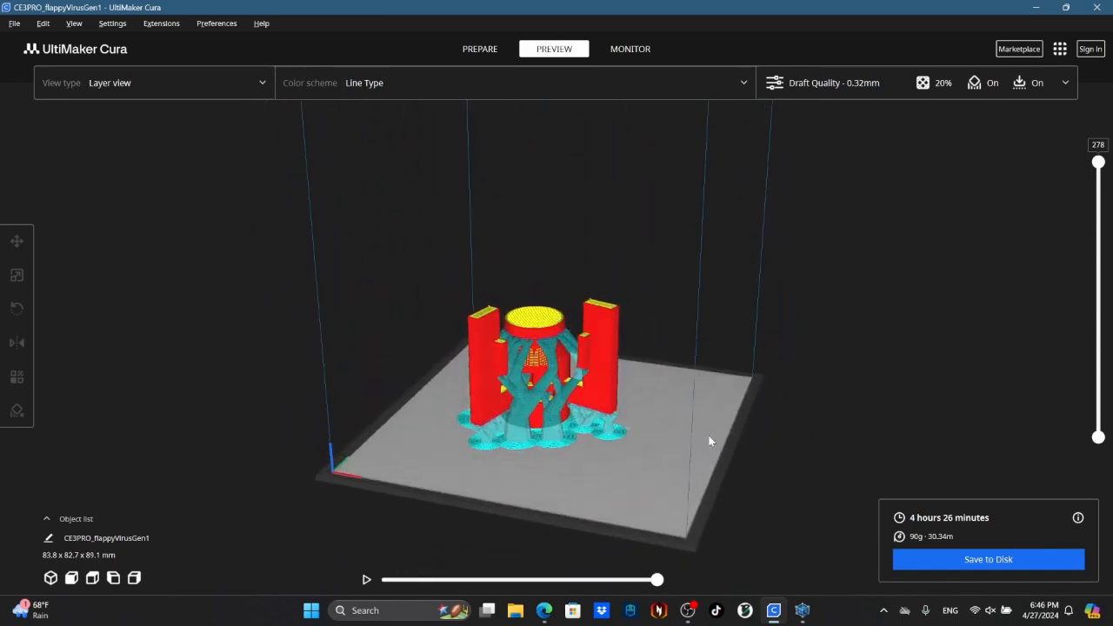
scroll(533, 413, up, 5)
scroll(528, 431, up, 5)
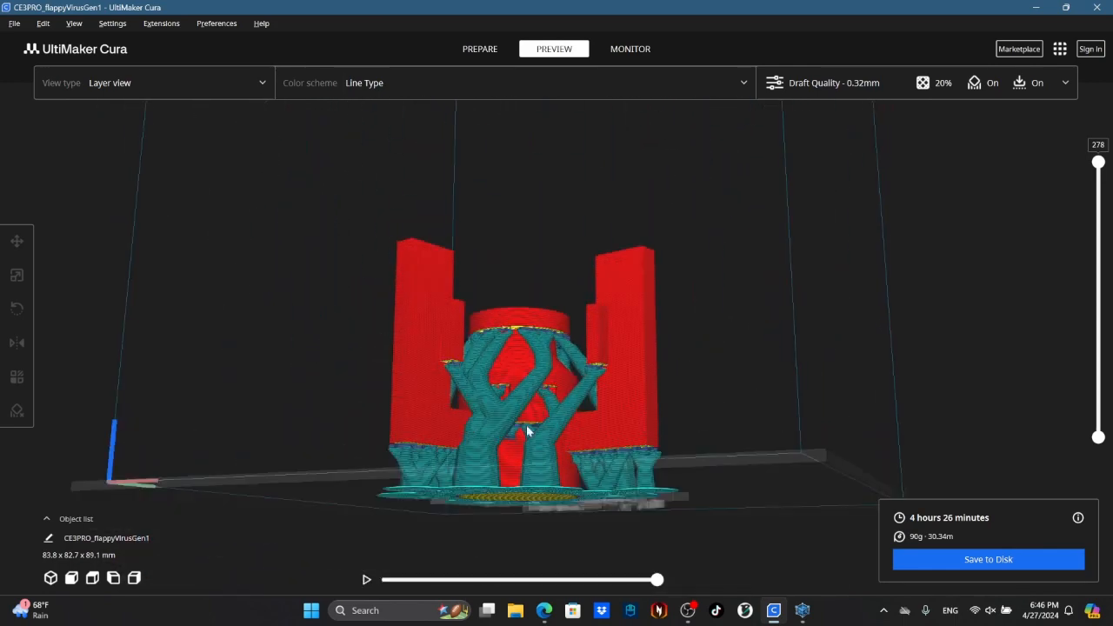
right_drag(538, 428, 532, 516)
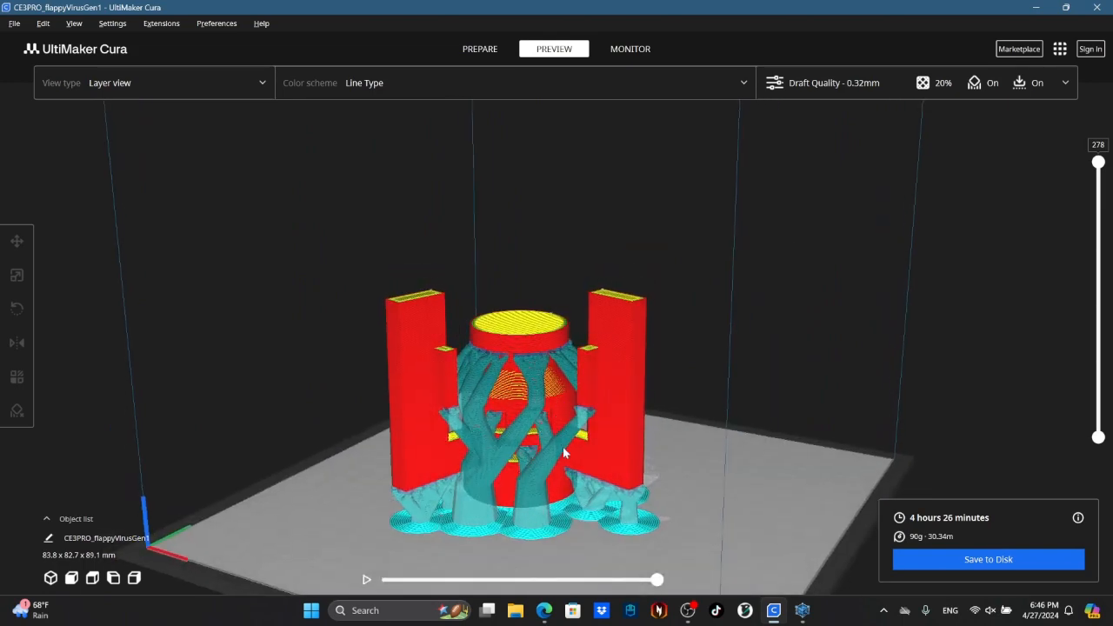
right_drag(627, 476, 531, 338)
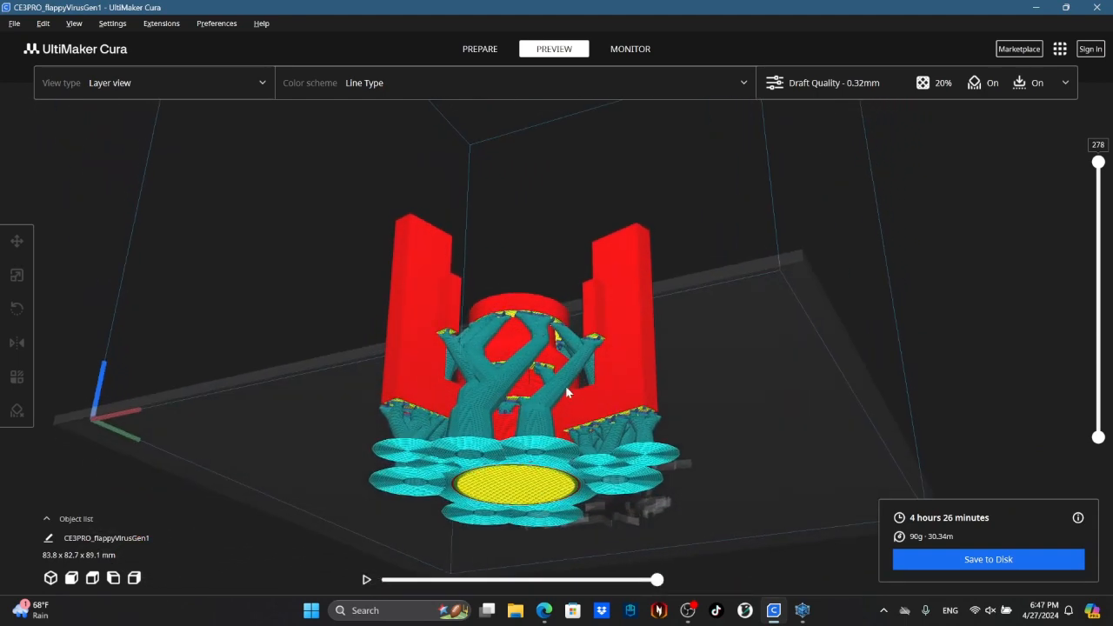
right_drag(565, 385, 473, 453)
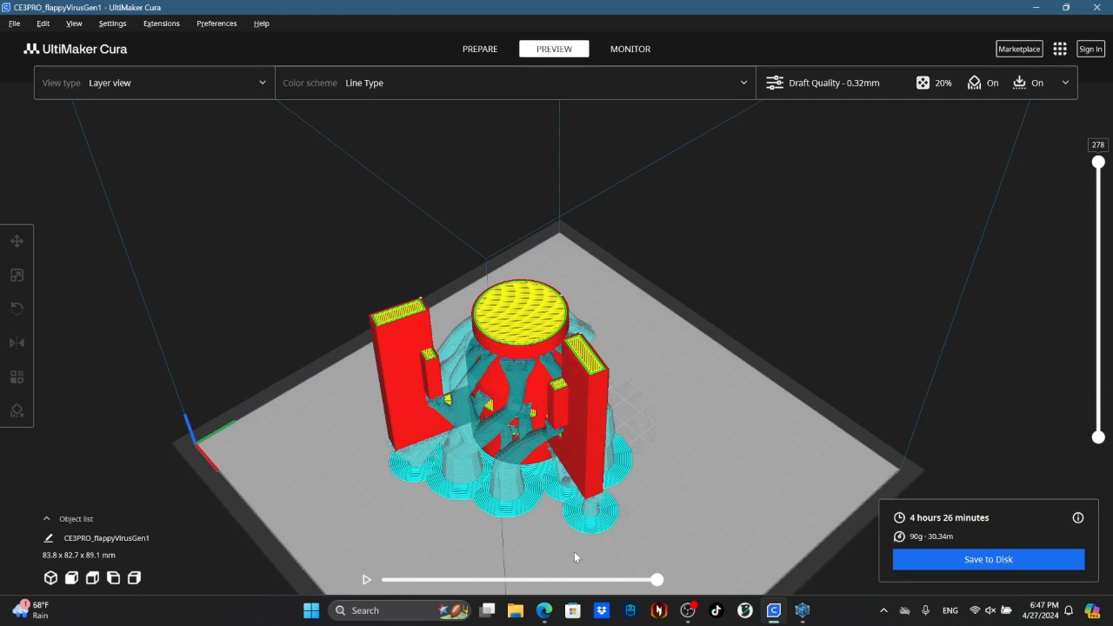
right_drag(573, 551, 640, 492)
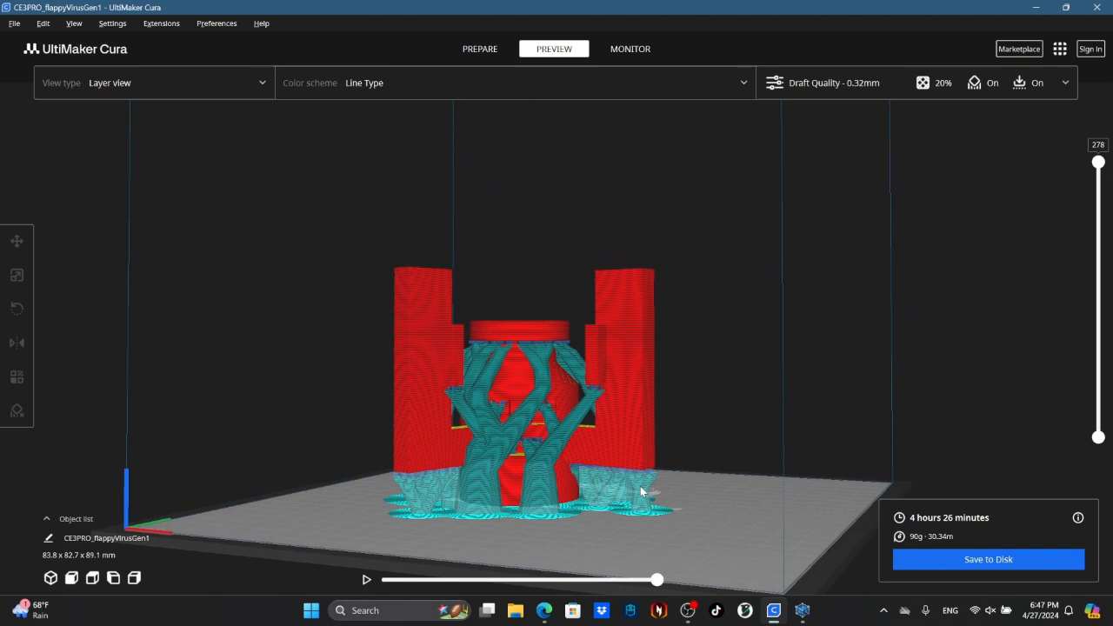
right_drag(545, 469, 526, 492)
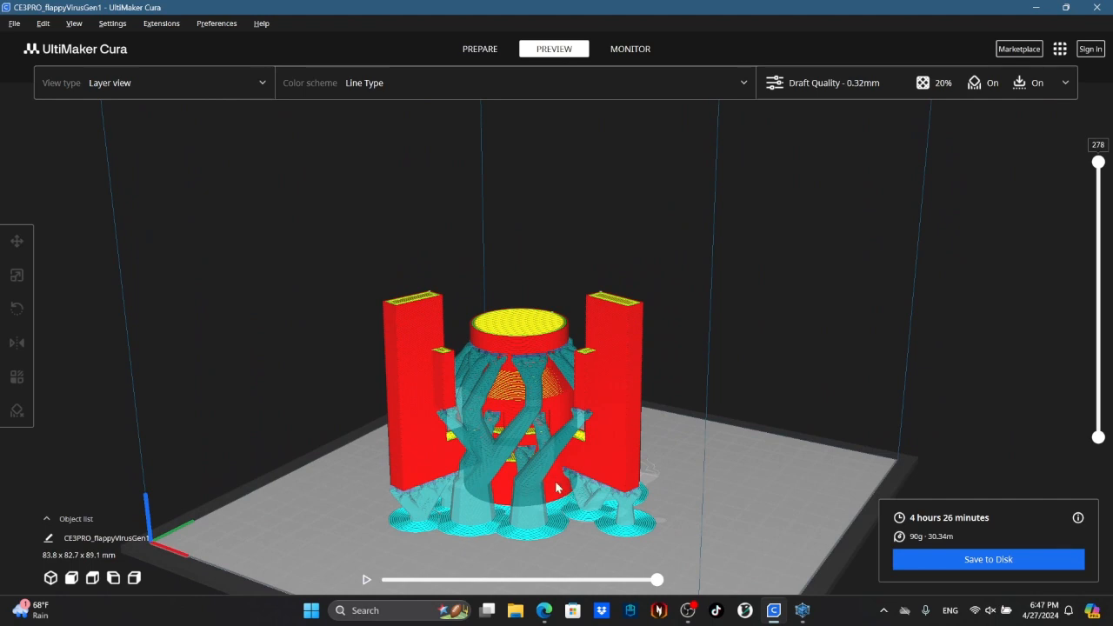
Step: Inspect the sliced Flappy model's arms, flat top and surrounding tree supports from raised and low viewing angles around the build plate
mouse_move(687, 613)
right_drag(635, 479, 512, 429)
scroll(539, 421, up, 4)
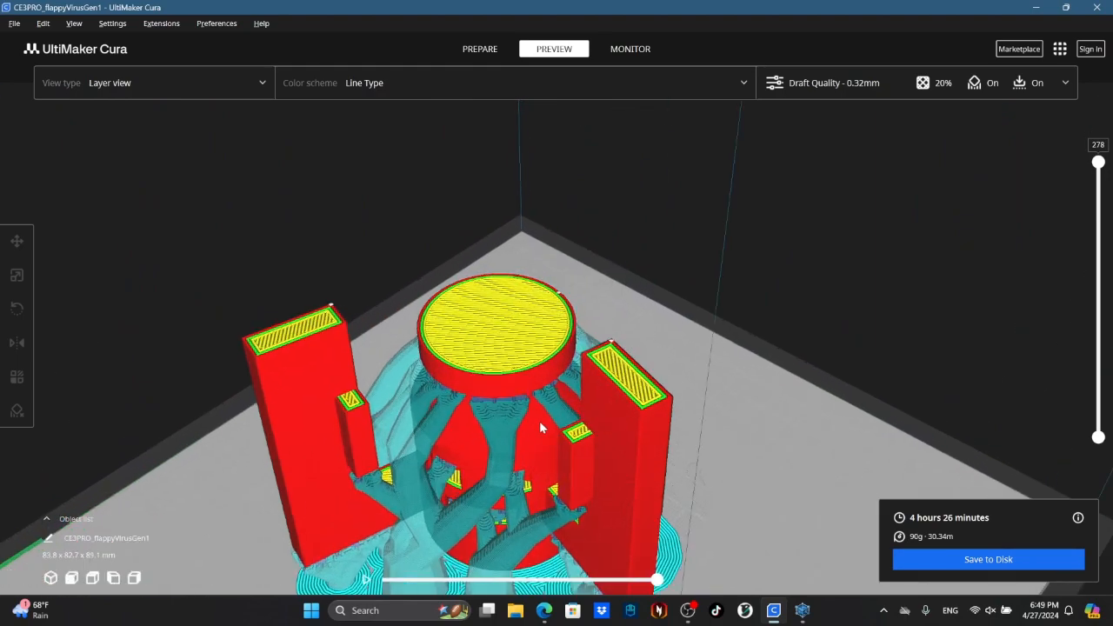
right_drag(522, 483, 565, 512)
click(528, 513)
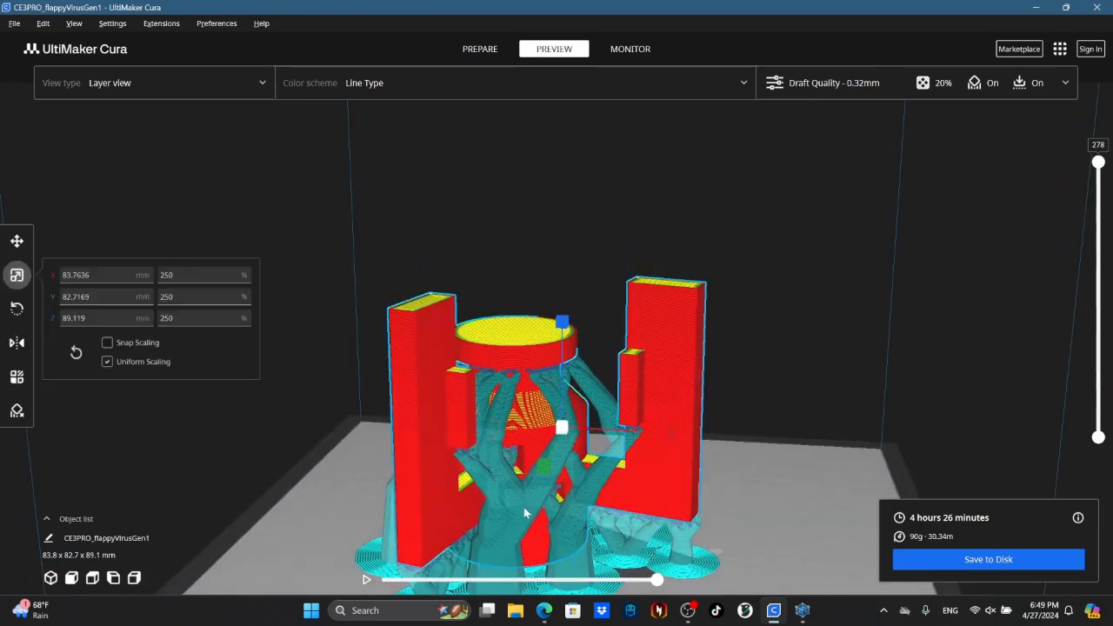
right_click(548, 465)
right_click(782, 514)
right_drag(736, 521, 608, 454)
right_click(719, 529)
click(713, 527)
right_click(724, 508)
click(712, 524)
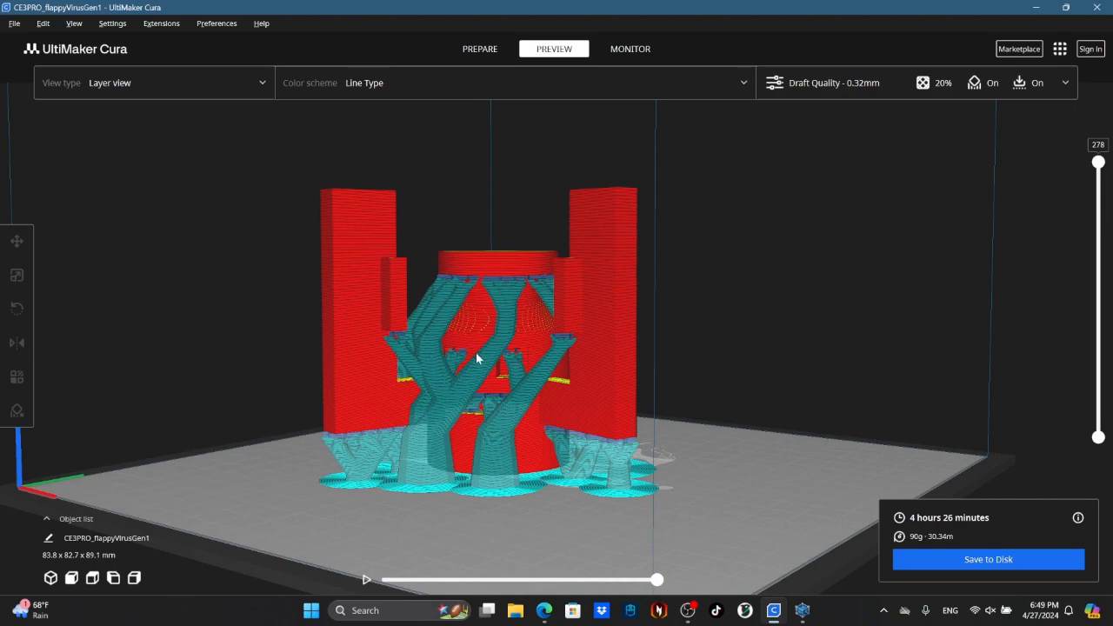
right_drag(477, 357, 567, 362)
right_drag(311, 420, 363, 441)
right_drag(478, 432, 520, 444)
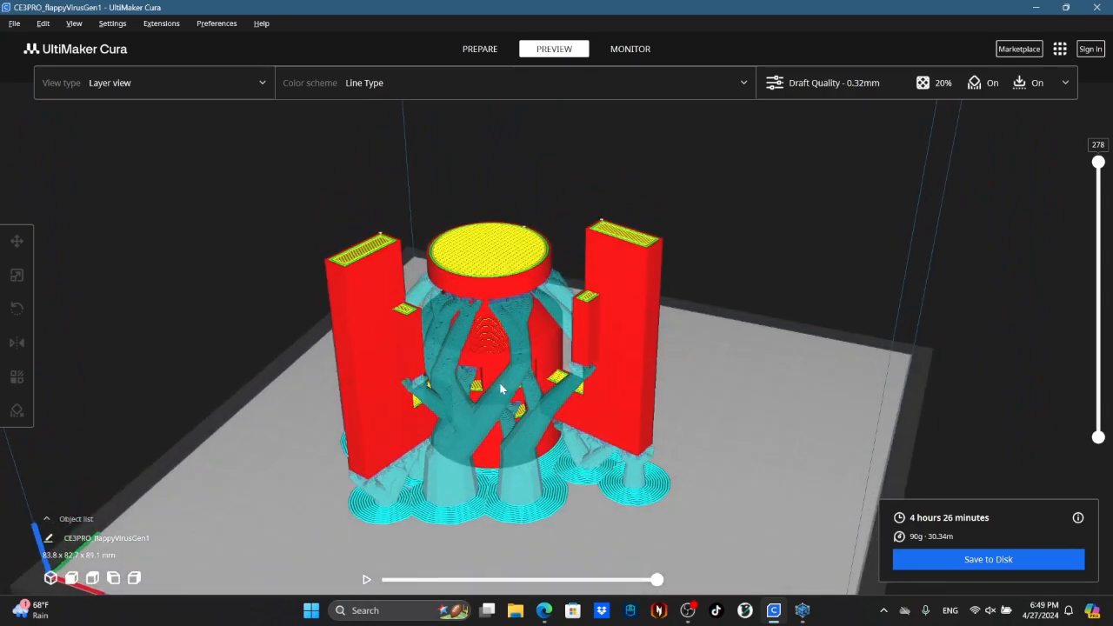
right_drag(535, 357, 502, 323)
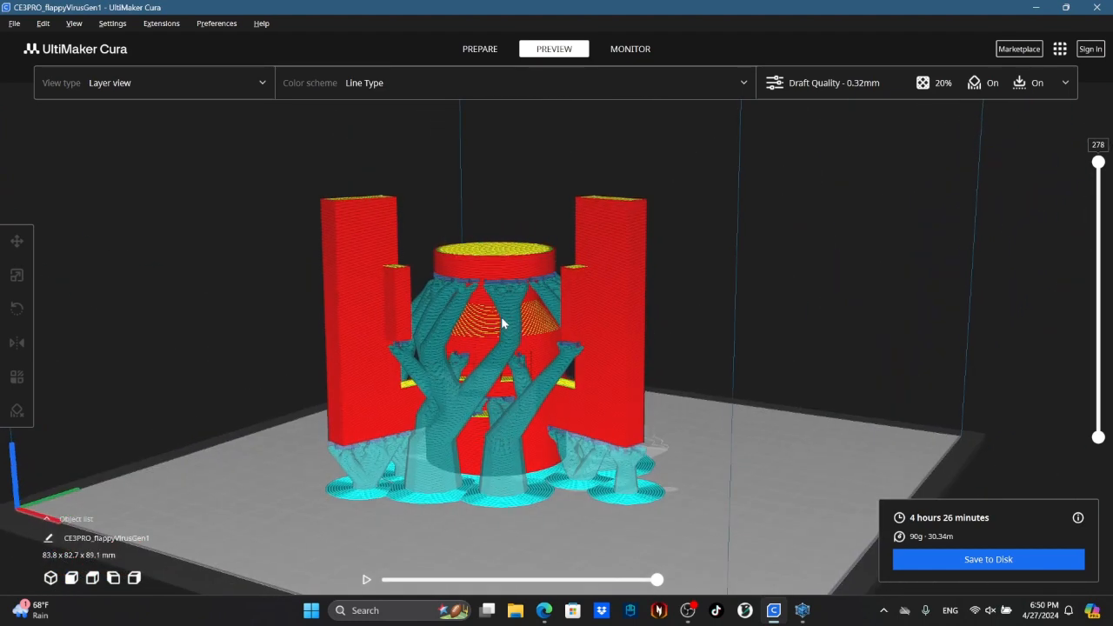
click(687, 610)
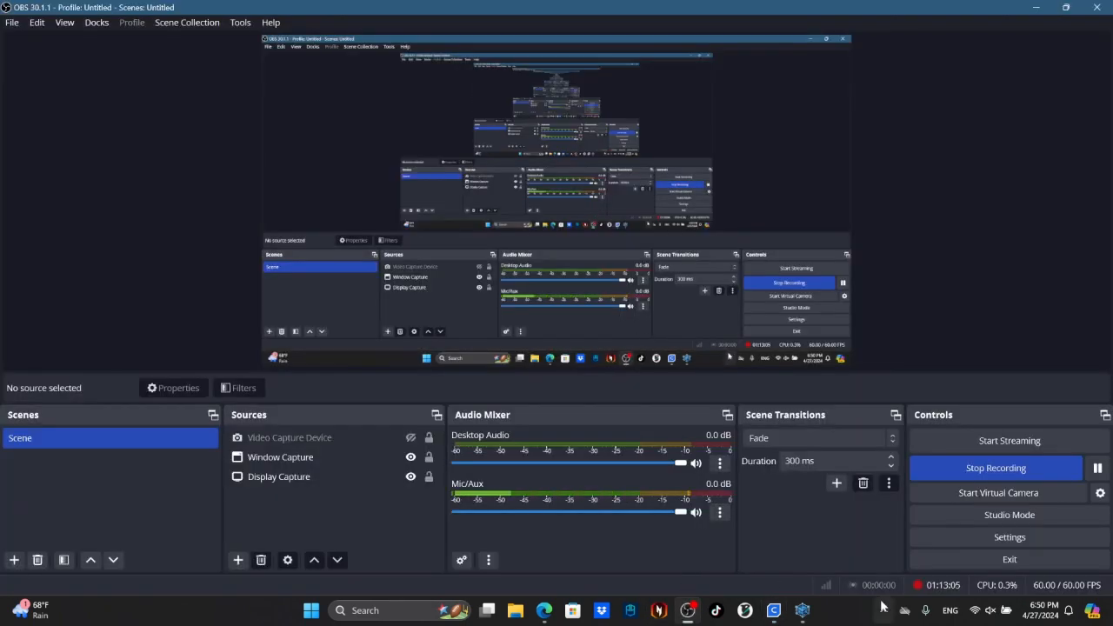